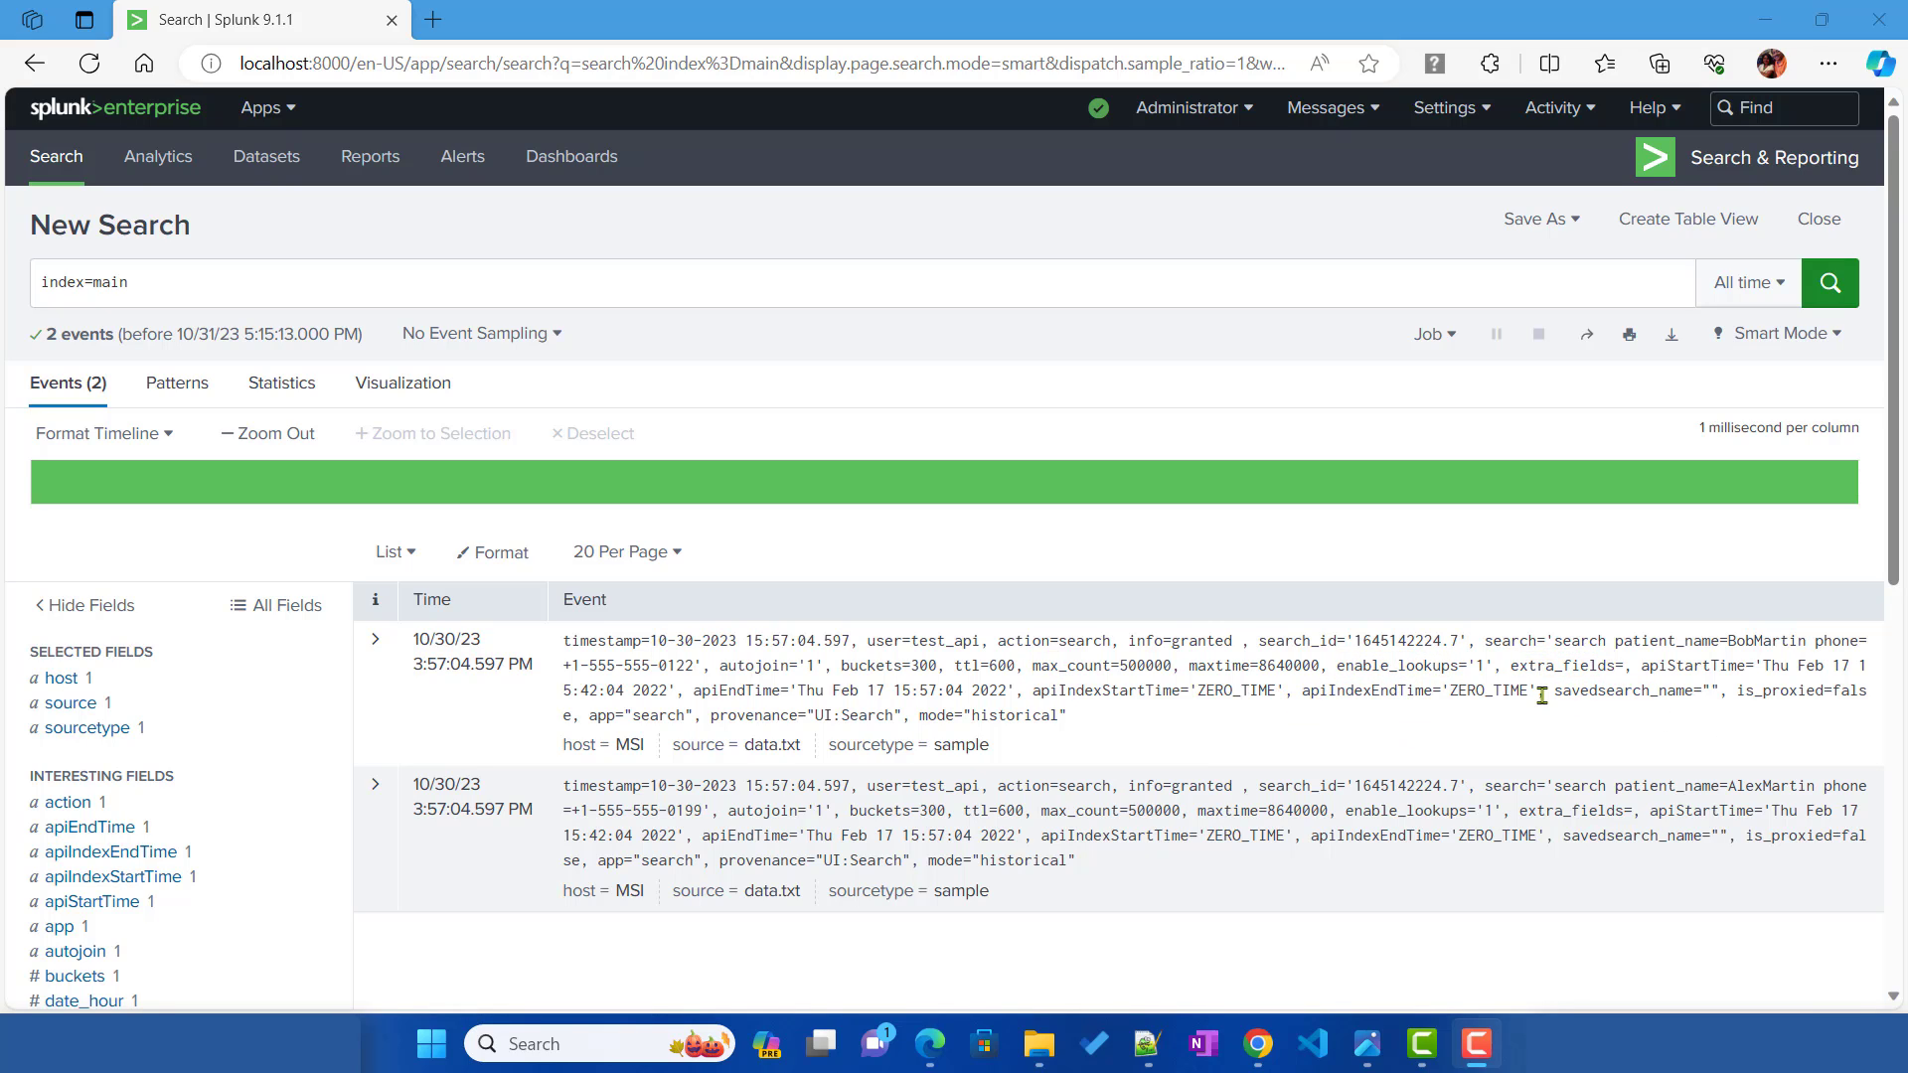
# Step: Highlight the patient_name and phone values in the first event, then switch to File Explorer
pyautogui.moveTo(1613, 644); pyautogui.dragTo(1740, 644)
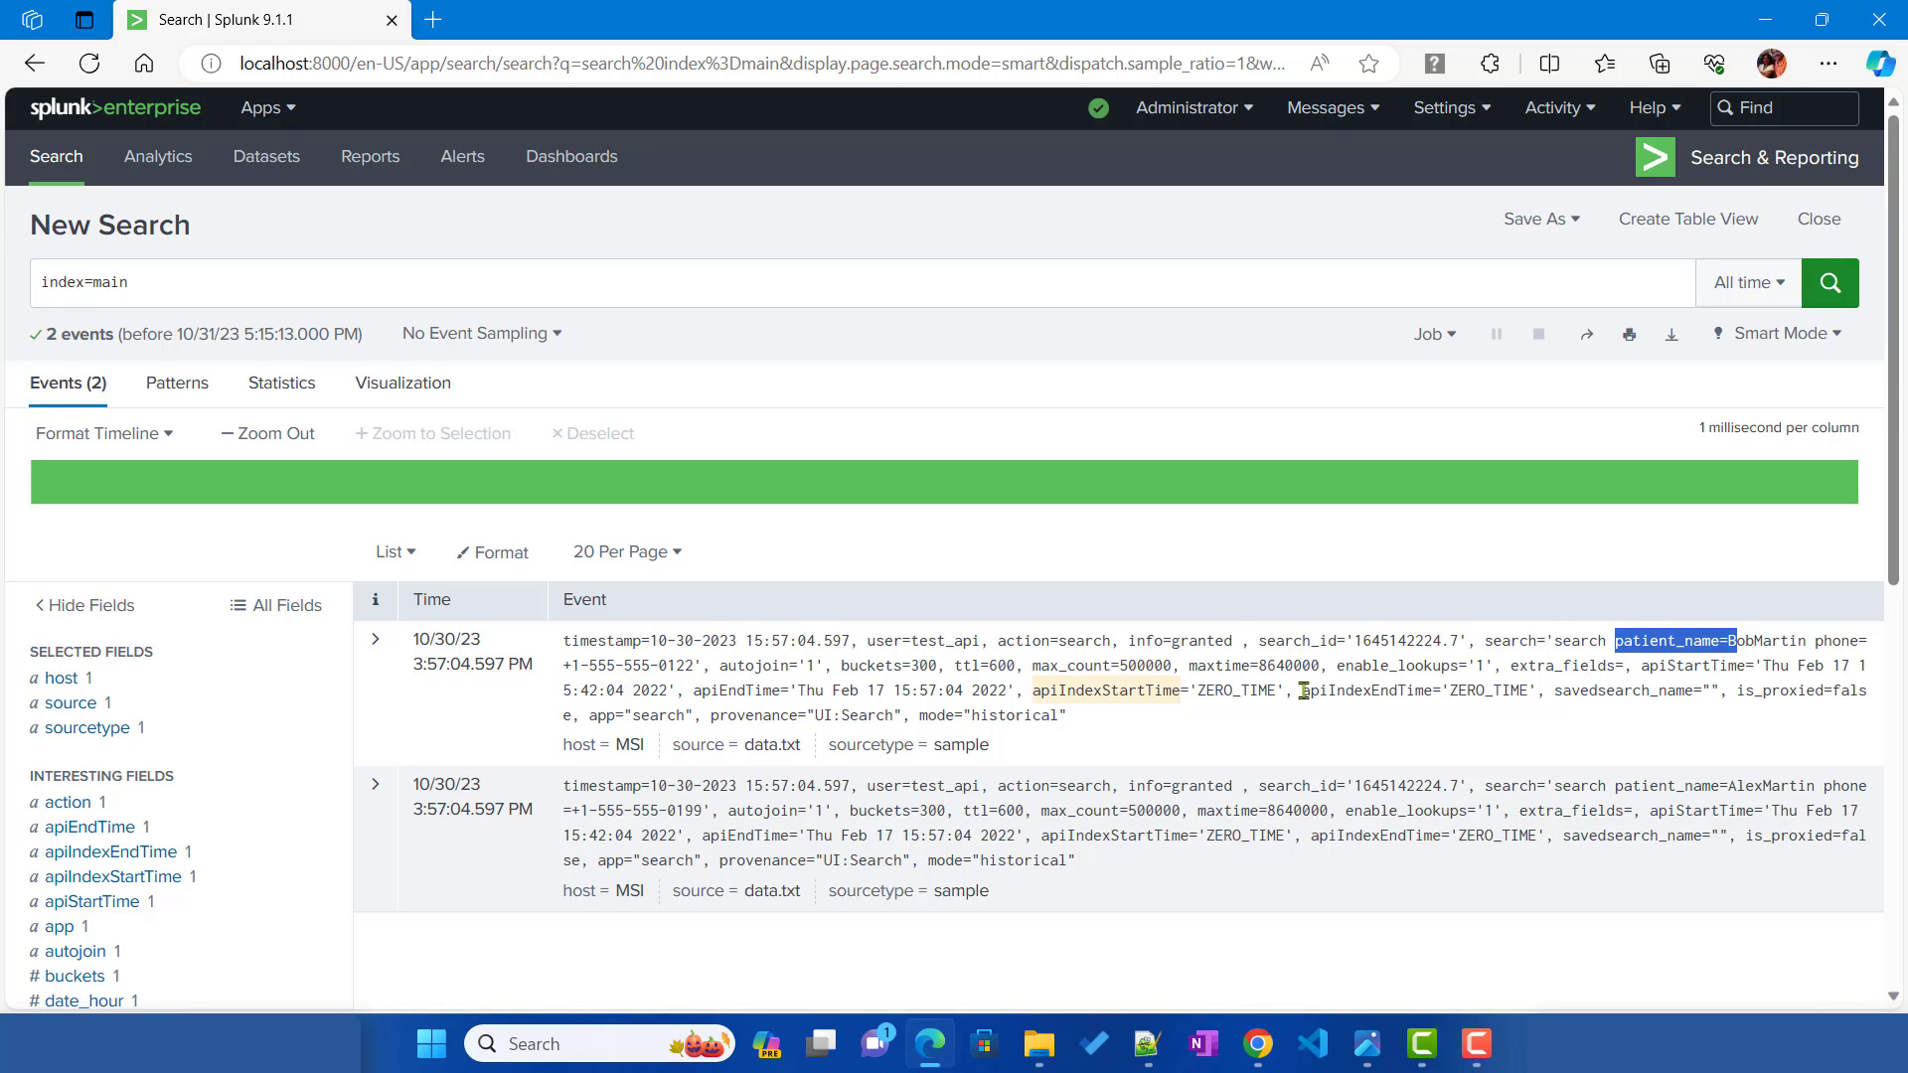
pyautogui.doubleClick(1749, 644)
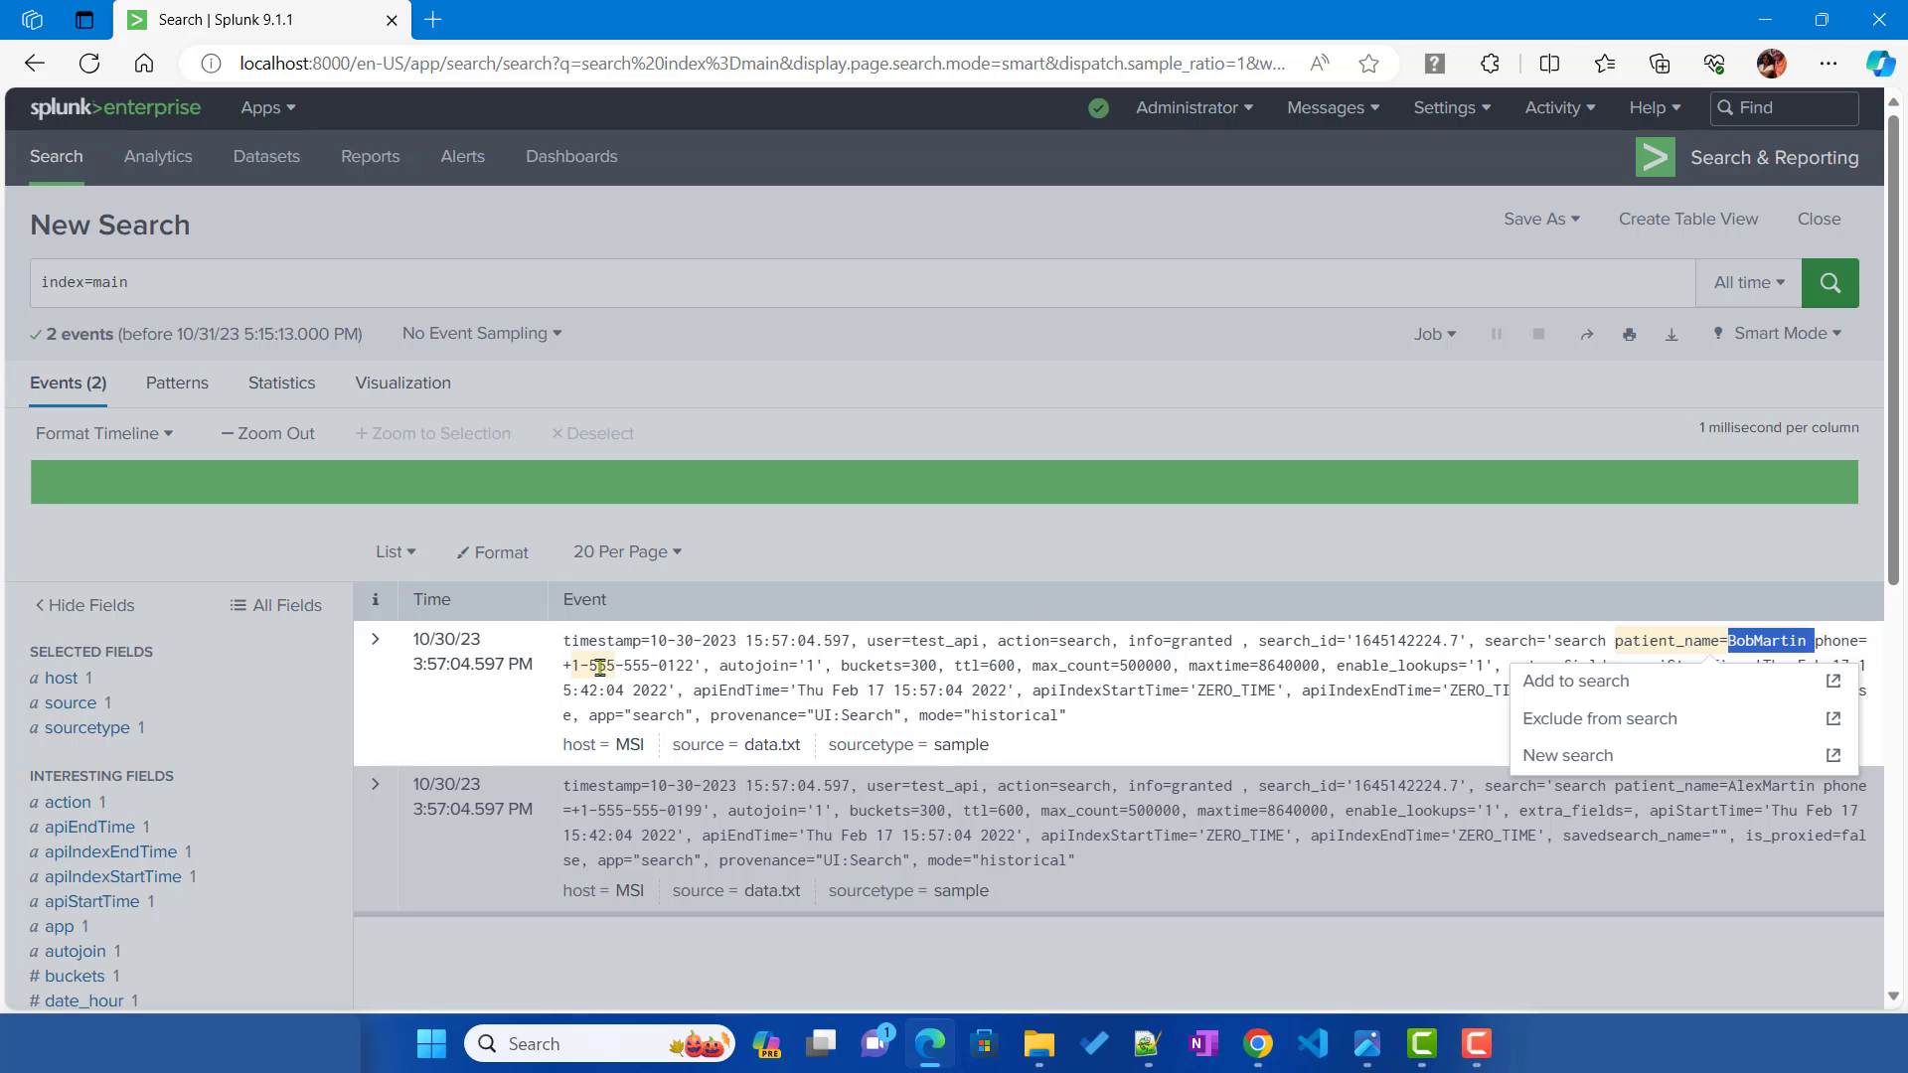
pyautogui.moveTo(599, 668); pyautogui.dragTo(700, 668)
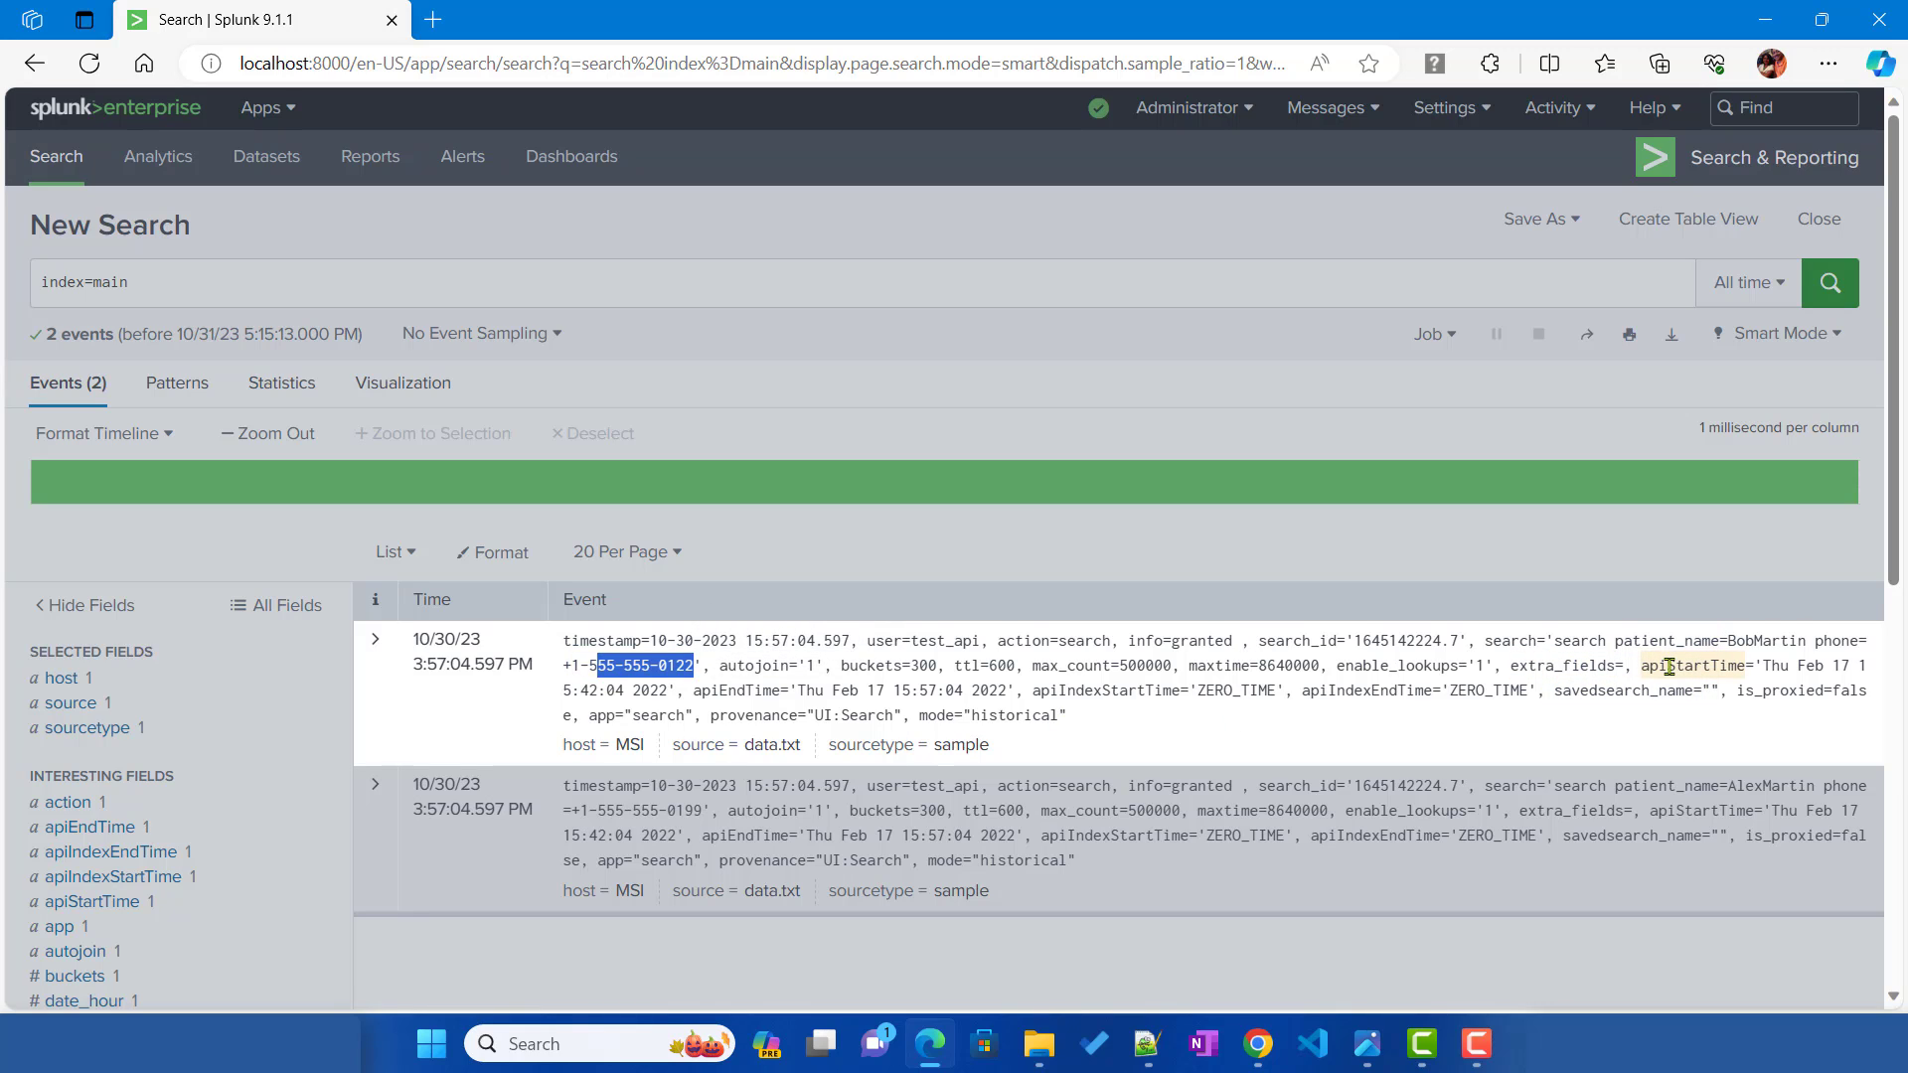
pyautogui.click(286, 298)
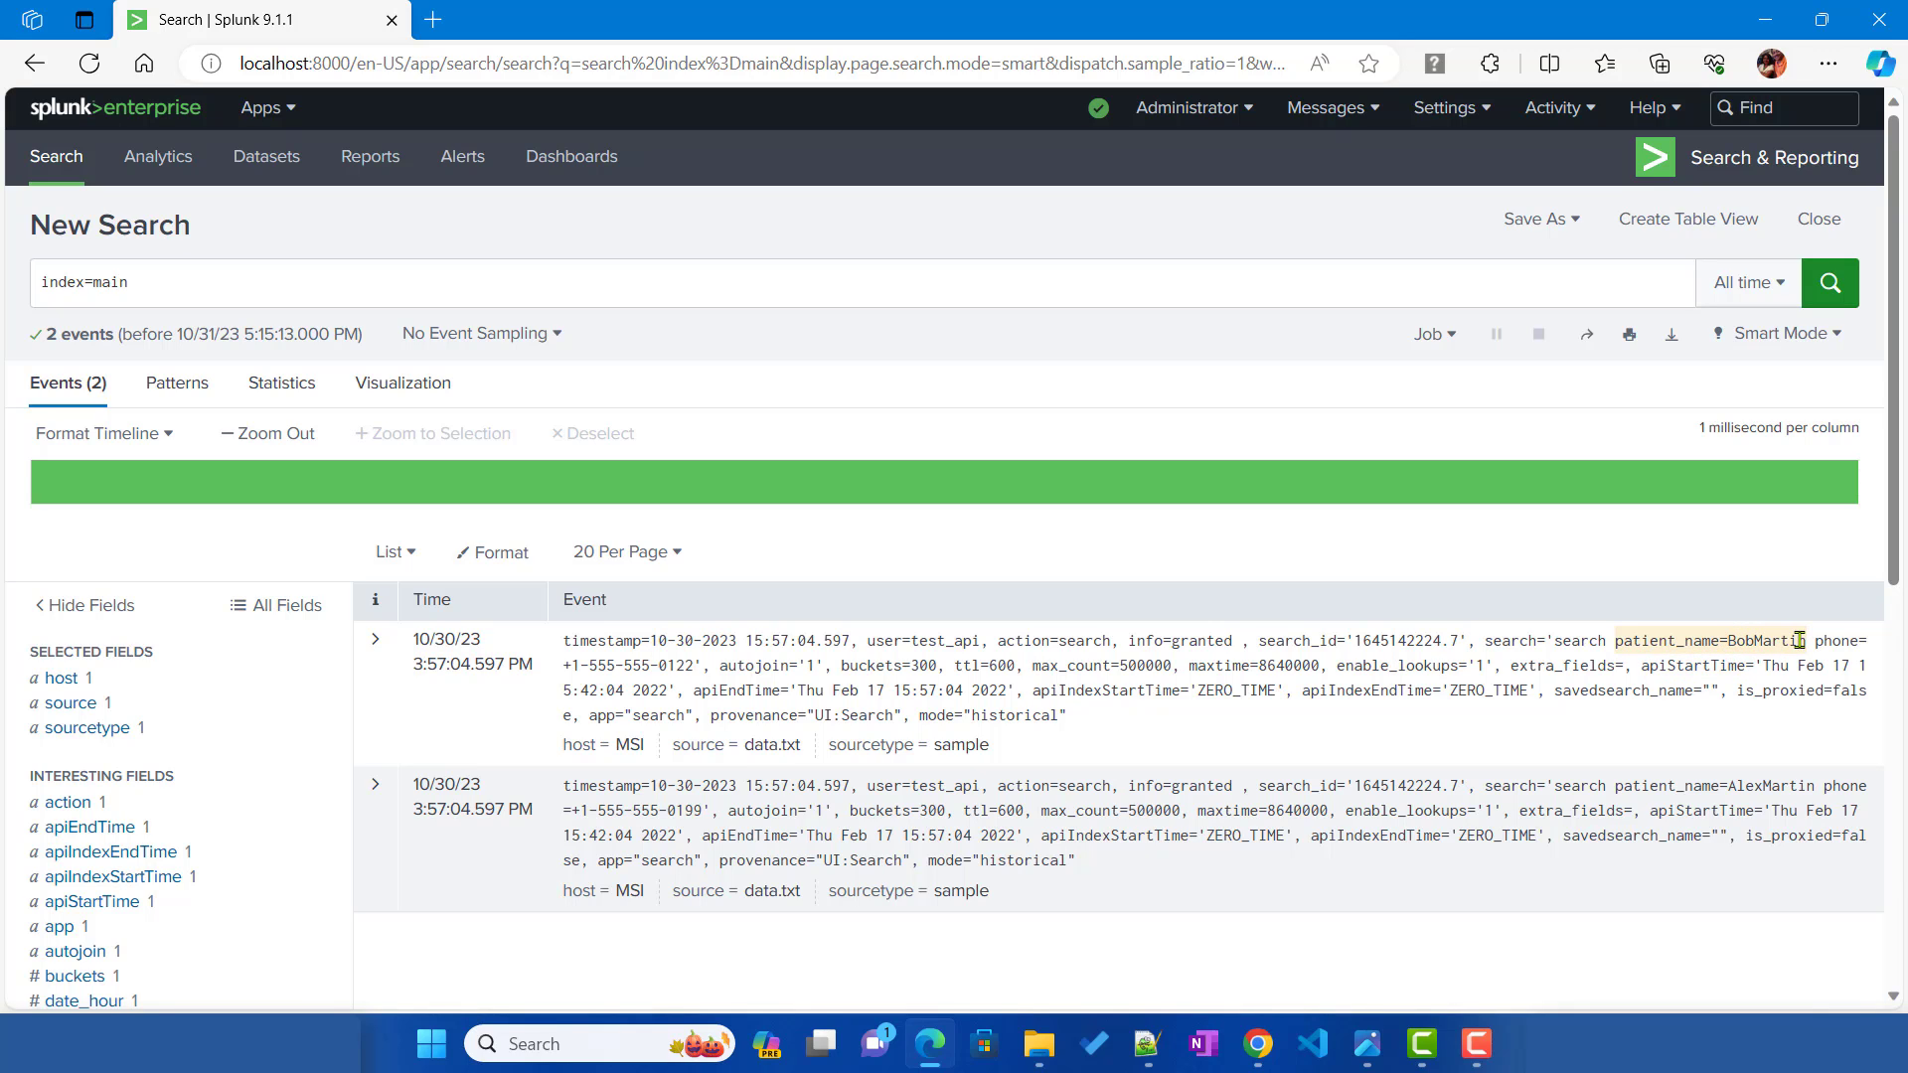
pyautogui.moveTo(1607, 641); pyautogui.dragTo(1804, 643)
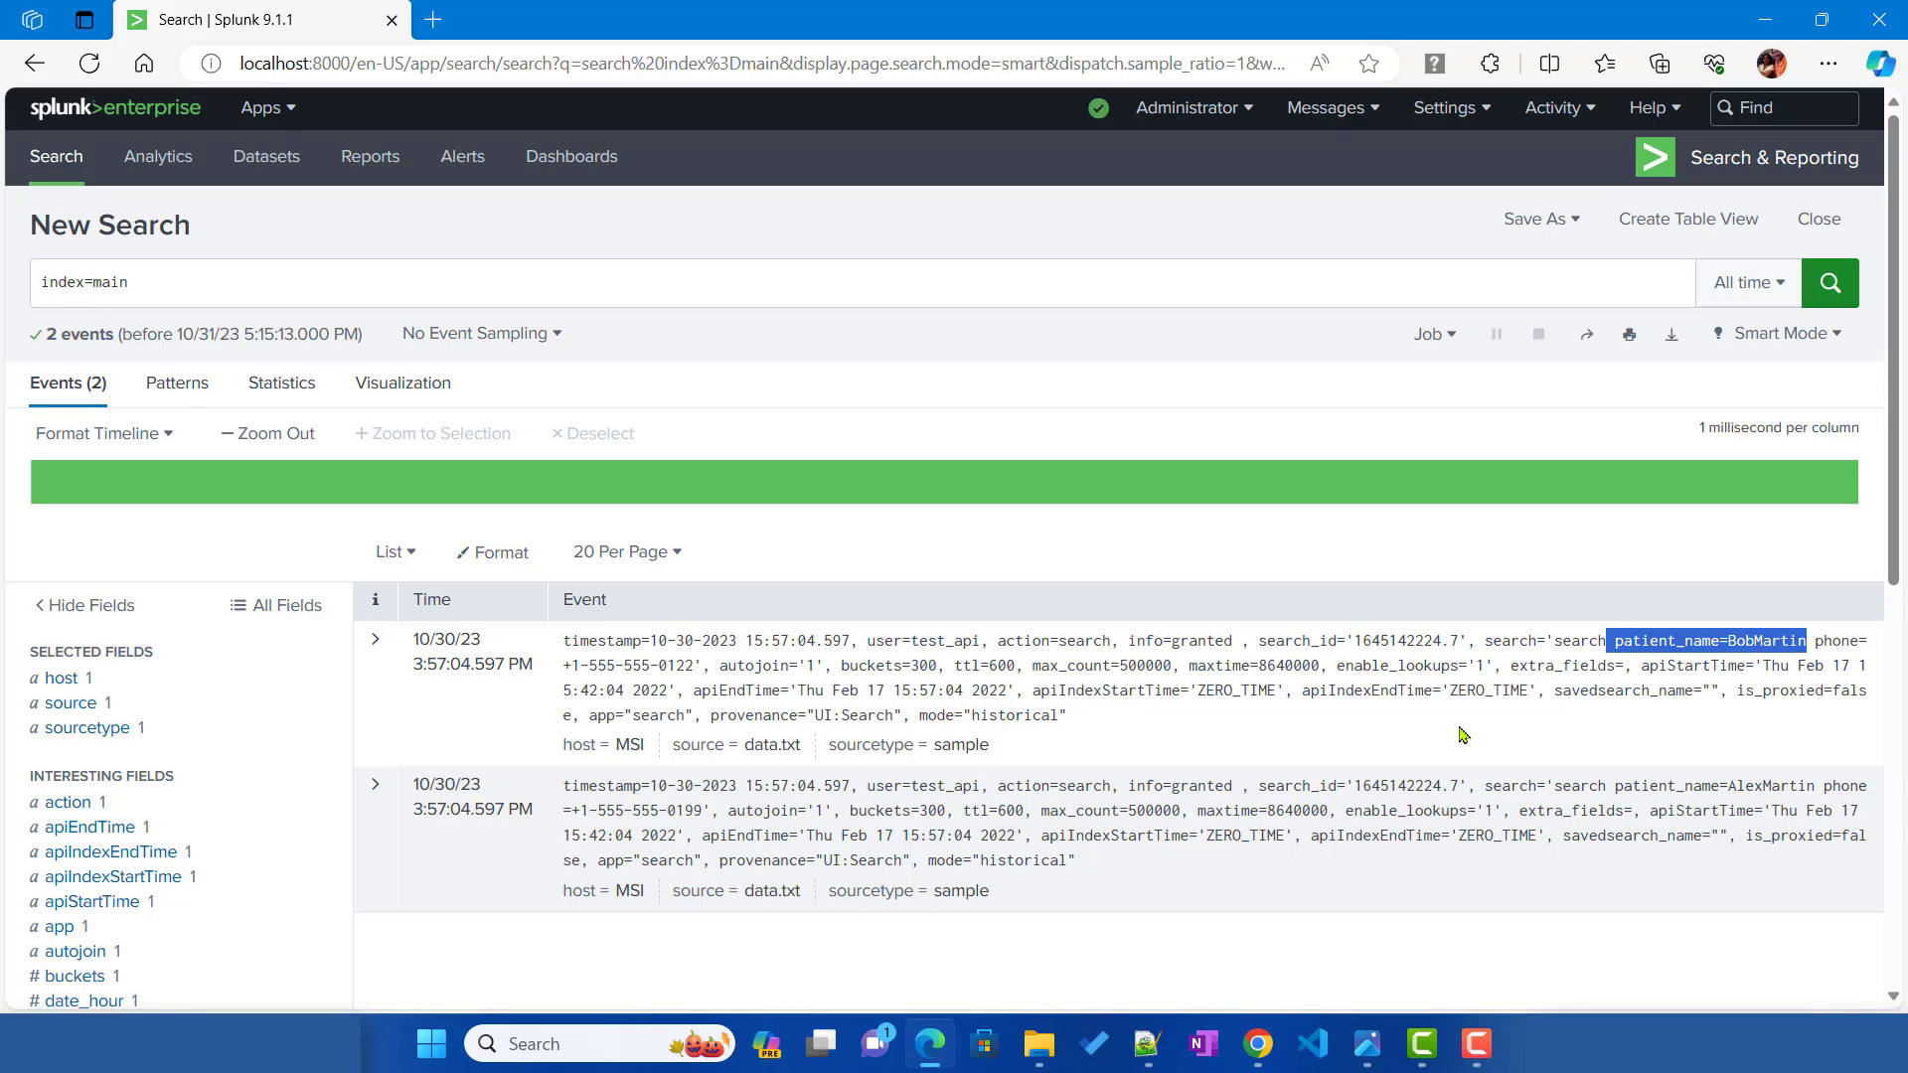
pyautogui.hotkey('alt', 'Tab')
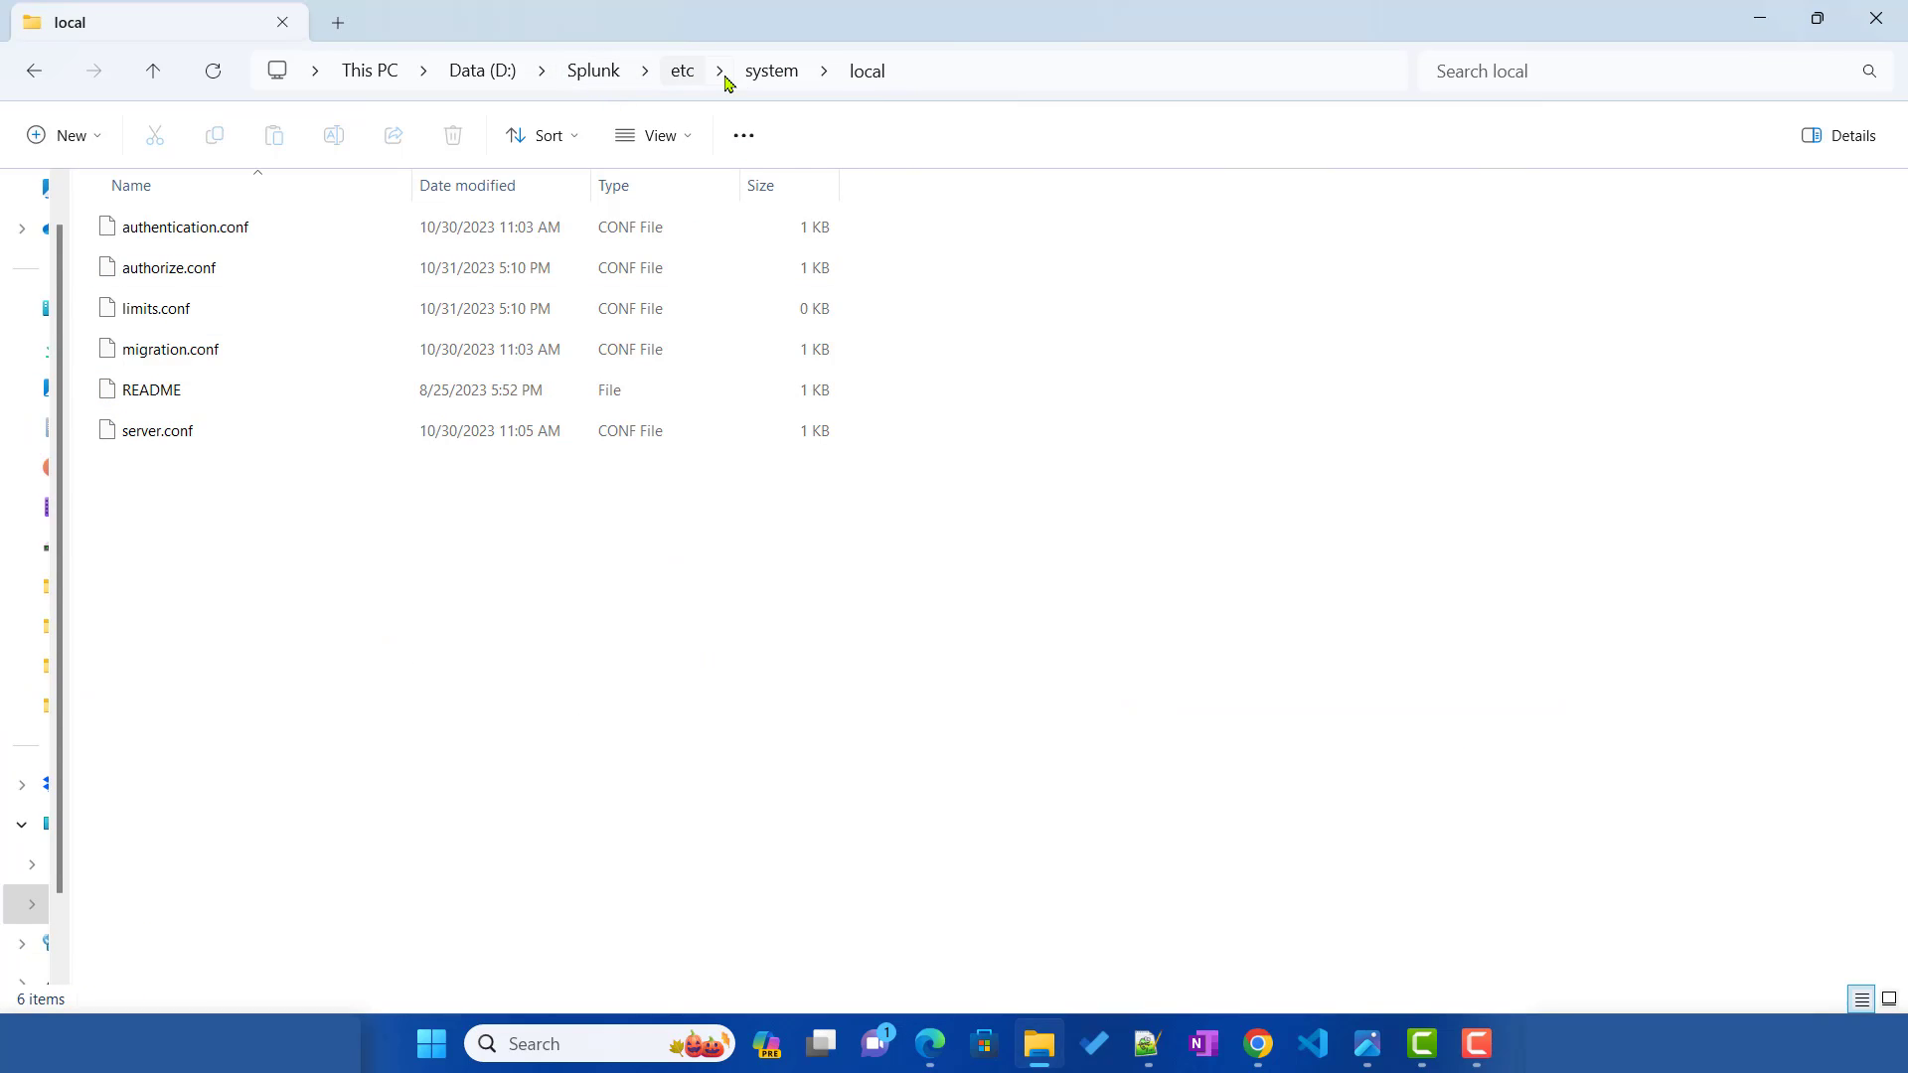
# Step: Open the empty limits.conf from etc\system\local in Notepad++ through Show more options
pyautogui.click(144, 319)
pyautogui.rightClick(144, 319)
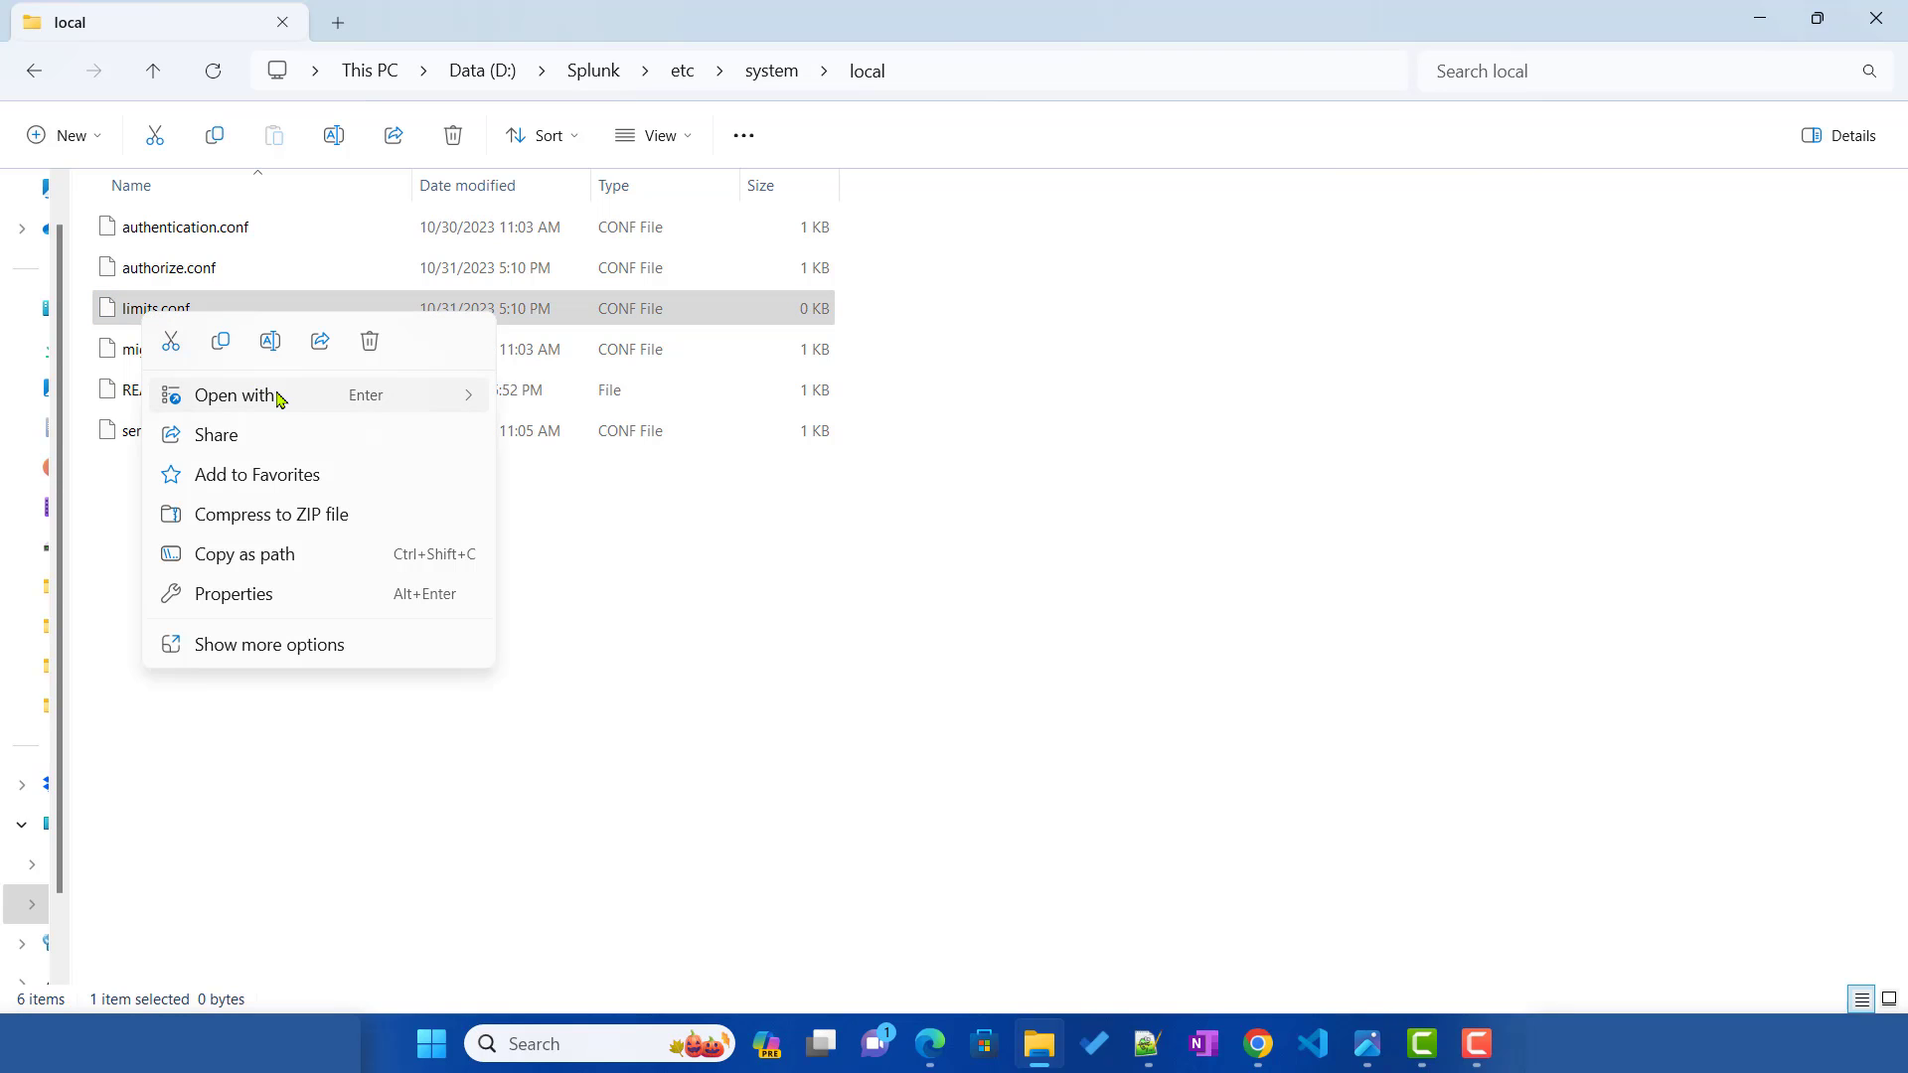
pyautogui.click(298, 645)
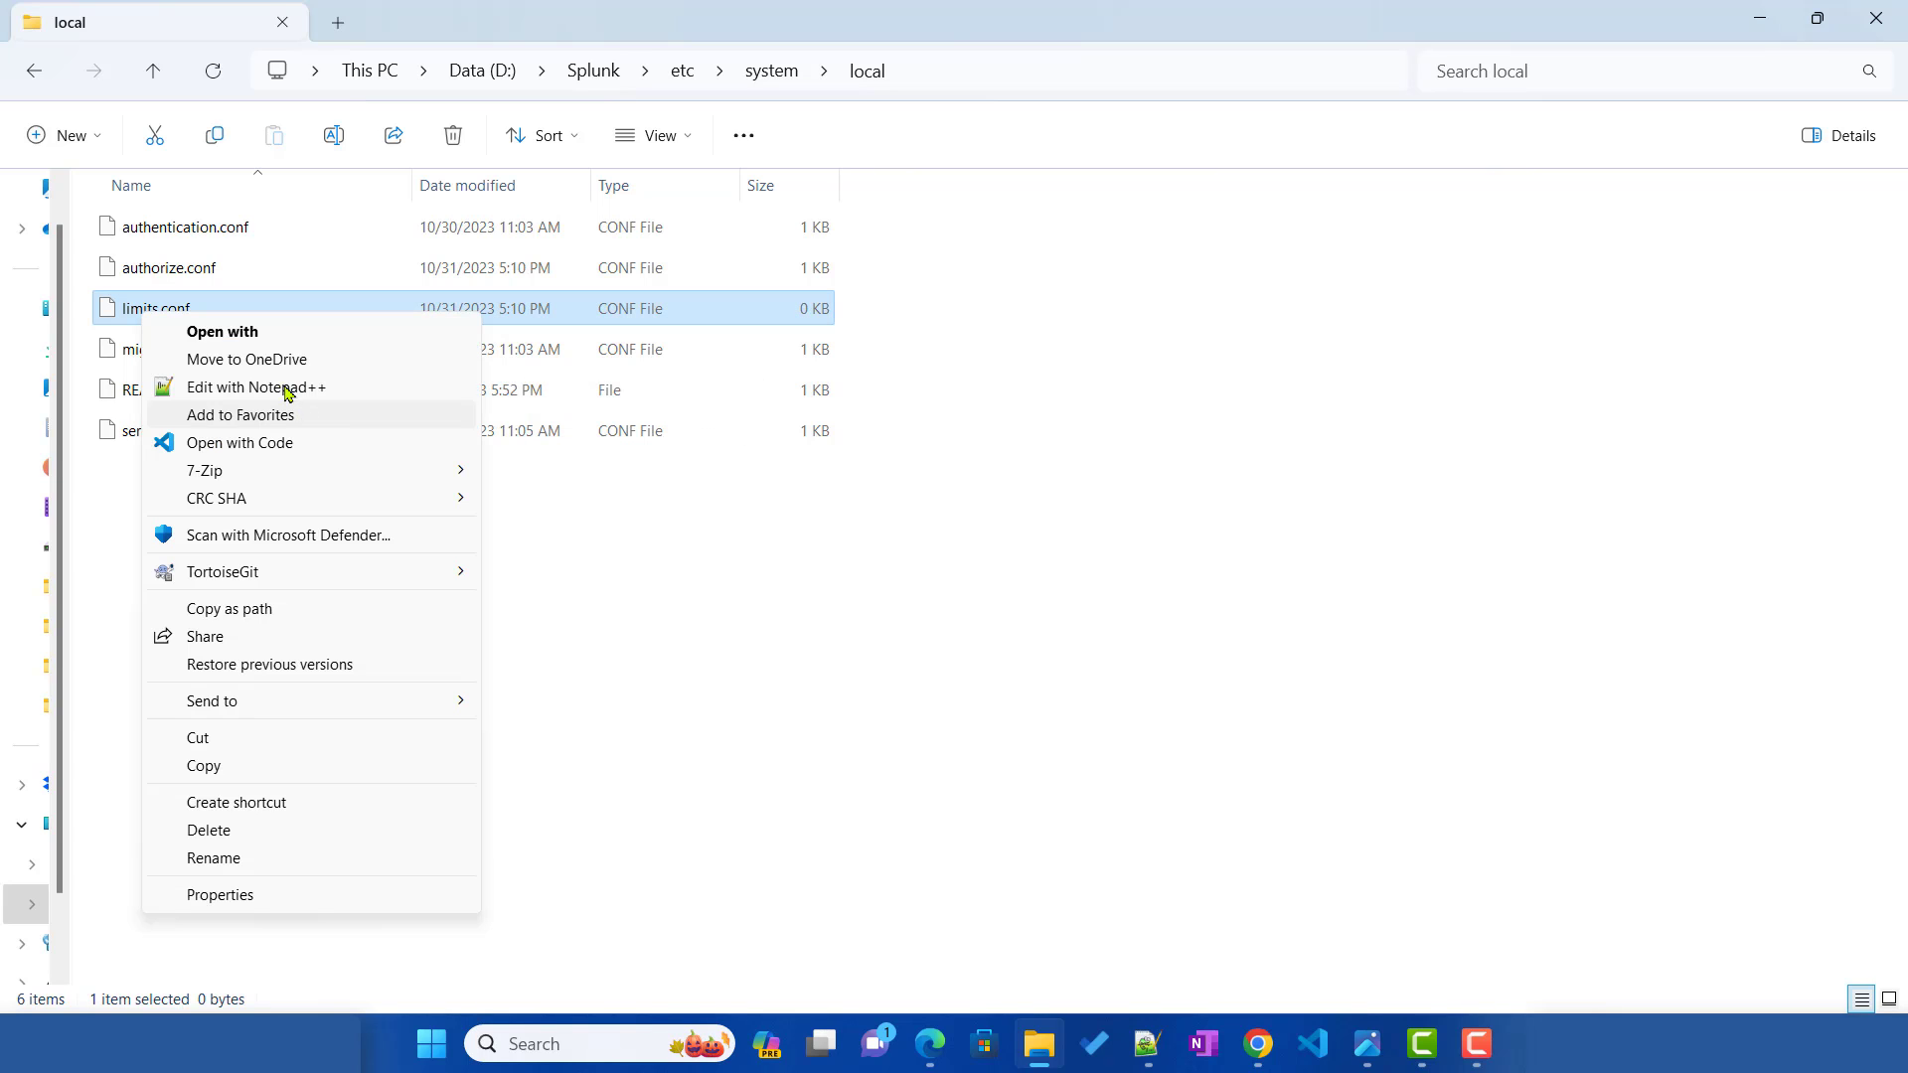
pyautogui.click(270, 394)
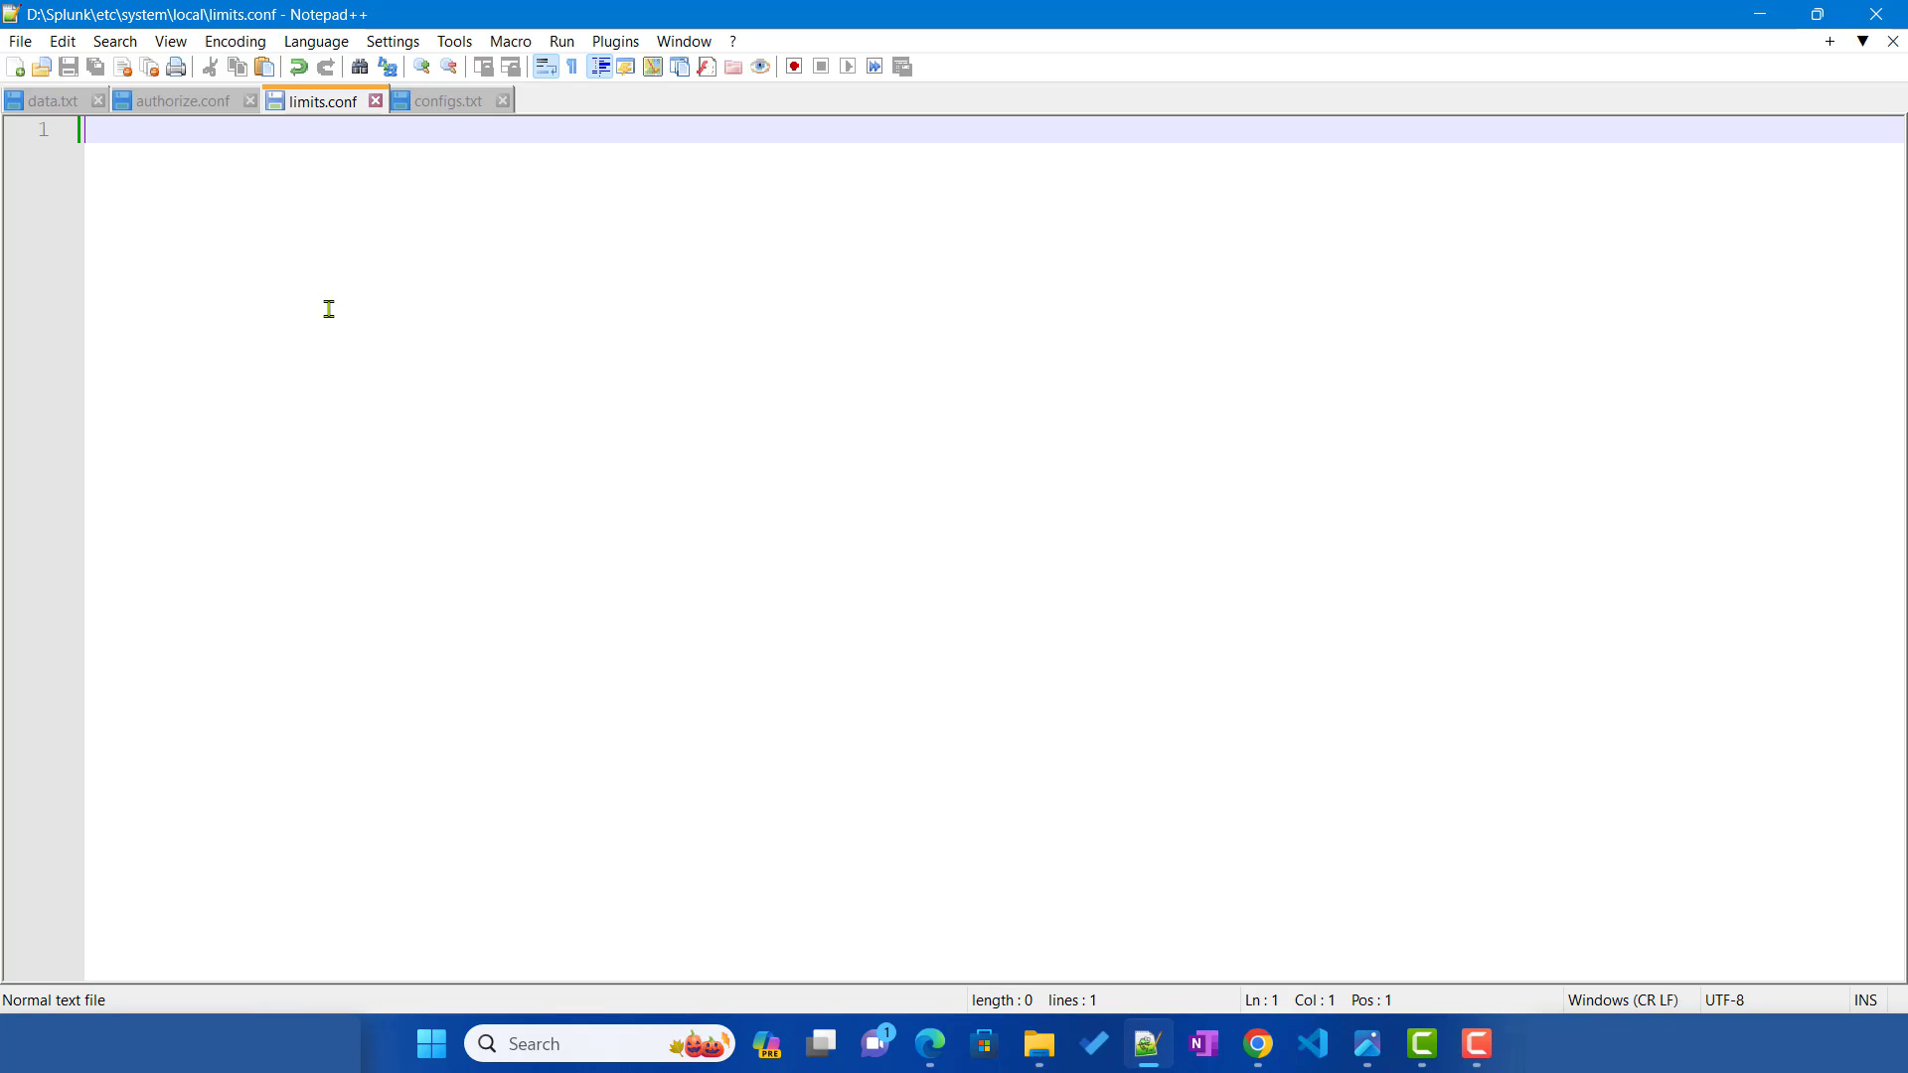
# Step: Write [search] with role_based_field_filtering=true into limits.conf, save, and return to Splunk
pyautogui.write('[')
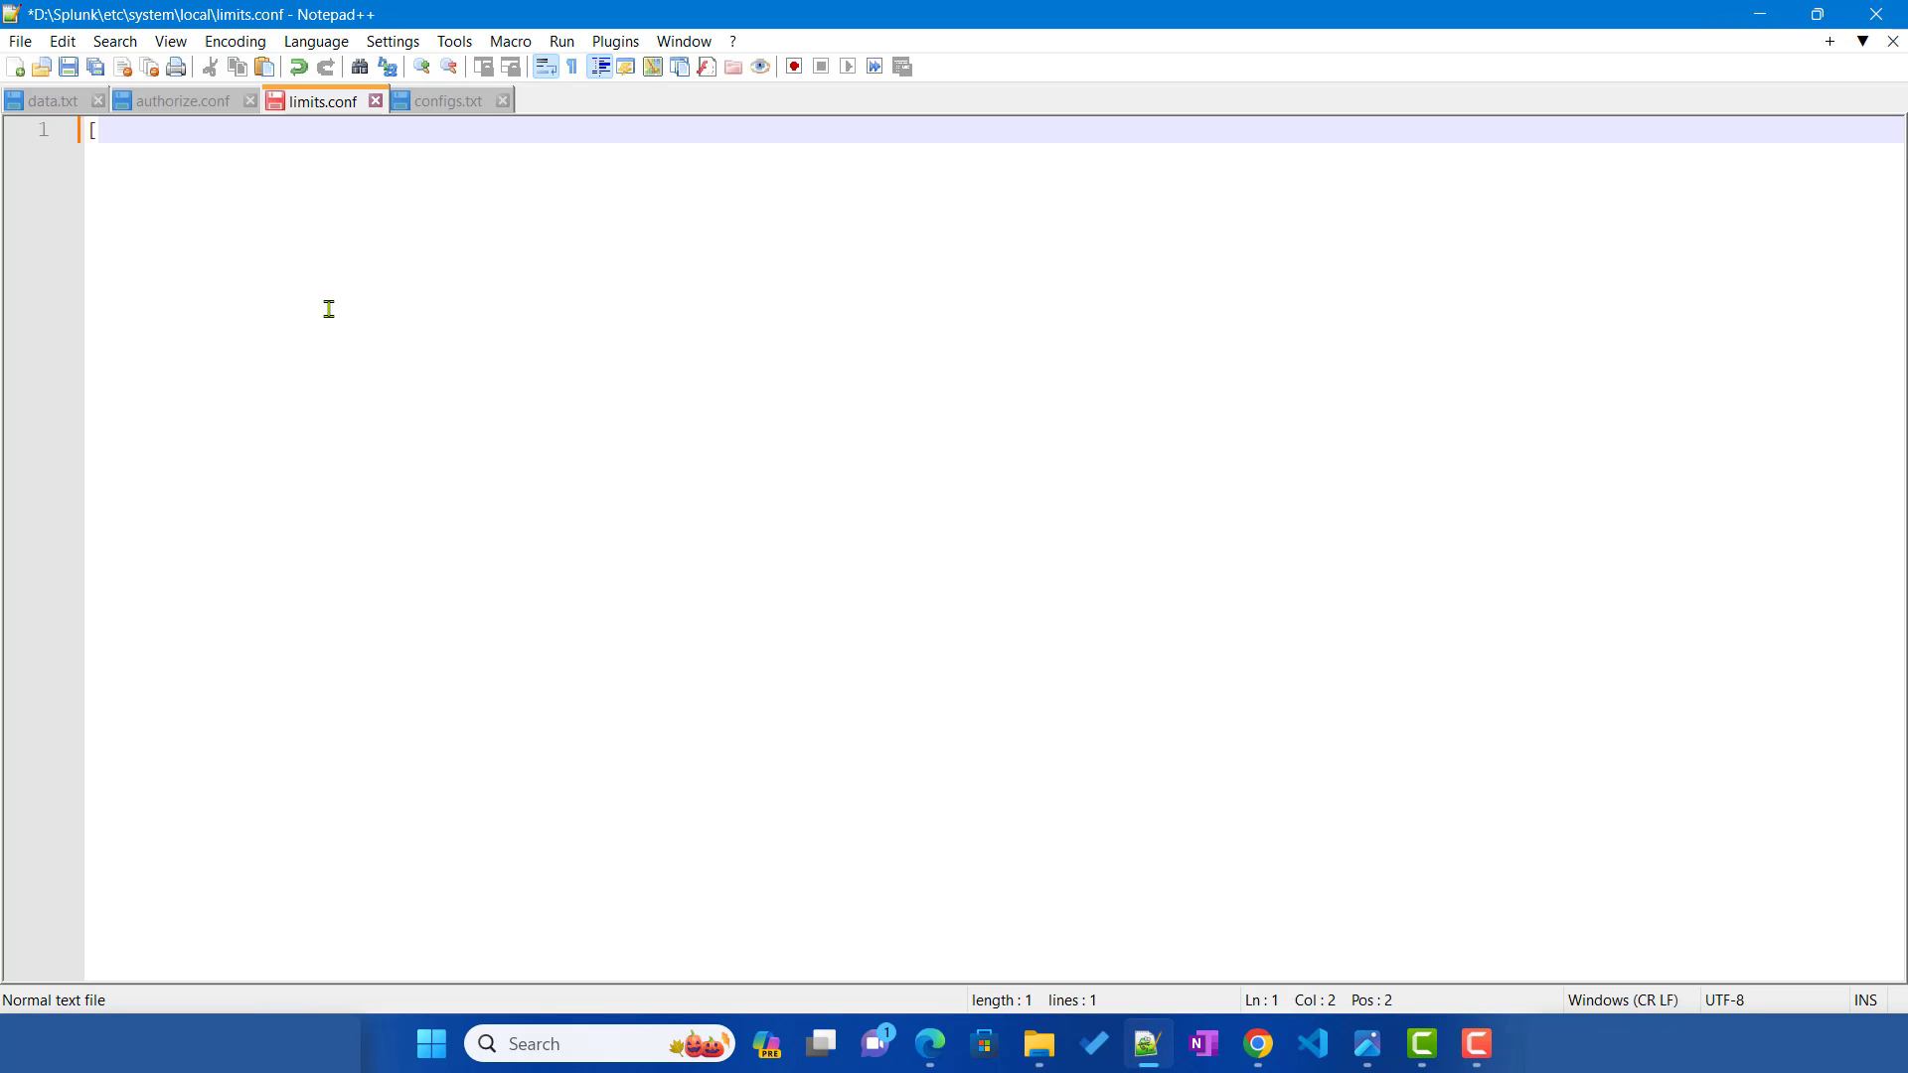
pyautogui.write('search')
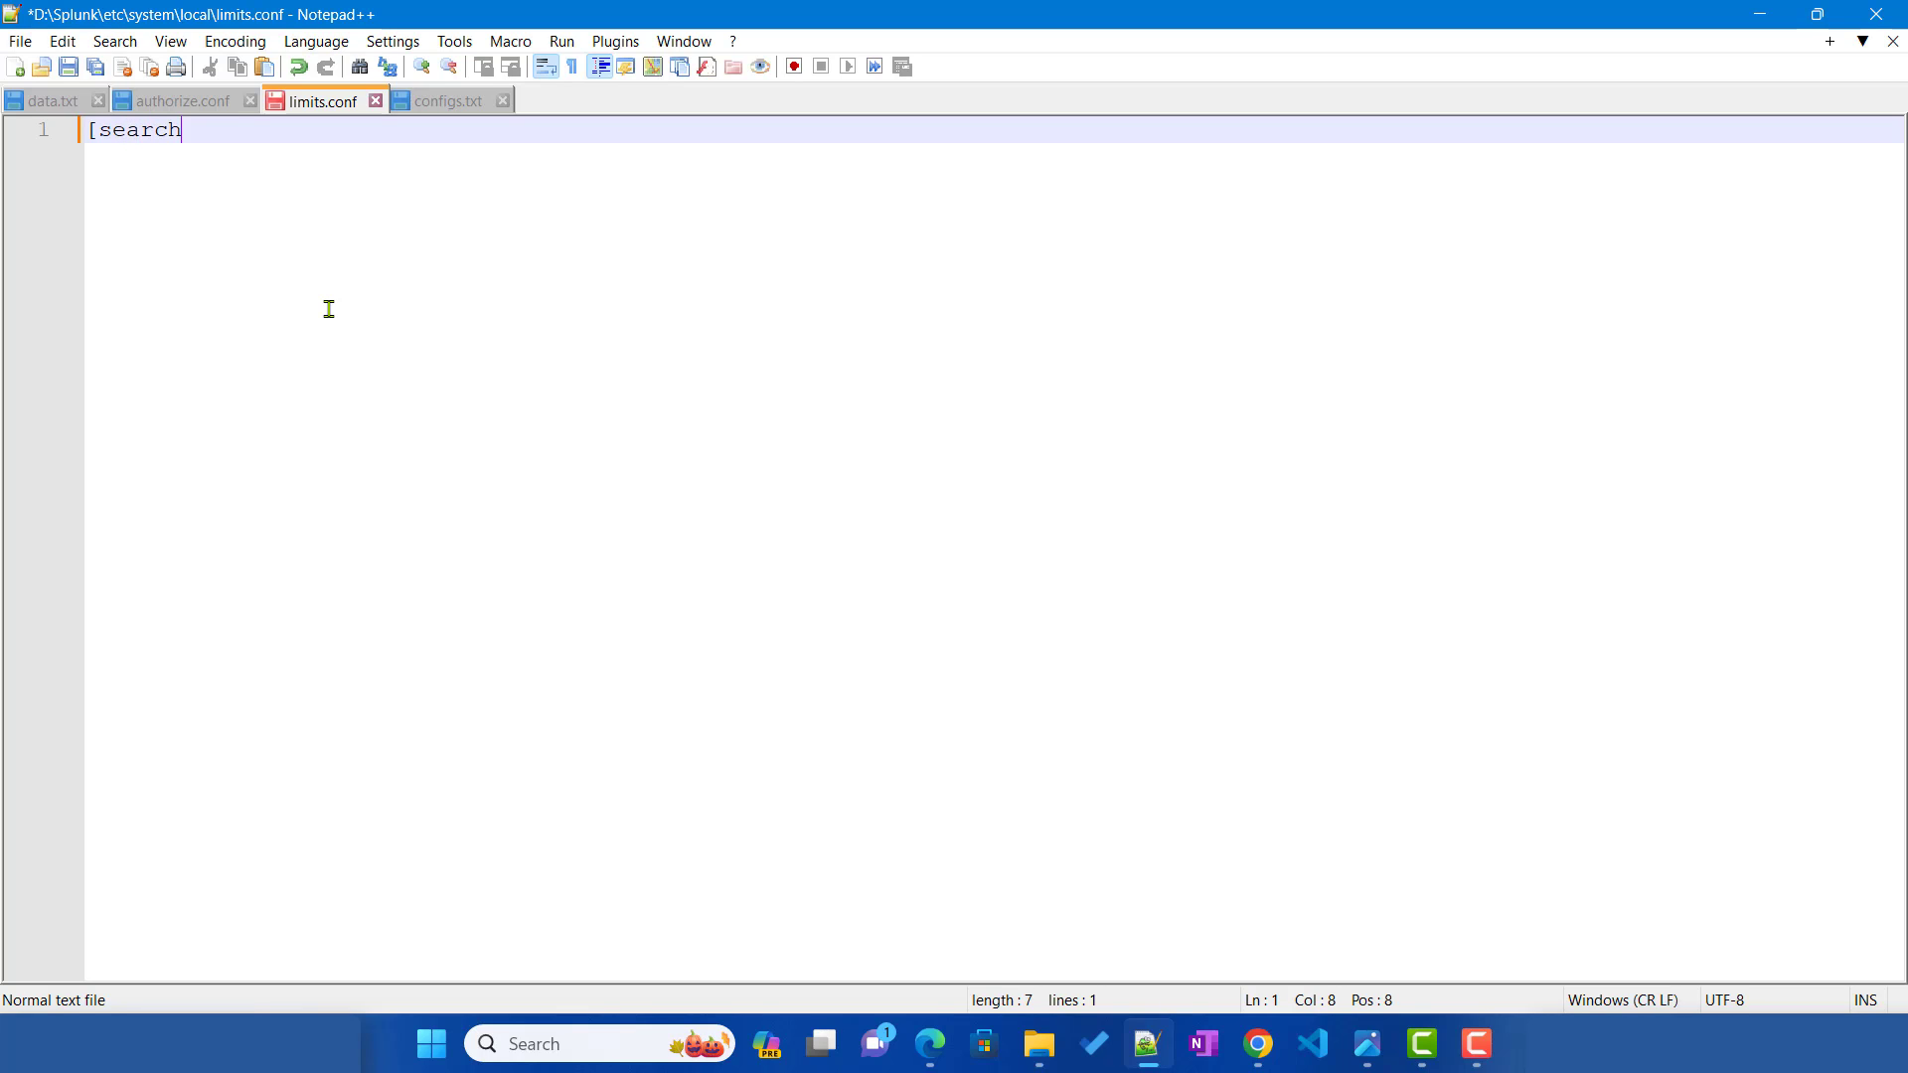
pyautogui.write(']')
pyautogui.press('Return')
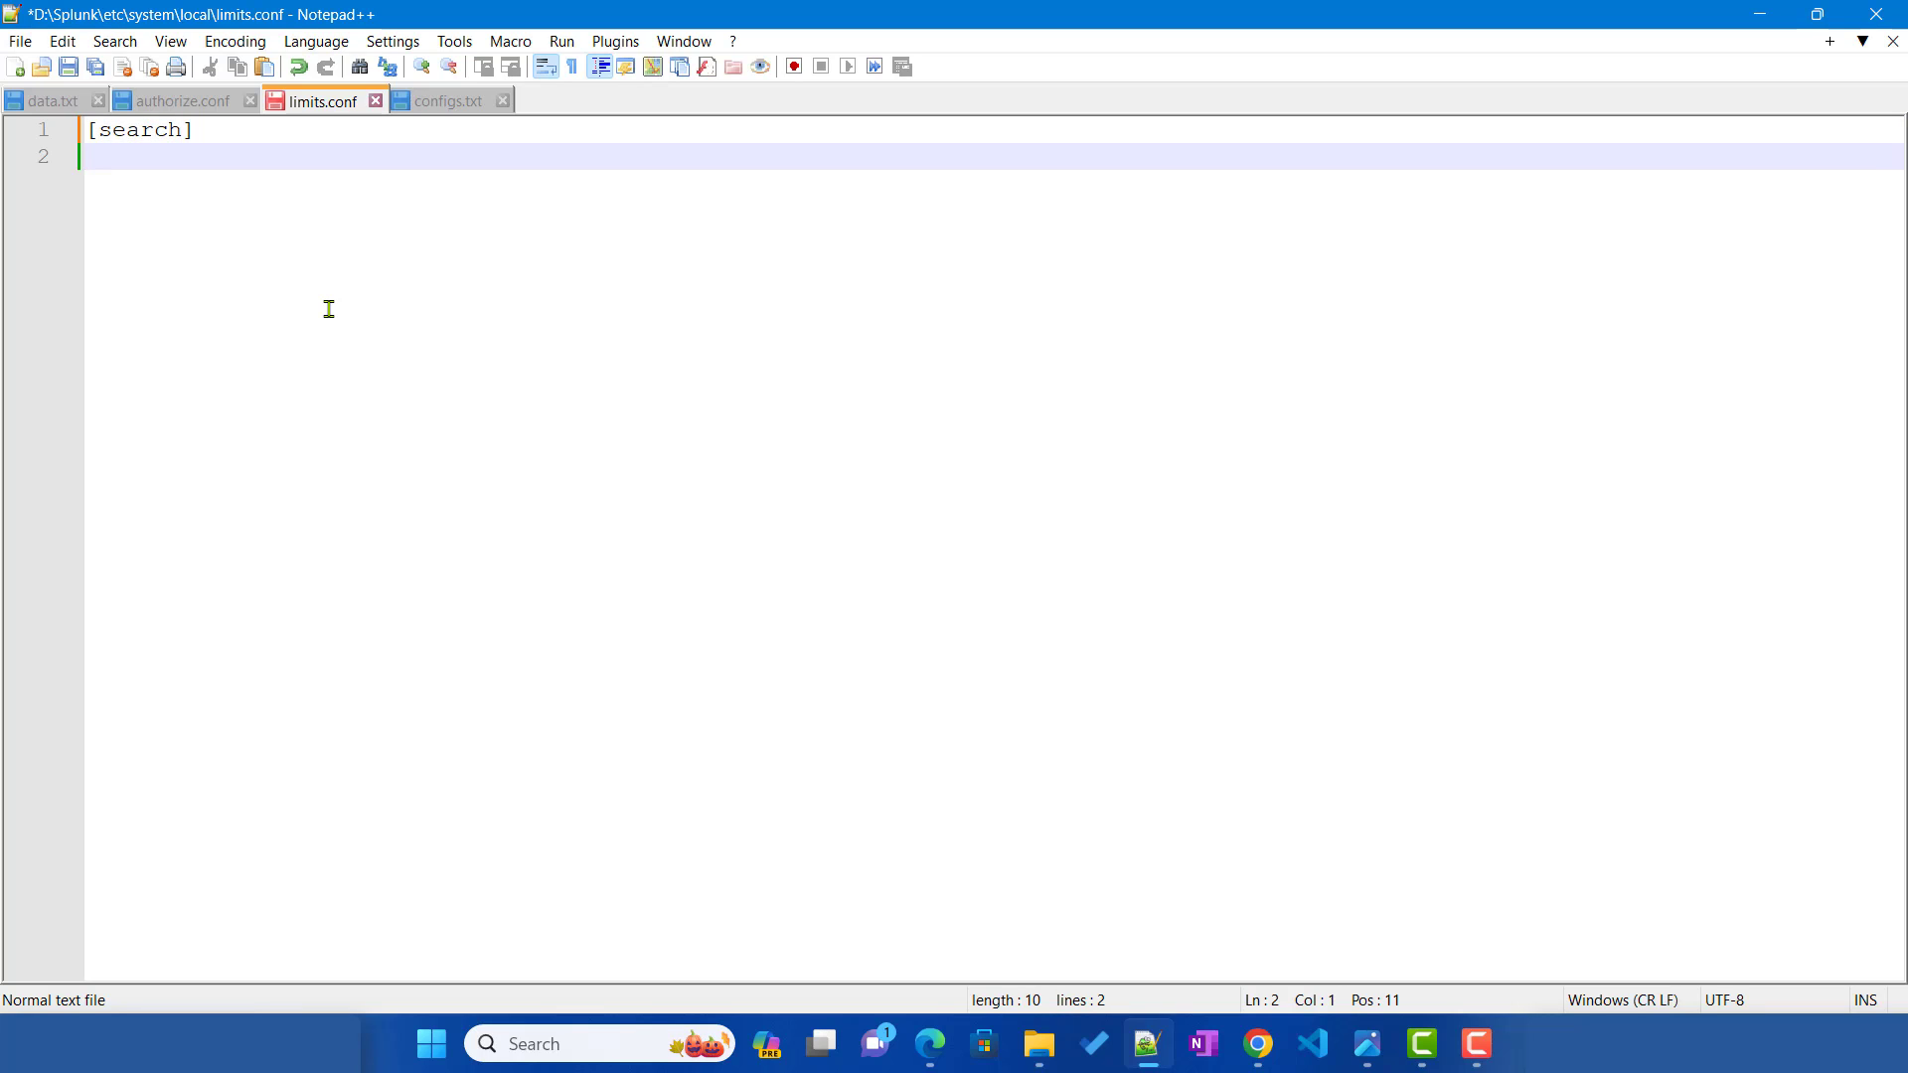
pyautogui.write('role_based_fi')
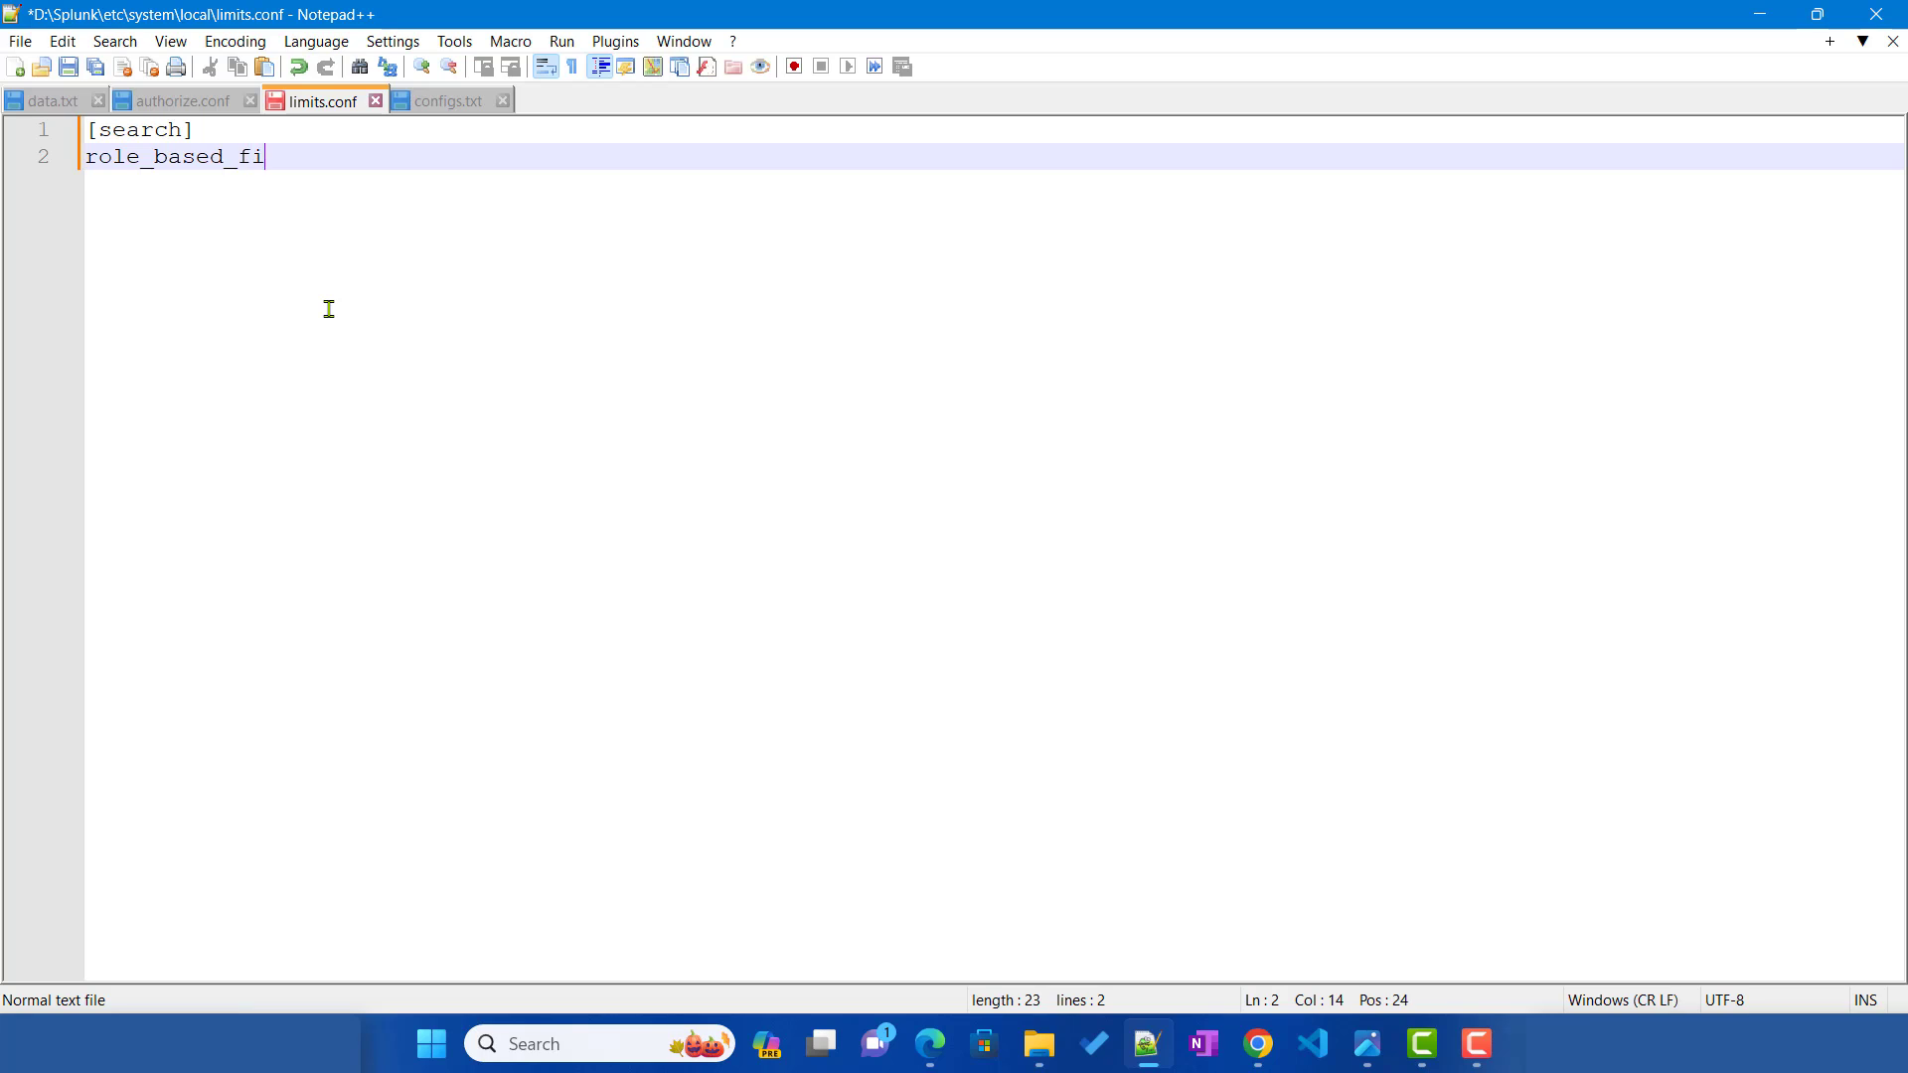
pyautogui.write('eld_filtering=true')
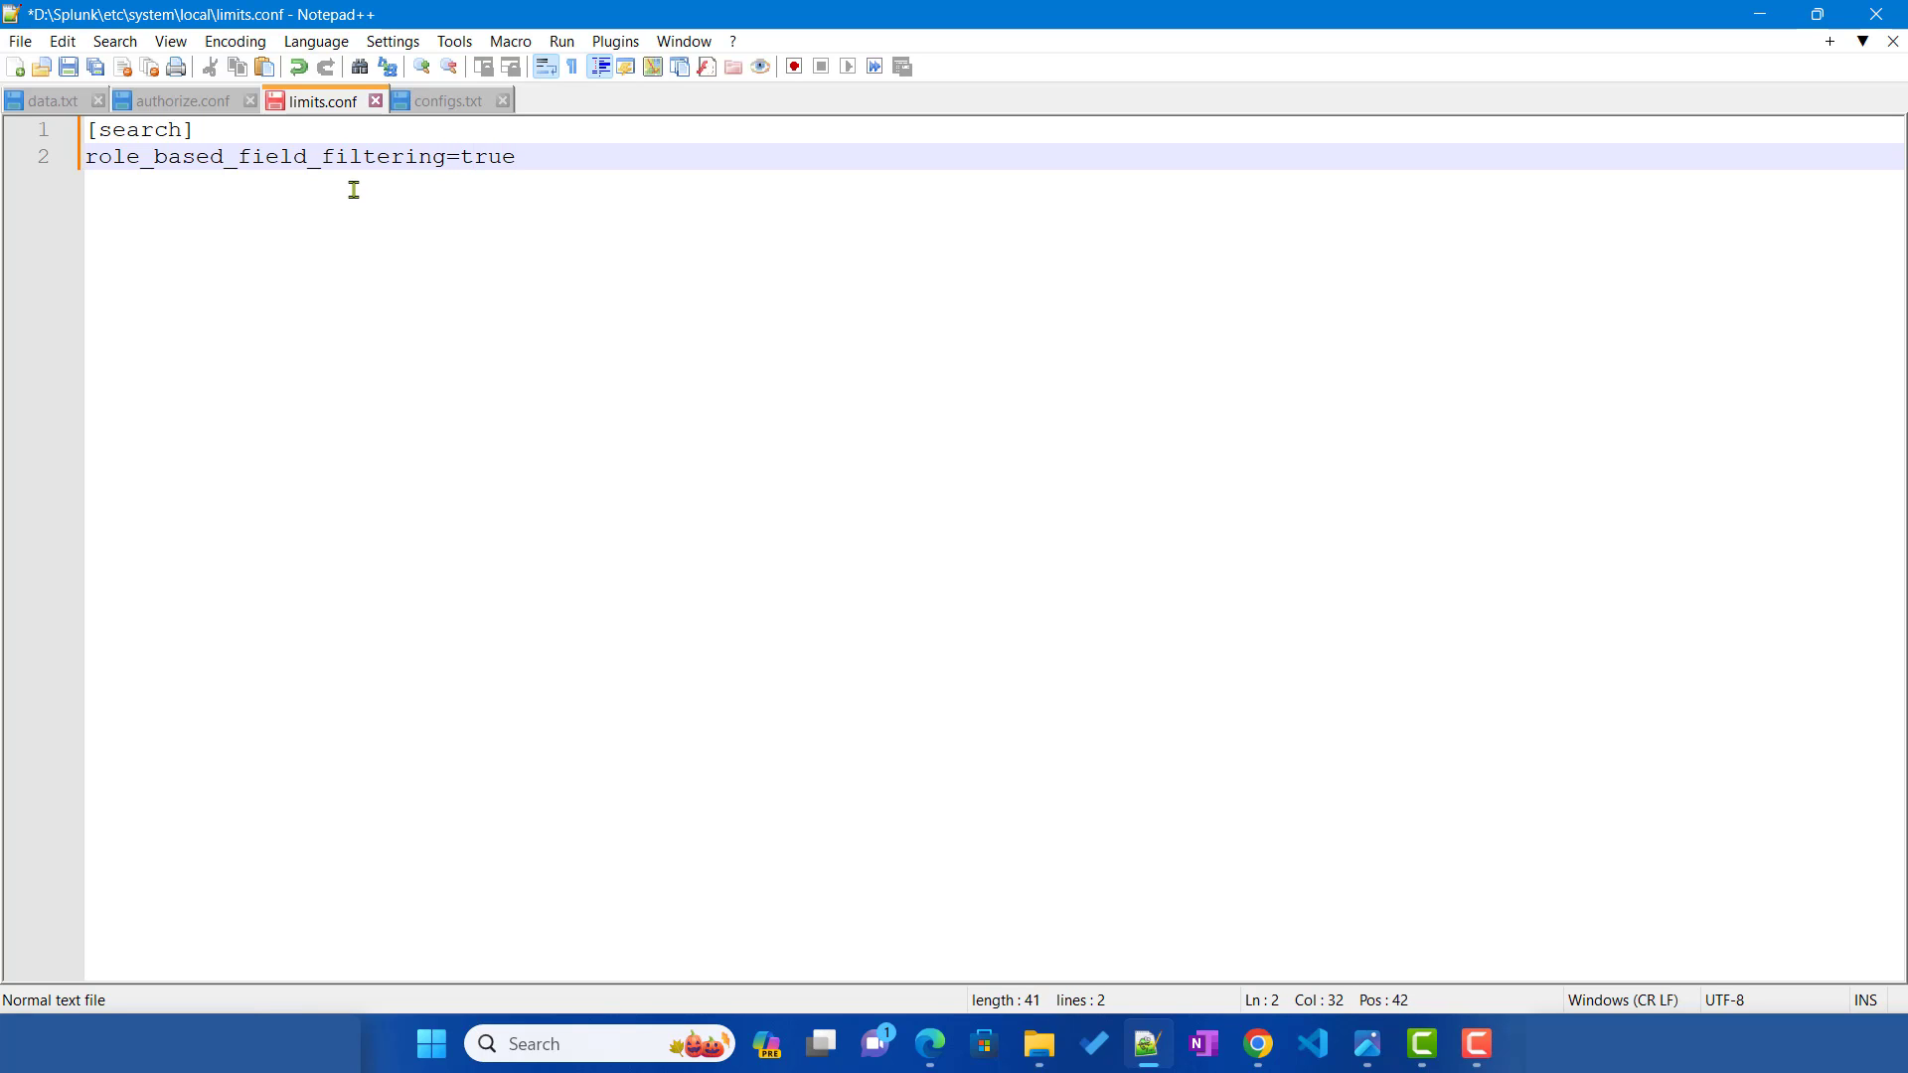
pyautogui.hotkey('ctrl', 's')
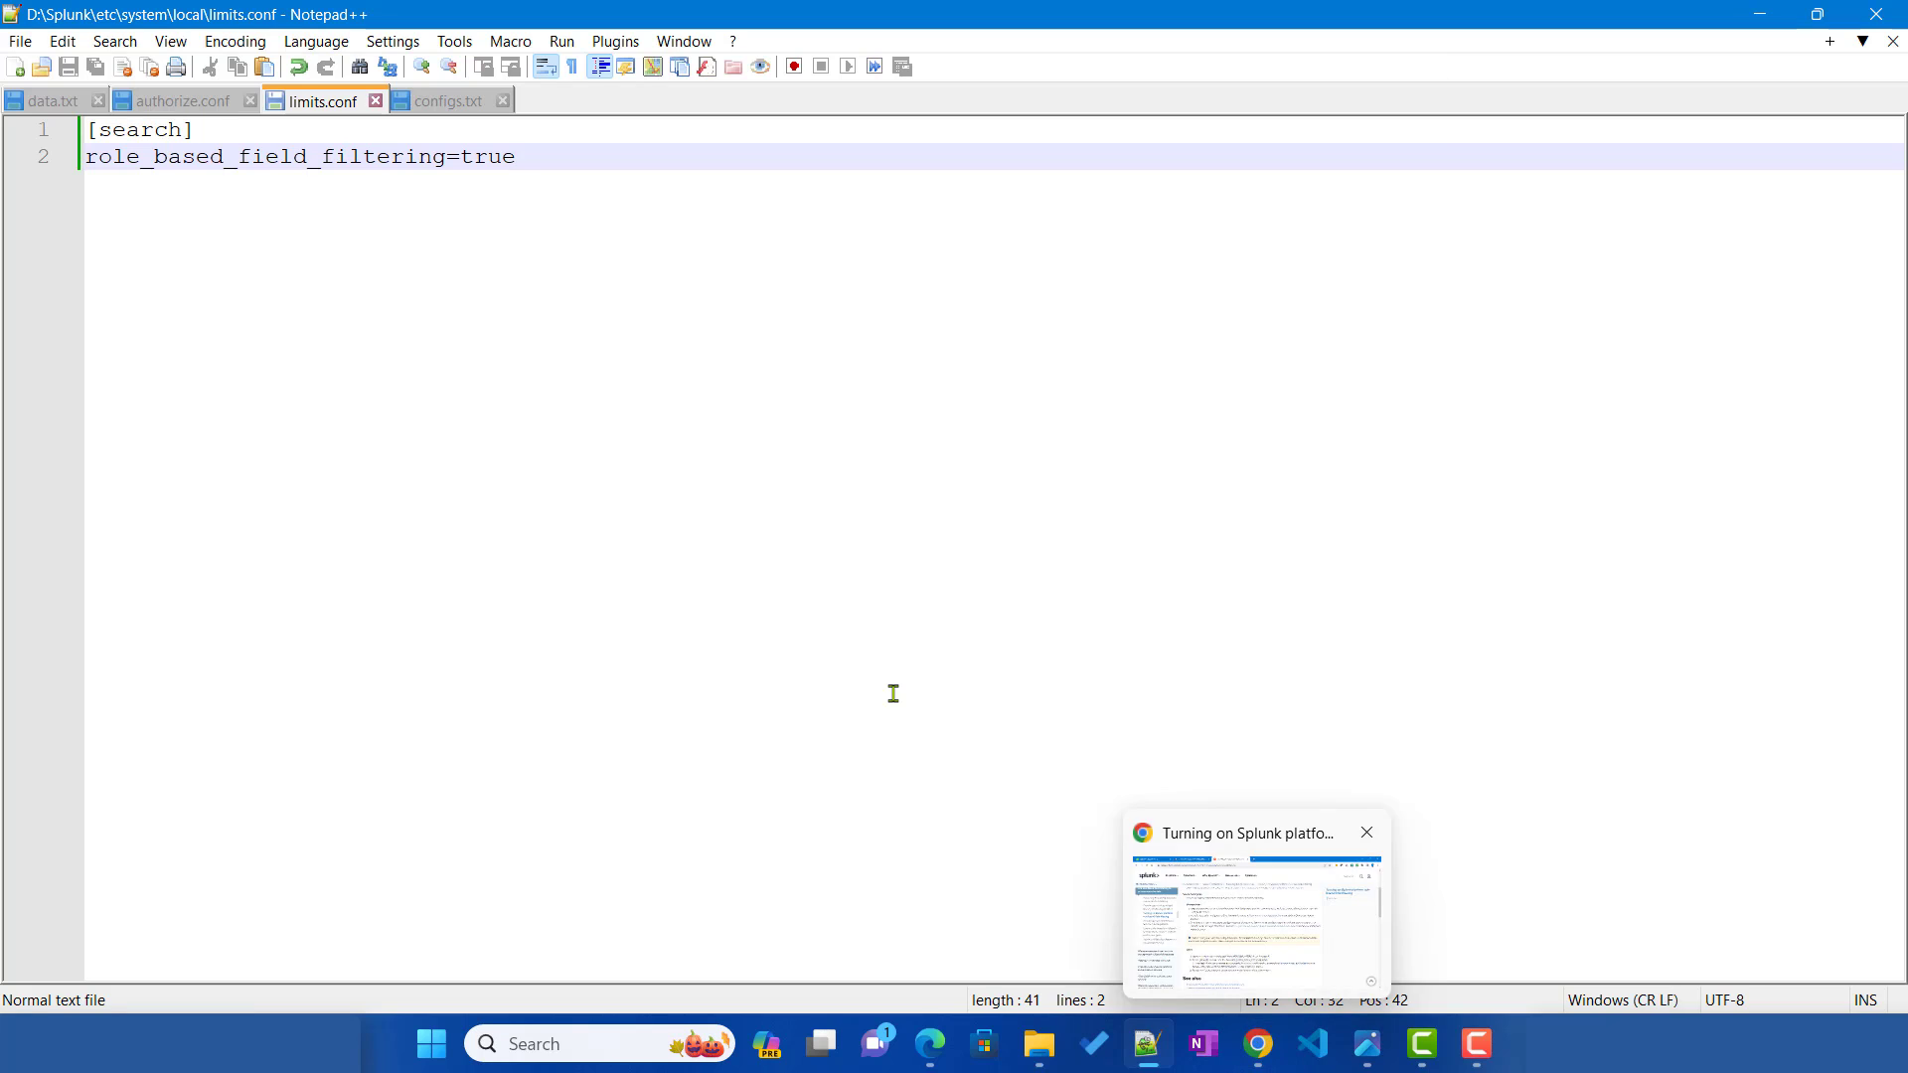
pyautogui.click(934, 1046)
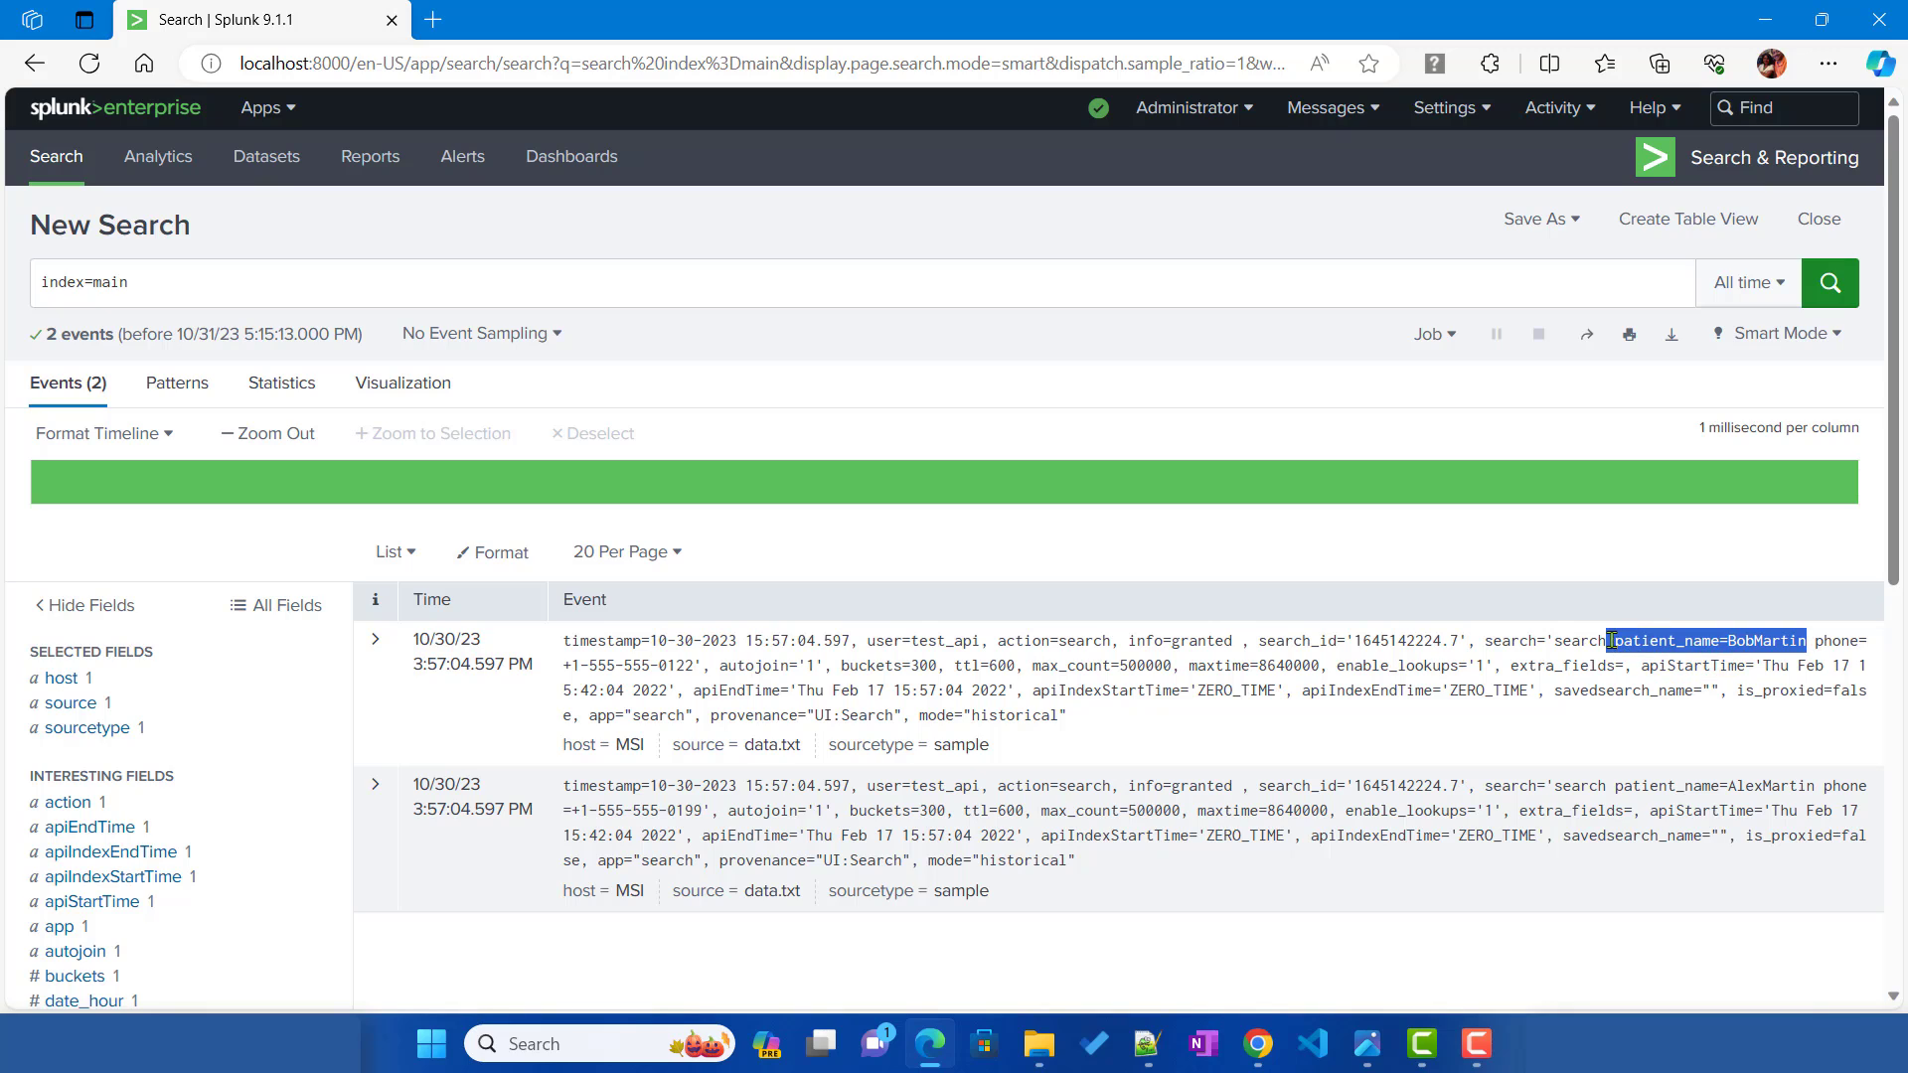
# Step: View operation_order.png, the table listing role-based field filtering first among search-time operations
pyautogui.moveTo(1613, 641); pyautogui.dragTo(1624, 642)
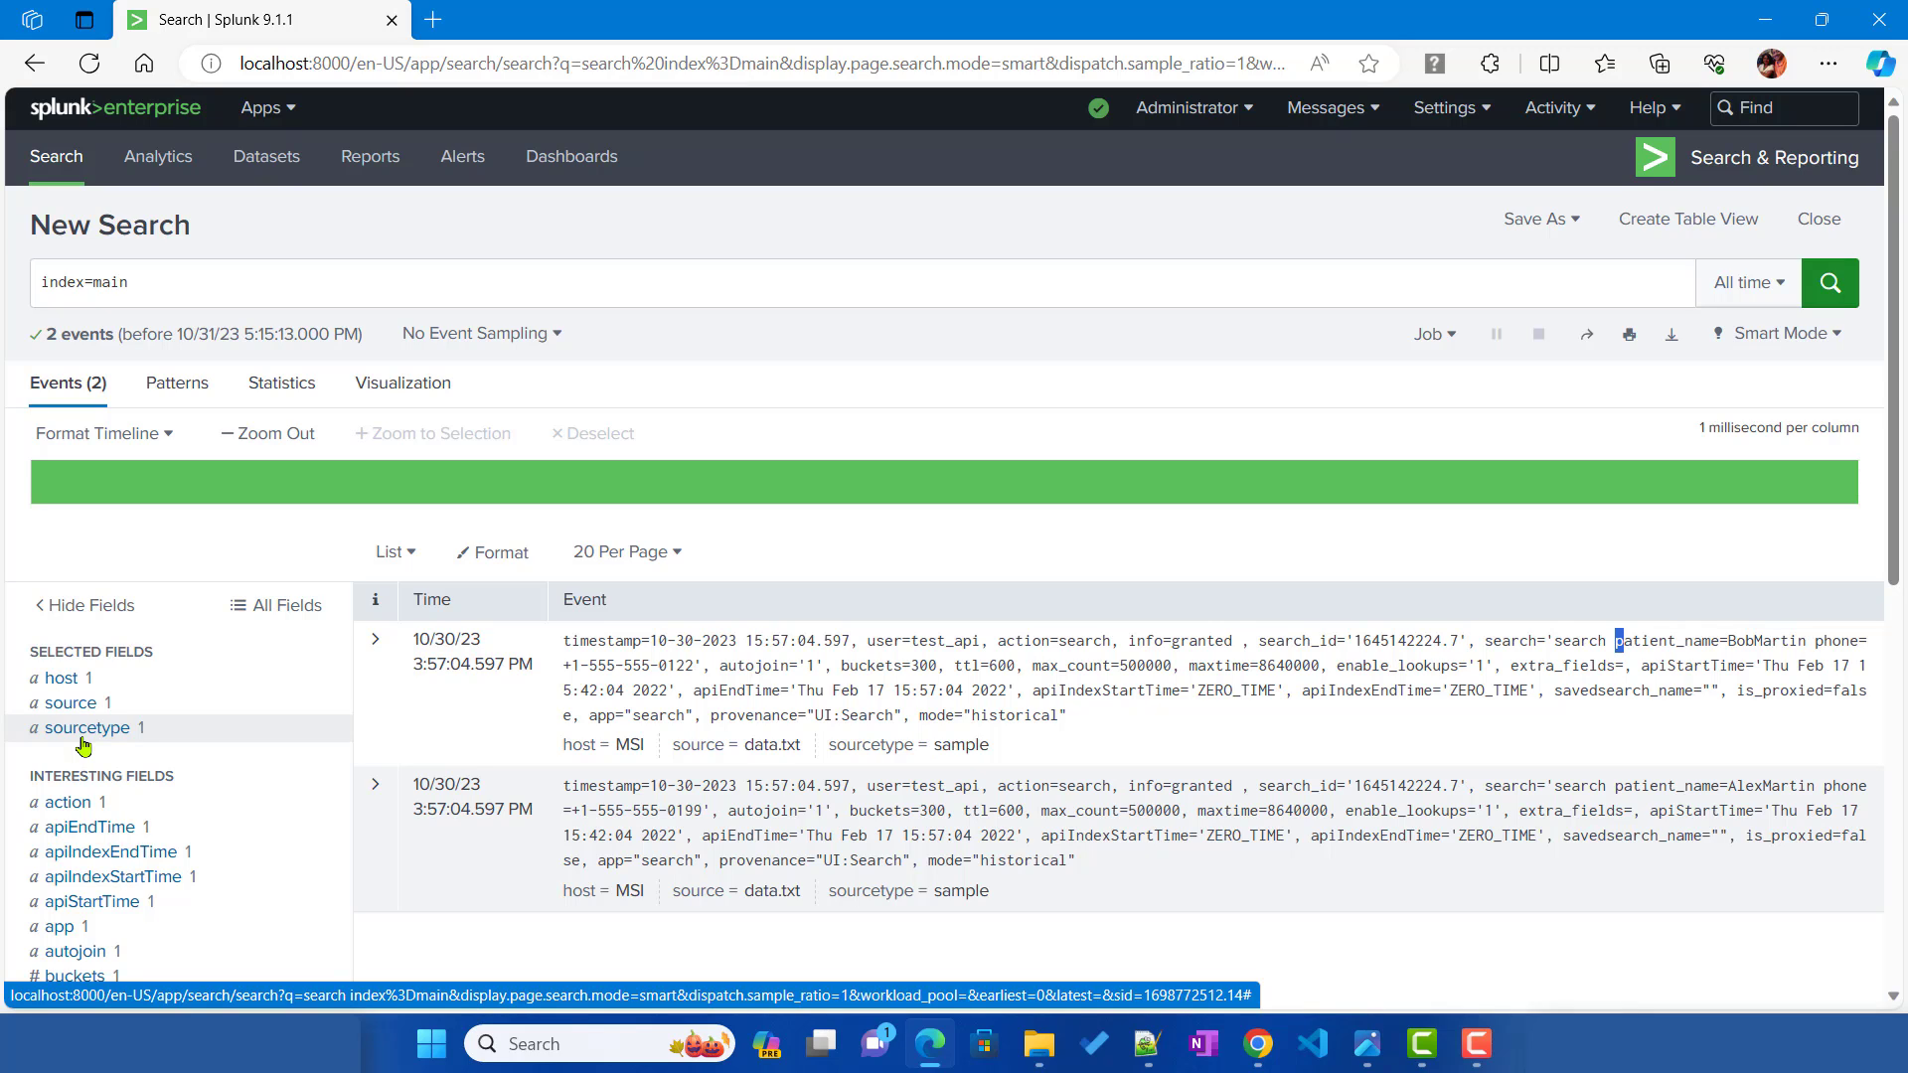
pyautogui.click(1370, 1046)
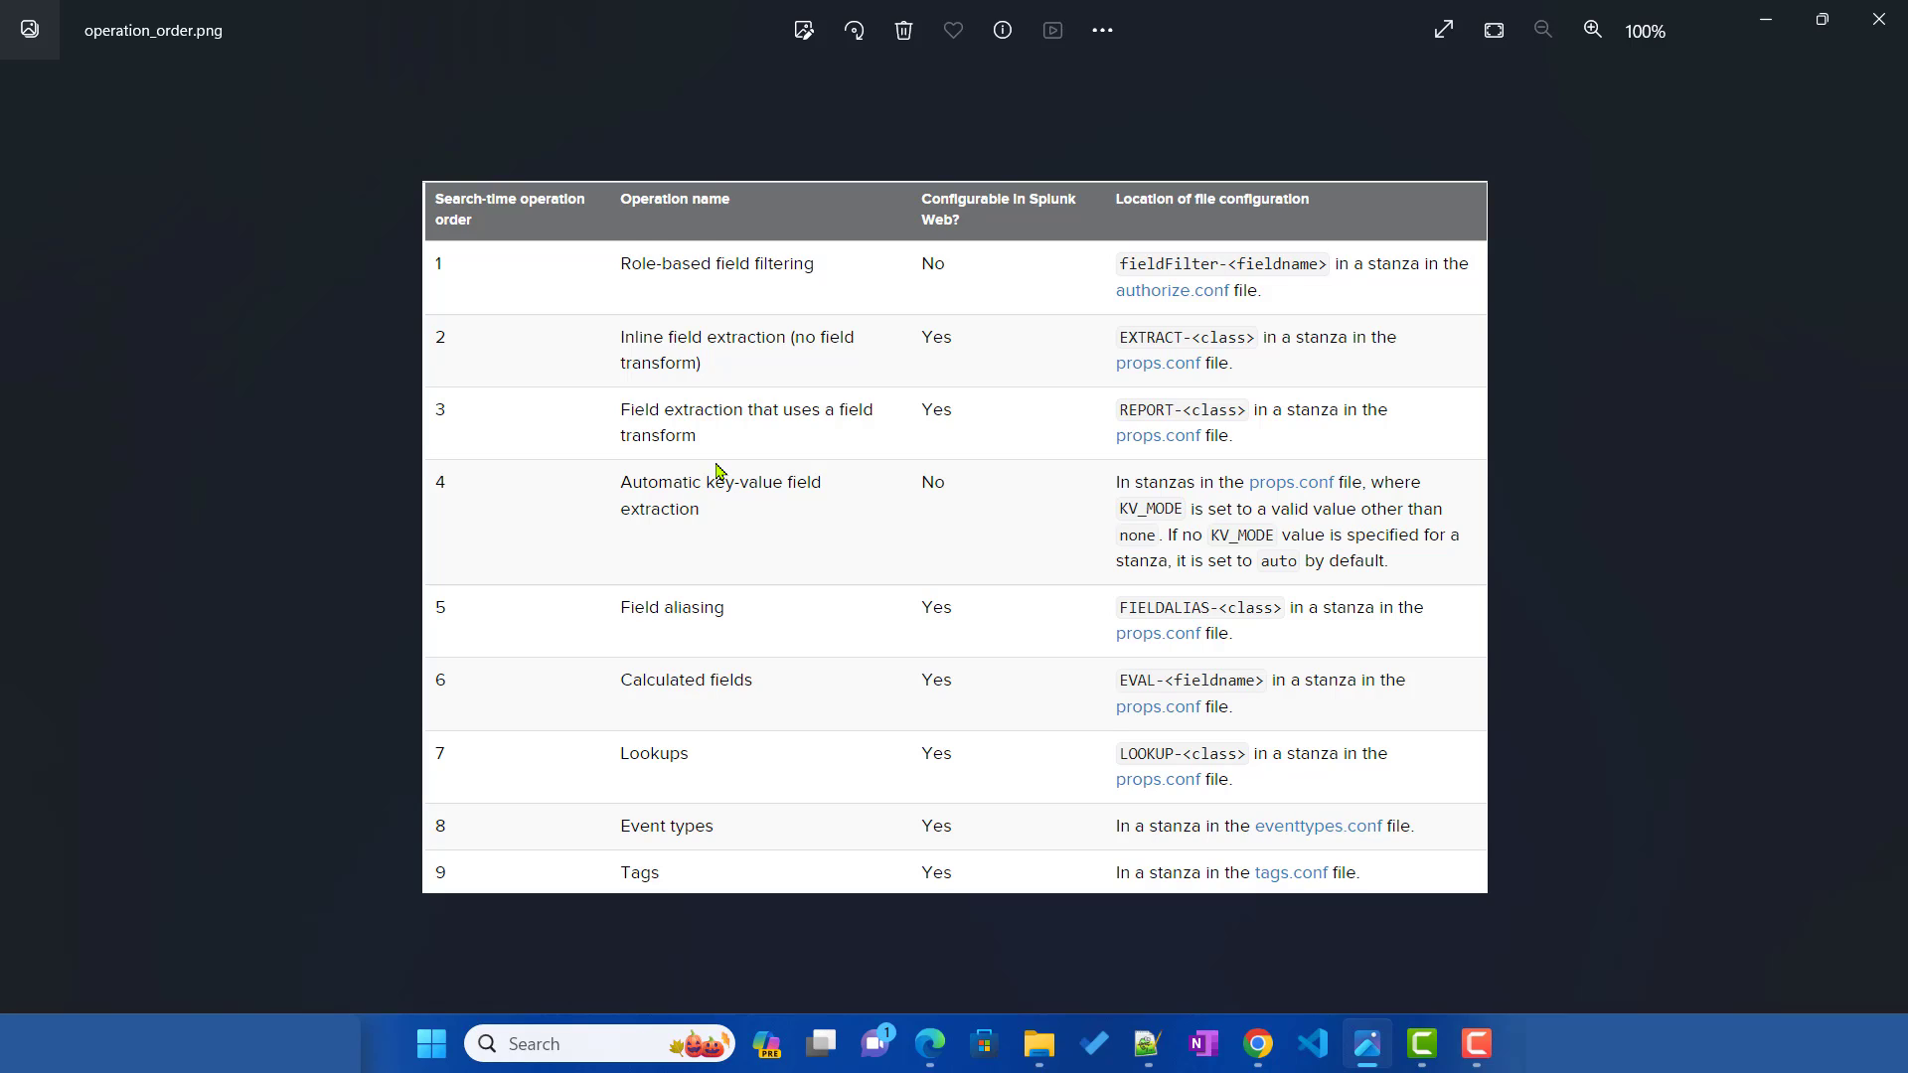
pyautogui.moveTo(1257, 1043)
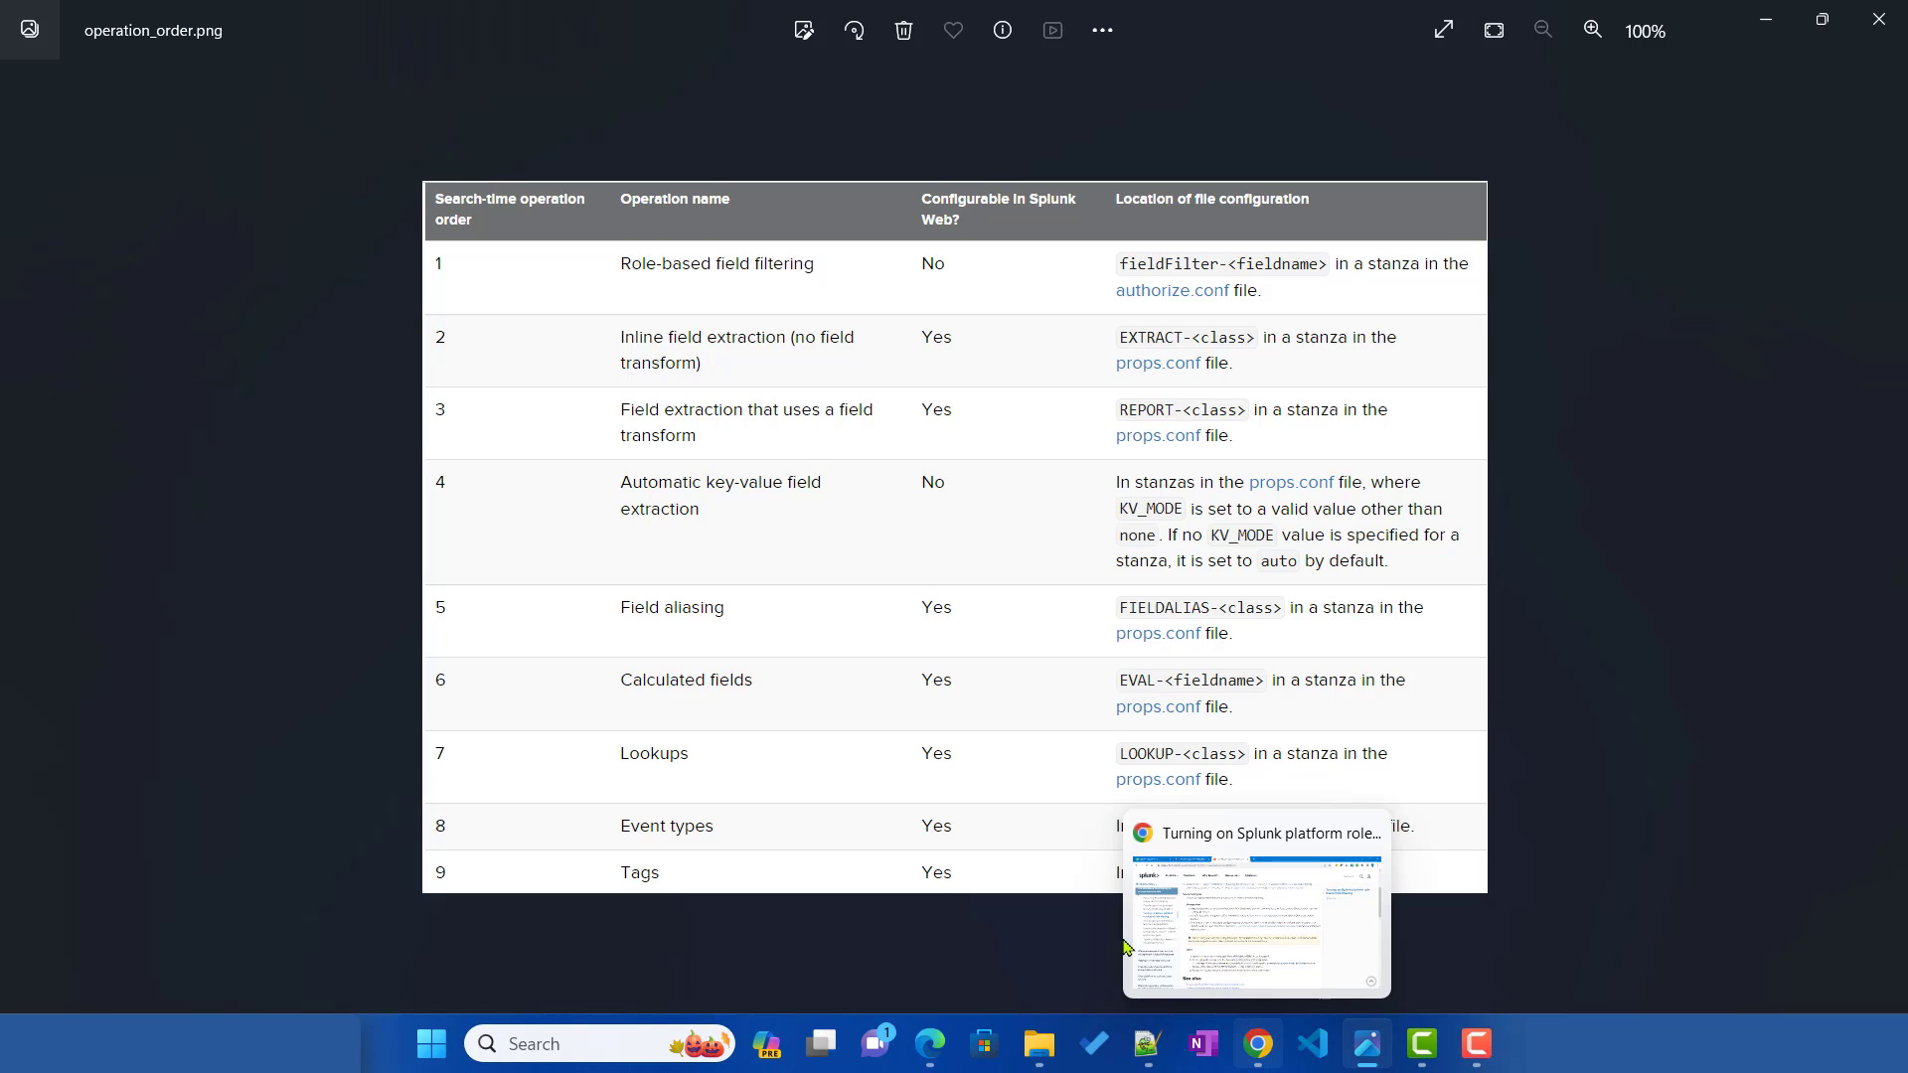
# Step: Bring back the index=main results and highlight the first event's unmasked patient name
pyautogui.click(929, 1043)
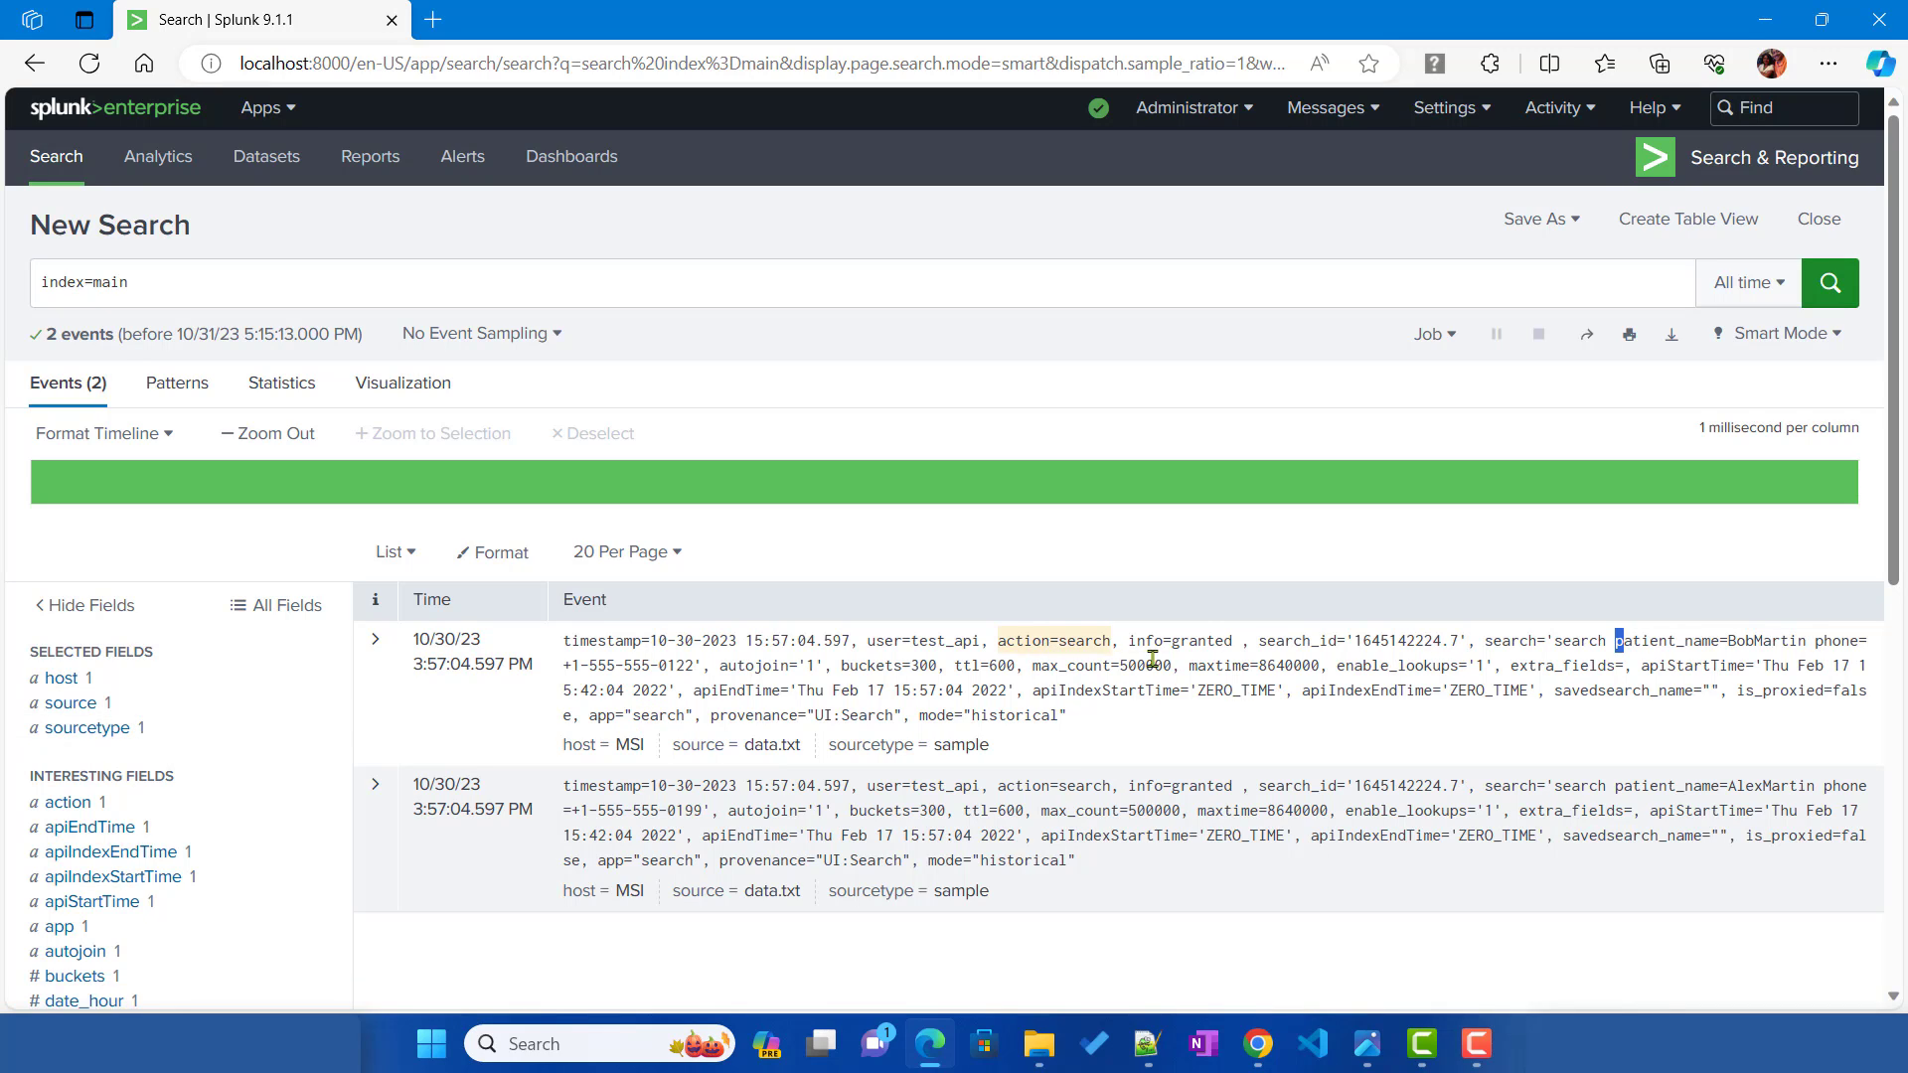
pyautogui.moveTo(1730, 642); pyautogui.dragTo(1797, 648)
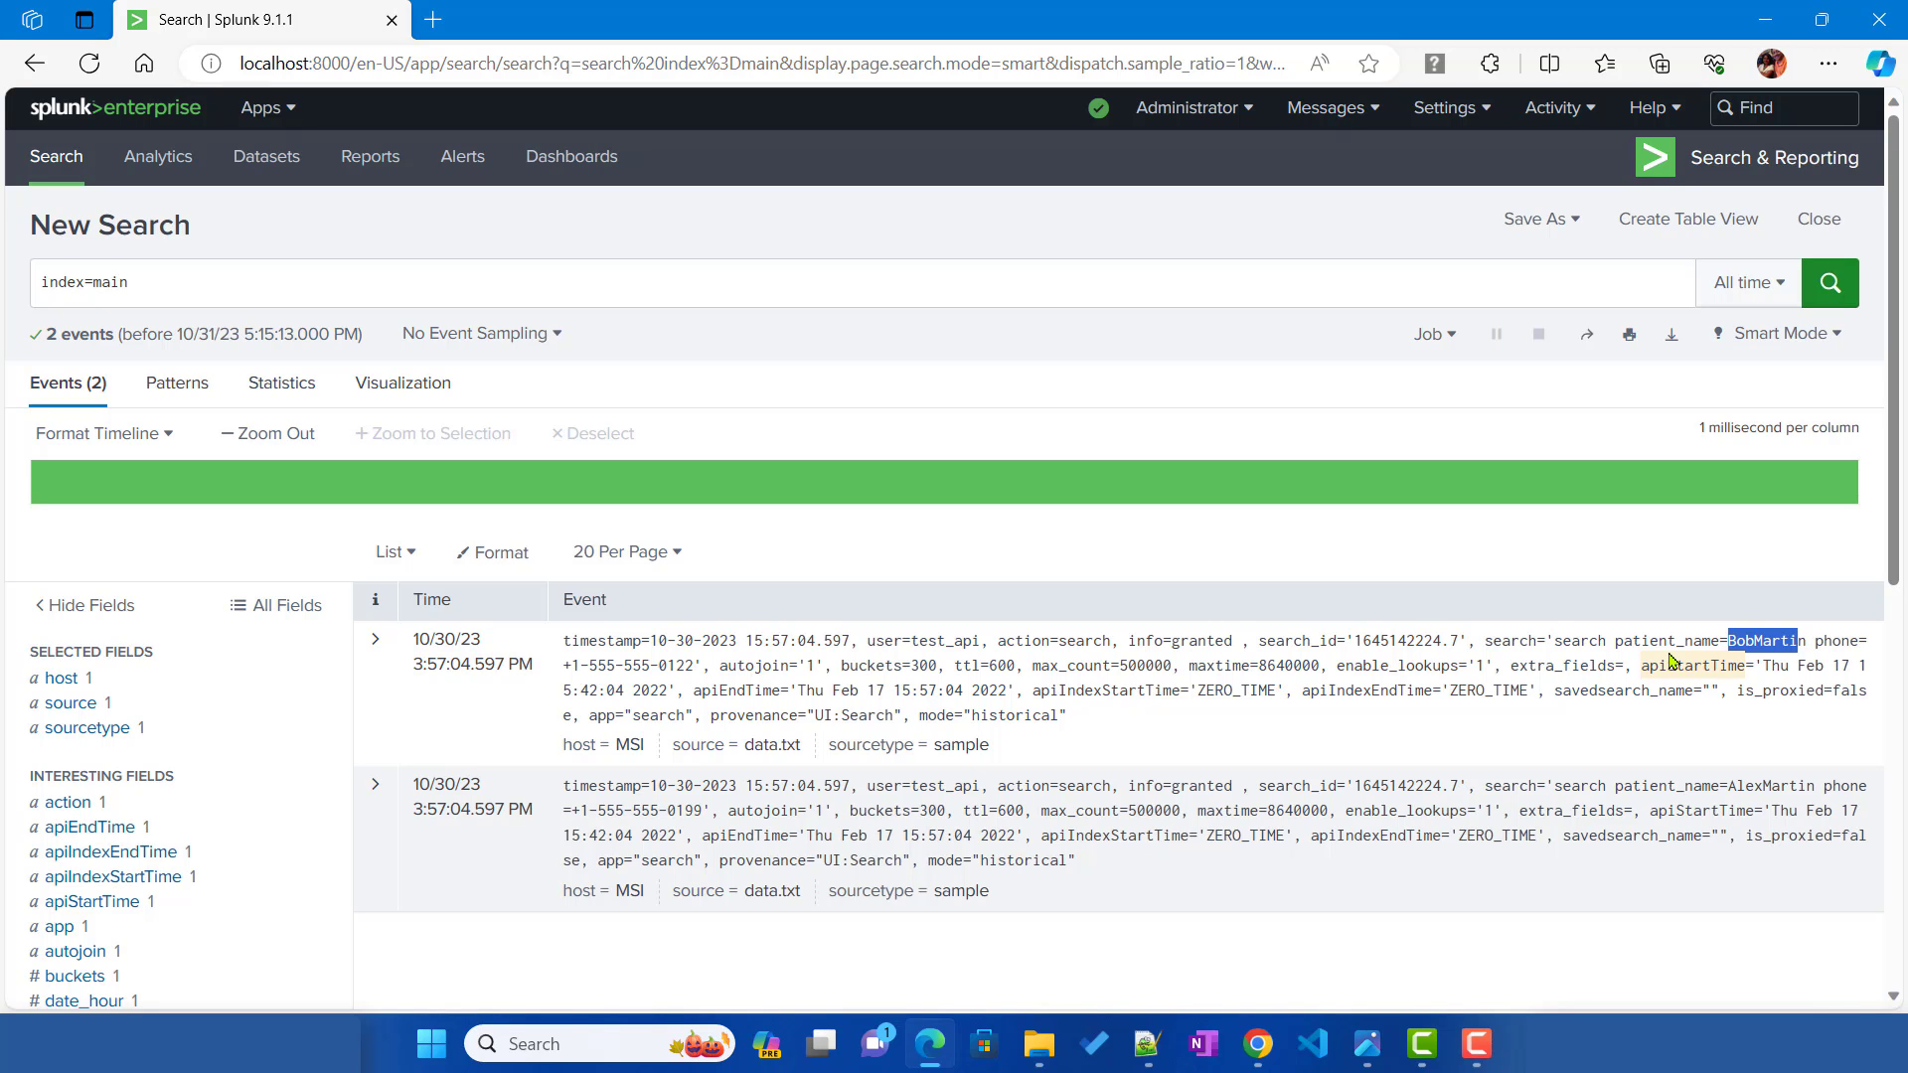
# Step: Inspect restricted_role on the Settings > Roles page without changes, then return to Notepad++
pyautogui.click(1148, 112)
pyautogui.click(1148, 111)
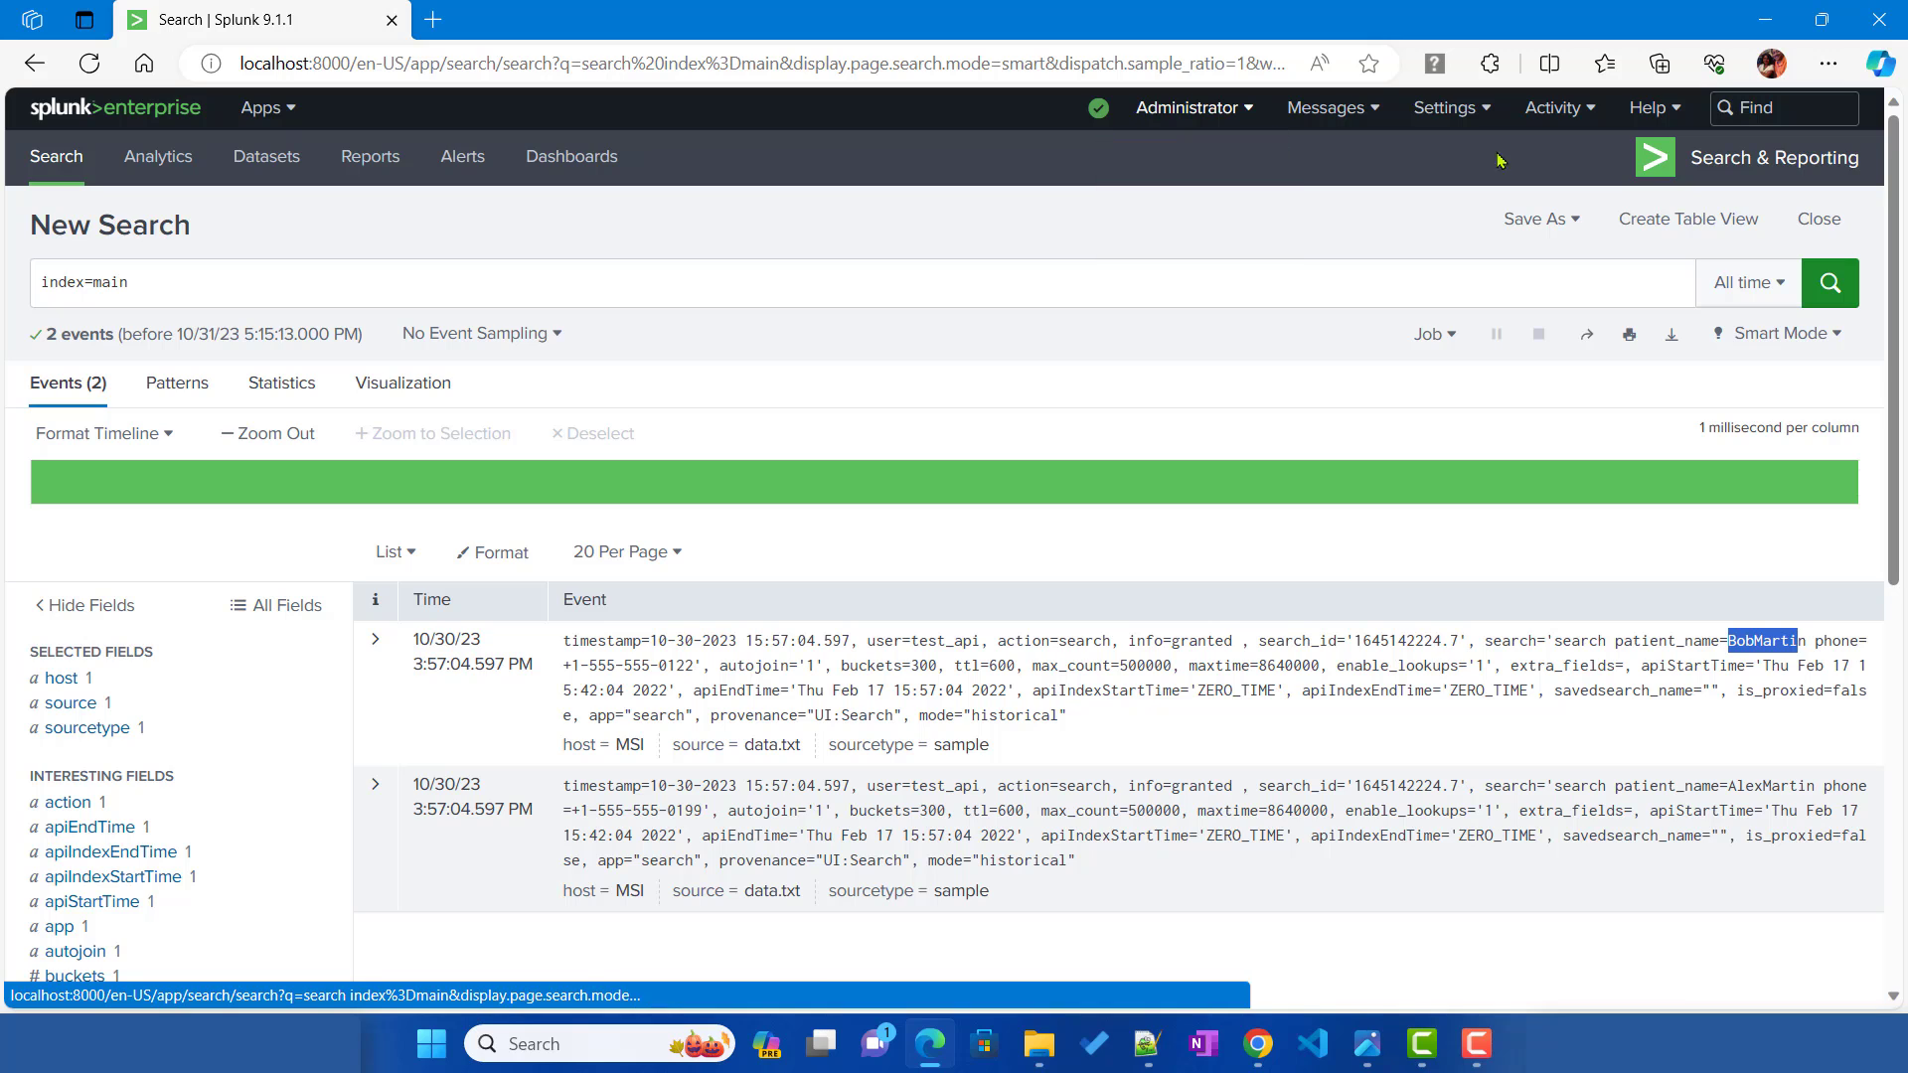
pyautogui.click(1457, 112)
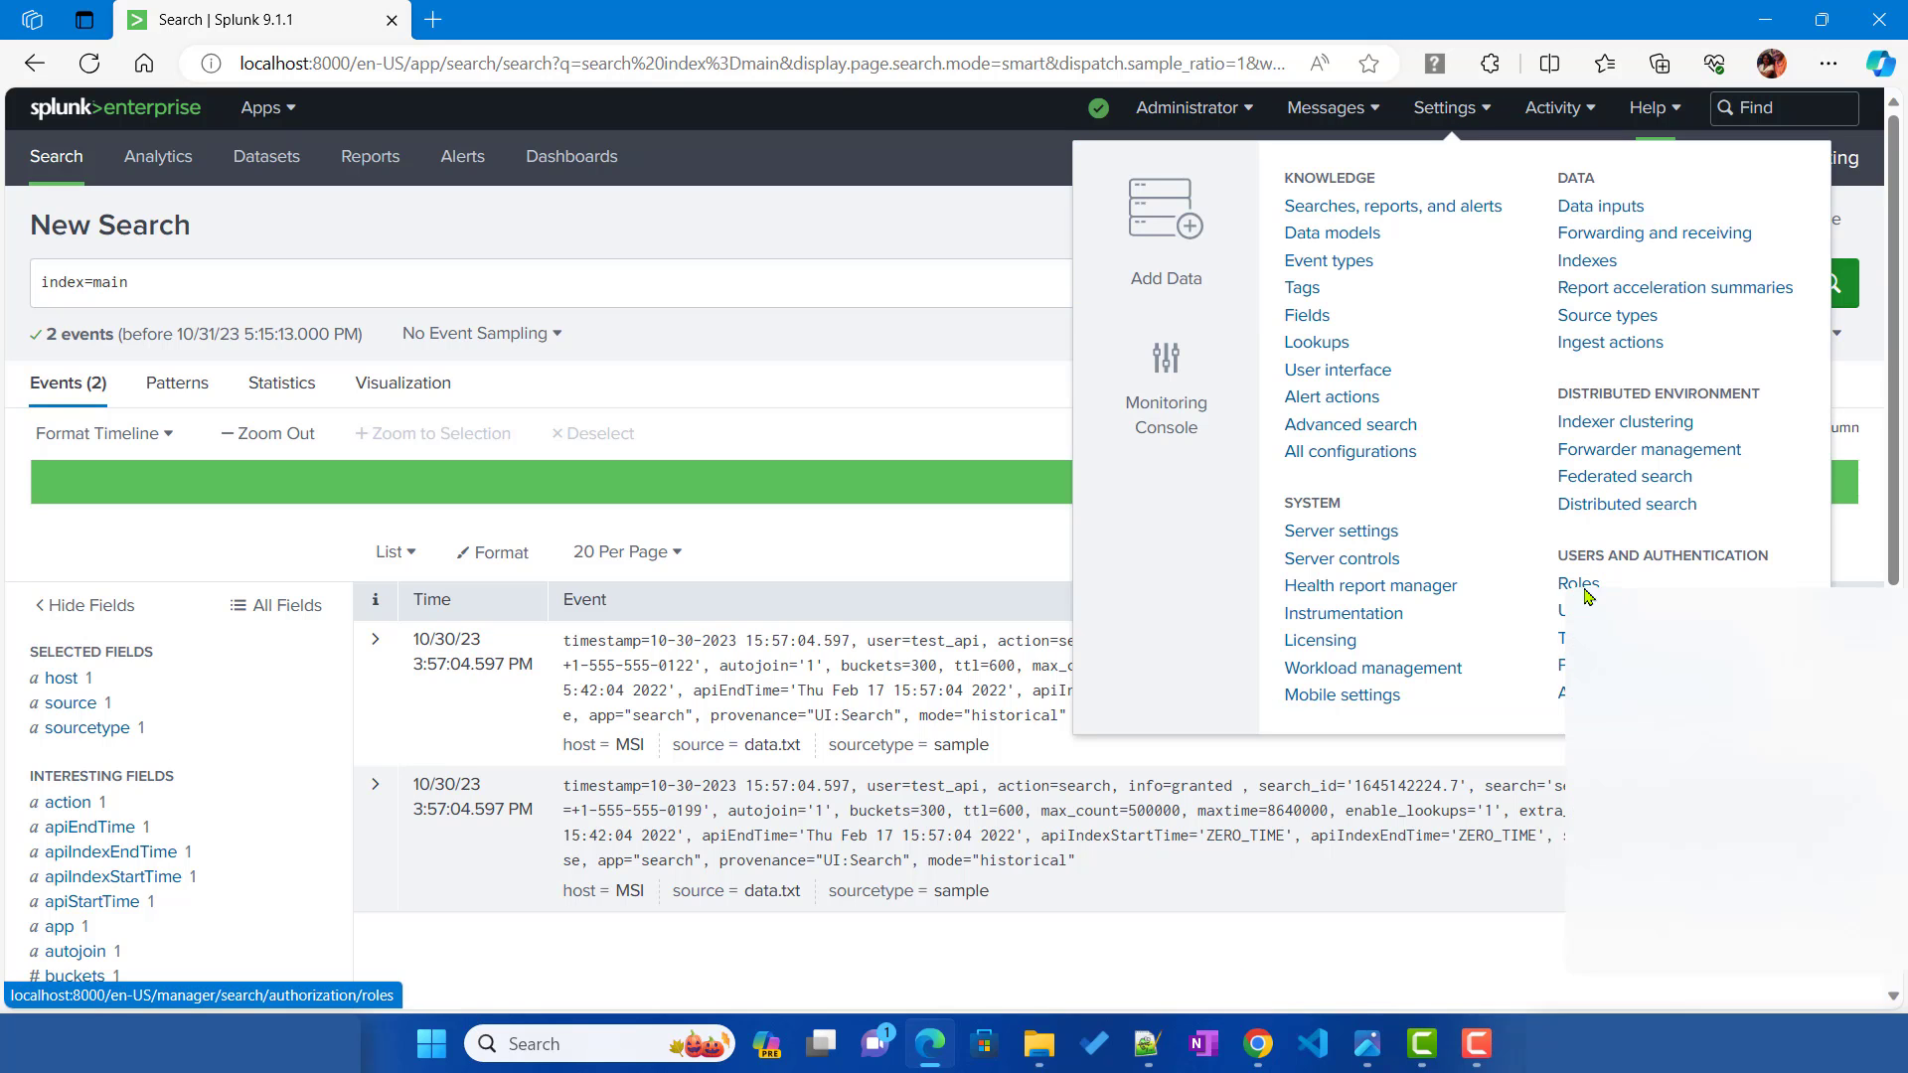
pyautogui.click(1635, 609)
pyautogui.click(609, 40)
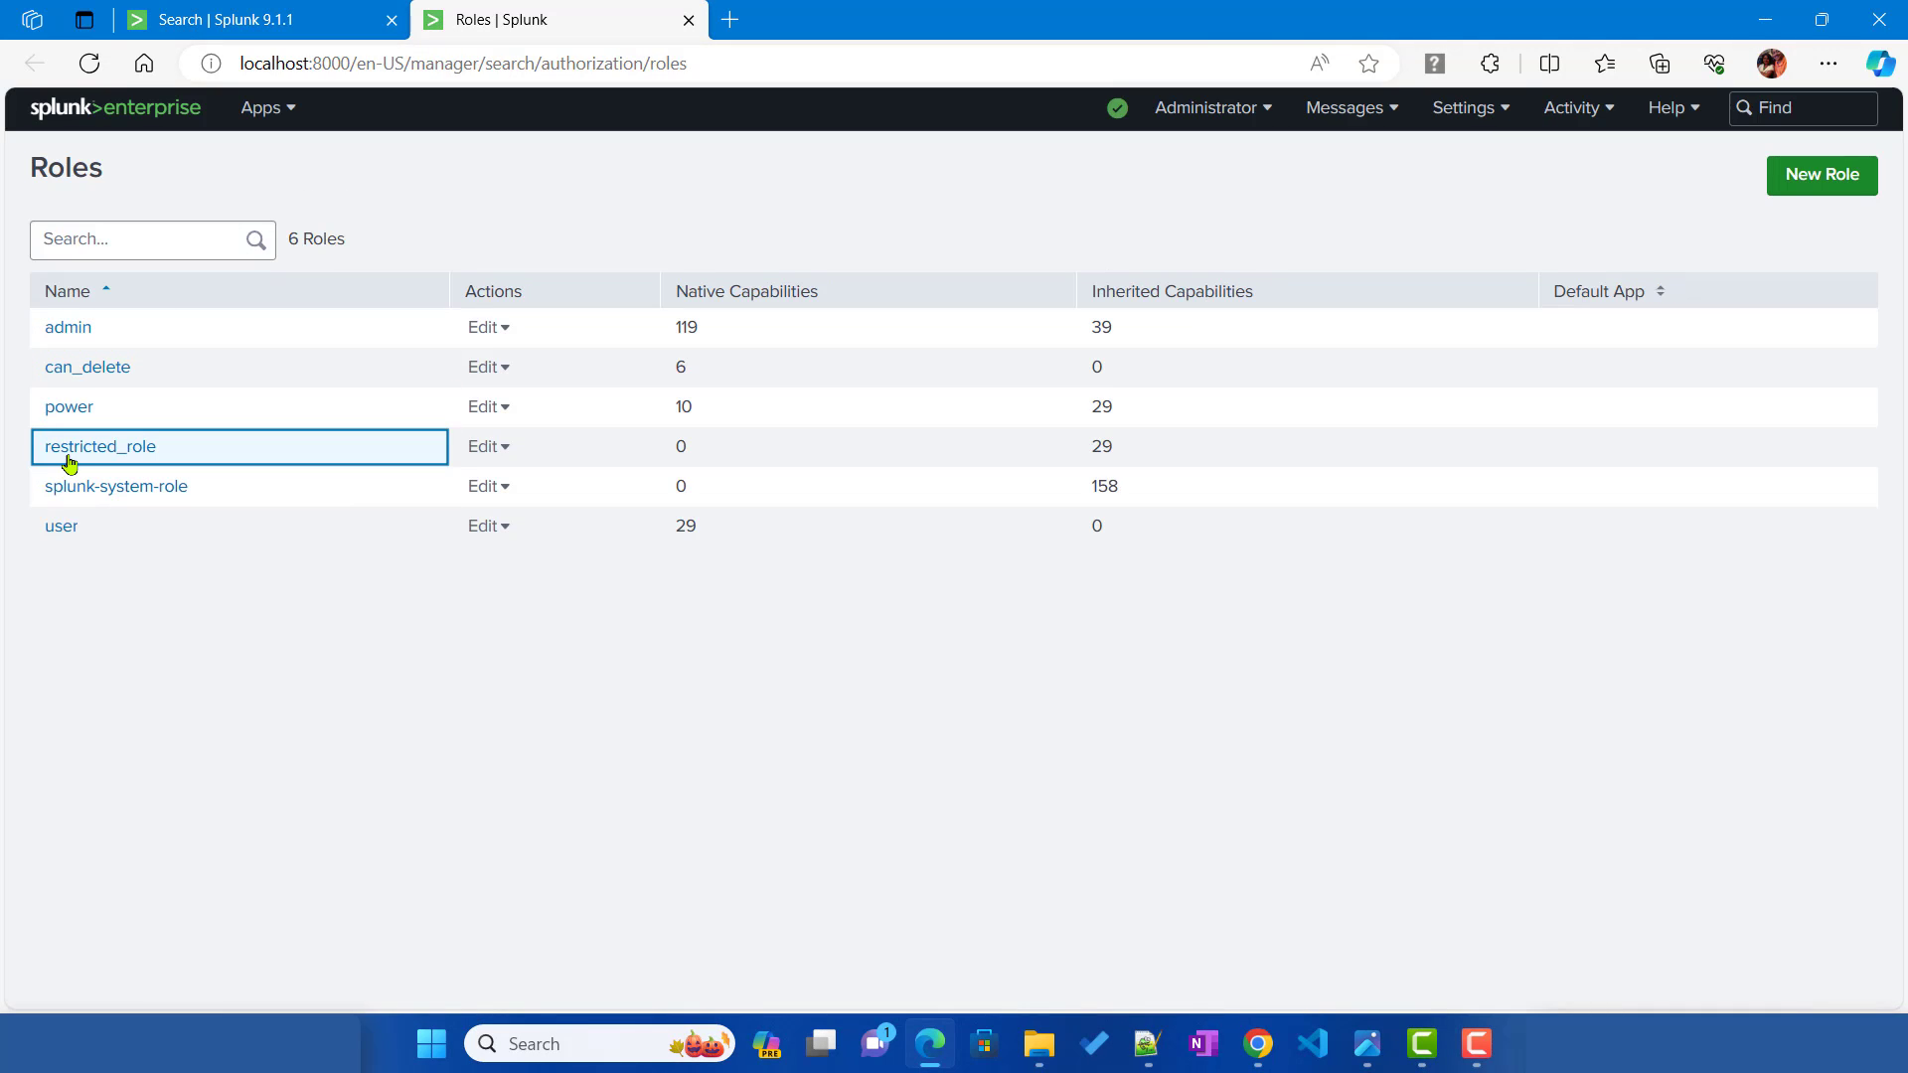
pyautogui.click(70, 449)
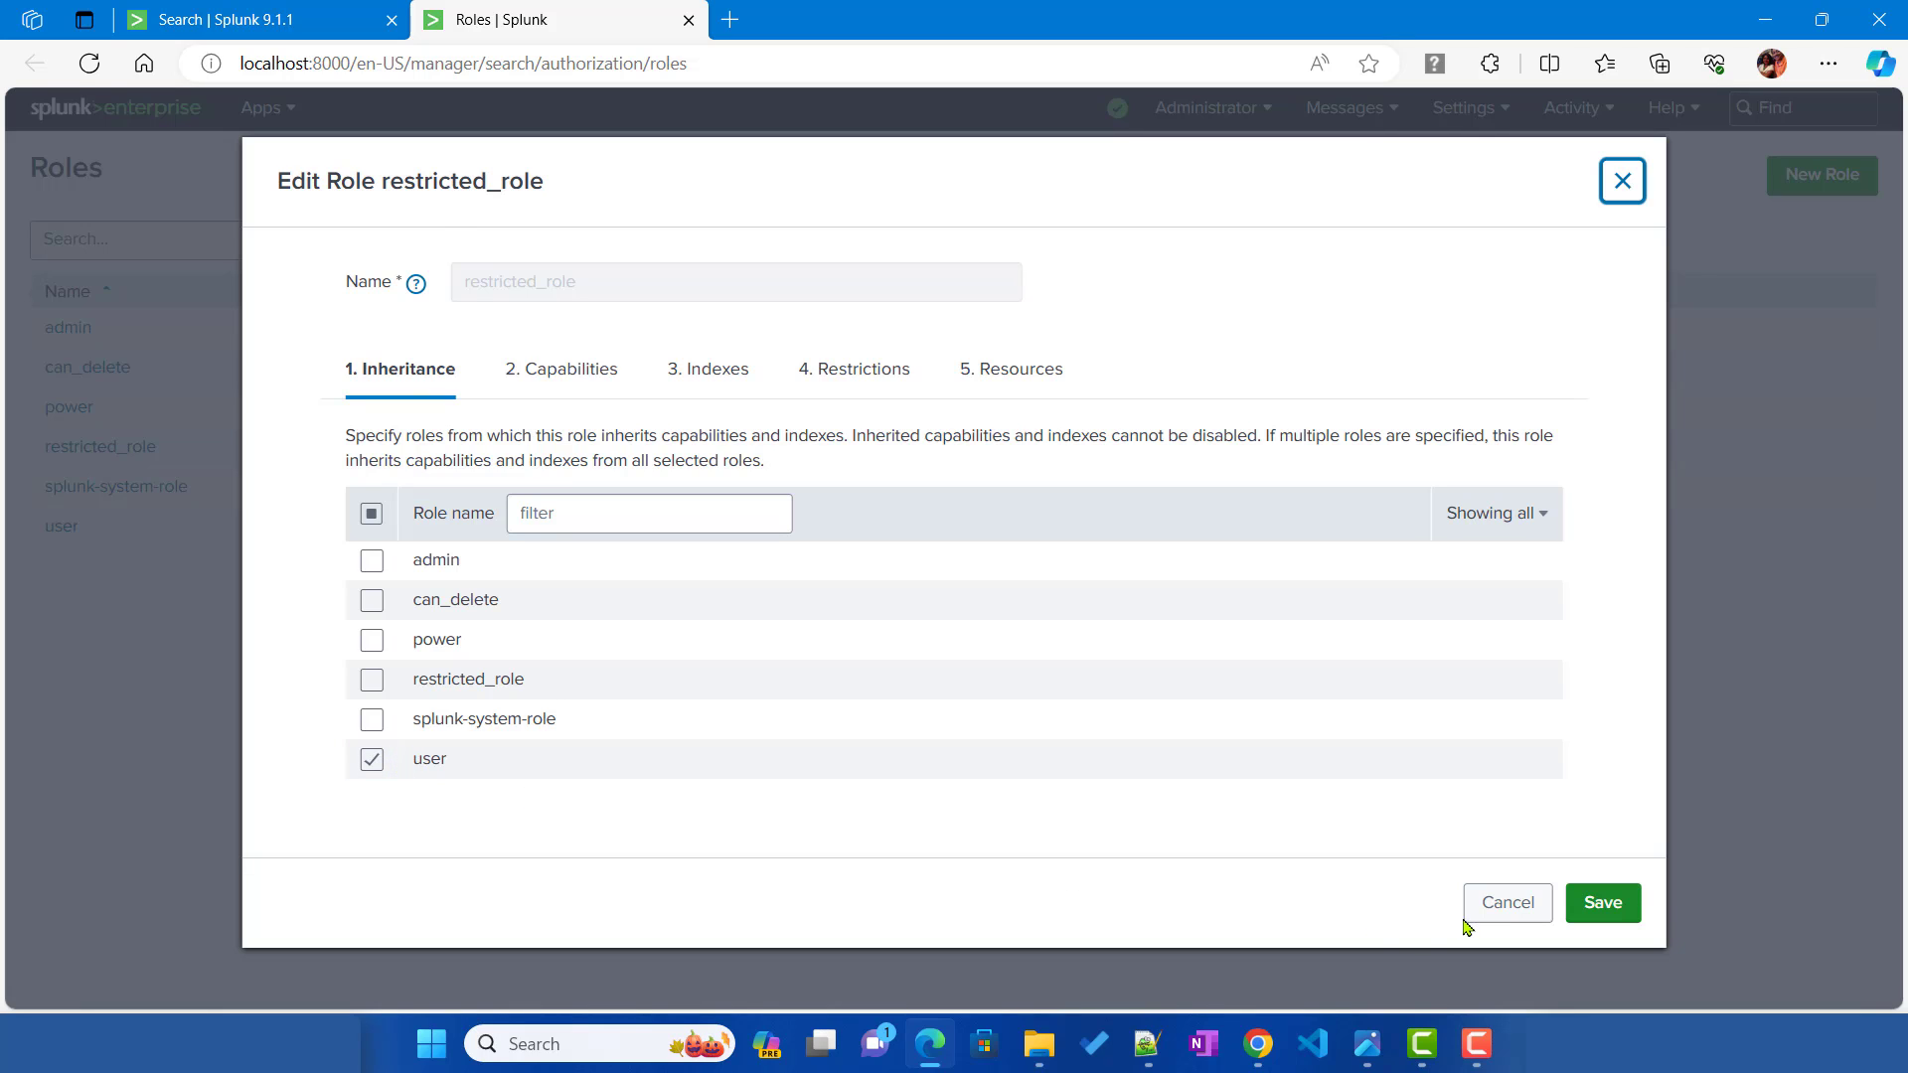
pyautogui.click(1508, 902)
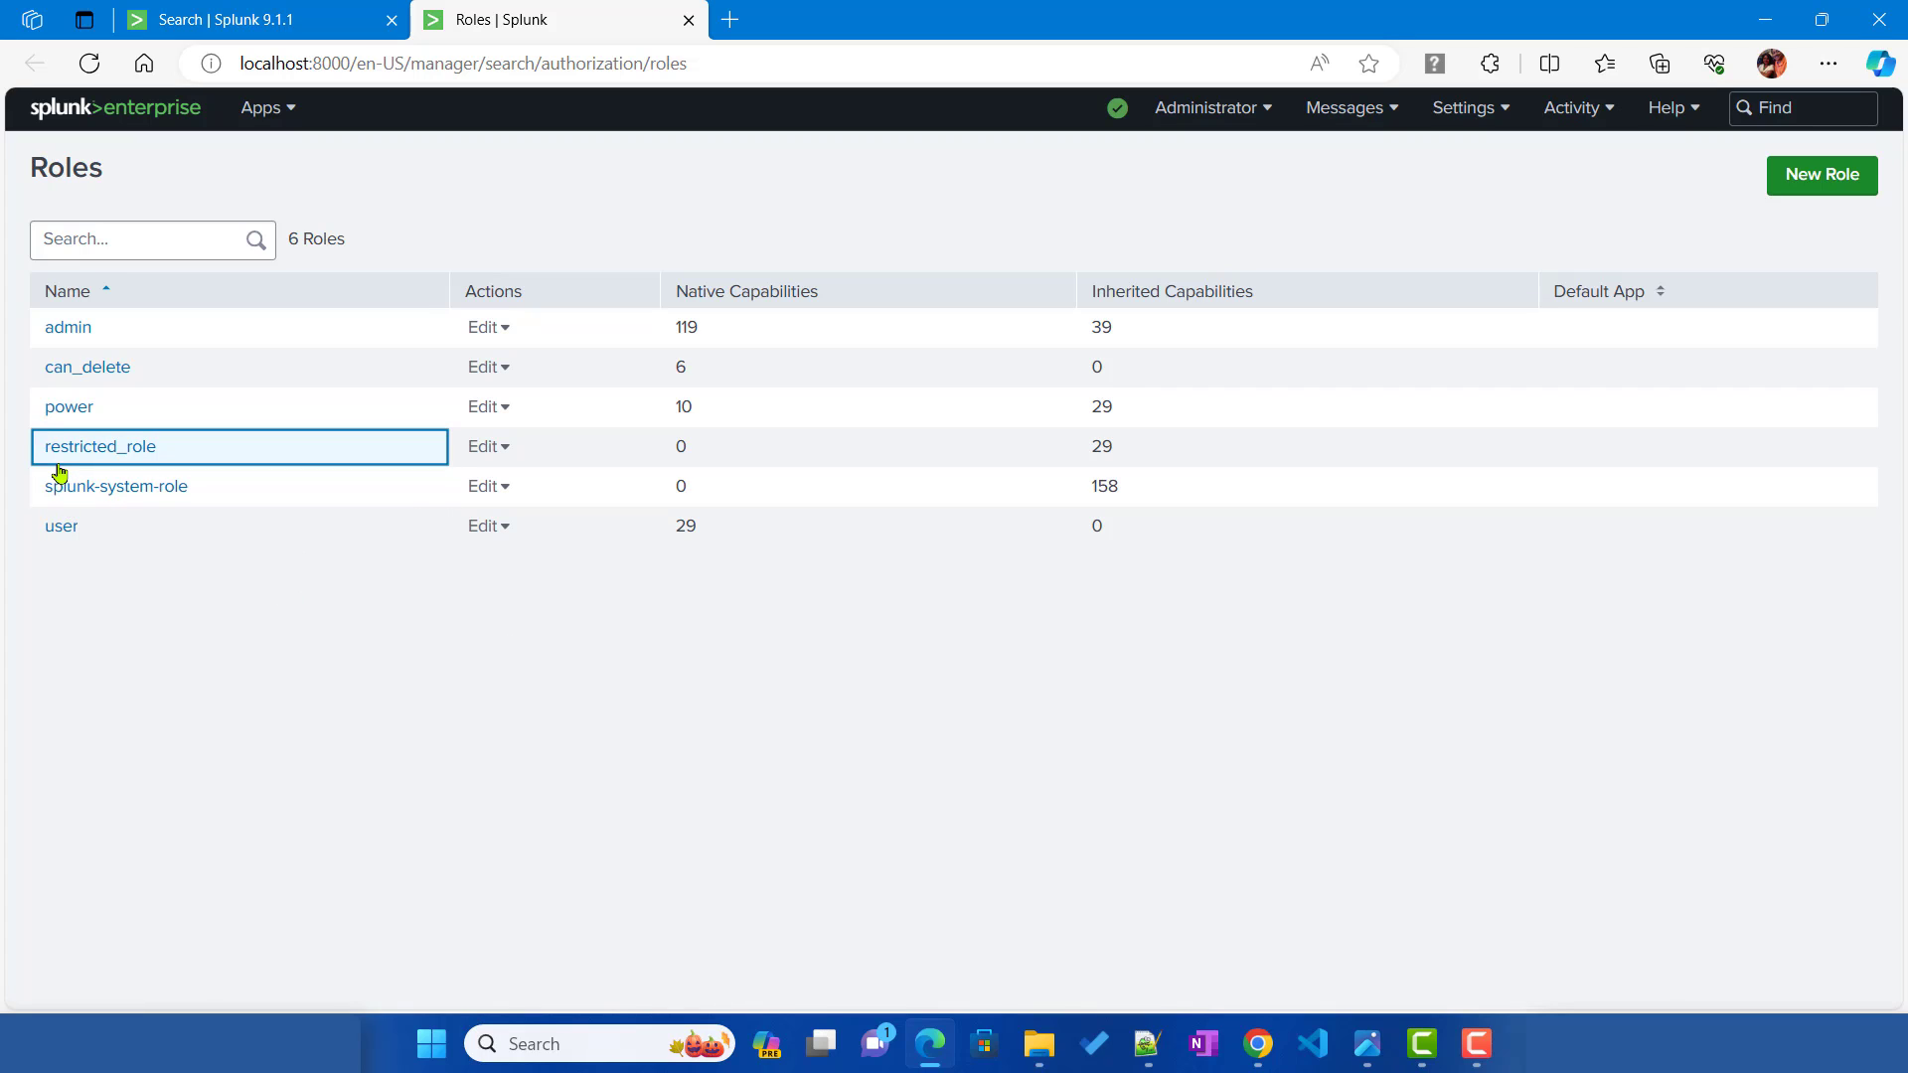
pyautogui.click(1146, 1045)
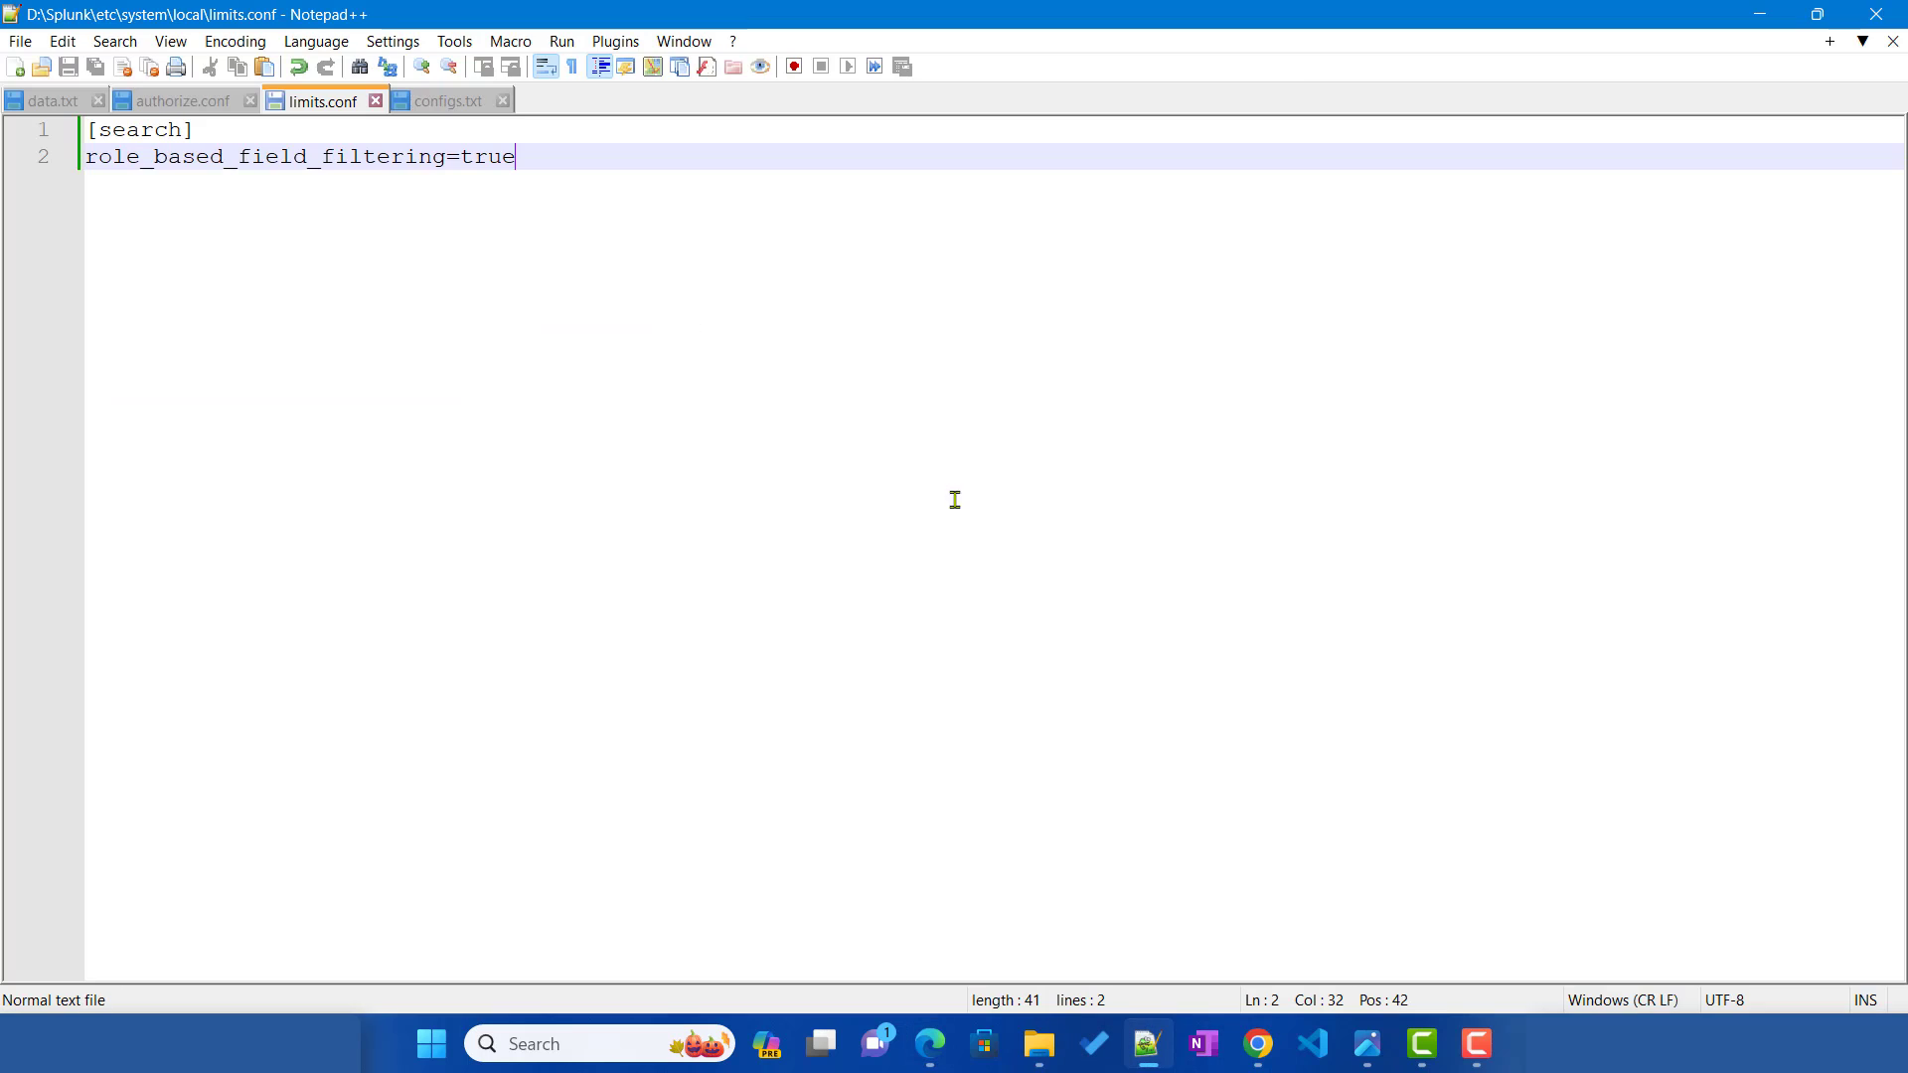
# Step: Insert a fieldFilter- line under [role_restricted_role] in authorize.conf, then go back to Splunk search
pyautogui.click(160, 102)
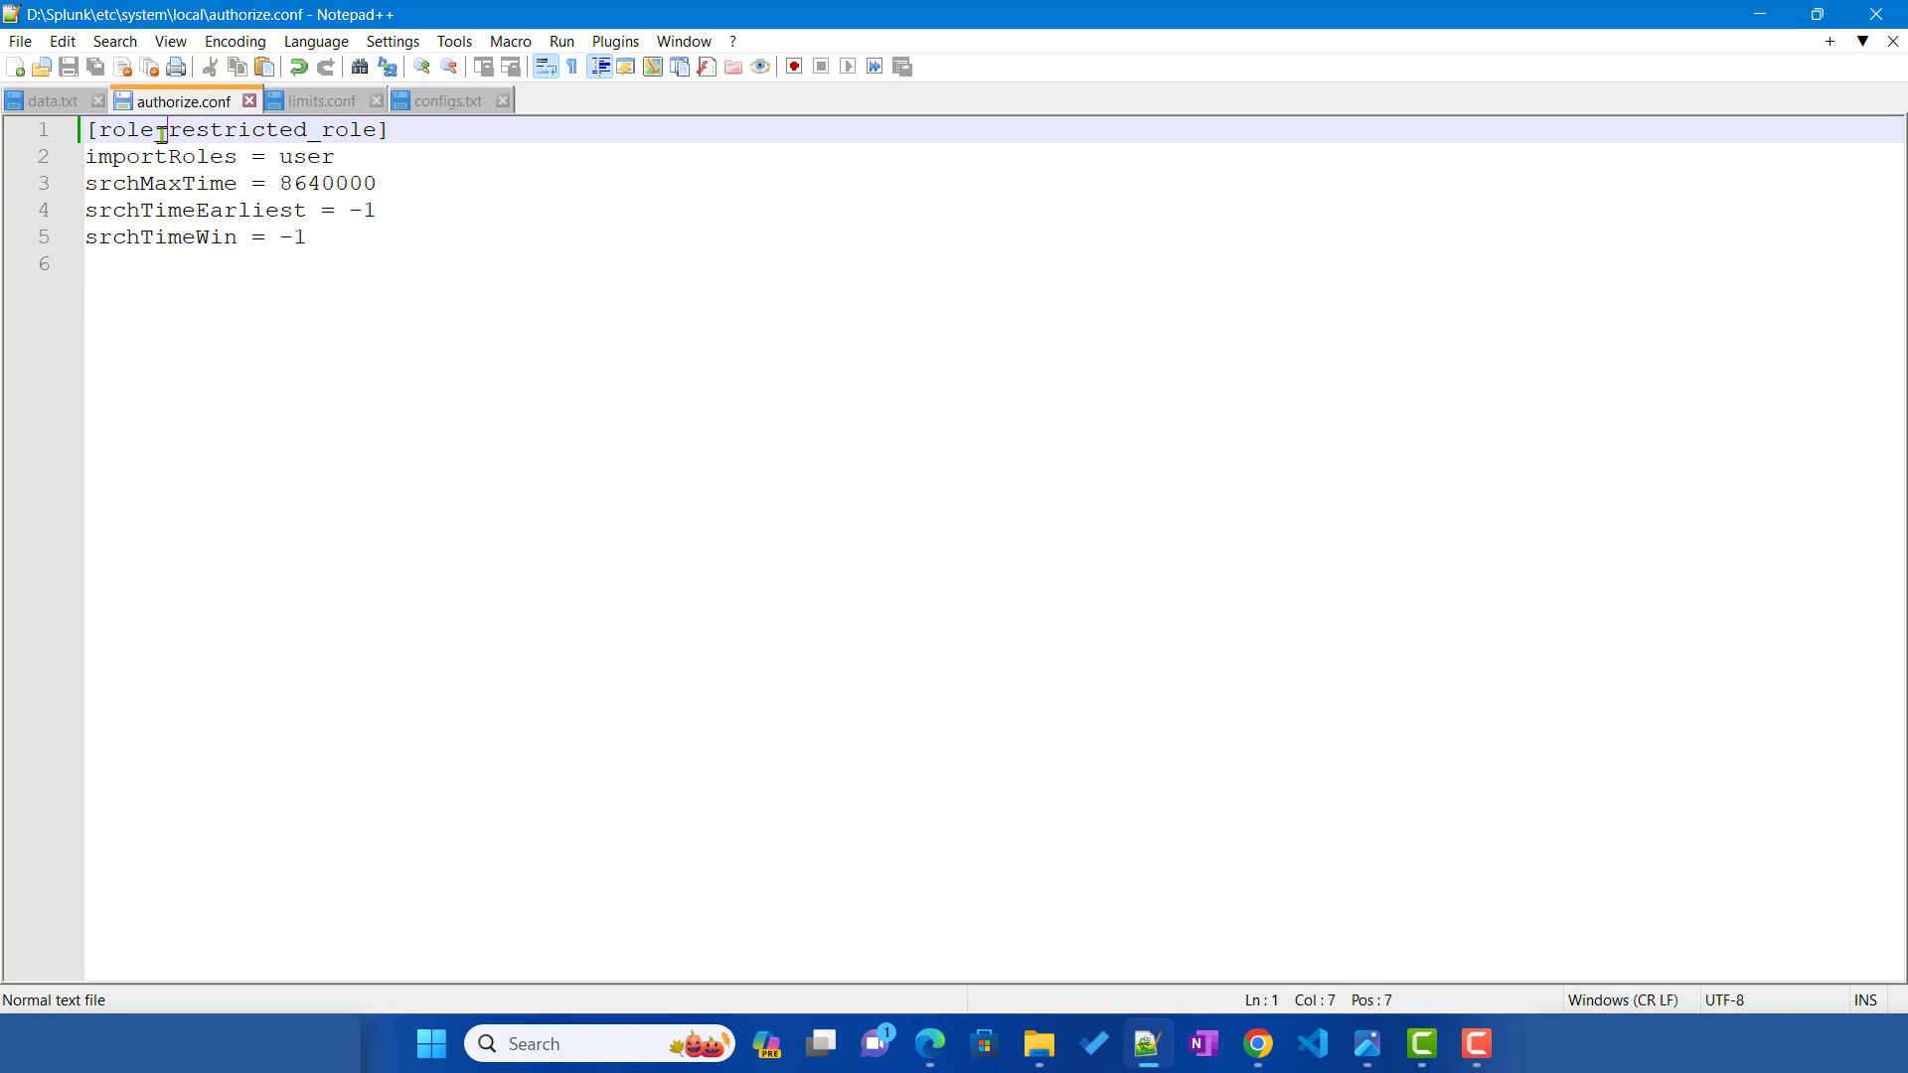
pyautogui.doubleClick(162, 134)
pyautogui.click(366, 246)
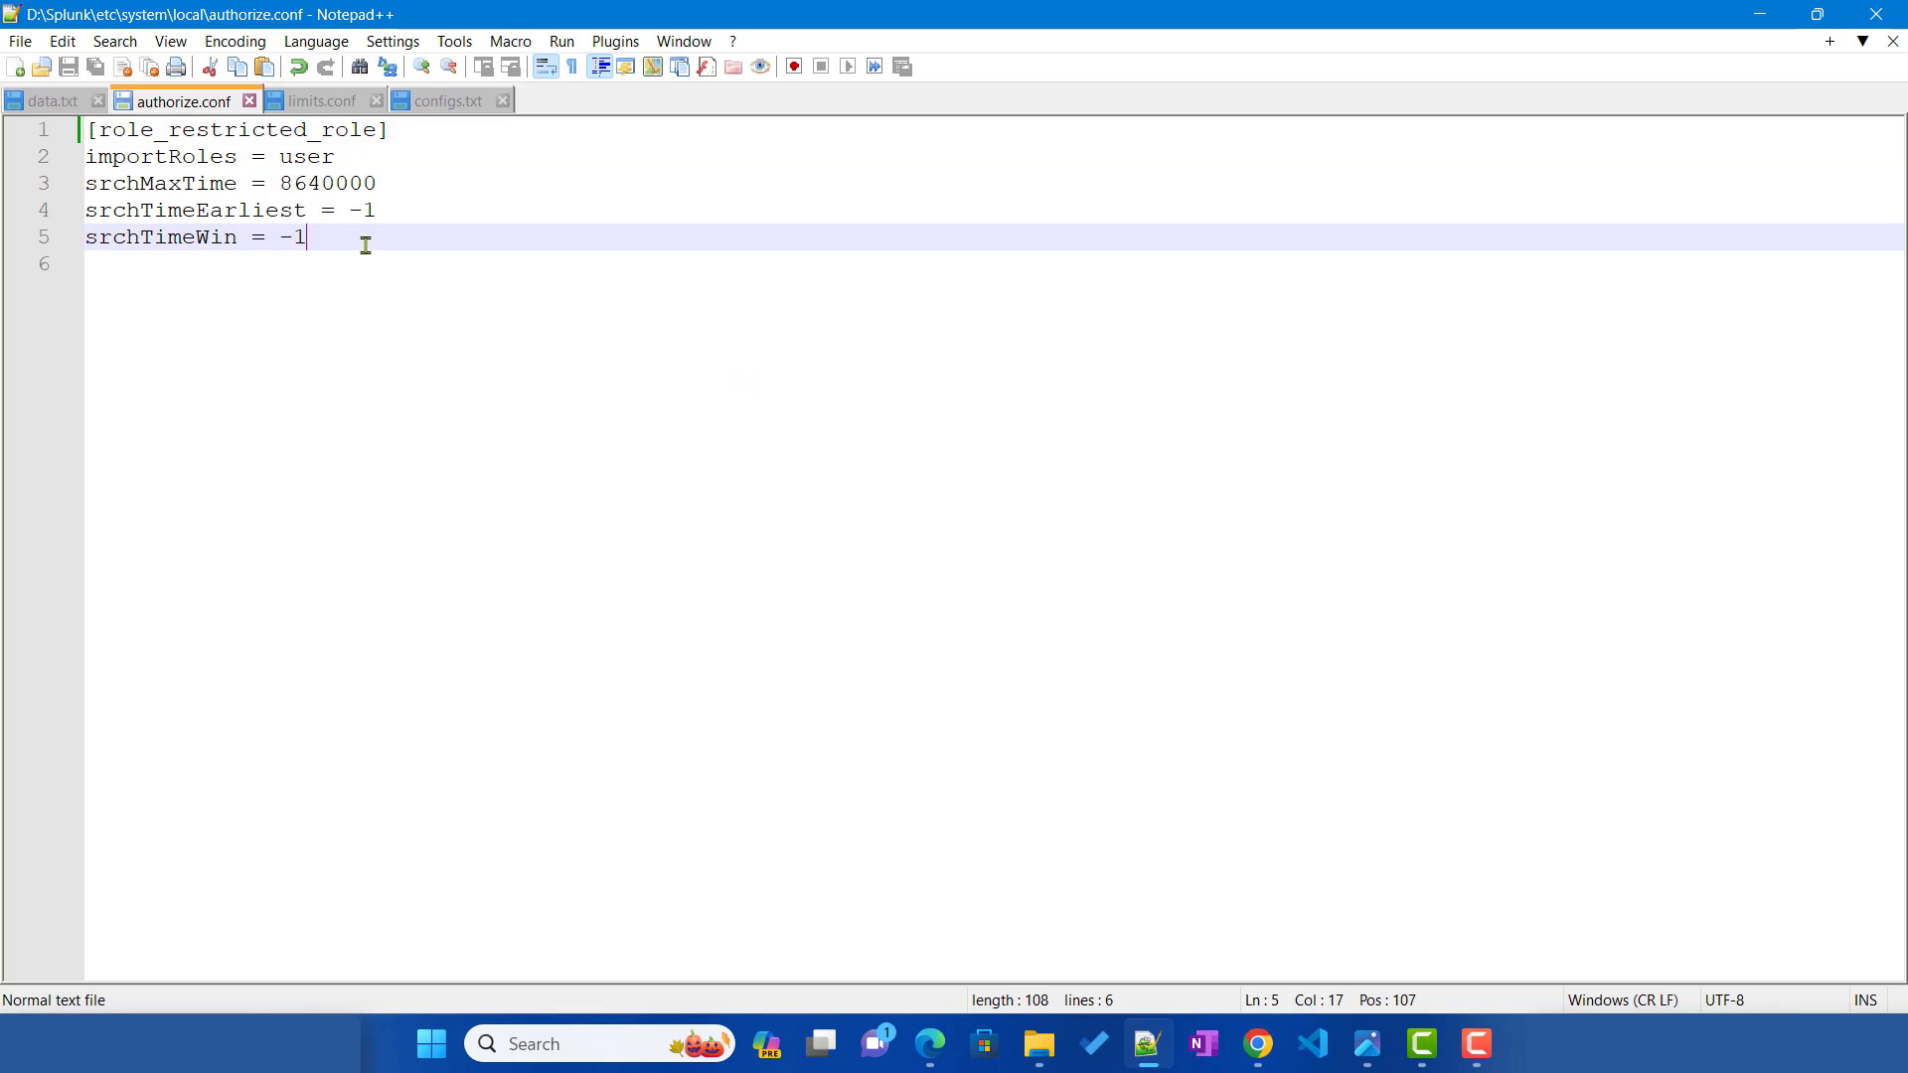
pyautogui.moveTo(366, 246); pyautogui.dragTo(79, 156)
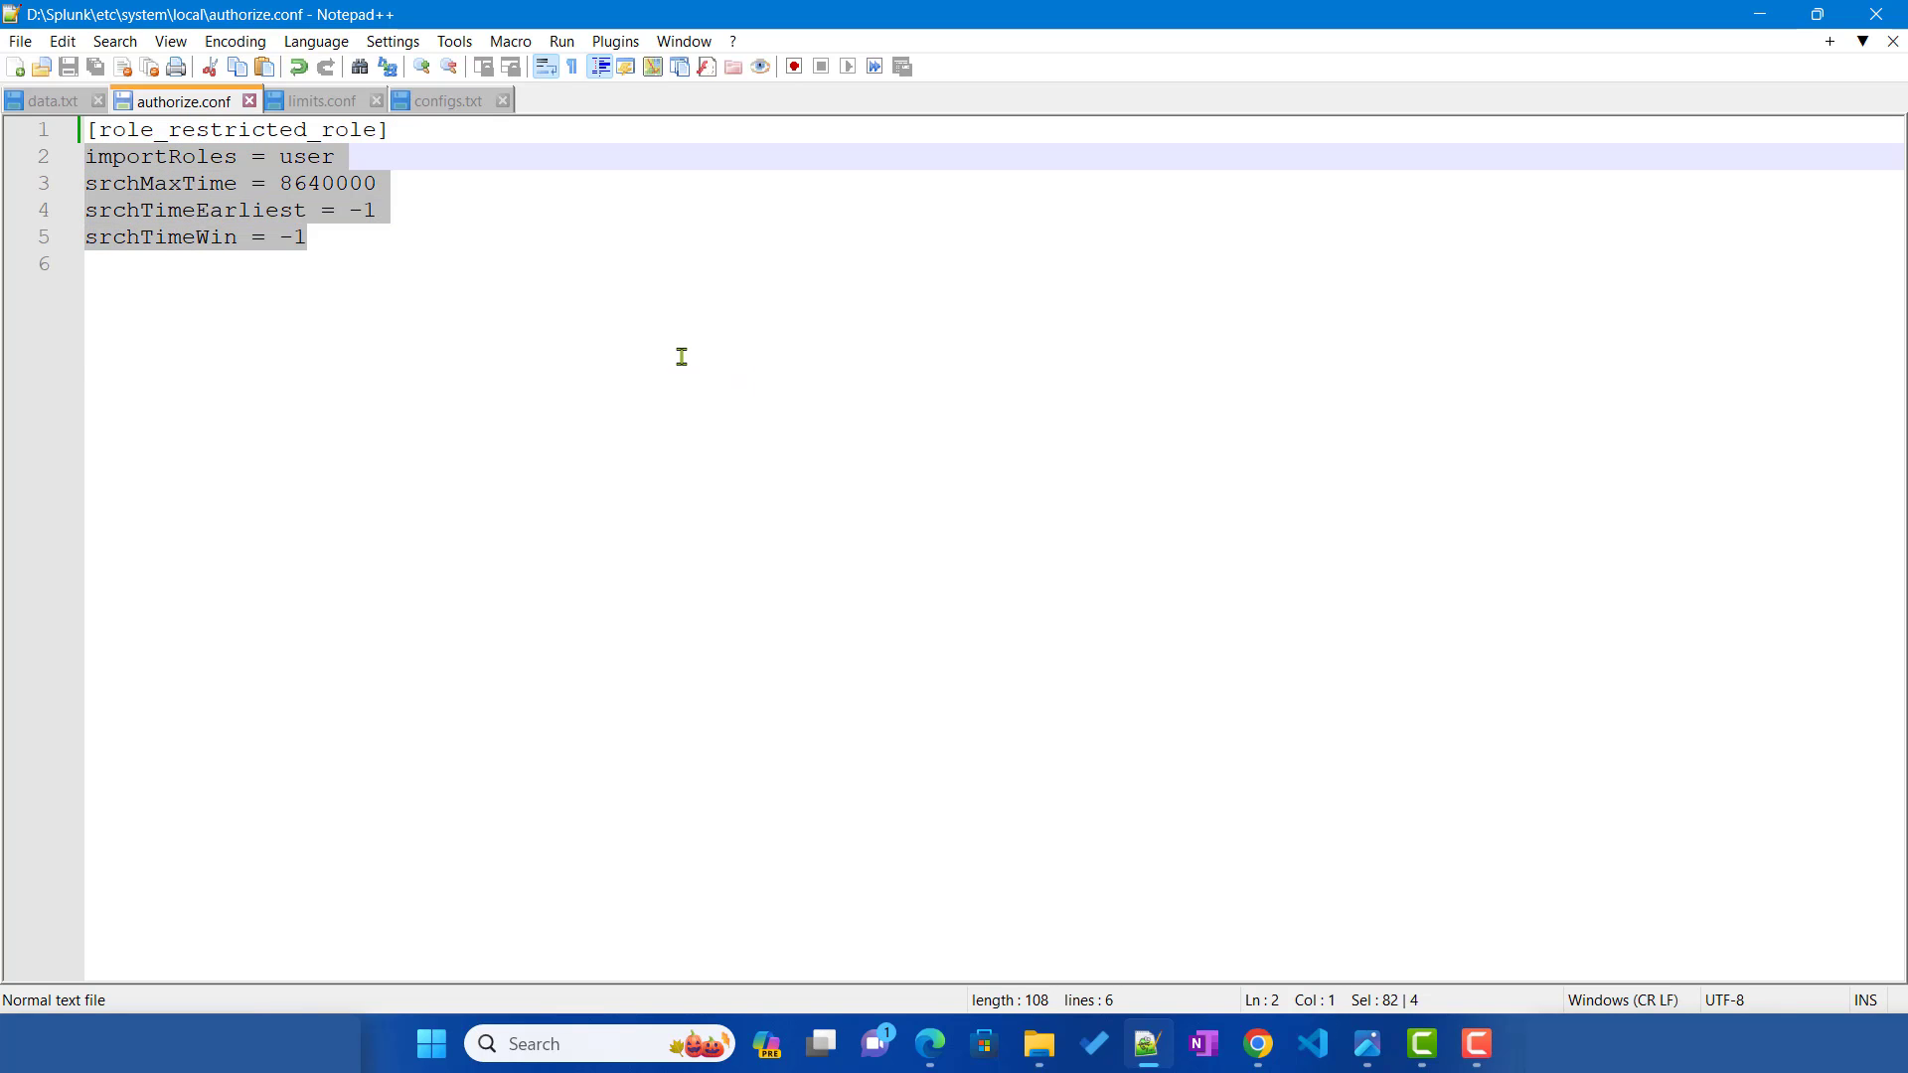
pyautogui.click(426, 127)
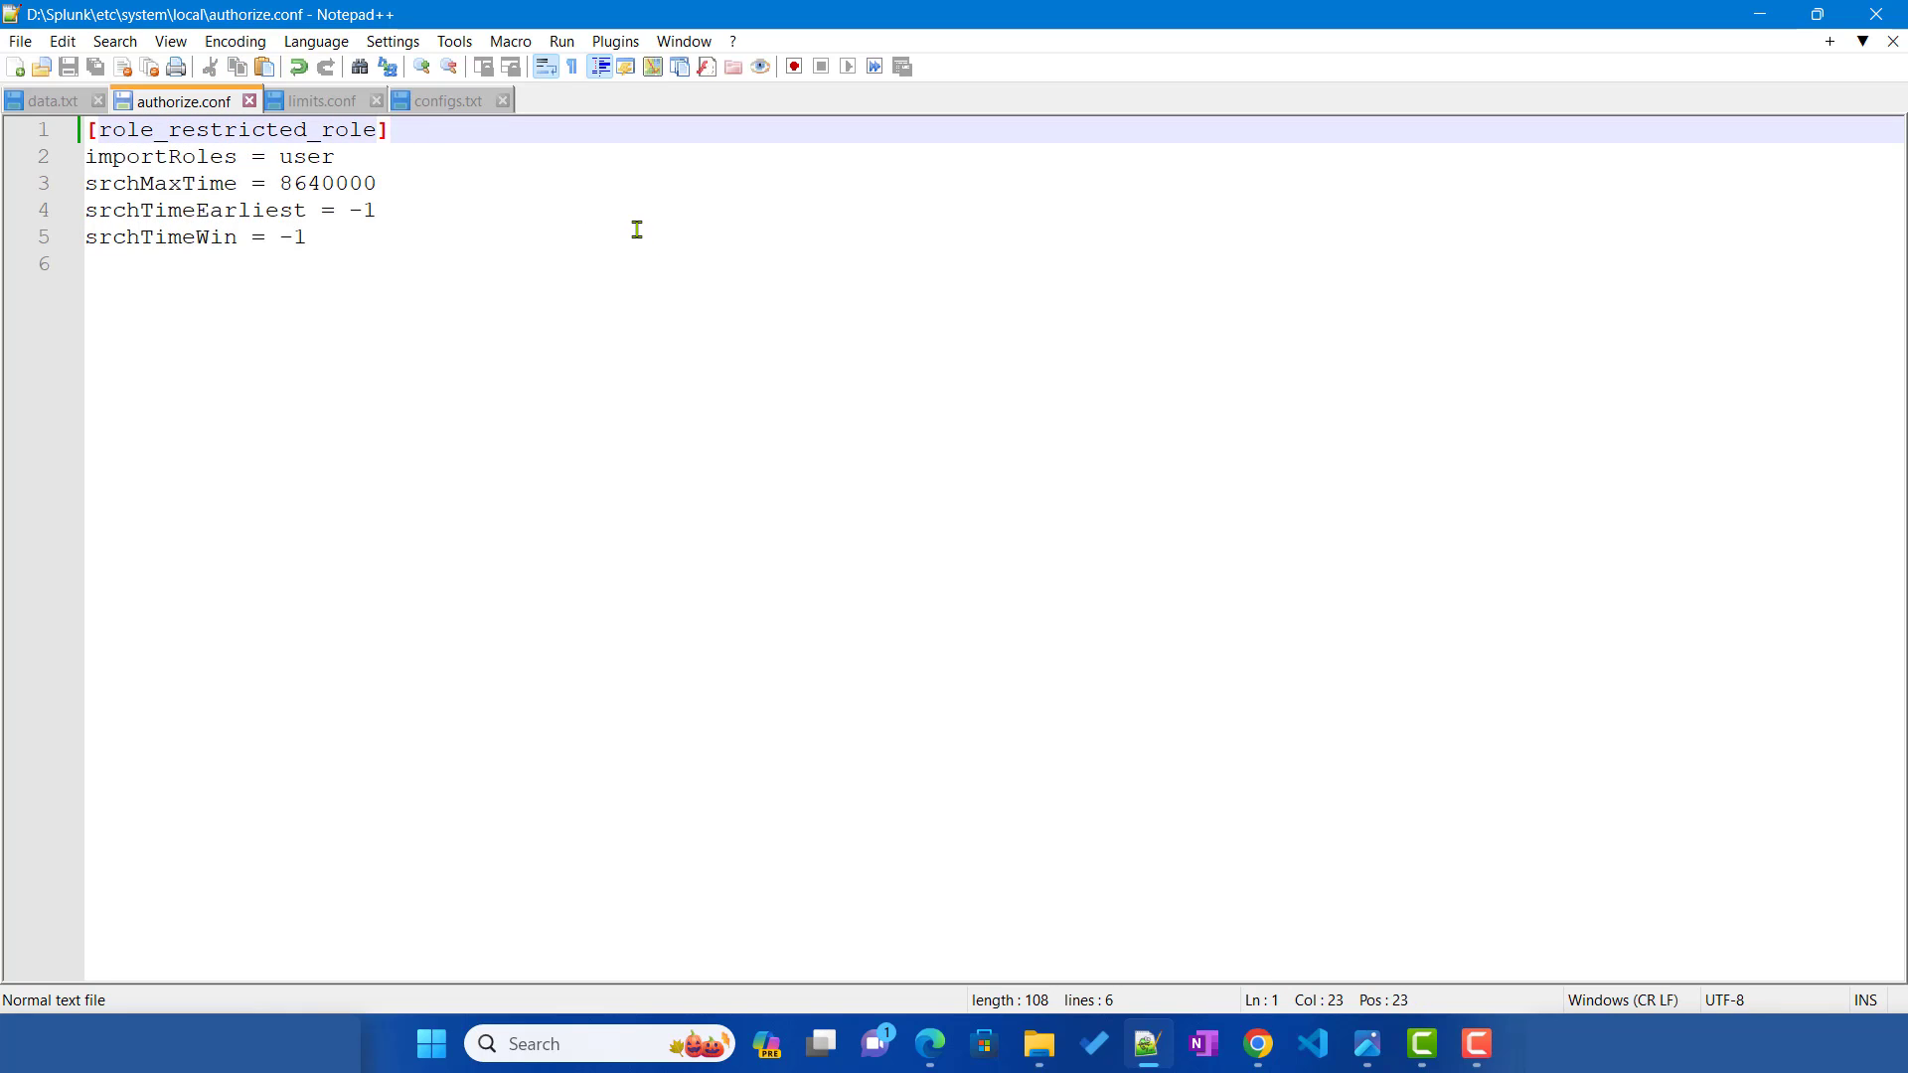
pyautogui.press('Return')
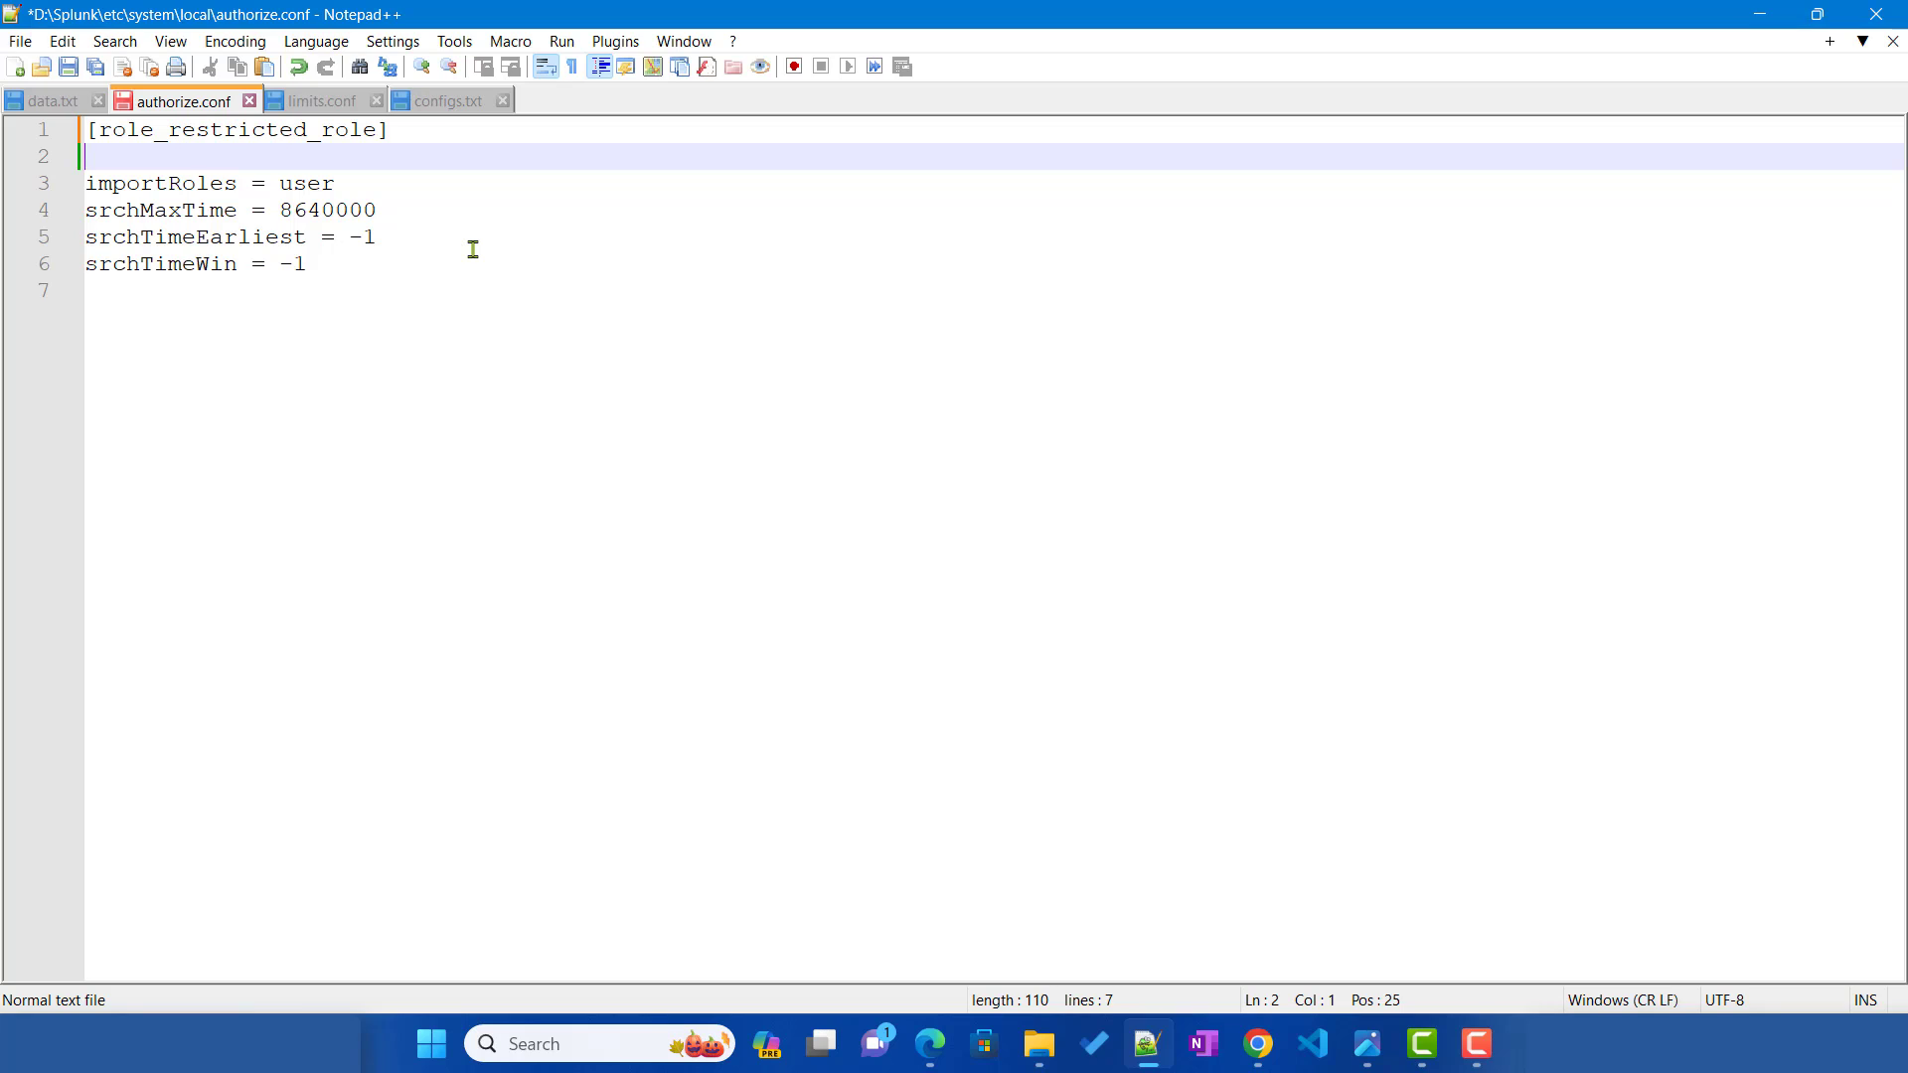
pyautogui.write('fieldFilter')
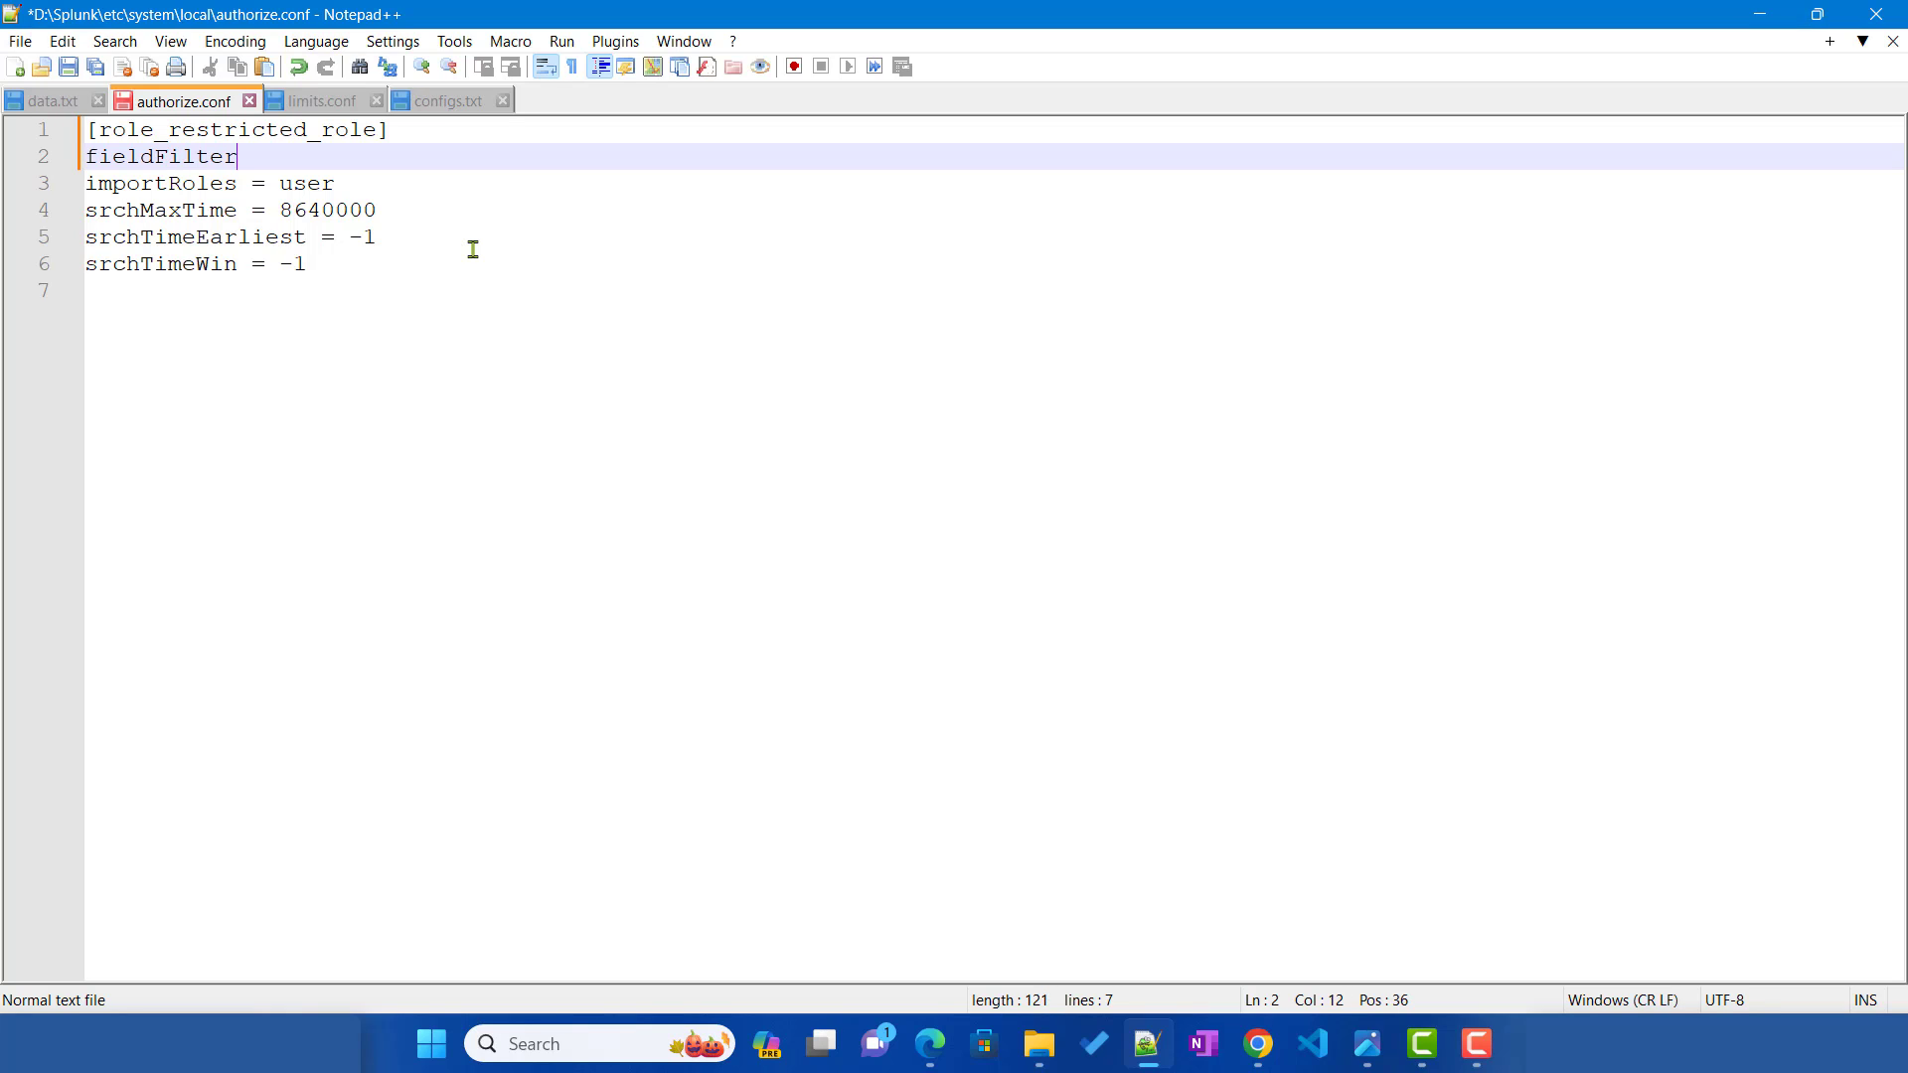
pyautogui.write('-')
pyautogui.click(929, 1045)
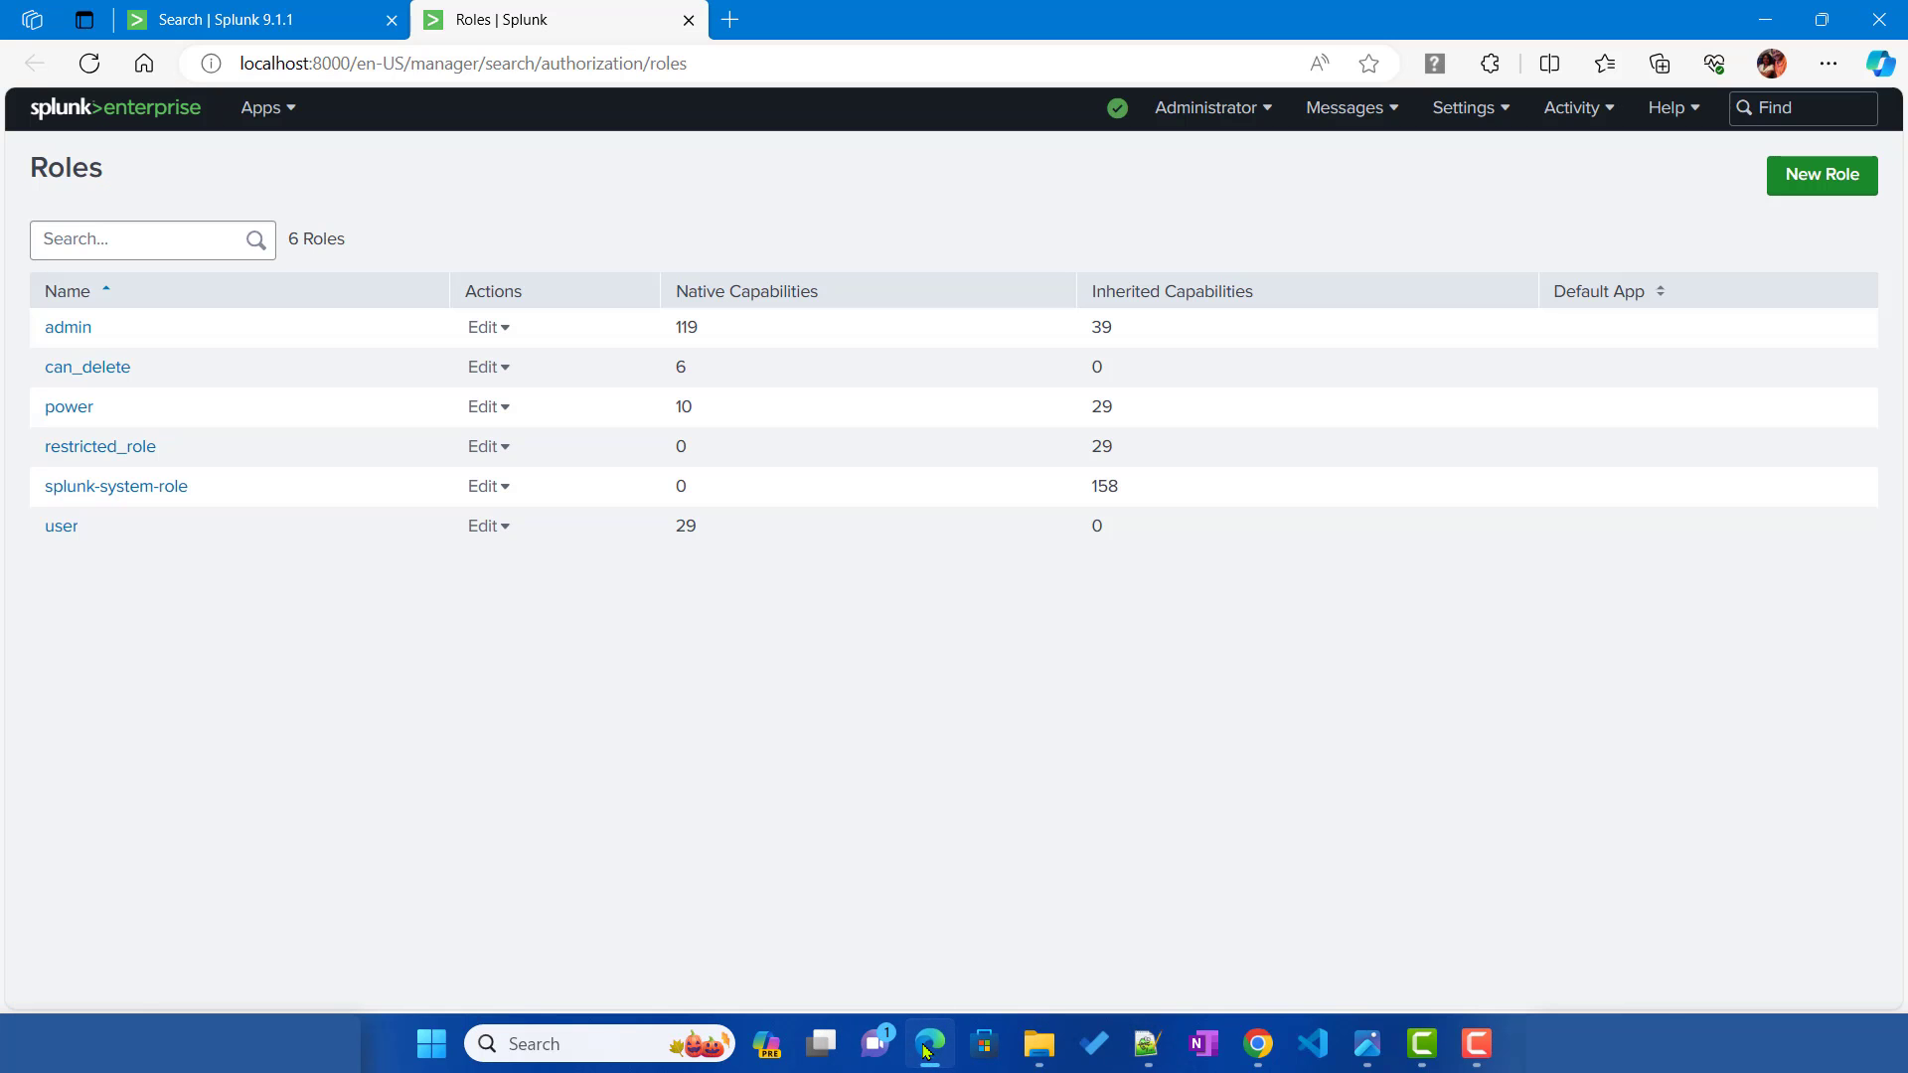
pyautogui.click(265, 25)
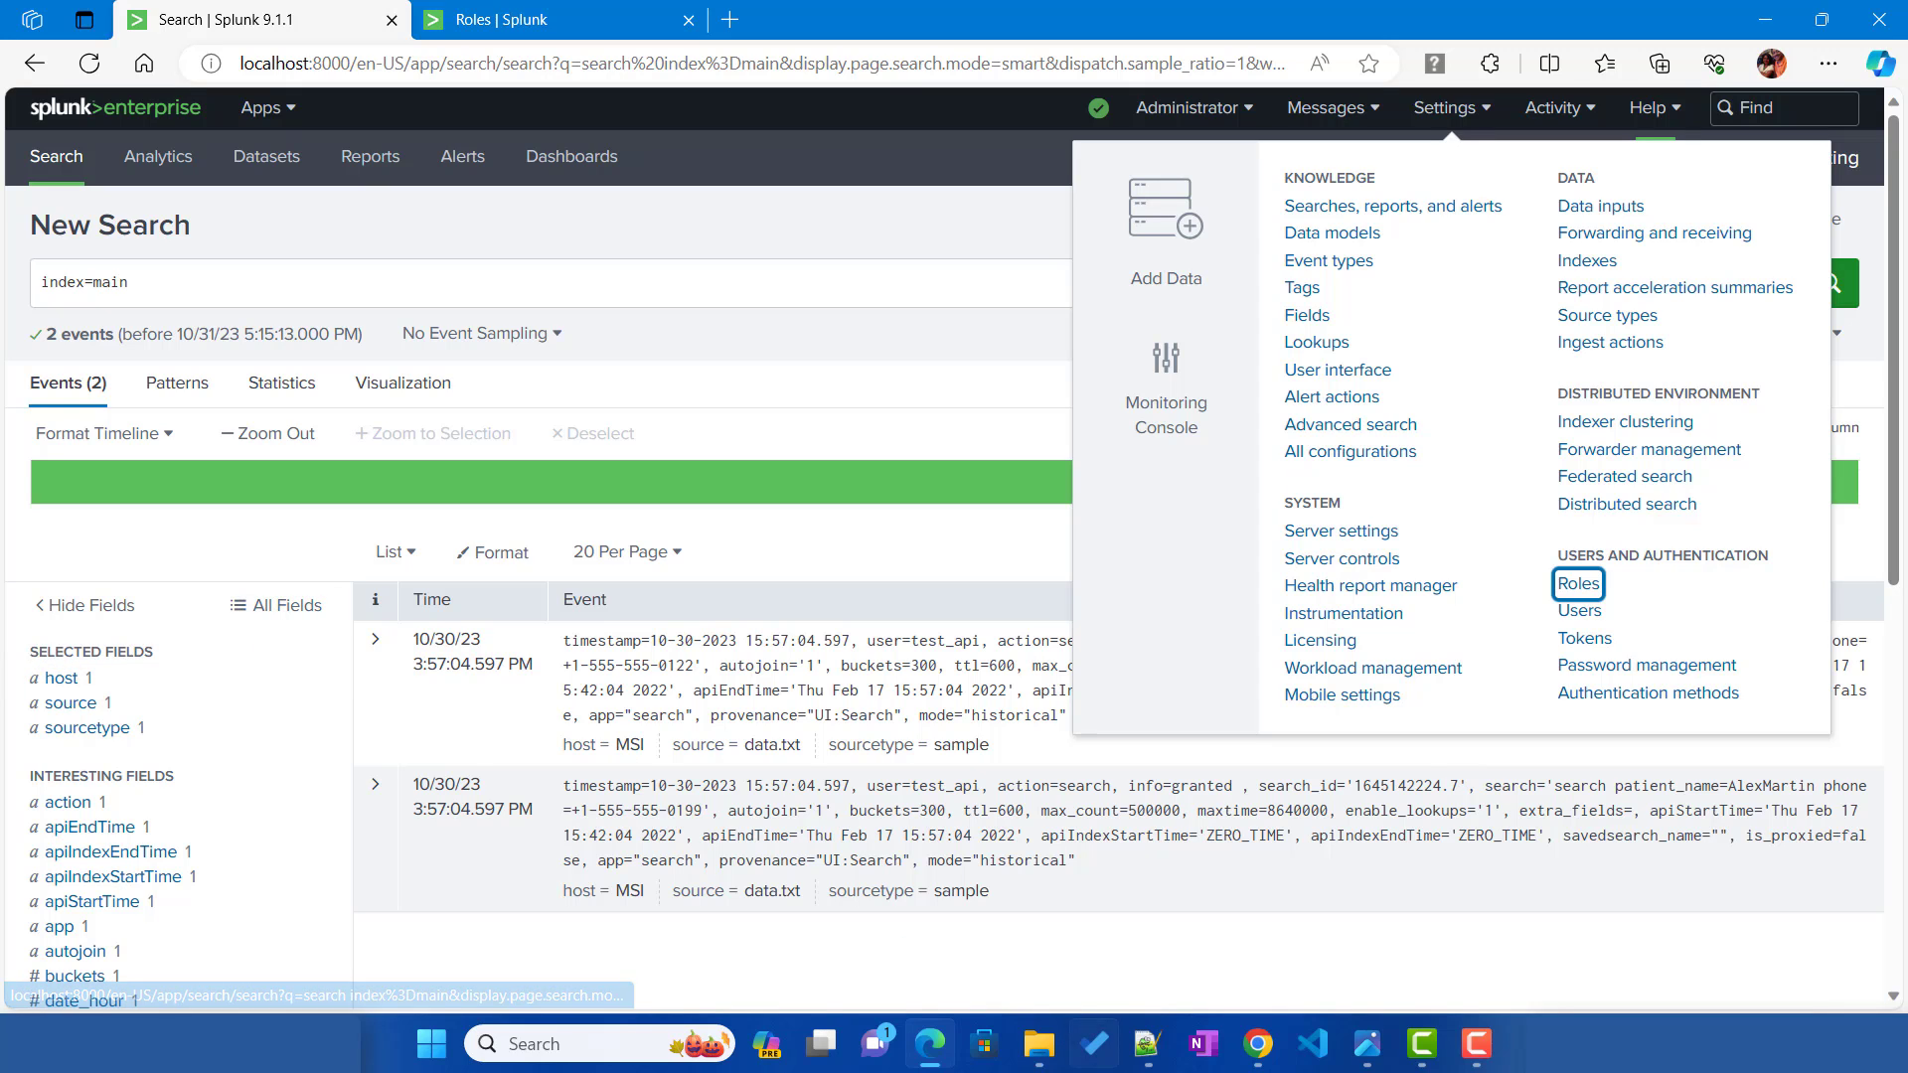
# Step: Finish the line as fieldFilter-host= NULL, save authorize.conf, and show the Roles | Splunk tab
pyautogui.click(1147, 1043)
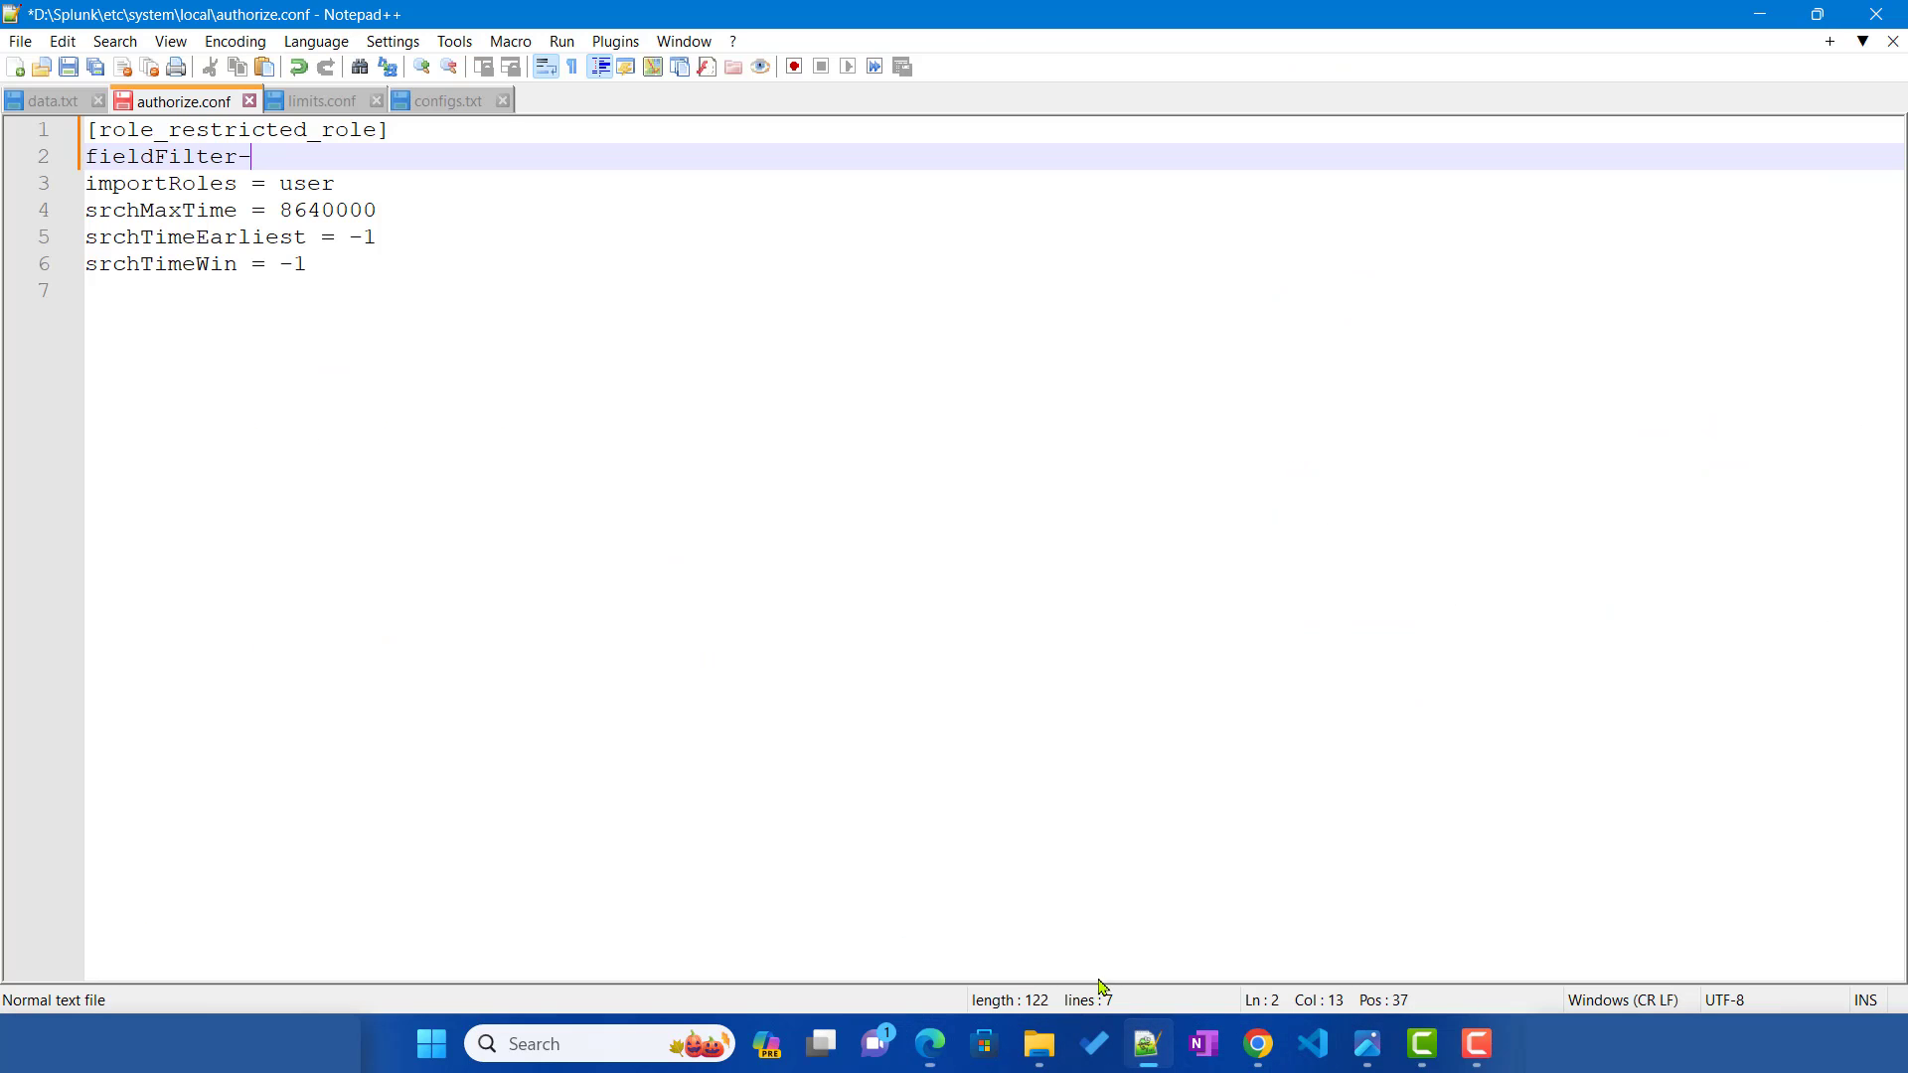
pyautogui.write('host= NULL')
pyautogui.hotkey('ctrl', 's')
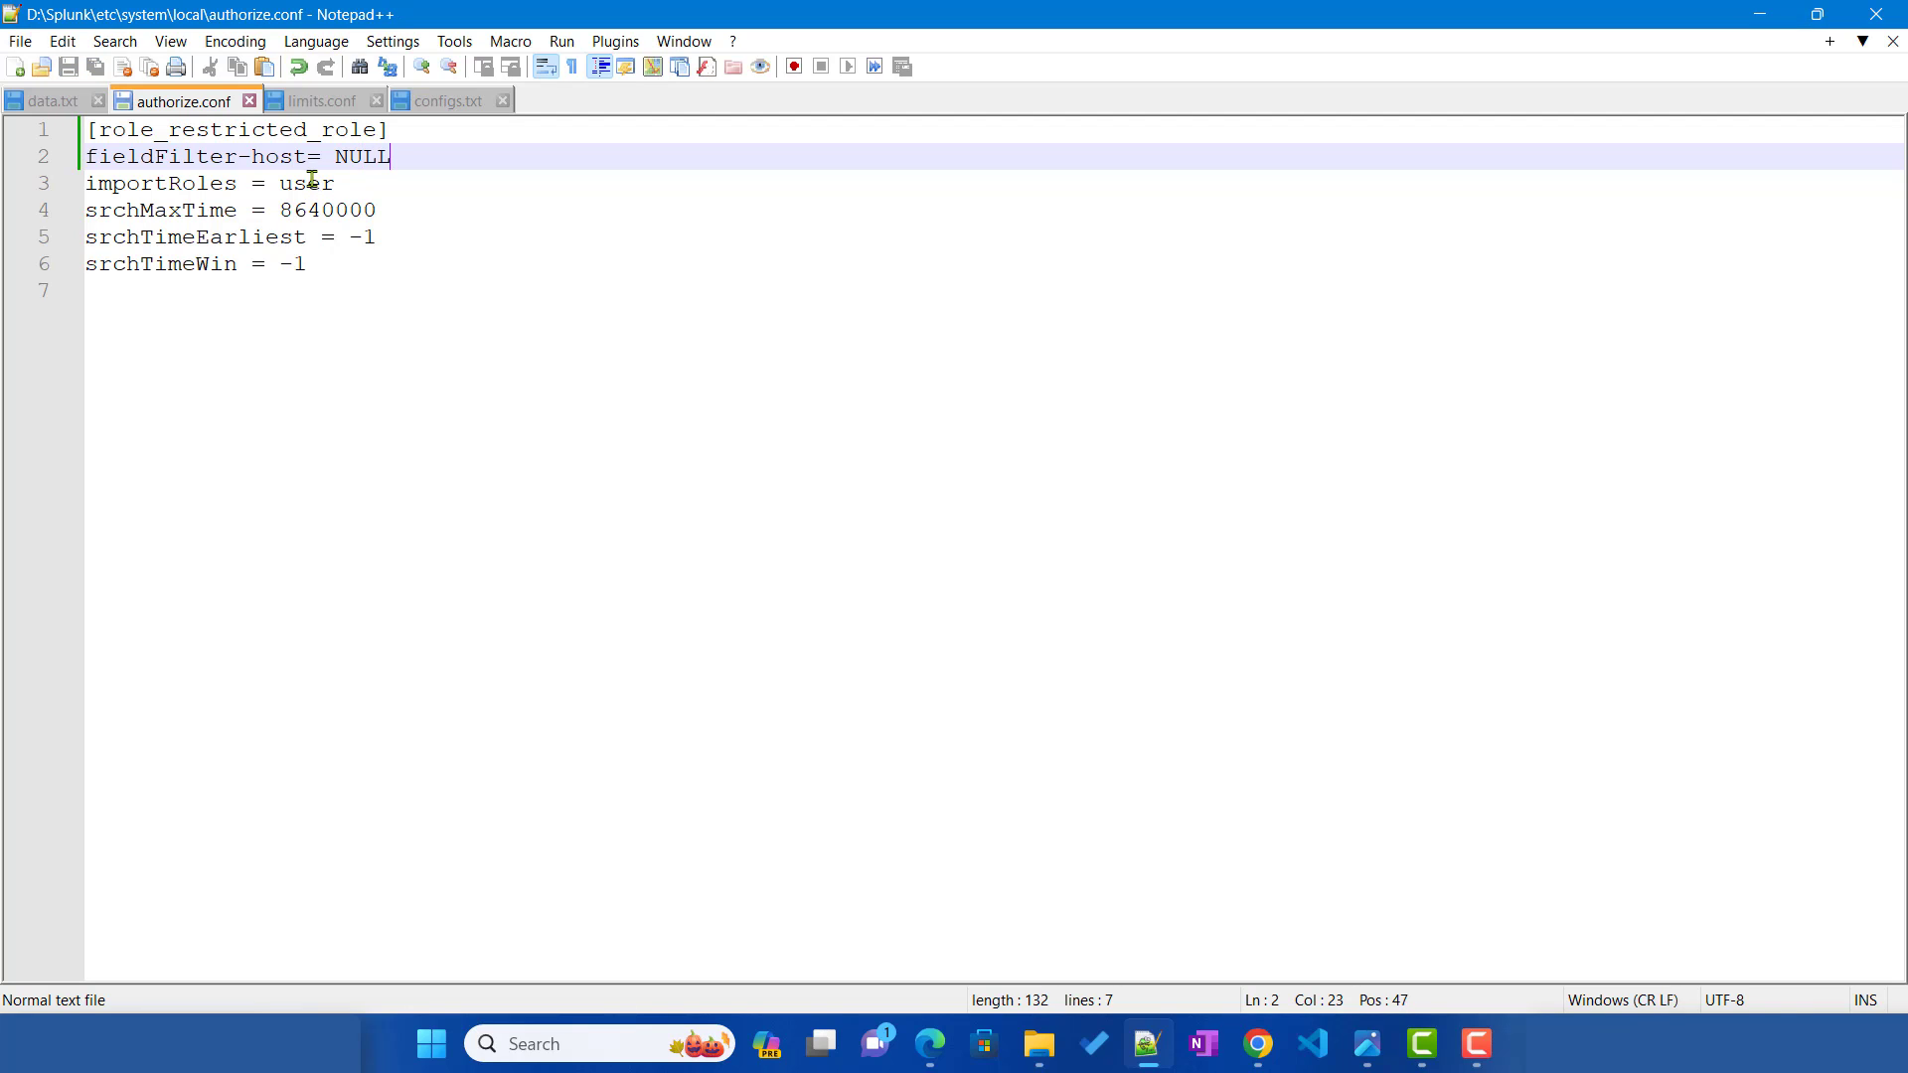
pyautogui.doubleClick(278, 156)
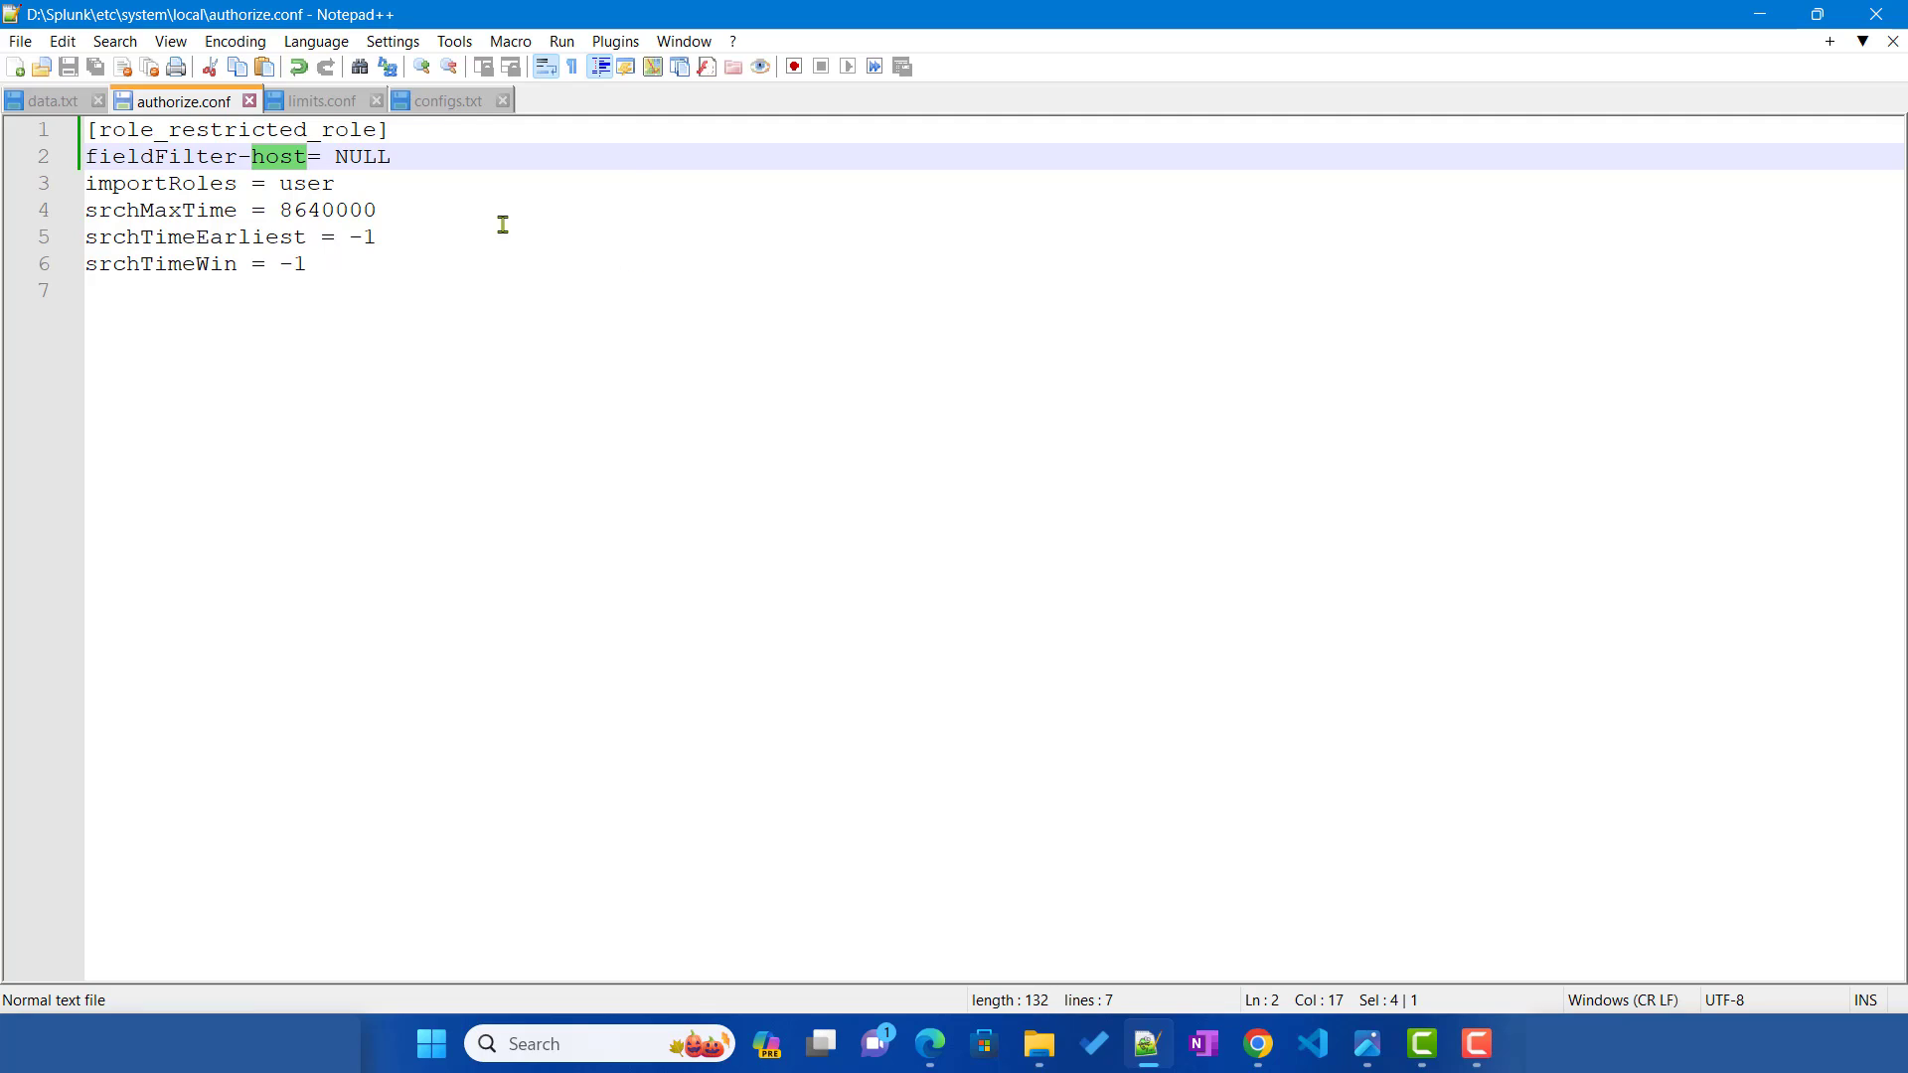
pyautogui.moveTo(169, 129); pyautogui.dragTo(375, 128)
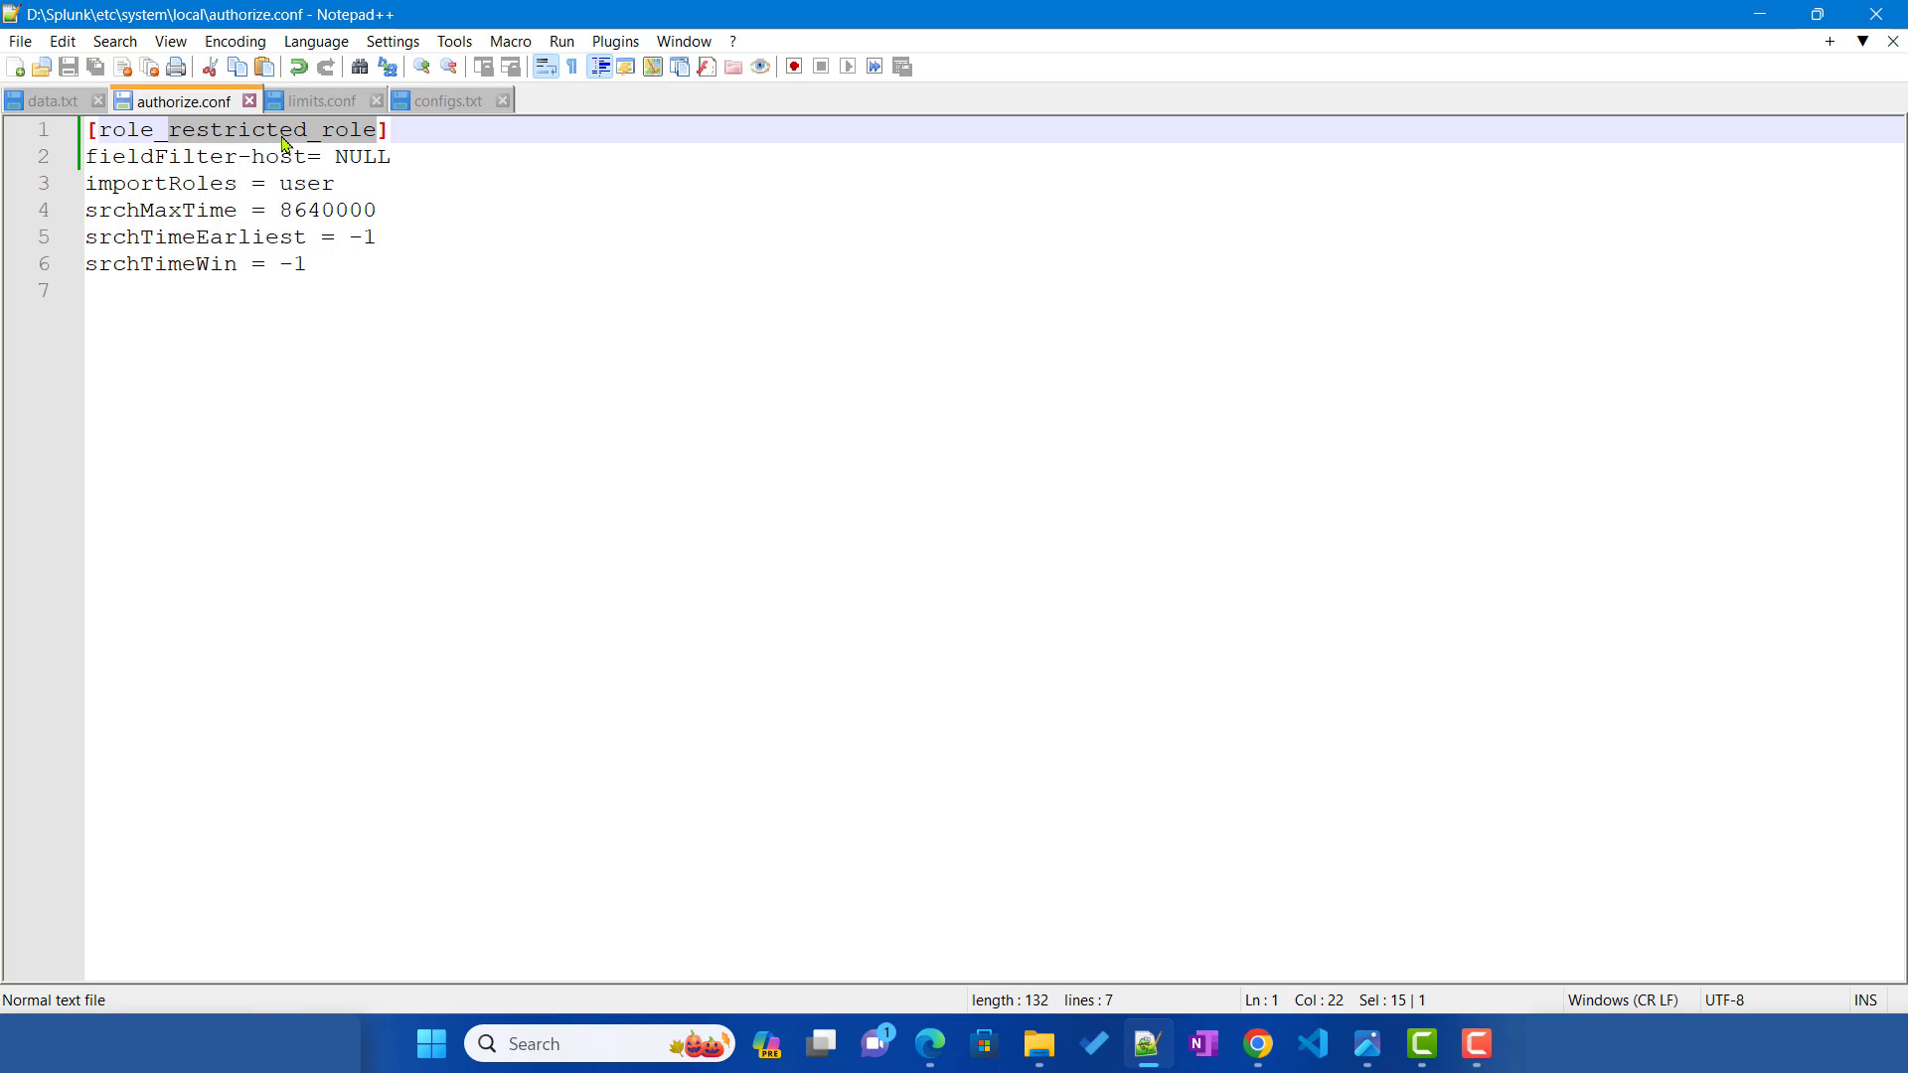
pyautogui.click(931, 1043)
pyautogui.click(518, 19)
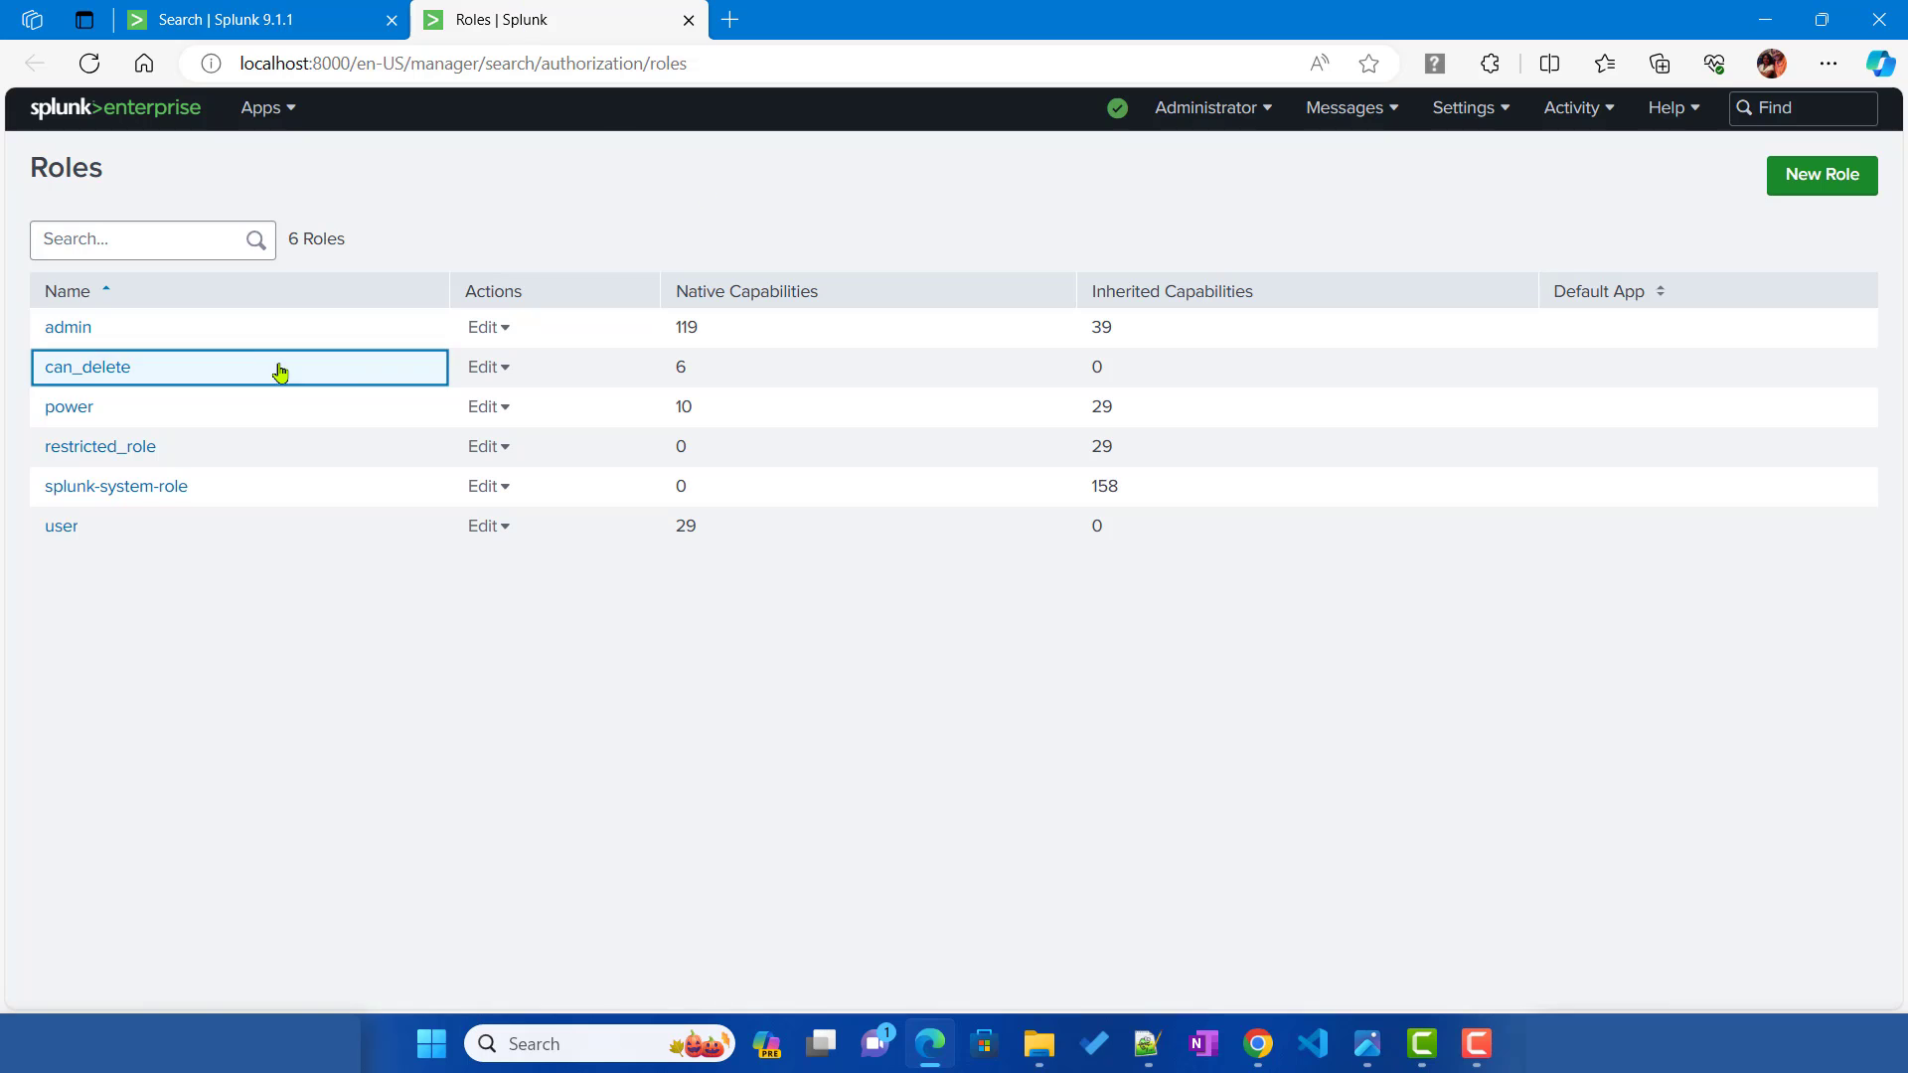
# Step: Review restricted_user's assigned roles under Settings > Users and cancel without changes
pyautogui.click(1491, 117)
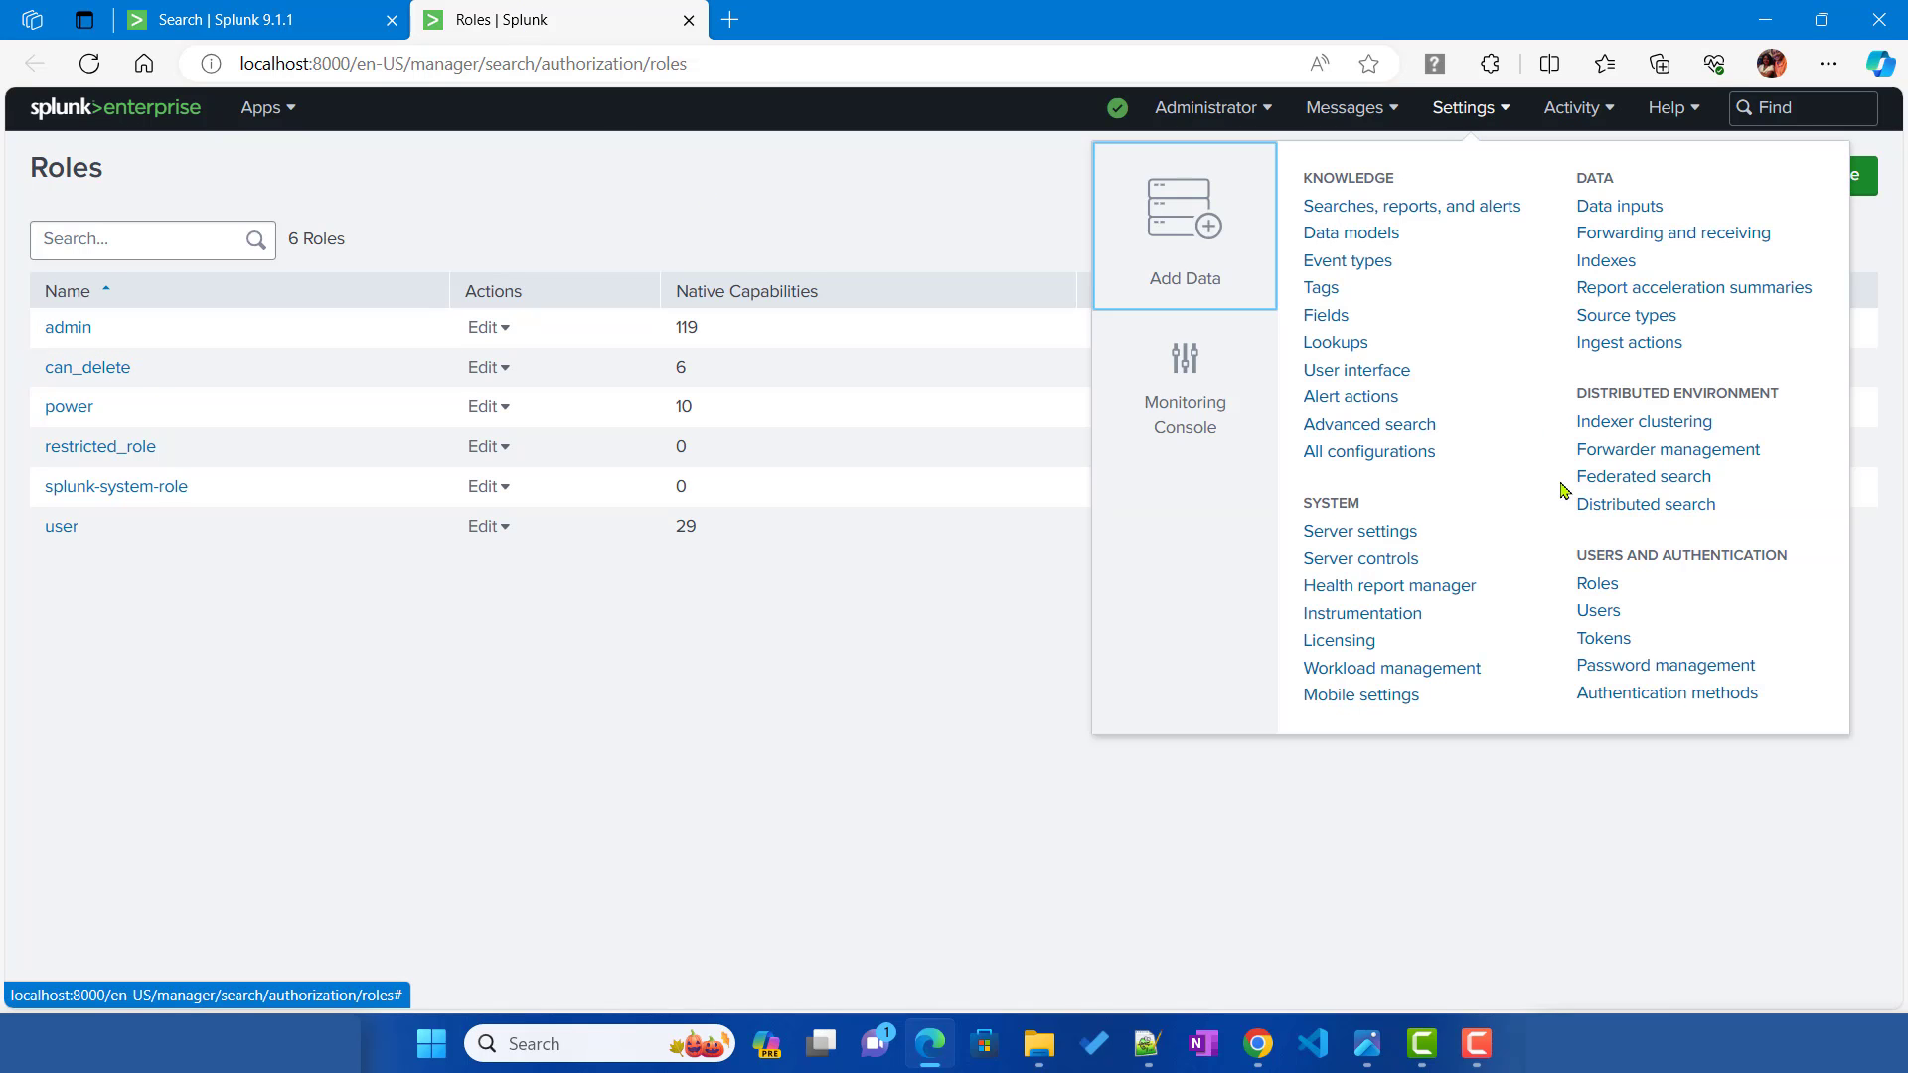
pyautogui.click(1602, 626)
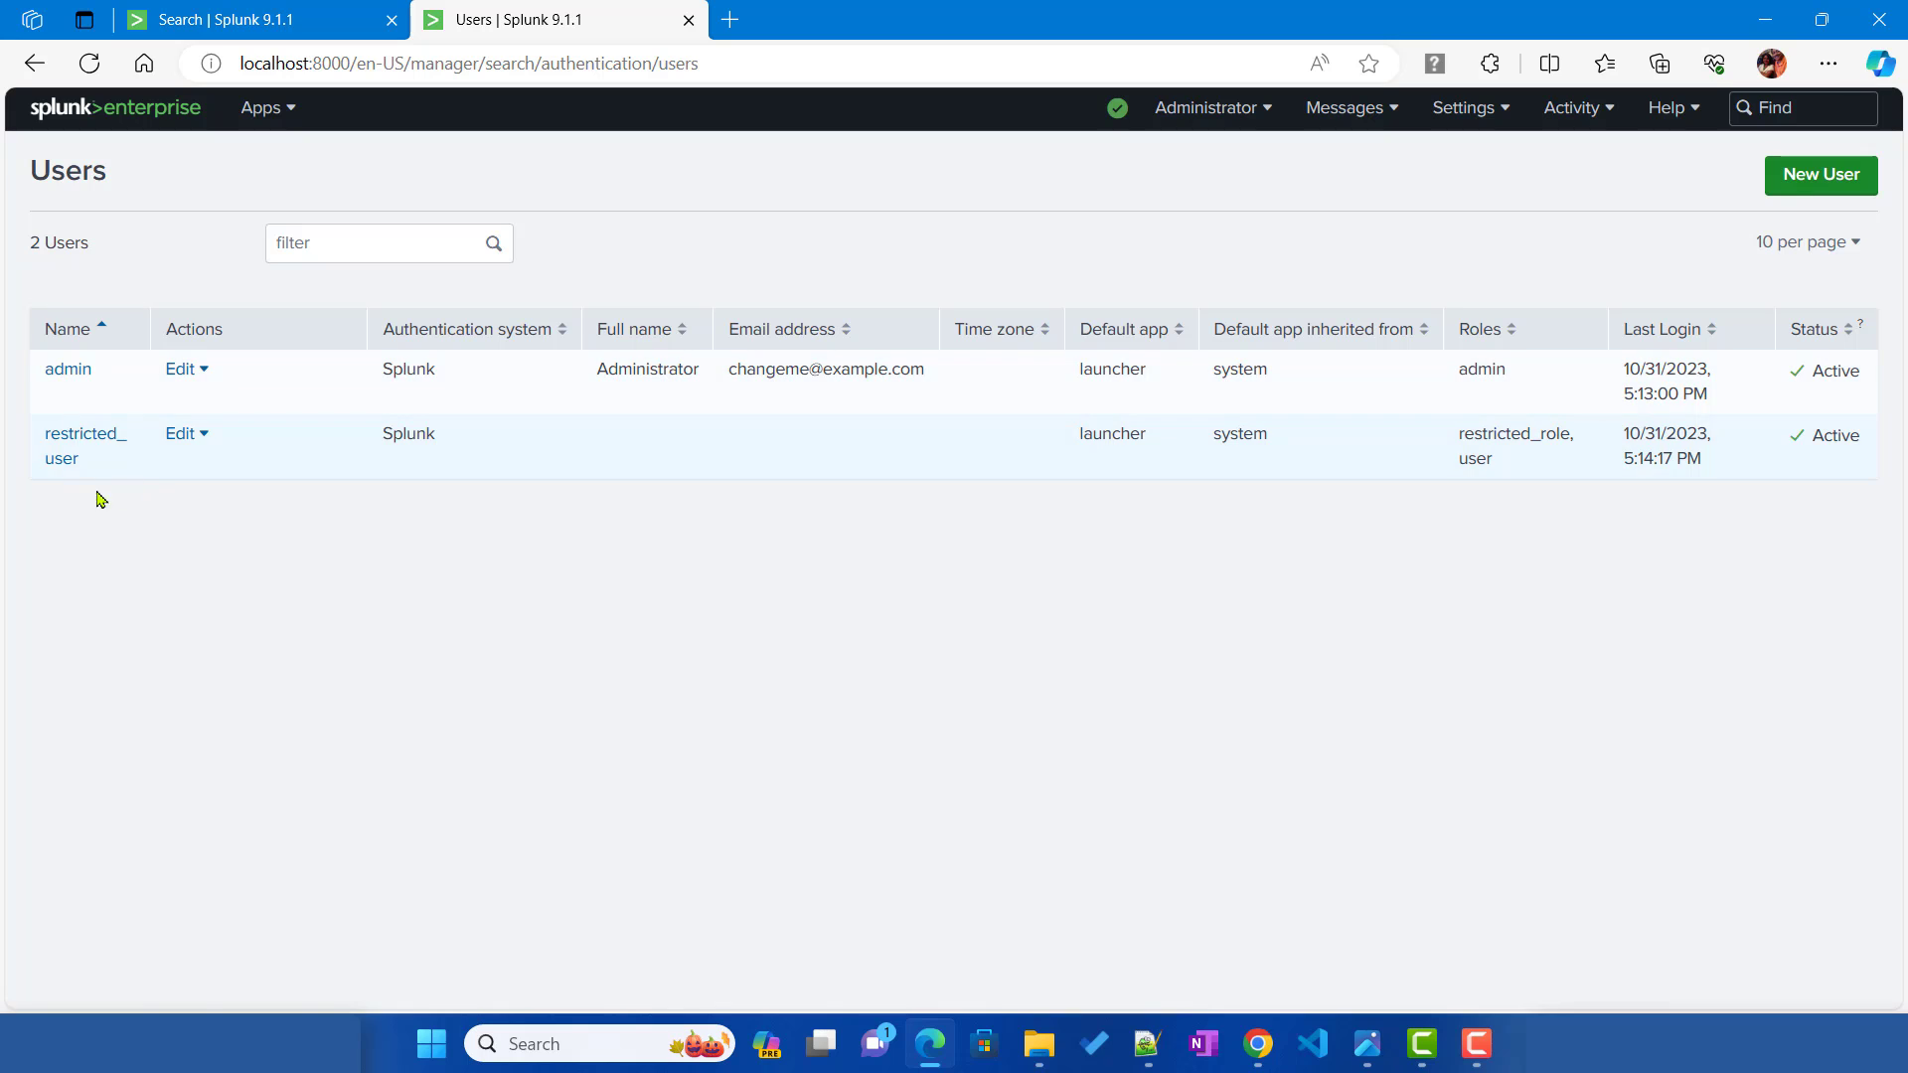
pyautogui.click(79, 446)
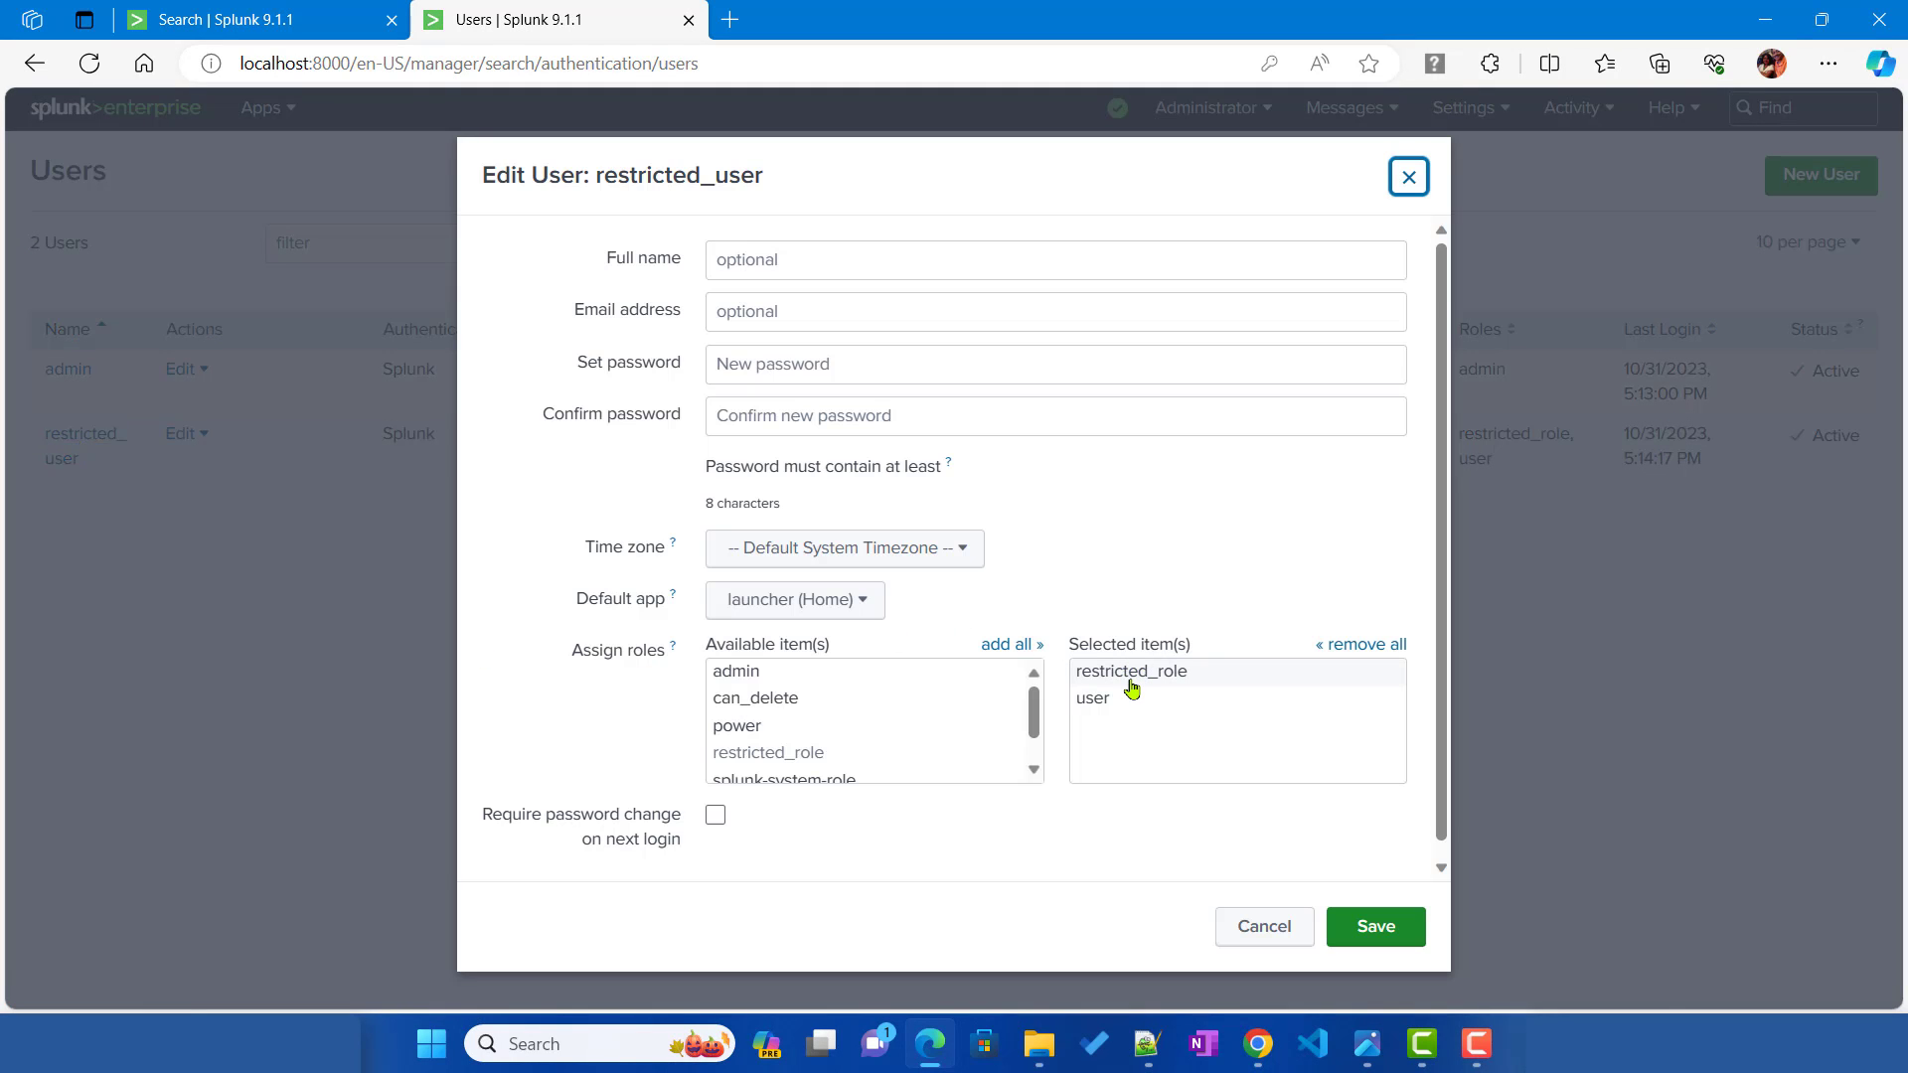
pyautogui.click(1285, 934)
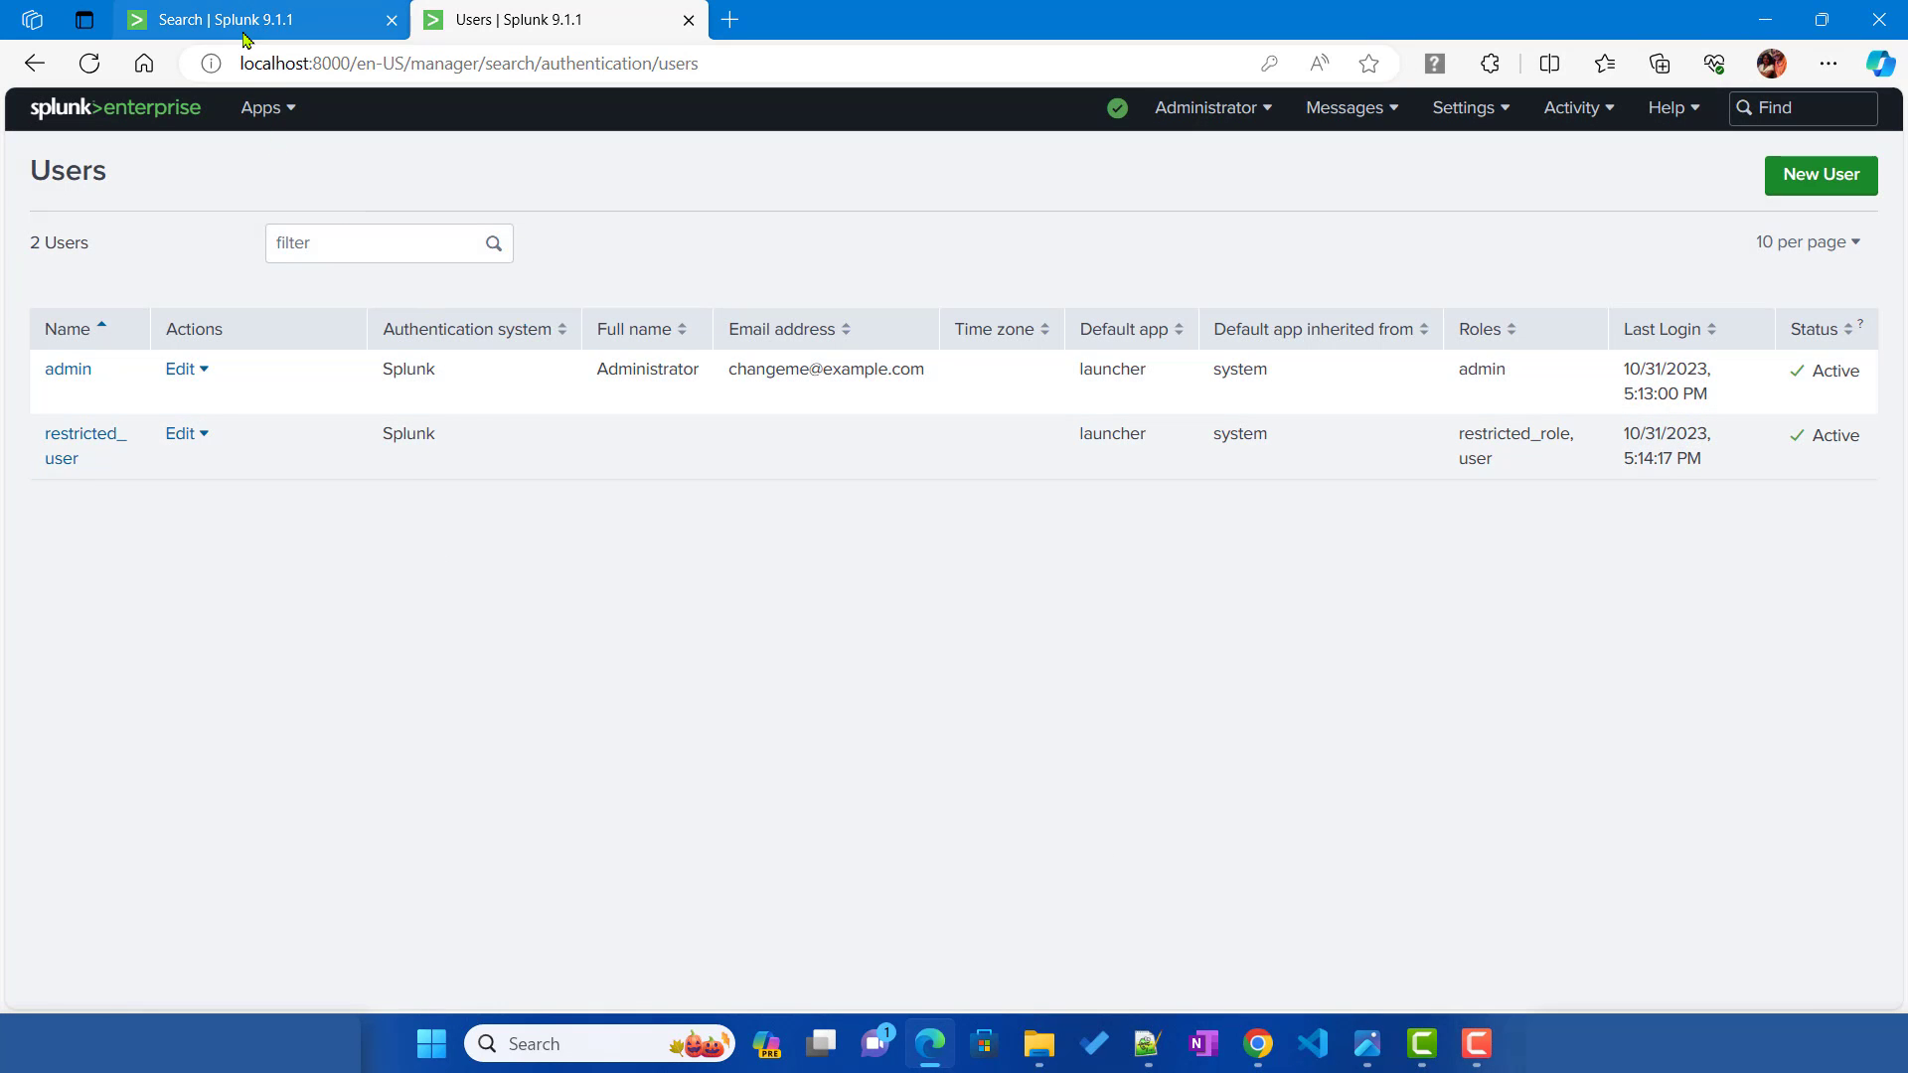
# Step: From the Search tab, go to Settings > Server controls
pyautogui.click(246, 30)
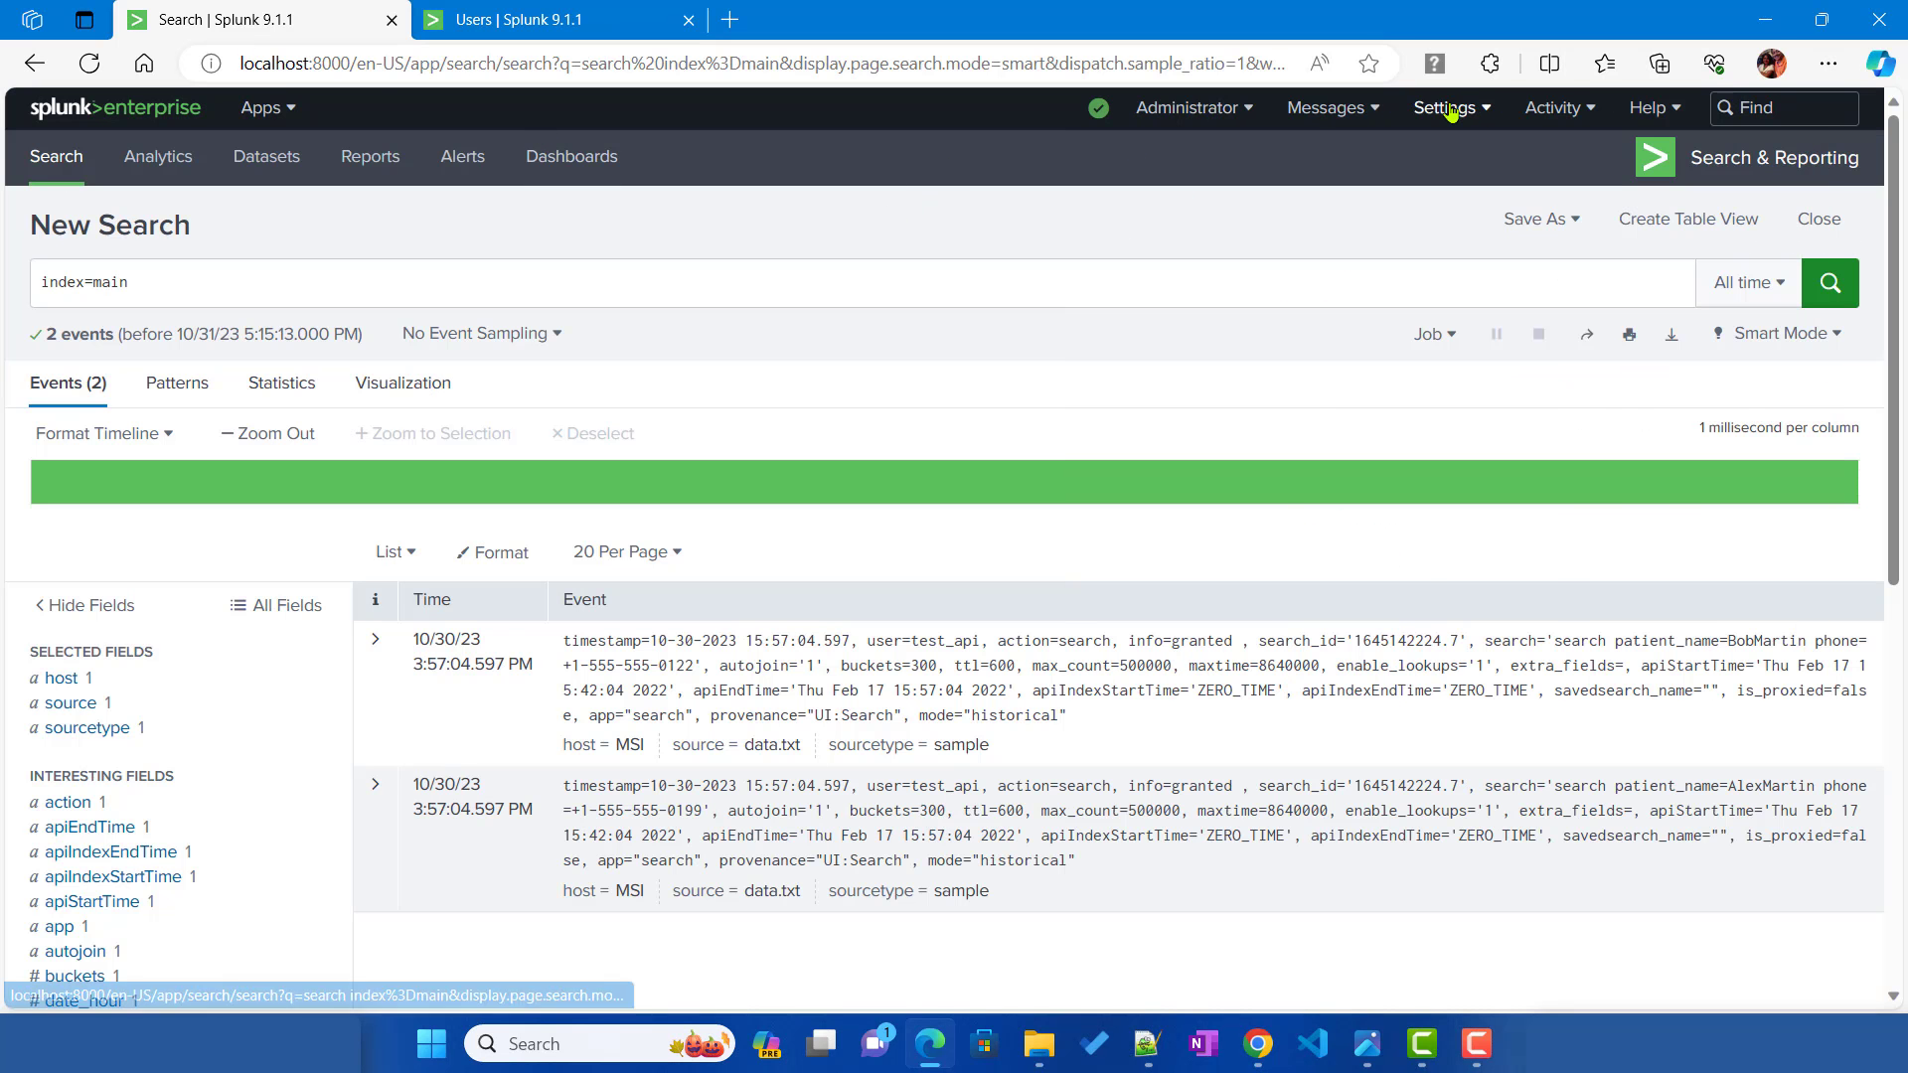
pyautogui.click(1450, 108)
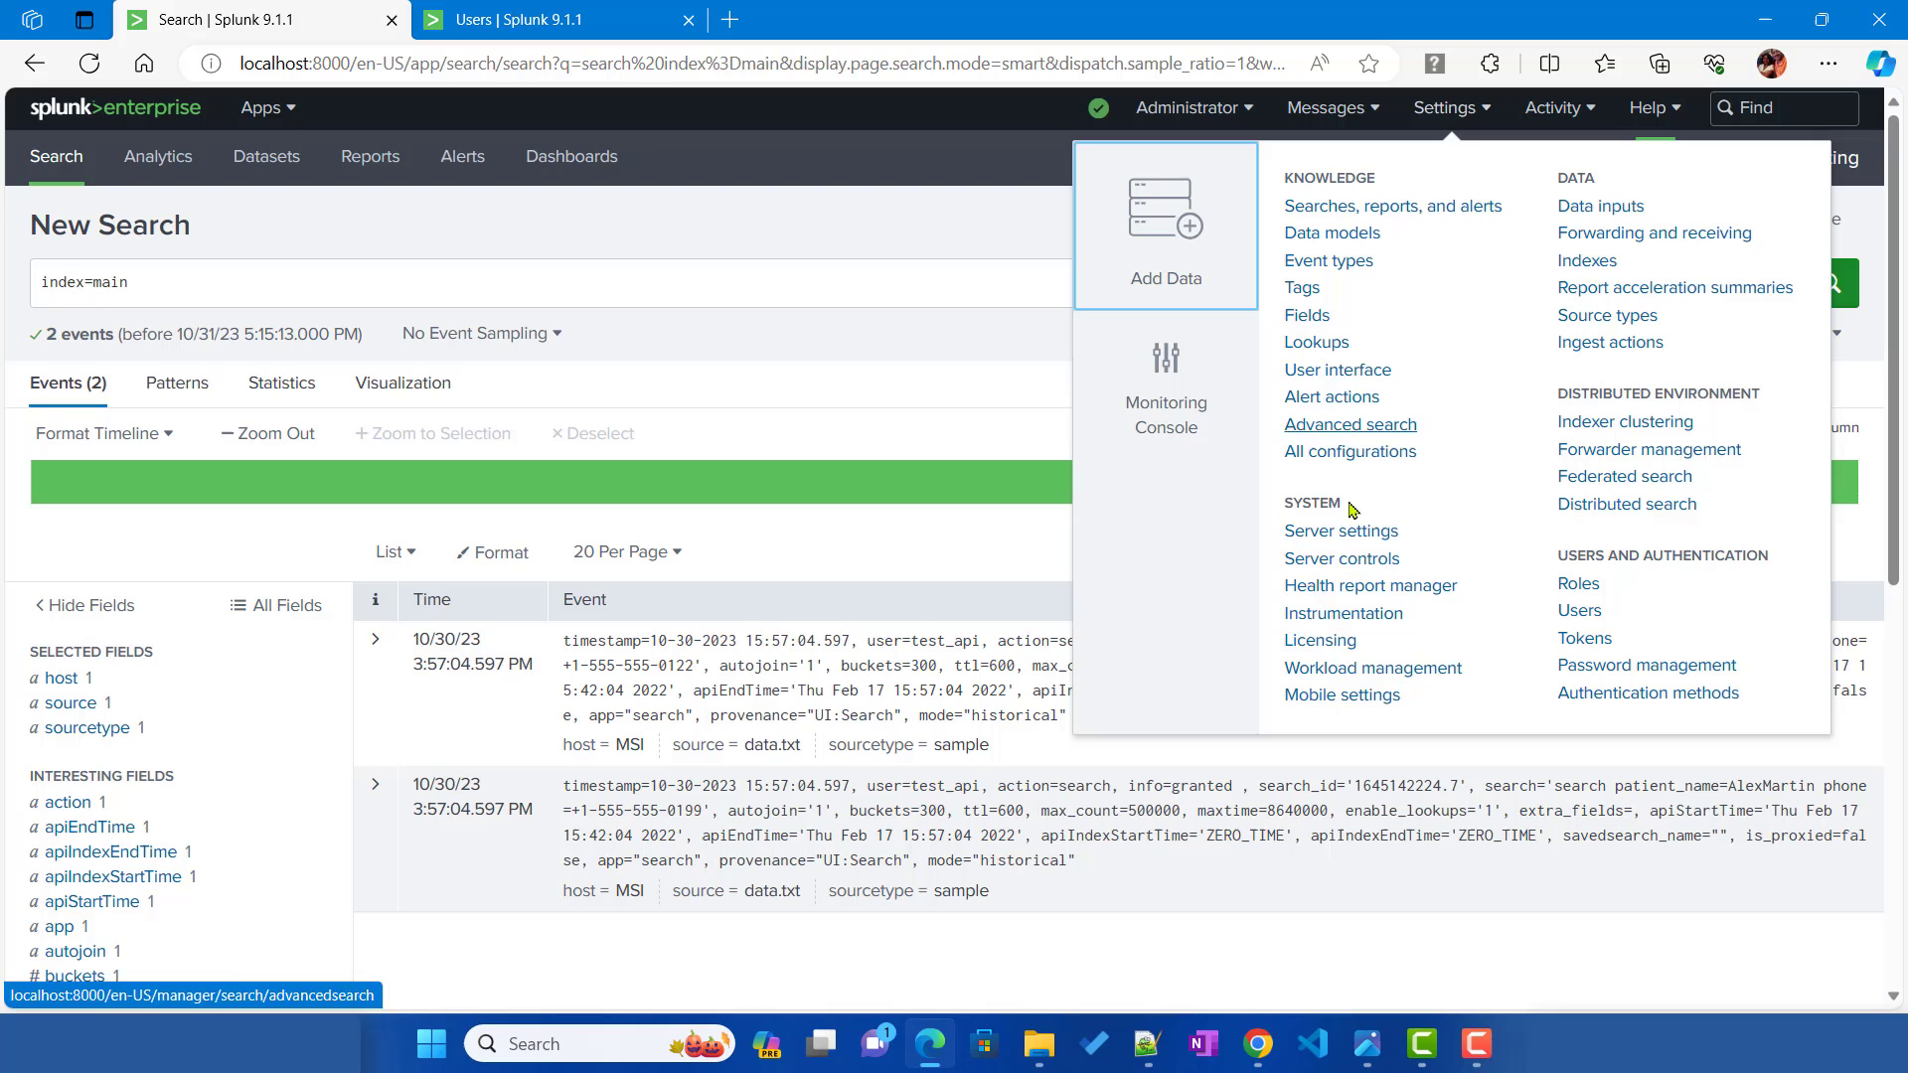
pyautogui.click(1331, 561)
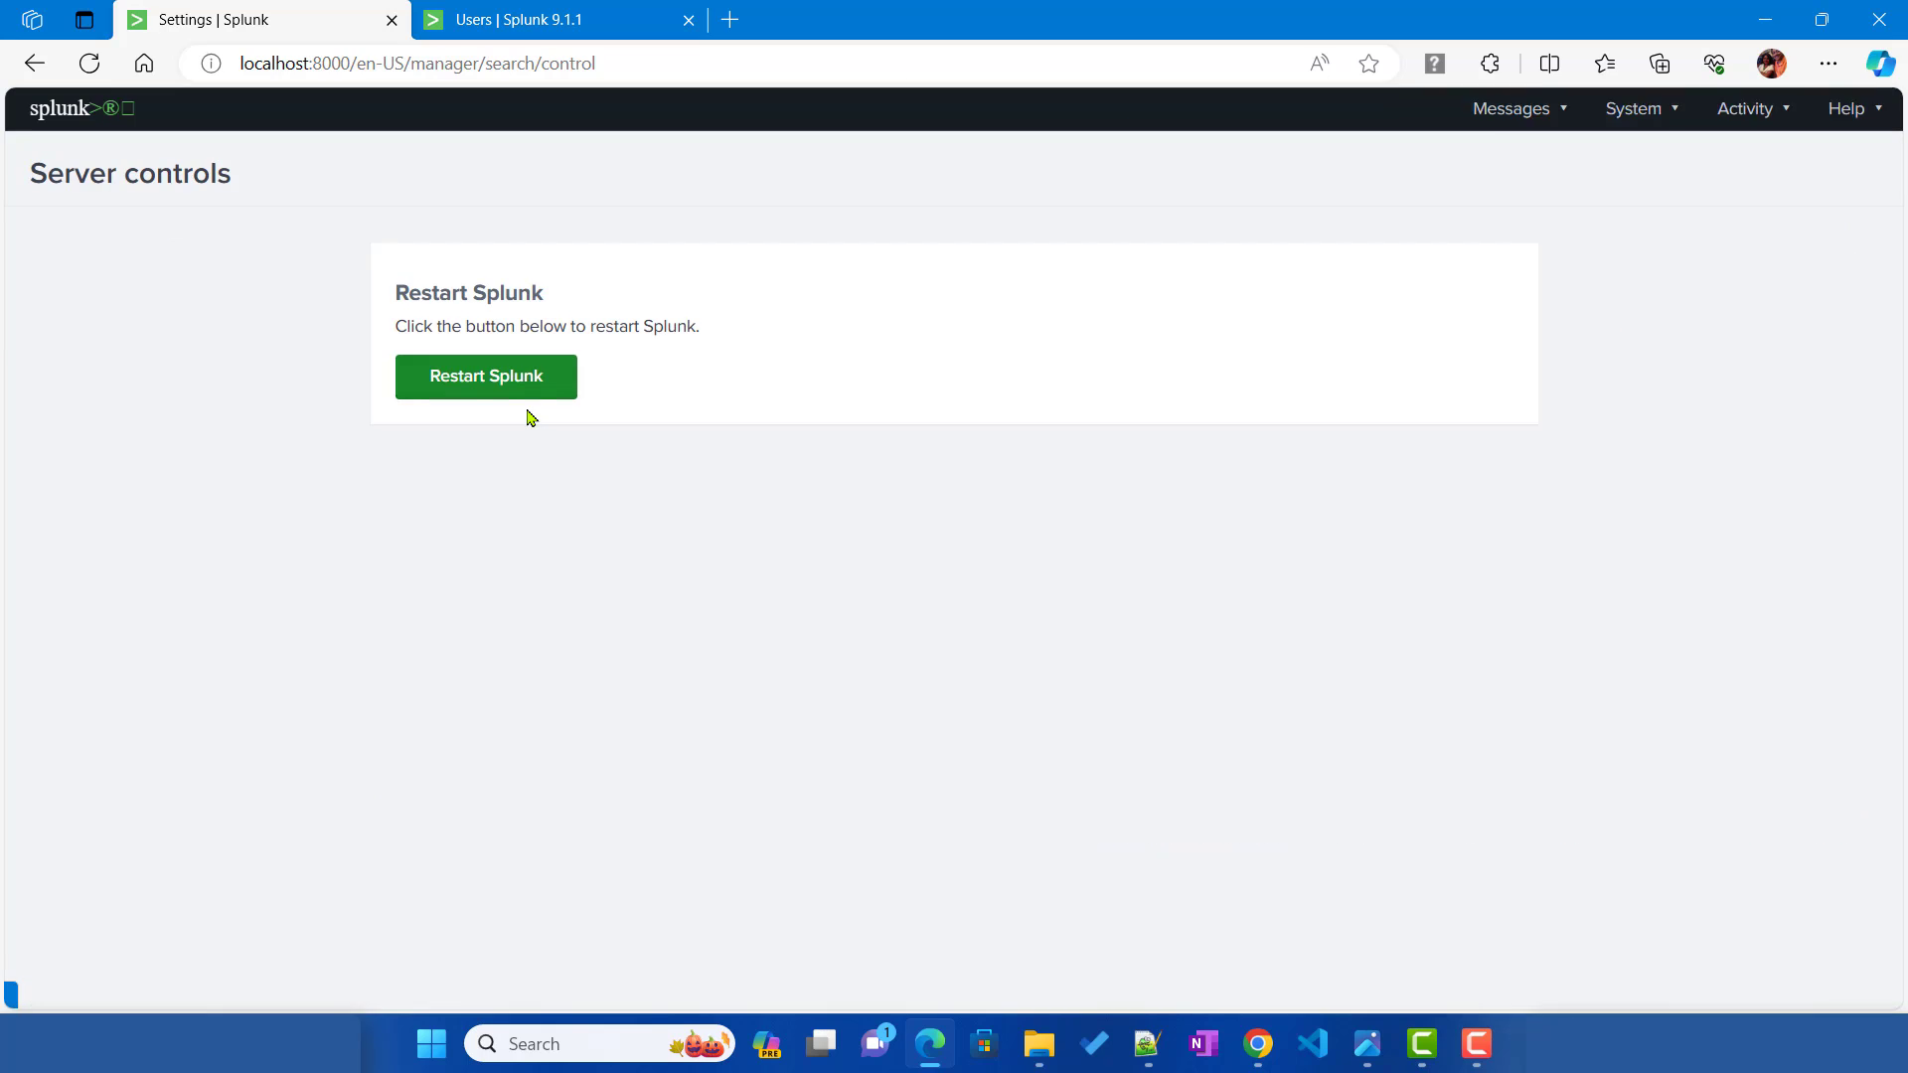
# Step: Restart Splunk with OK confirmation, then open an empty Search in Search & Reporting
pyautogui.click(500, 380)
pyautogui.click(1065, 206)
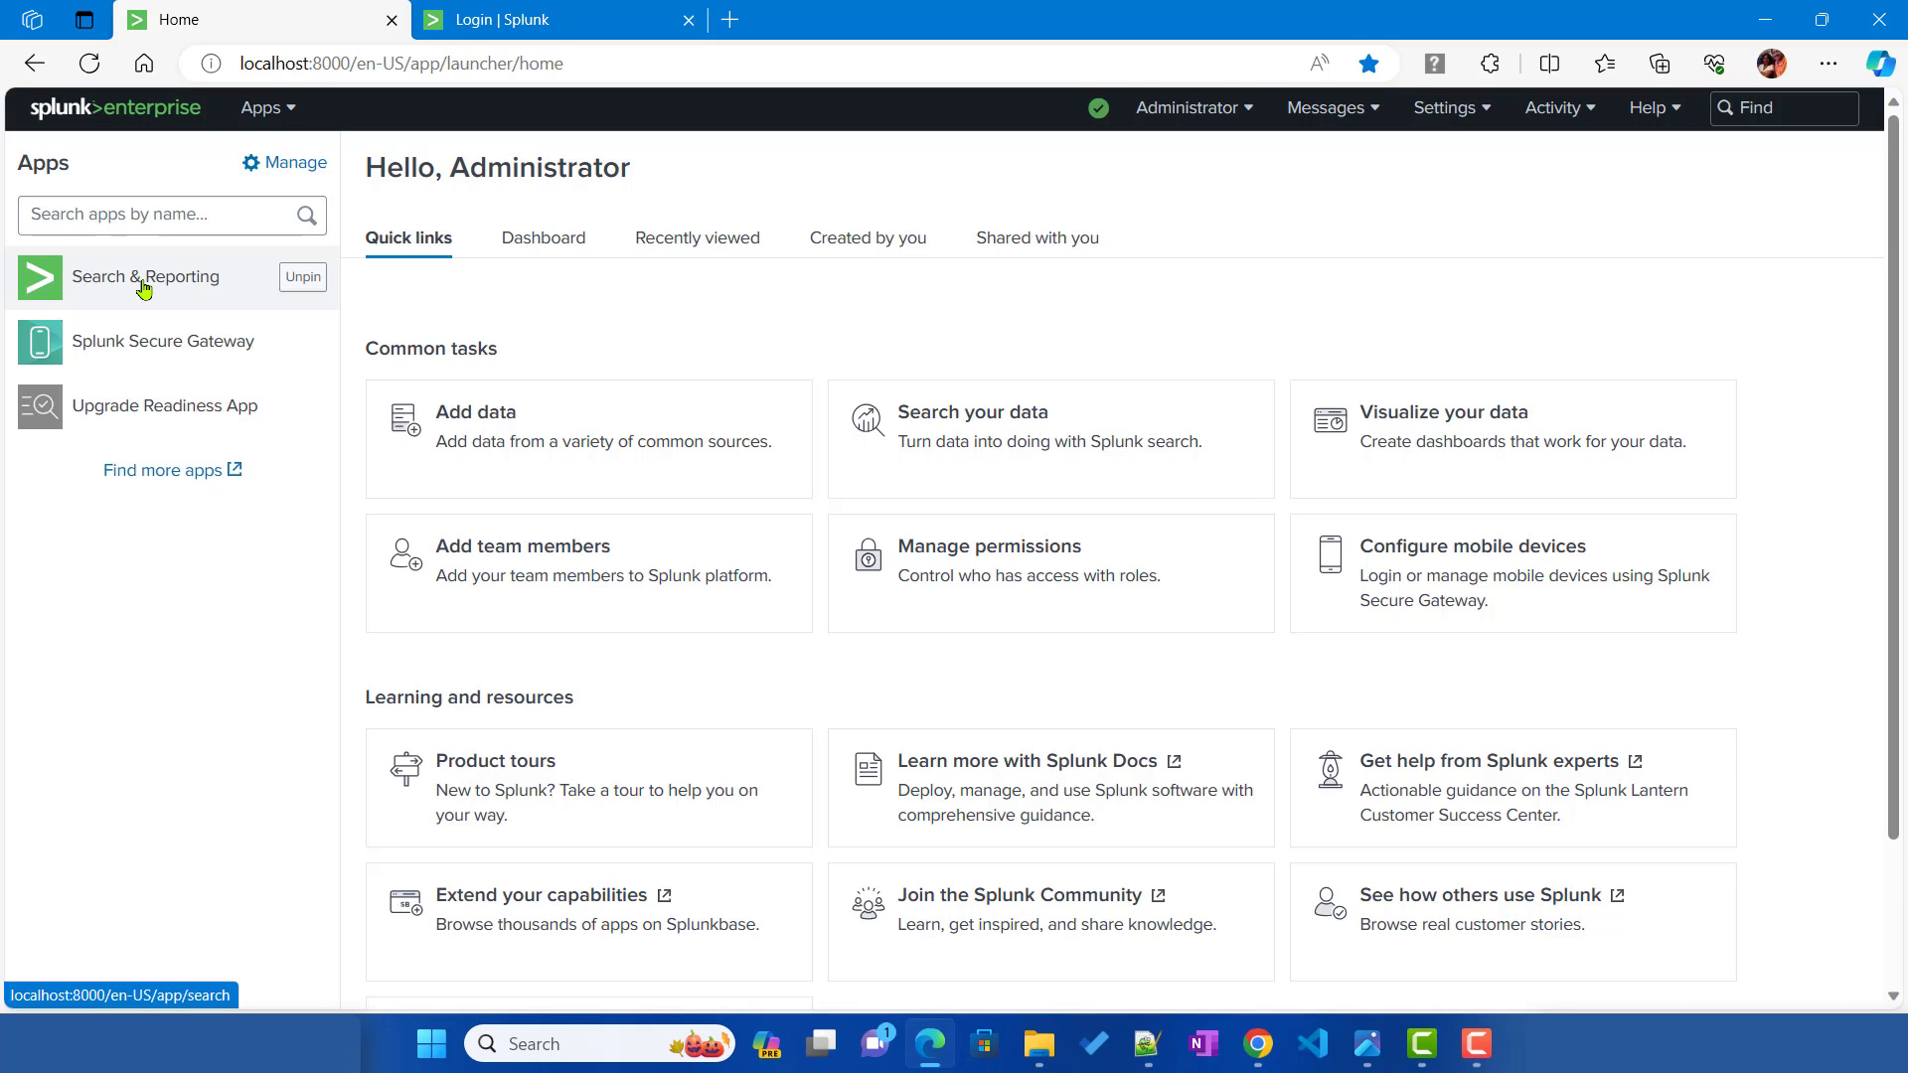
pyautogui.click(144, 283)
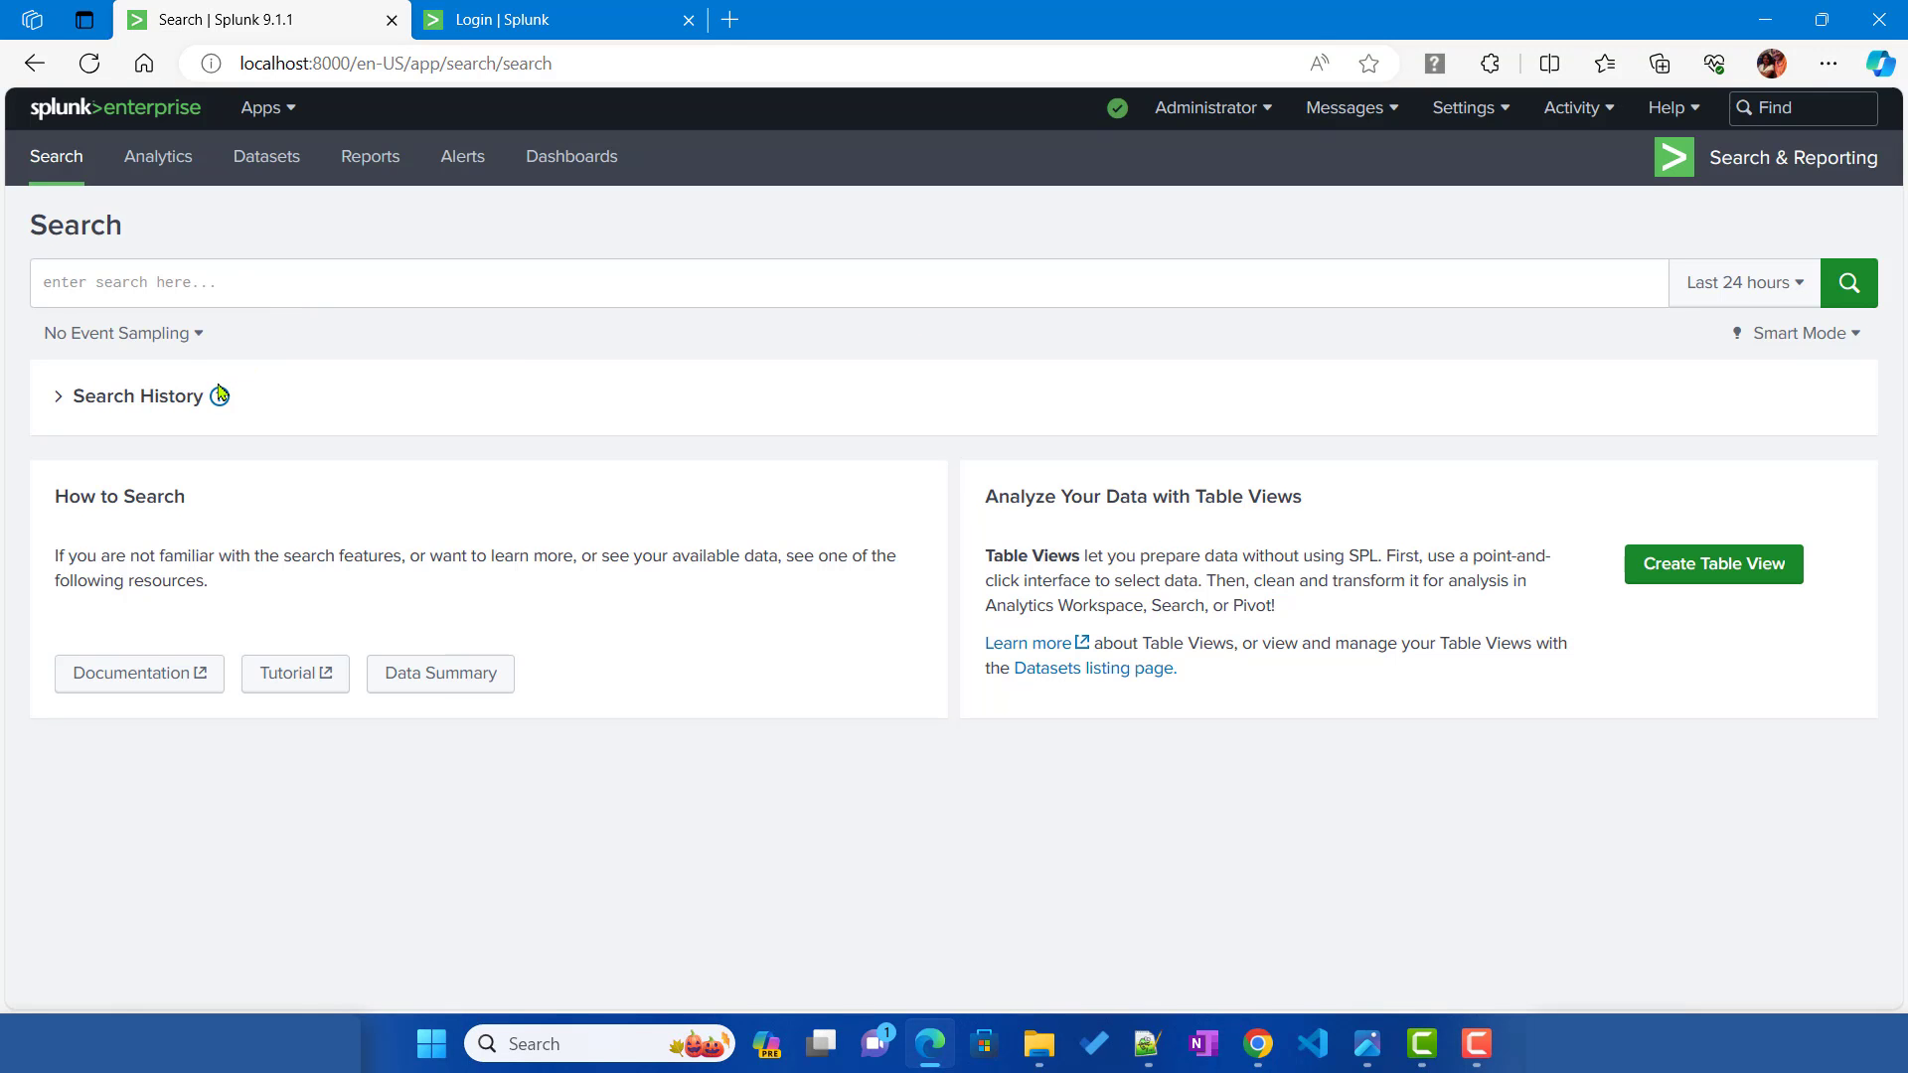
pyautogui.click(159, 288)
pyautogui.write('in')
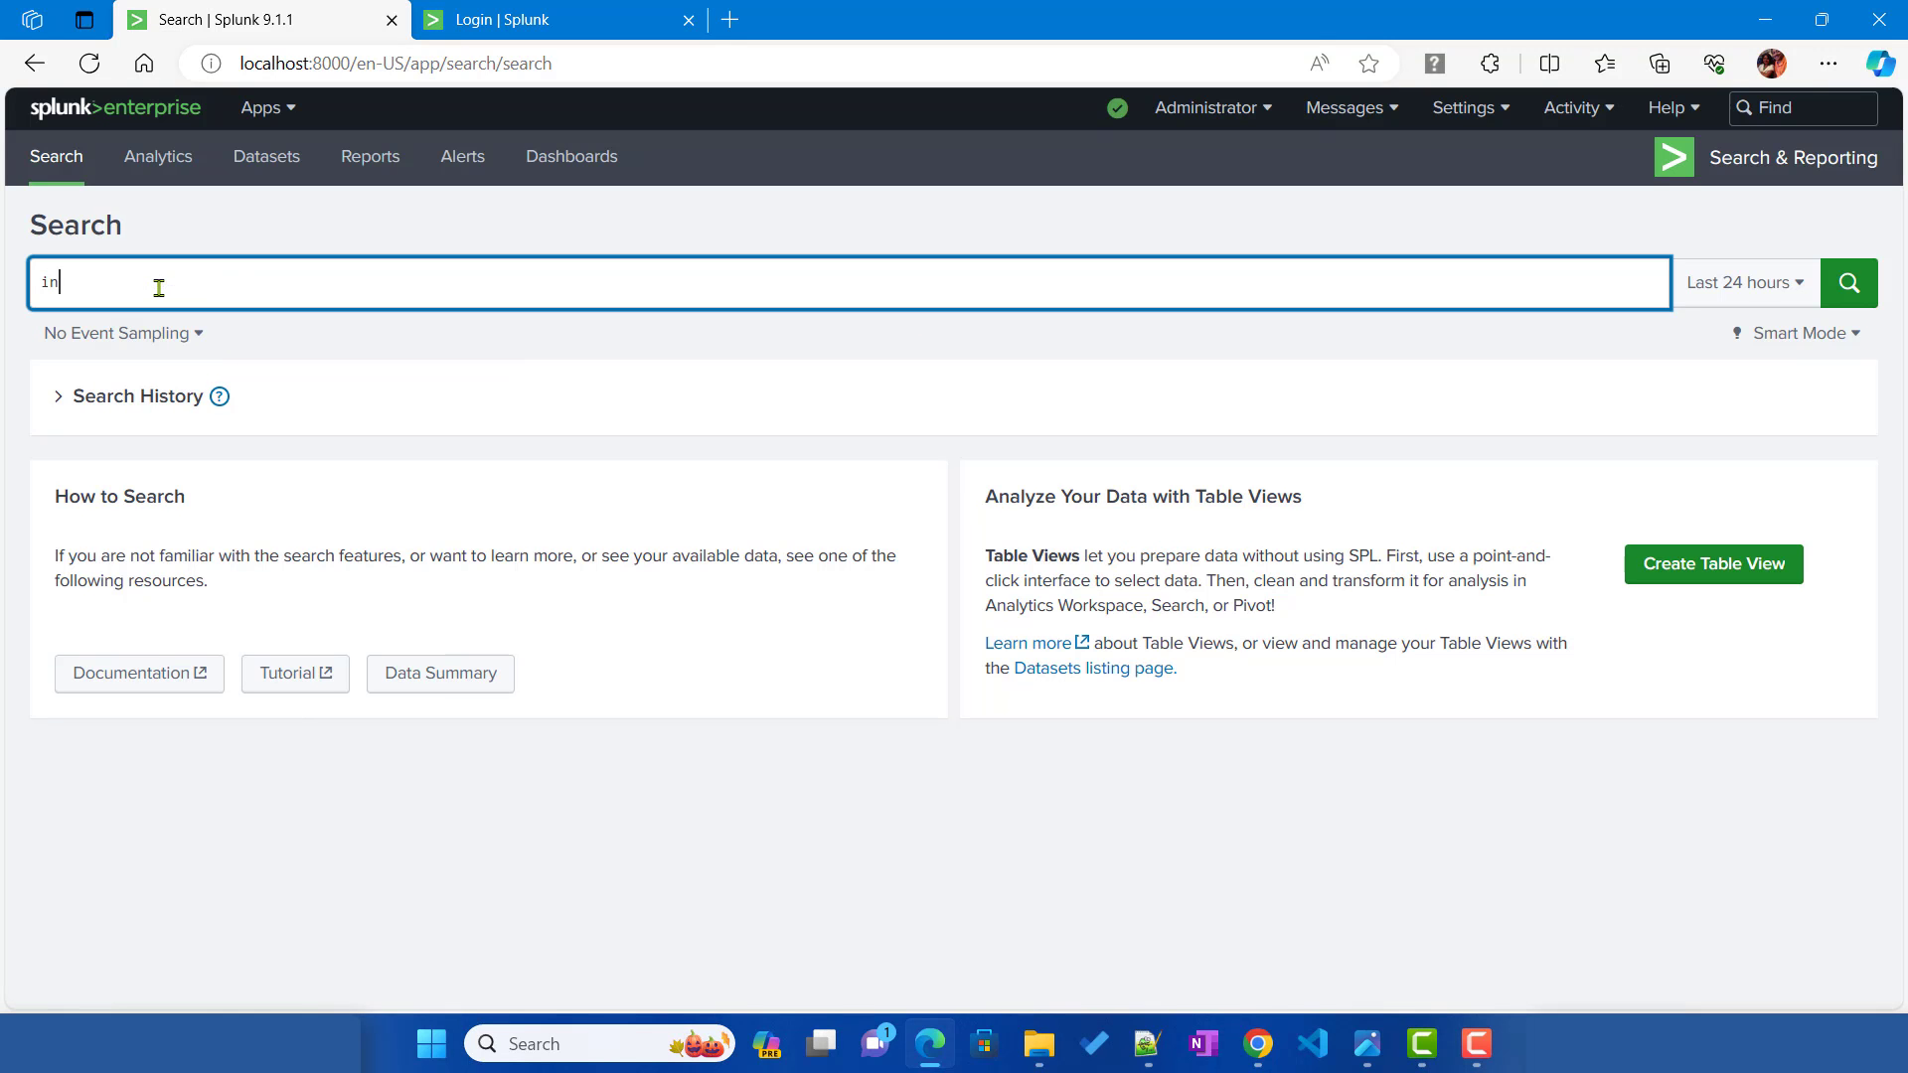
pyautogui.write('dex=')
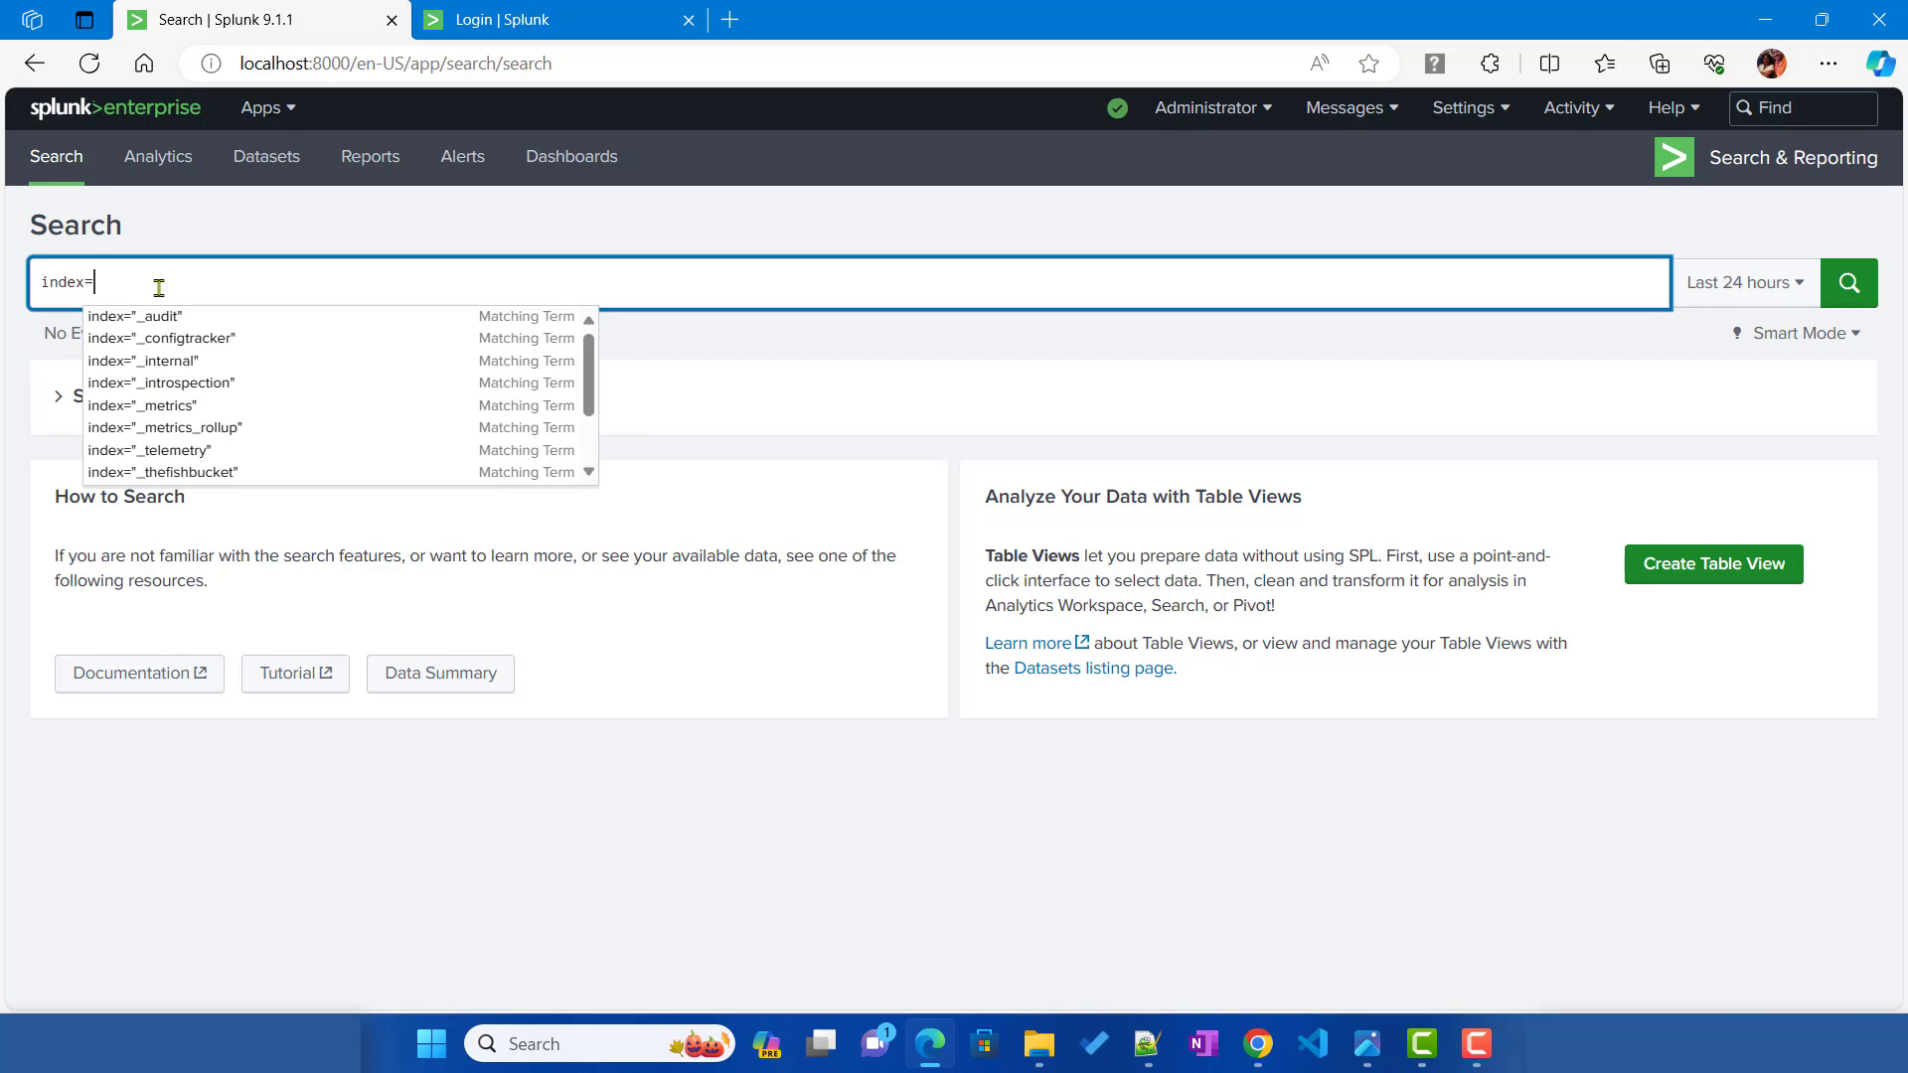
pyautogui.write('main')
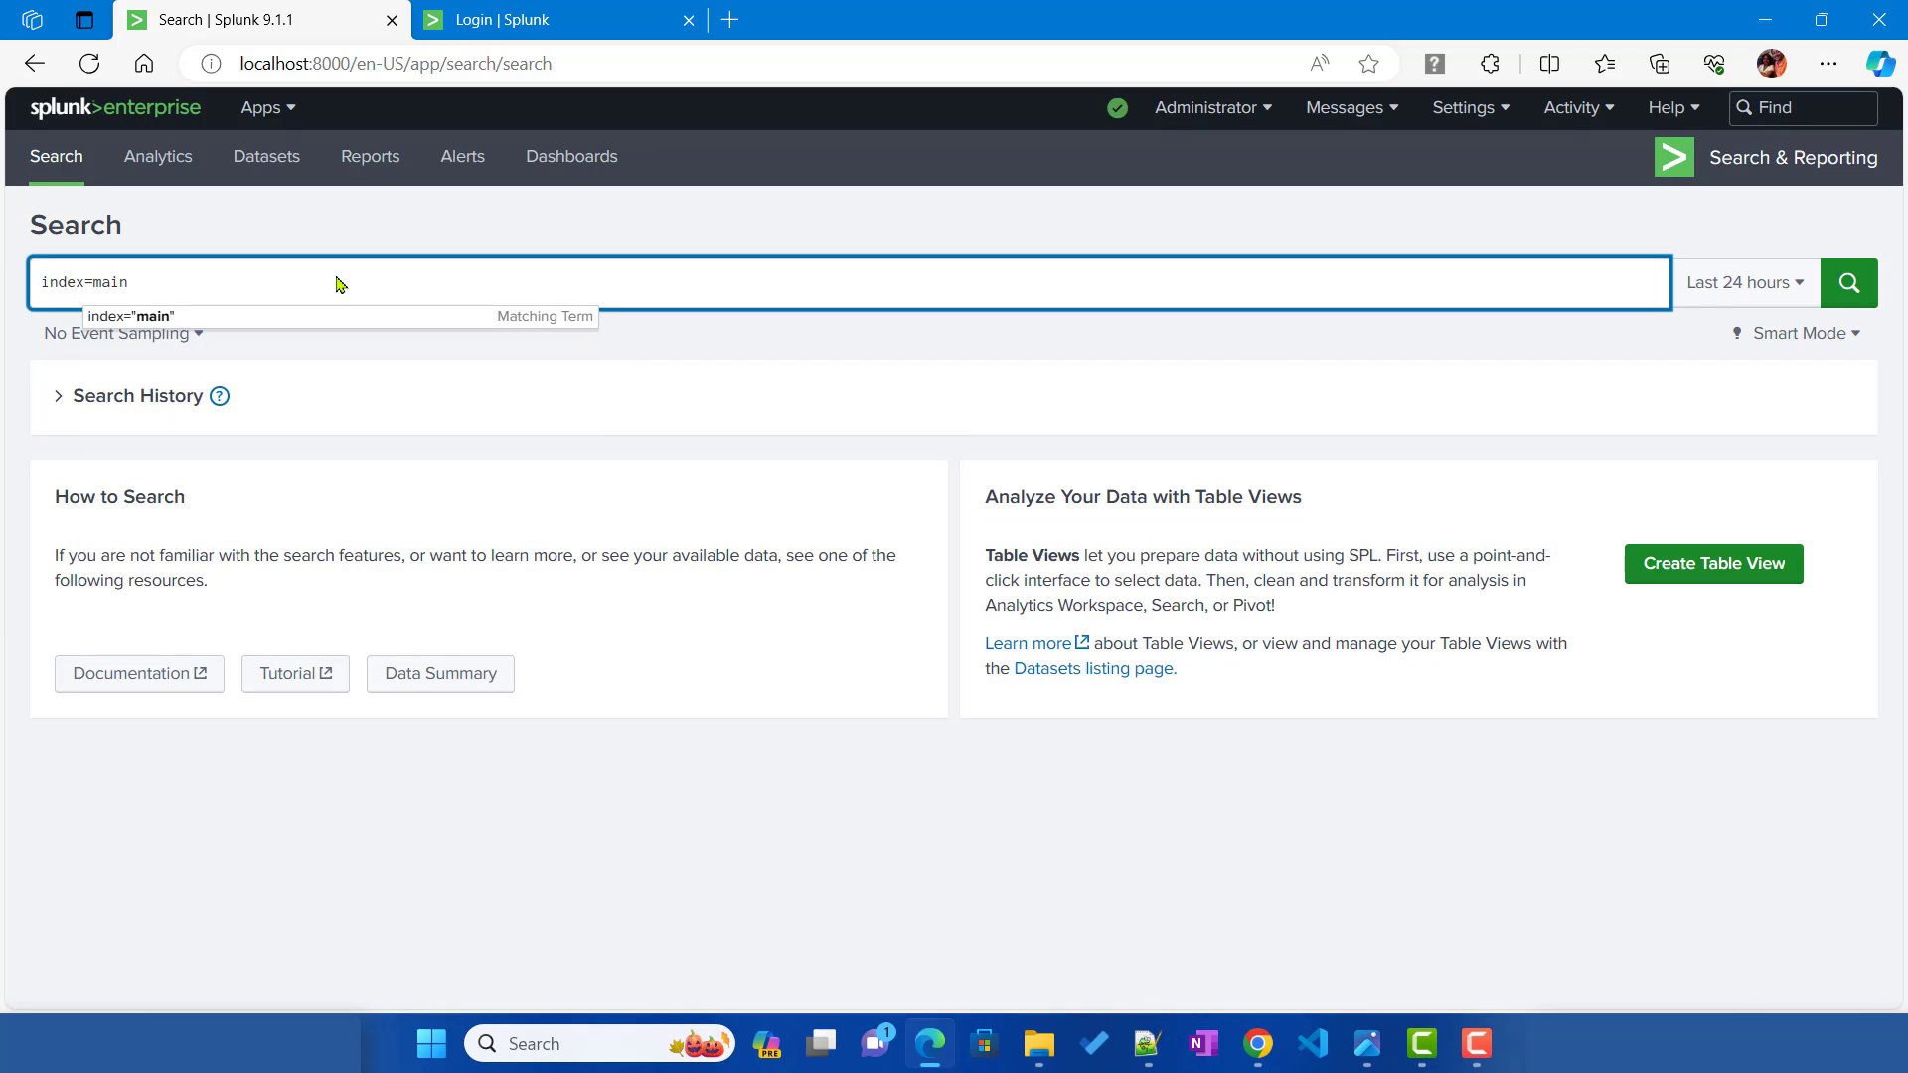
pyautogui.click(1749, 291)
pyautogui.click(1653, 422)
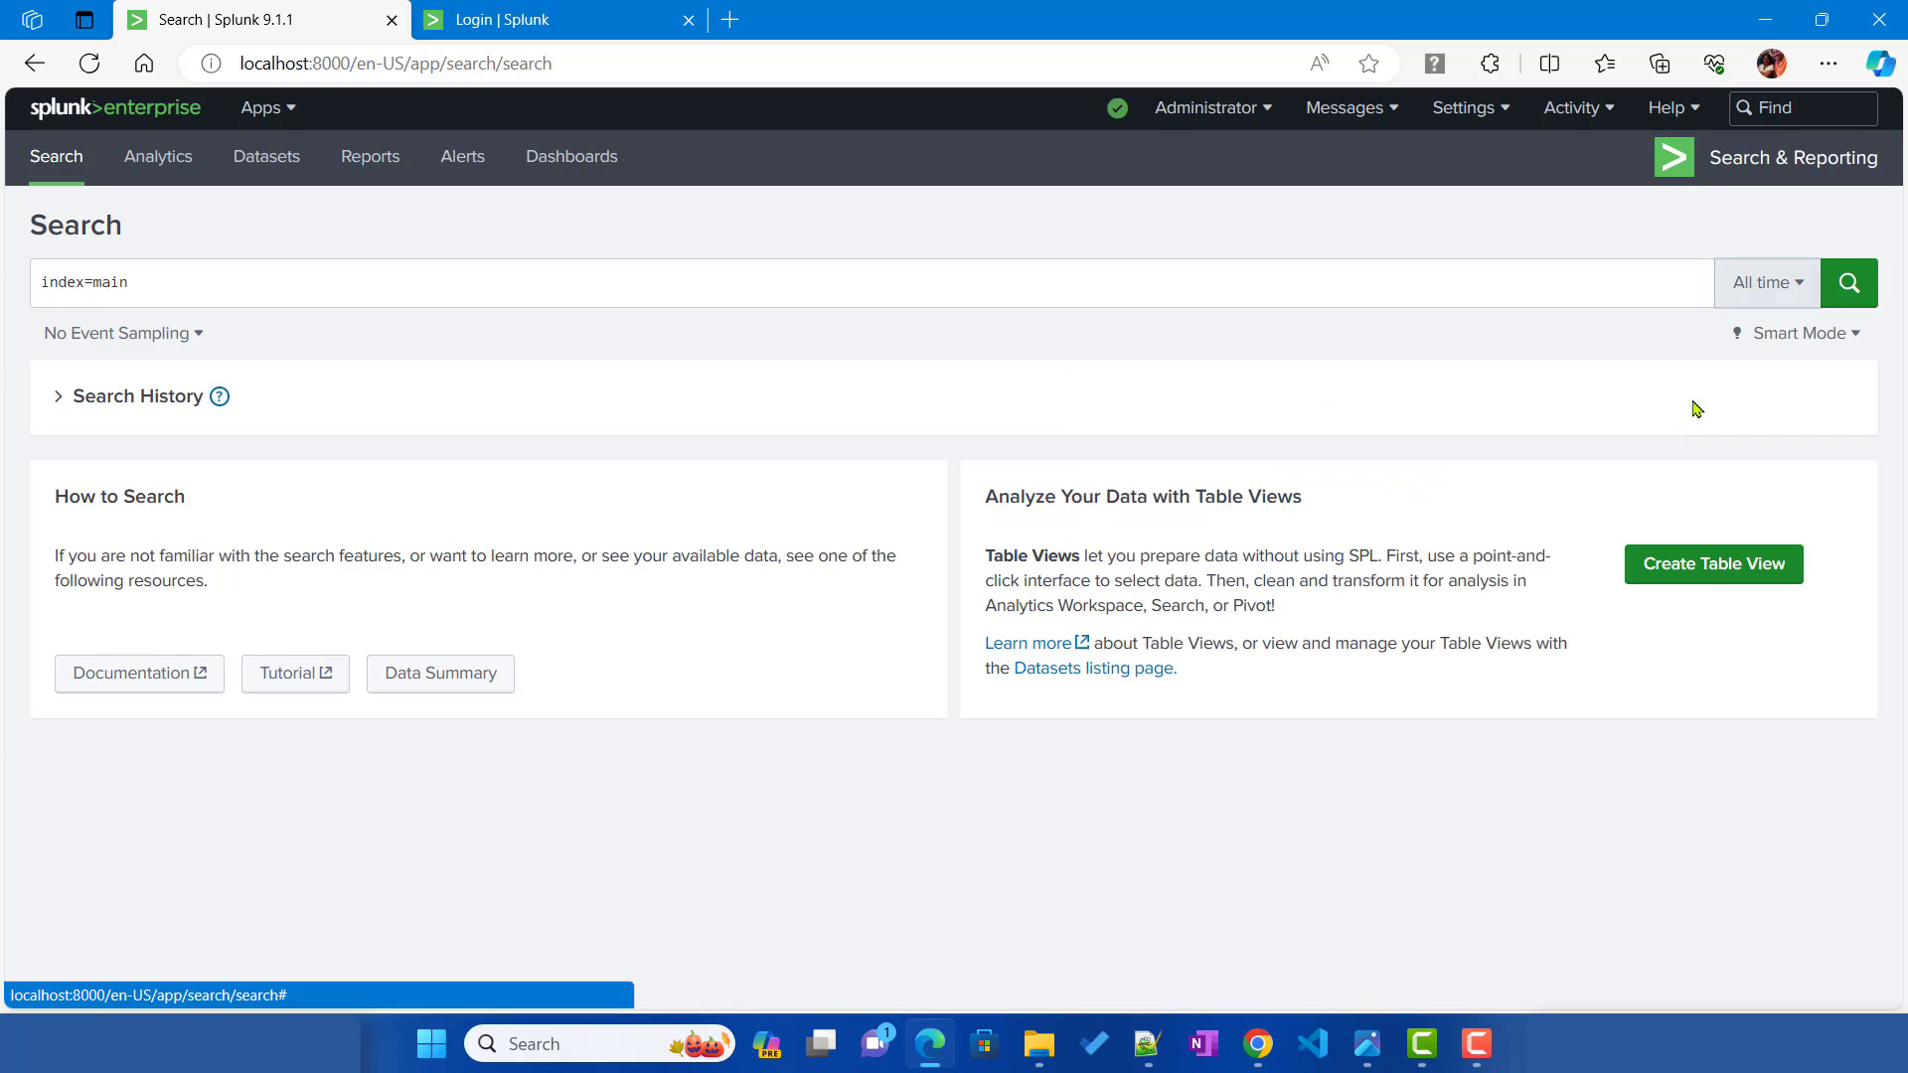
pyautogui.click(1850, 297)
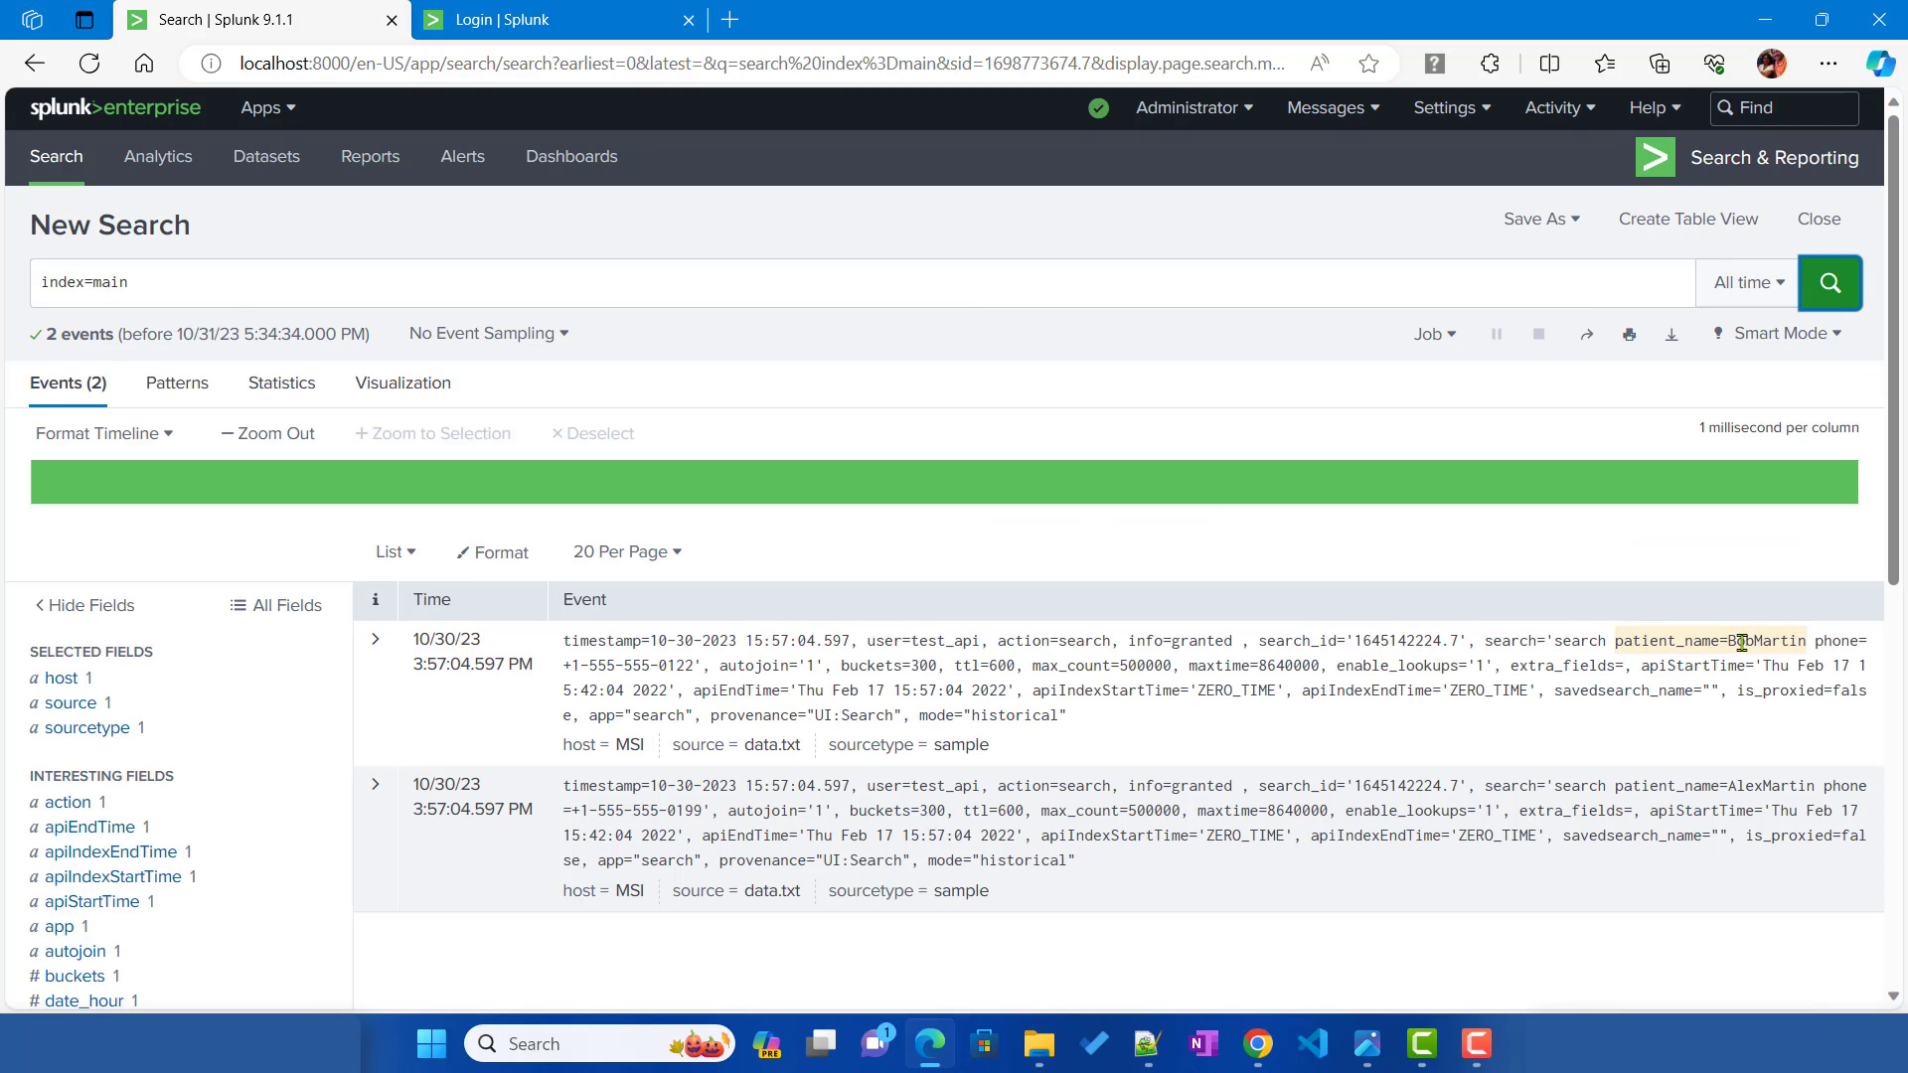
pyautogui.moveTo(1720, 641); pyautogui.dragTo(1680, 692)
pyautogui.moveTo(1444, 714); pyautogui.dragTo(702, 668)
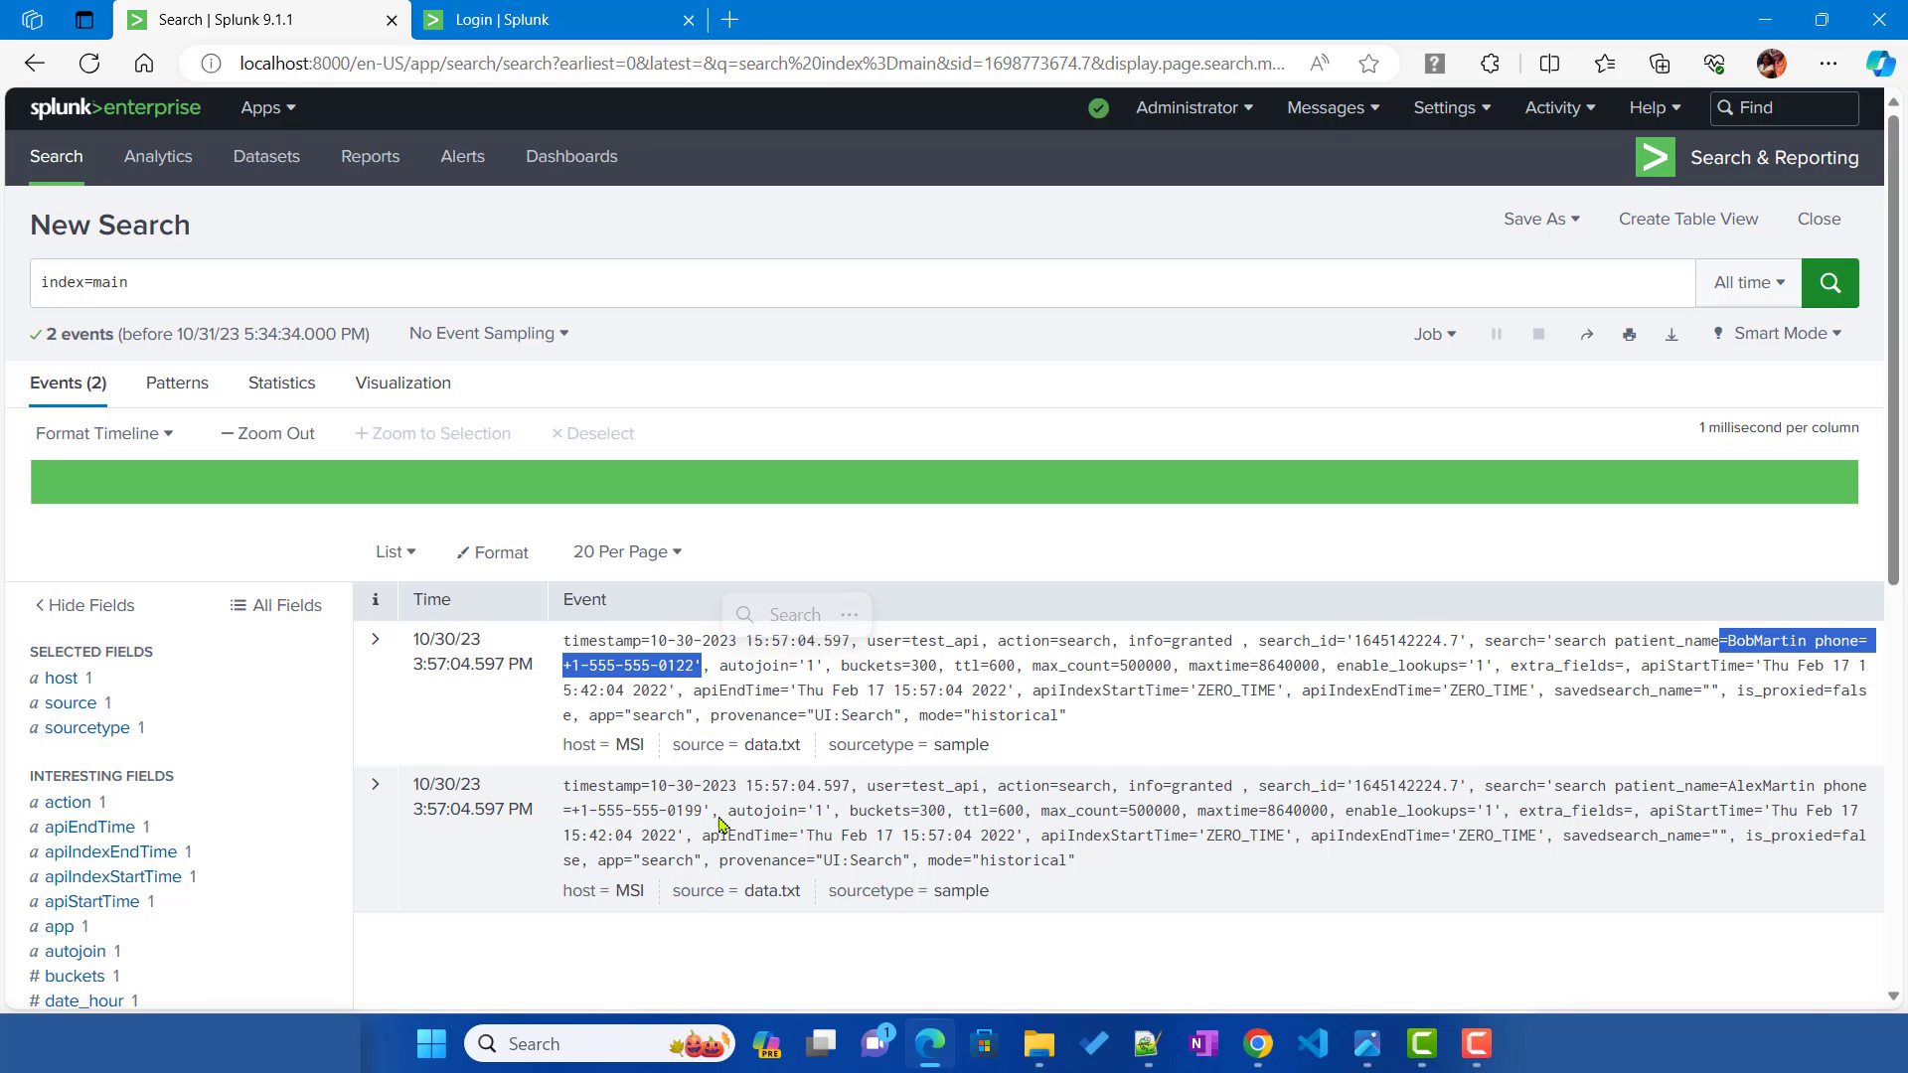
pyautogui.click(67, 686)
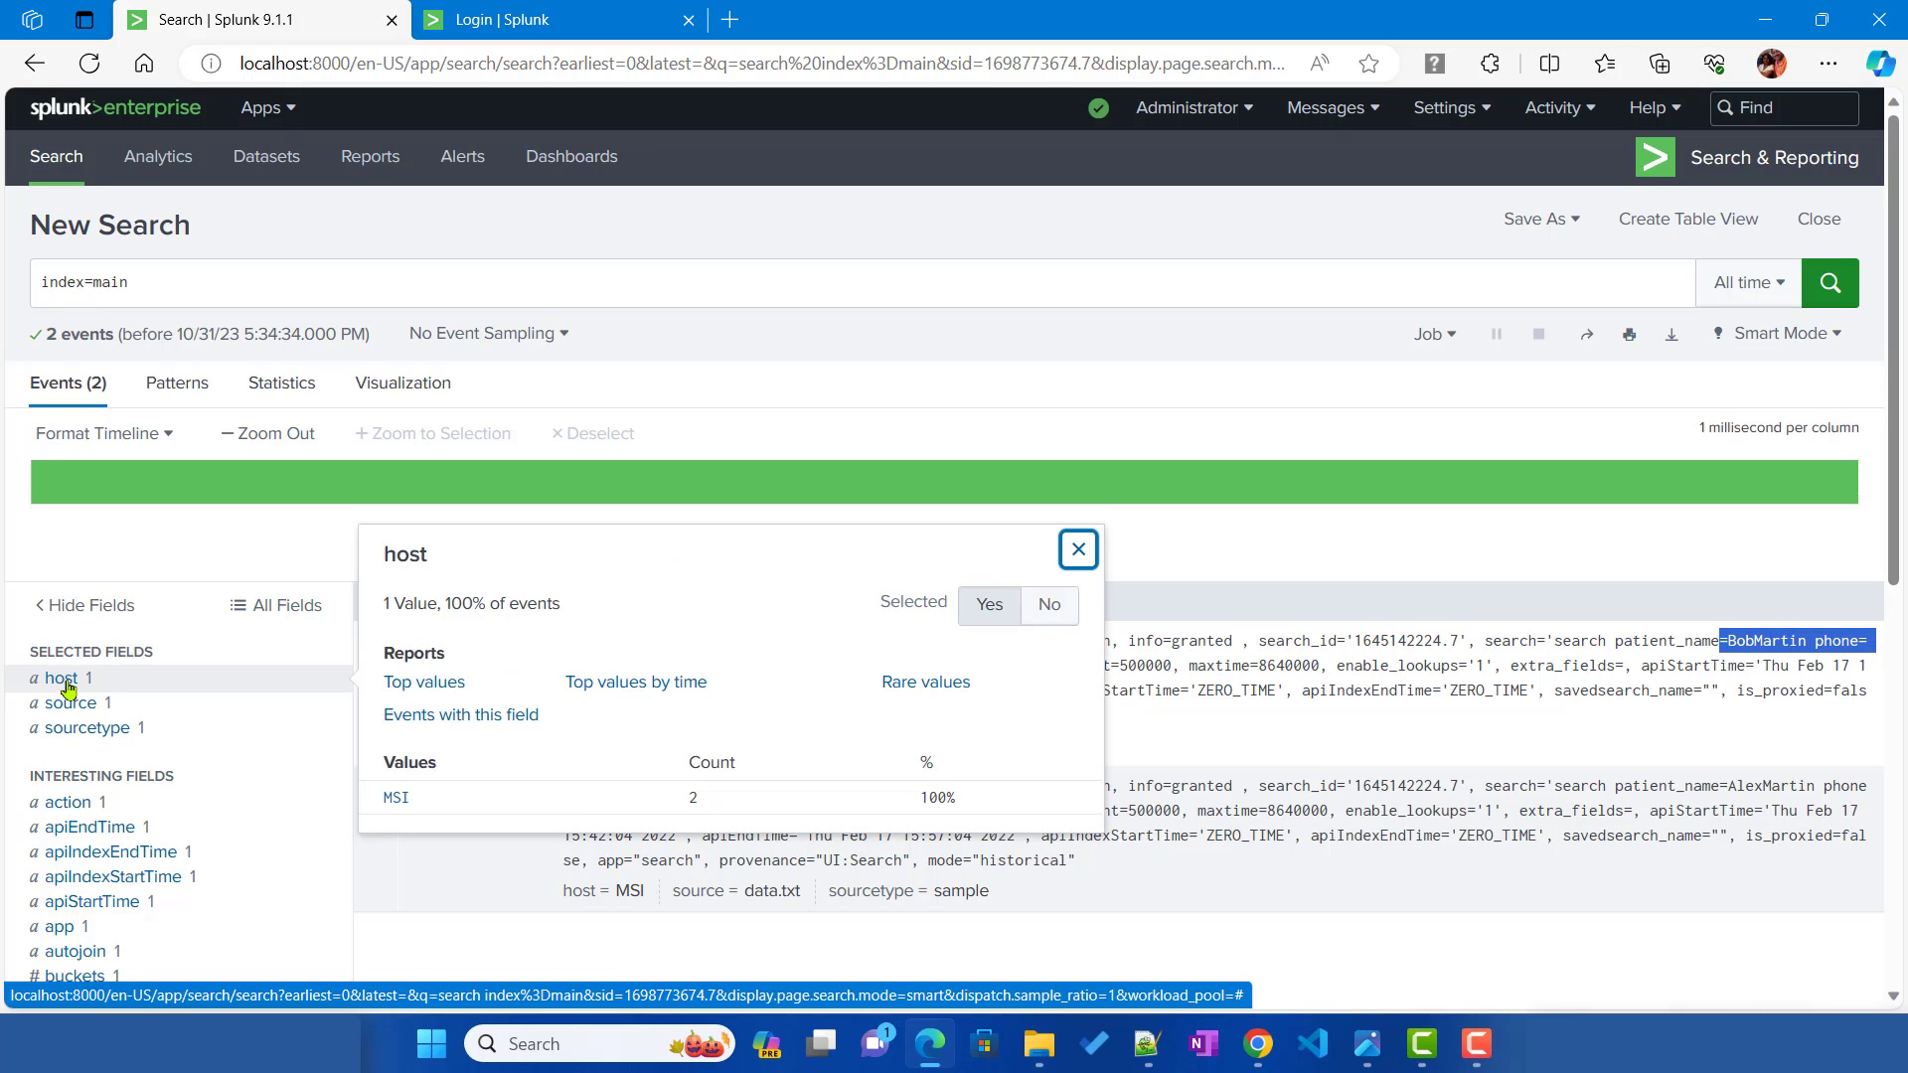
pyautogui.click(66, 686)
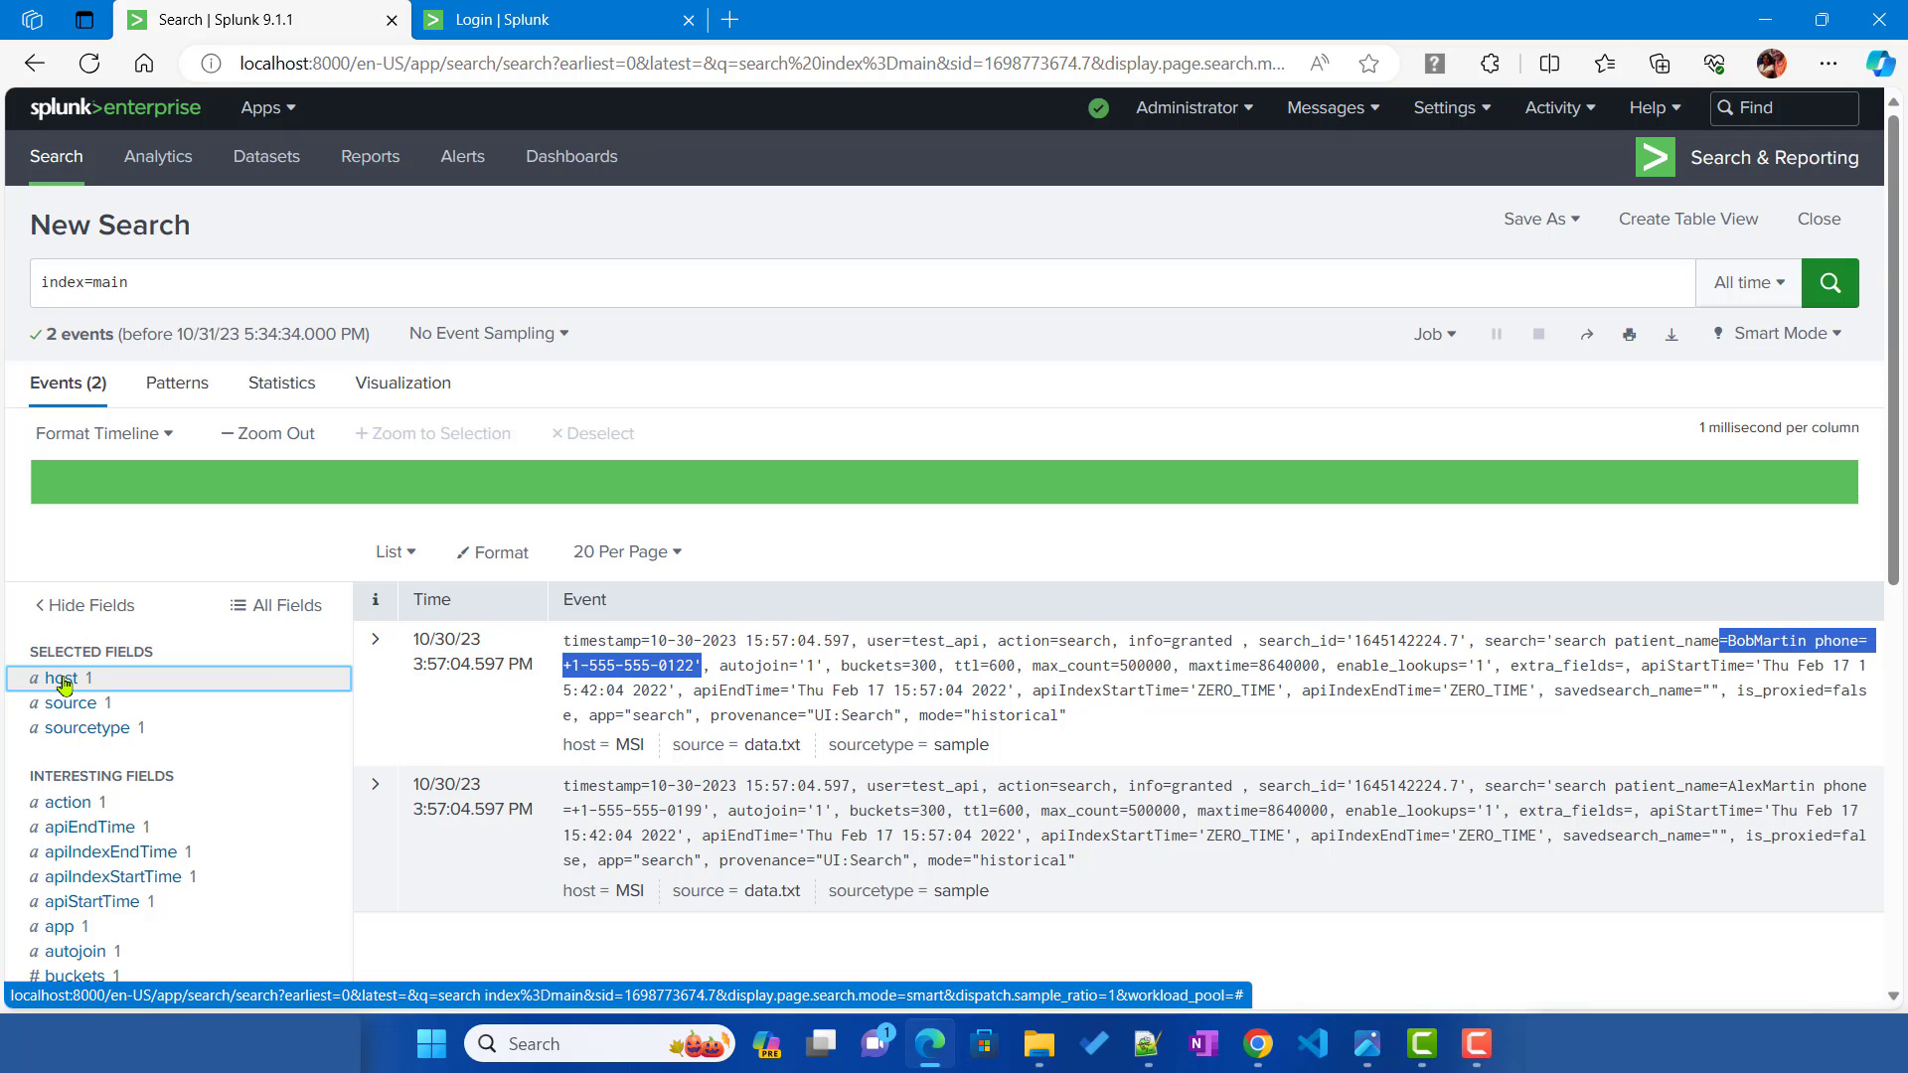
# Step: Sign in as restricted_user with the saved login and rerun the index=main search
pyautogui.click(1282, 1065)
pyautogui.click(890, 413)
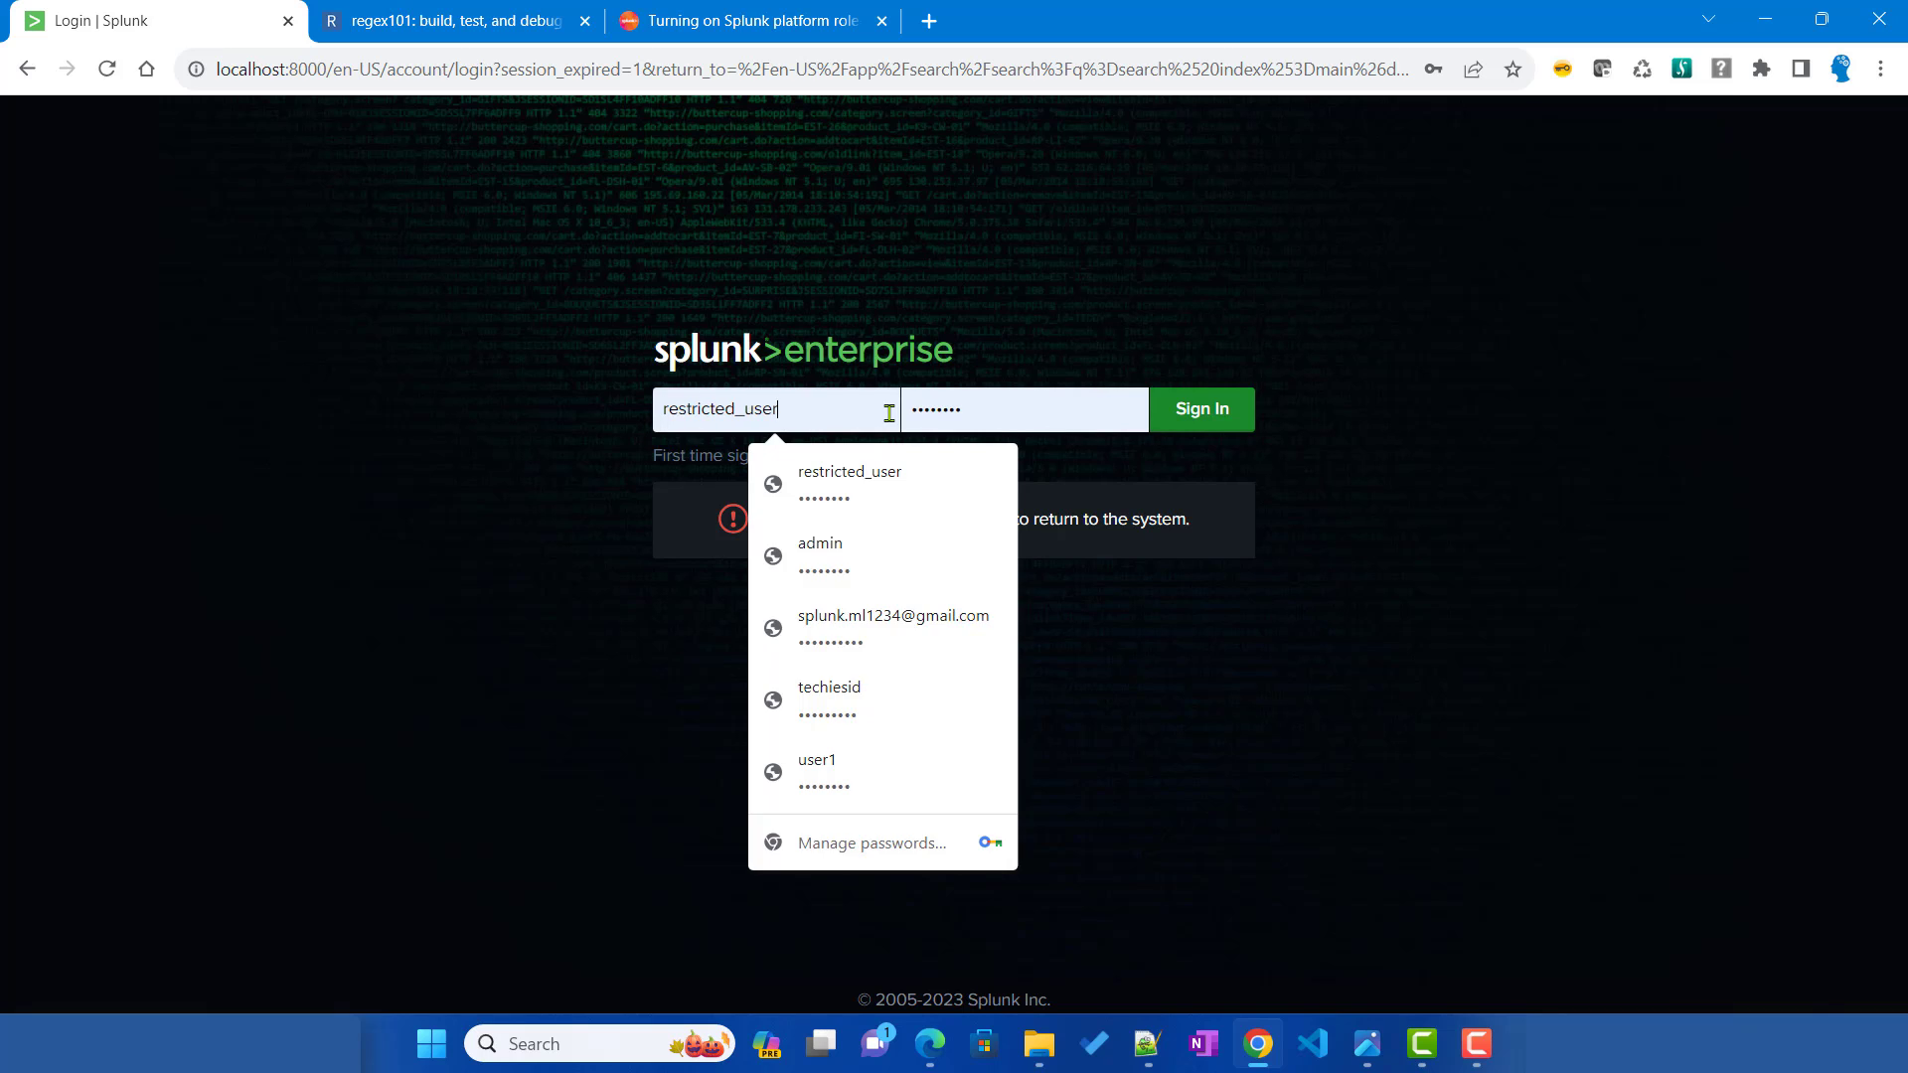
pyautogui.click(1199, 415)
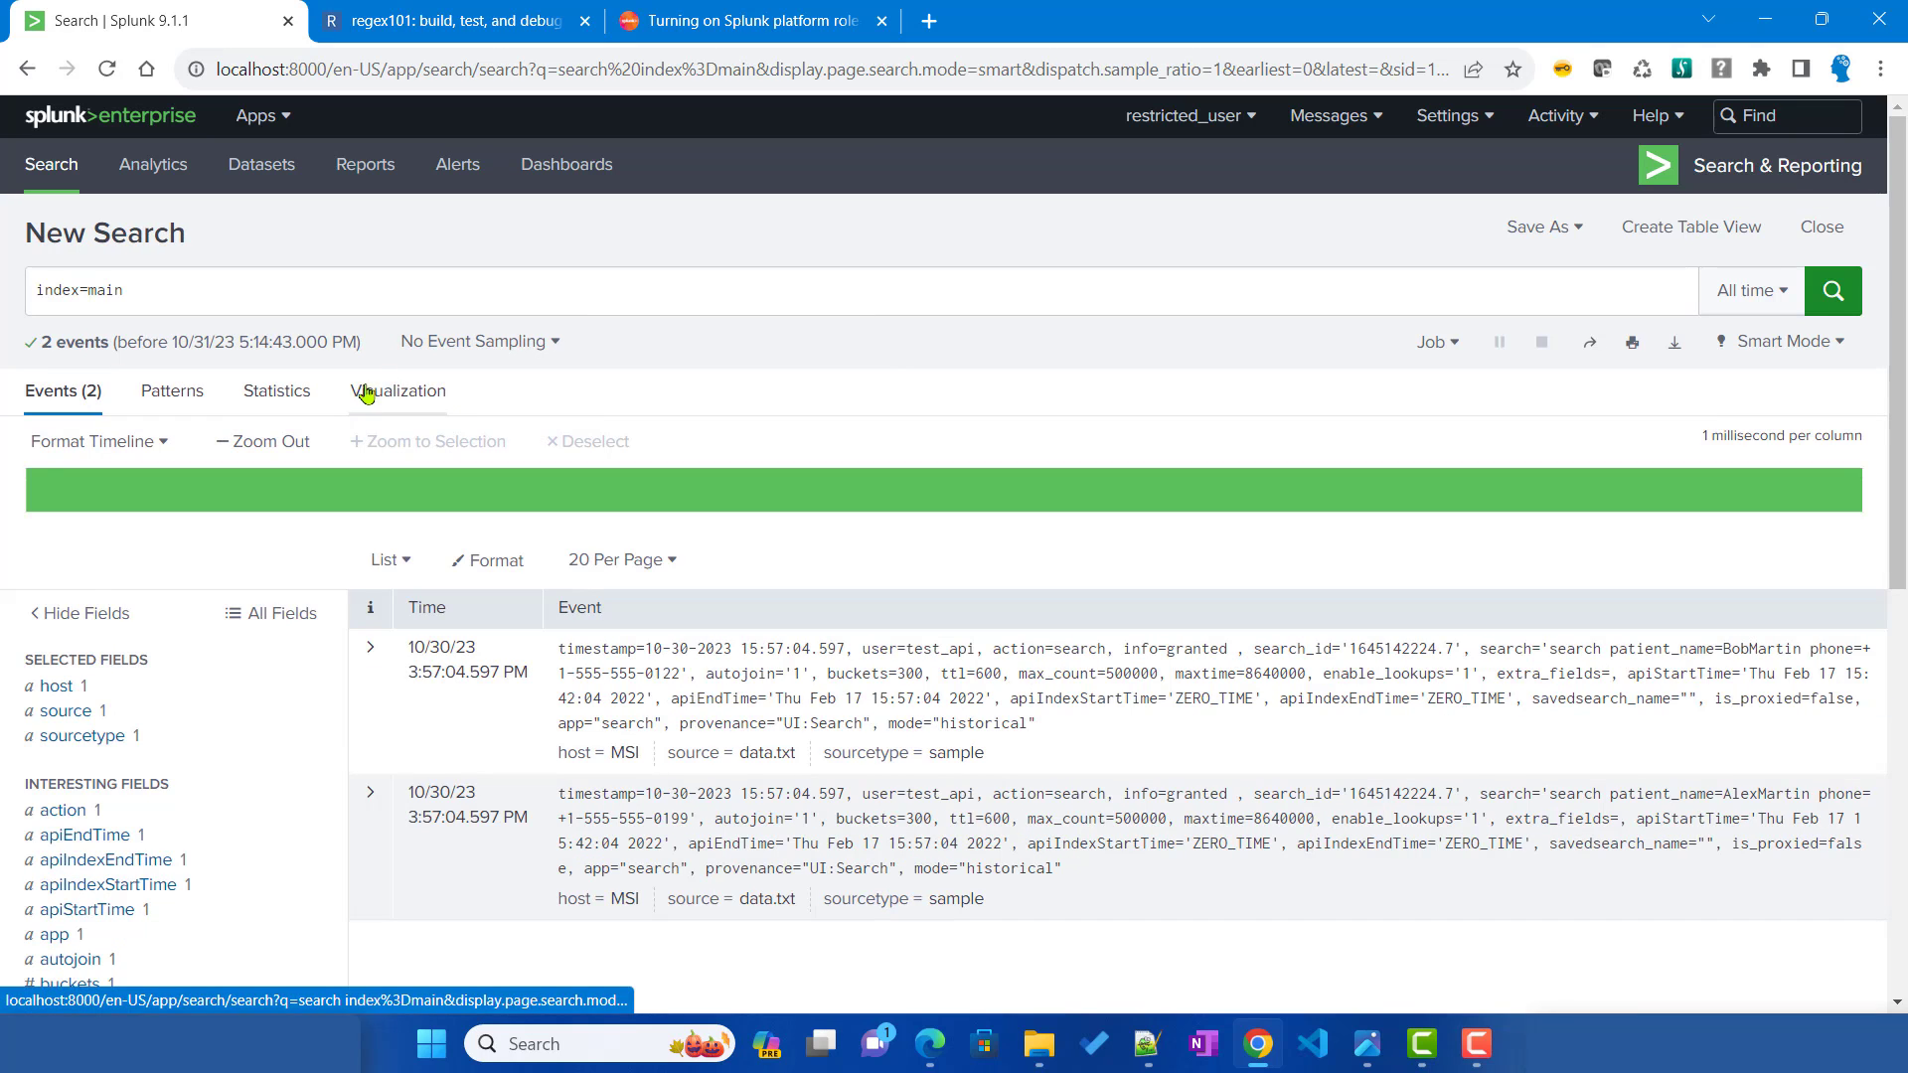
pyautogui.click(1834, 309)
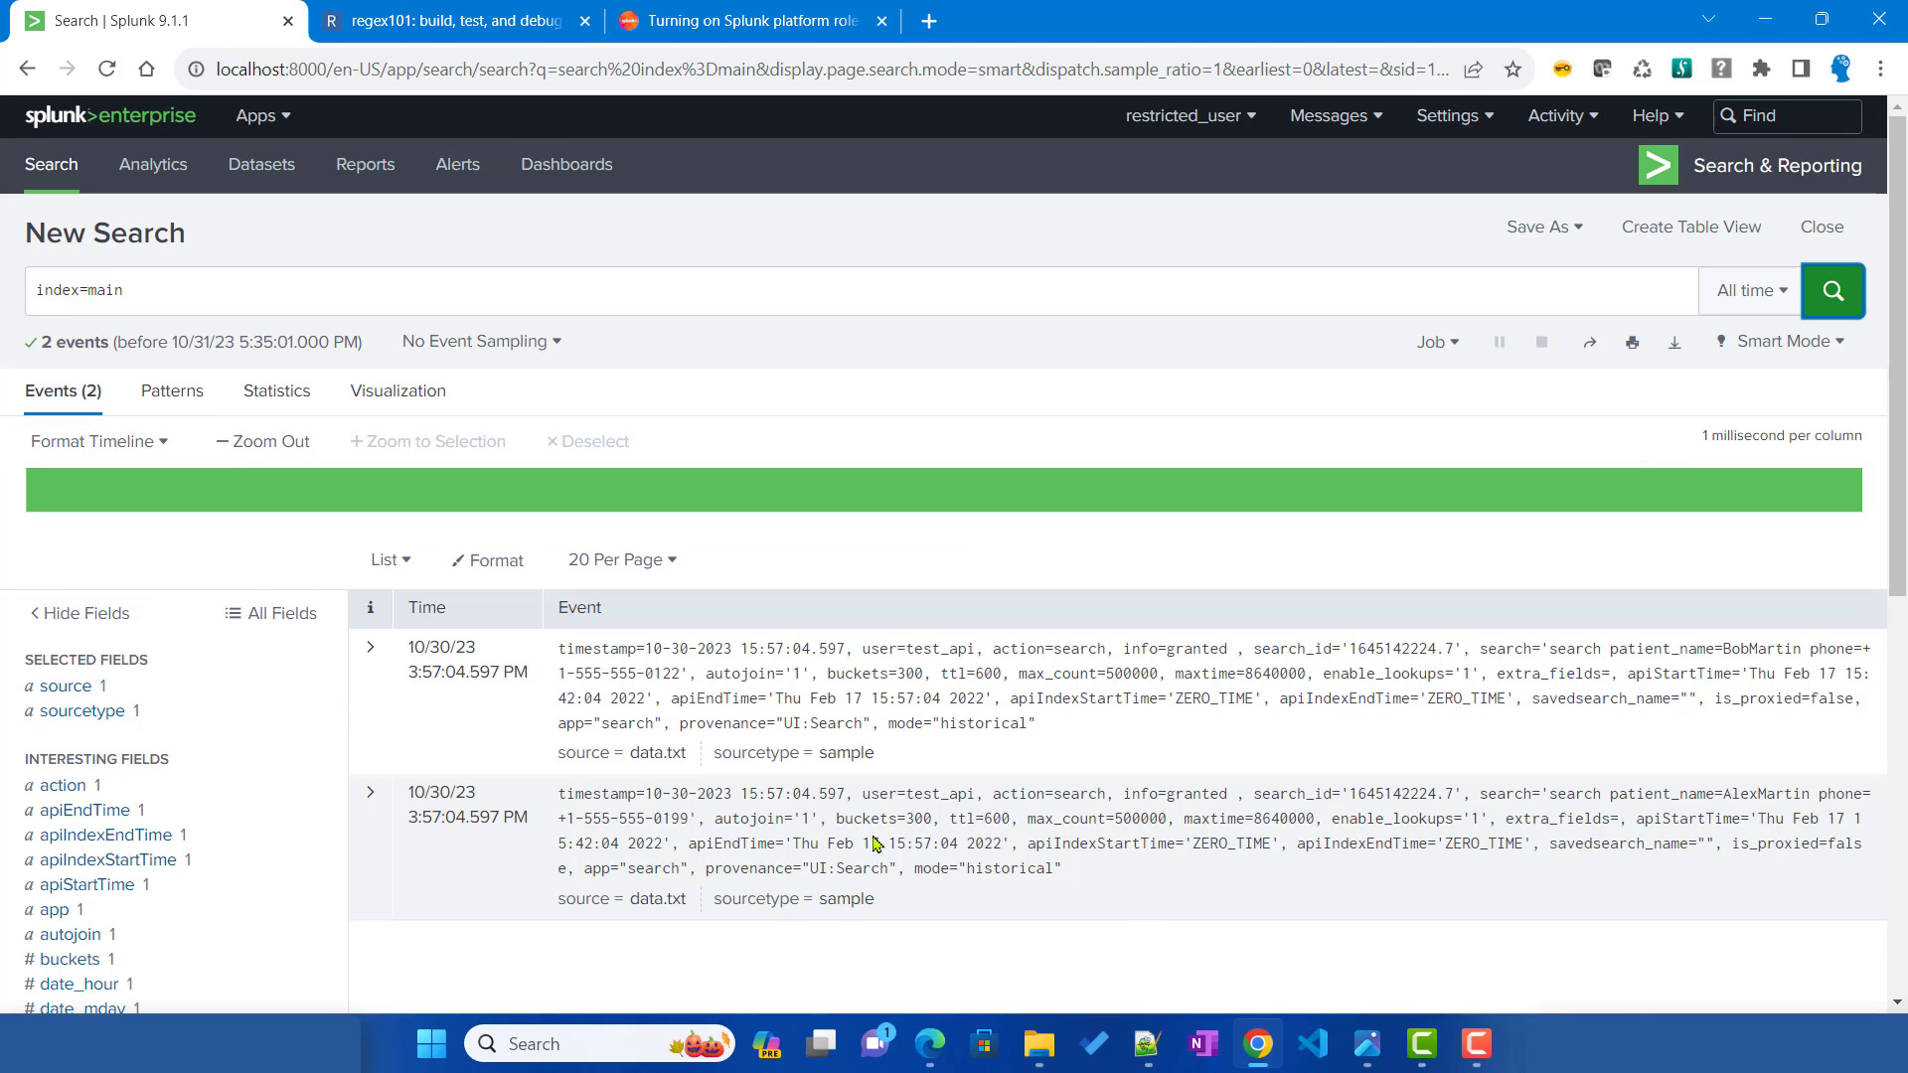
pyautogui.click(1143, 1046)
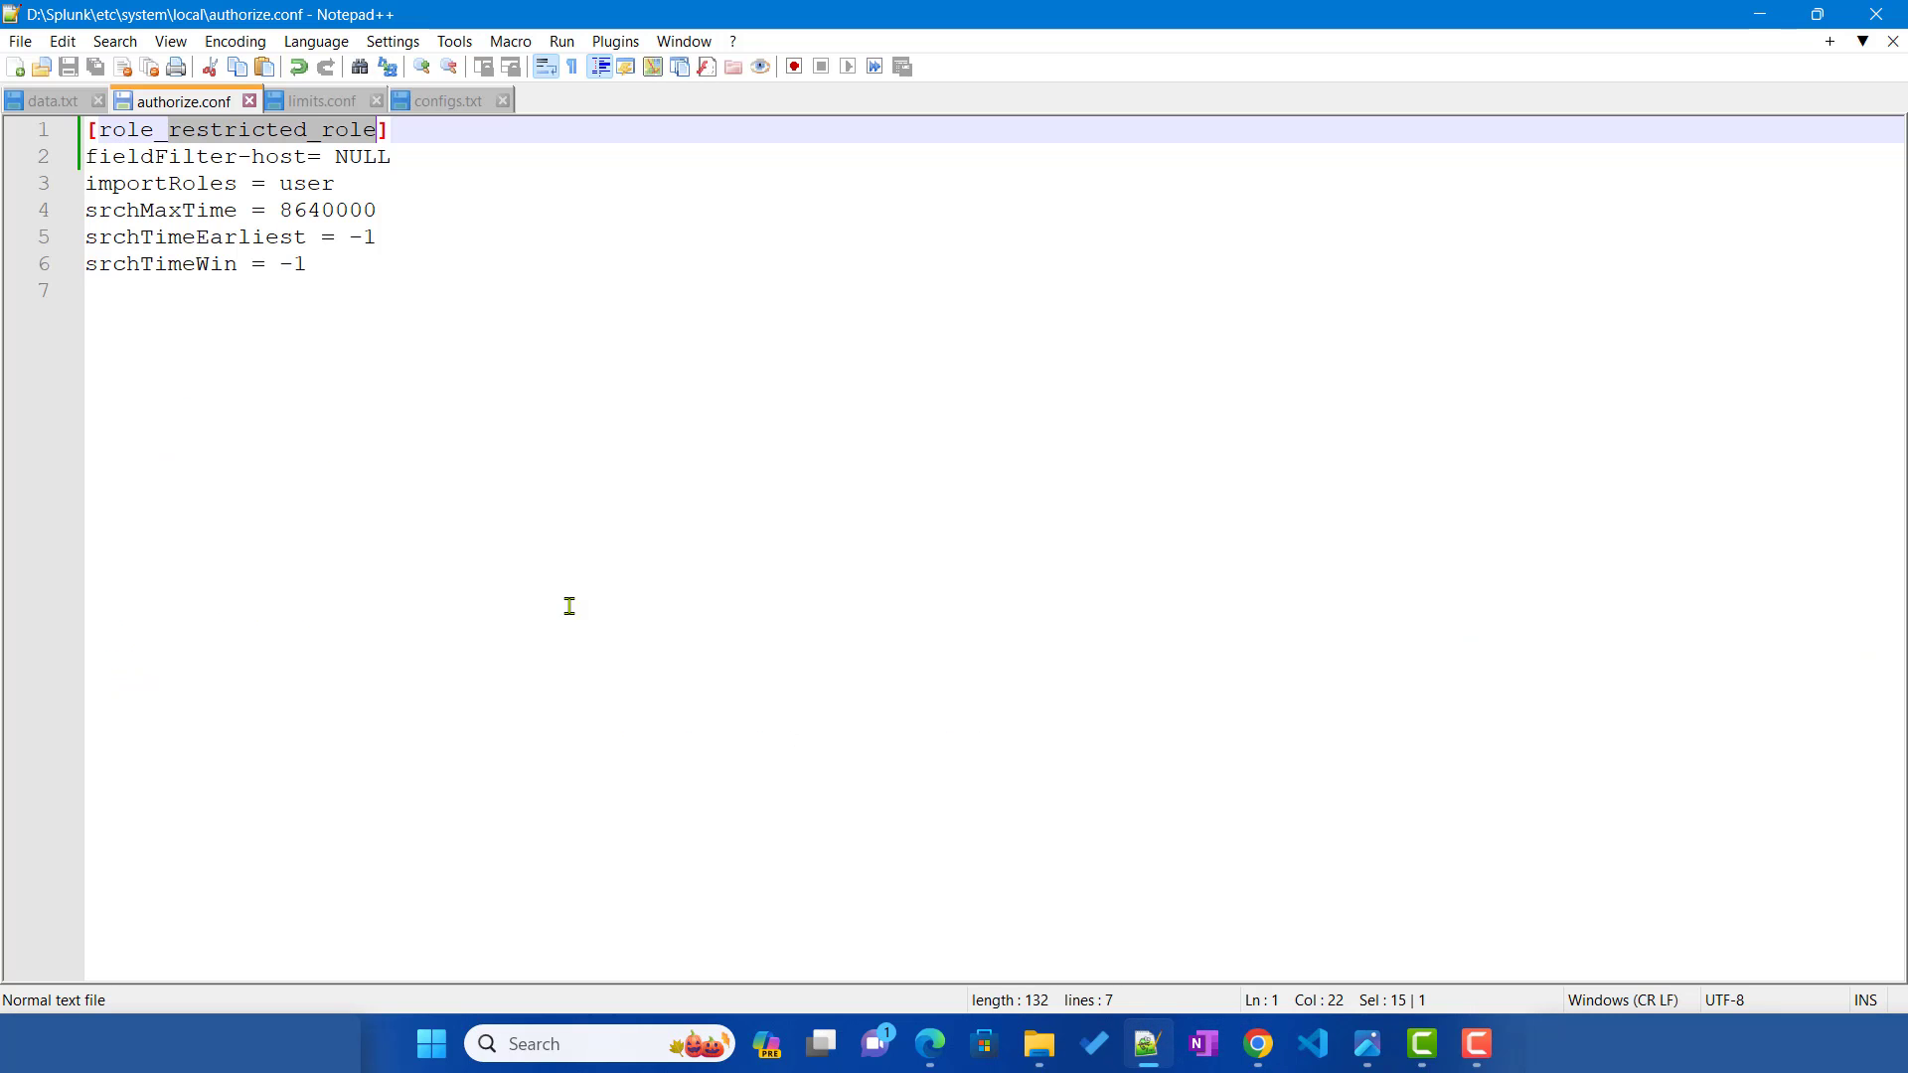
# Step: Change the fieldFilter-host value from NULL to XXXXX and save authorize.conf
pyautogui.doubleClick(107, 157)
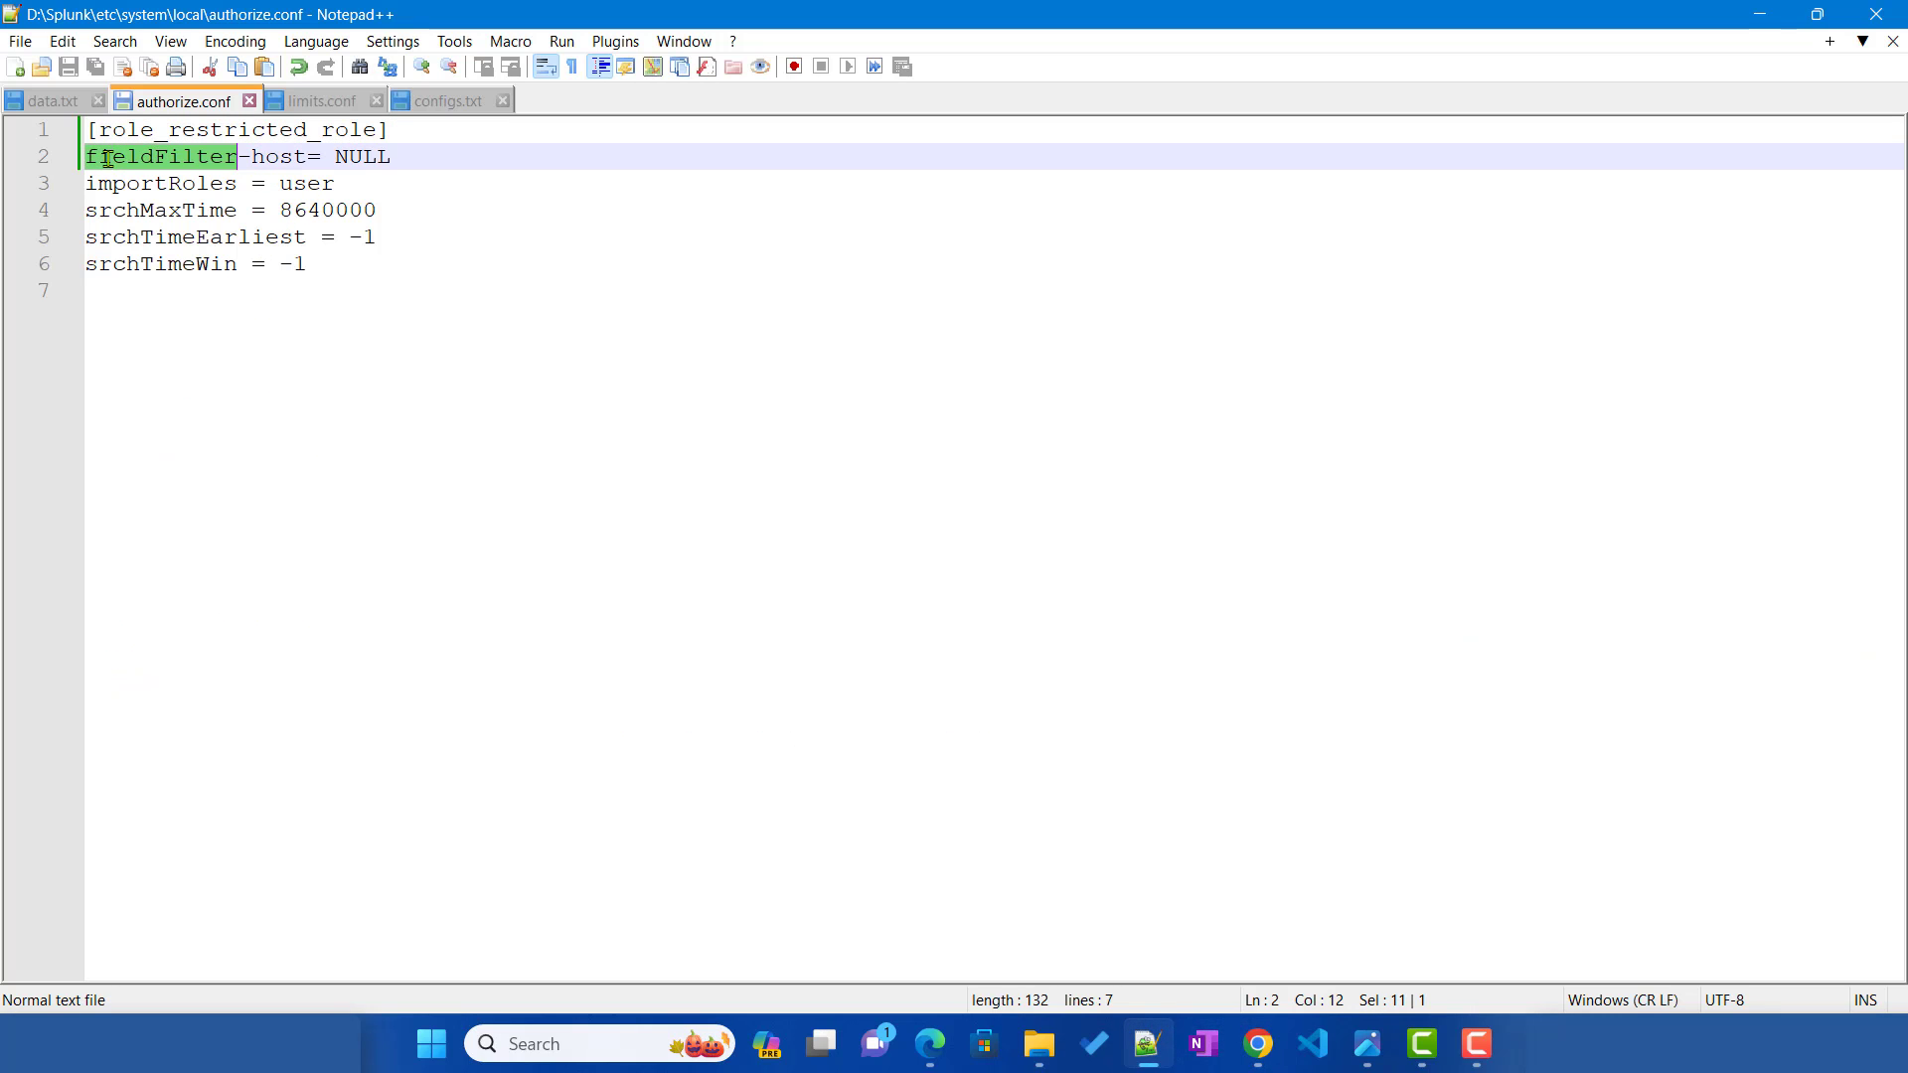
pyautogui.doubleClick(276, 156)
pyautogui.doubleClick(364, 157)
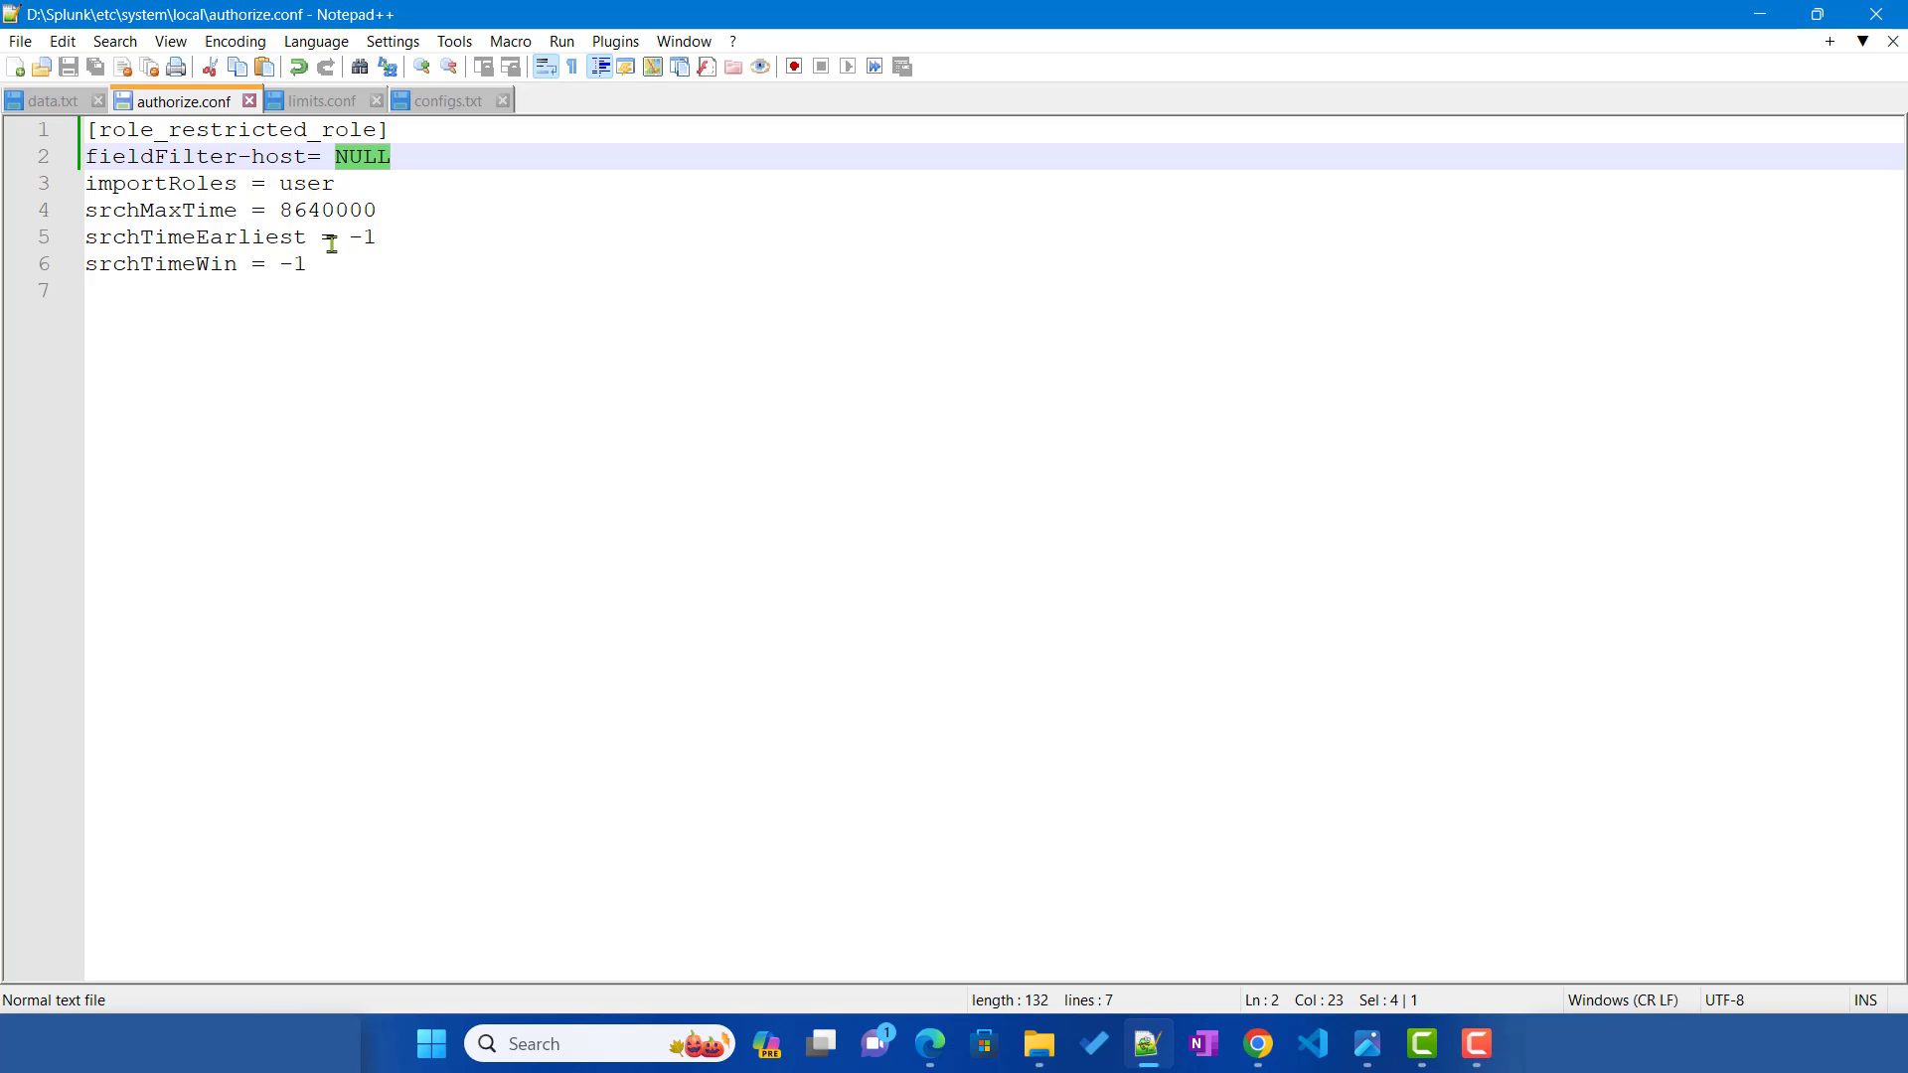
pyautogui.write('XXXXX')
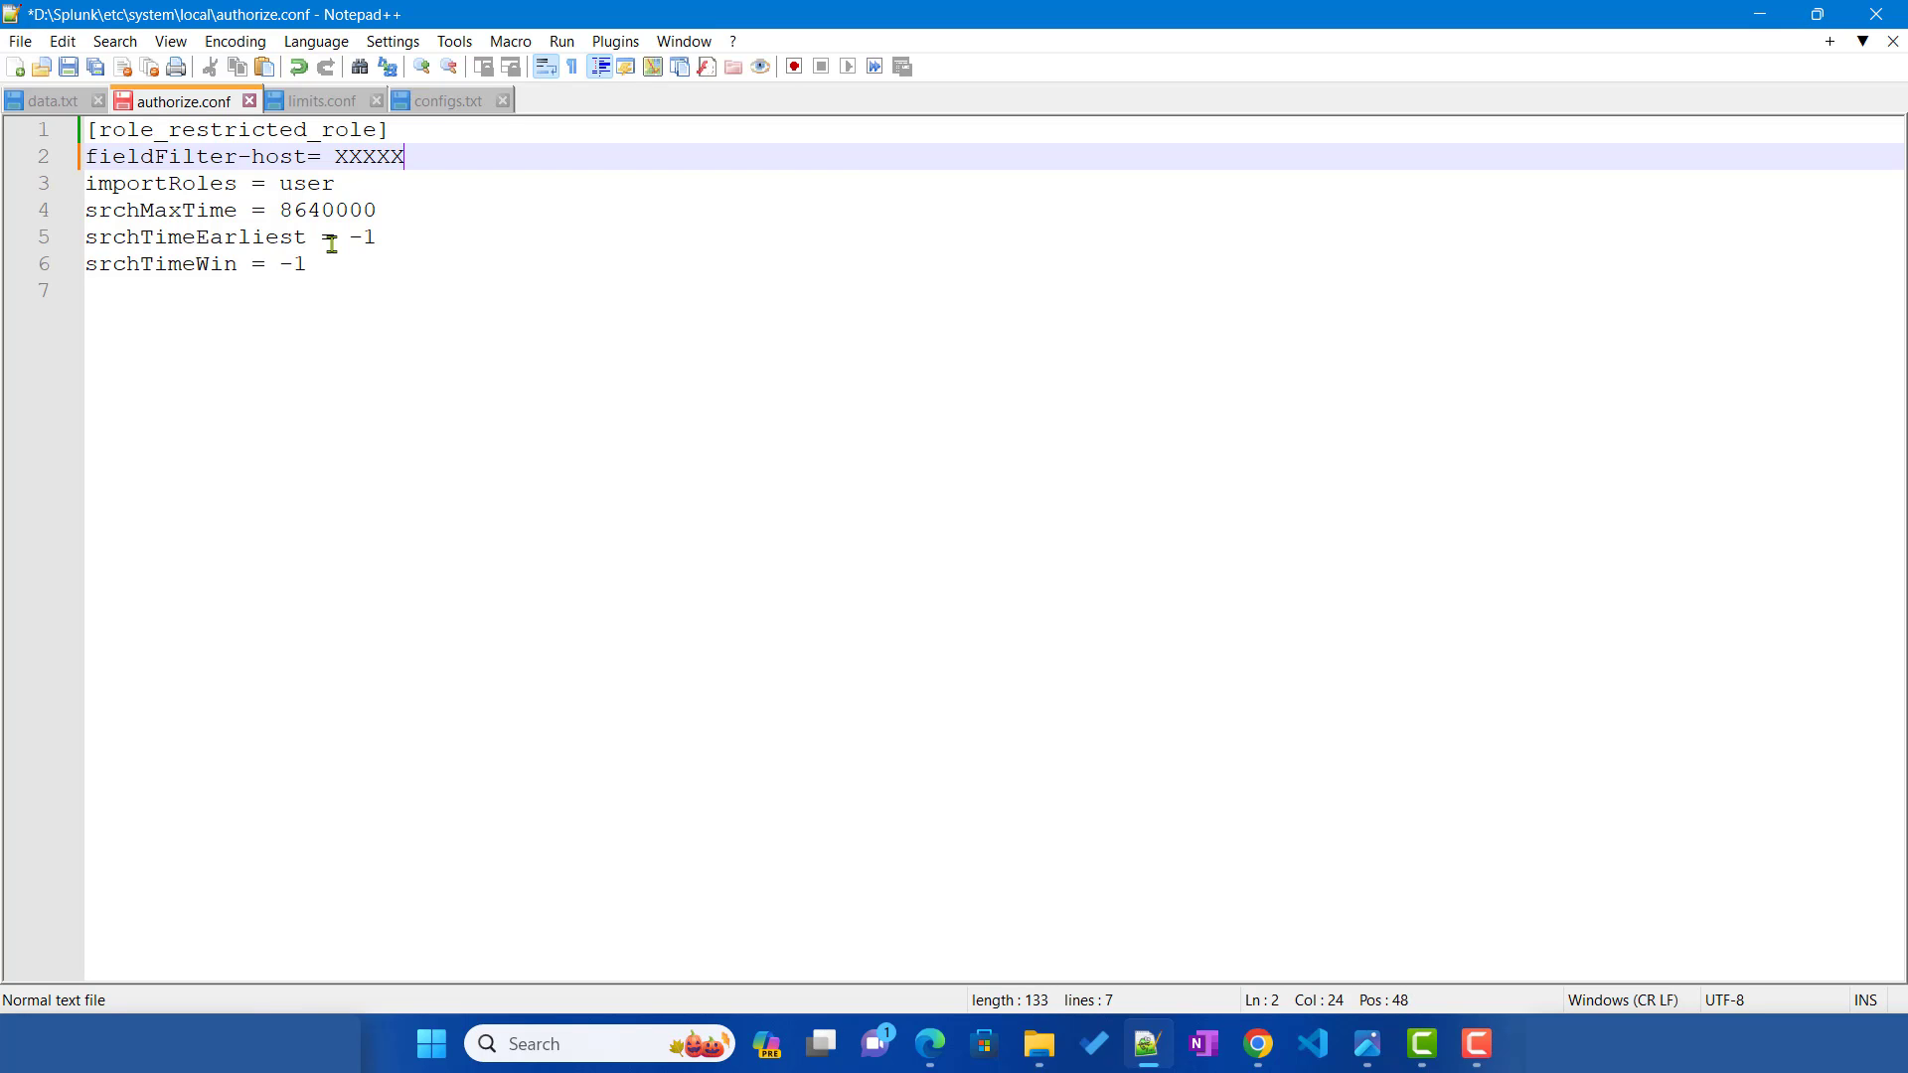
pyautogui.hotkey('ctrl', 's')
pyautogui.click(929, 1046)
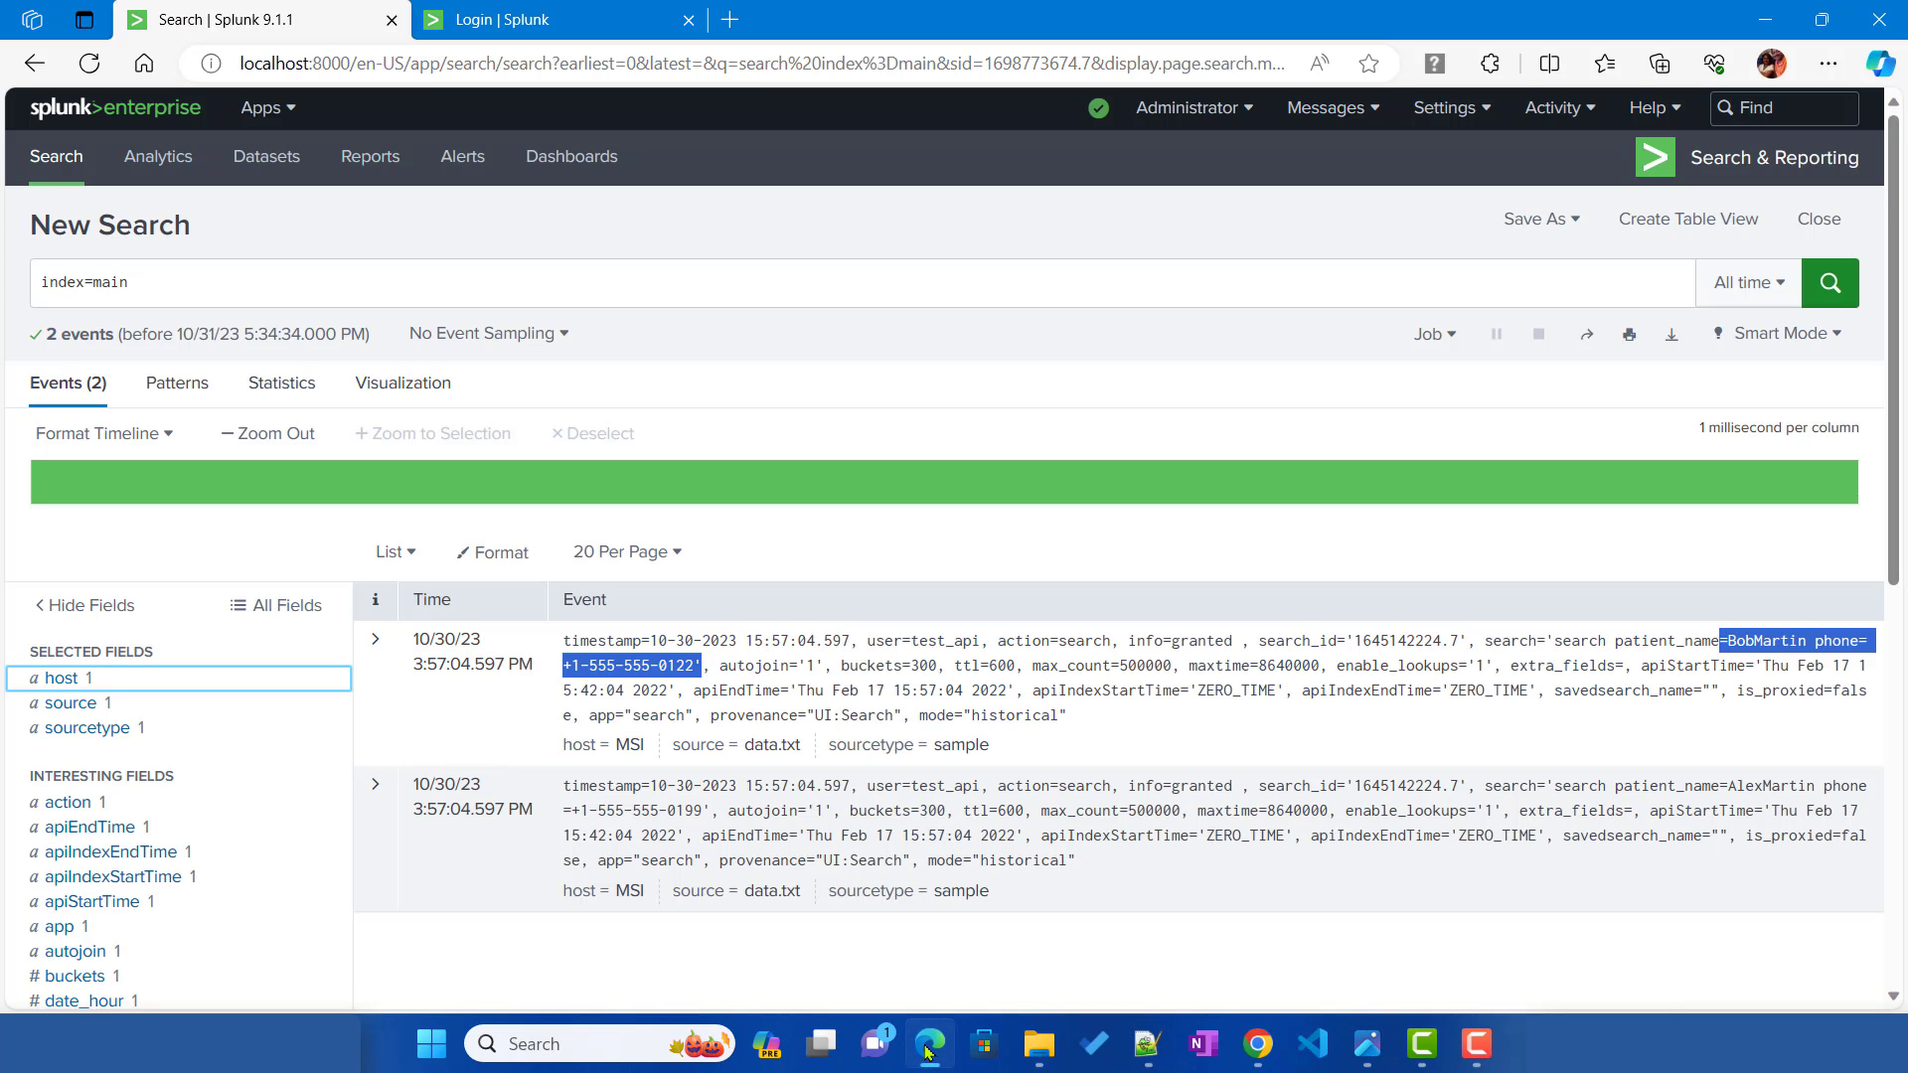
# Step: Close the leftover Login tab, restart Splunk from Server controls, and check the host values
pyautogui.click(688, 20)
pyautogui.click(1447, 111)
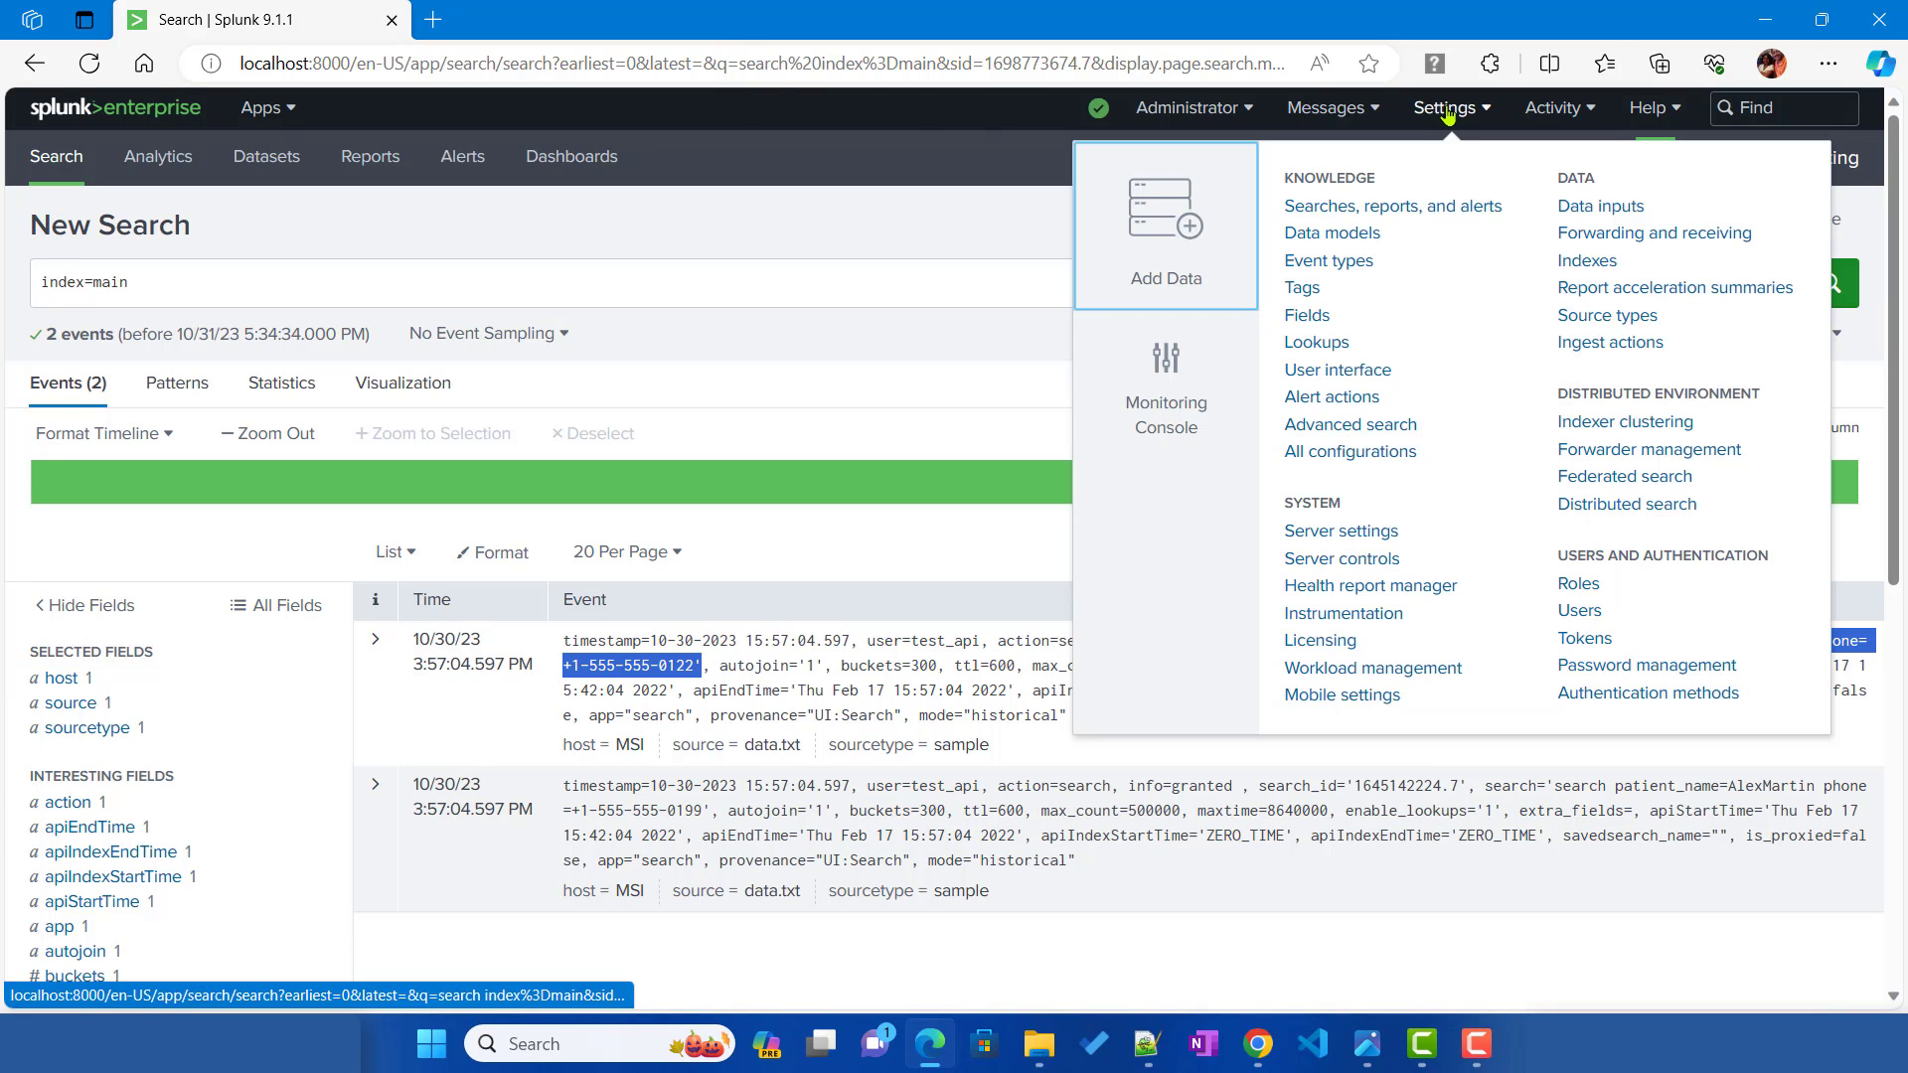
pyautogui.click(1345, 561)
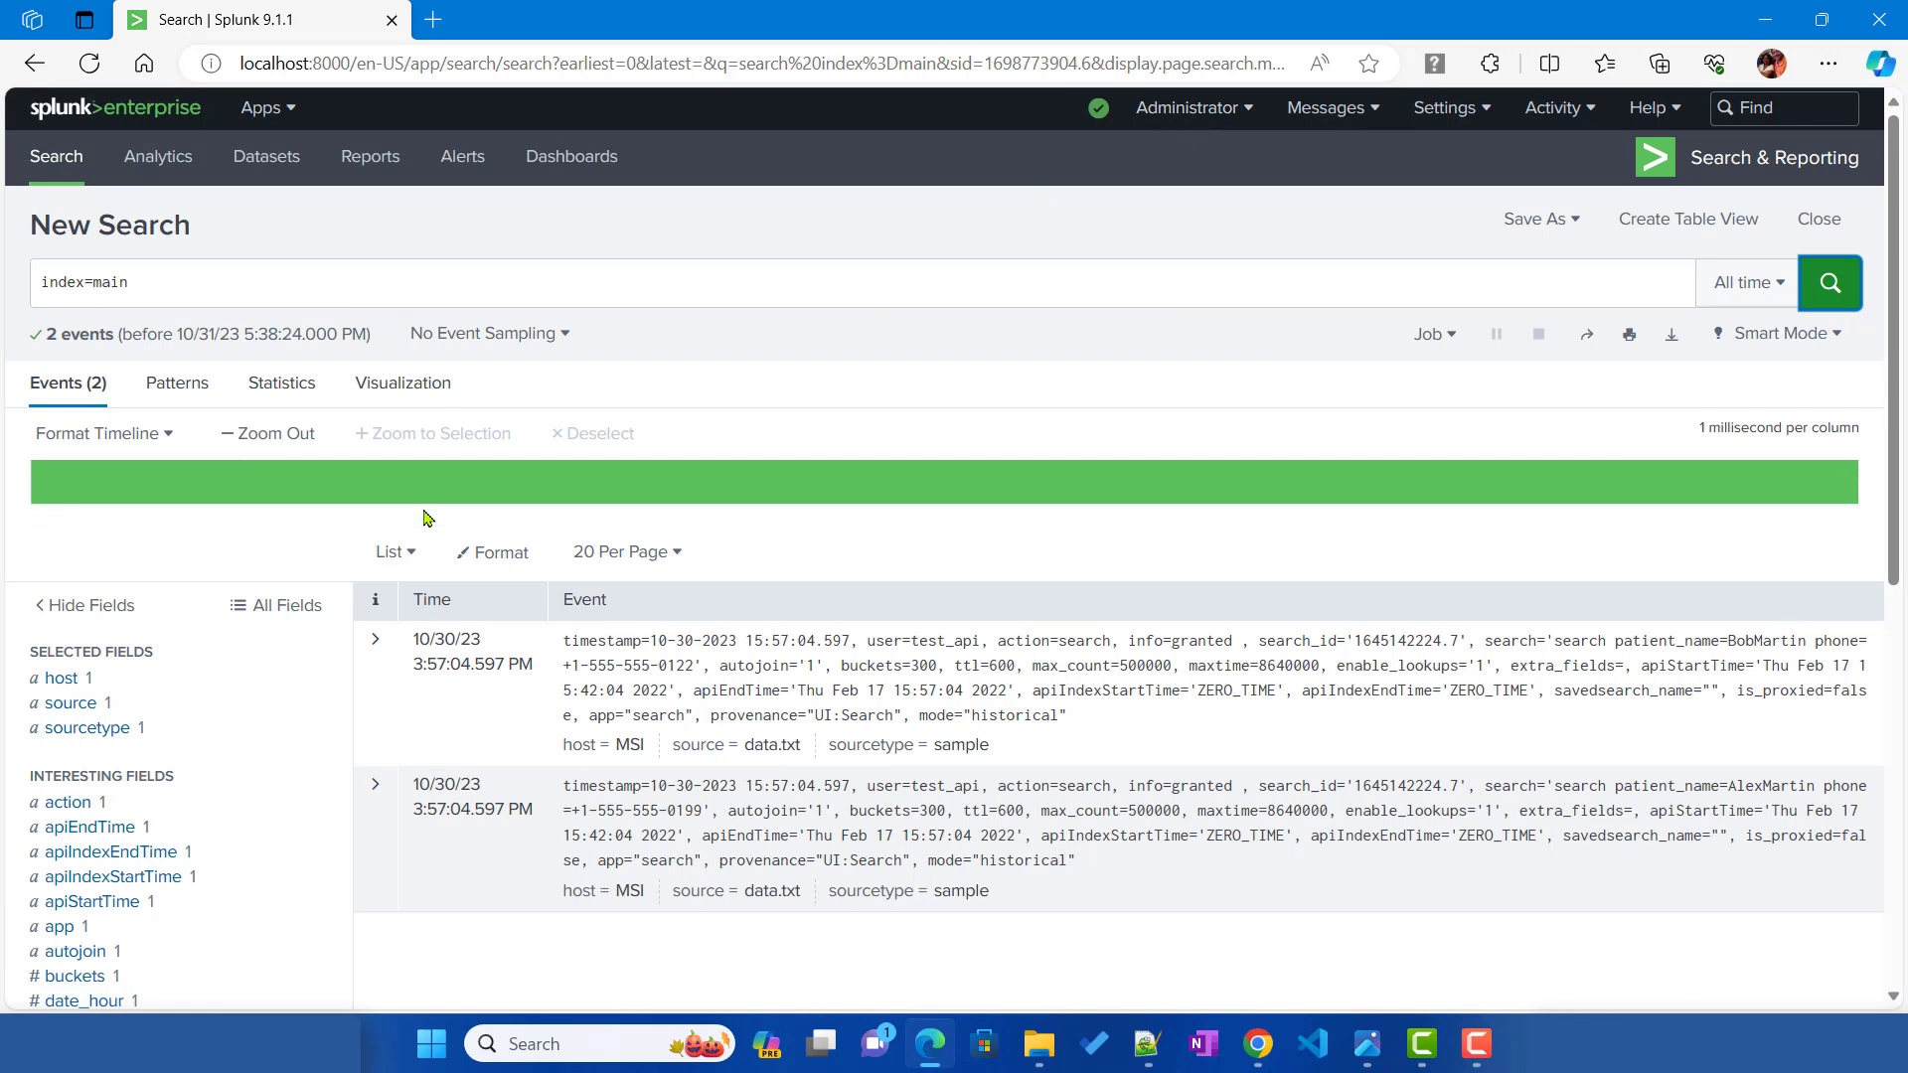
pyautogui.click(70, 684)
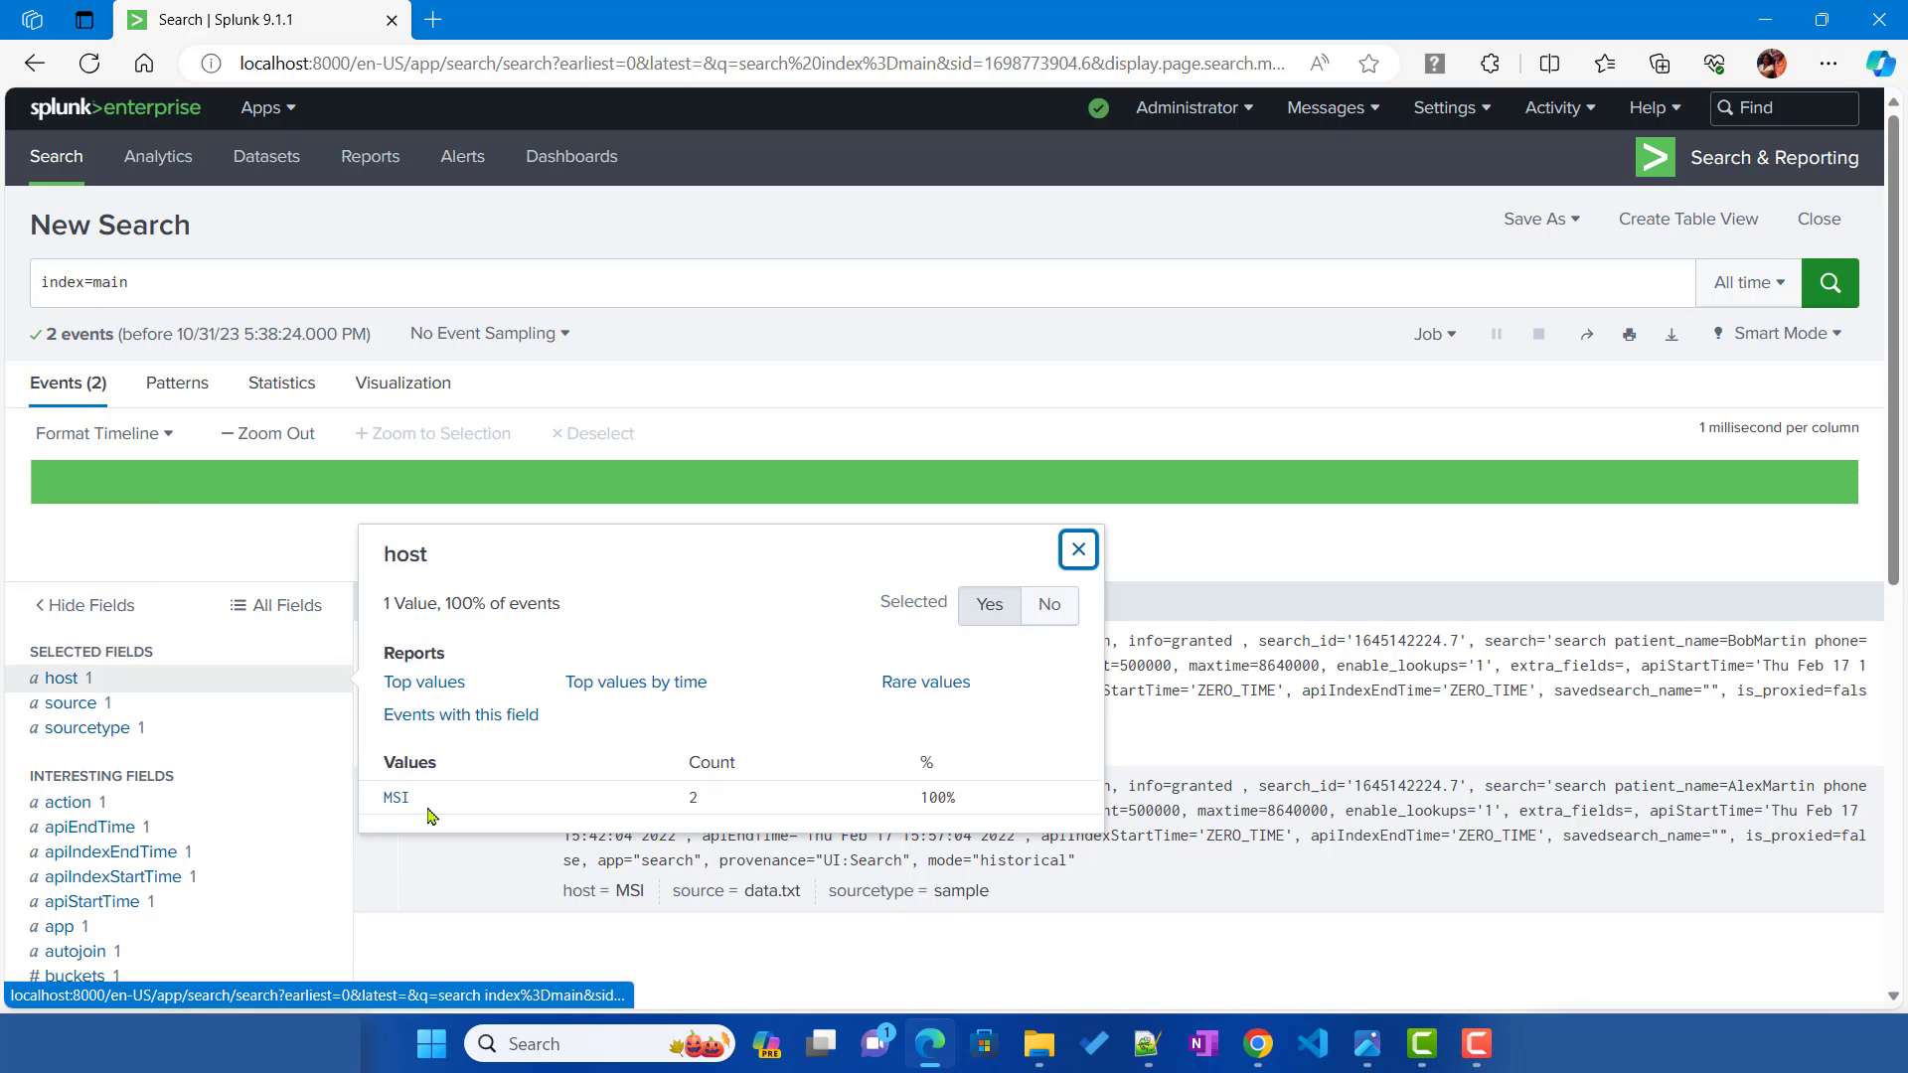
pyautogui.click(574, 276)
# Step: As restricted_user, open the host field summary and confirm both events show XXXXX
pyautogui.click(1257, 1051)
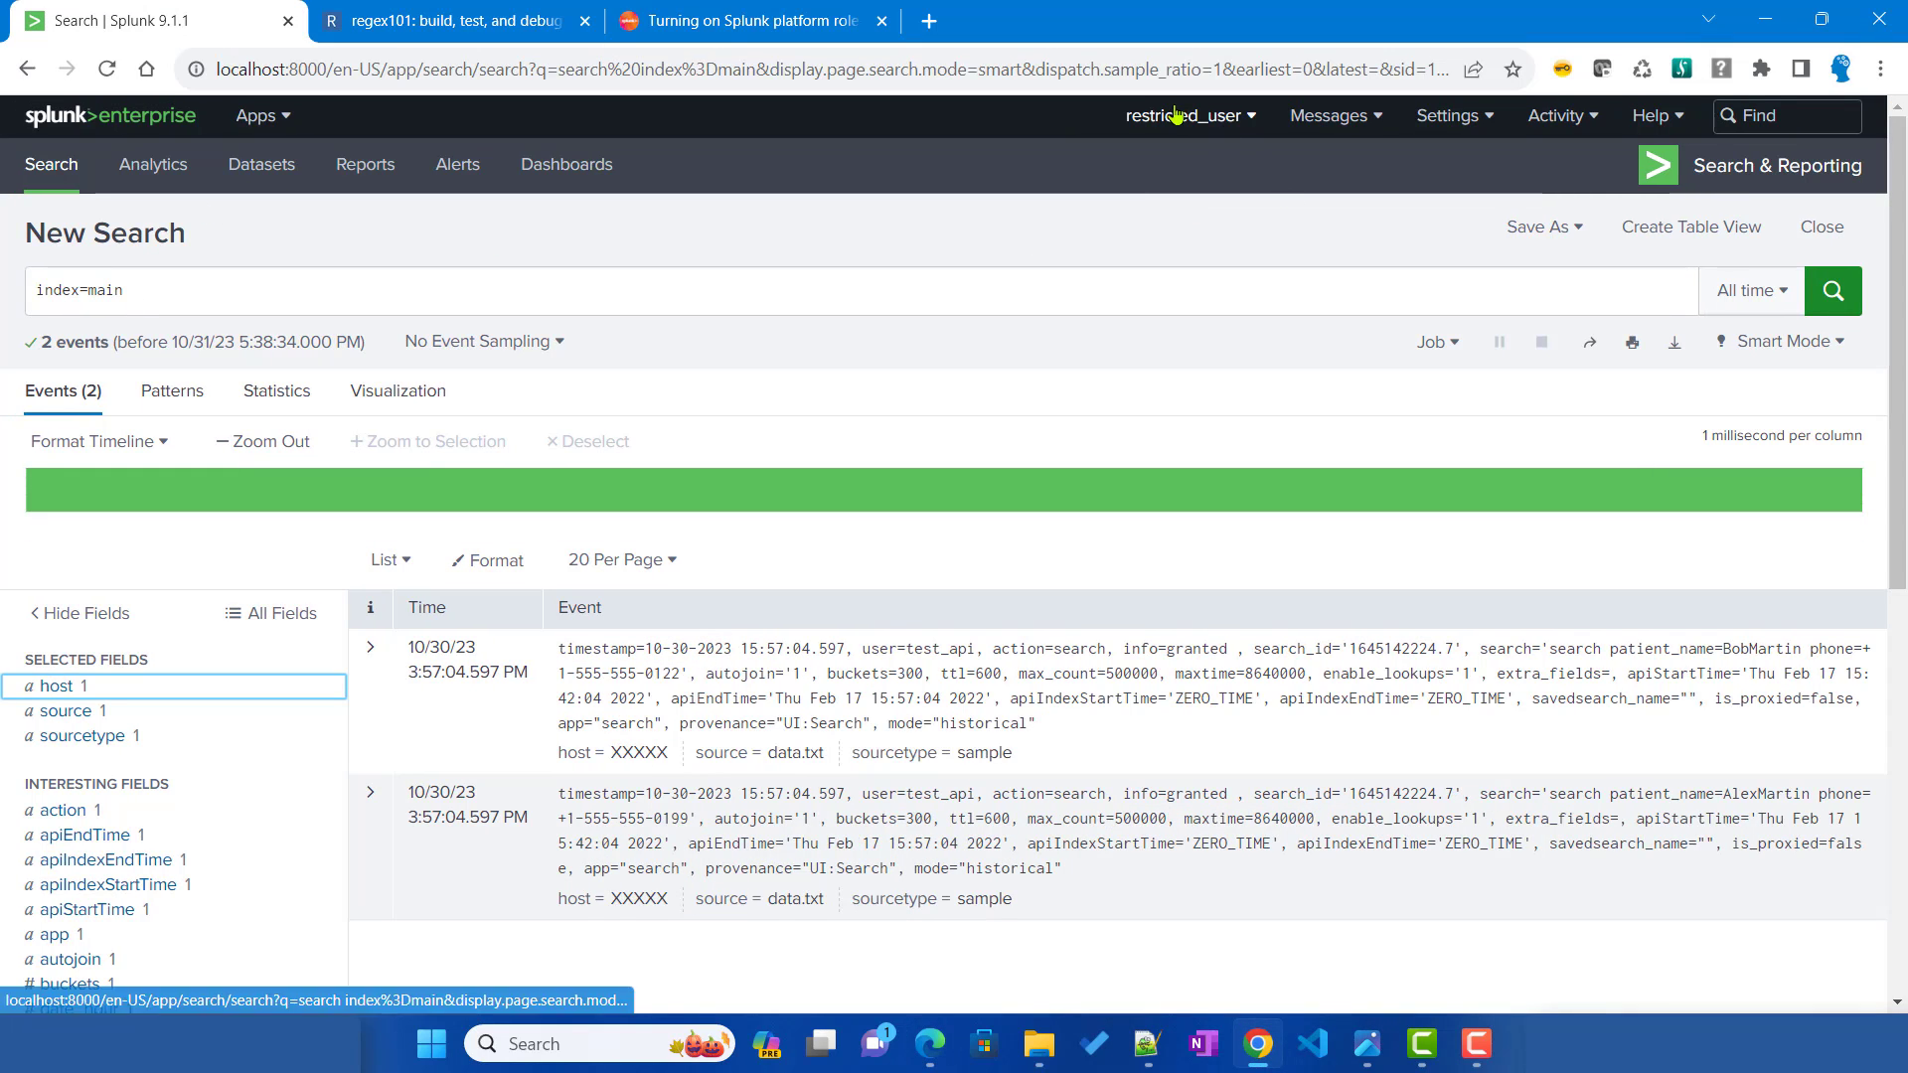
pyautogui.click(66, 696)
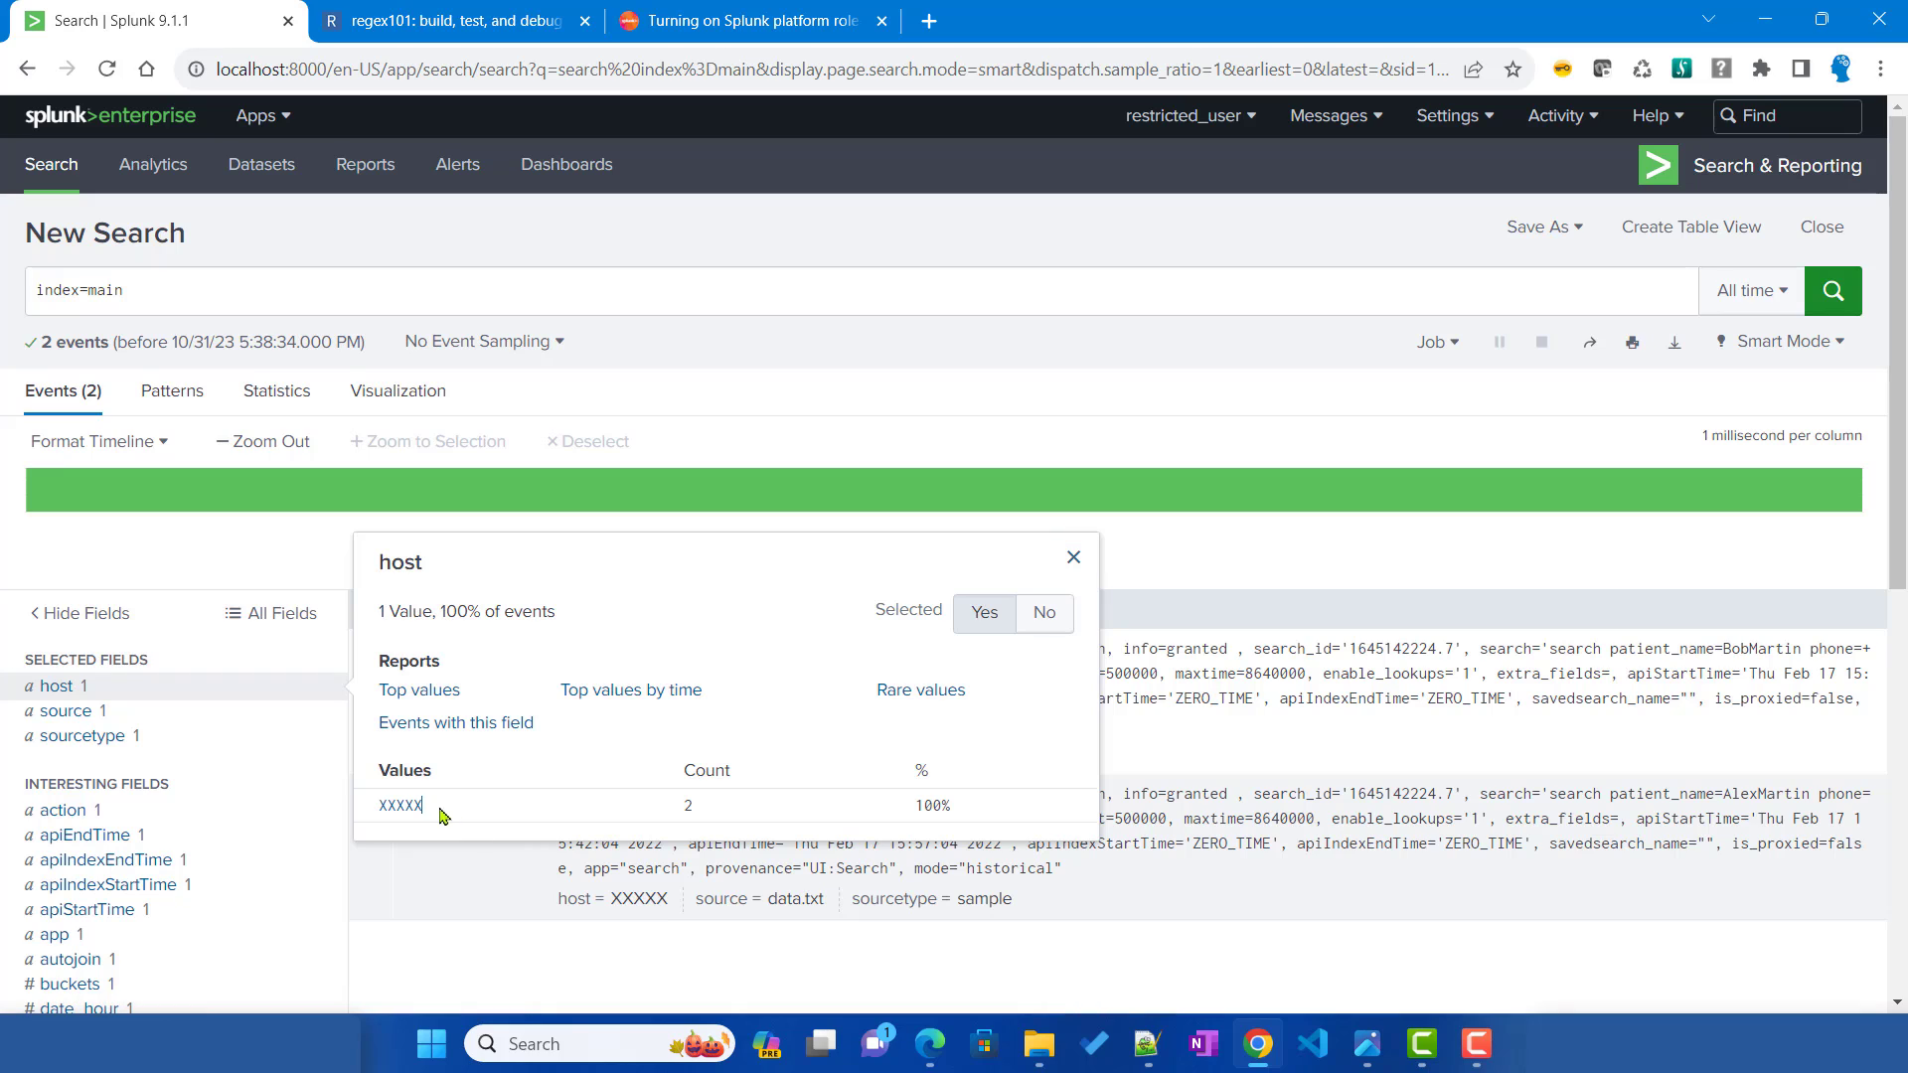
pyautogui.moveTo(443, 813); pyautogui.dragTo(362, 812)
pyautogui.click(270, 308)
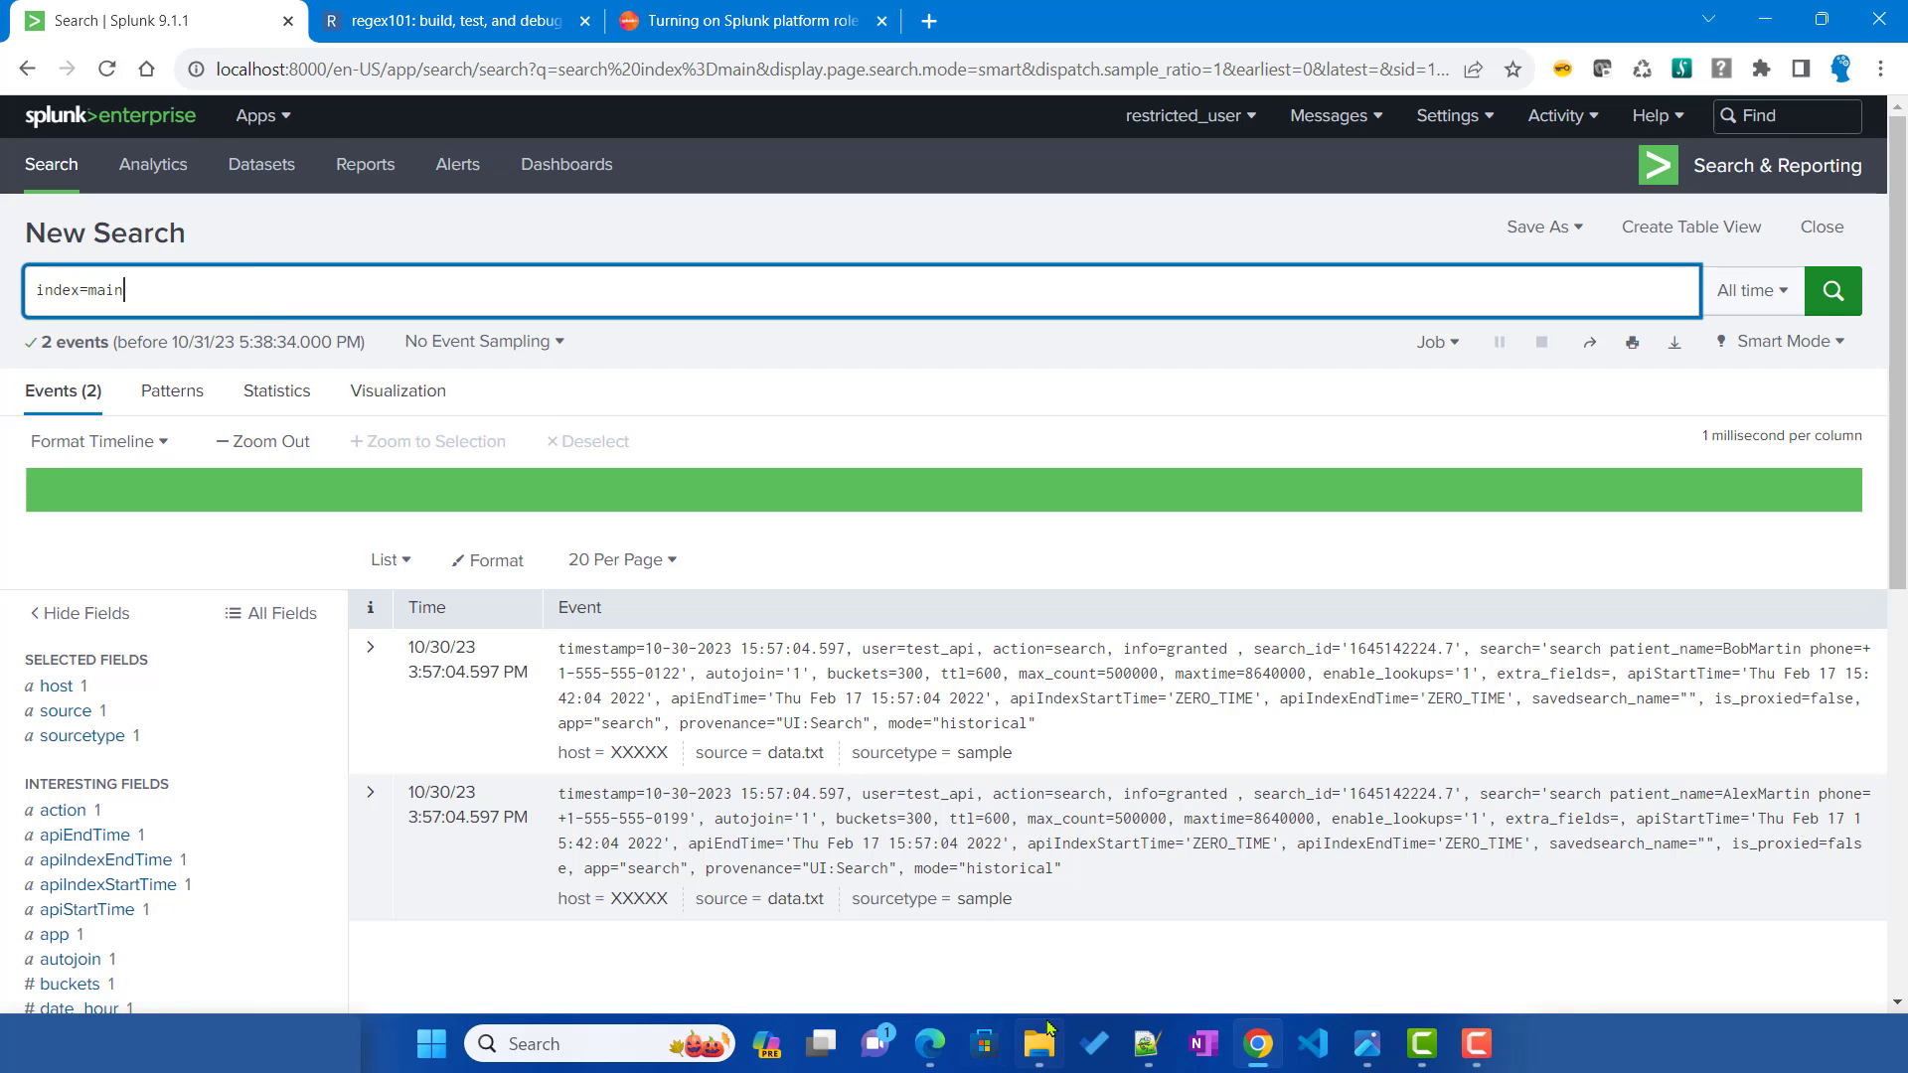
# Step: Replace the fieldFilter-host value XXXXX with SHA256 and save authorize.conf
pyautogui.click(1150, 1052)
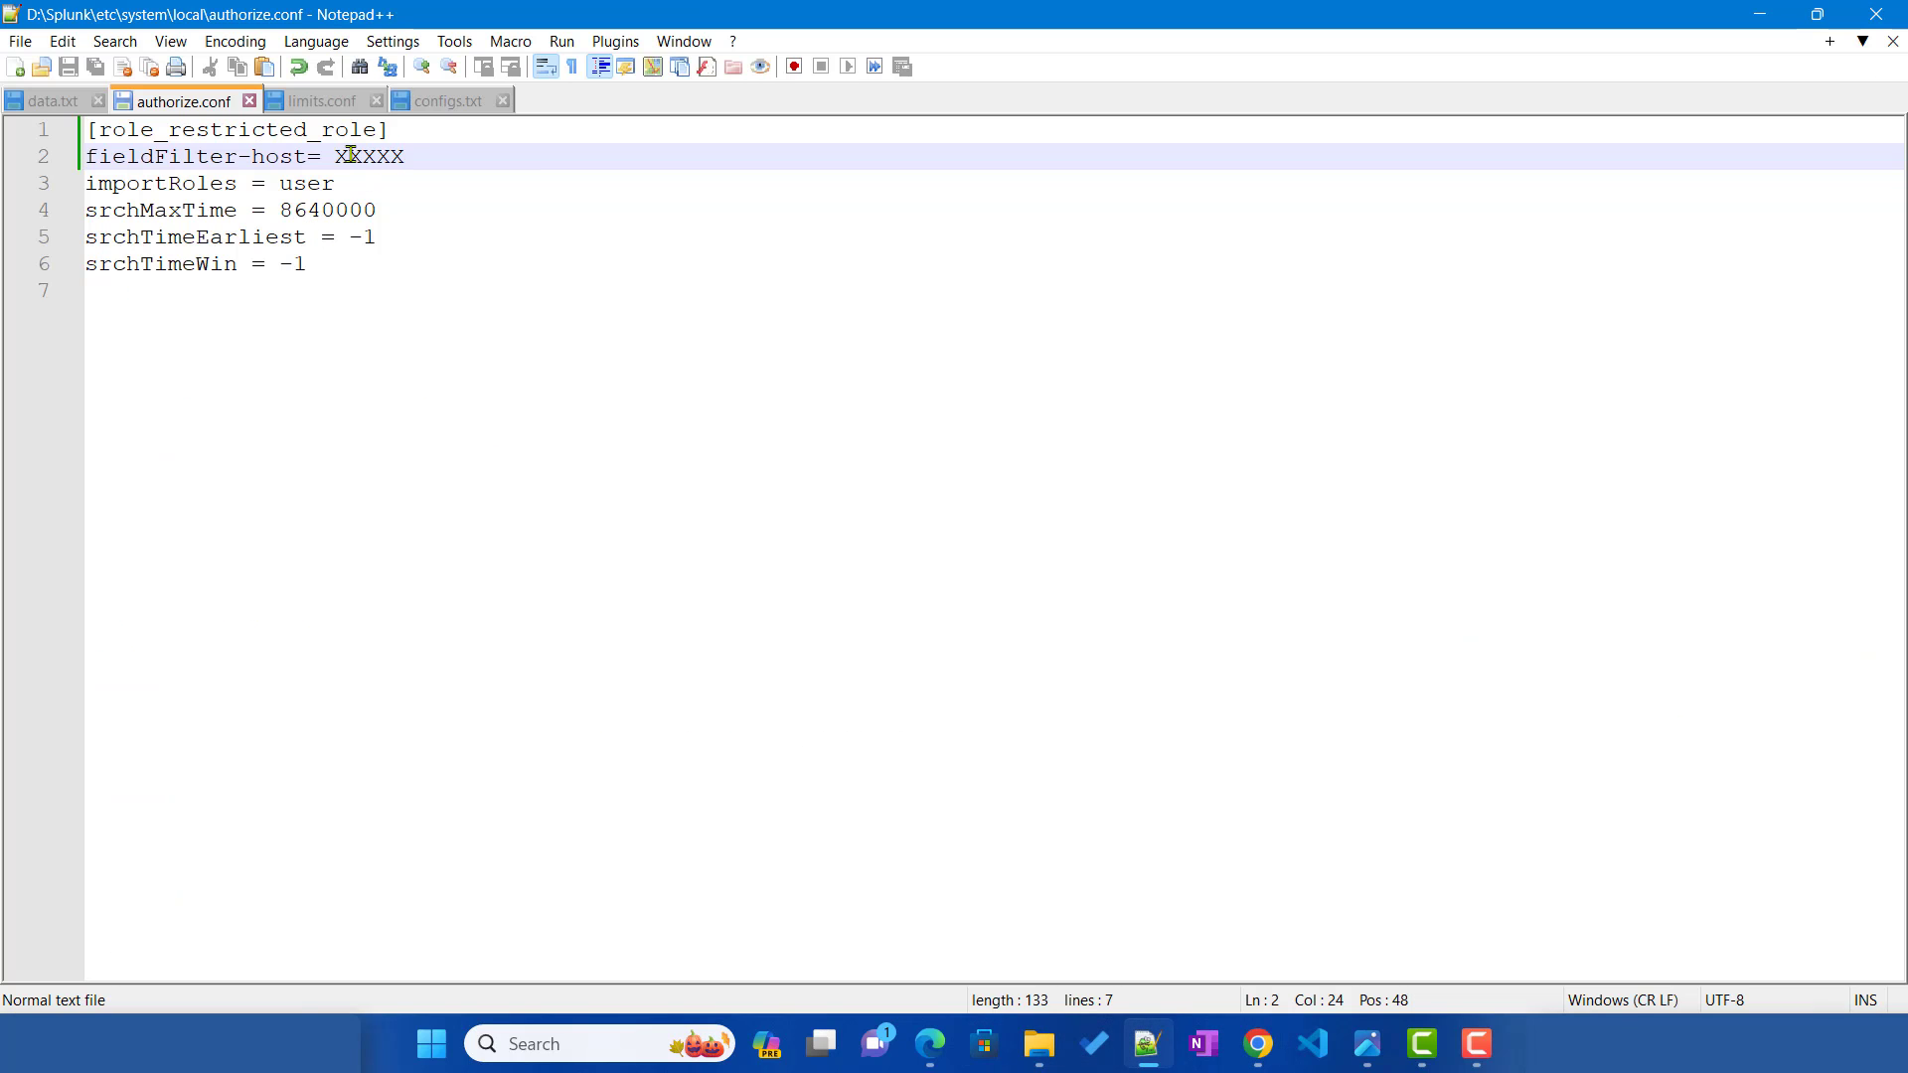
pyautogui.moveTo(335, 156); pyautogui.dragTo(406, 156)
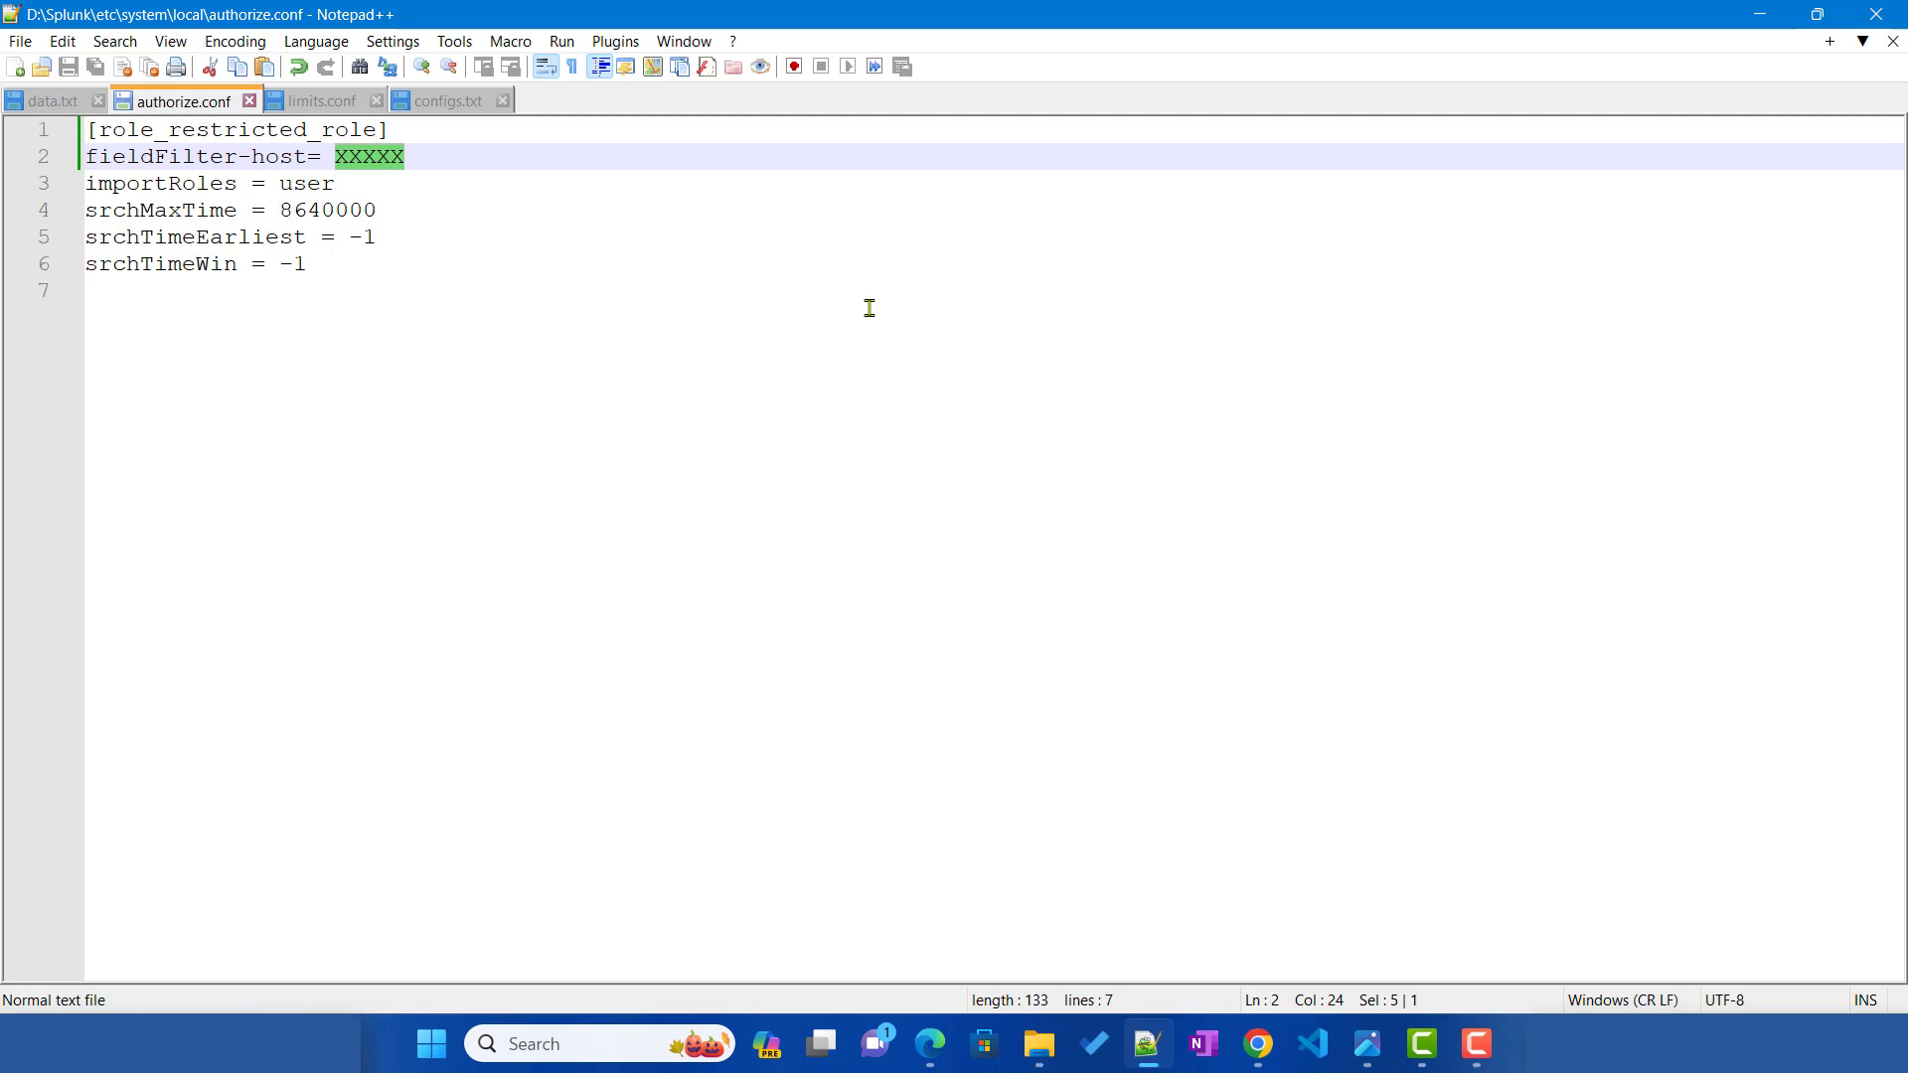
pyautogui.write('S')
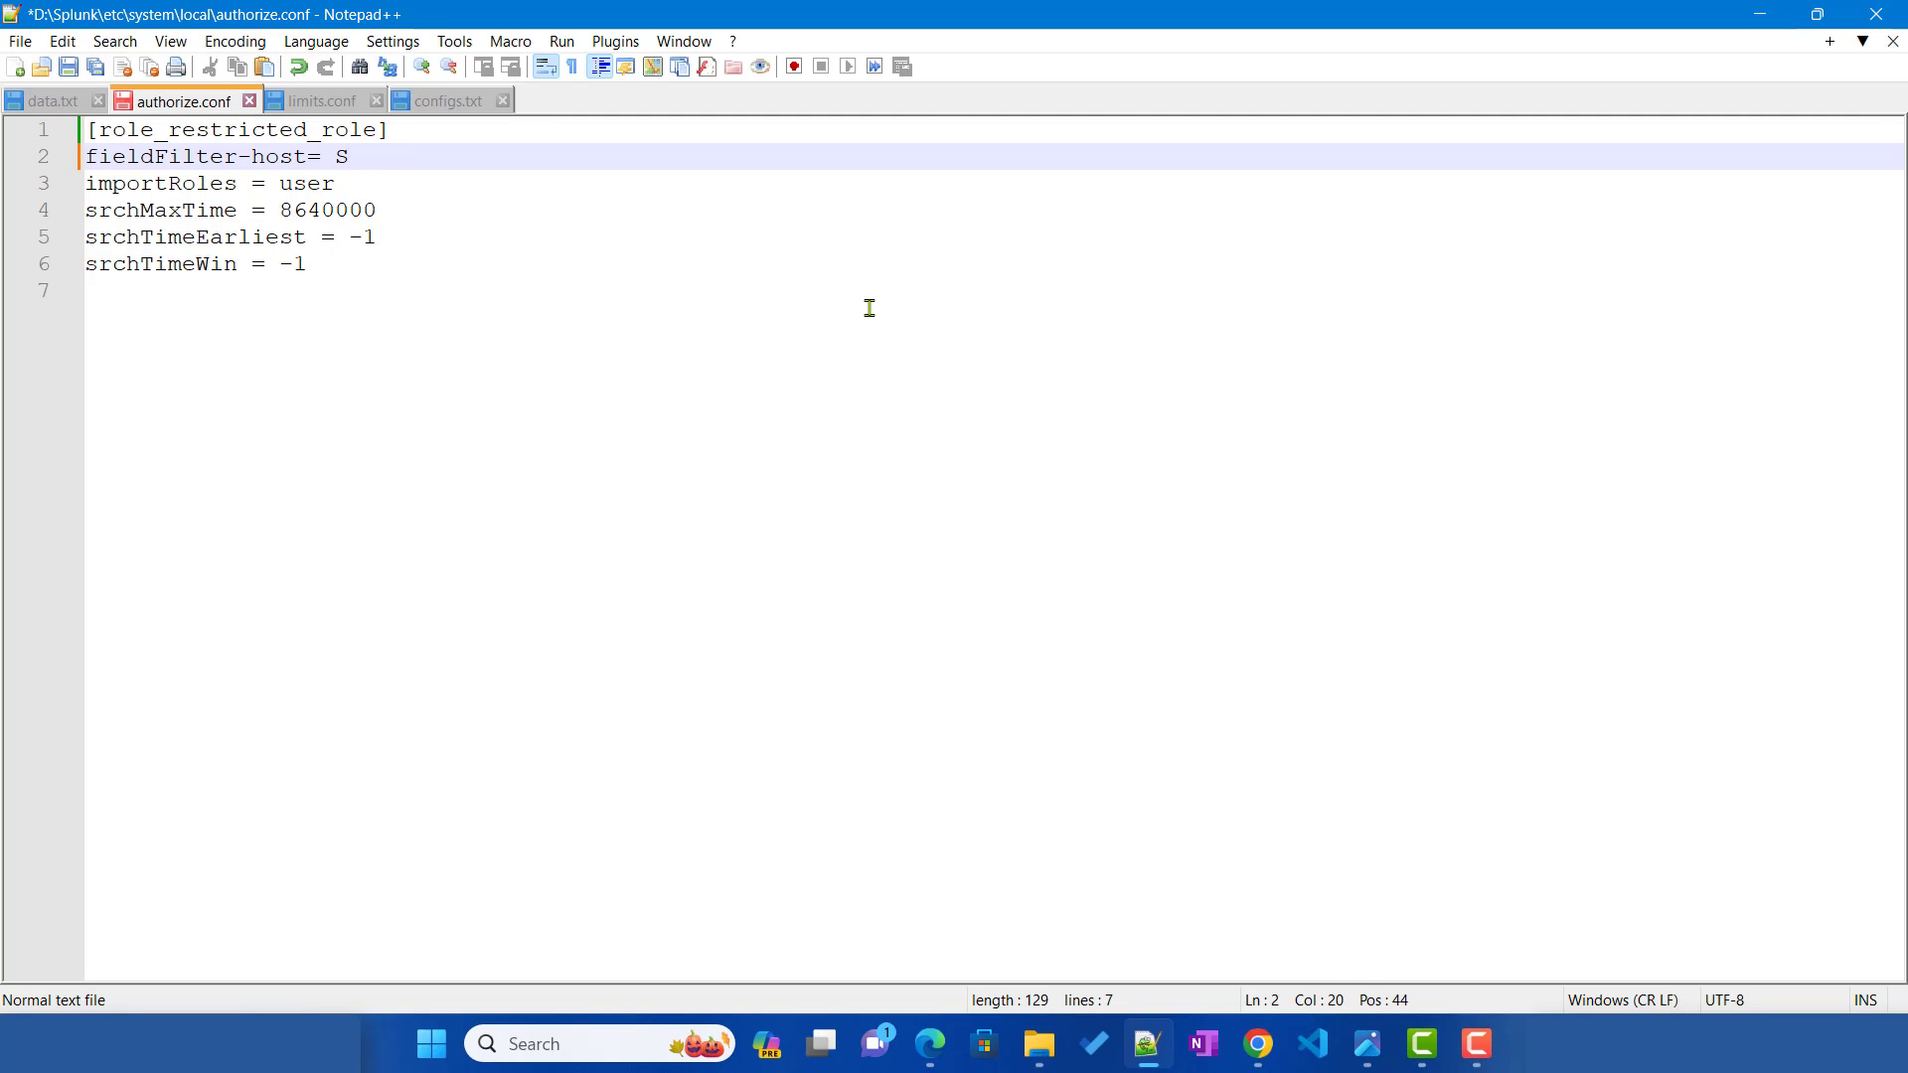
pyautogui.write('HA')
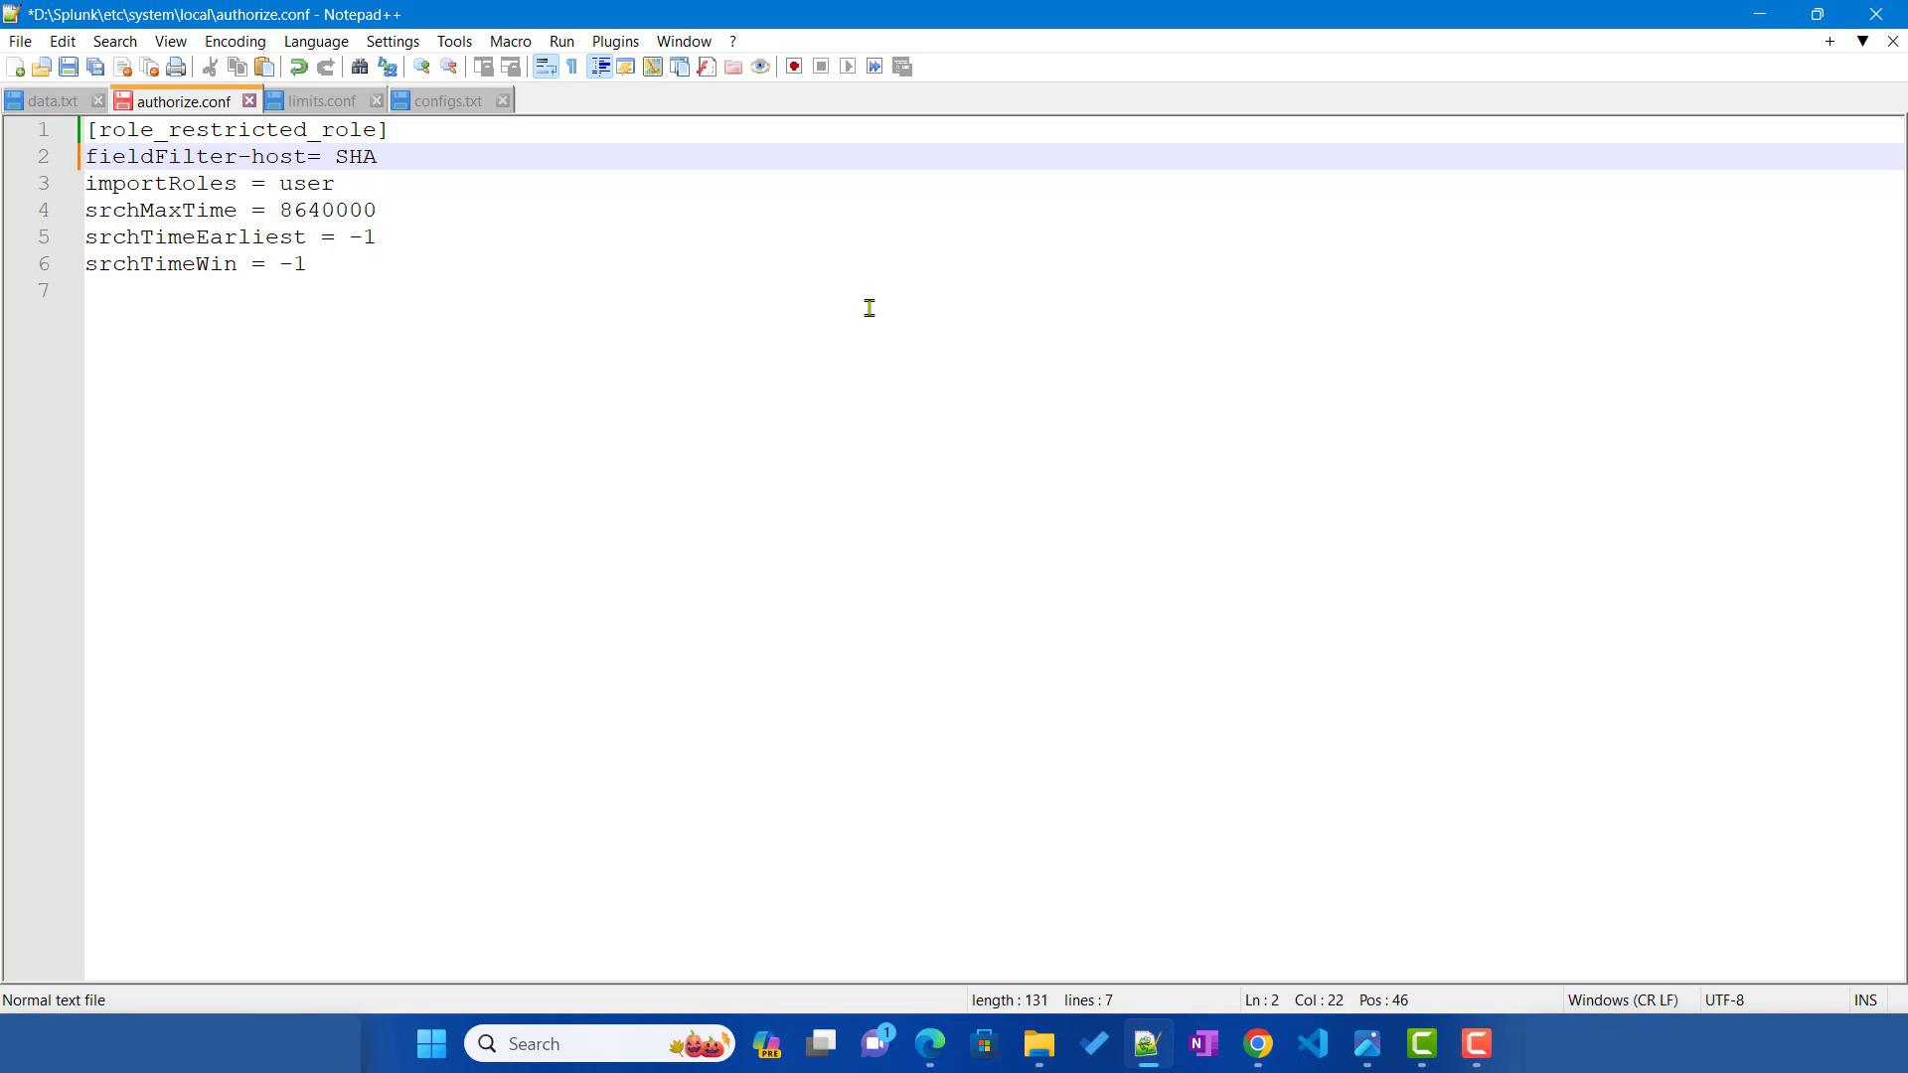
pyautogui.write('256')
pyautogui.hotkey('ctrl', 's')
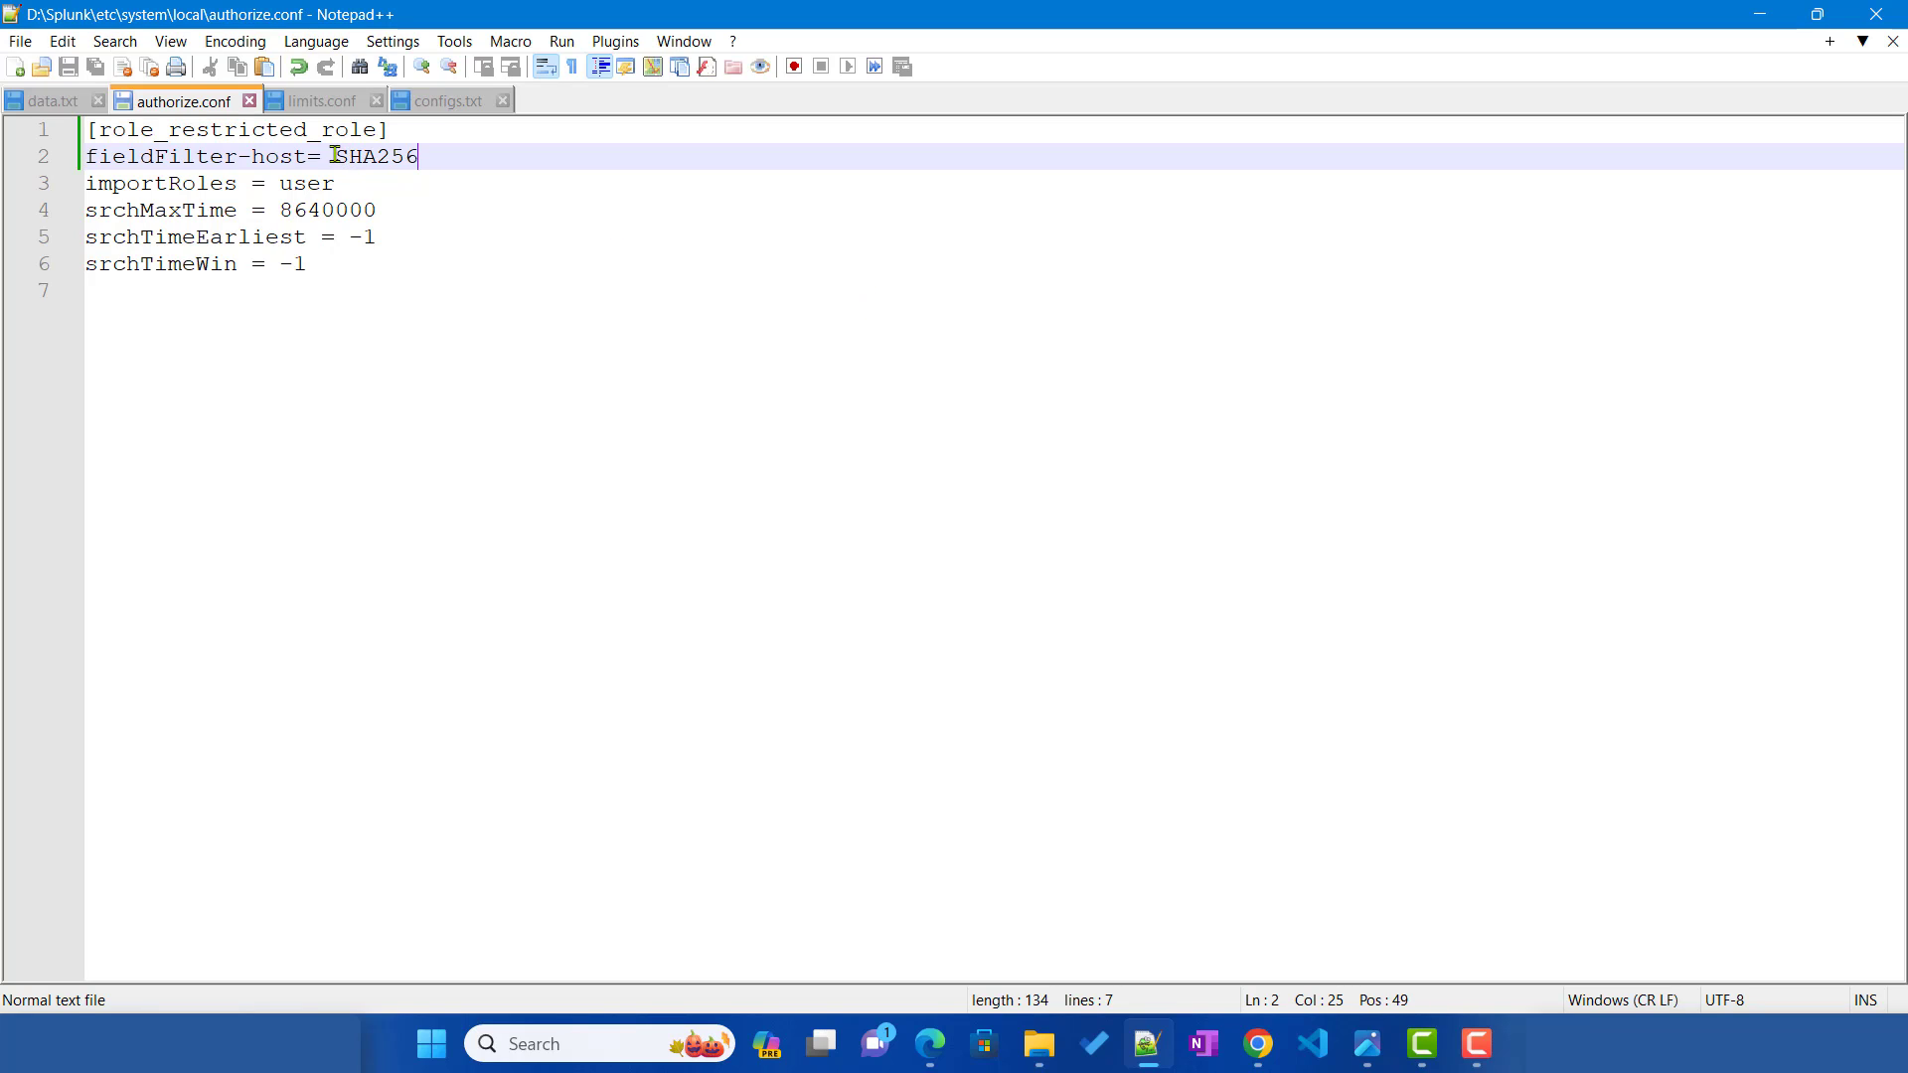
pyautogui.moveTo(335, 155); pyautogui.dragTo(422, 159)
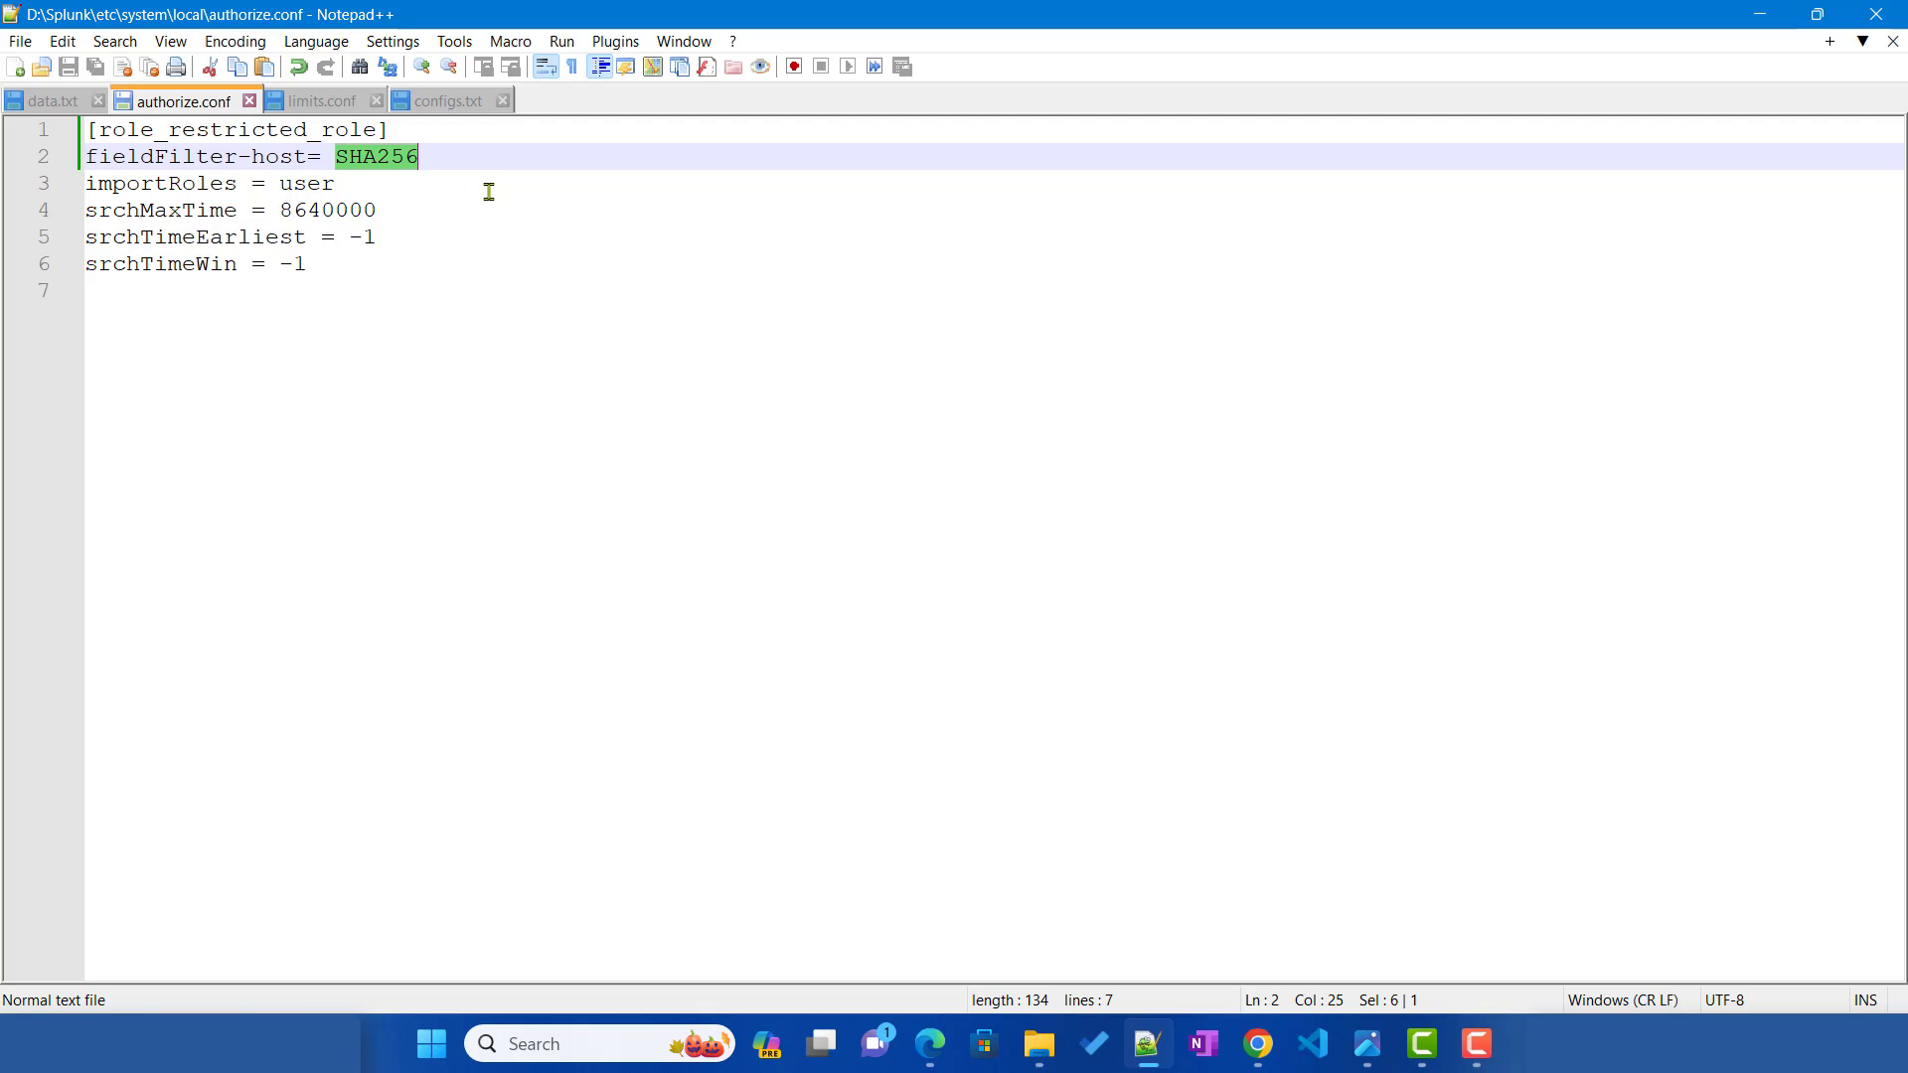
# Step: Review the role_based_field_filtering setting in limits.conf, then return to authorize.conf
pyautogui.click(309, 101)
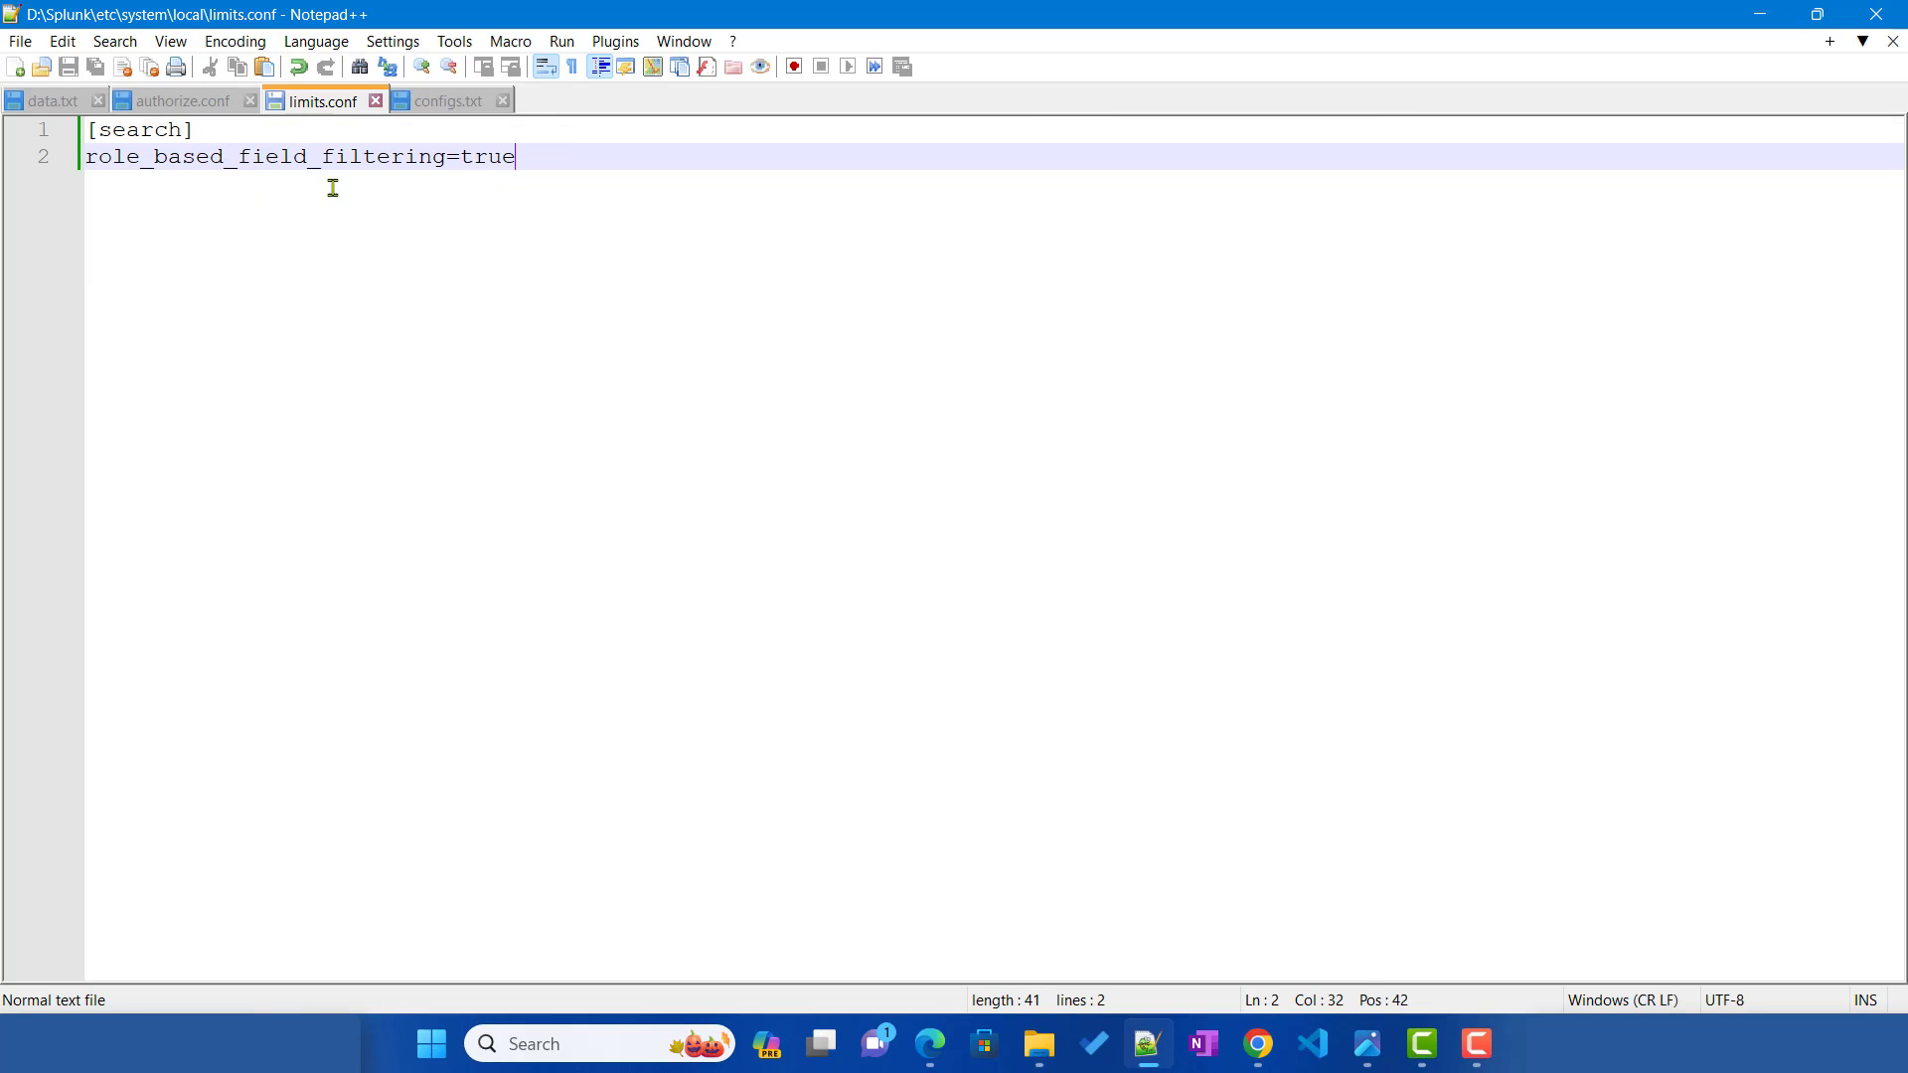
pyautogui.doubleClick(241, 157)
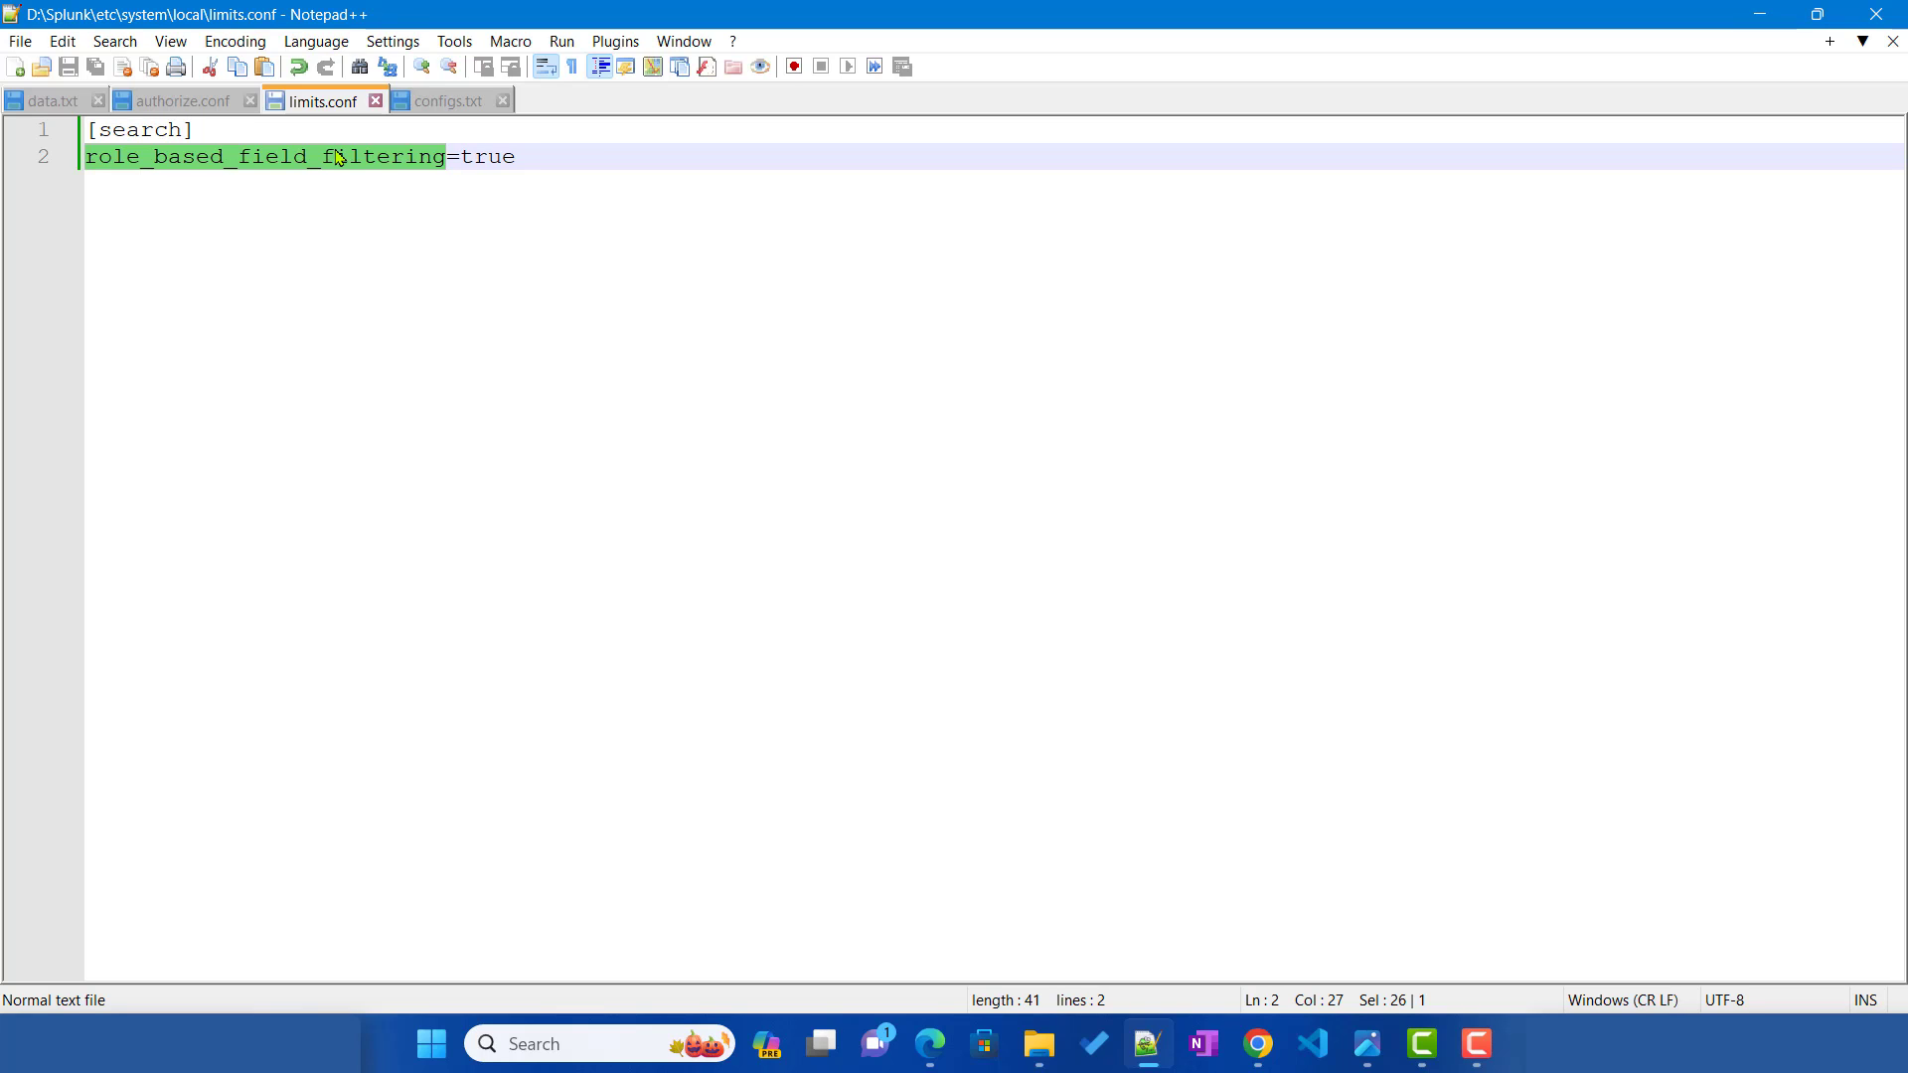
pyautogui.click(192, 112)
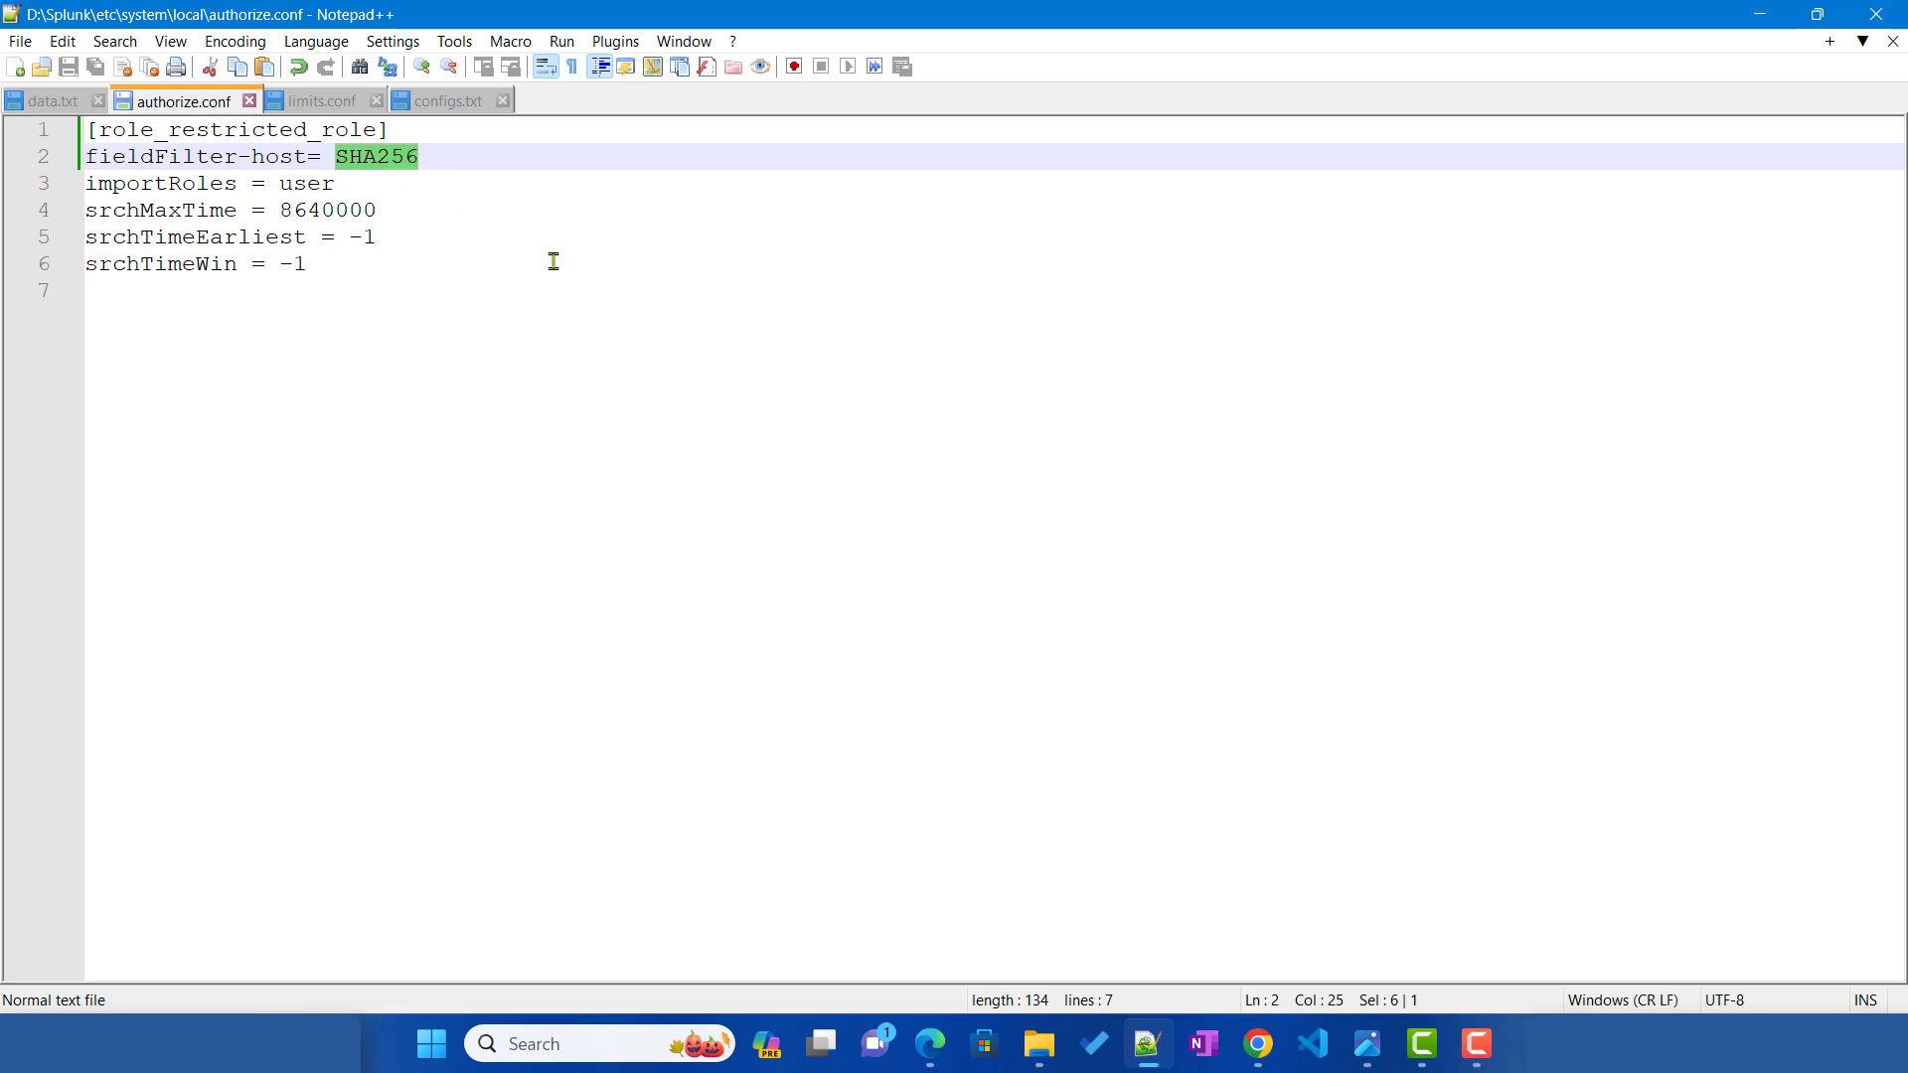
pyautogui.click(930, 1043)
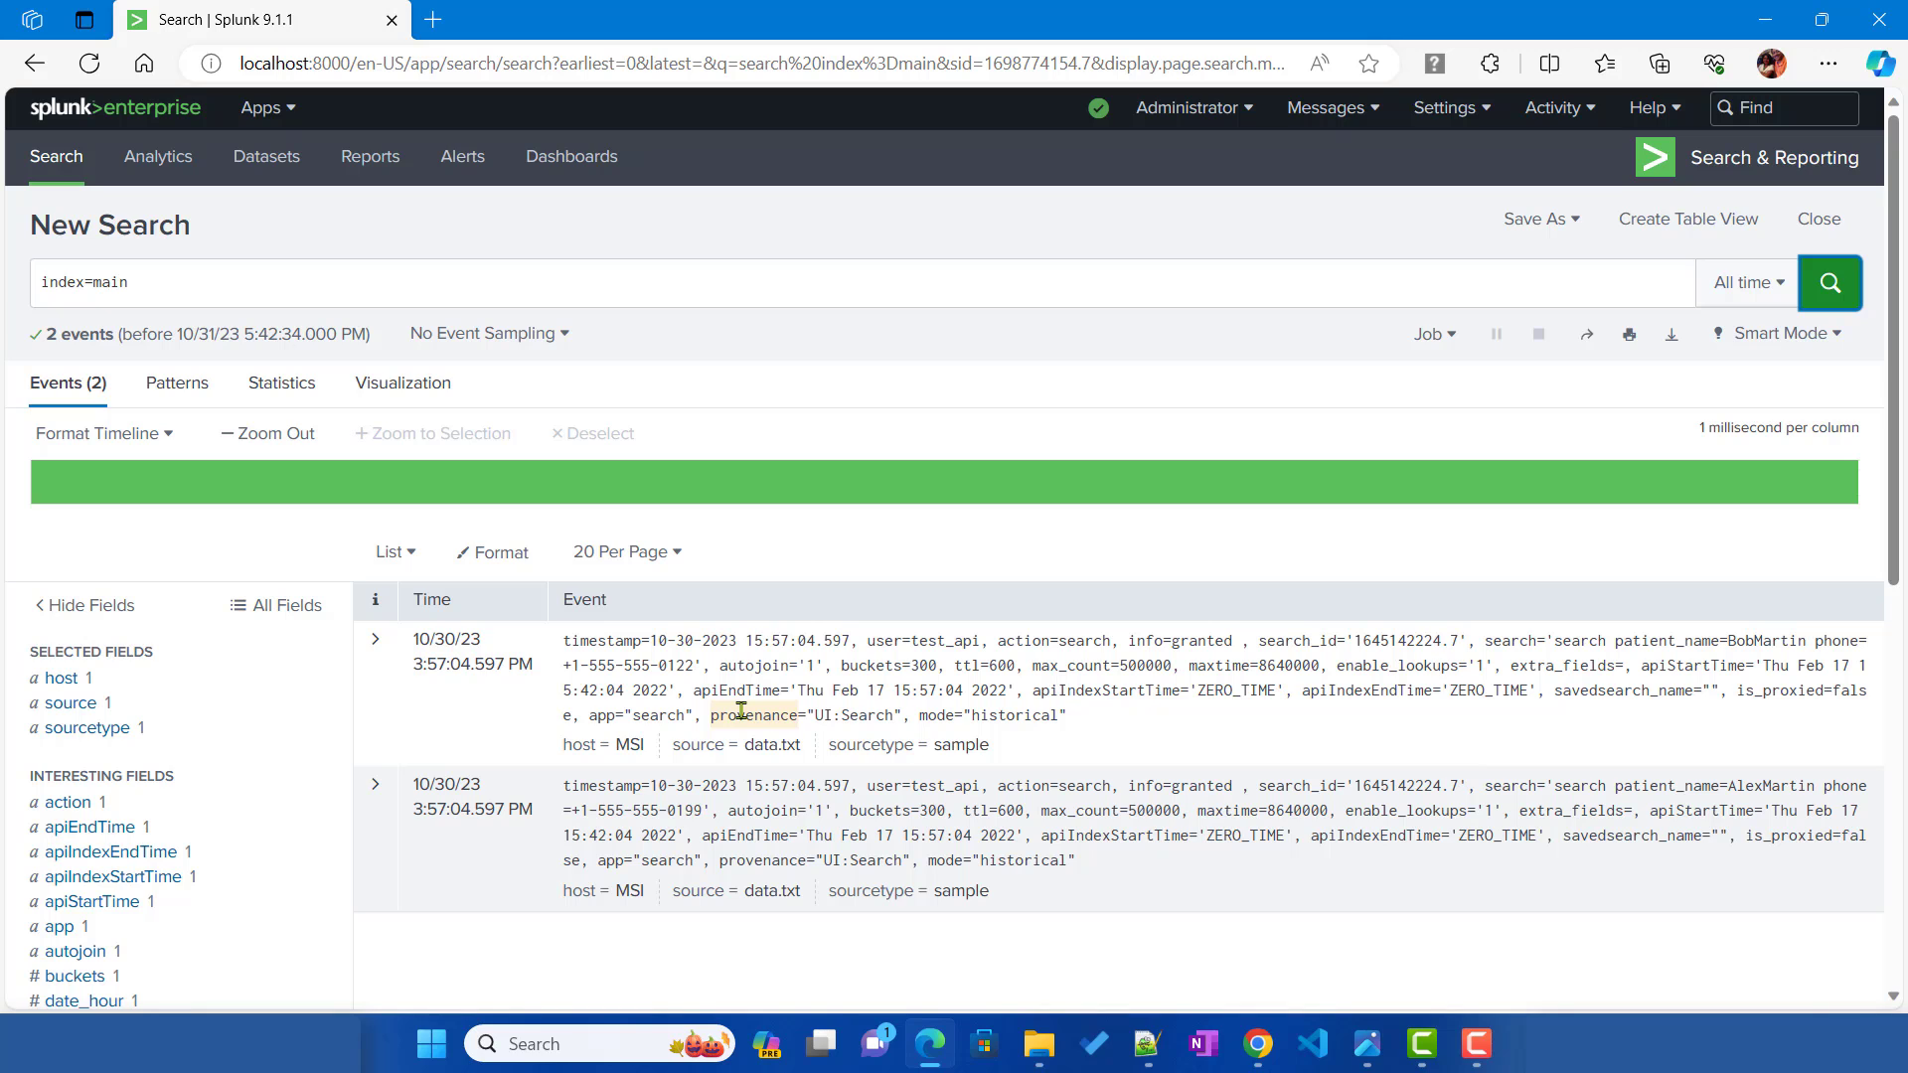
# Step: Compare host values for administrator and restricted user, now a SHA256 hash for the restricted user
pyautogui.click(62, 678)
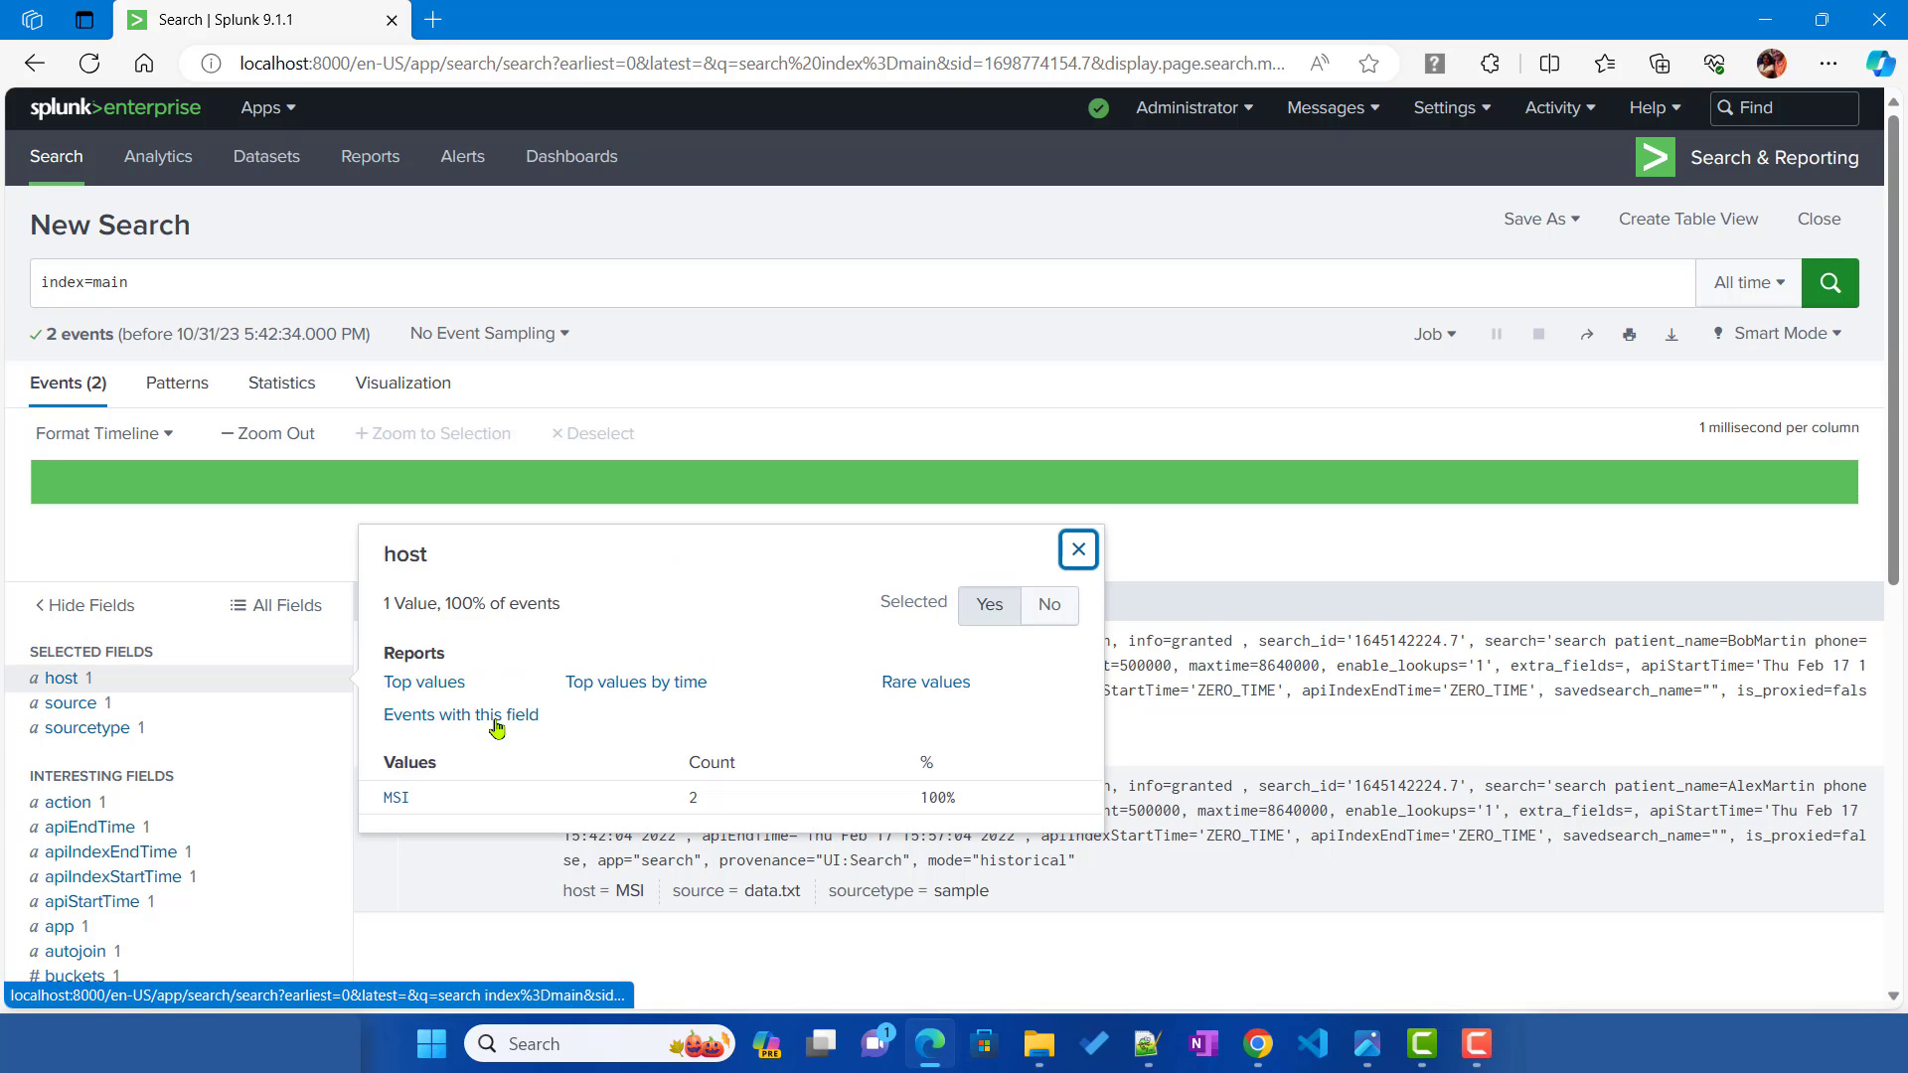
pyautogui.click(1272, 1052)
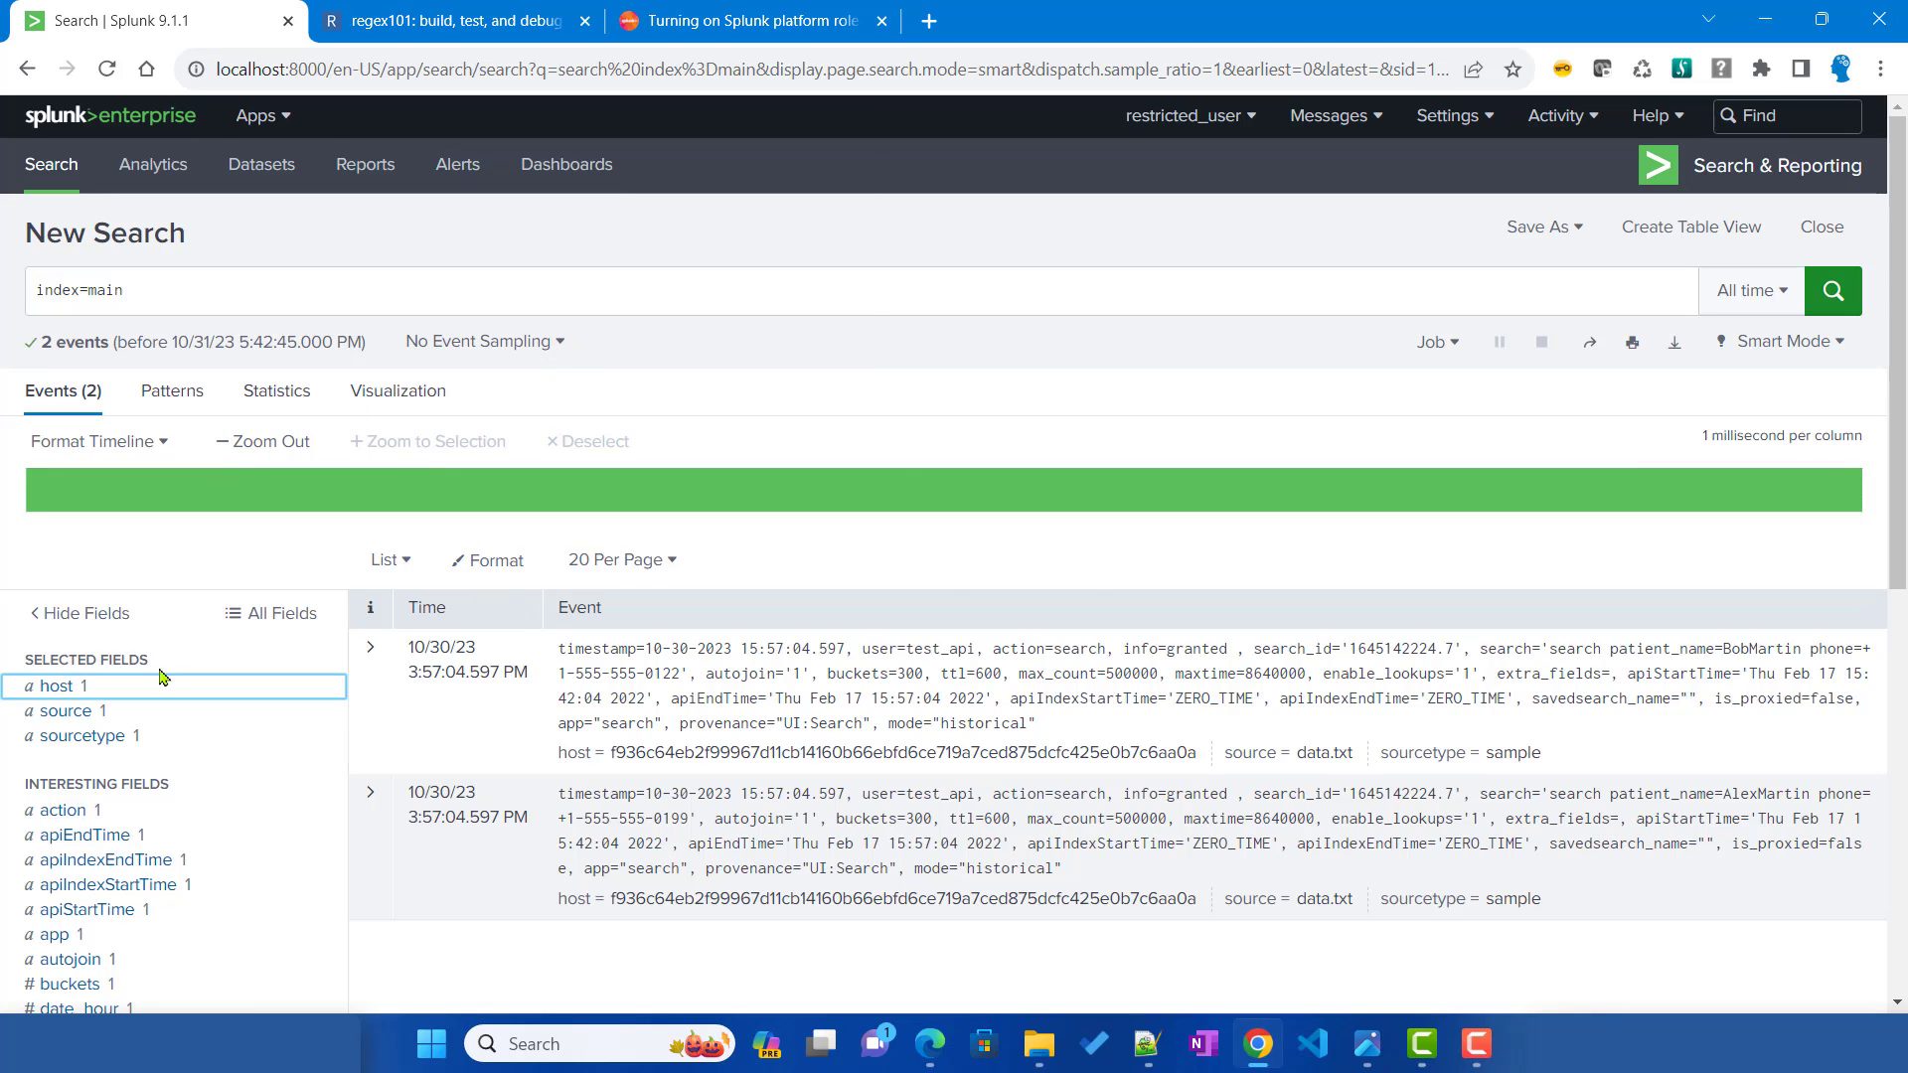
pyautogui.click(64, 690)
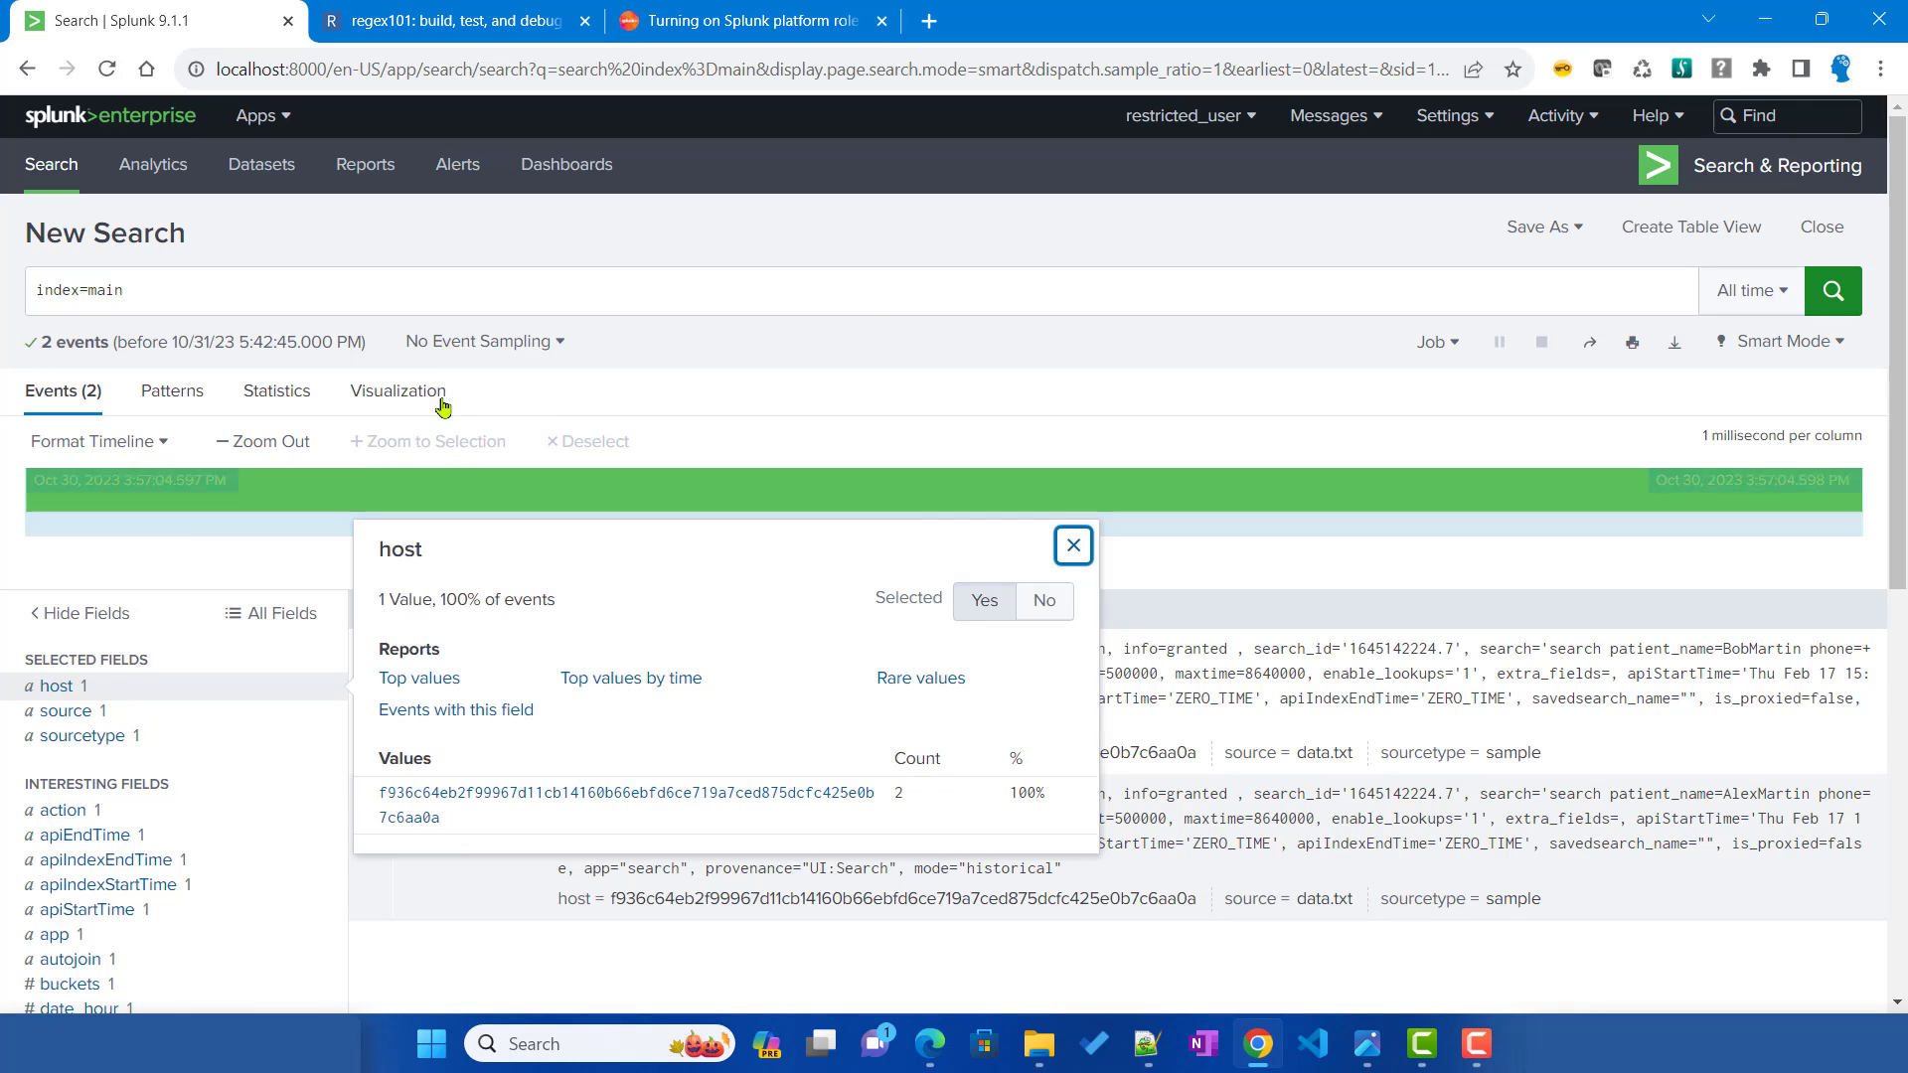
pyautogui.click(438, 294)
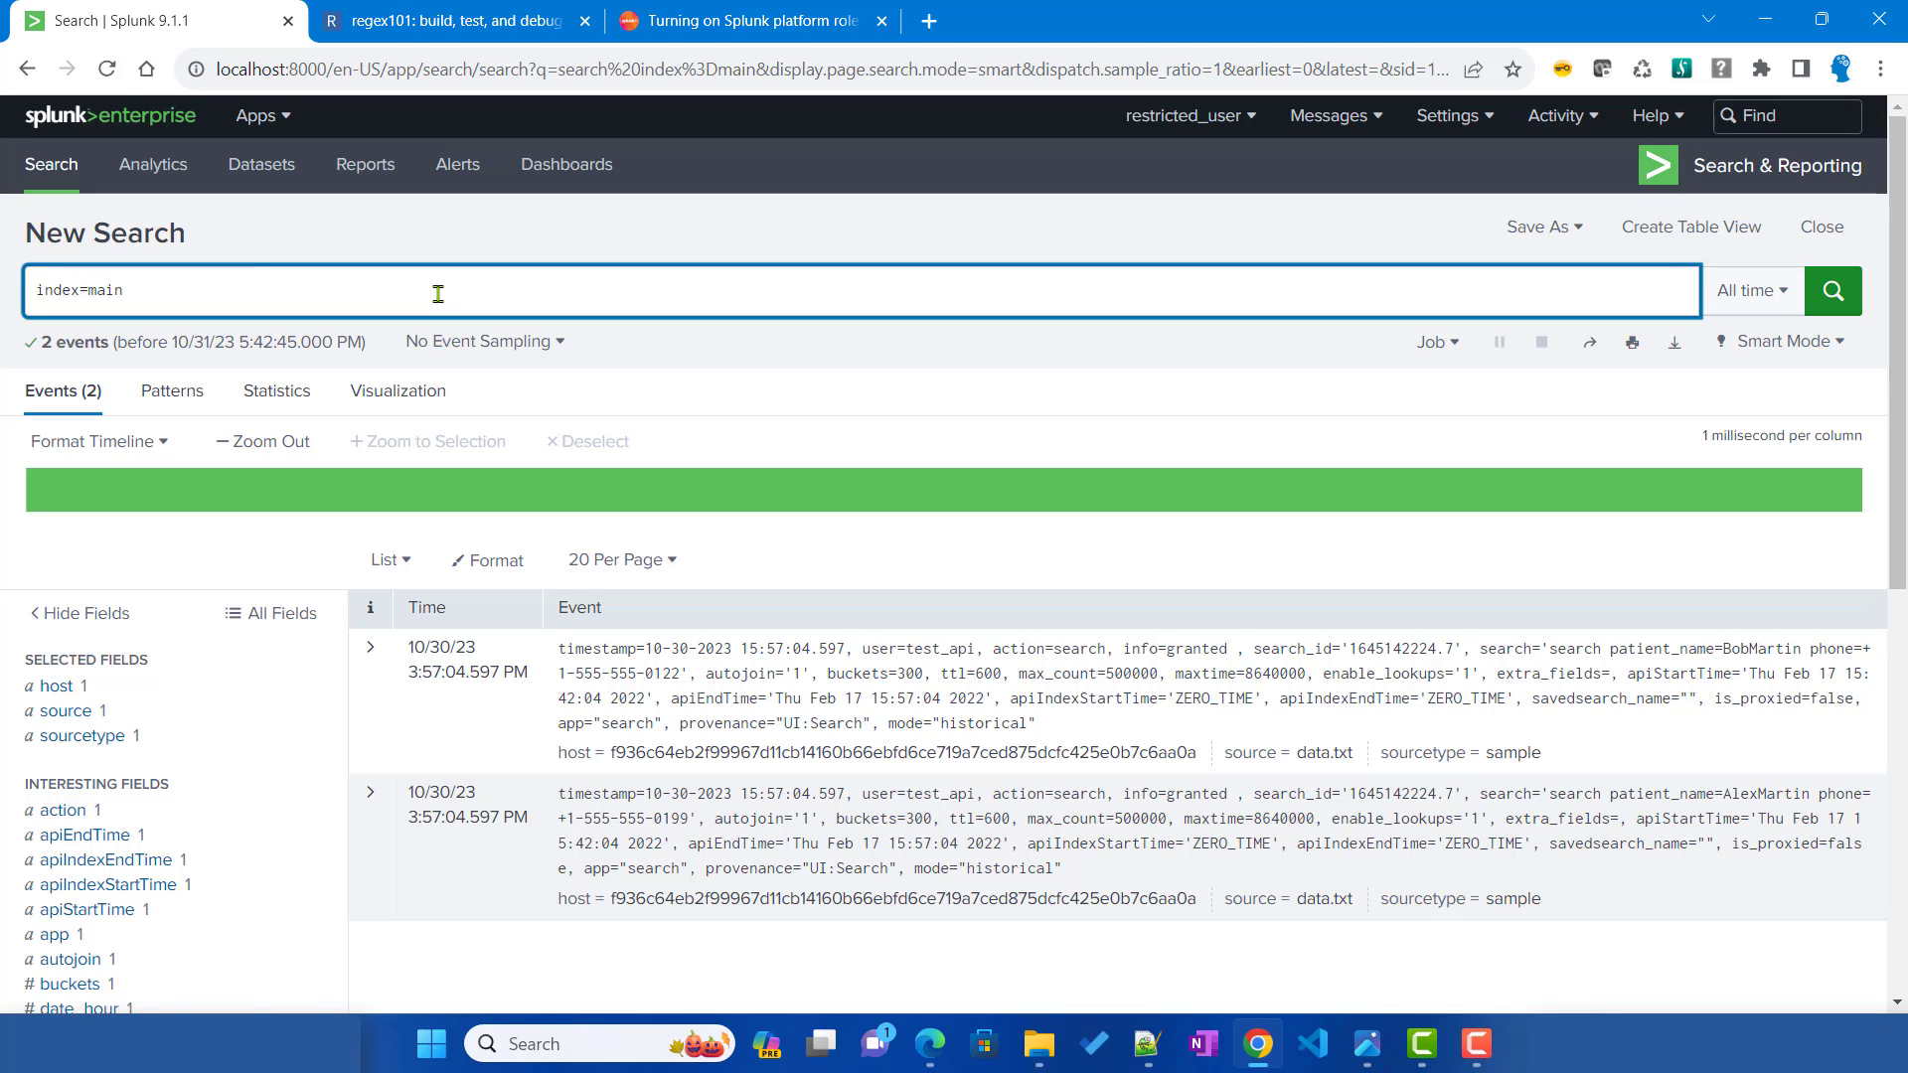
# Step: Inspect the patient_name and phone field values in the Interesting Fields sidebar
pyautogui.click(1613, 651)
pyautogui.moveTo(1613, 651); pyautogui.dragTo(1707, 656)
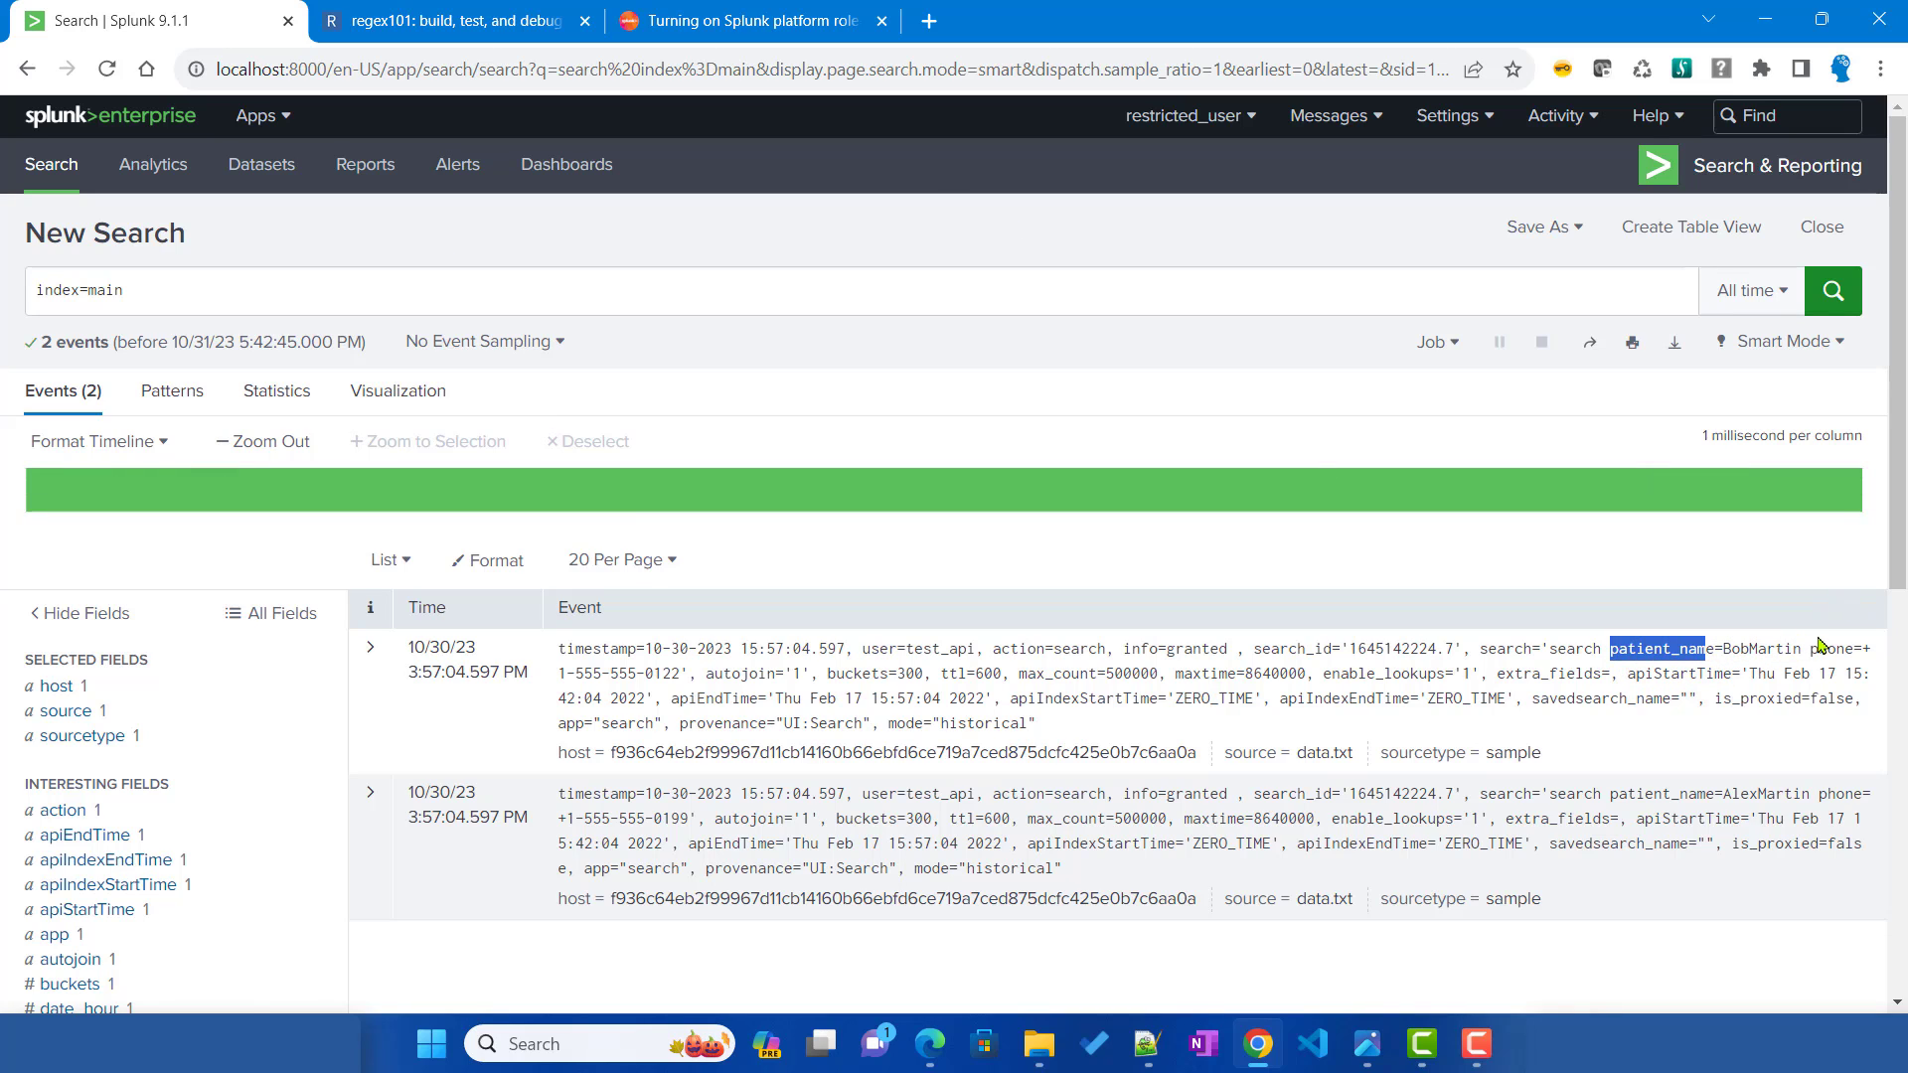
pyautogui.scroll(-3, 233, 840)
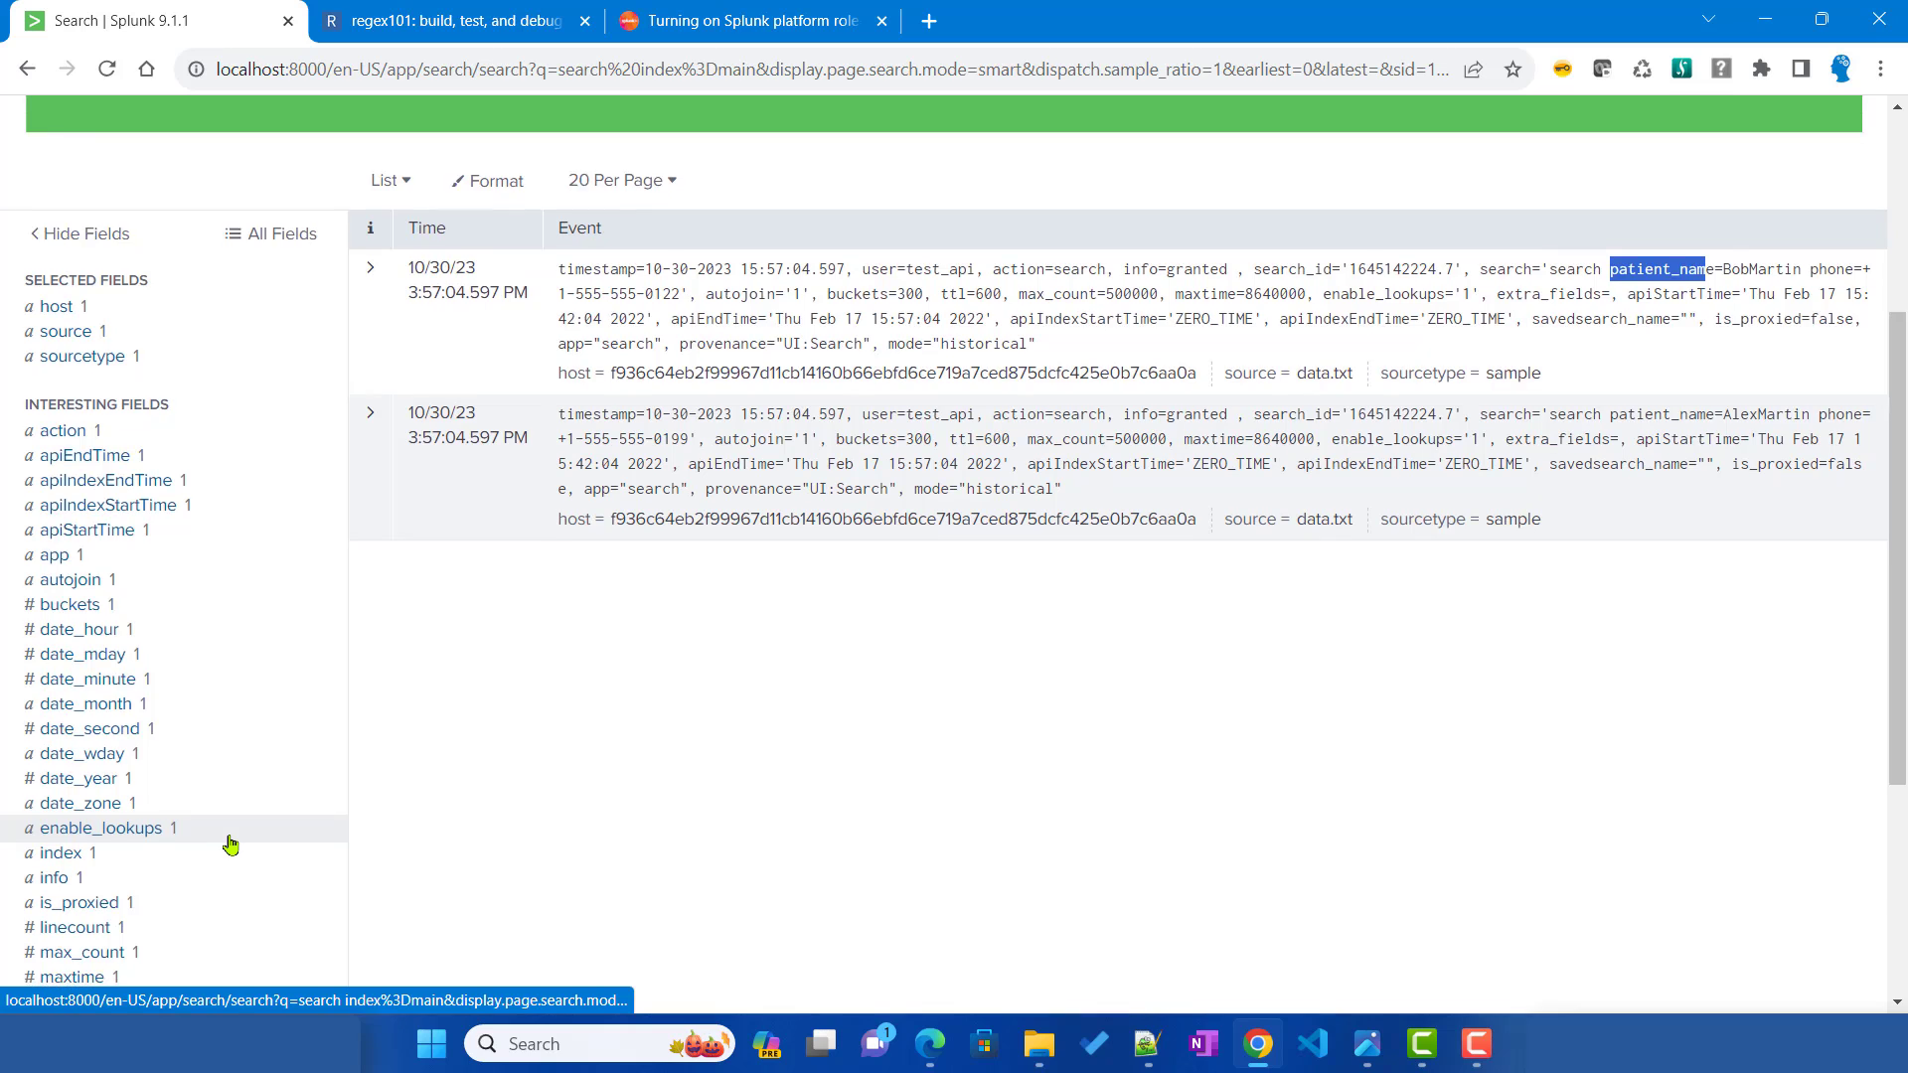
pyautogui.scroll(-2, 230, 845)
pyautogui.click(142, 783)
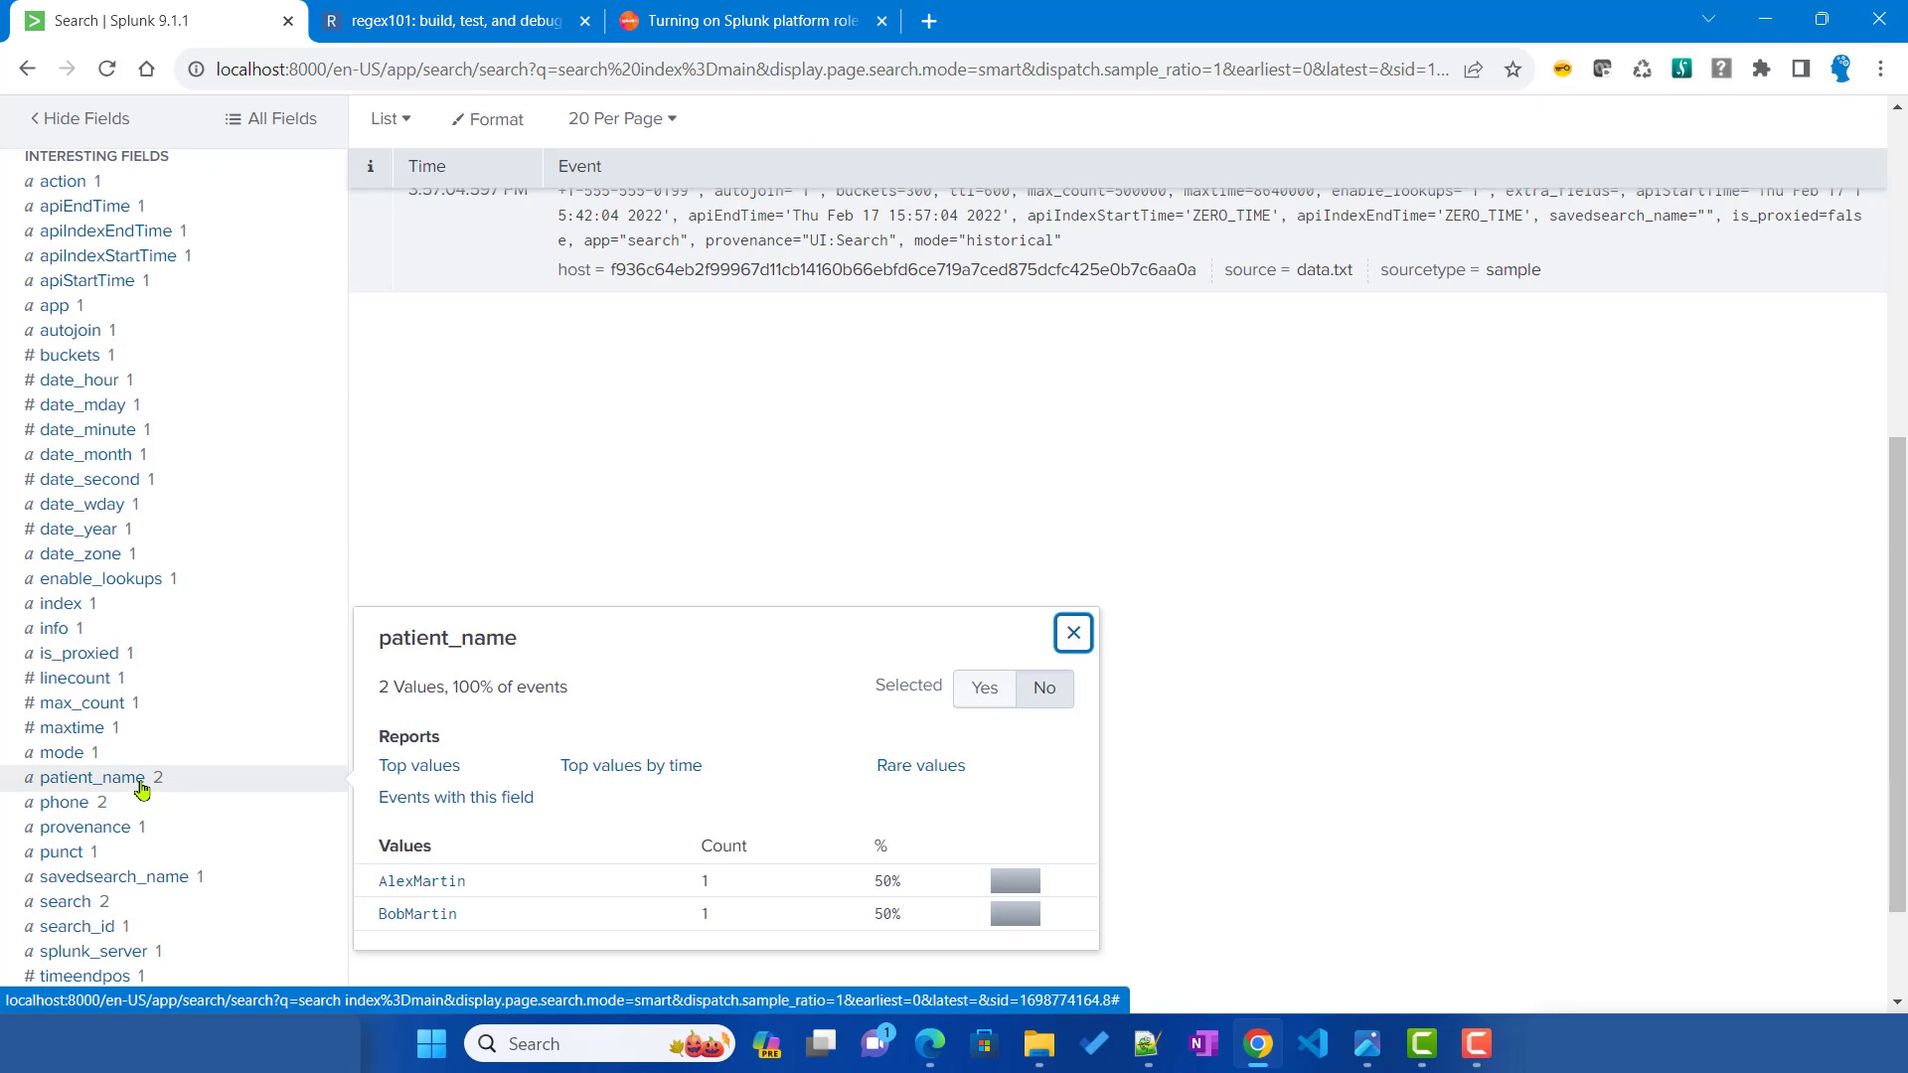
pyautogui.click(66, 805)
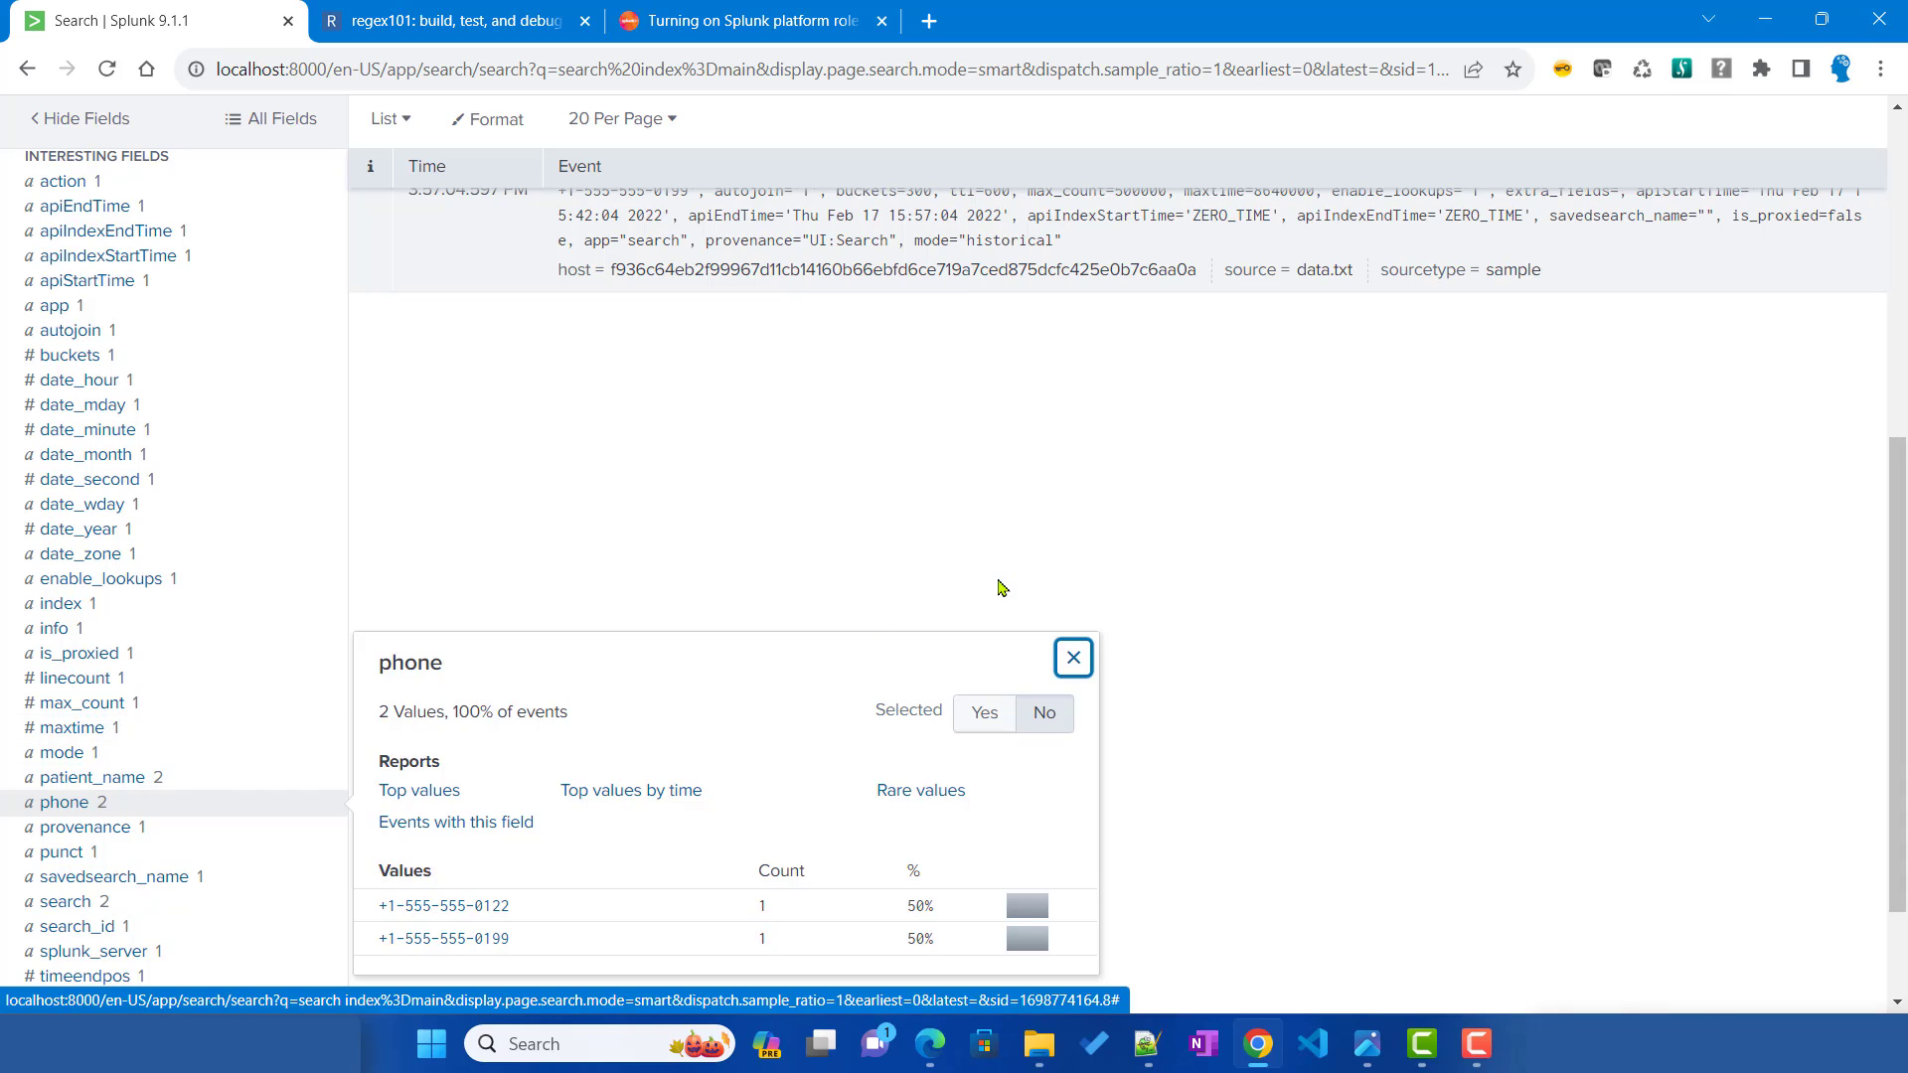
# Step: Highlight the patient_name key and its value in the first event's raw text
pyautogui.scroll(4, 997, 587)
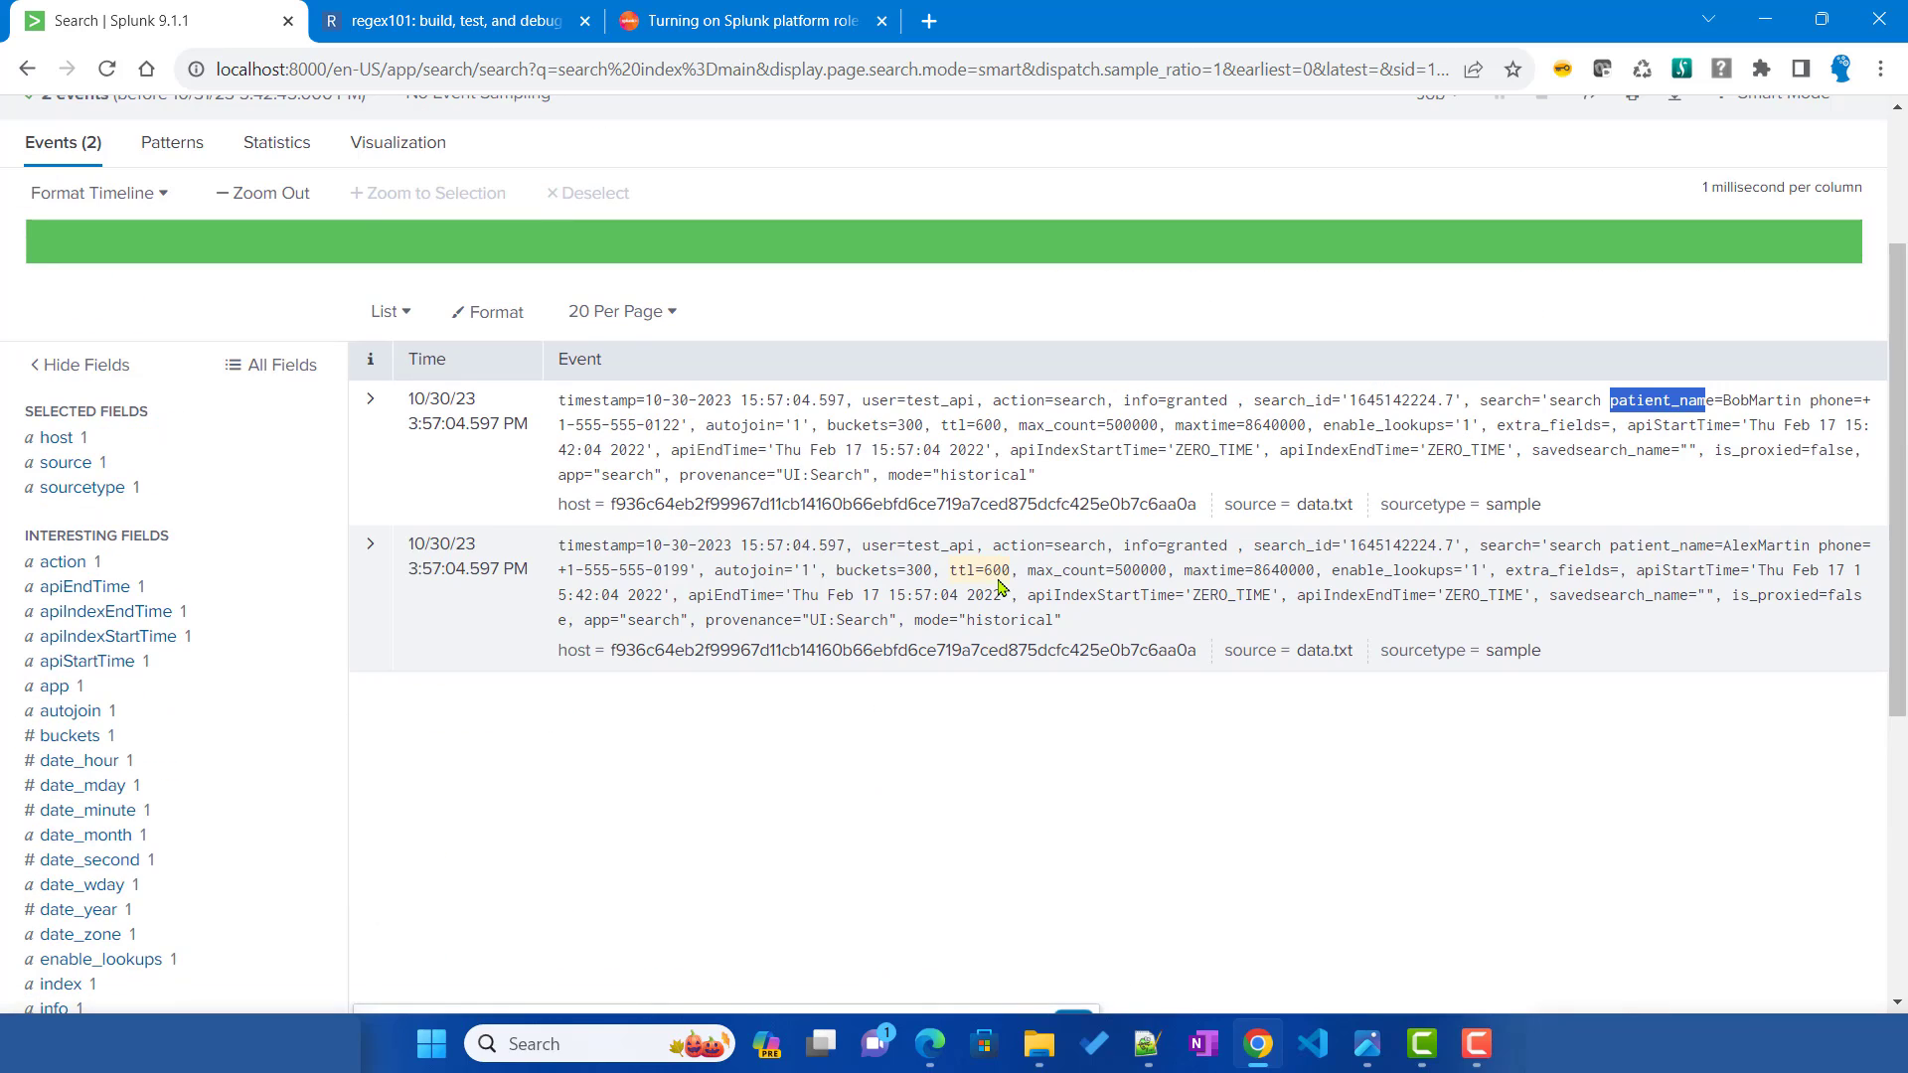
pyautogui.click(1721, 402)
pyautogui.moveTo(1721, 402); pyautogui.dragTo(1712, 402)
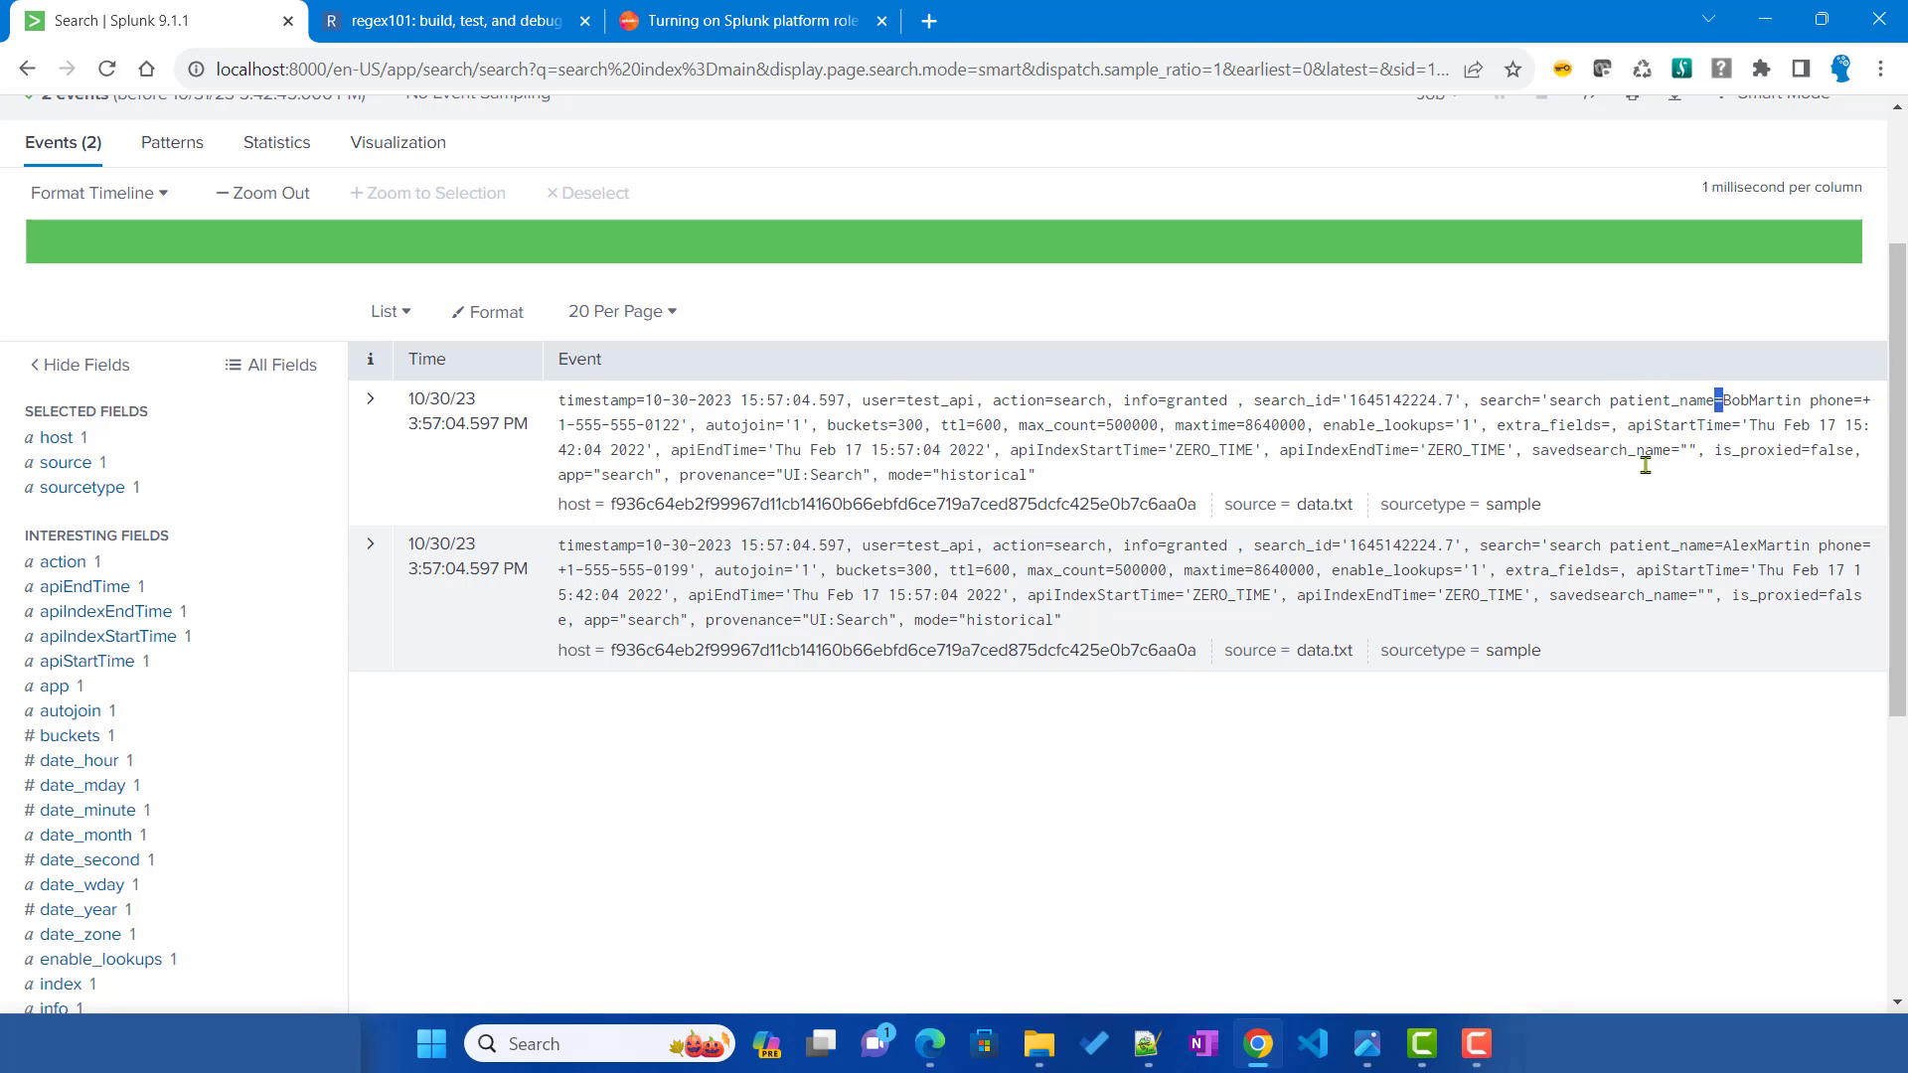
pyautogui.moveTo(1610, 400); pyautogui.dragTo(1811, 402)
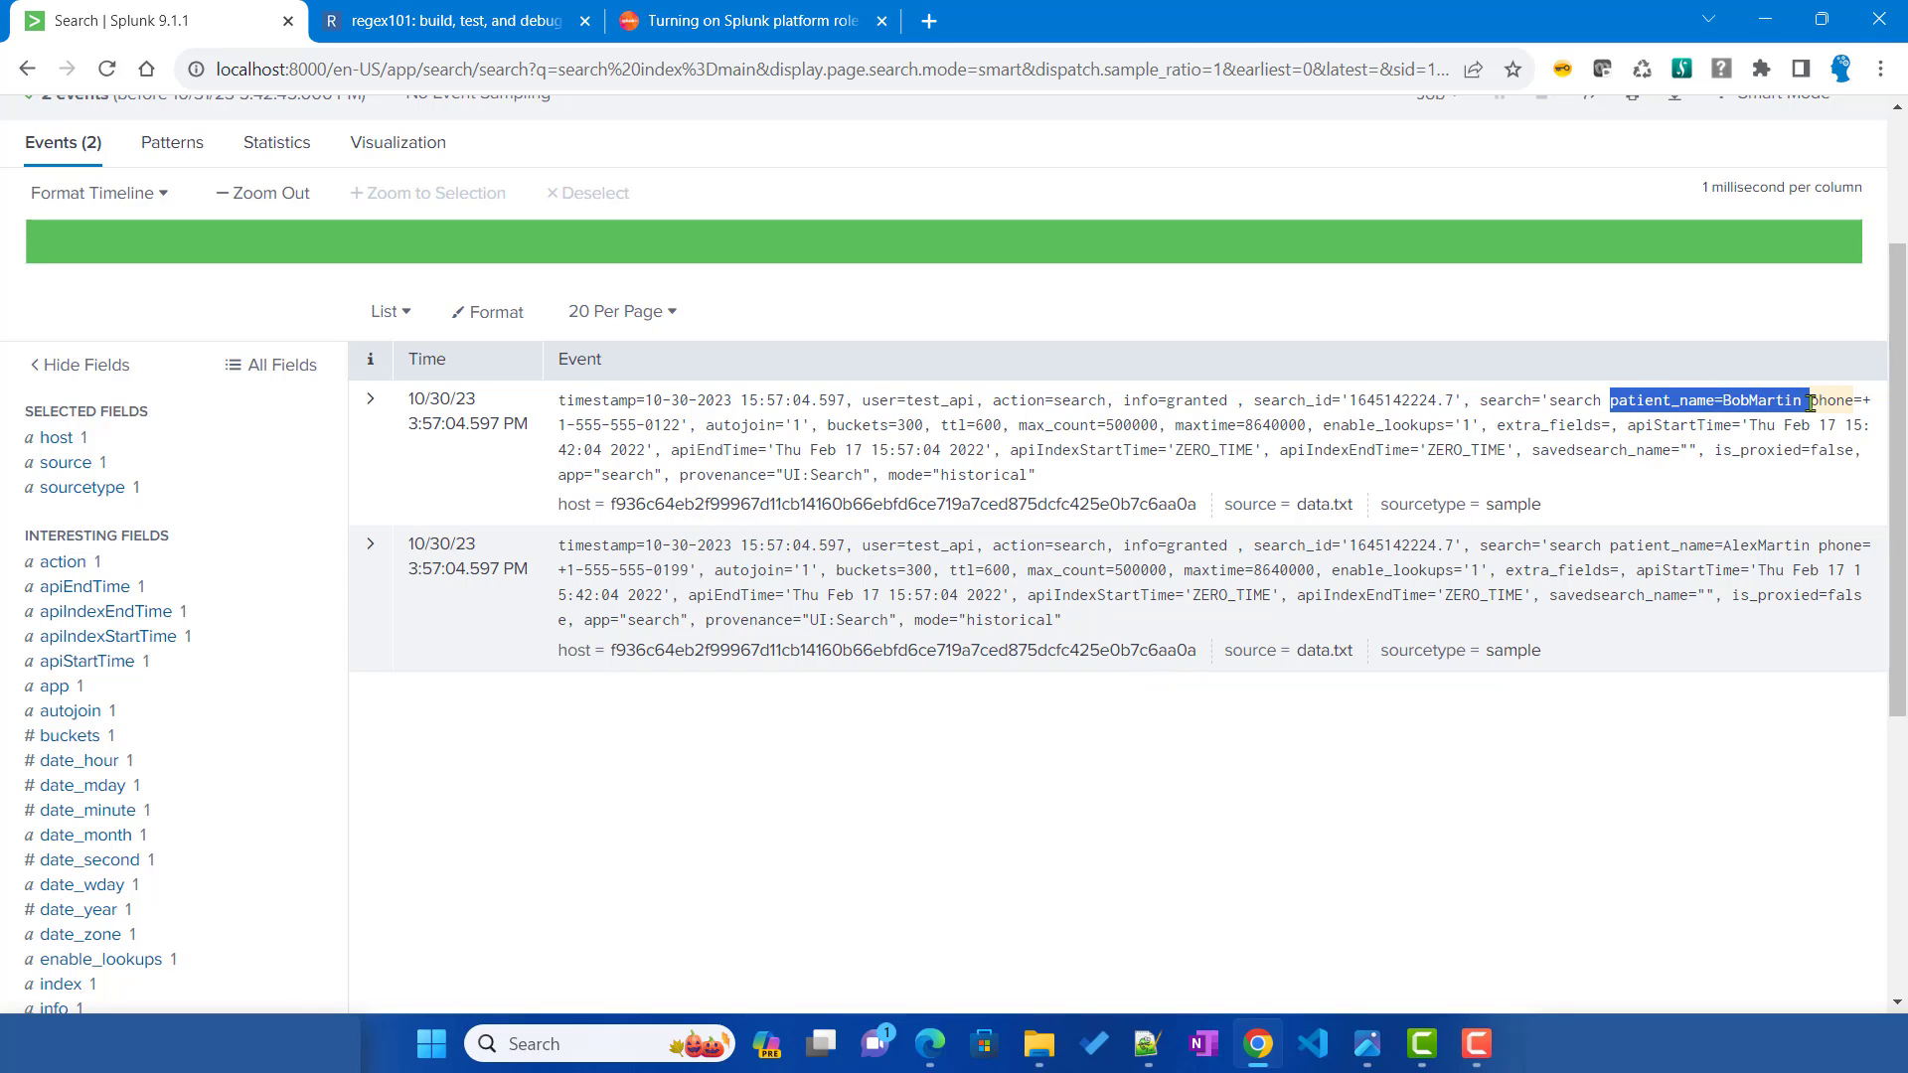
pyautogui.click(1814, 422)
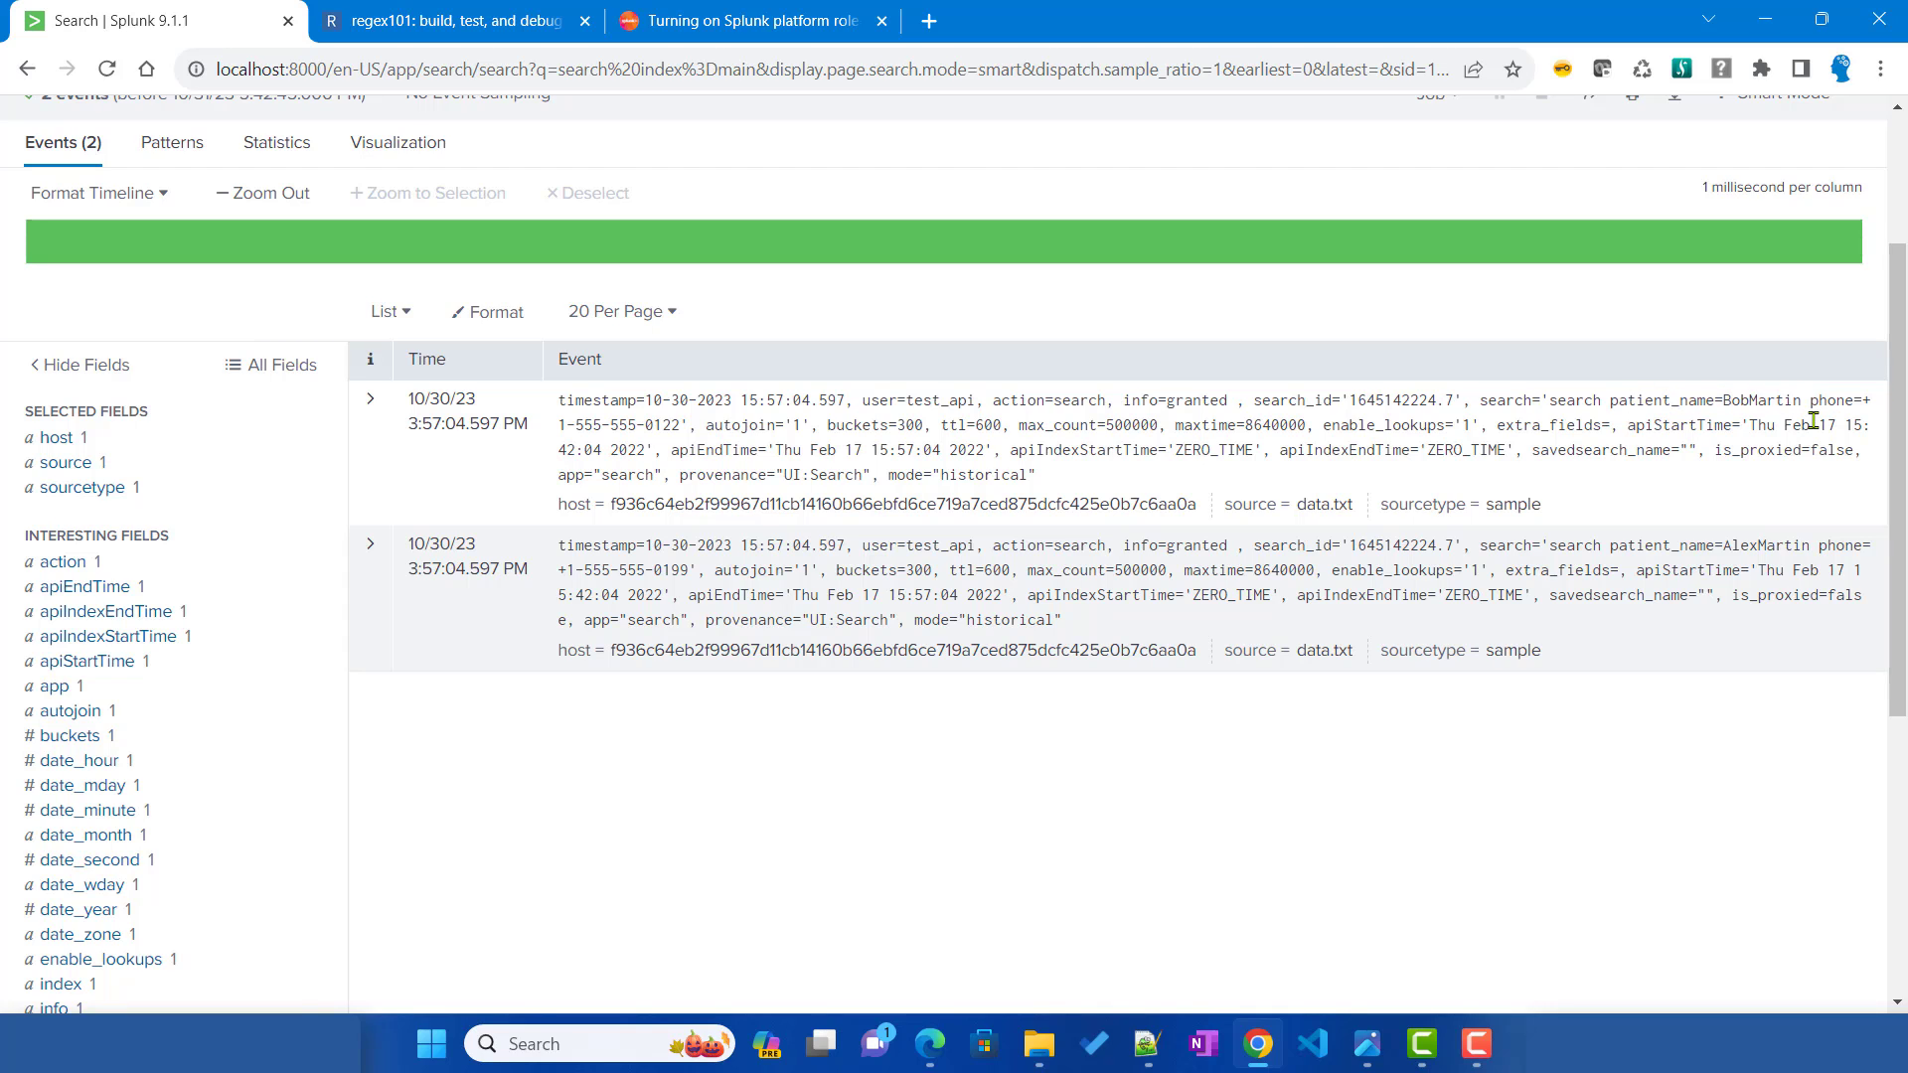
pyautogui.click(1153, 1048)
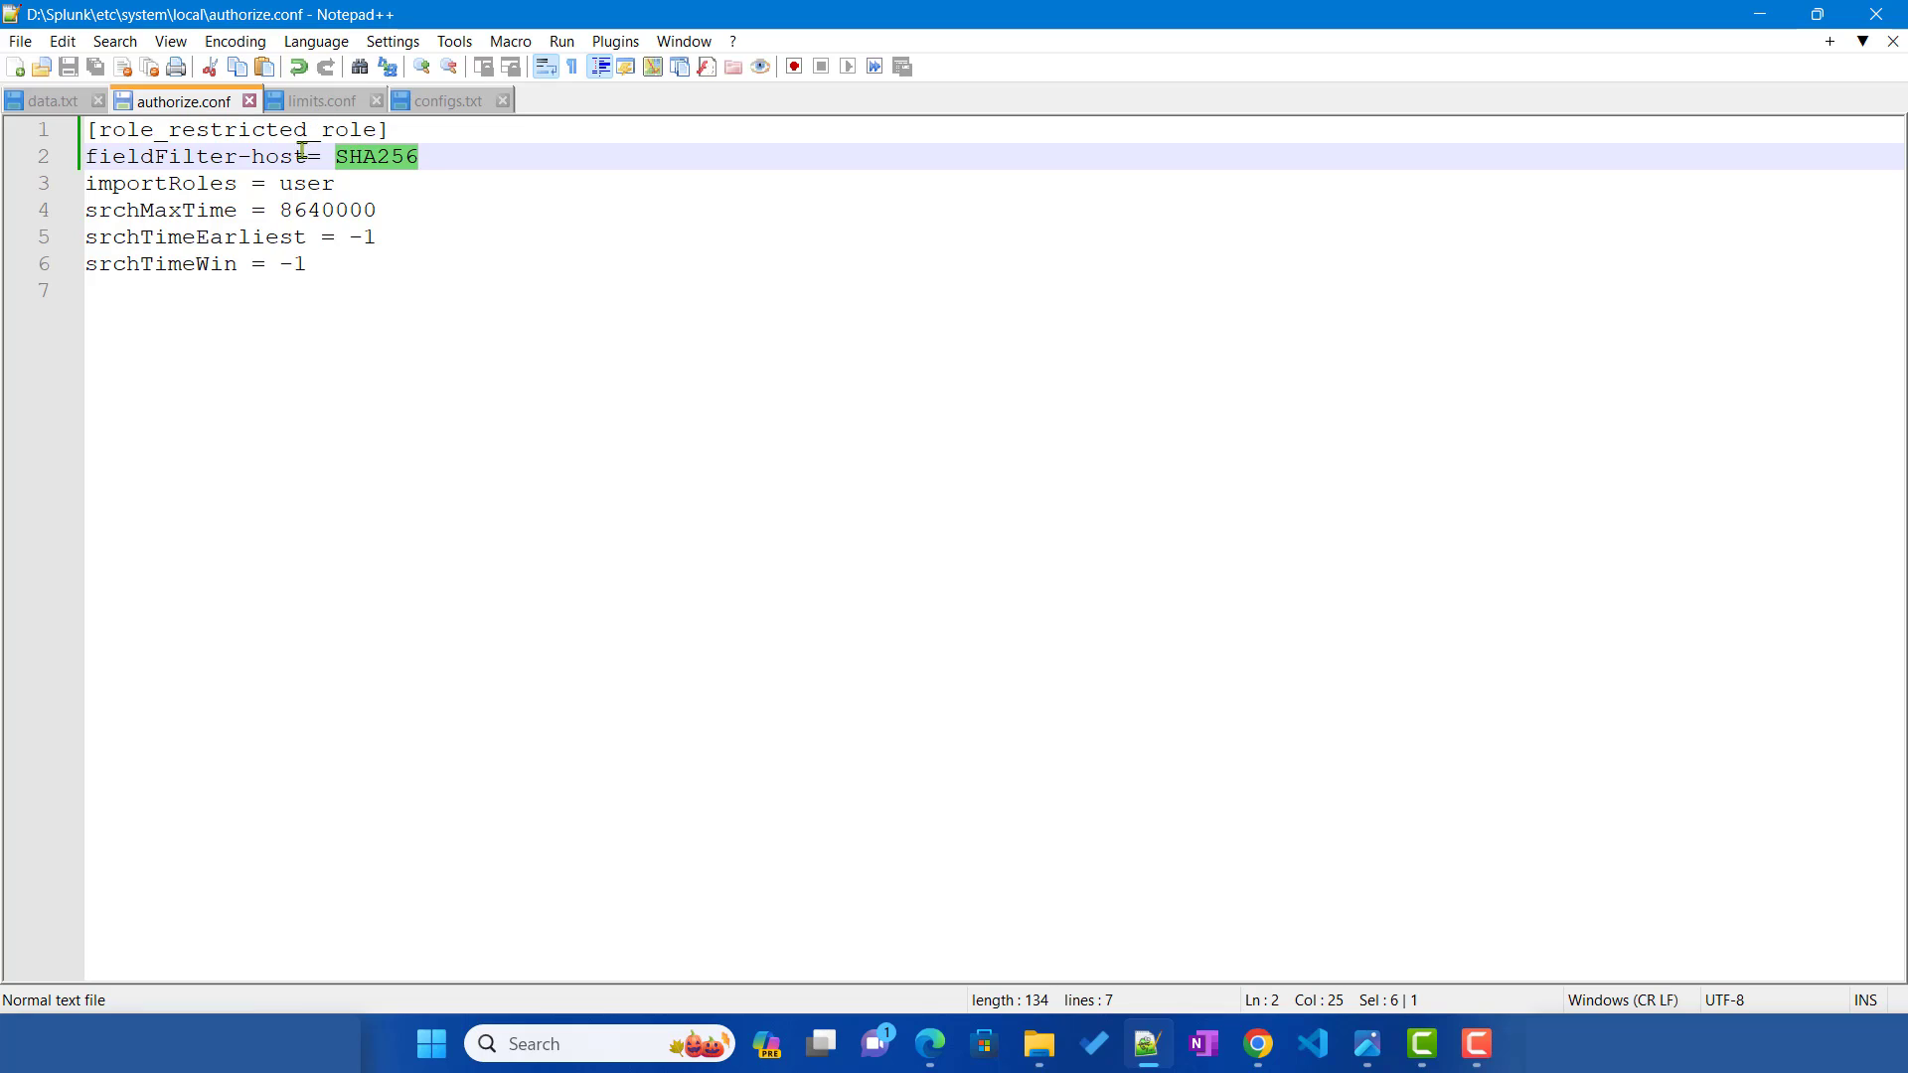
# Step: Rewrite line 2 as fieldFilter-_raw= s/<regex>/<replacement>/<flags>
pyautogui.moveTo(250, 156); pyautogui.dragTo(307, 157)
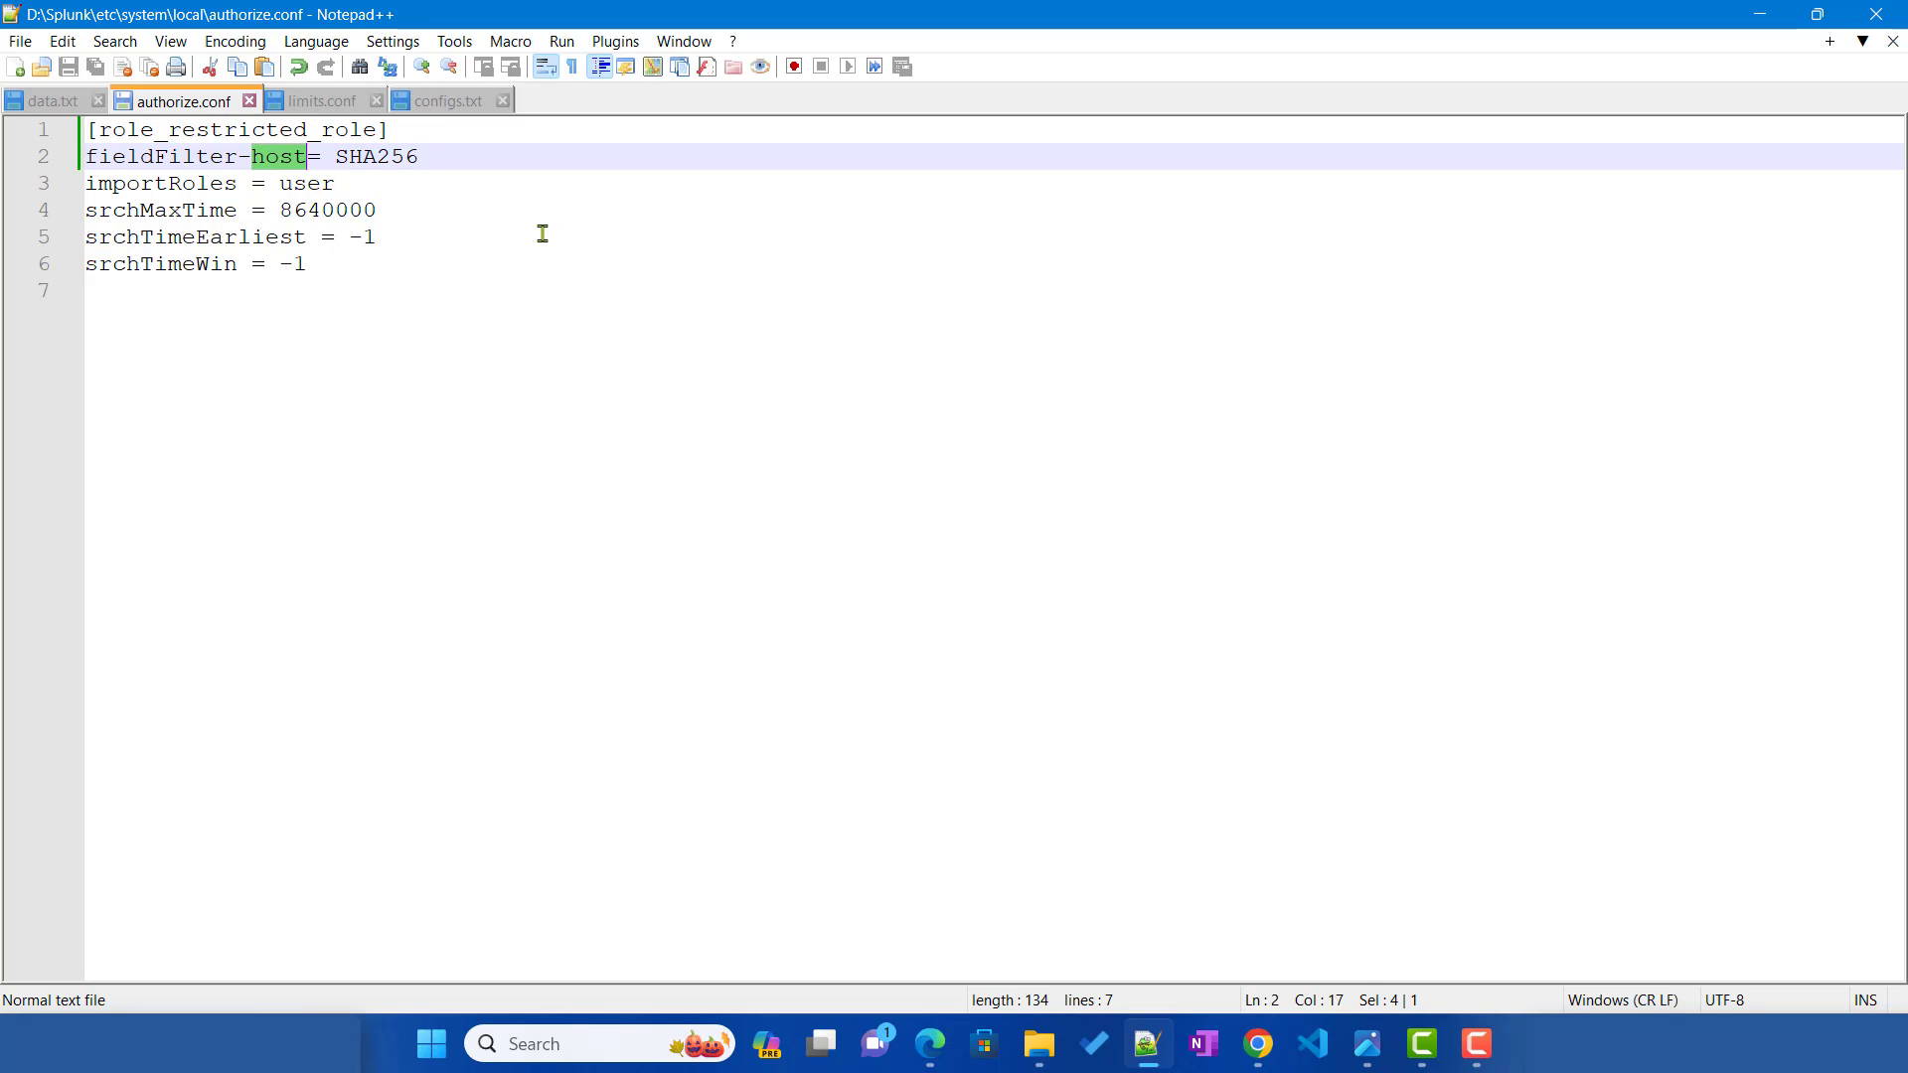
pyautogui.write('_raw')
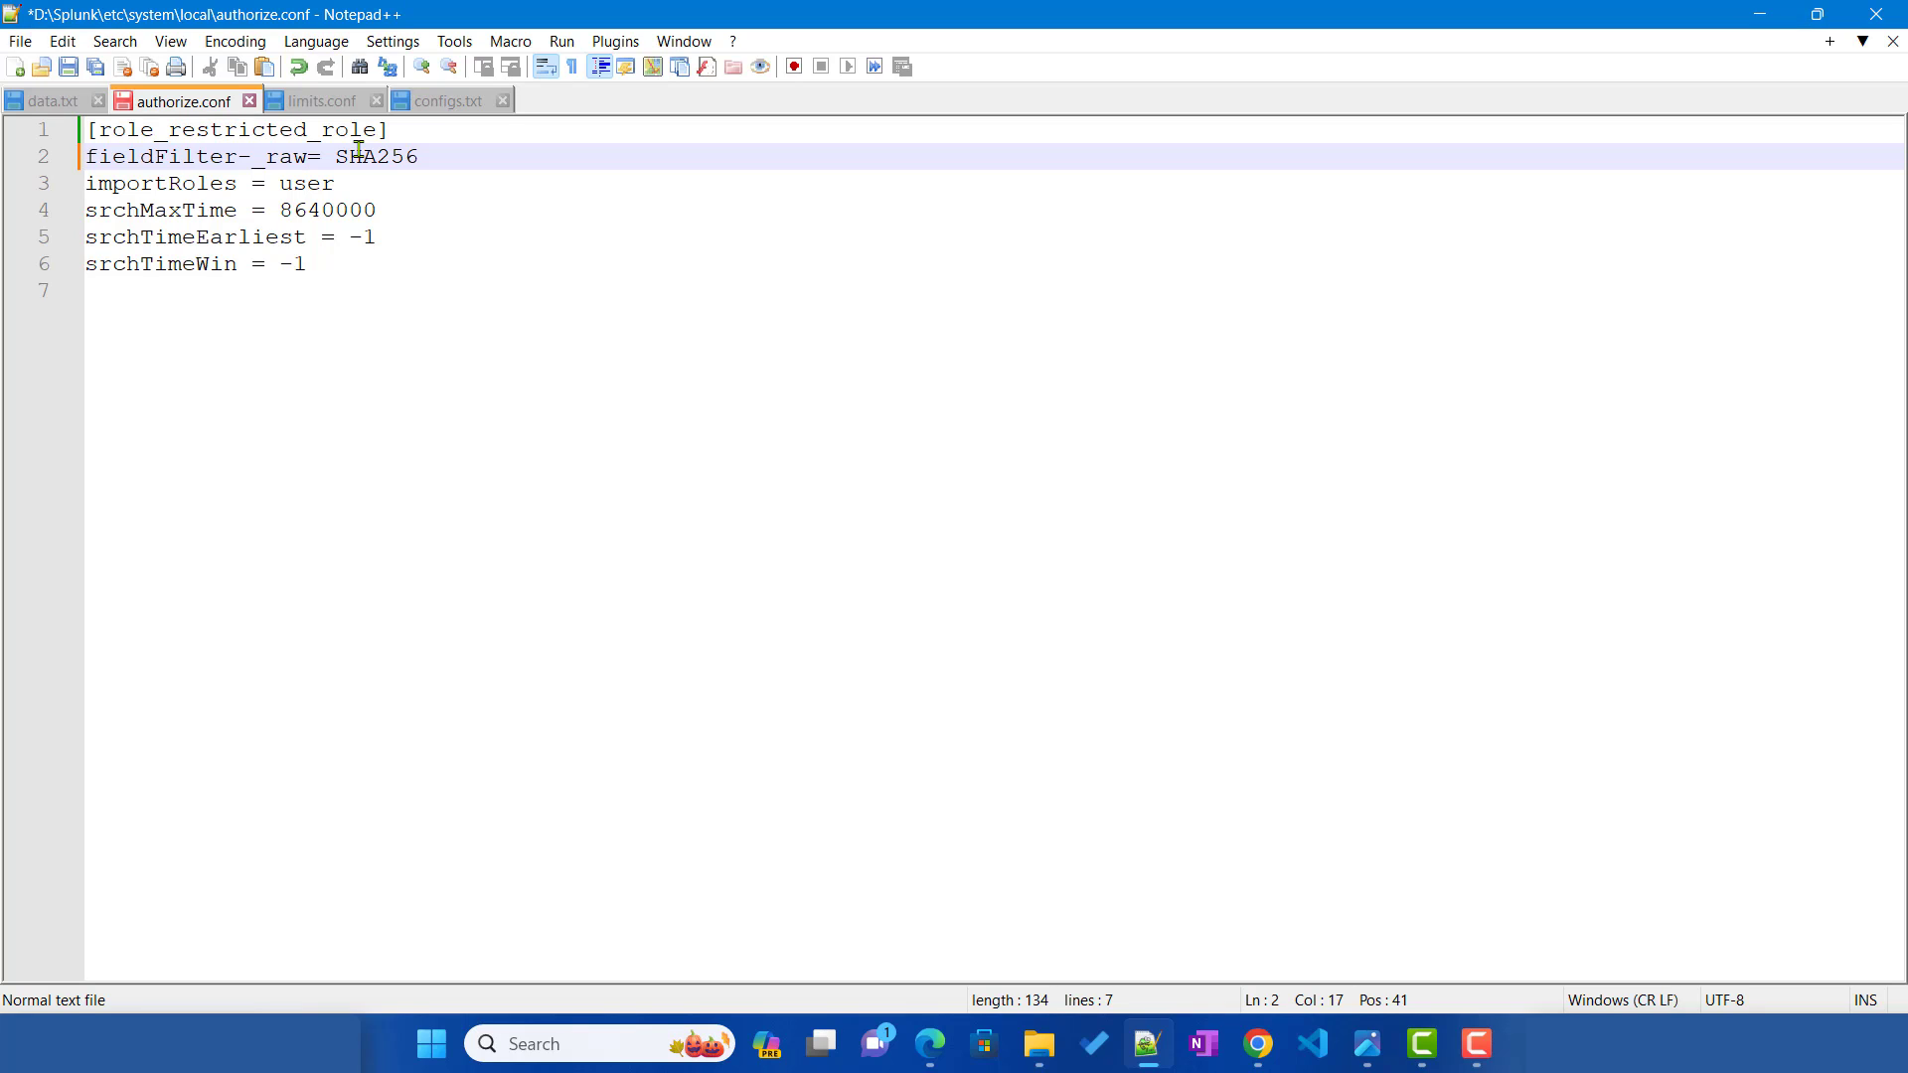
pyautogui.moveTo(339, 159); pyautogui.dragTo(454, 163)
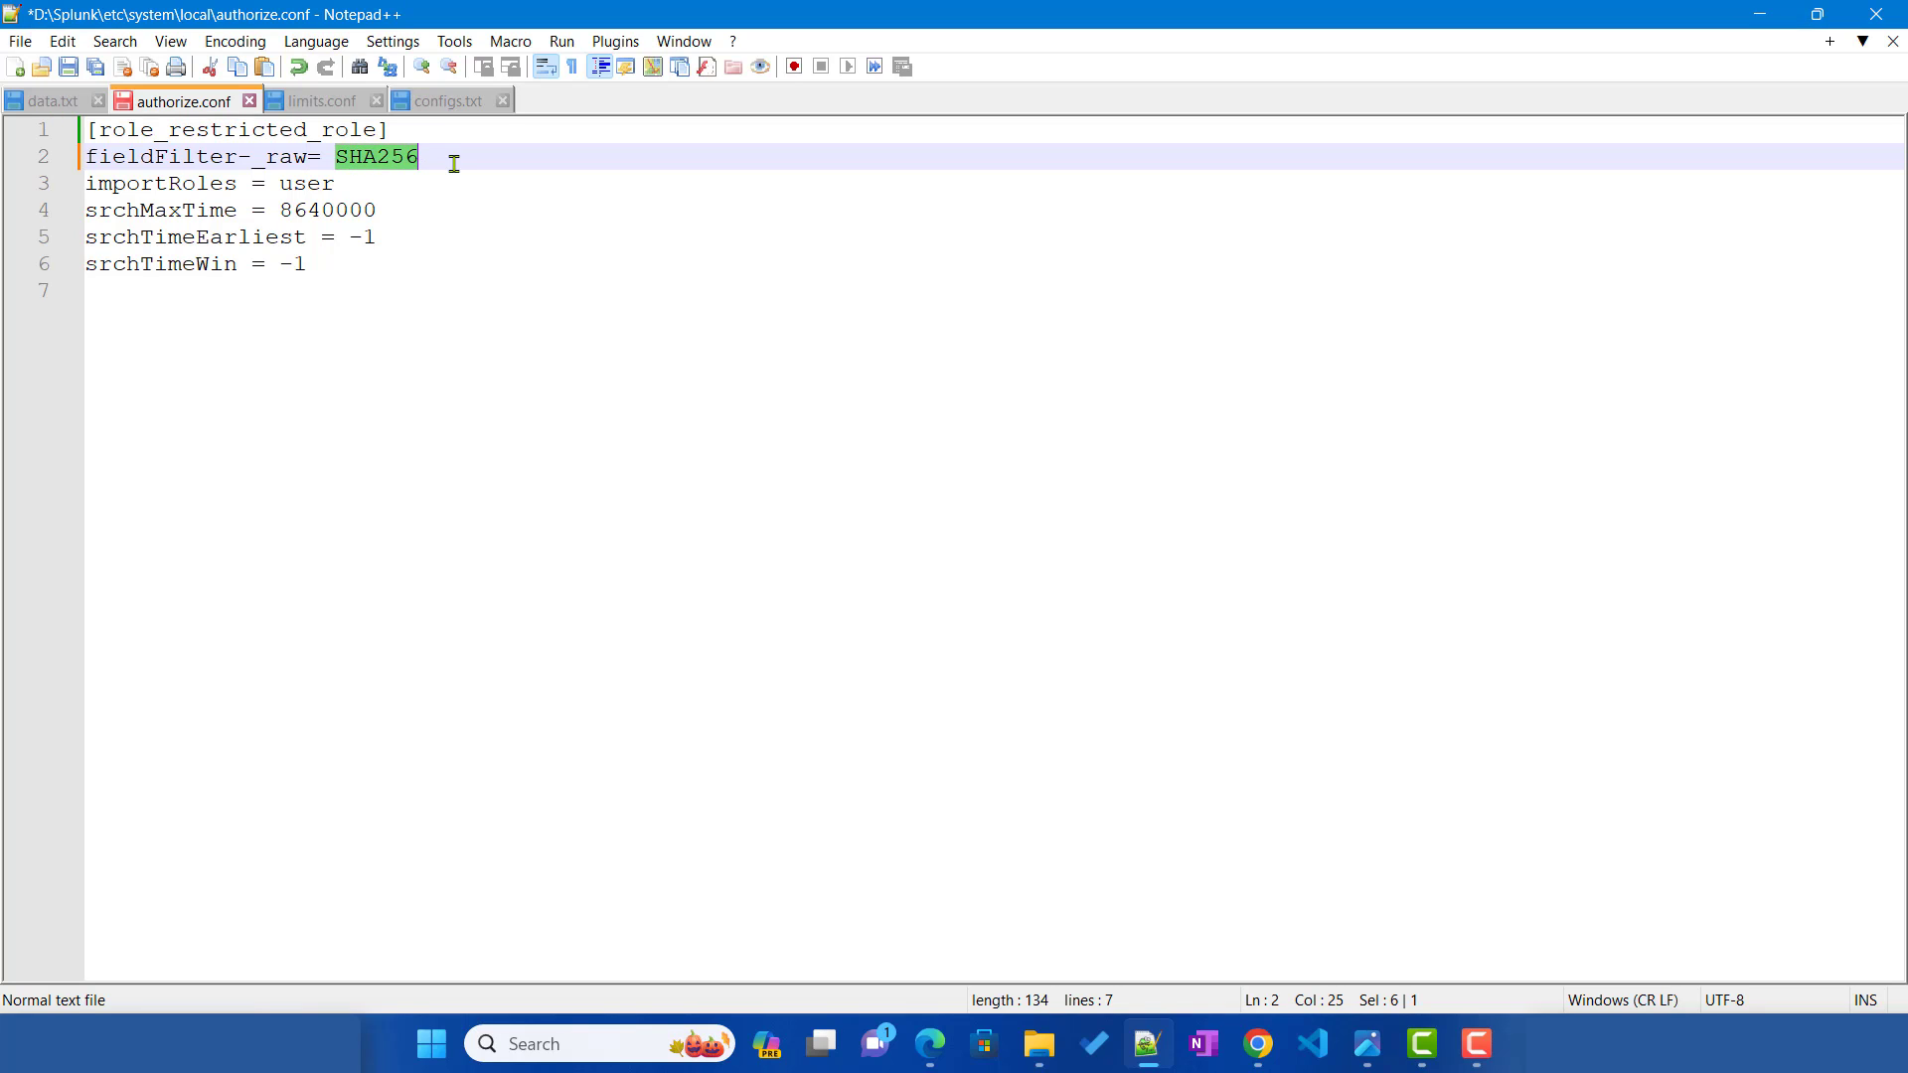
pyautogui.press('BackSpace')
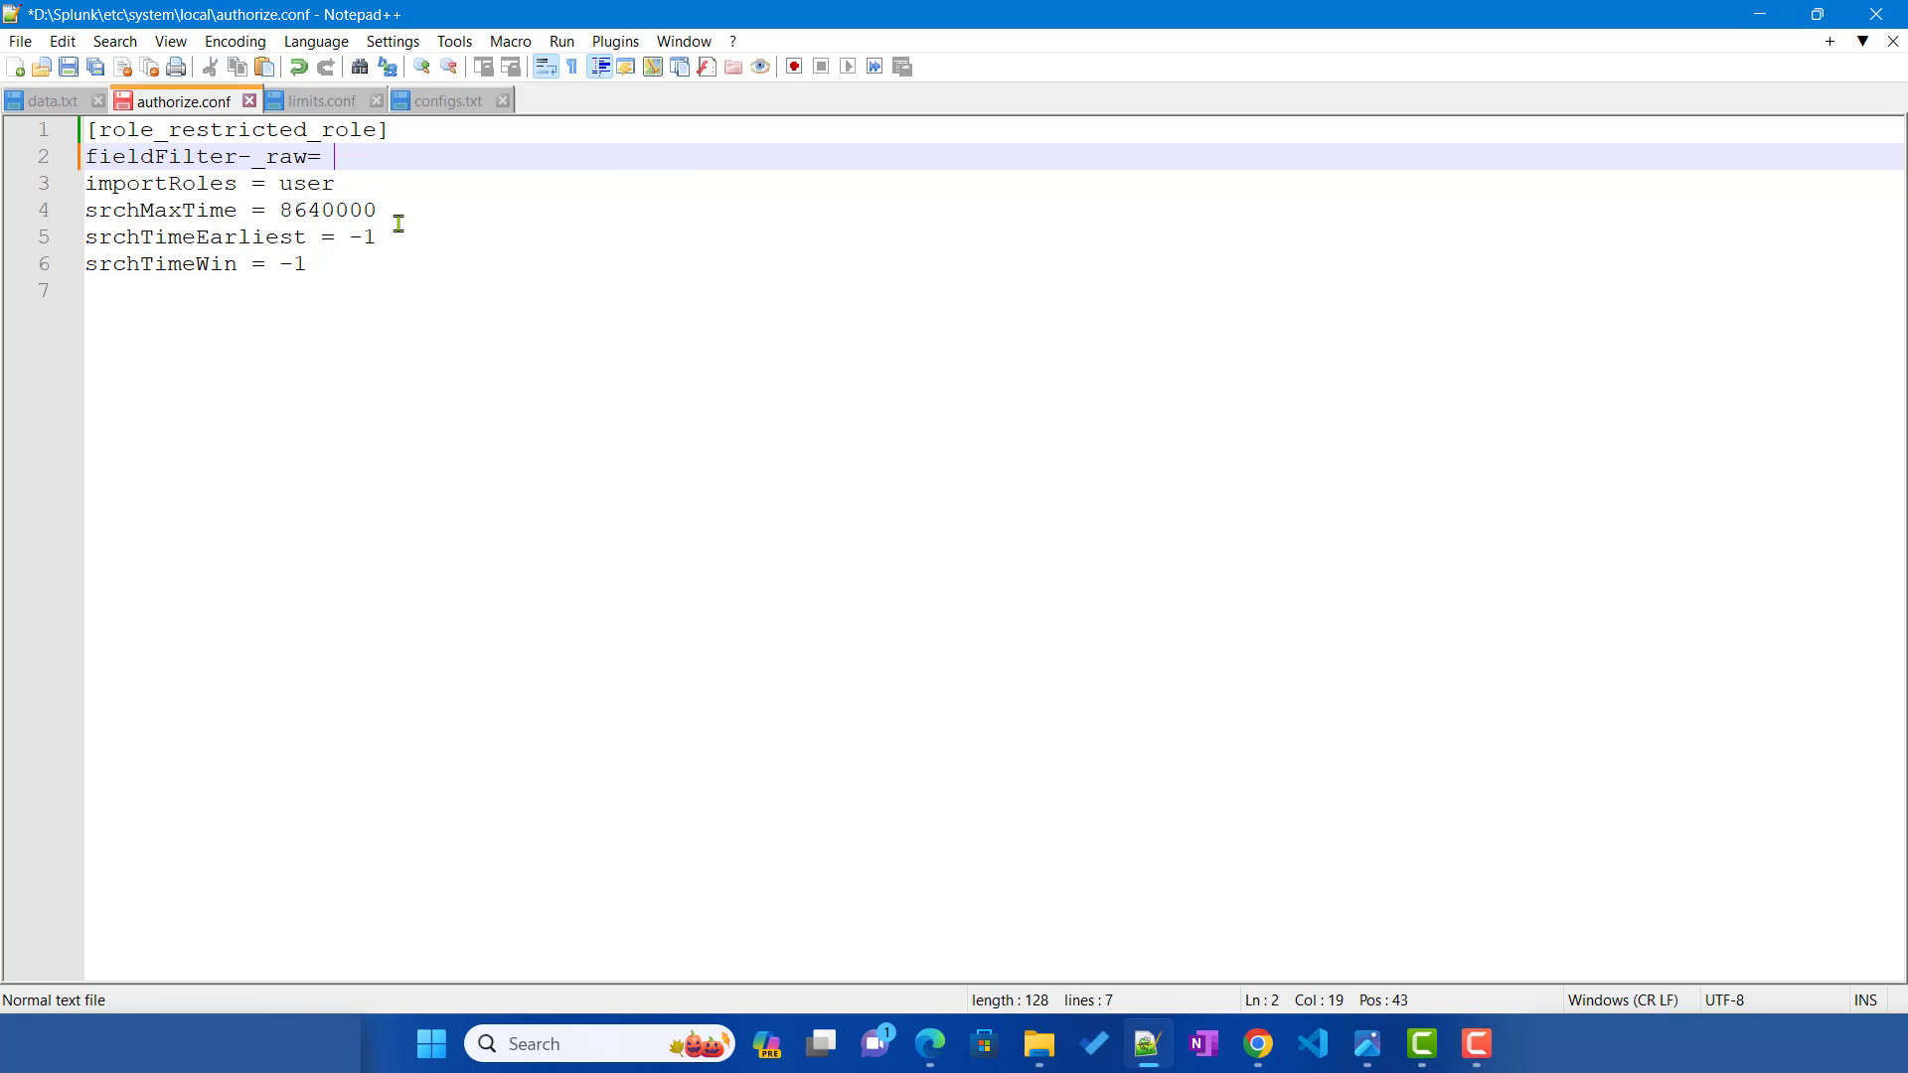
pyautogui.write('s/<regex>/<replacement>/<flags>')
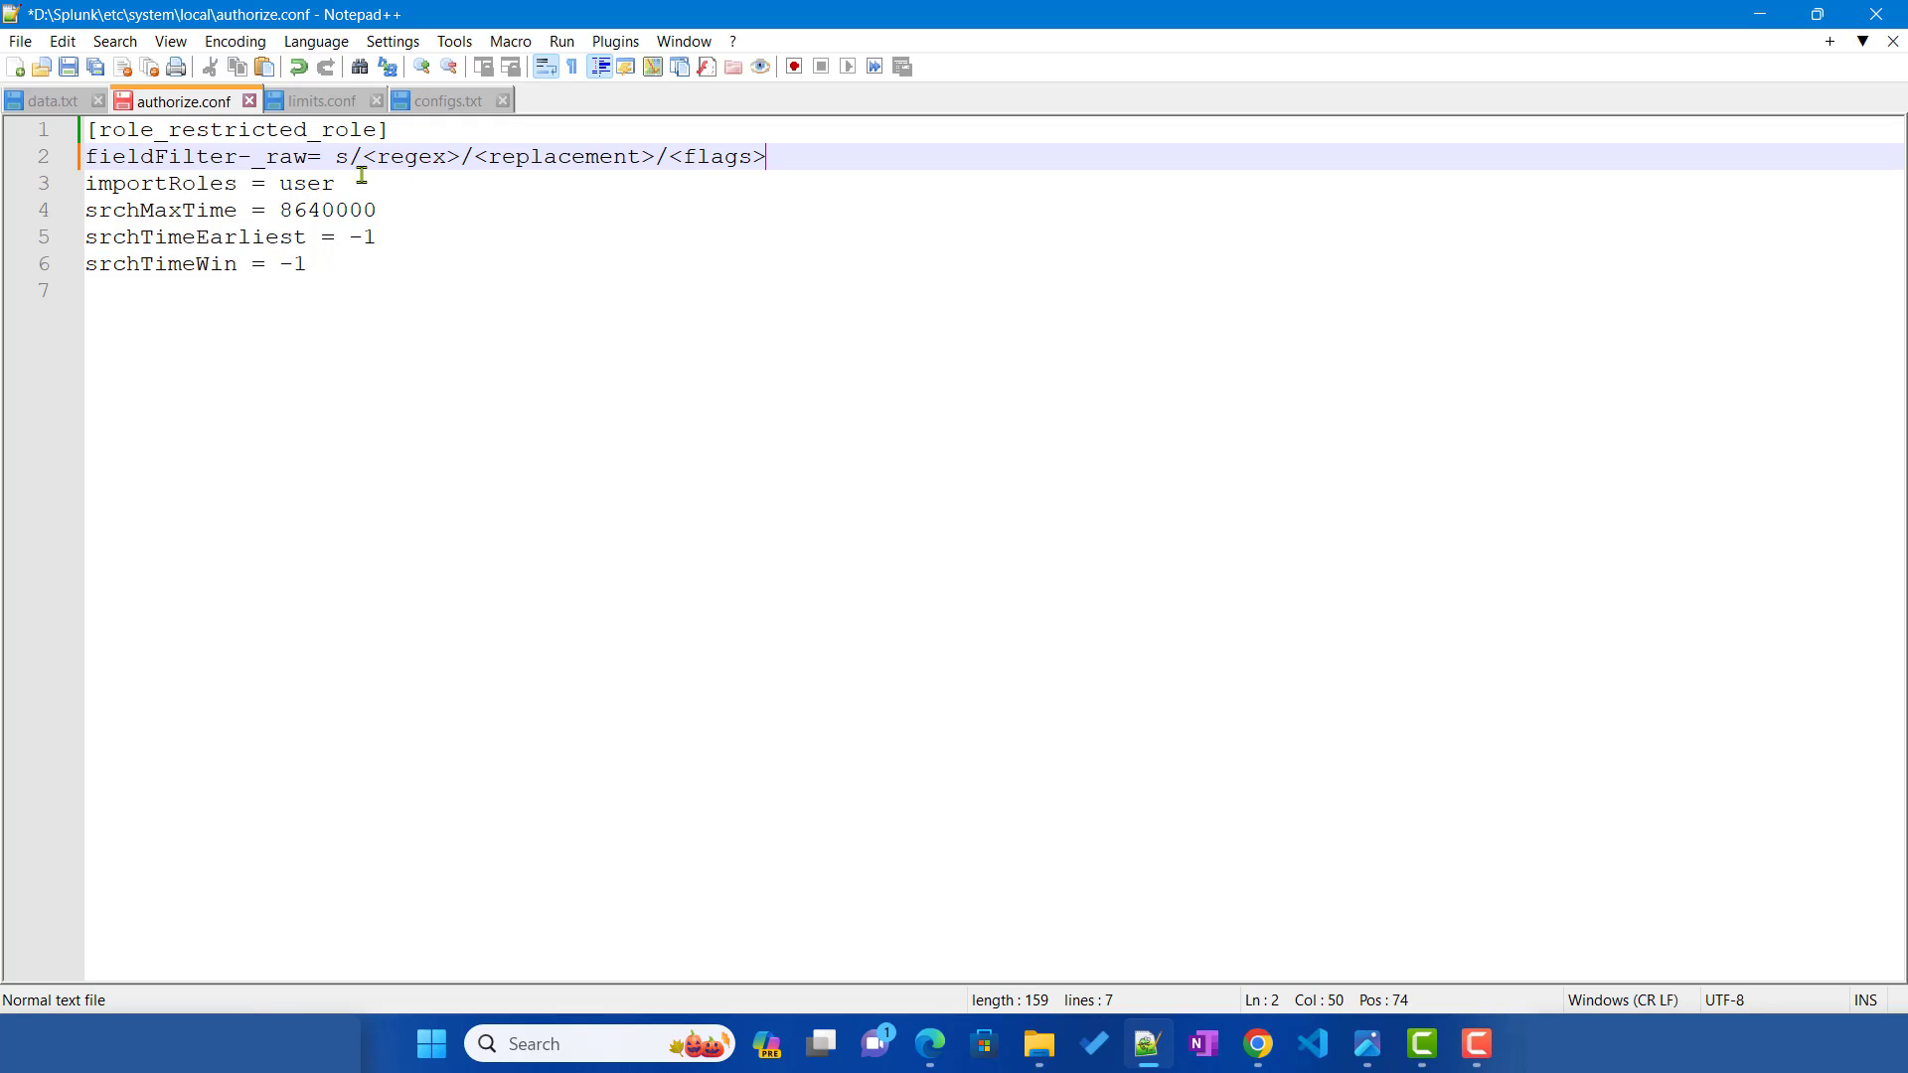
pyautogui.moveTo(337, 156); pyautogui.dragTo(791, 157)
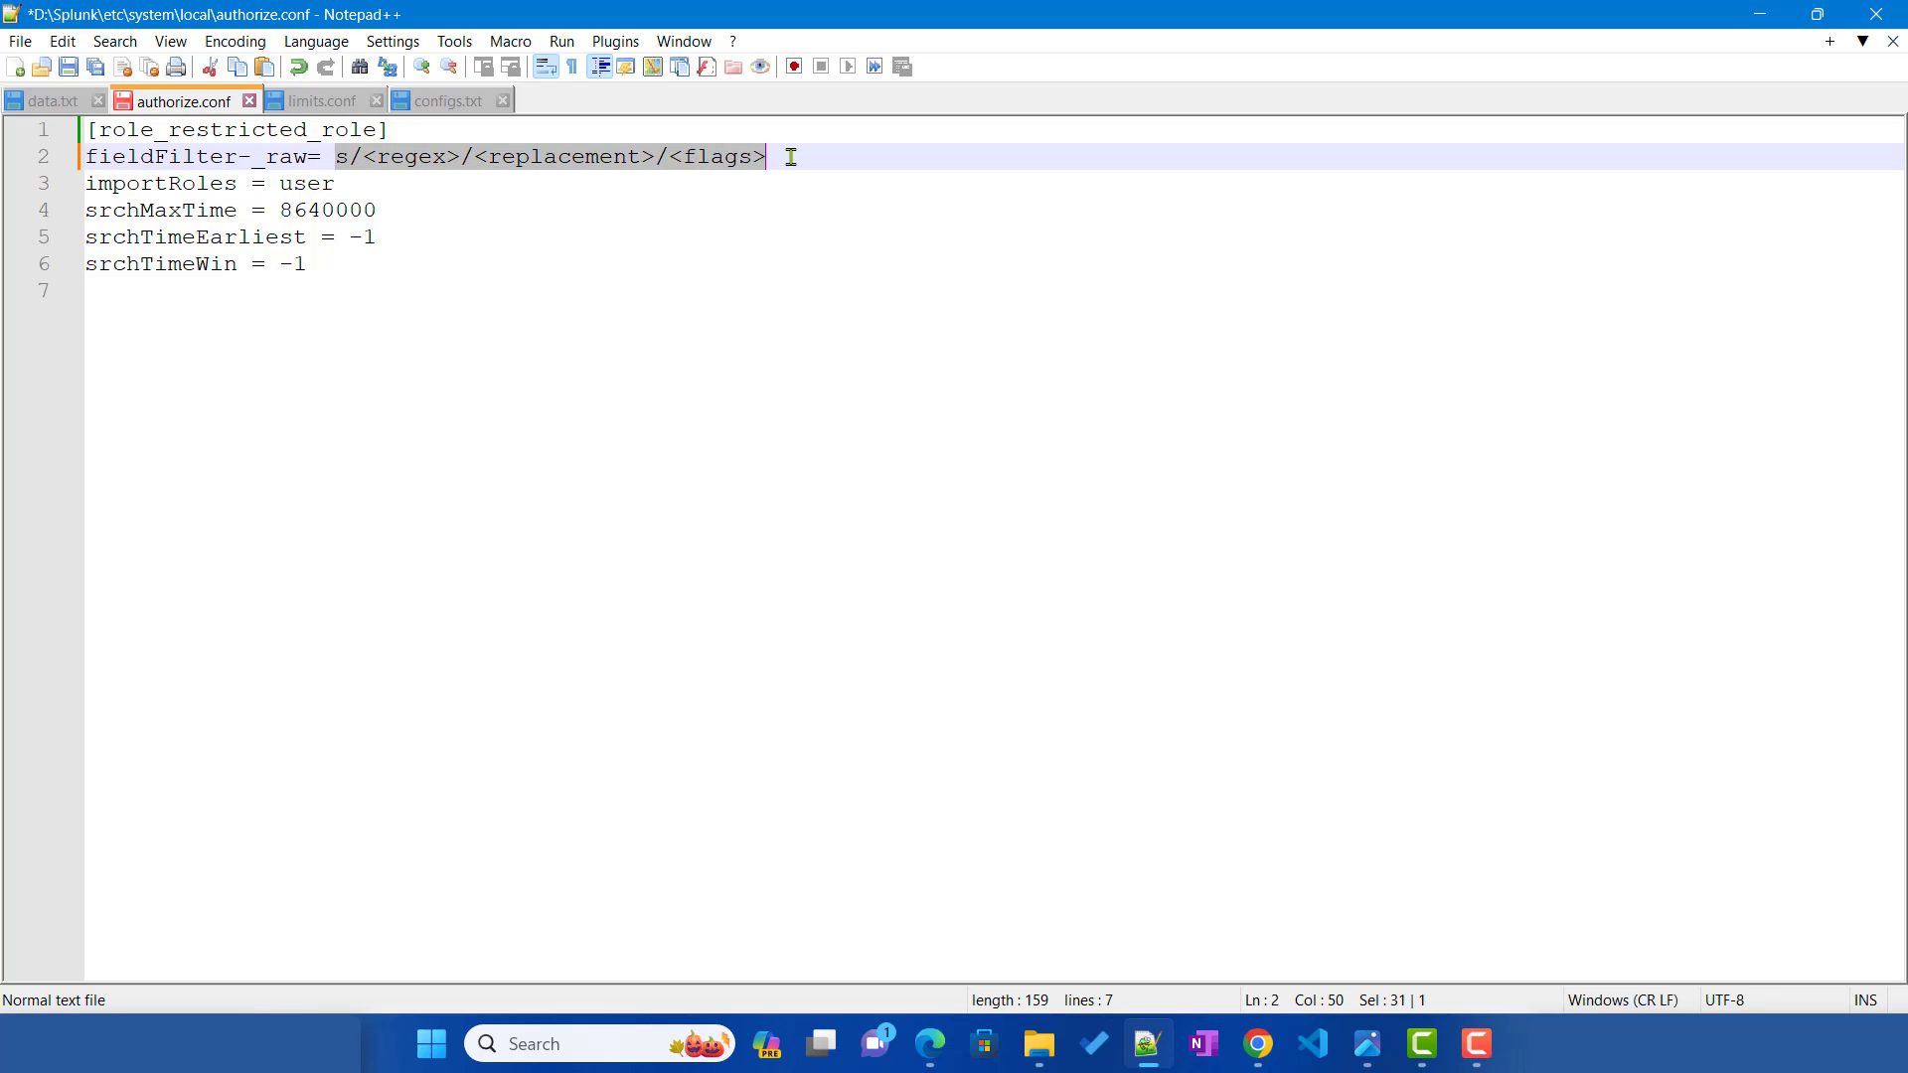
pyautogui.click(350, 162)
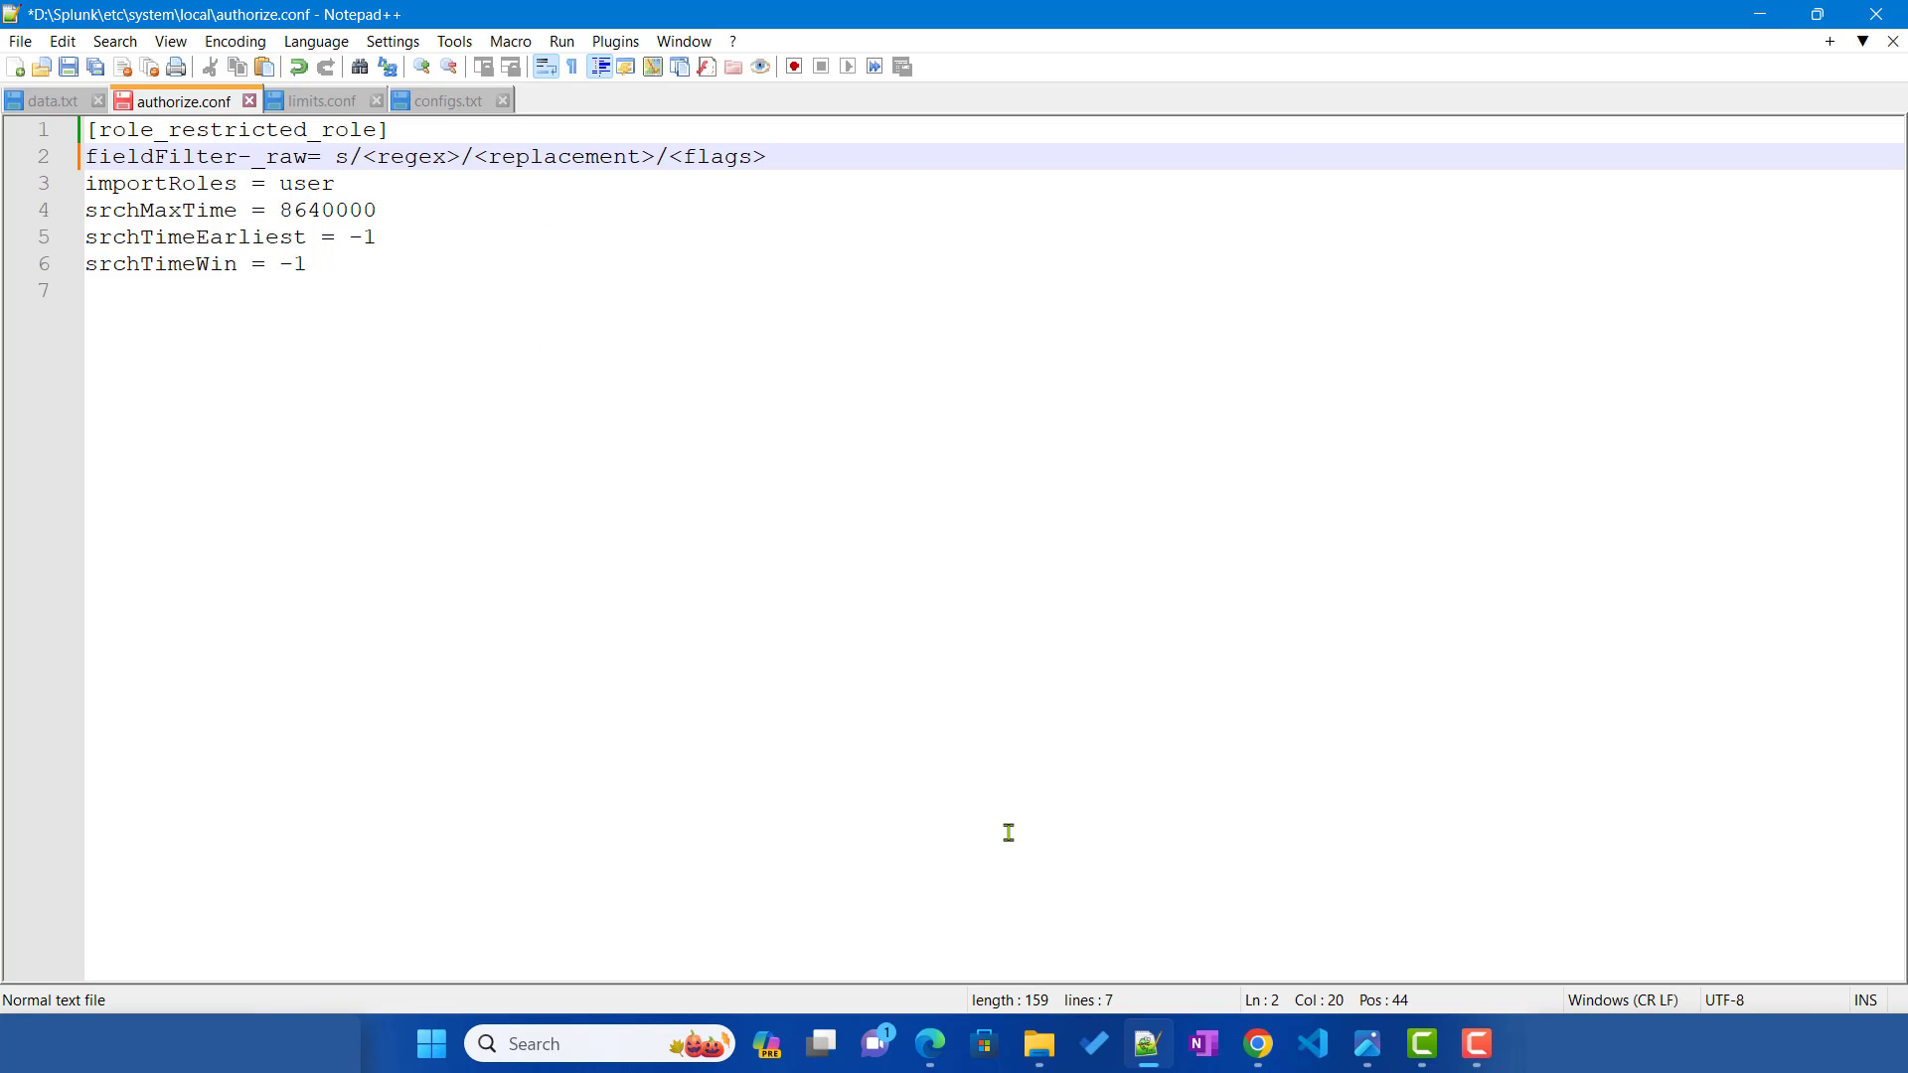
# Step: Select the full text of the first index=main event in Splunk
pyautogui.click(930, 1044)
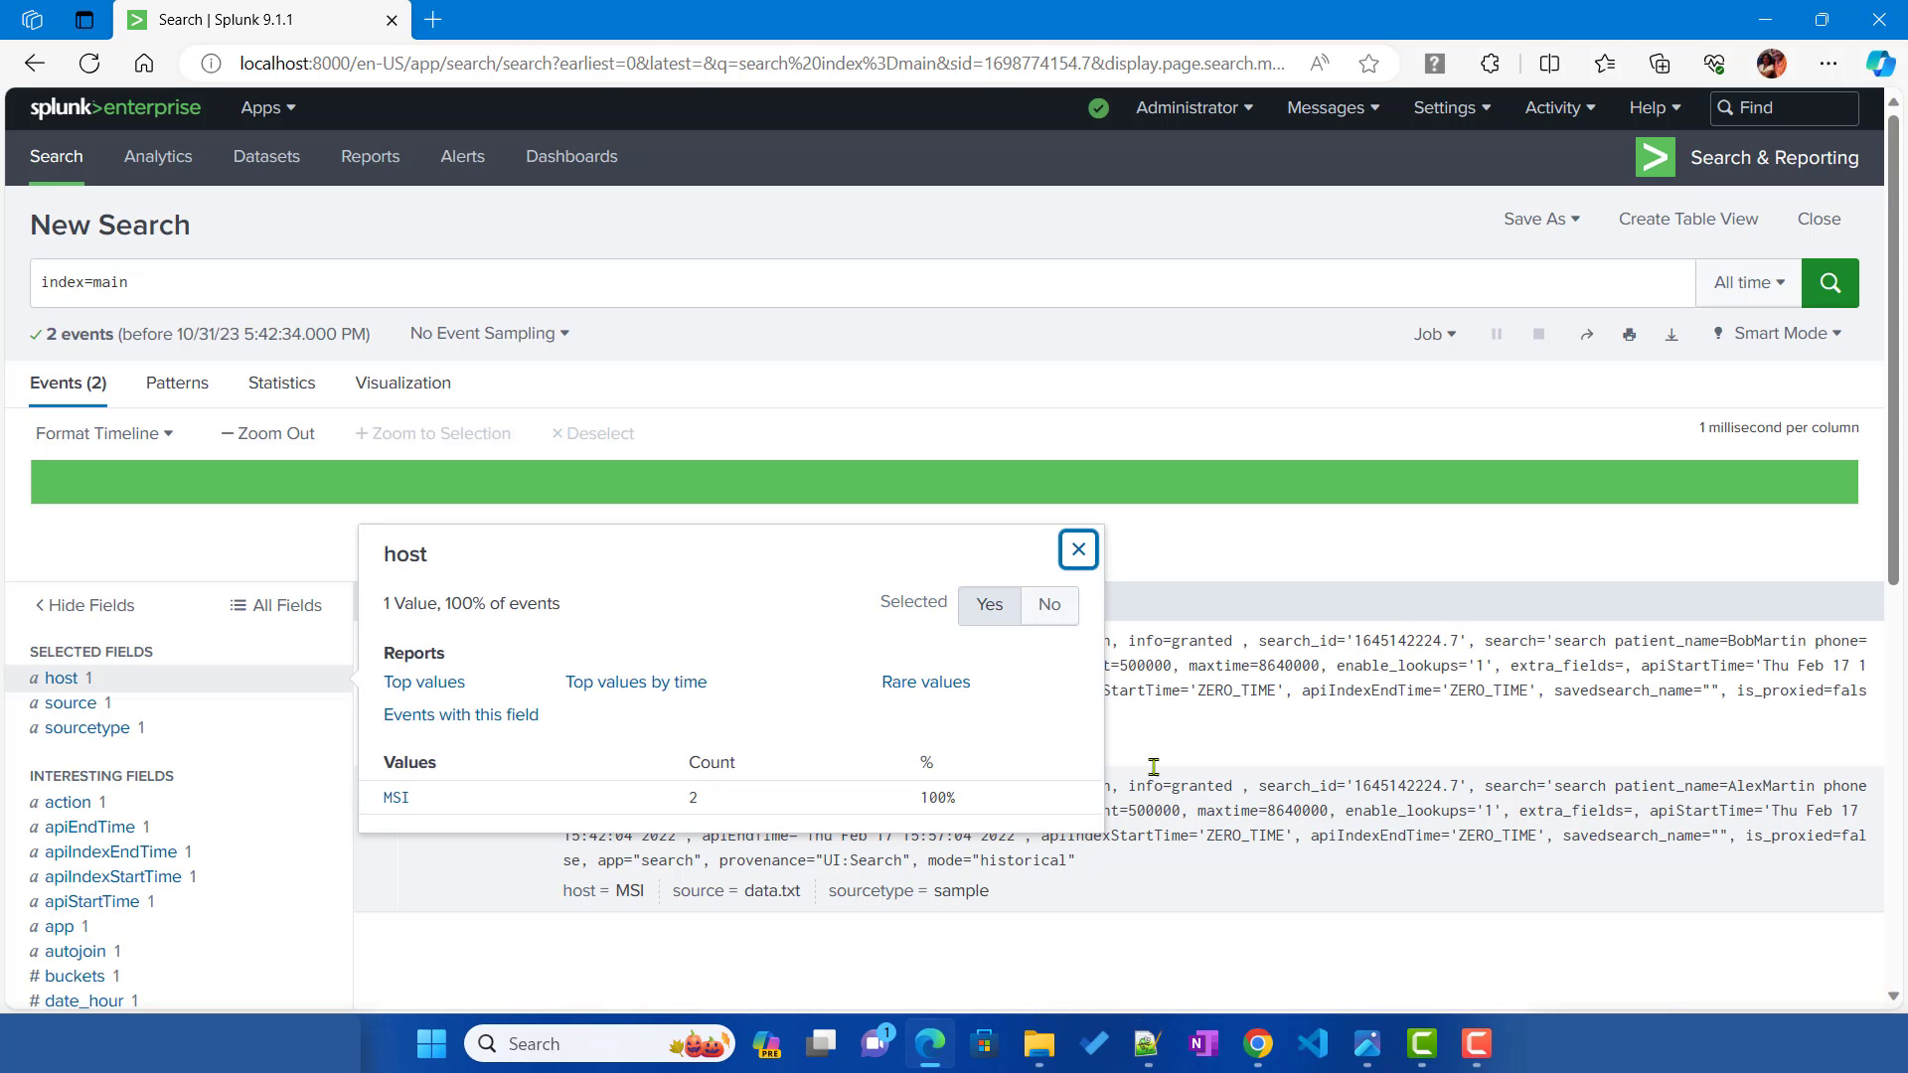
pyautogui.click(1389, 750)
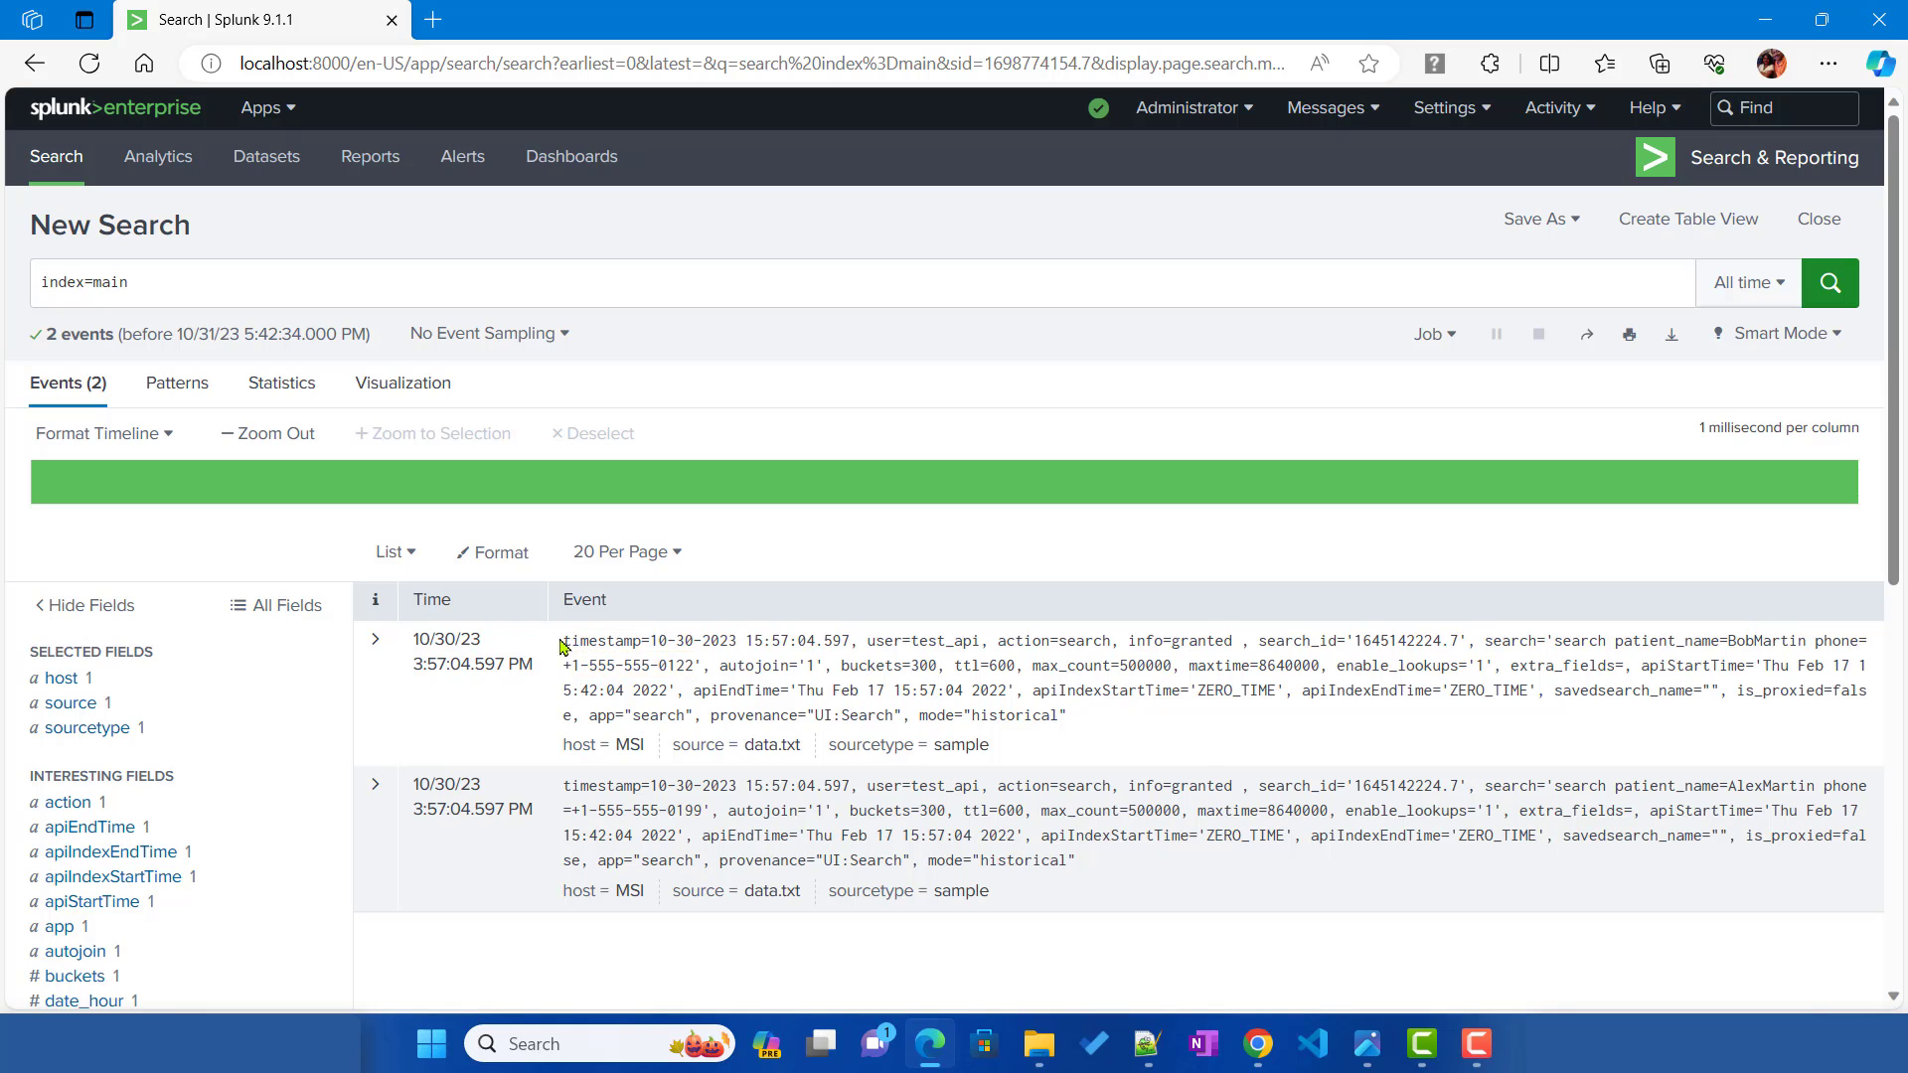
pyautogui.moveTo(562, 644); pyautogui.dragTo(1121, 714)
pyautogui.hotkey('ctrl', 'c')
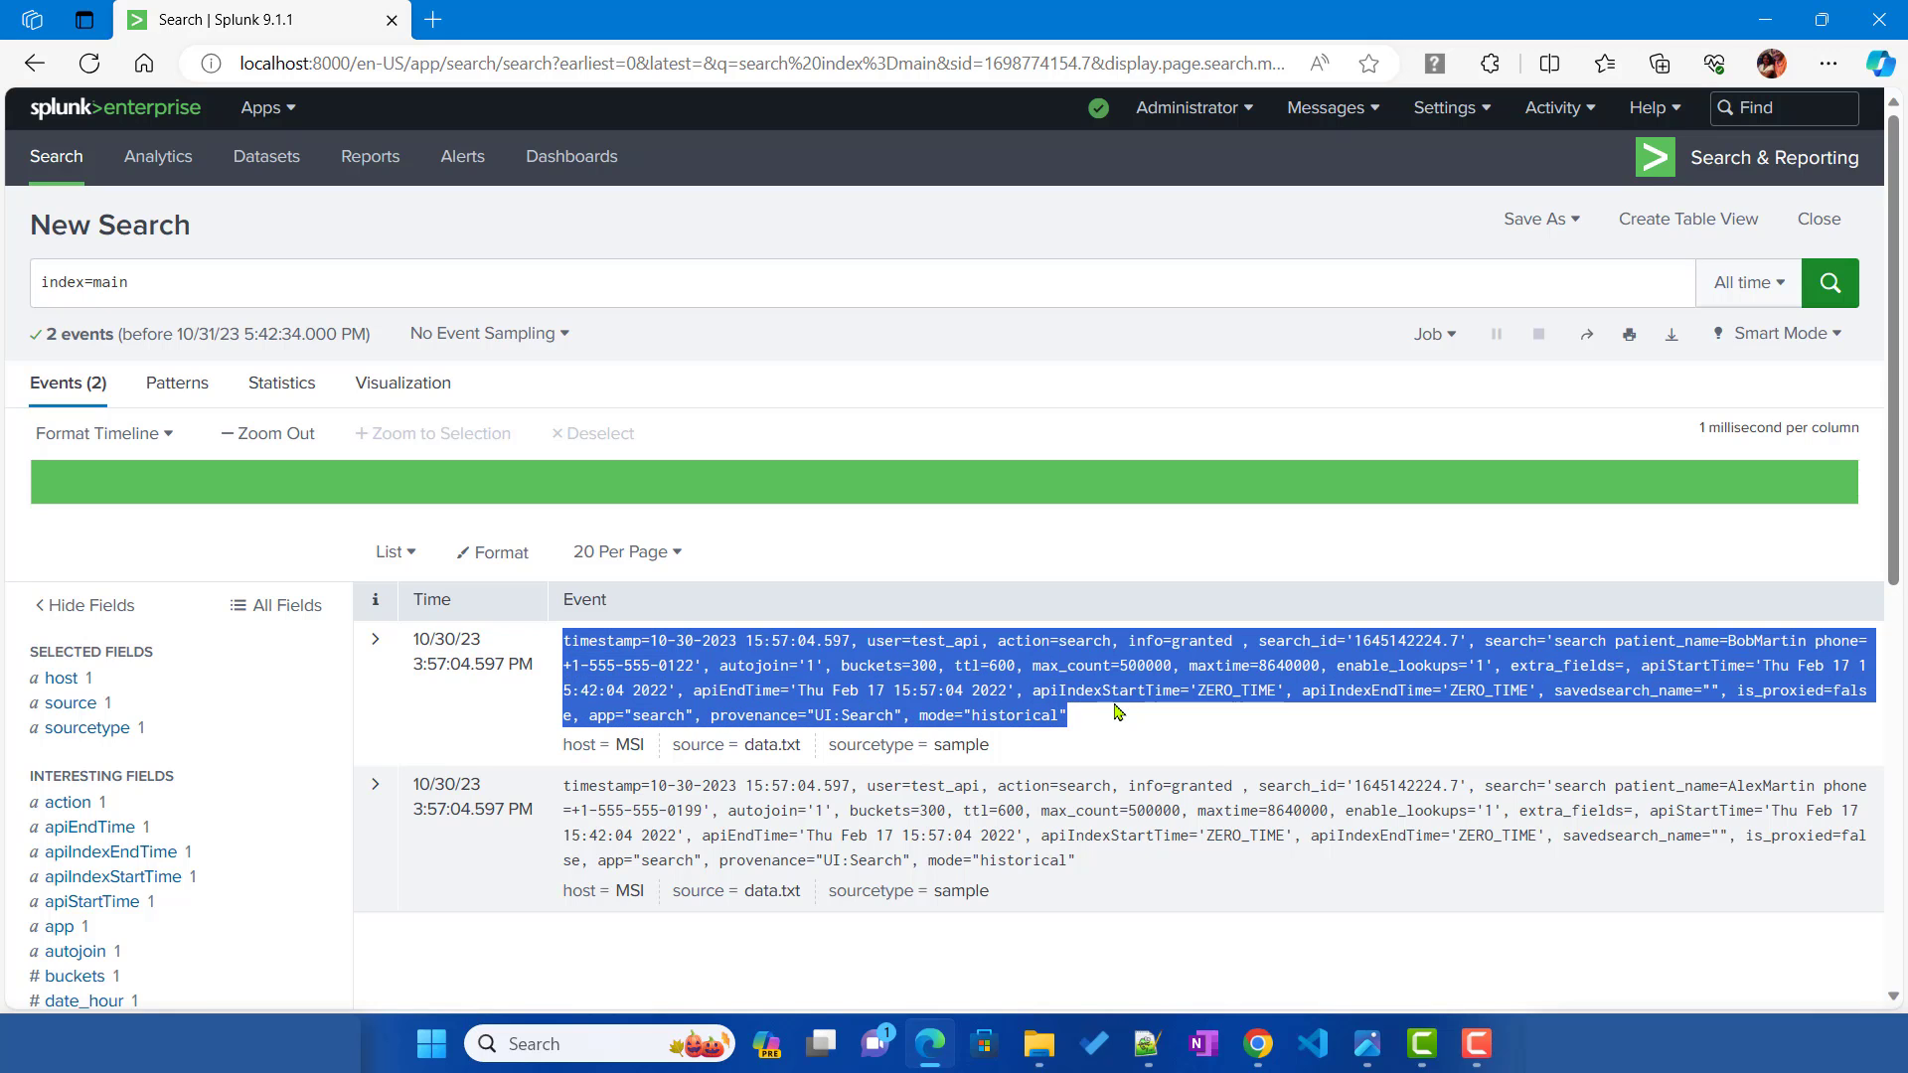
# Step: Paste the Splunk event into regex101 as the test string
pyautogui.click(1259, 1043)
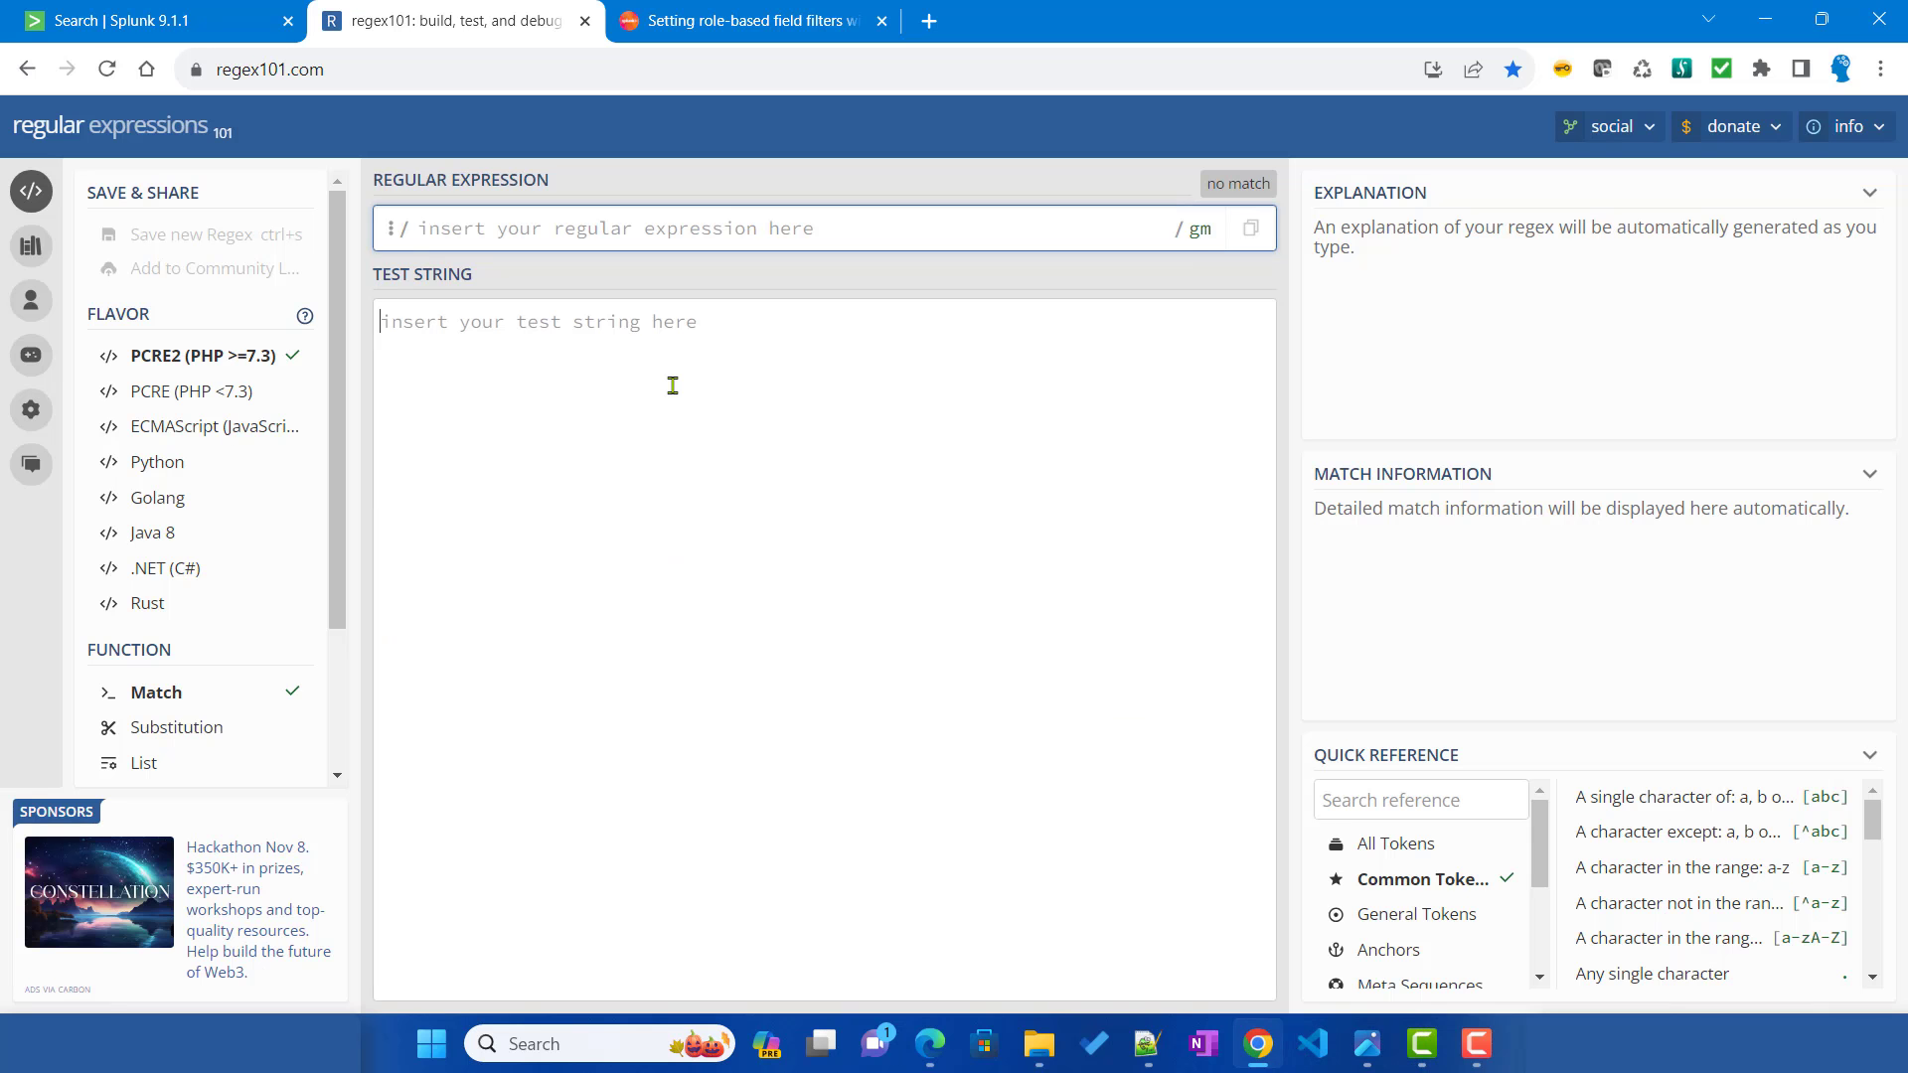
pyautogui.click(673, 386)
pyautogui.hotkey('ctrl', 'v')
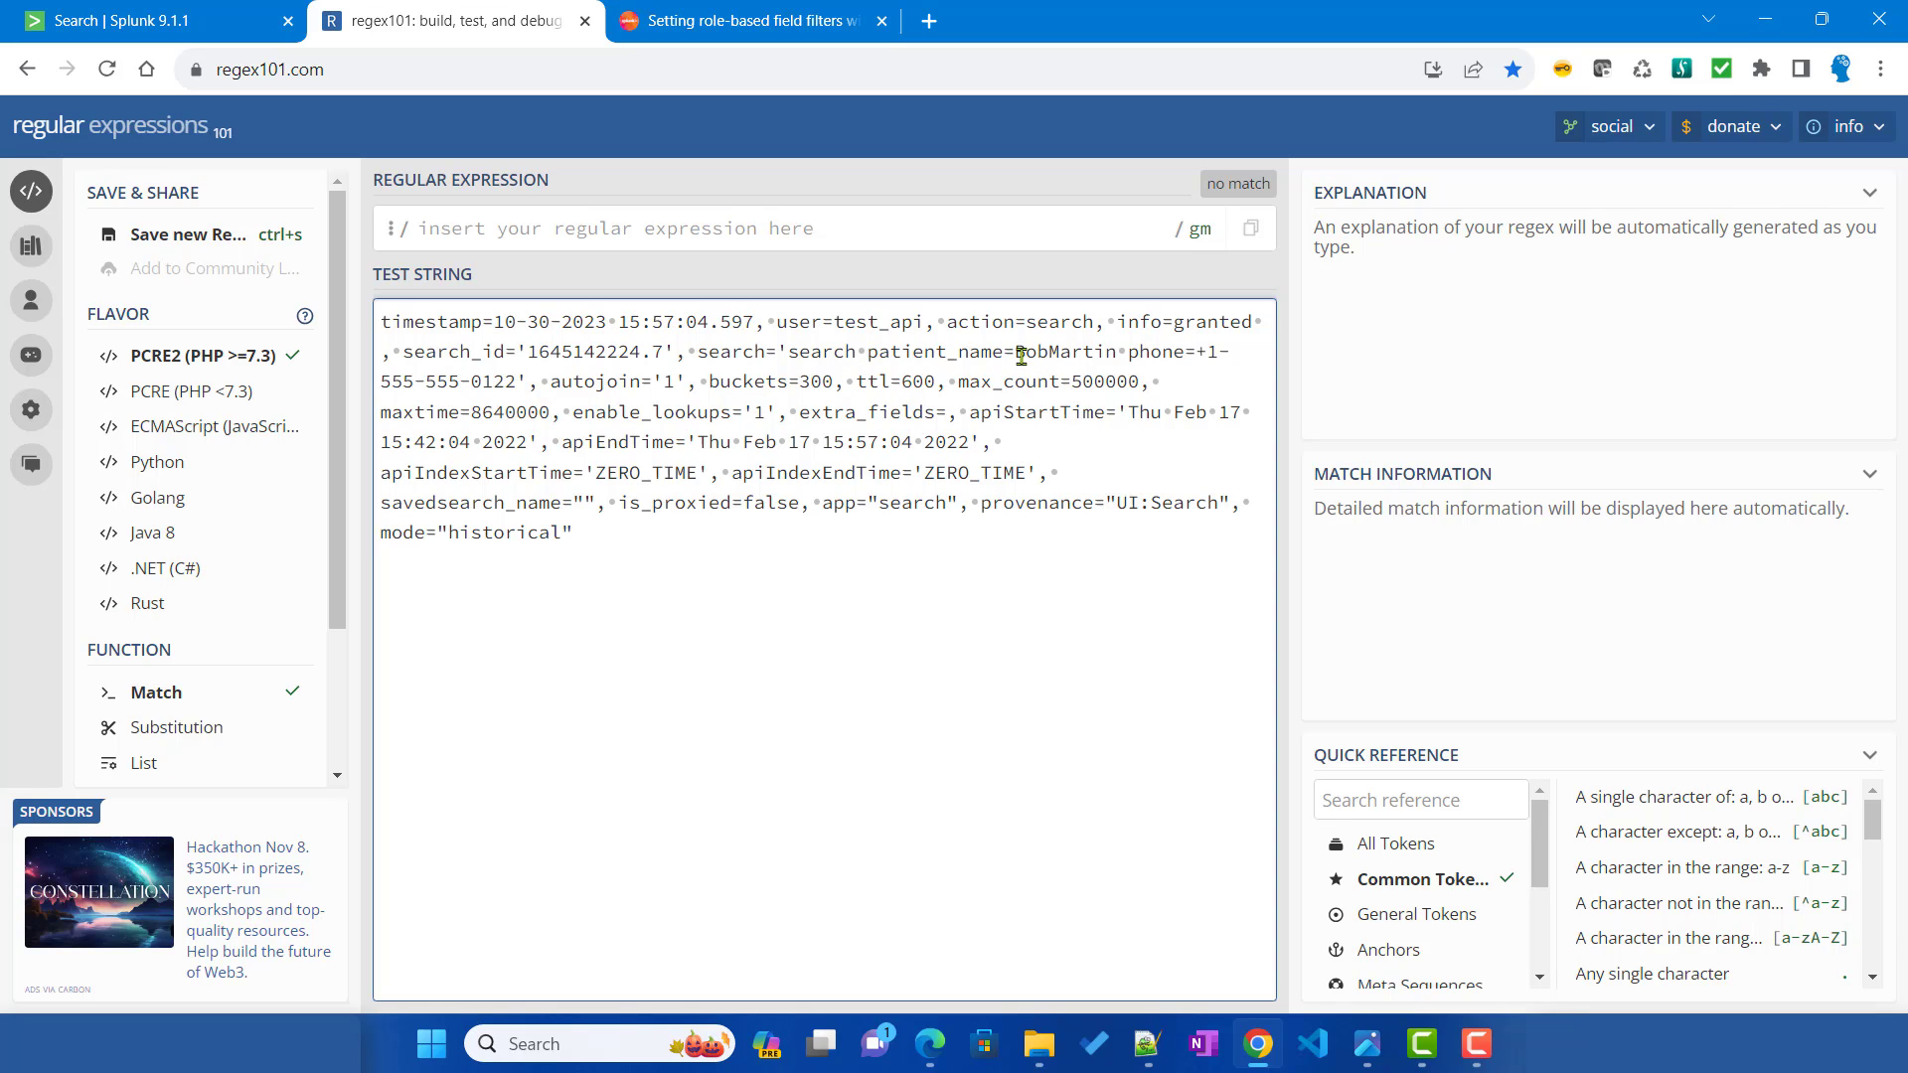
pyautogui.moveTo(1018, 351); pyautogui.dragTo(1117, 352)
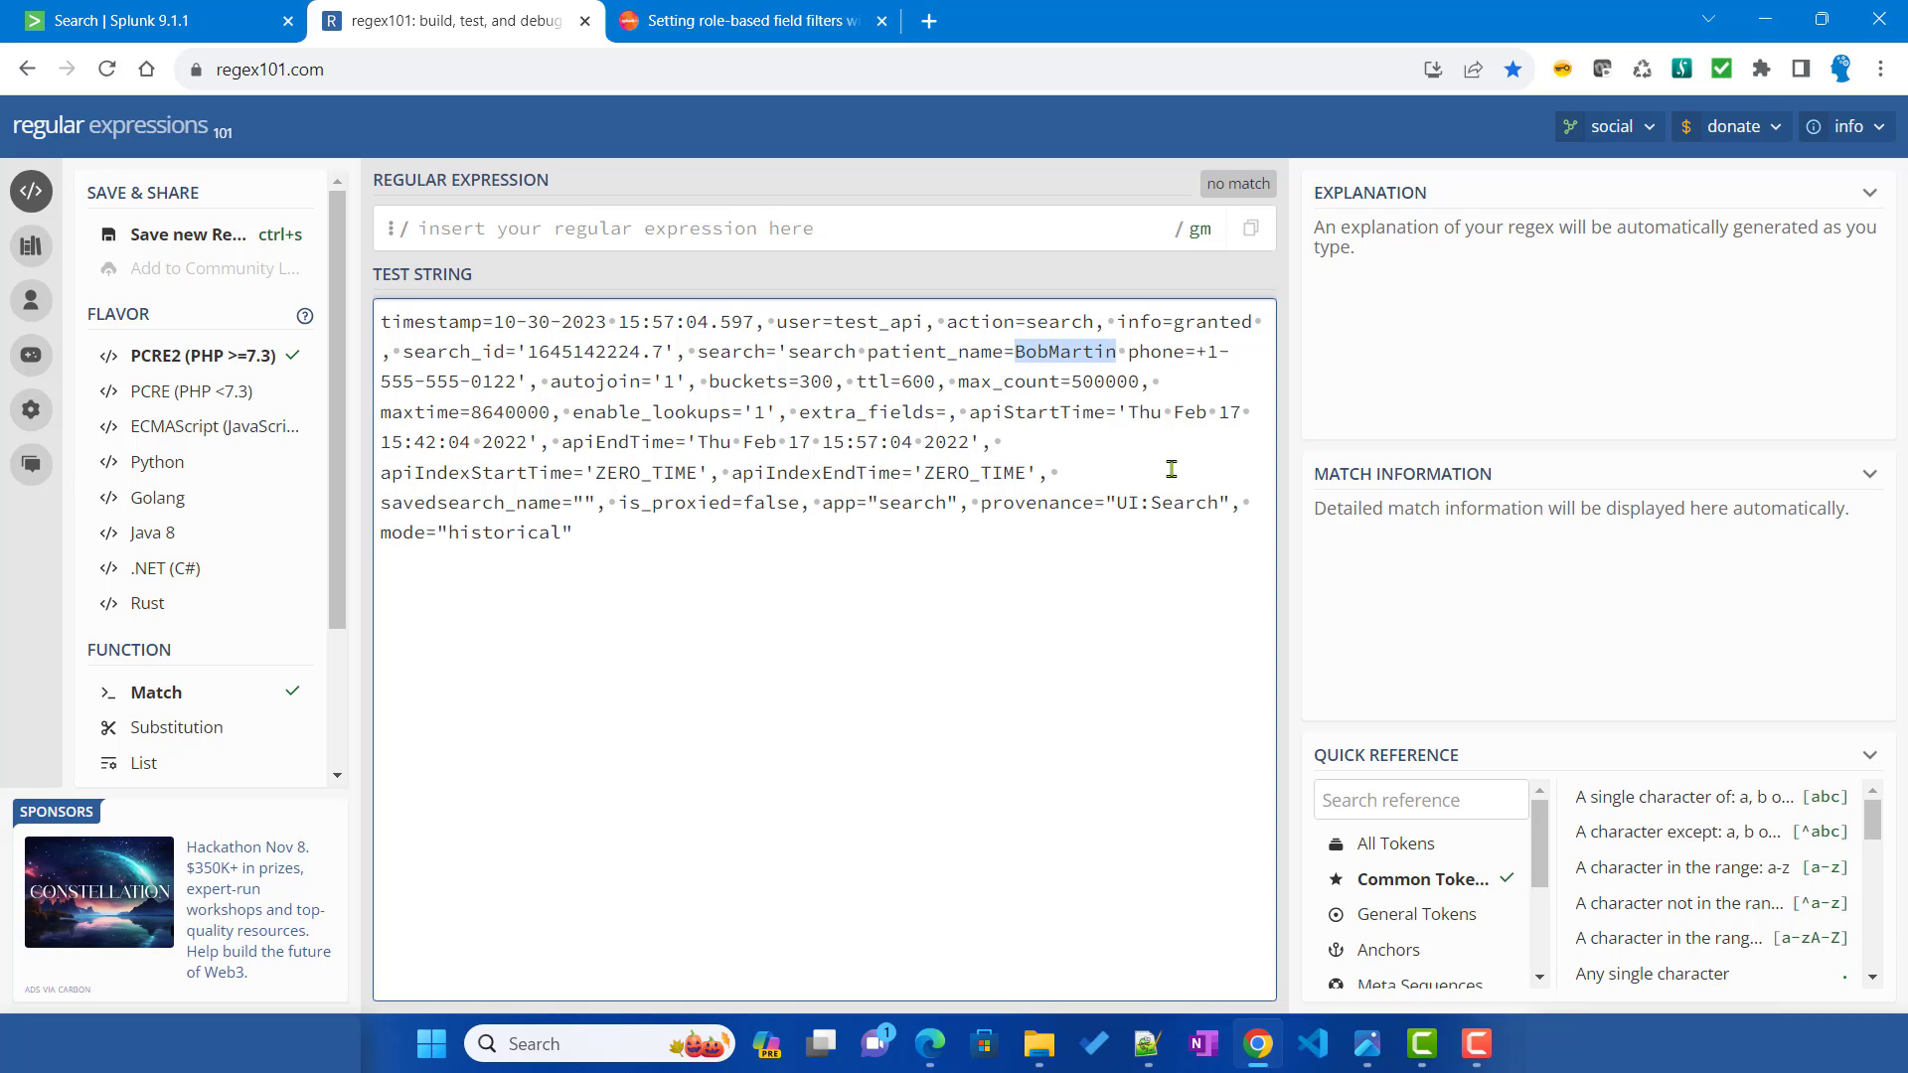
# Step: Build the regex patient_name=\w+ so it matches the full patient name, and select it
pyautogui.doubleClick(896, 351)
pyautogui.hotkey('ctrl', 'c')
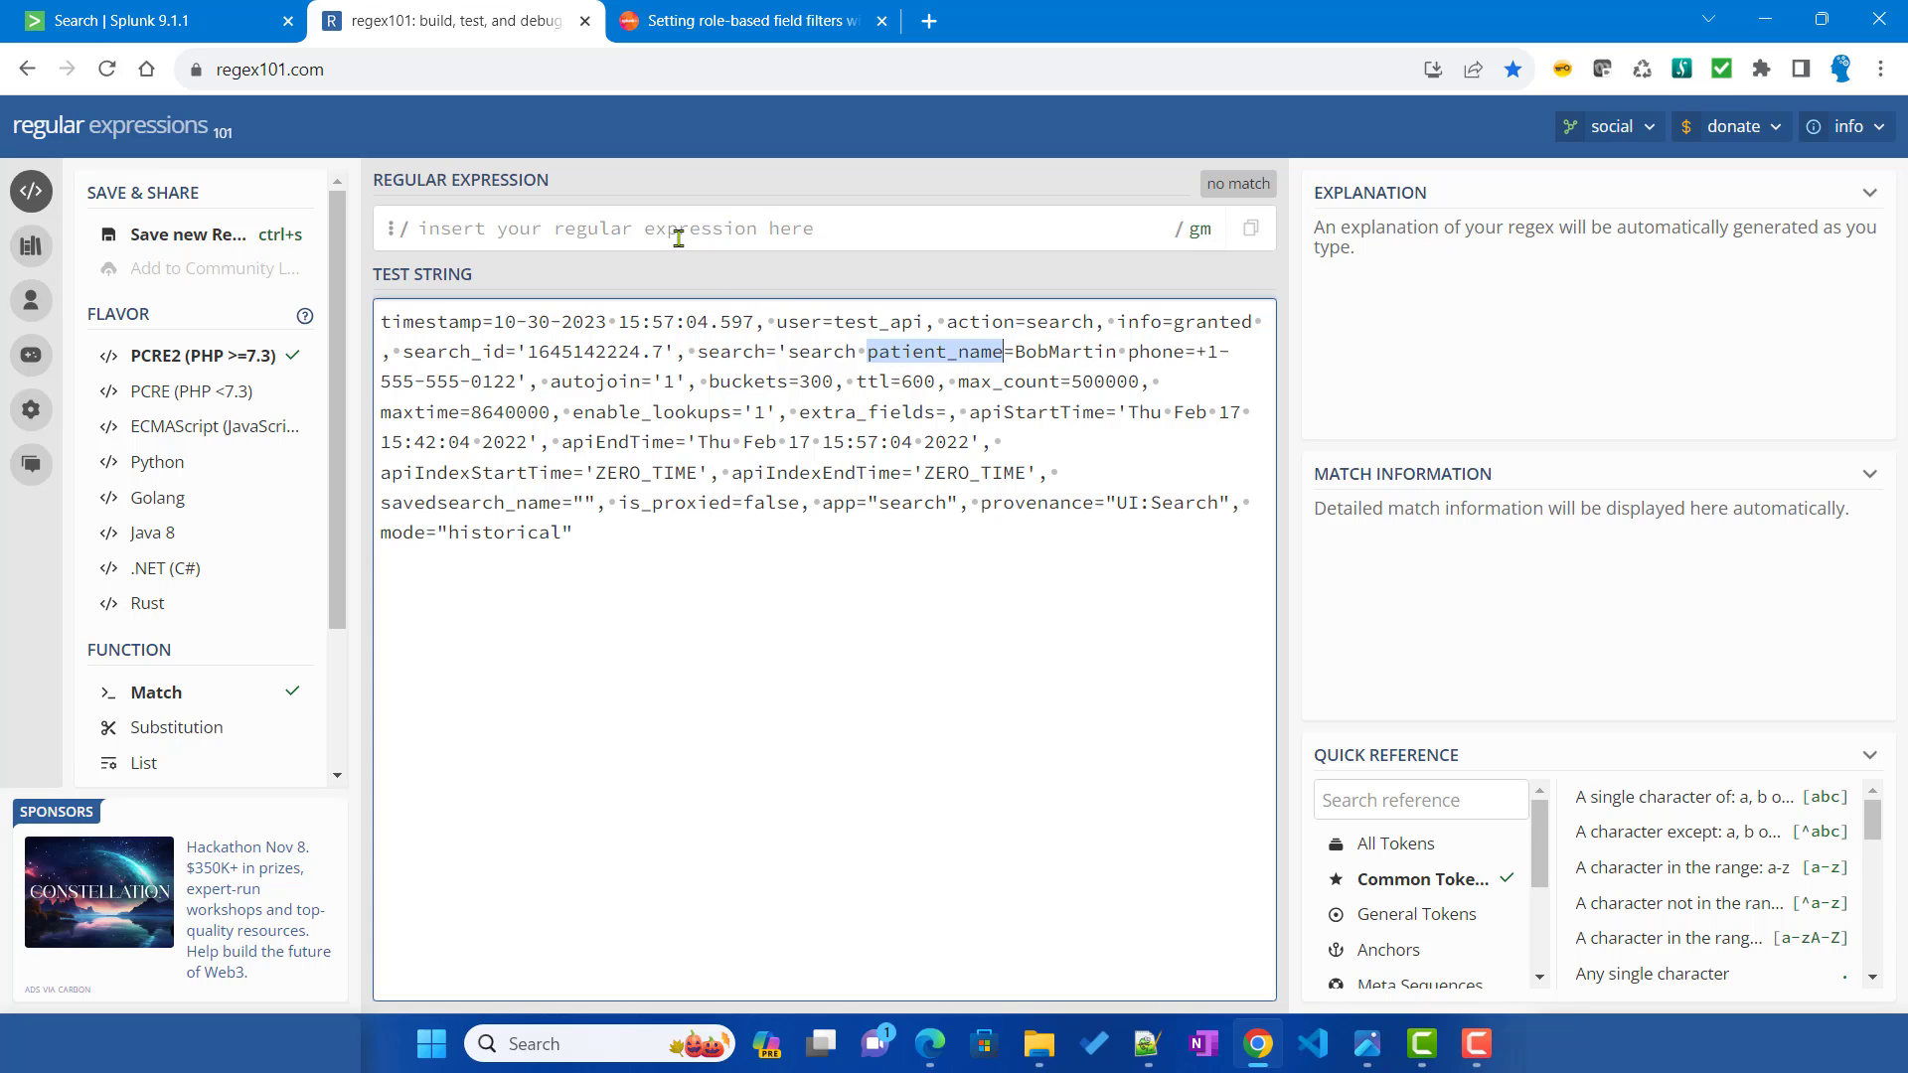
pyautogui.click(679, 237)
pyautogui.hotkey('ctrl', 'v')
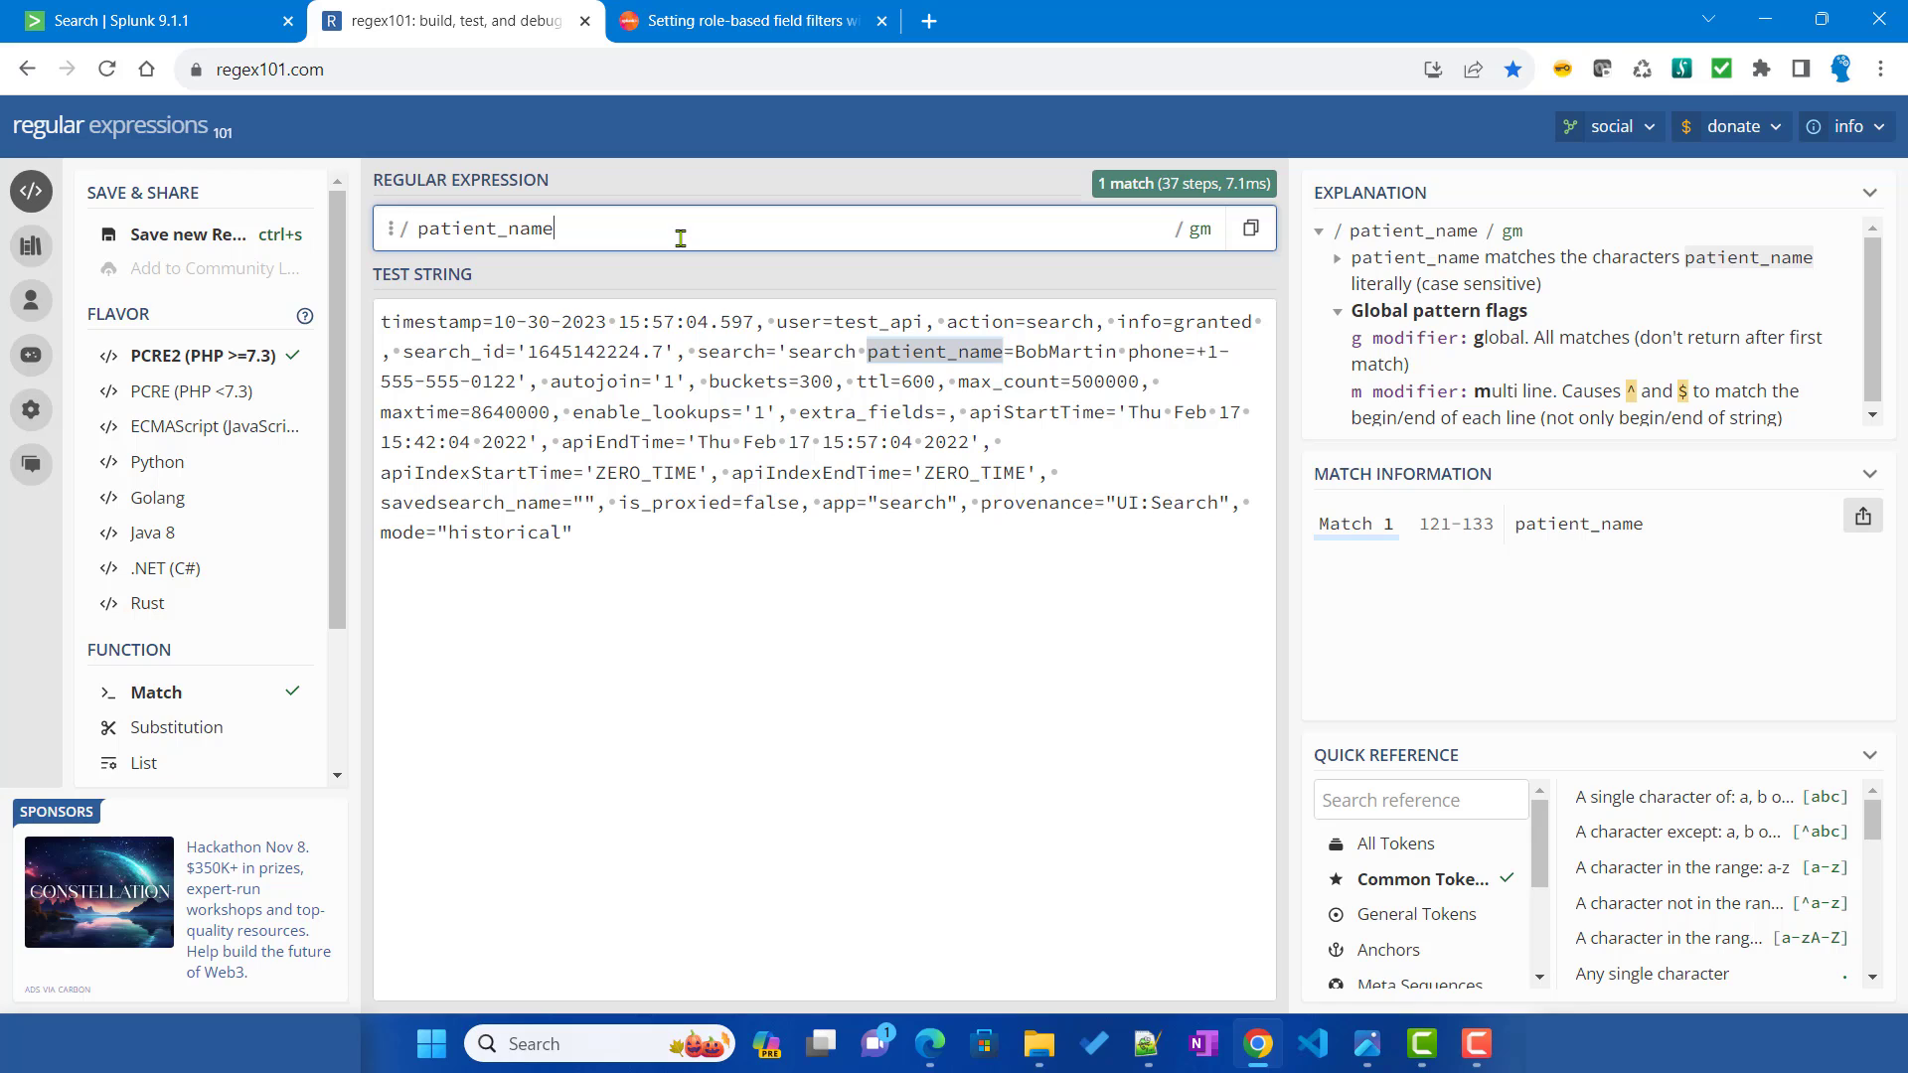
pyautogui.write('=')
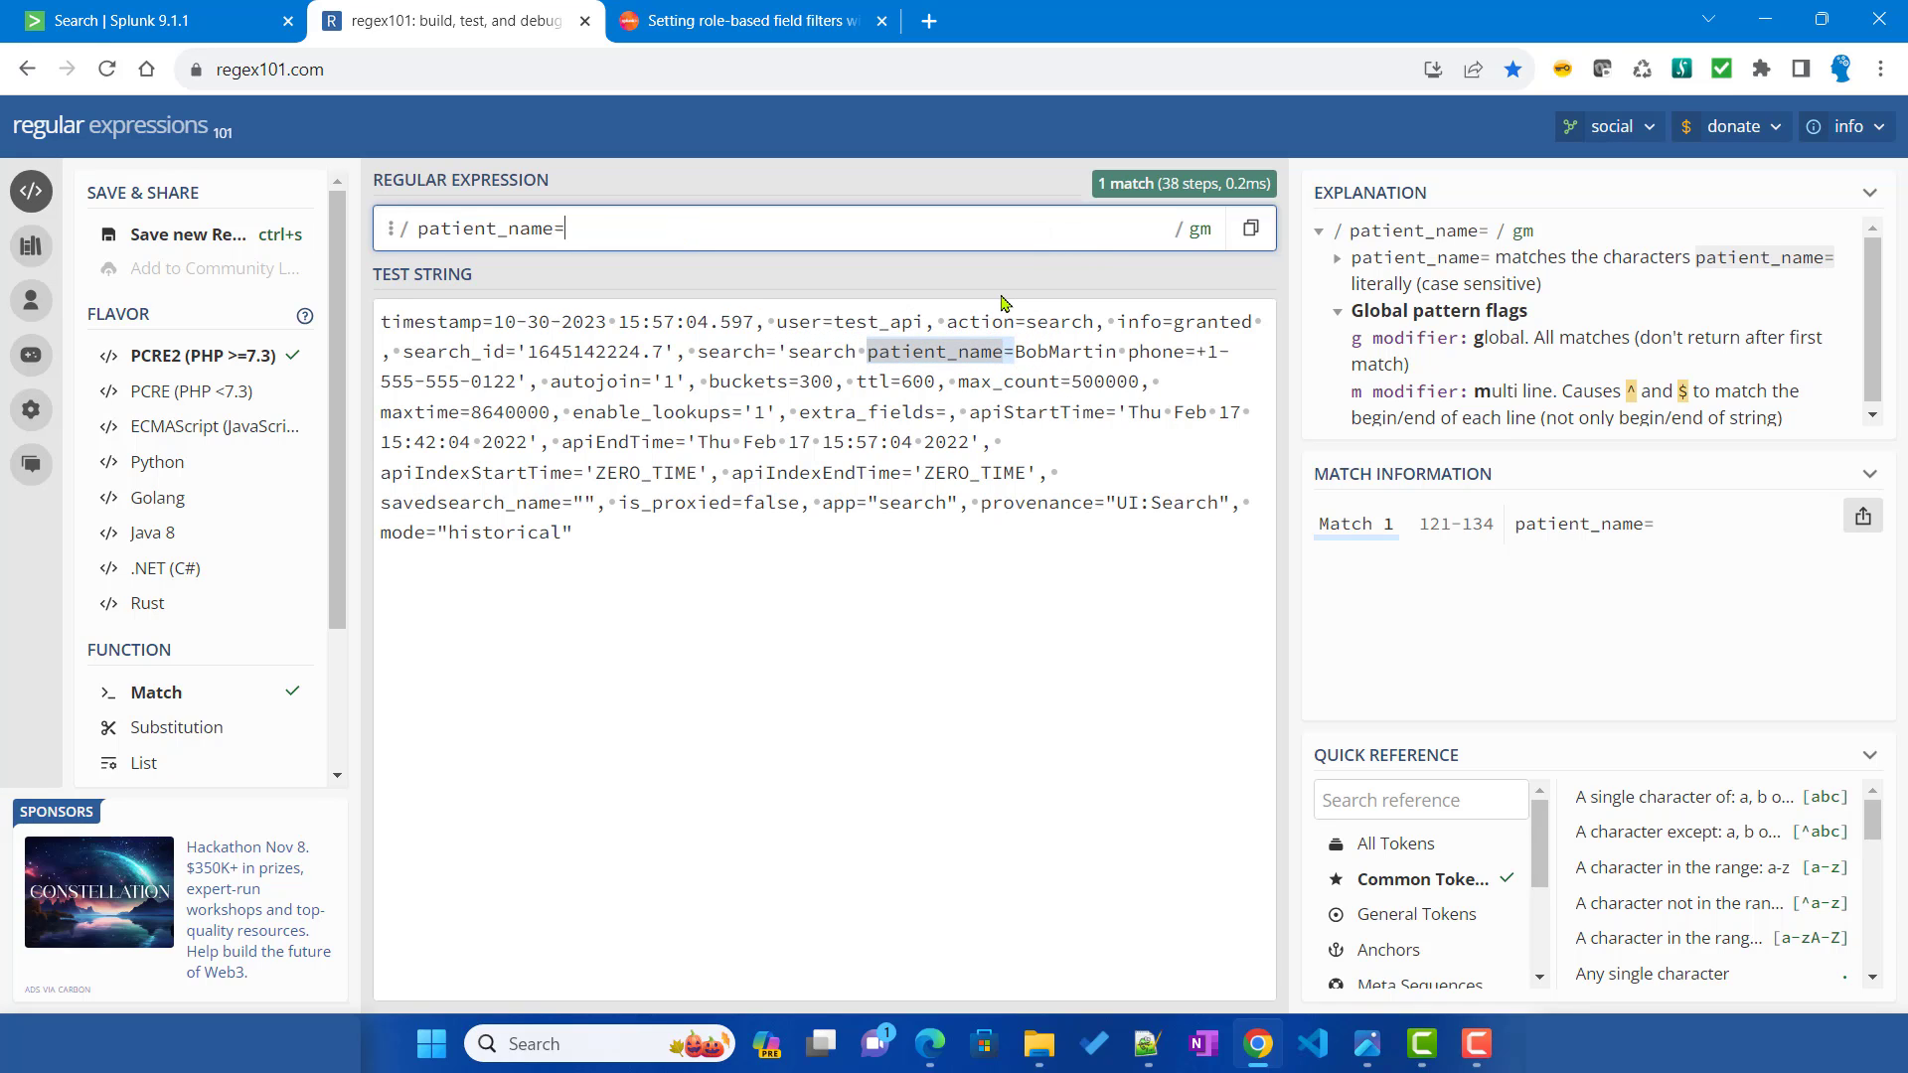
pyautogui.write('\\w')
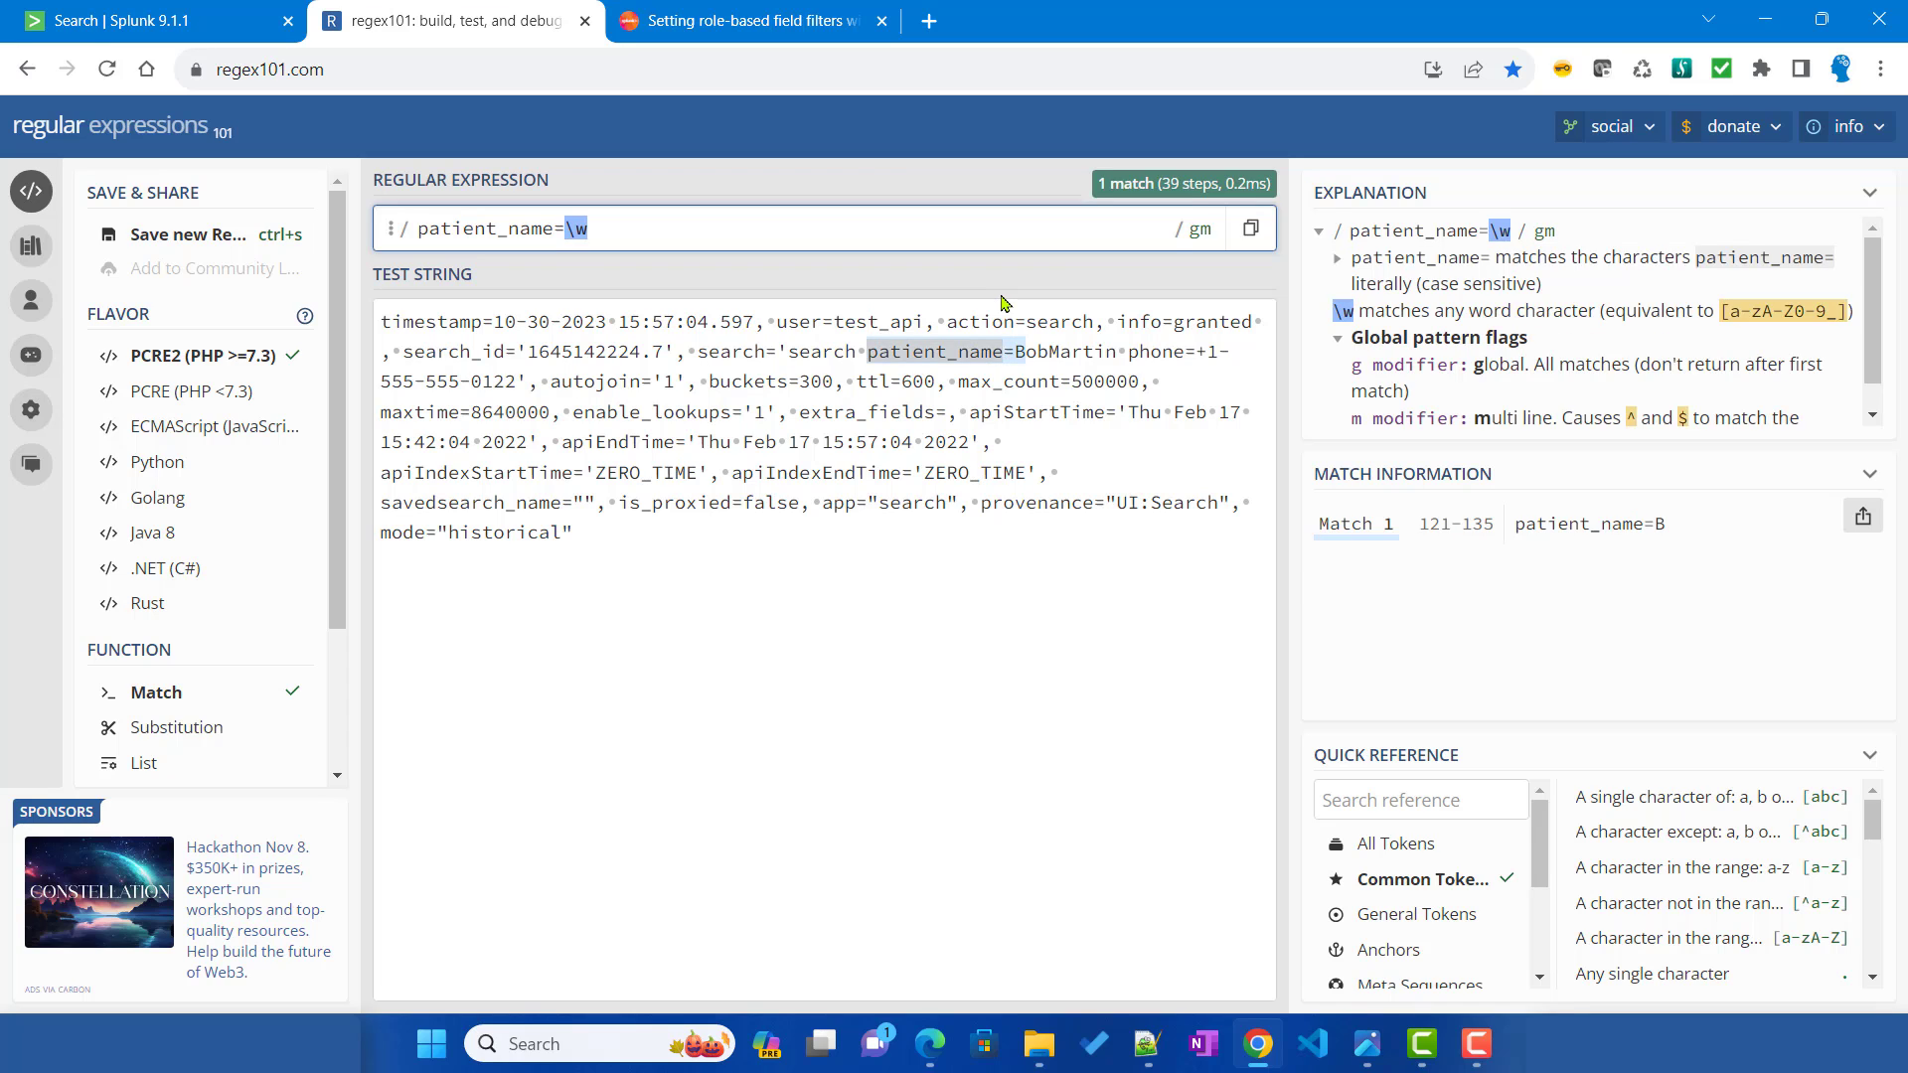
pyautogui.write('+')
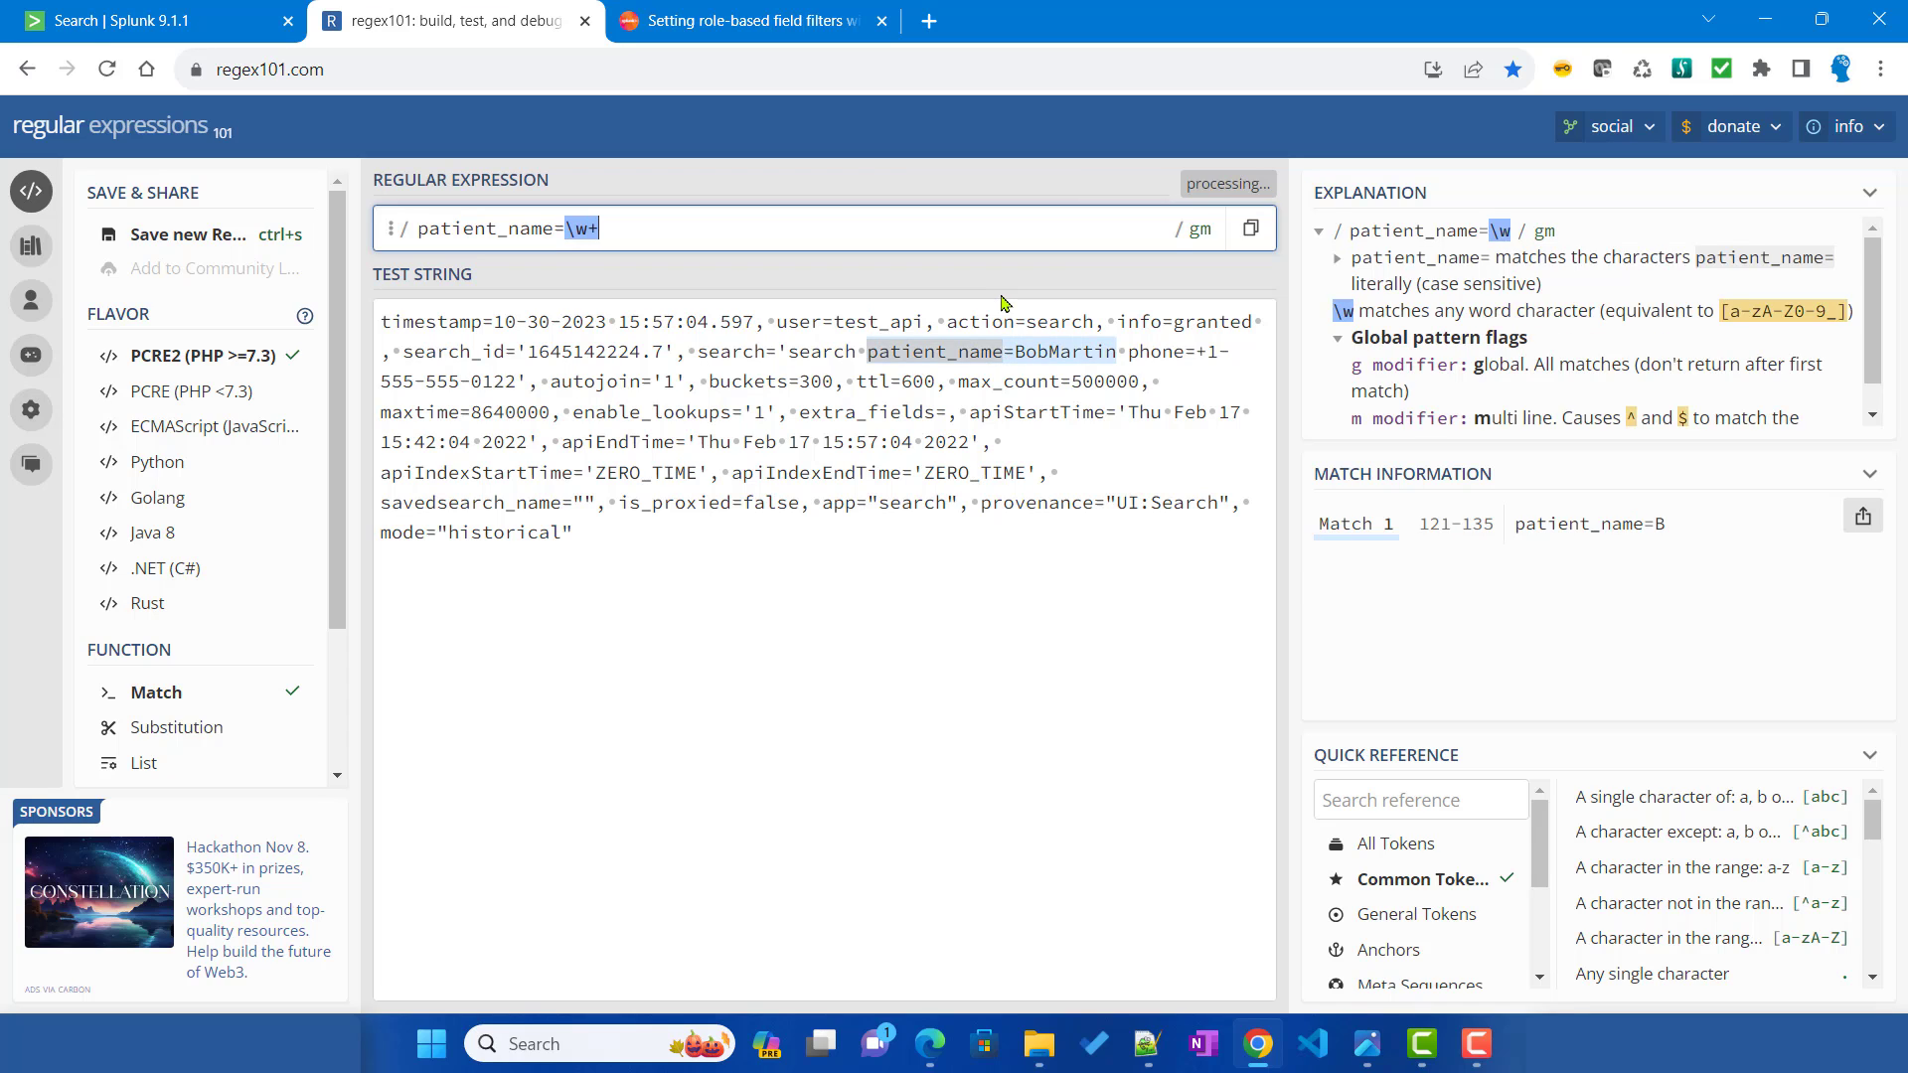
pyautogui.moveTo(1121, 348)
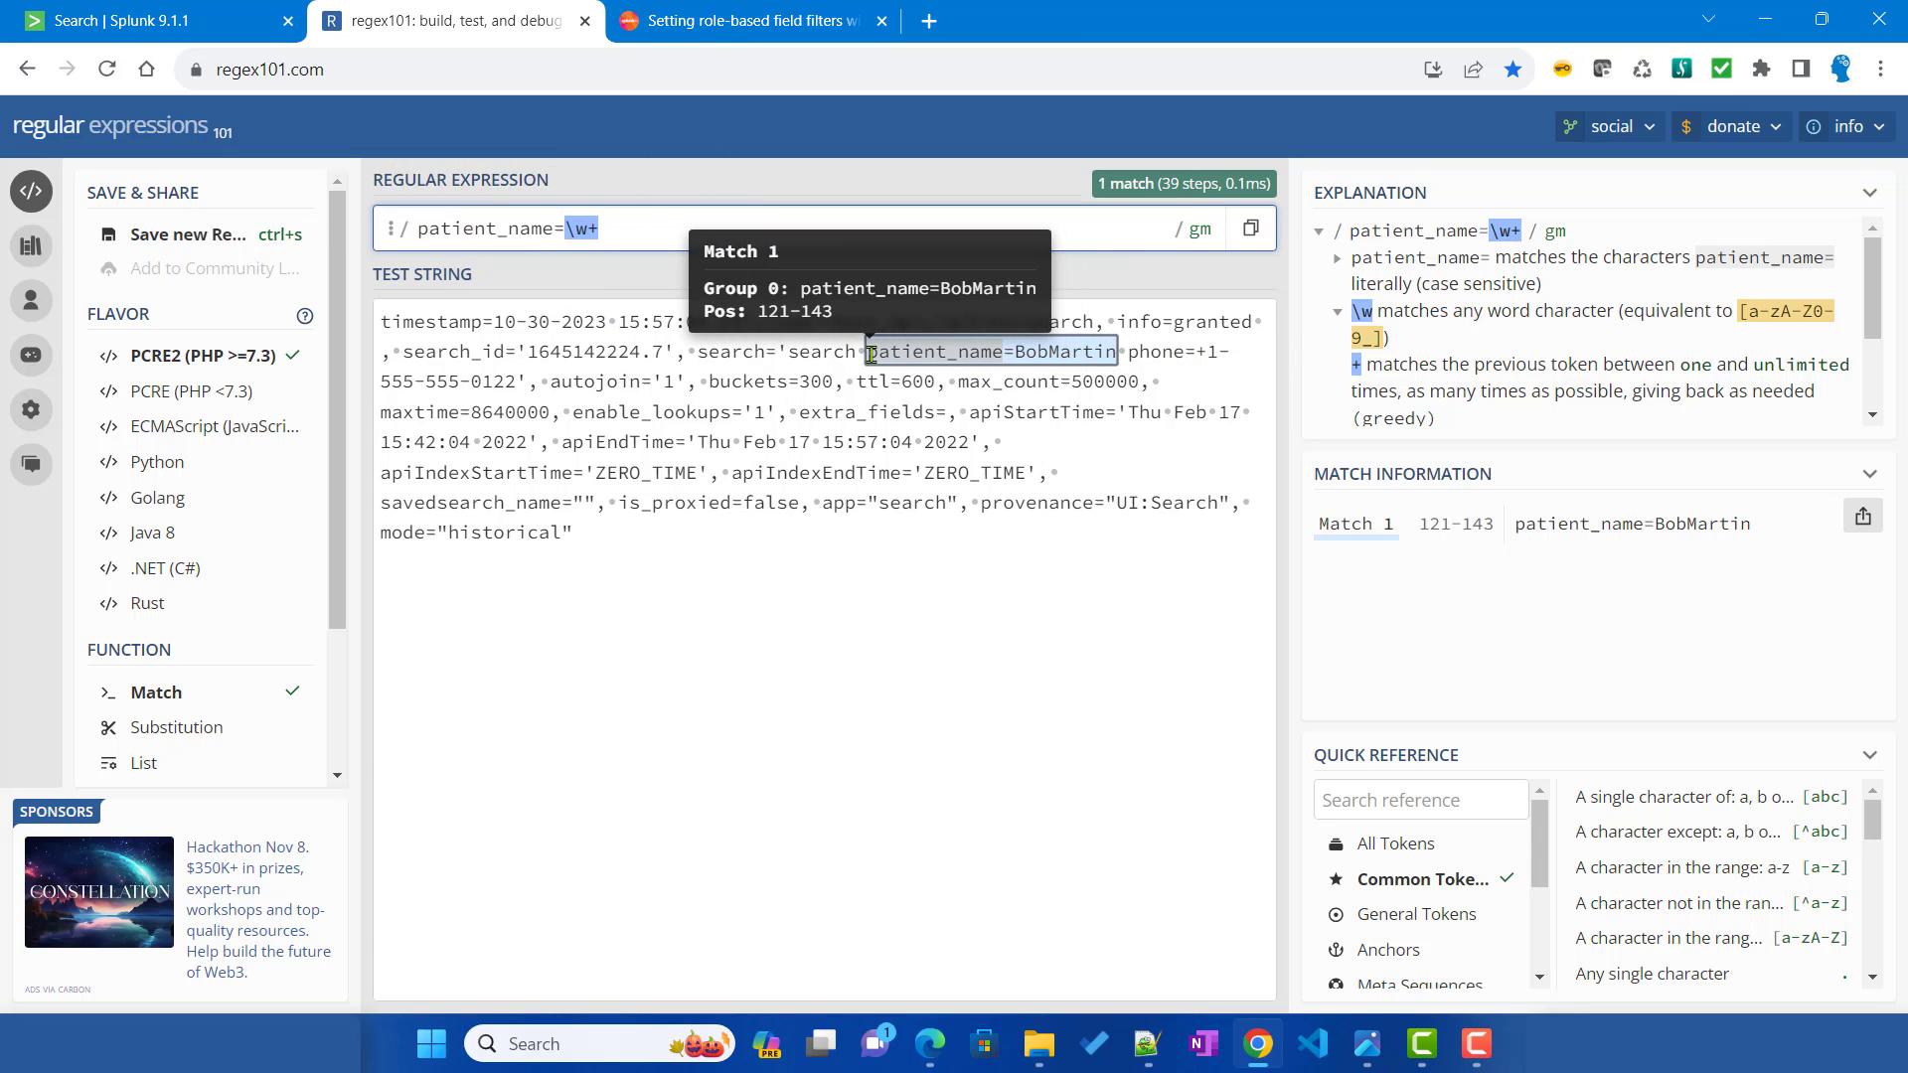
pyautogui.moveTo(893, 351); pyautogui.dragTo(1128, 356)
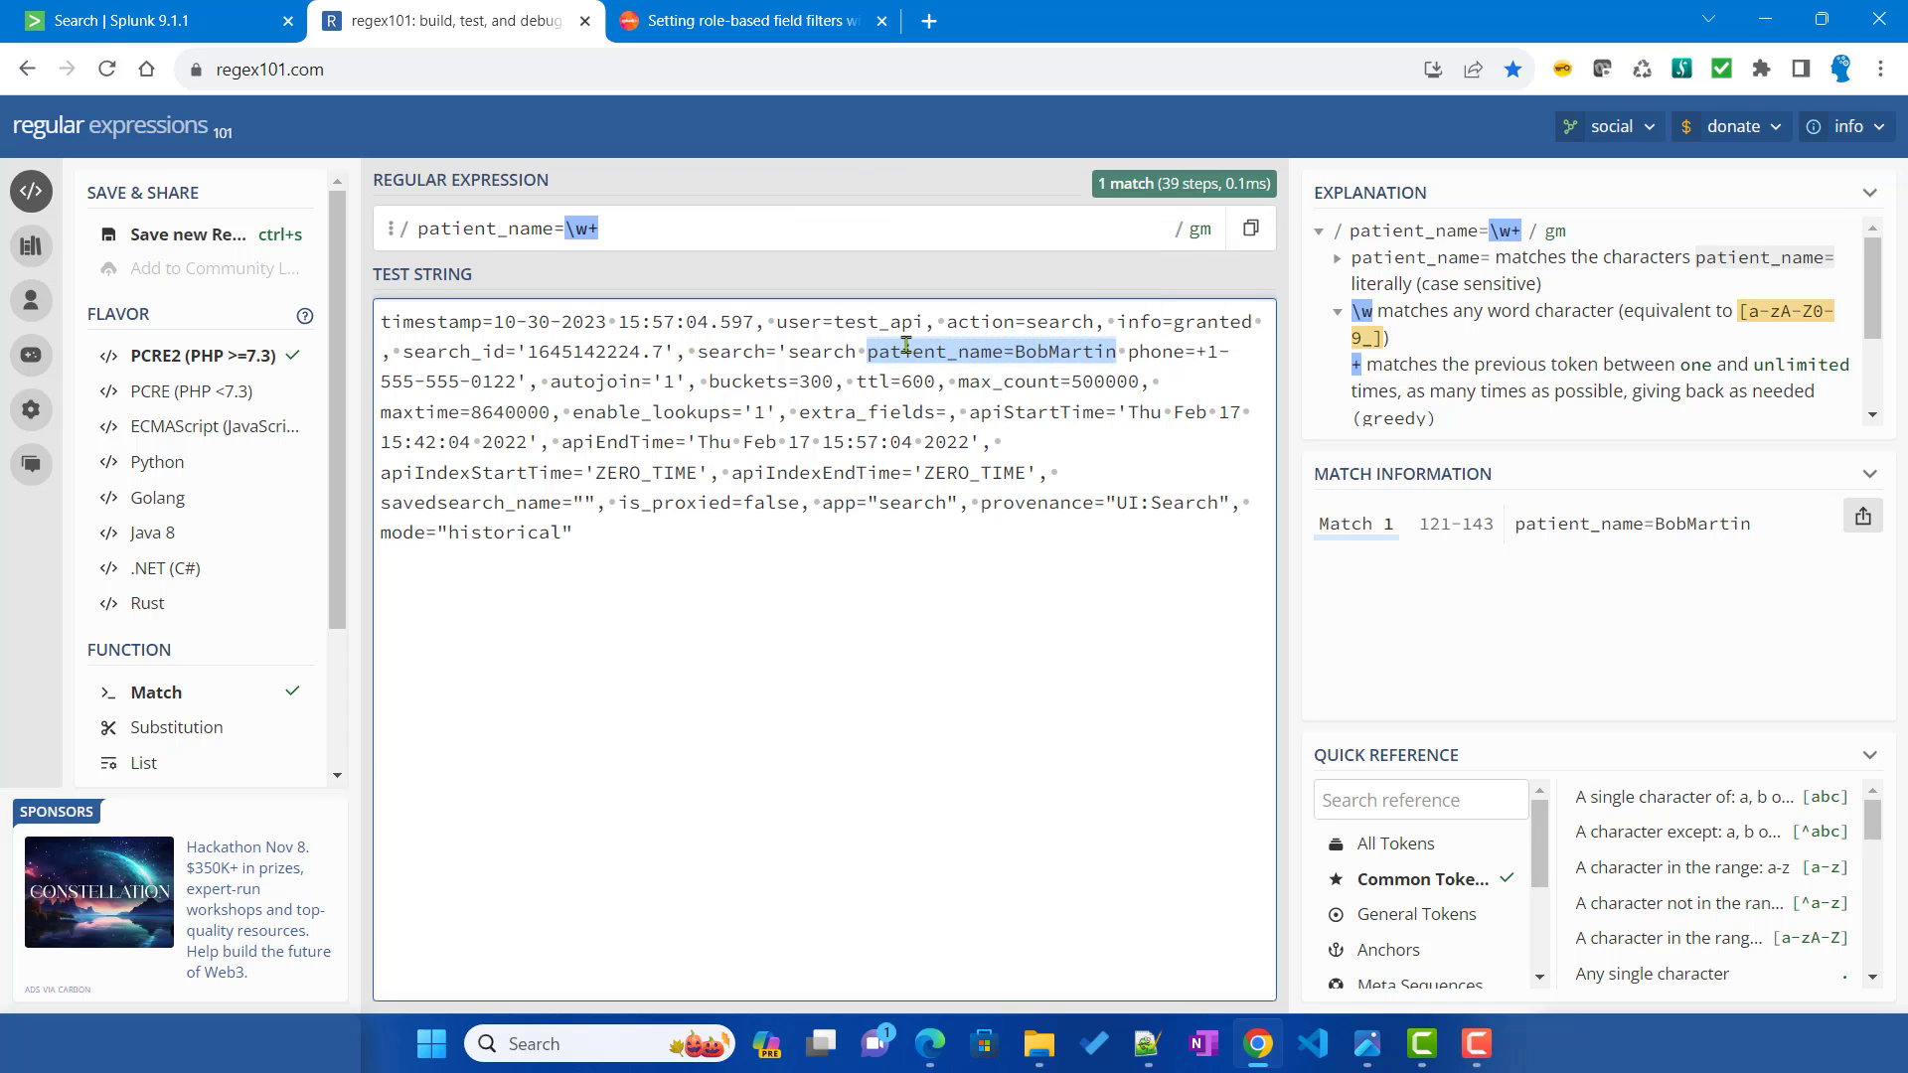
pyautogui.tripleClick(657, 228)
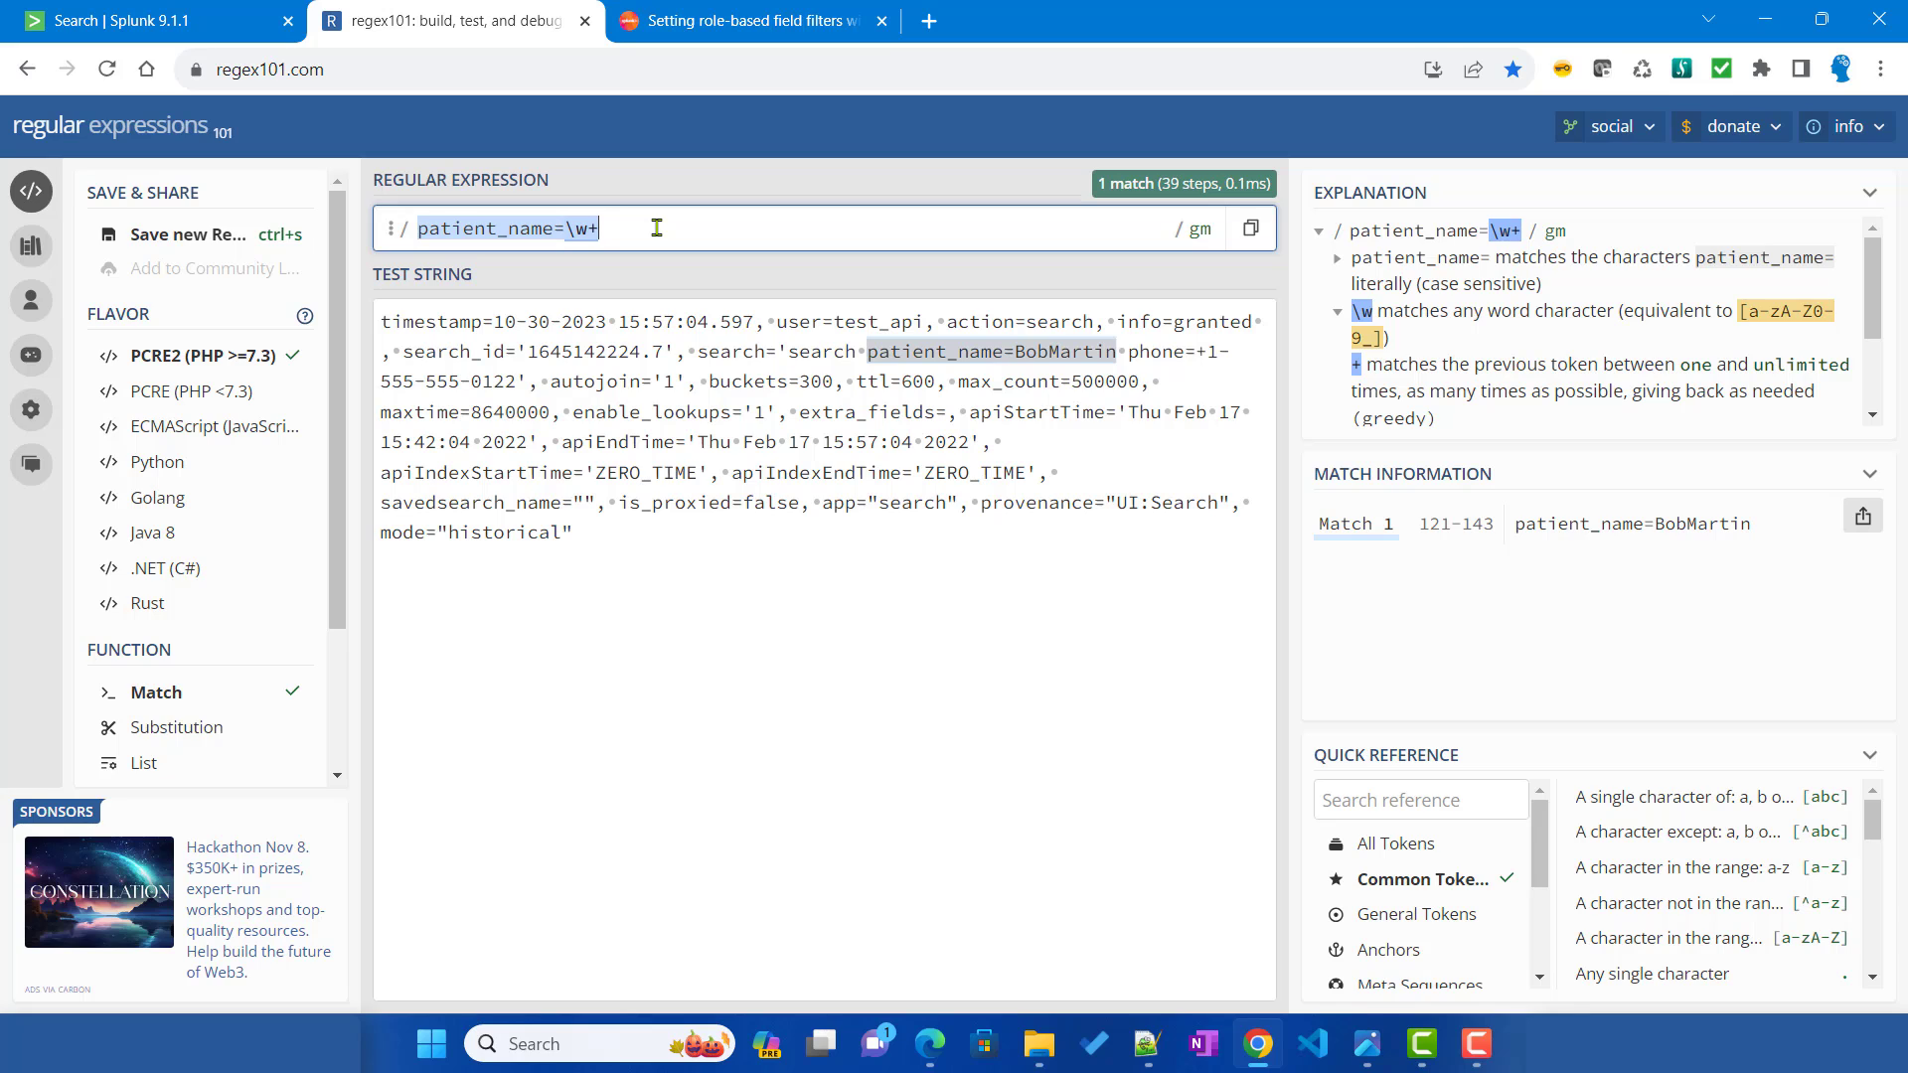
# Step: Fill the sed template with patient_name=\w+, replacement NO PATIENT and flag g, then save
pyautogui.click(1148, 1043)
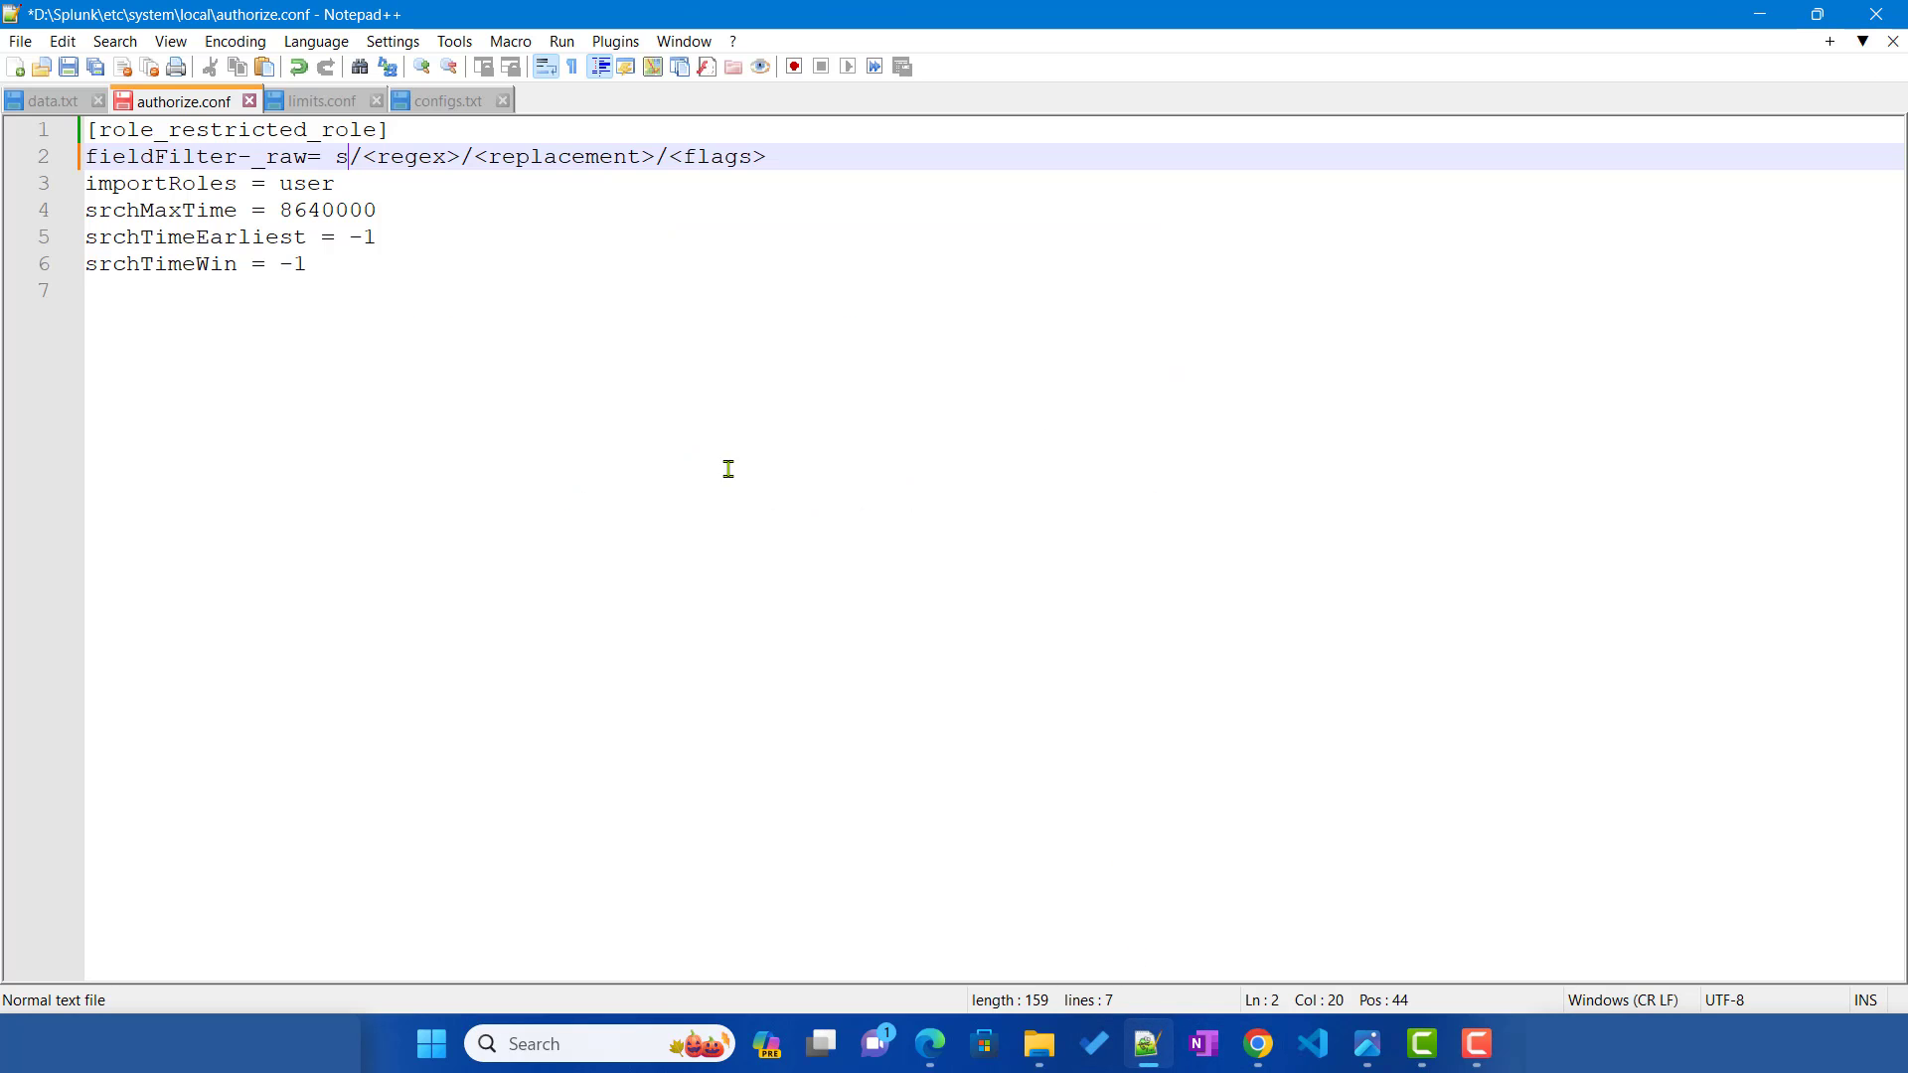
pyautogui.click(371, 156)
pyautogui.moveTo(371, 156); pyautogui.dragTo(462, 159)
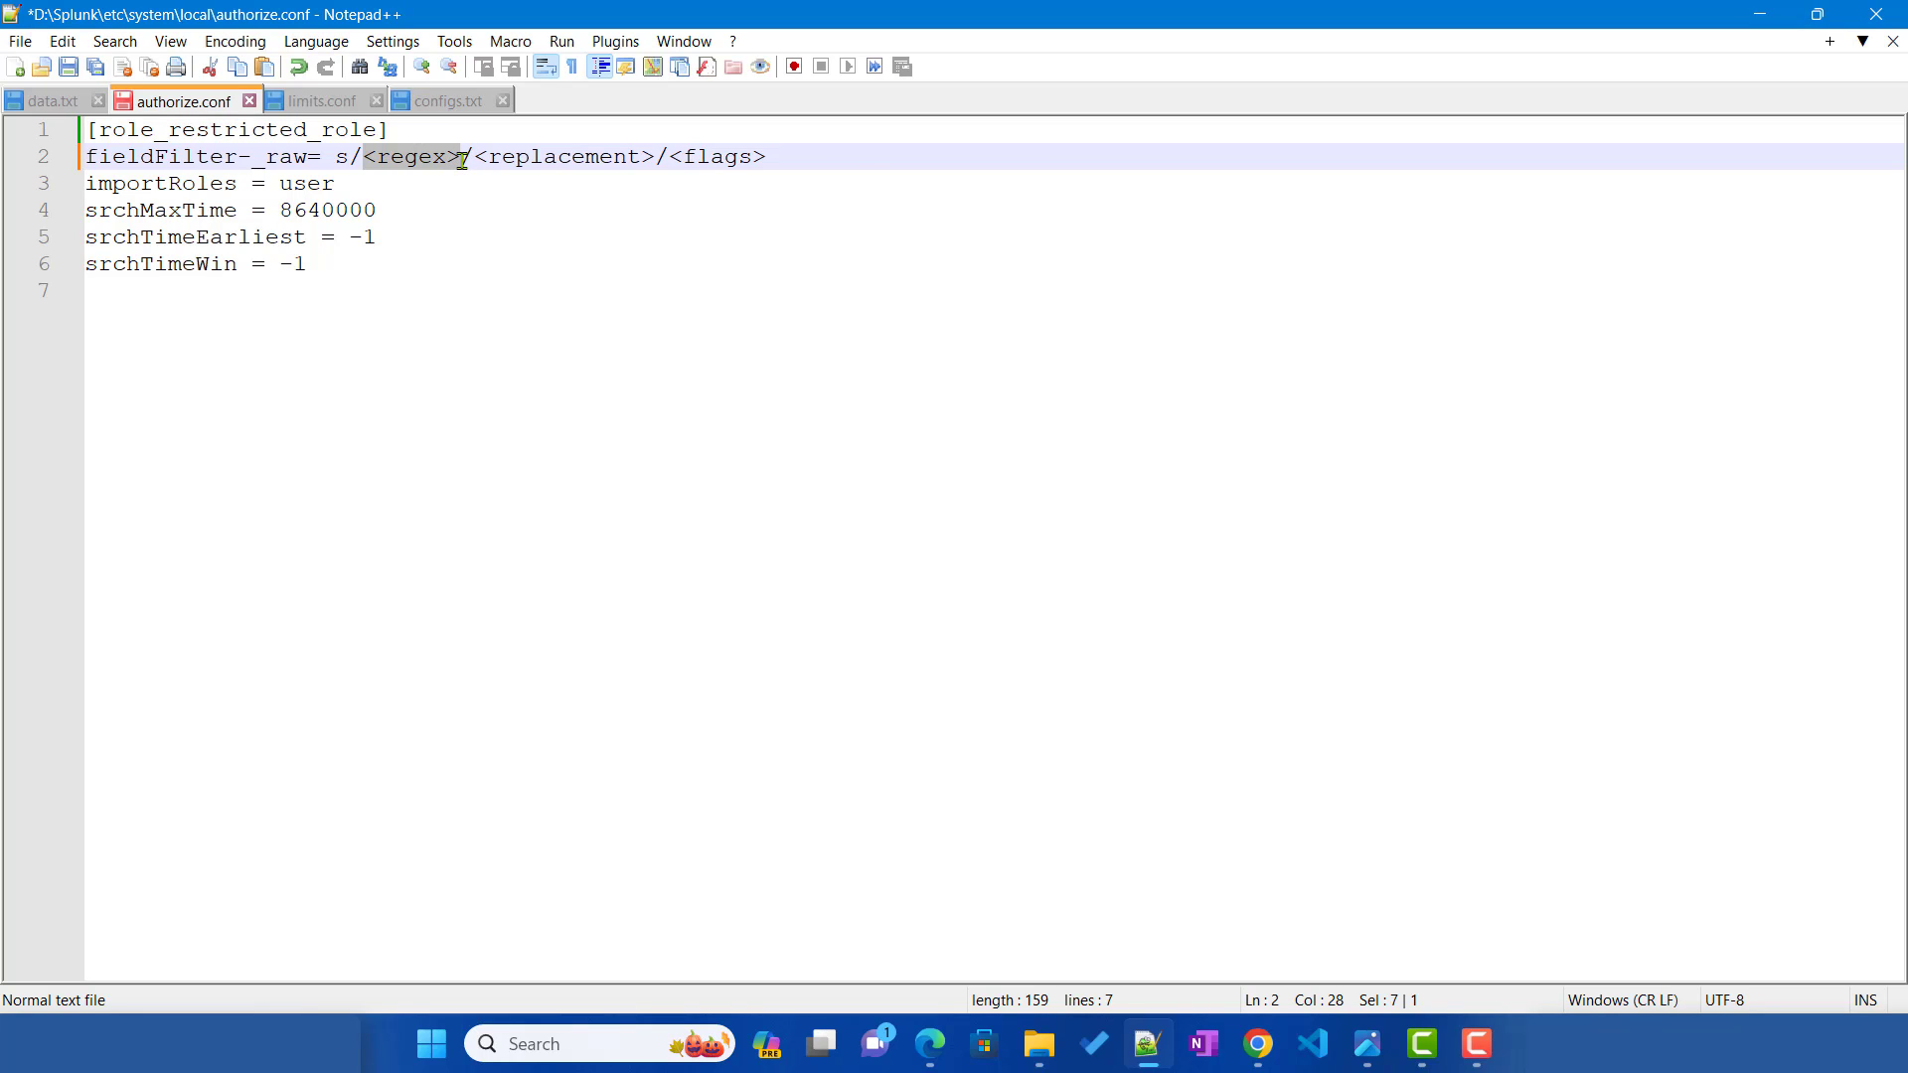
pyautogui.hotkey('ctrl', 'v')
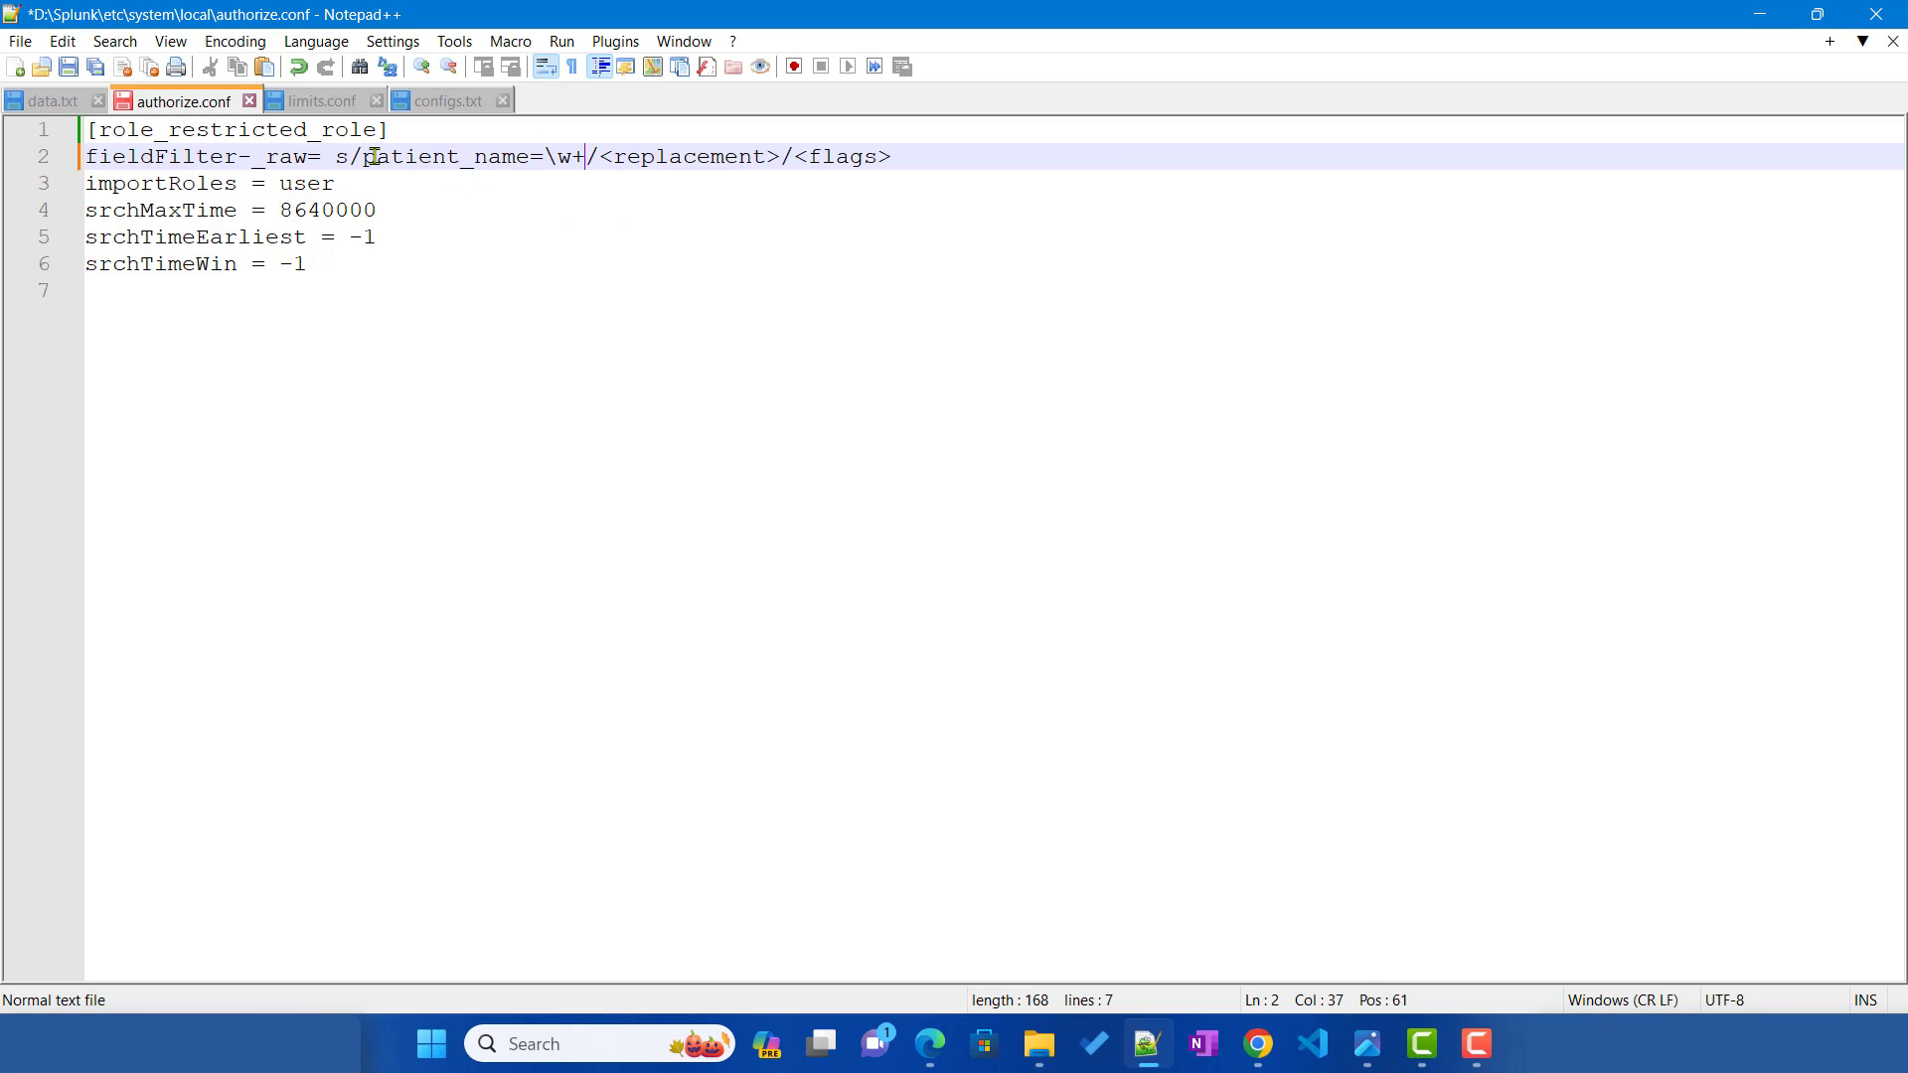
pyautogui.moveTo(369, 158); pyautogui.dragTo(586, 157)
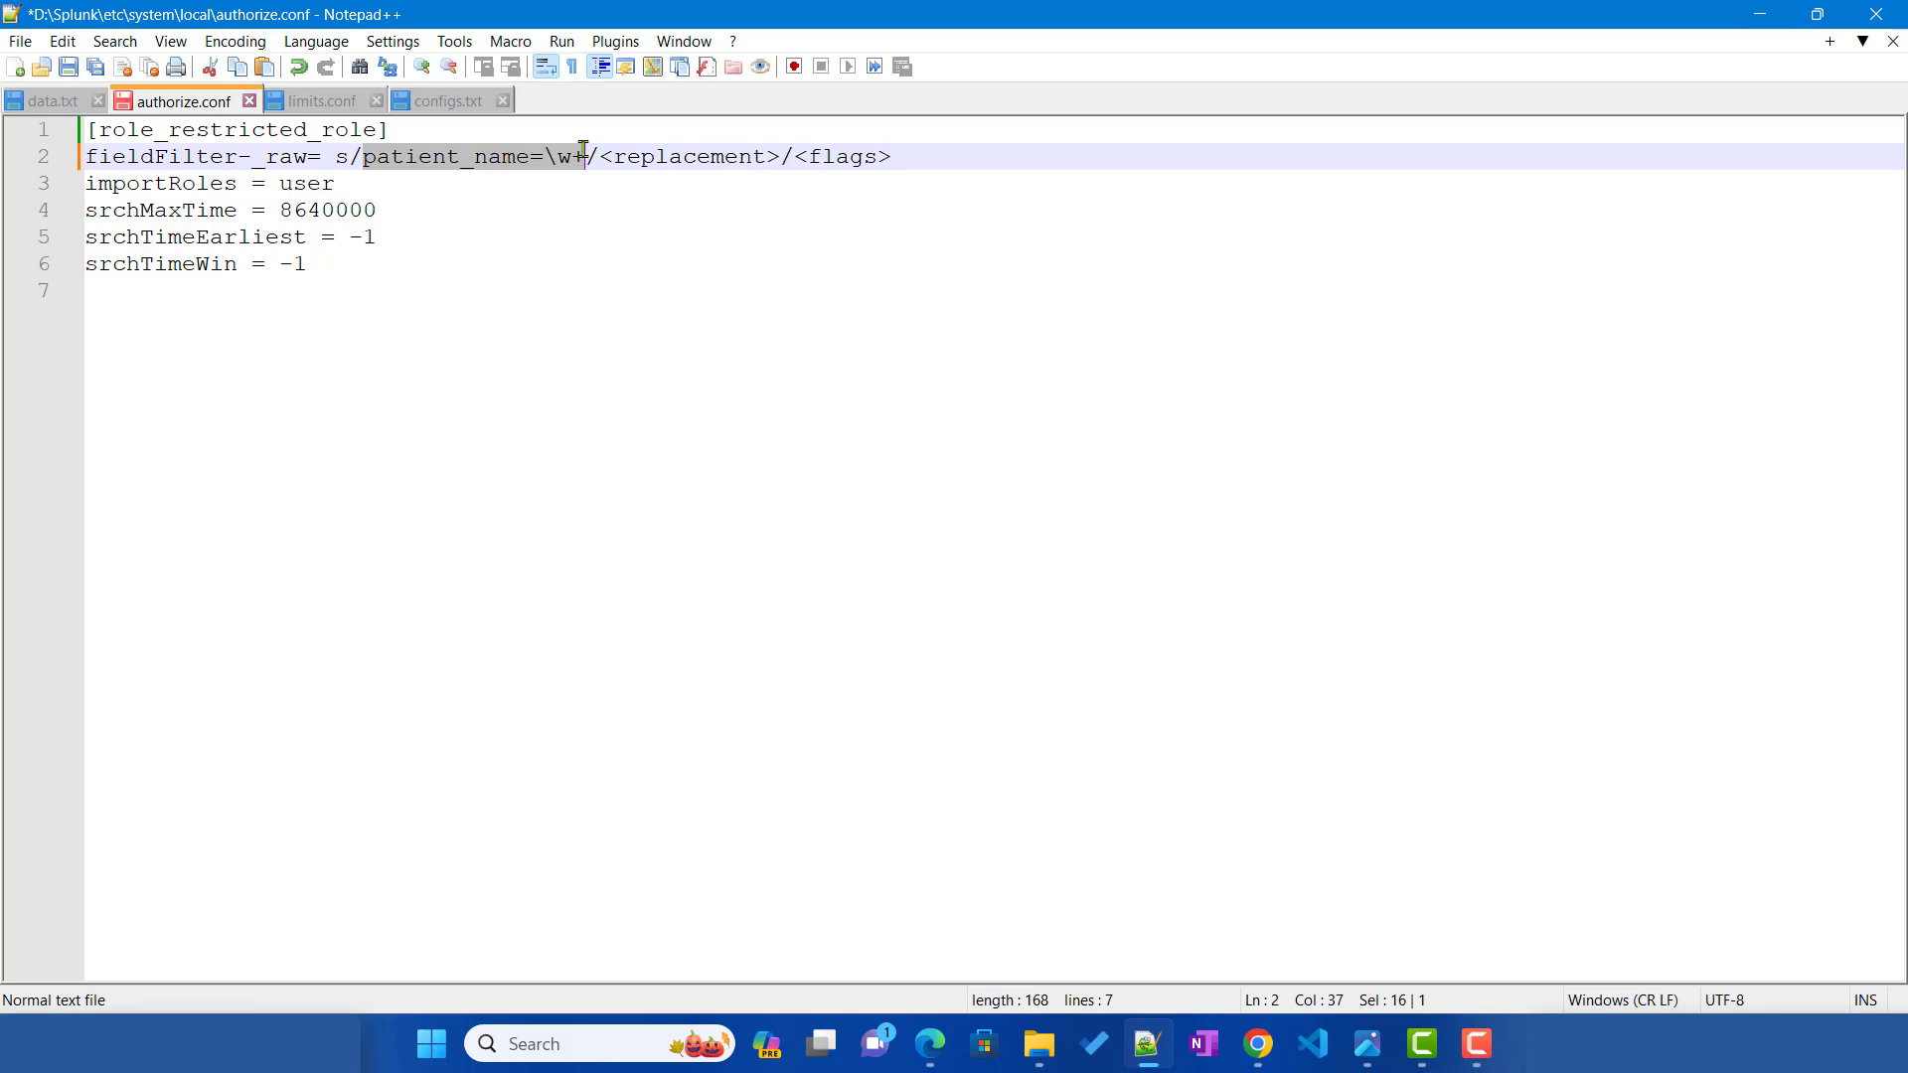
pyautogui.moveTo(797, 156); pyautogui.dragTo(892, 157)
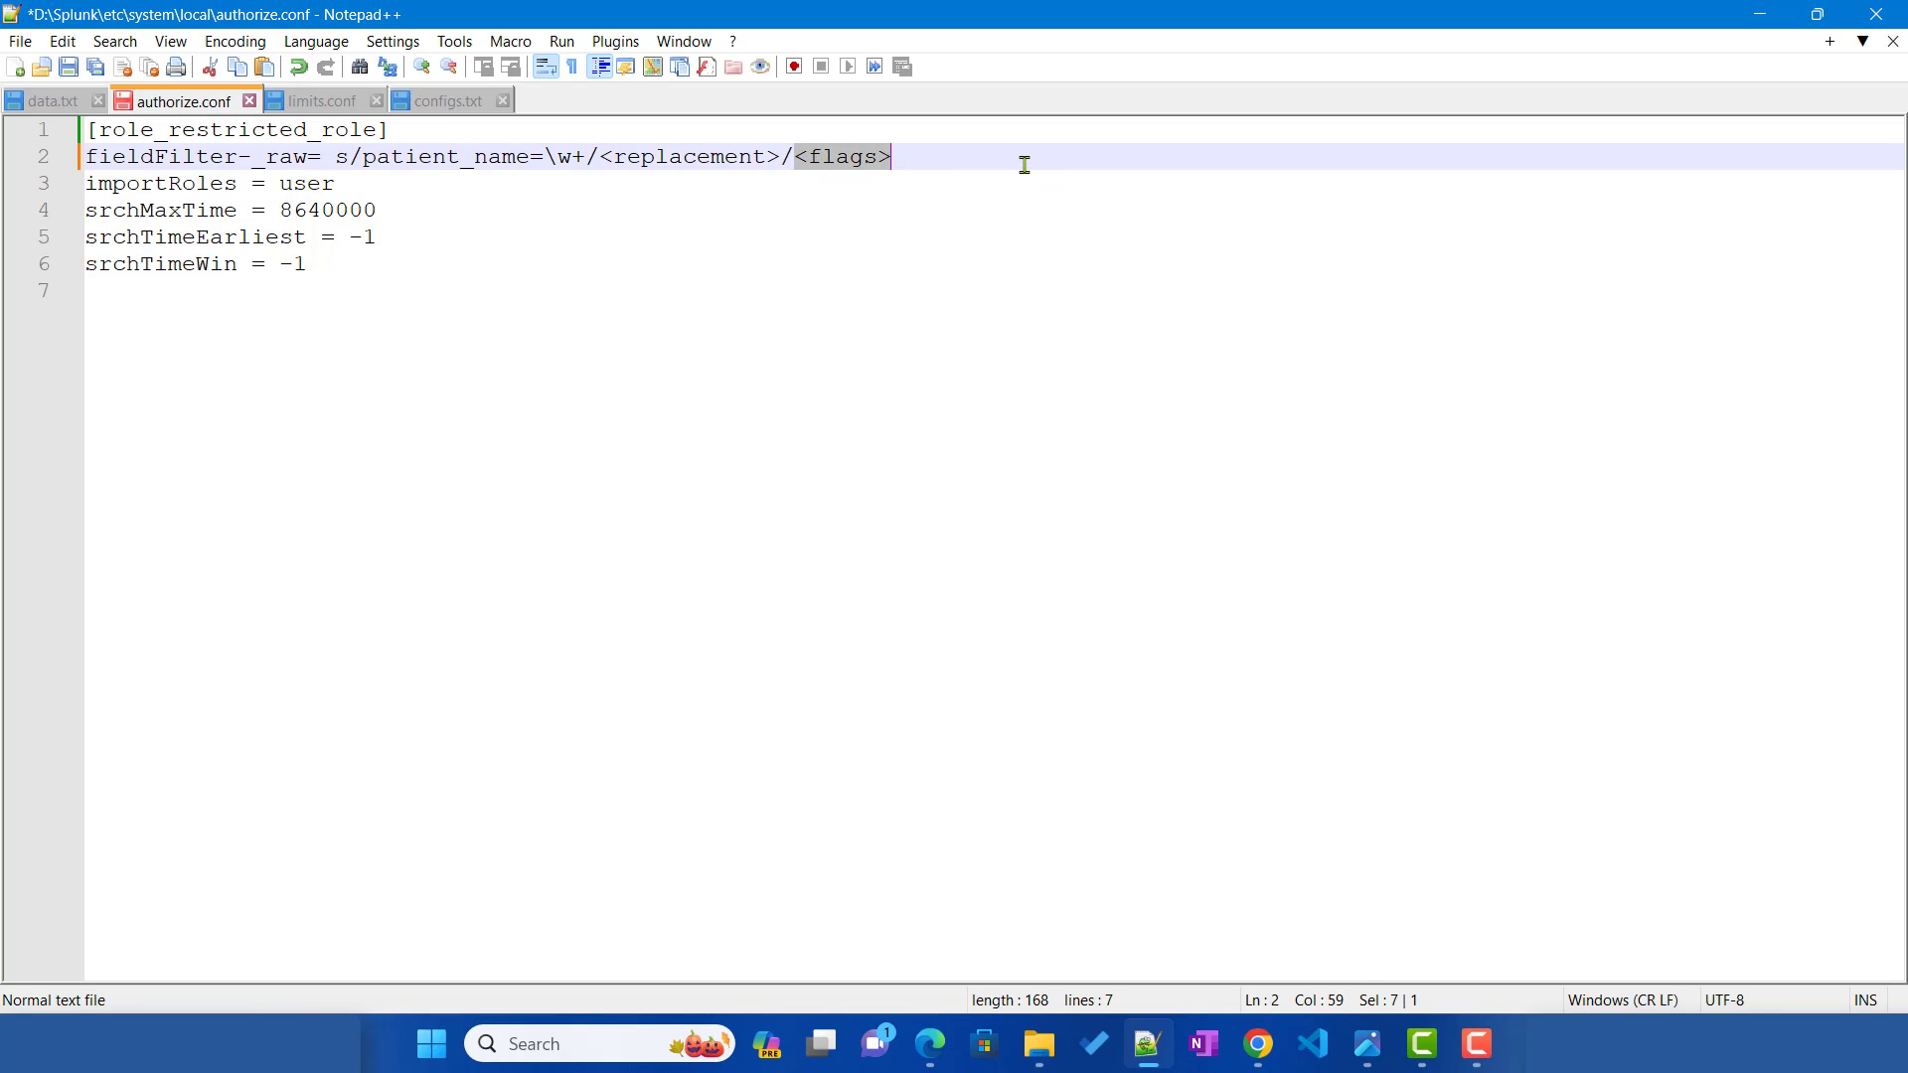
pyautogui.write('g')
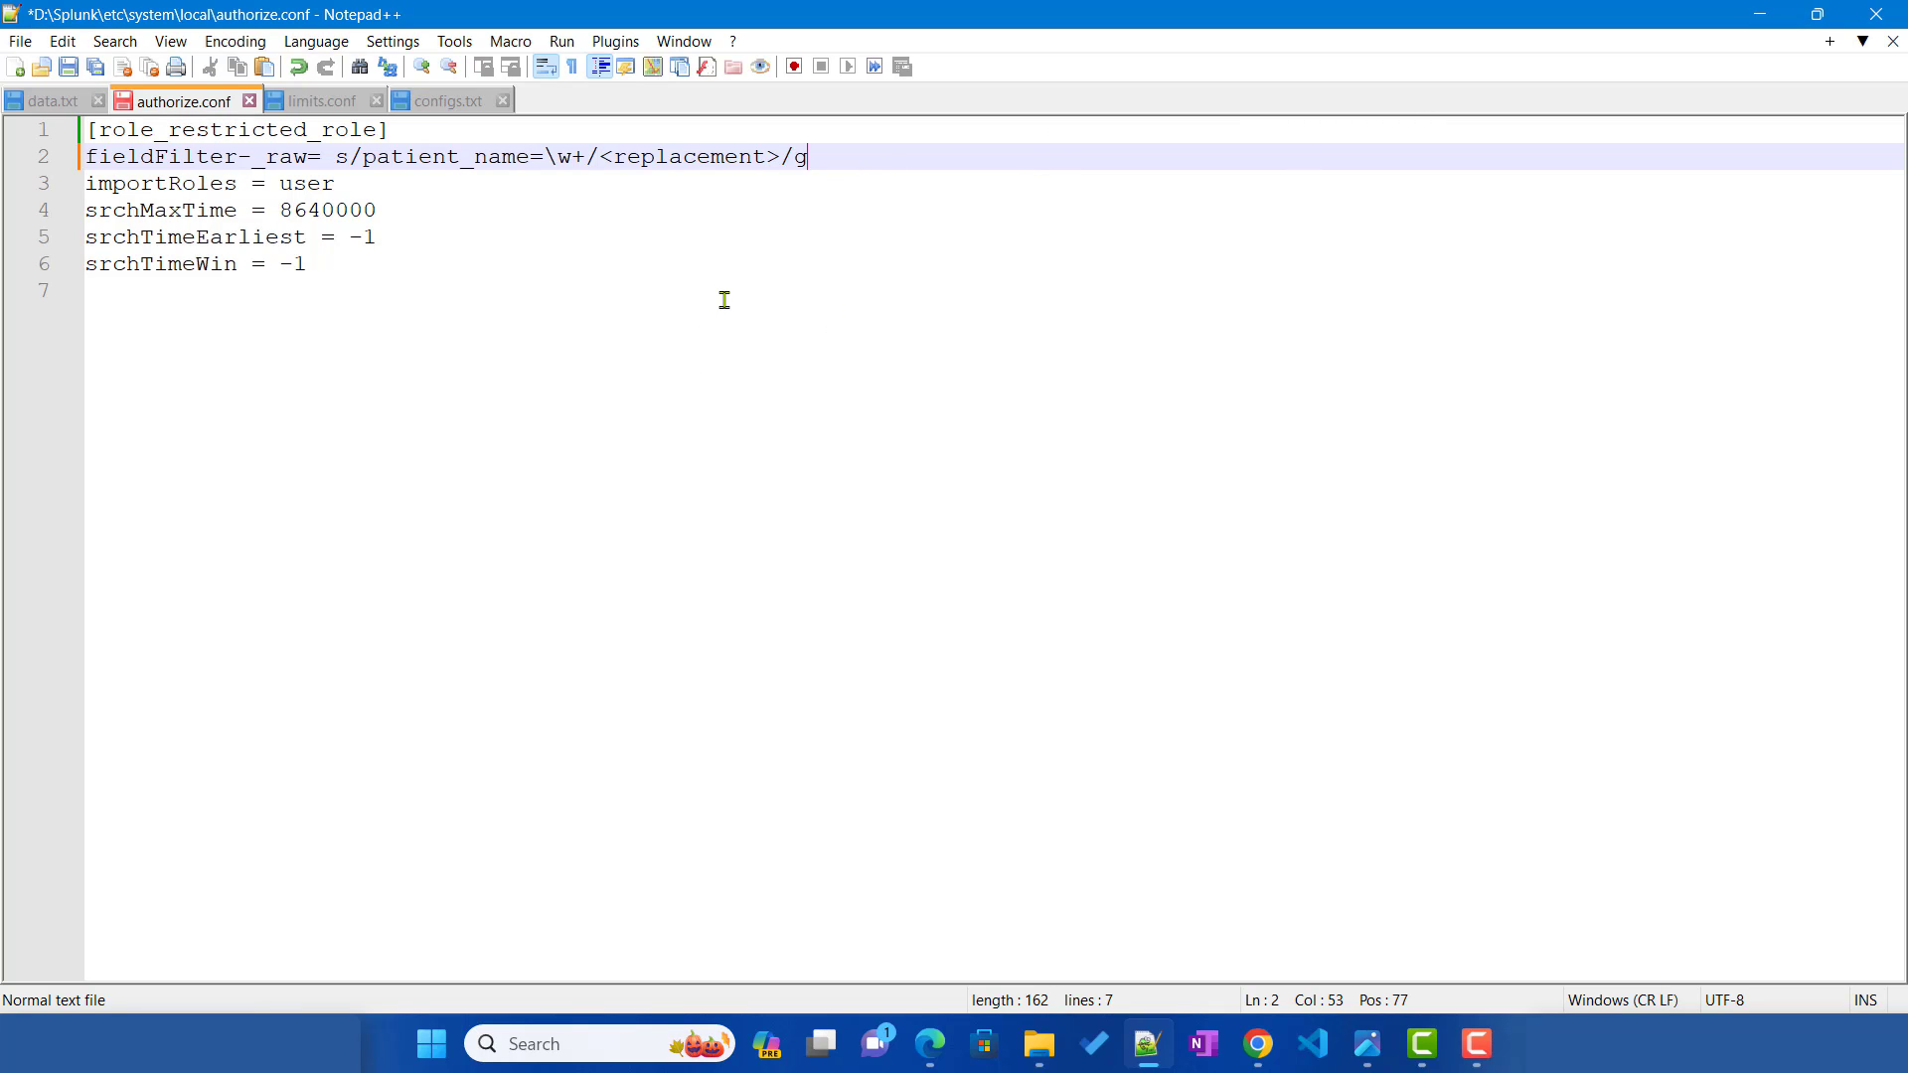
pyautogui.moveTo(604, 160); pyautogui.dragTo(781, 159)
pyautogui.write('NO ')
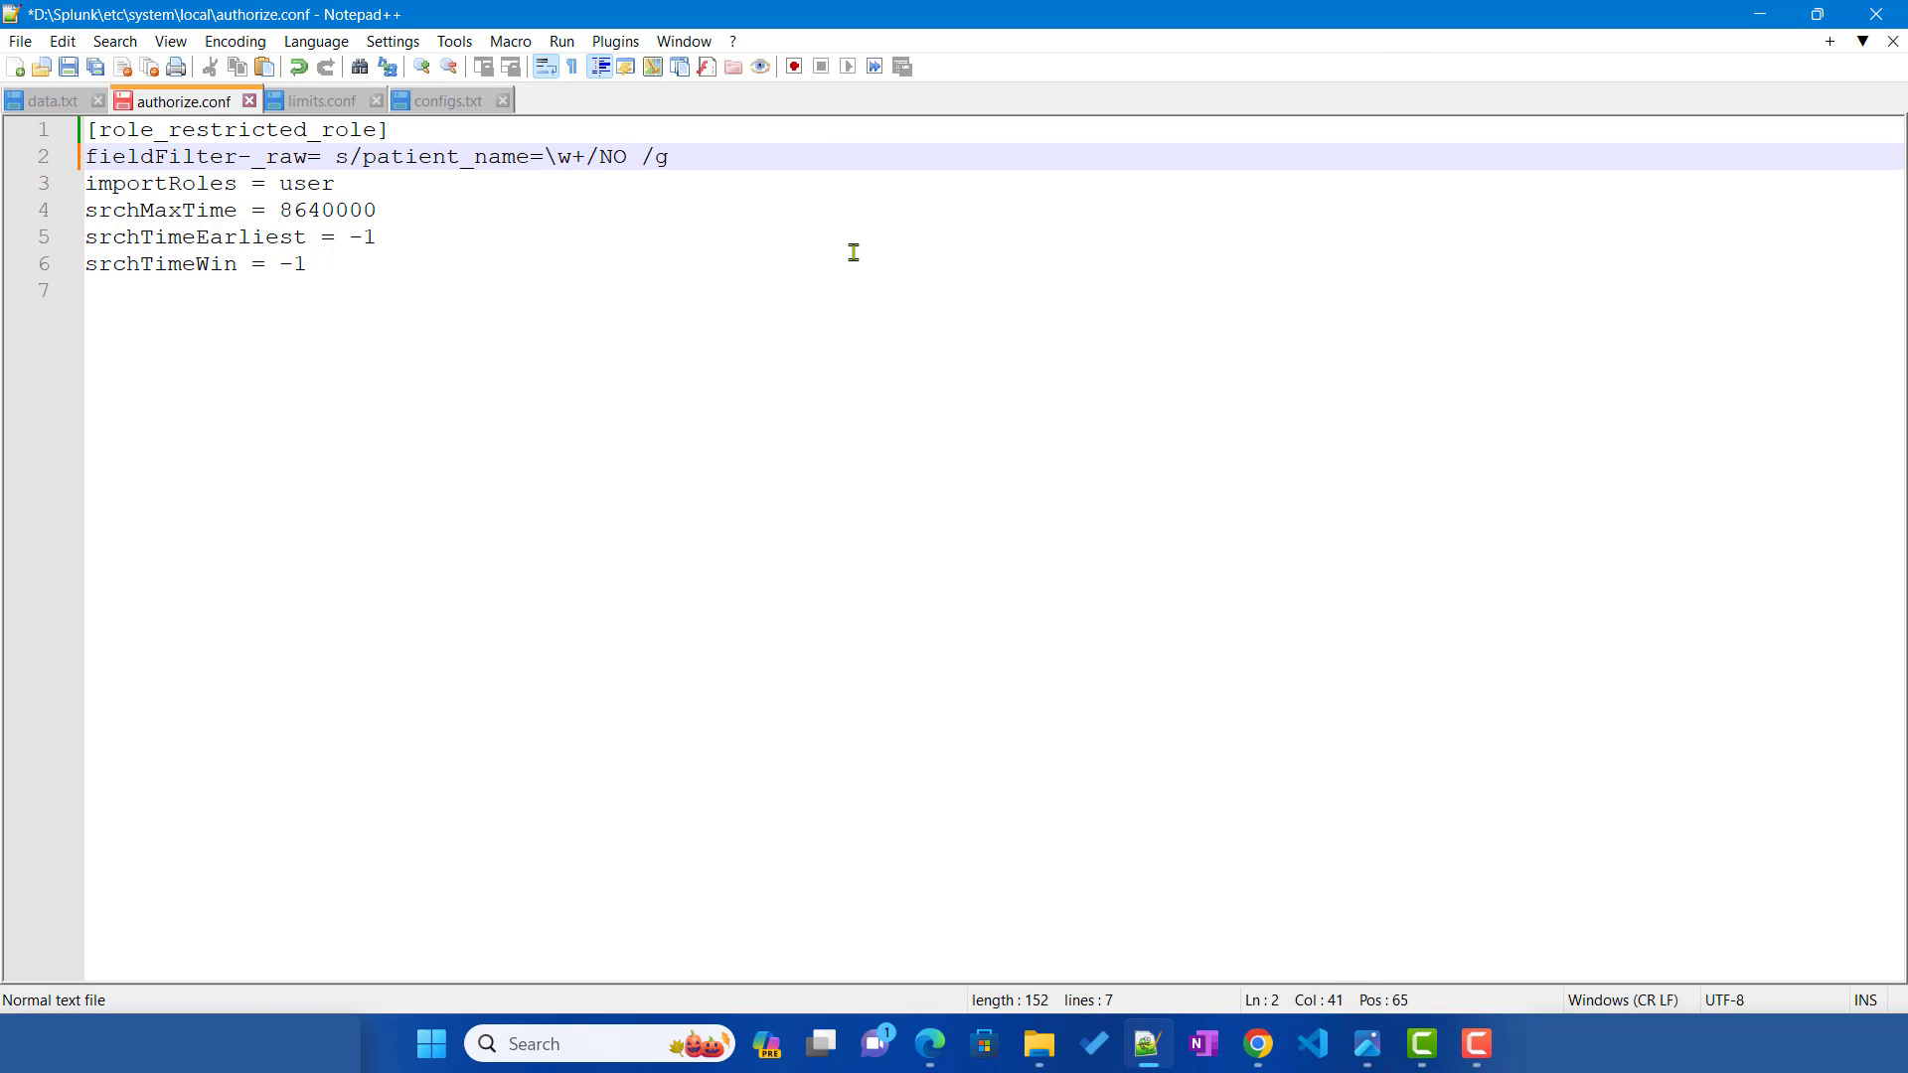
pyautogui.write('PATIENT')
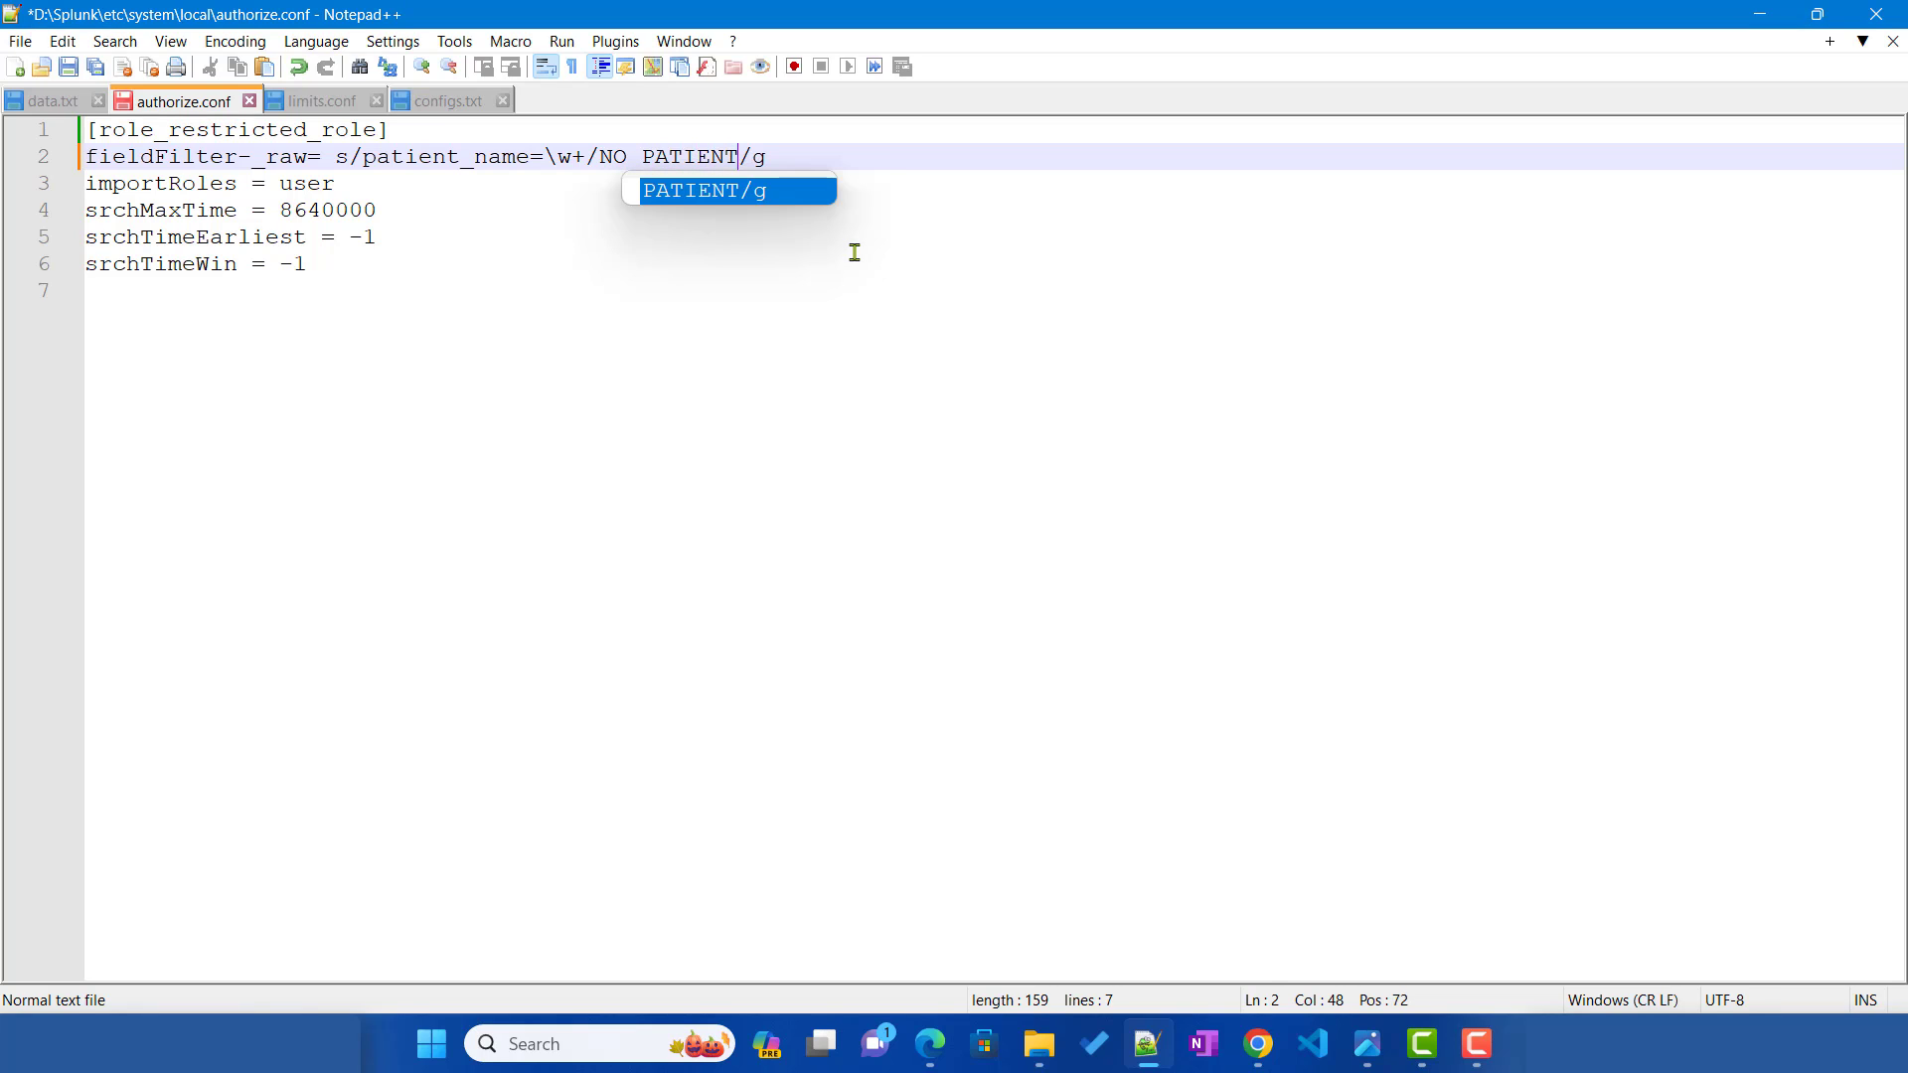
pyautogui.click(855, 252)
pyautogui.hotkey('ctrl', 's')
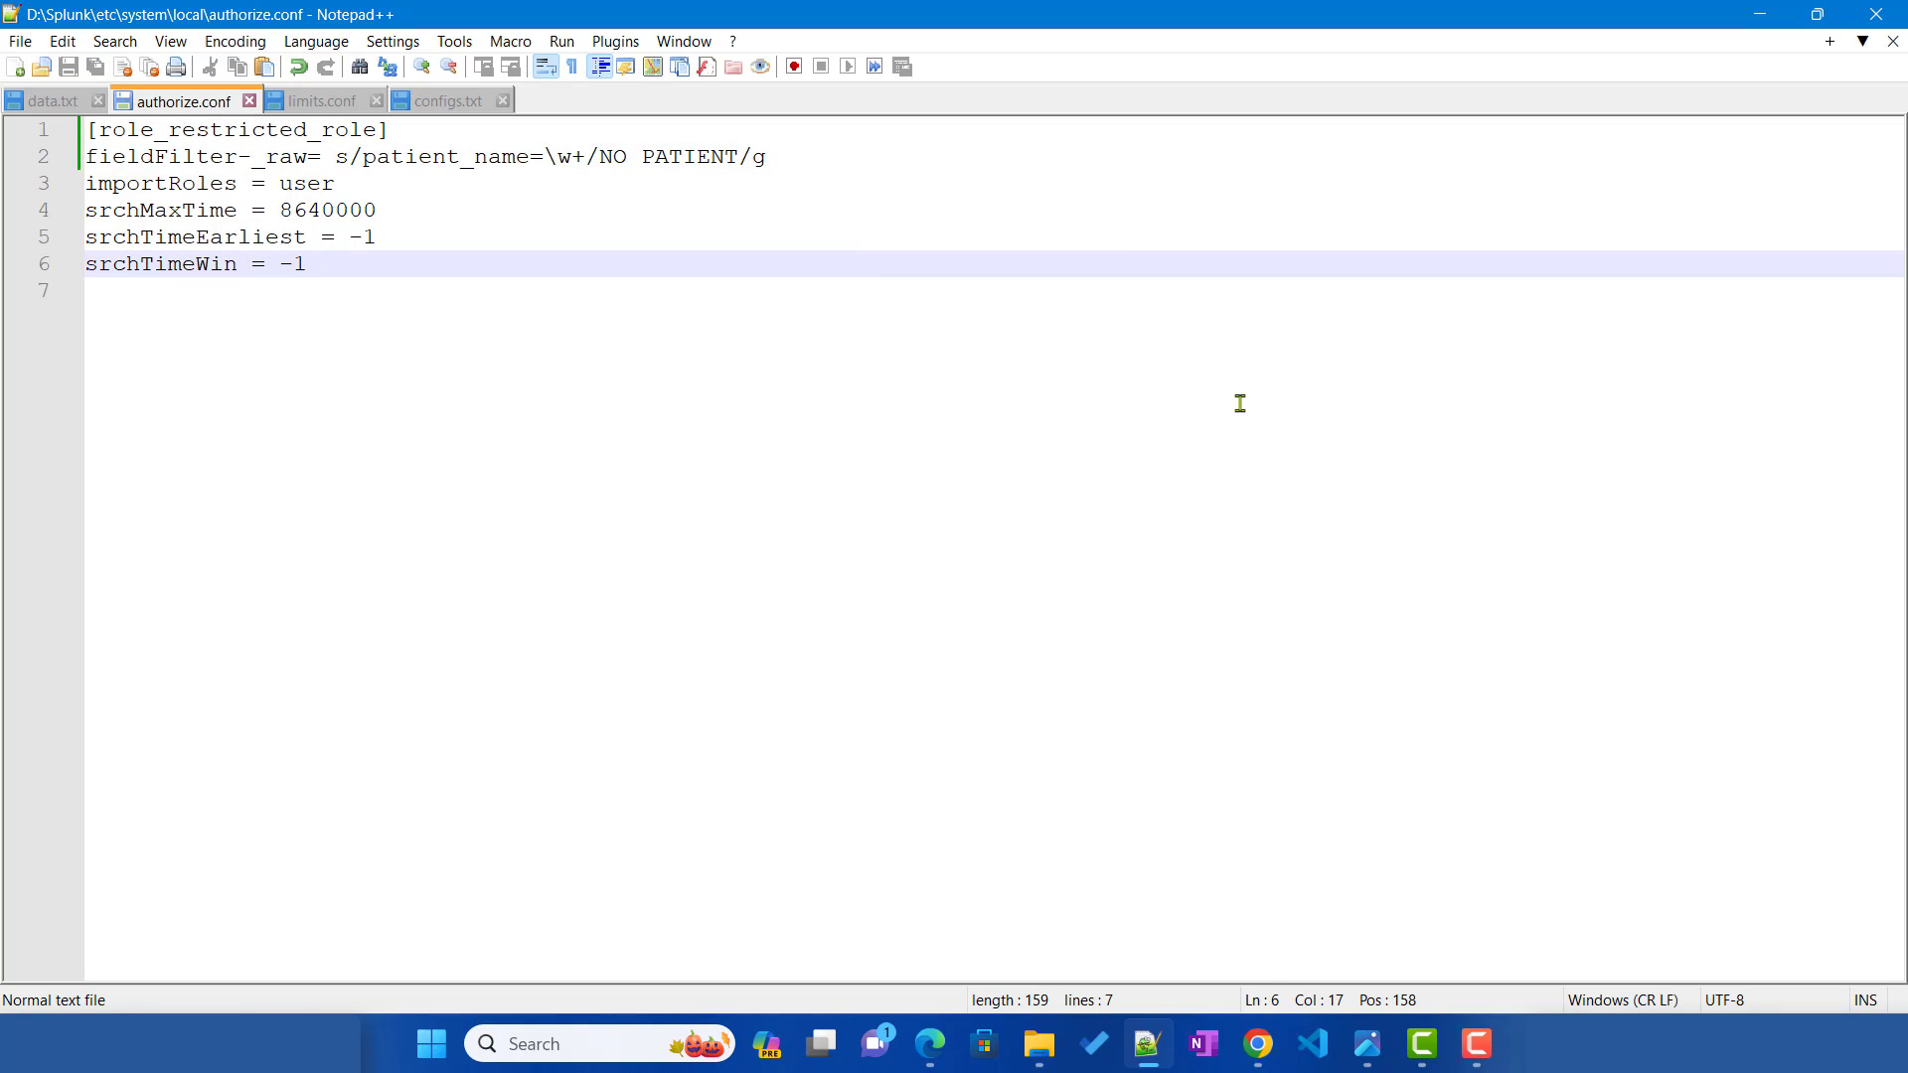
pyautogui.click(930, 1043)
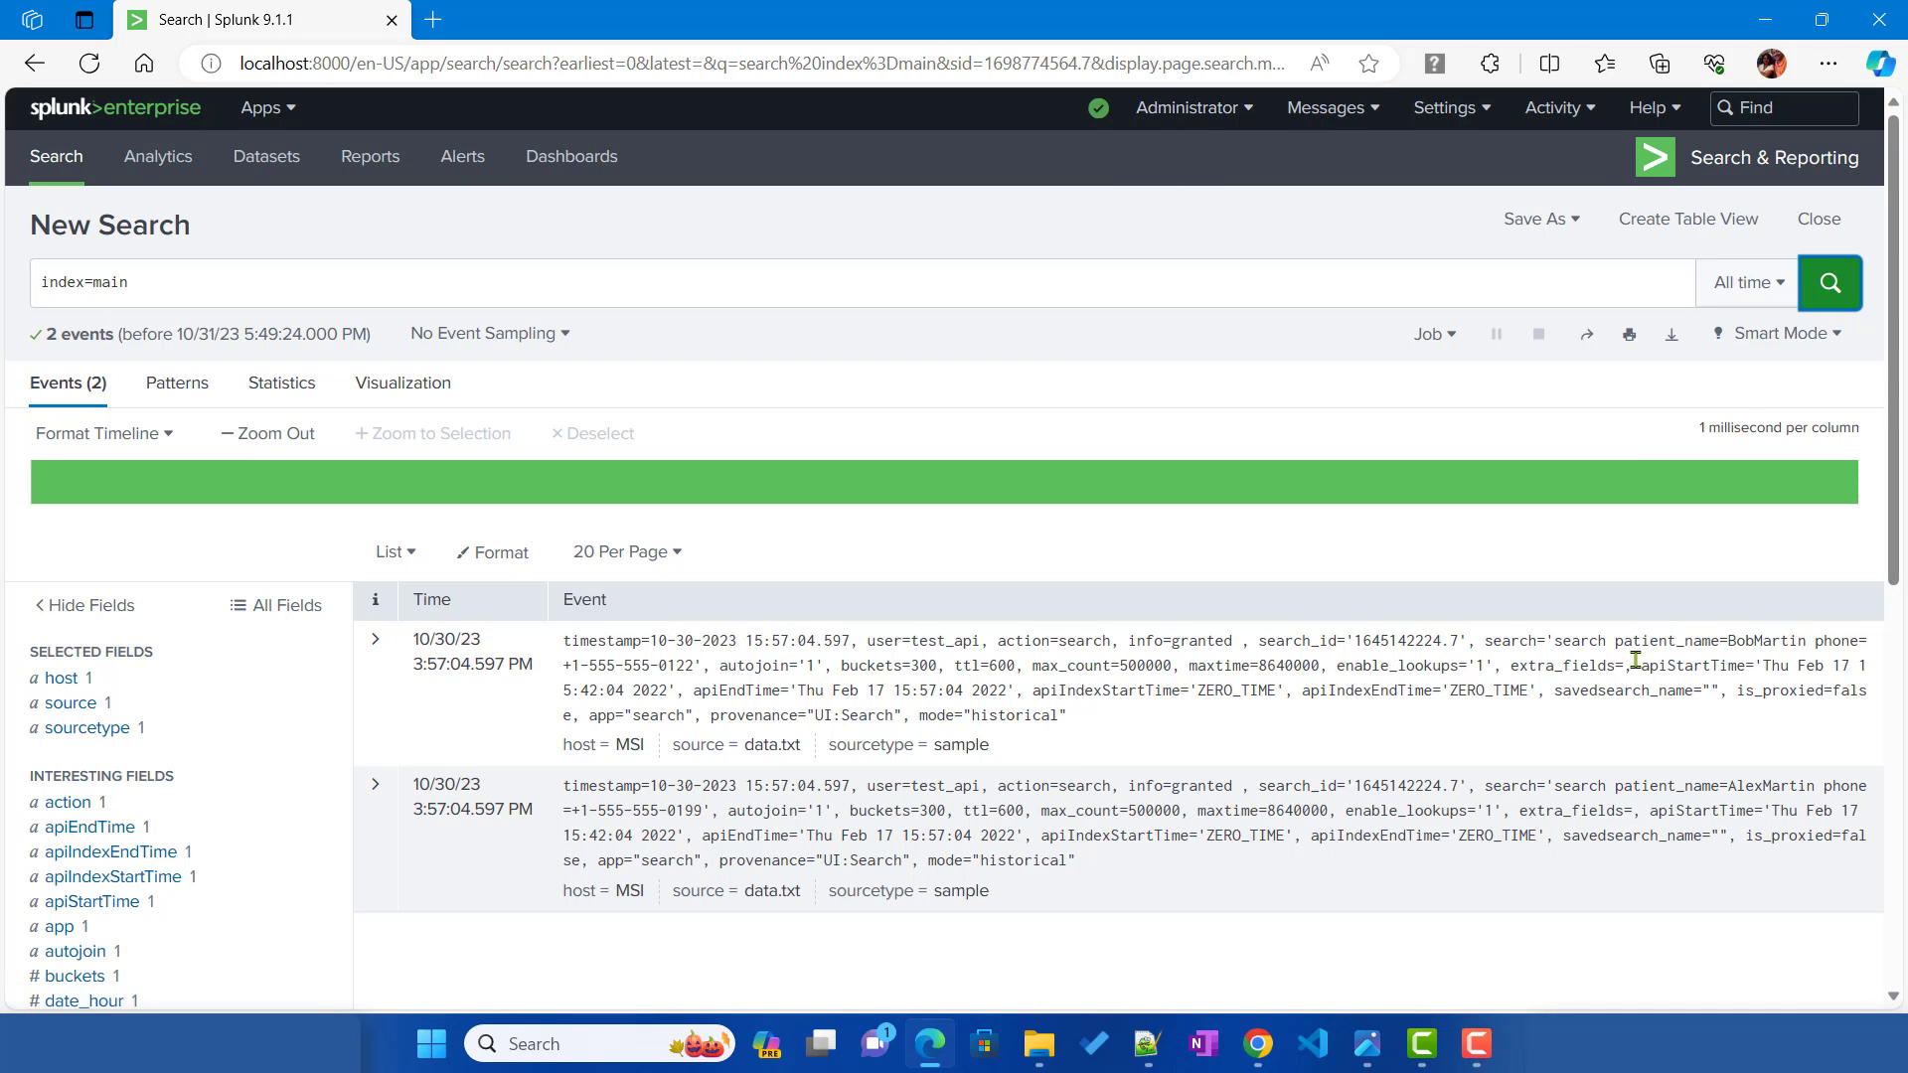
pyautogui.moveTo(1616, 642); pyautogui.dragTo(1796, 641)
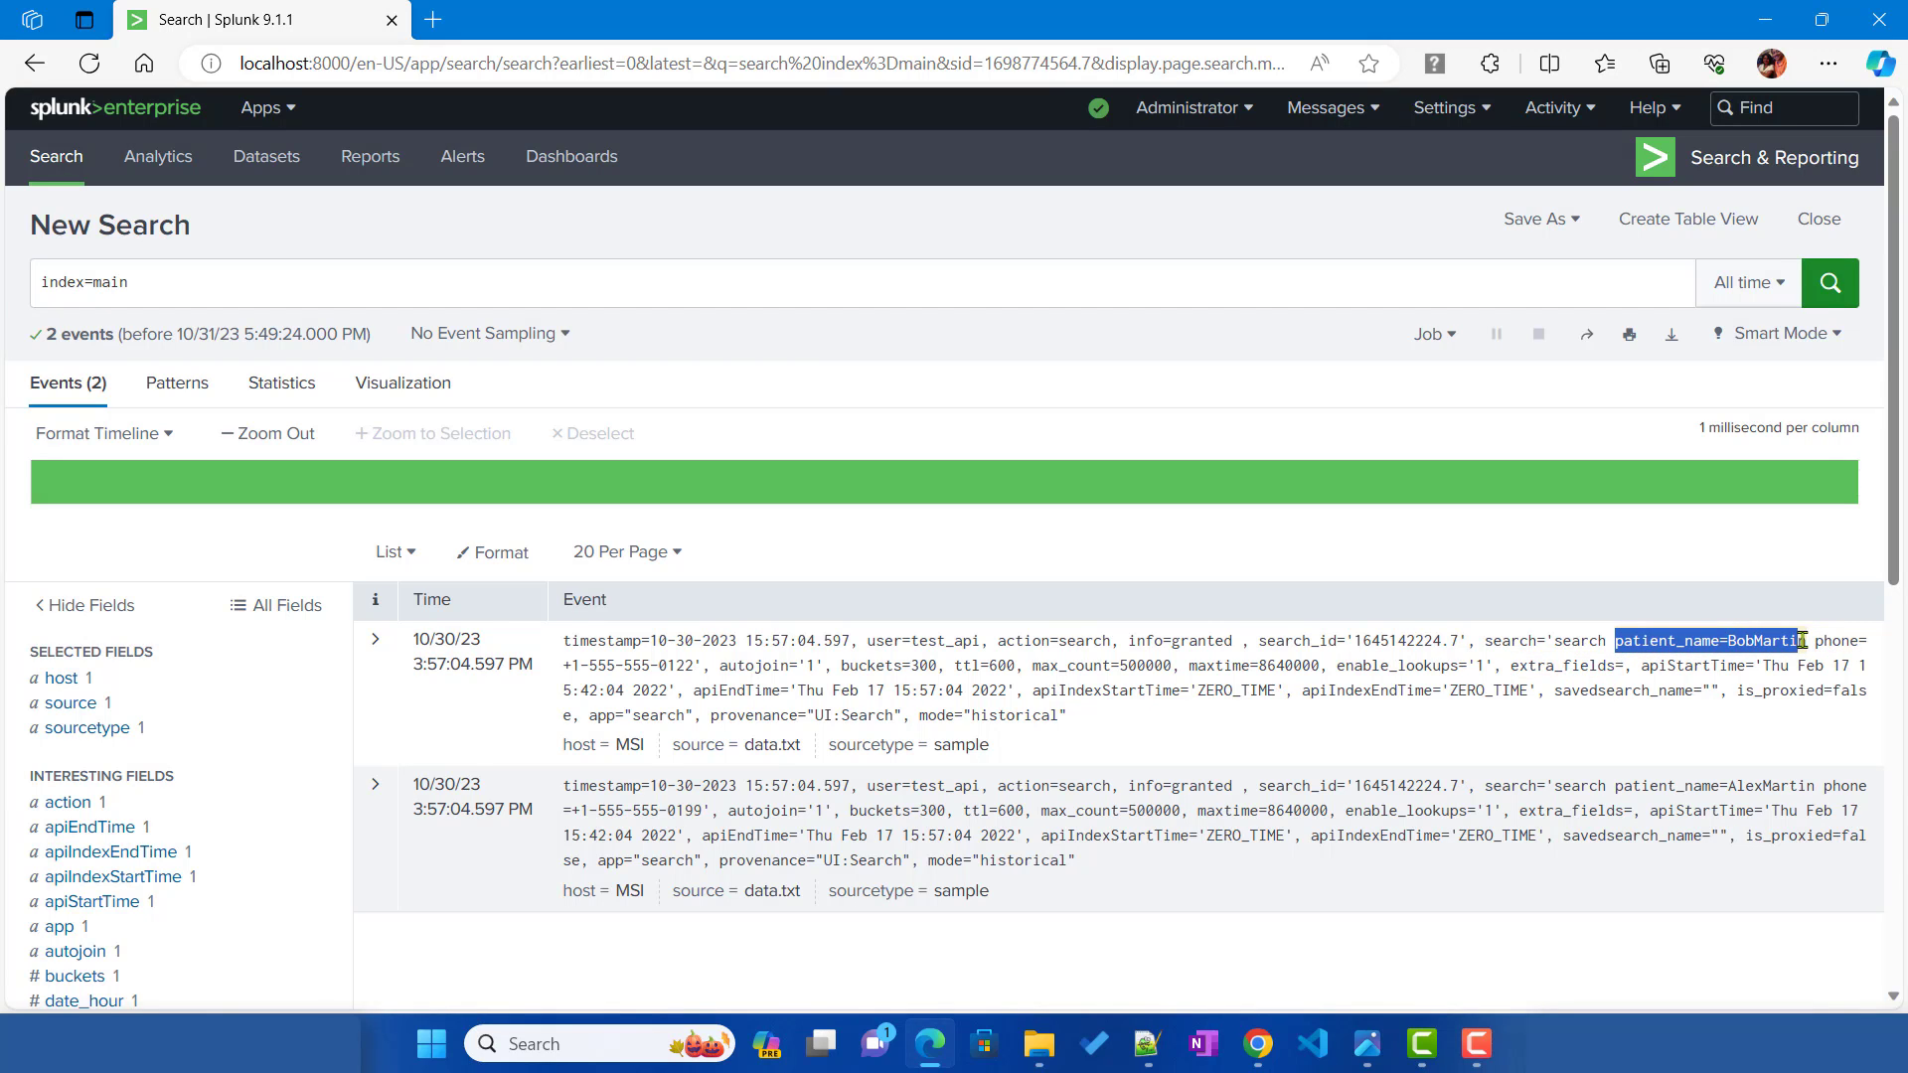
pyautogui.click(1256, 1043)
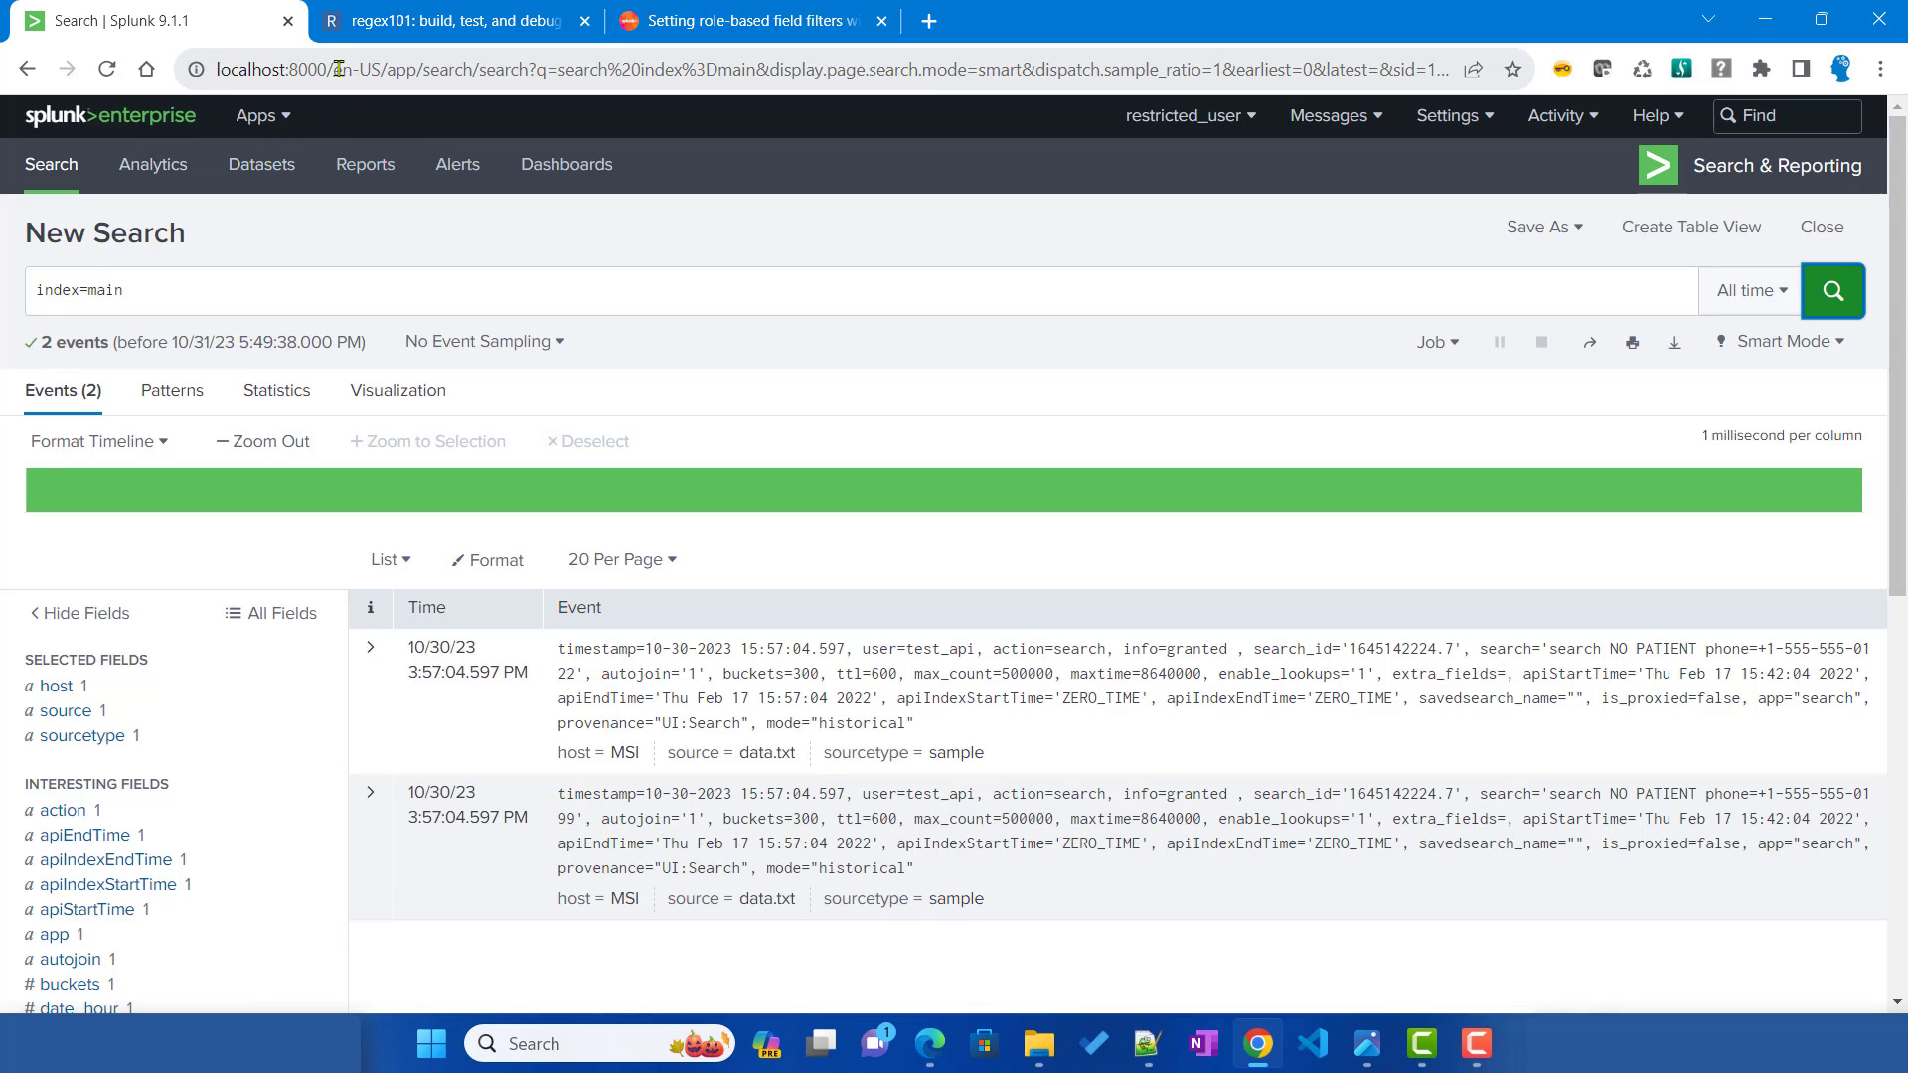
pyautogui.click(179, 295)
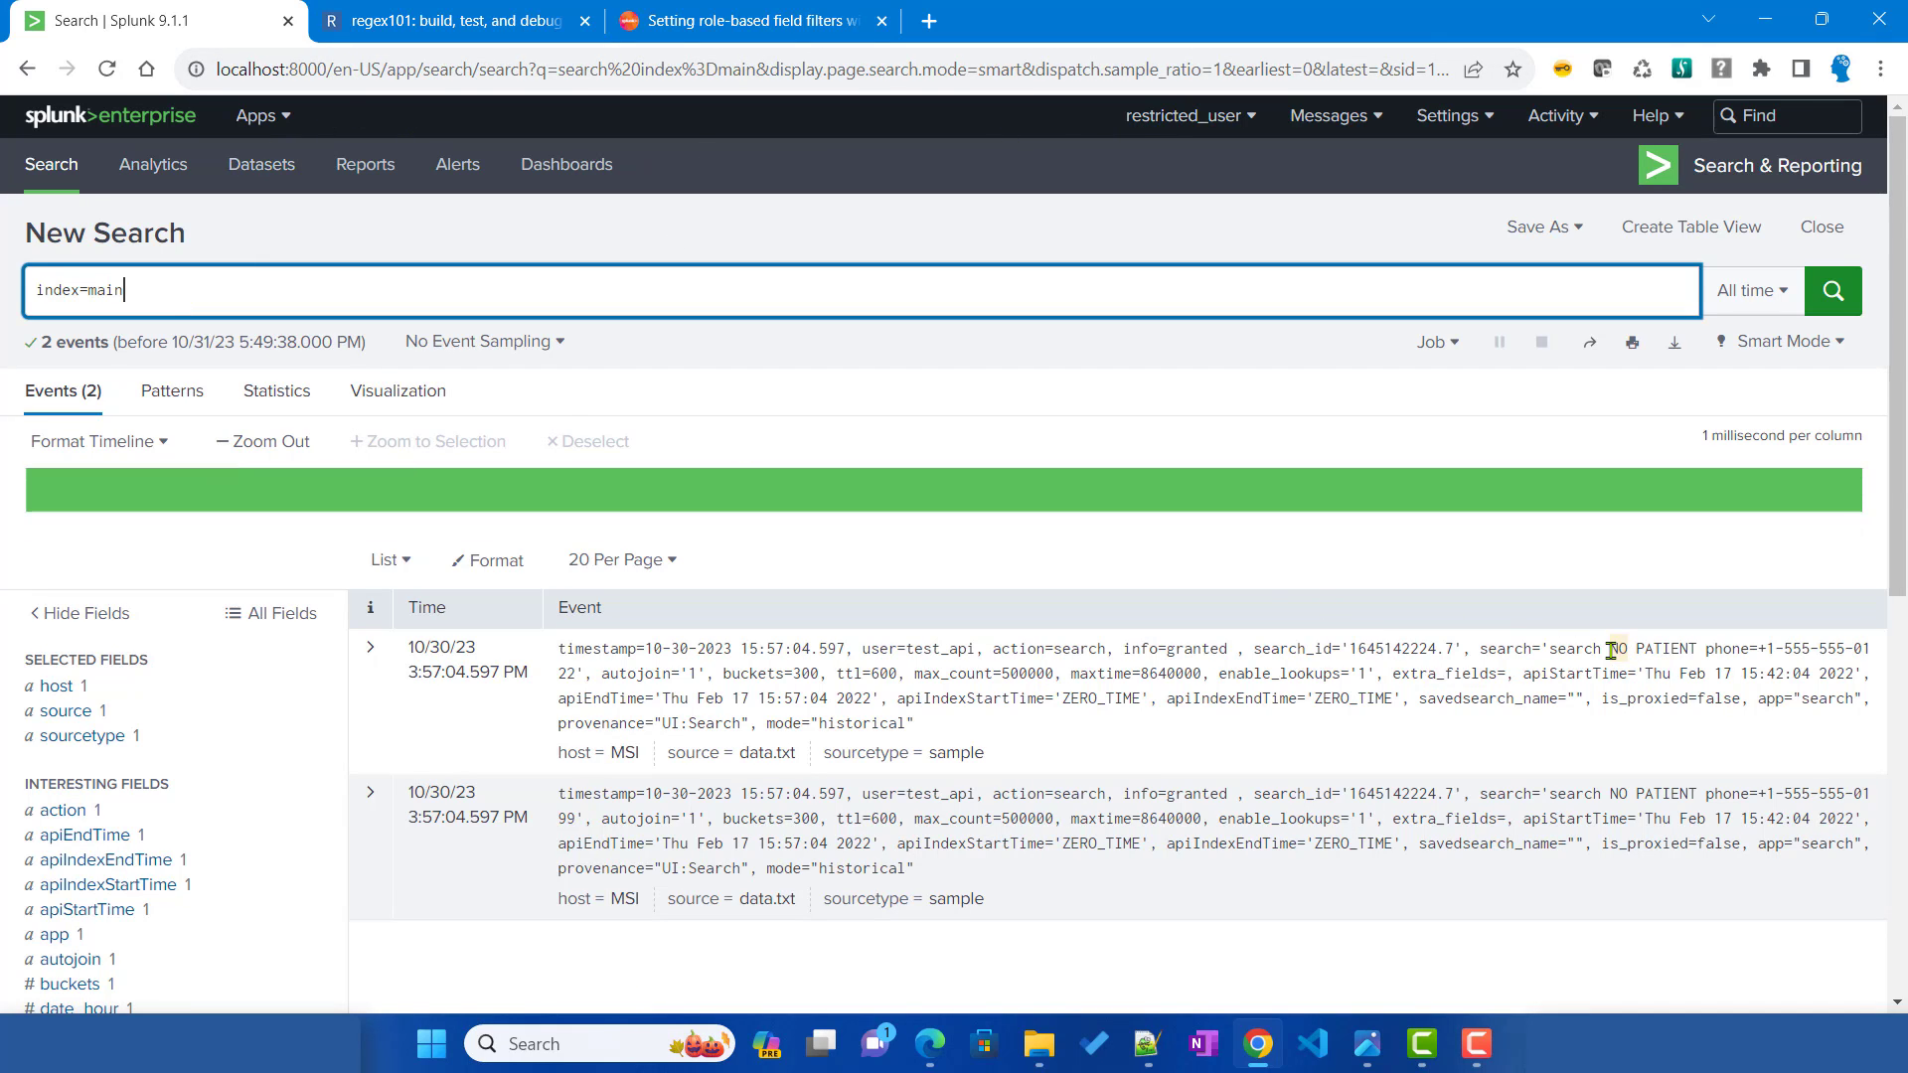
pyautogui.moveTo(1609, 648); pyautogui.dragTo(1698, 653)
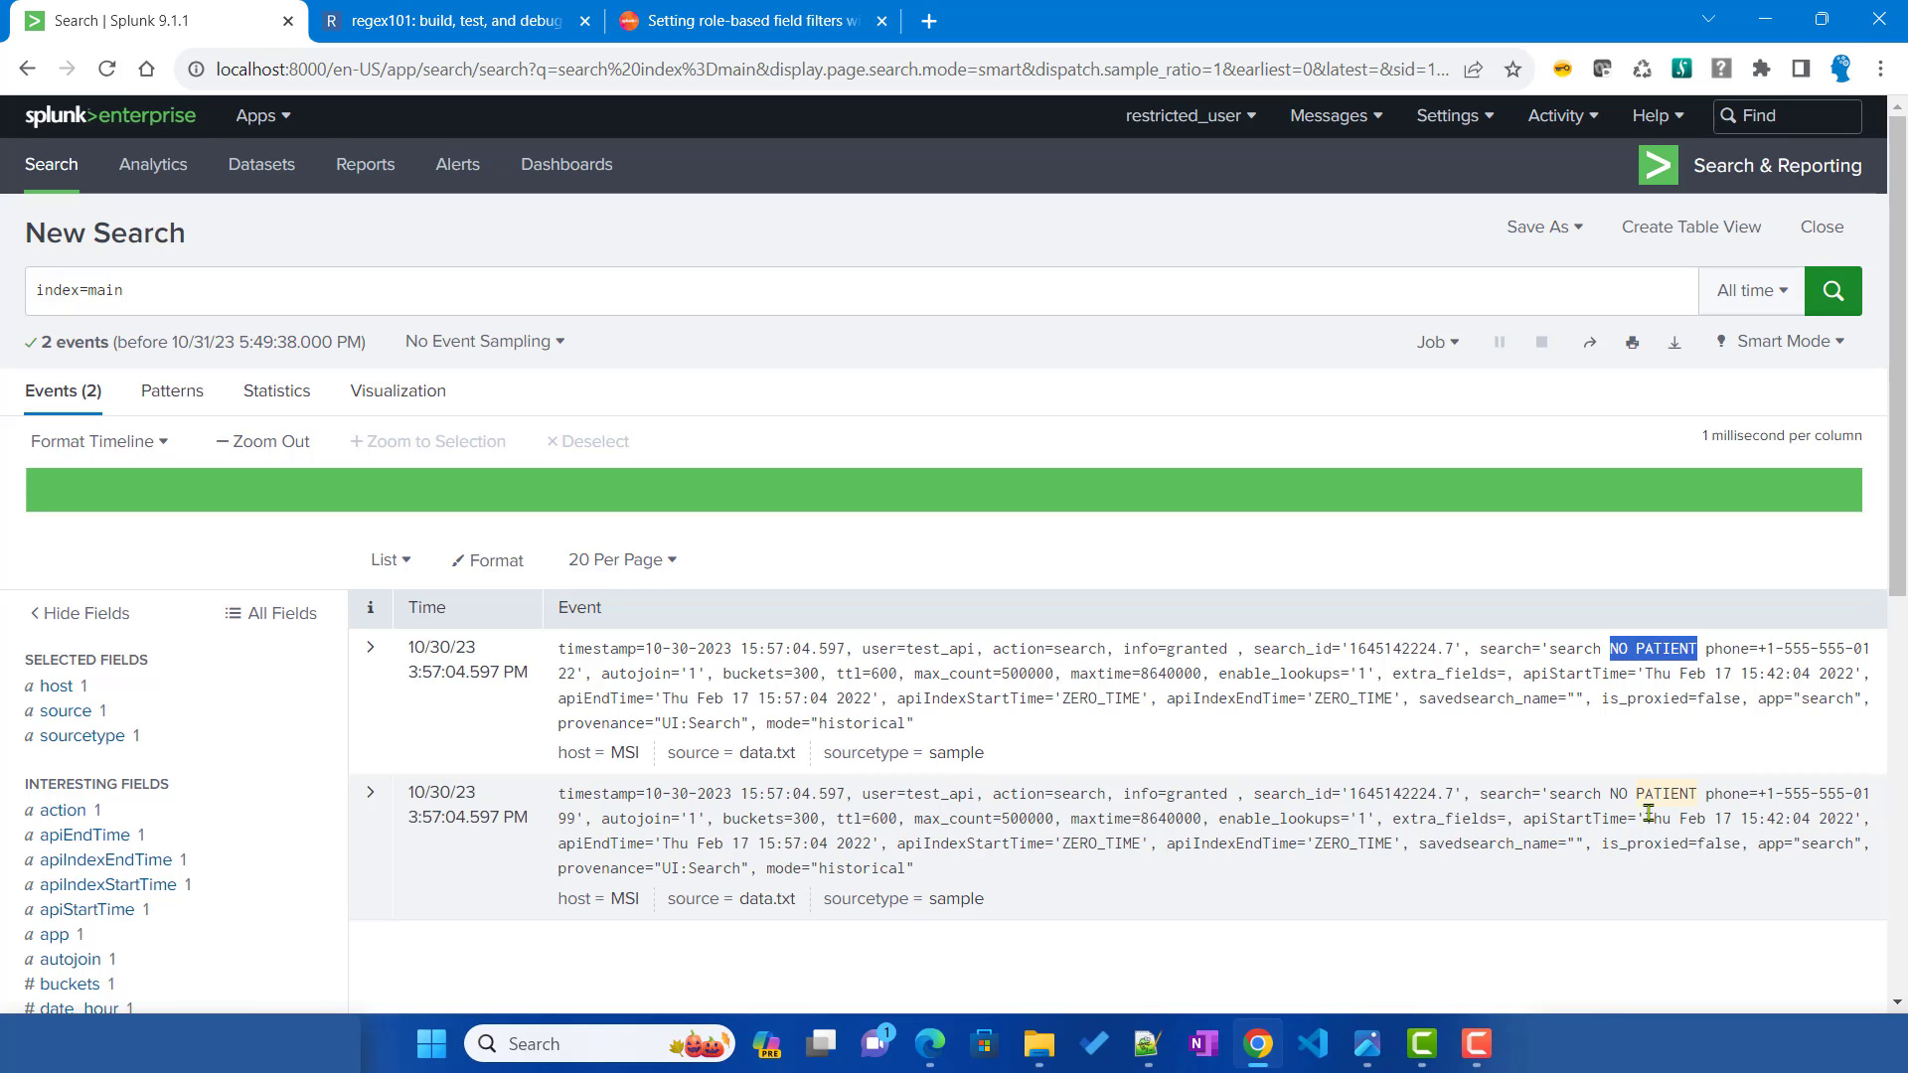
pyautogui.moveTo(1610, 794); pyautogui.dragTo(1701, 798)
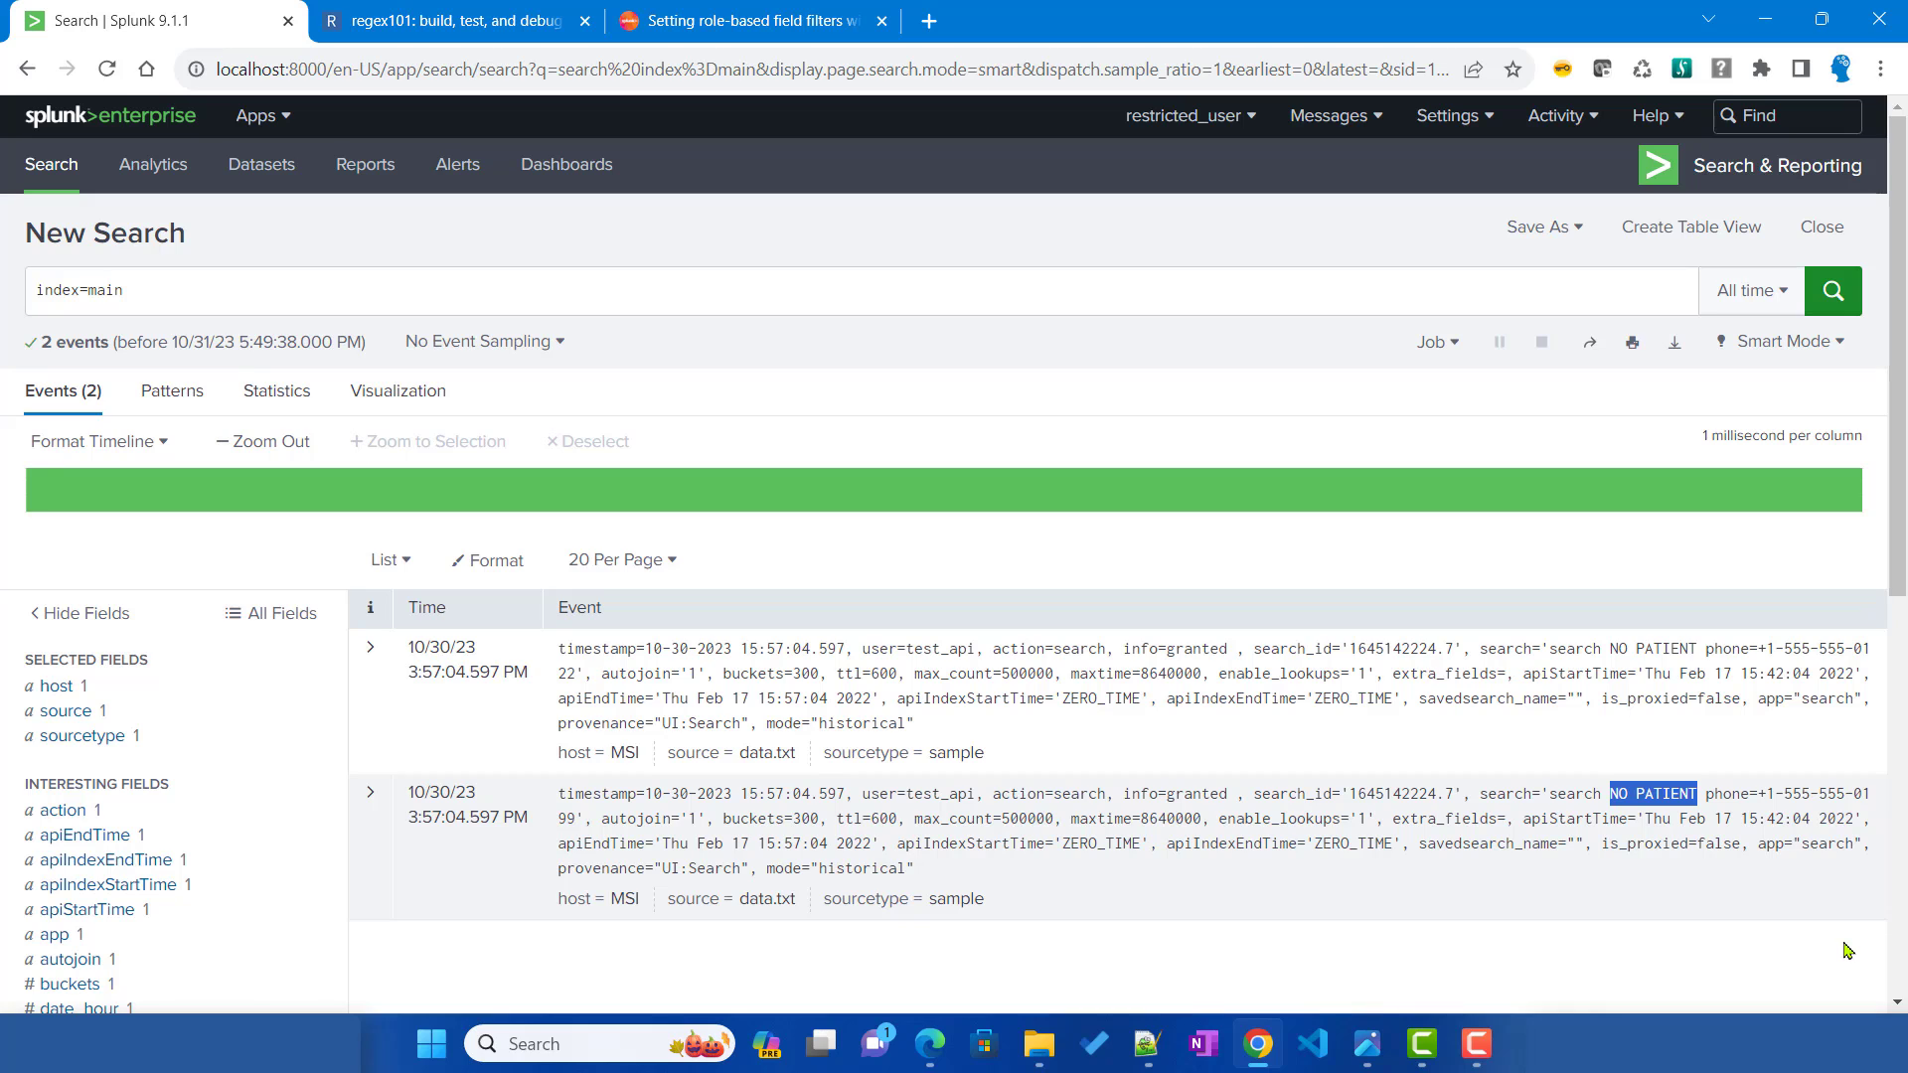
pyautogui.click(1142, 1060)
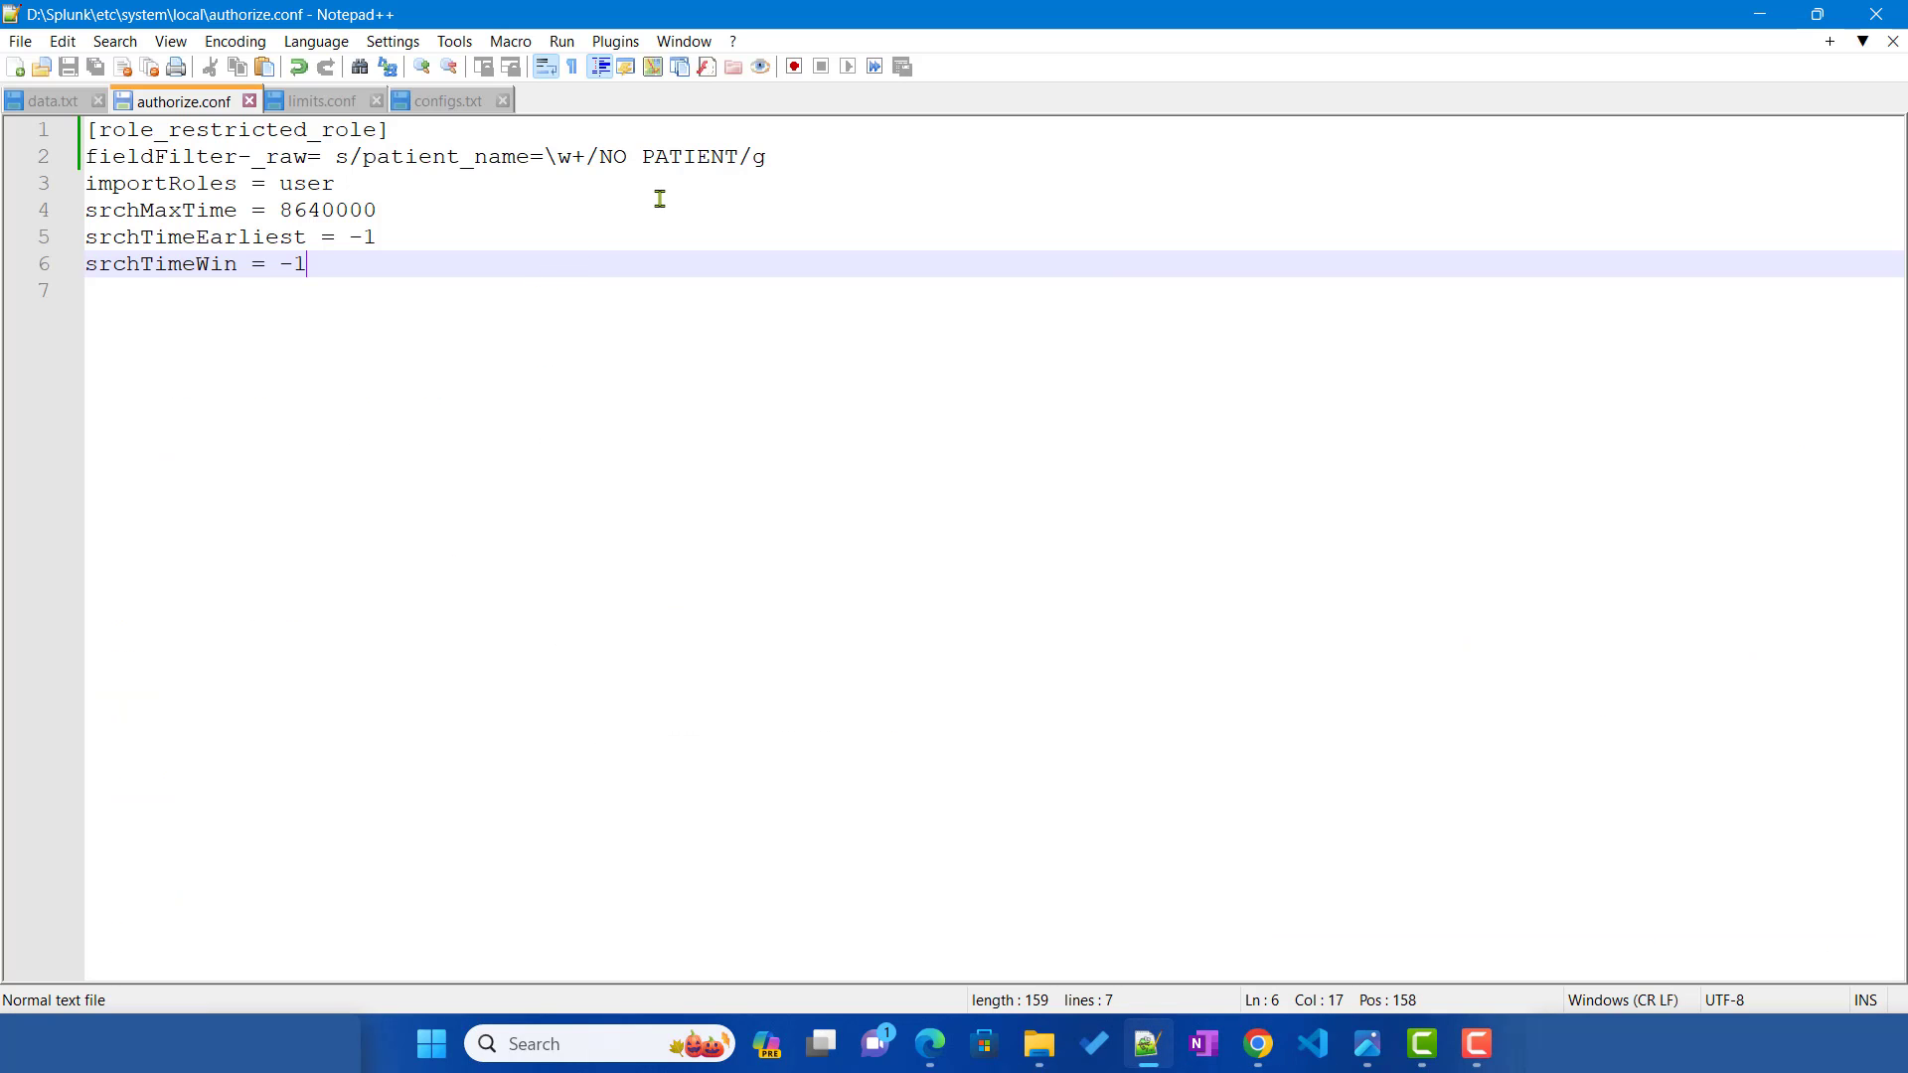
# Step: Copy the patient_name= prefix on line 2 and paste it before NO PATIENT
pyautogui.moveTo(362, 156); pyautogui.dragTo(581, 157)
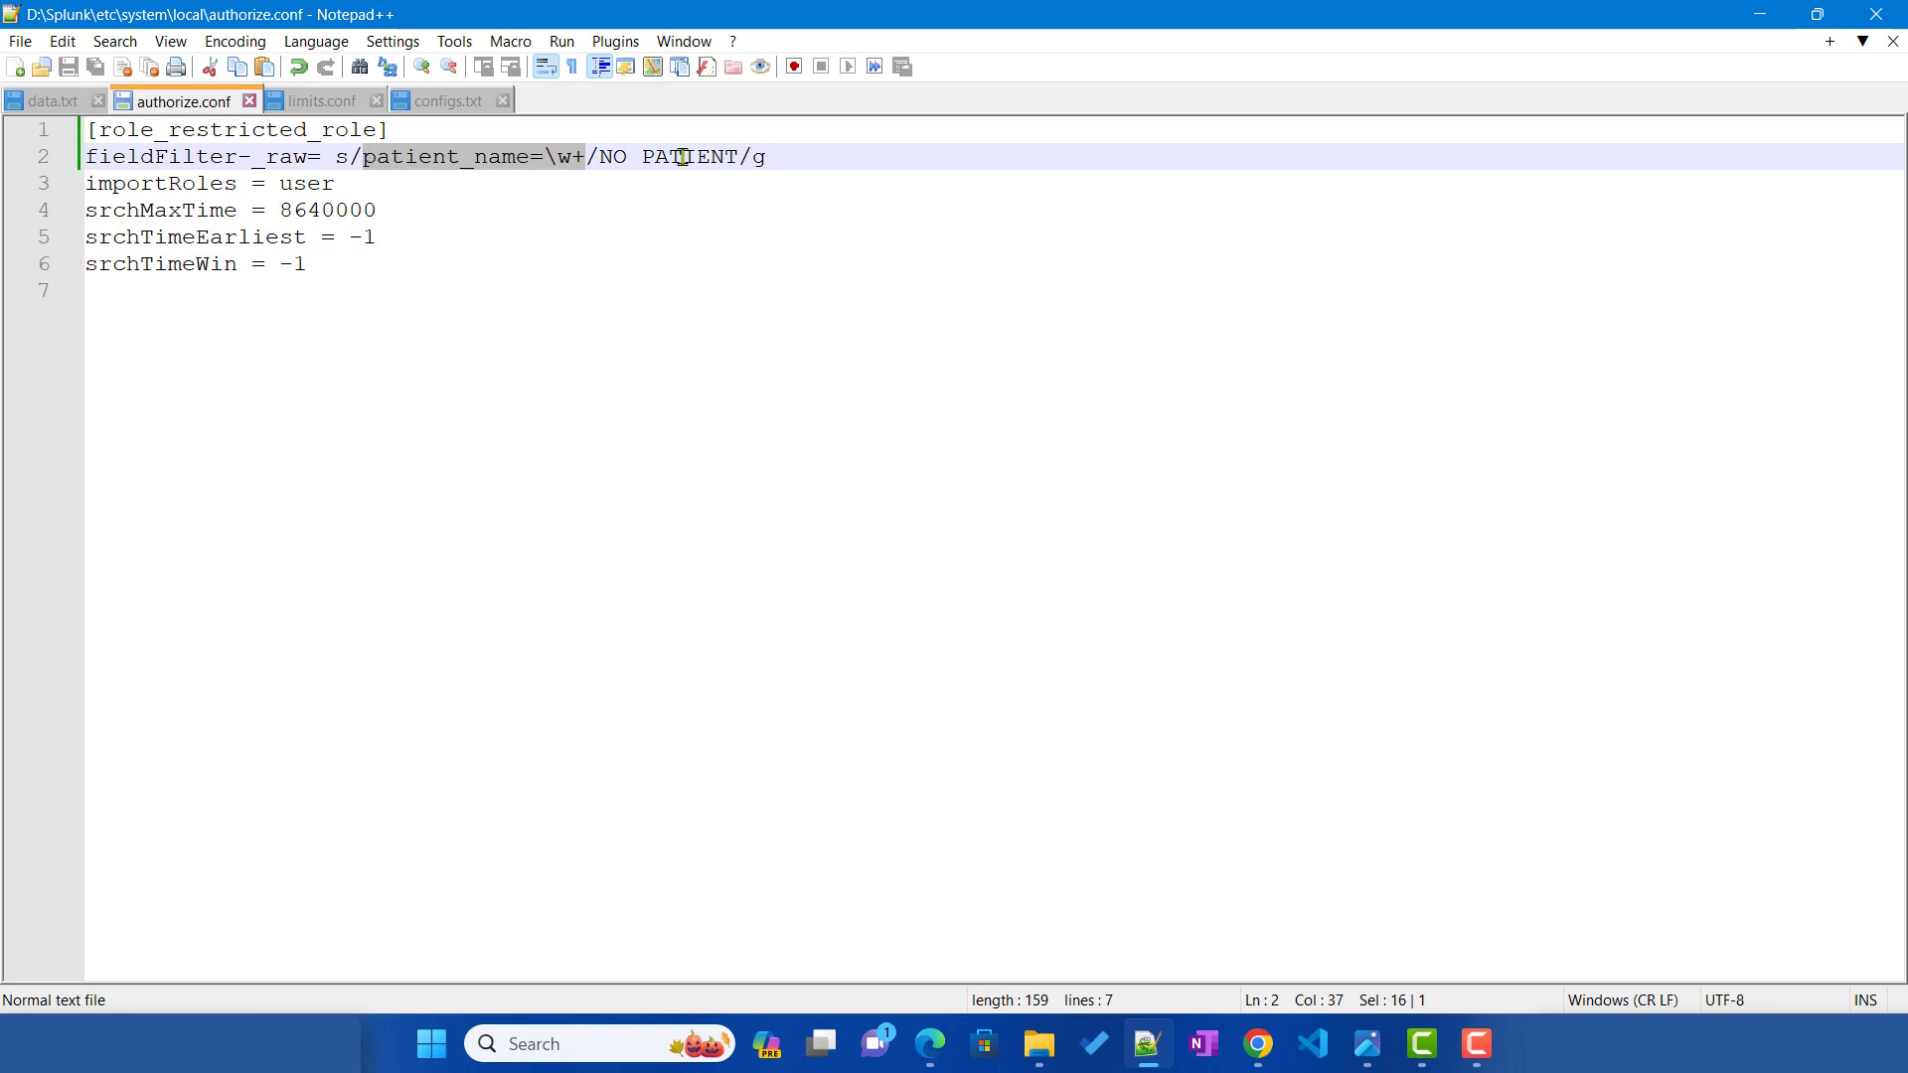
pyautogui.click(566, 156)
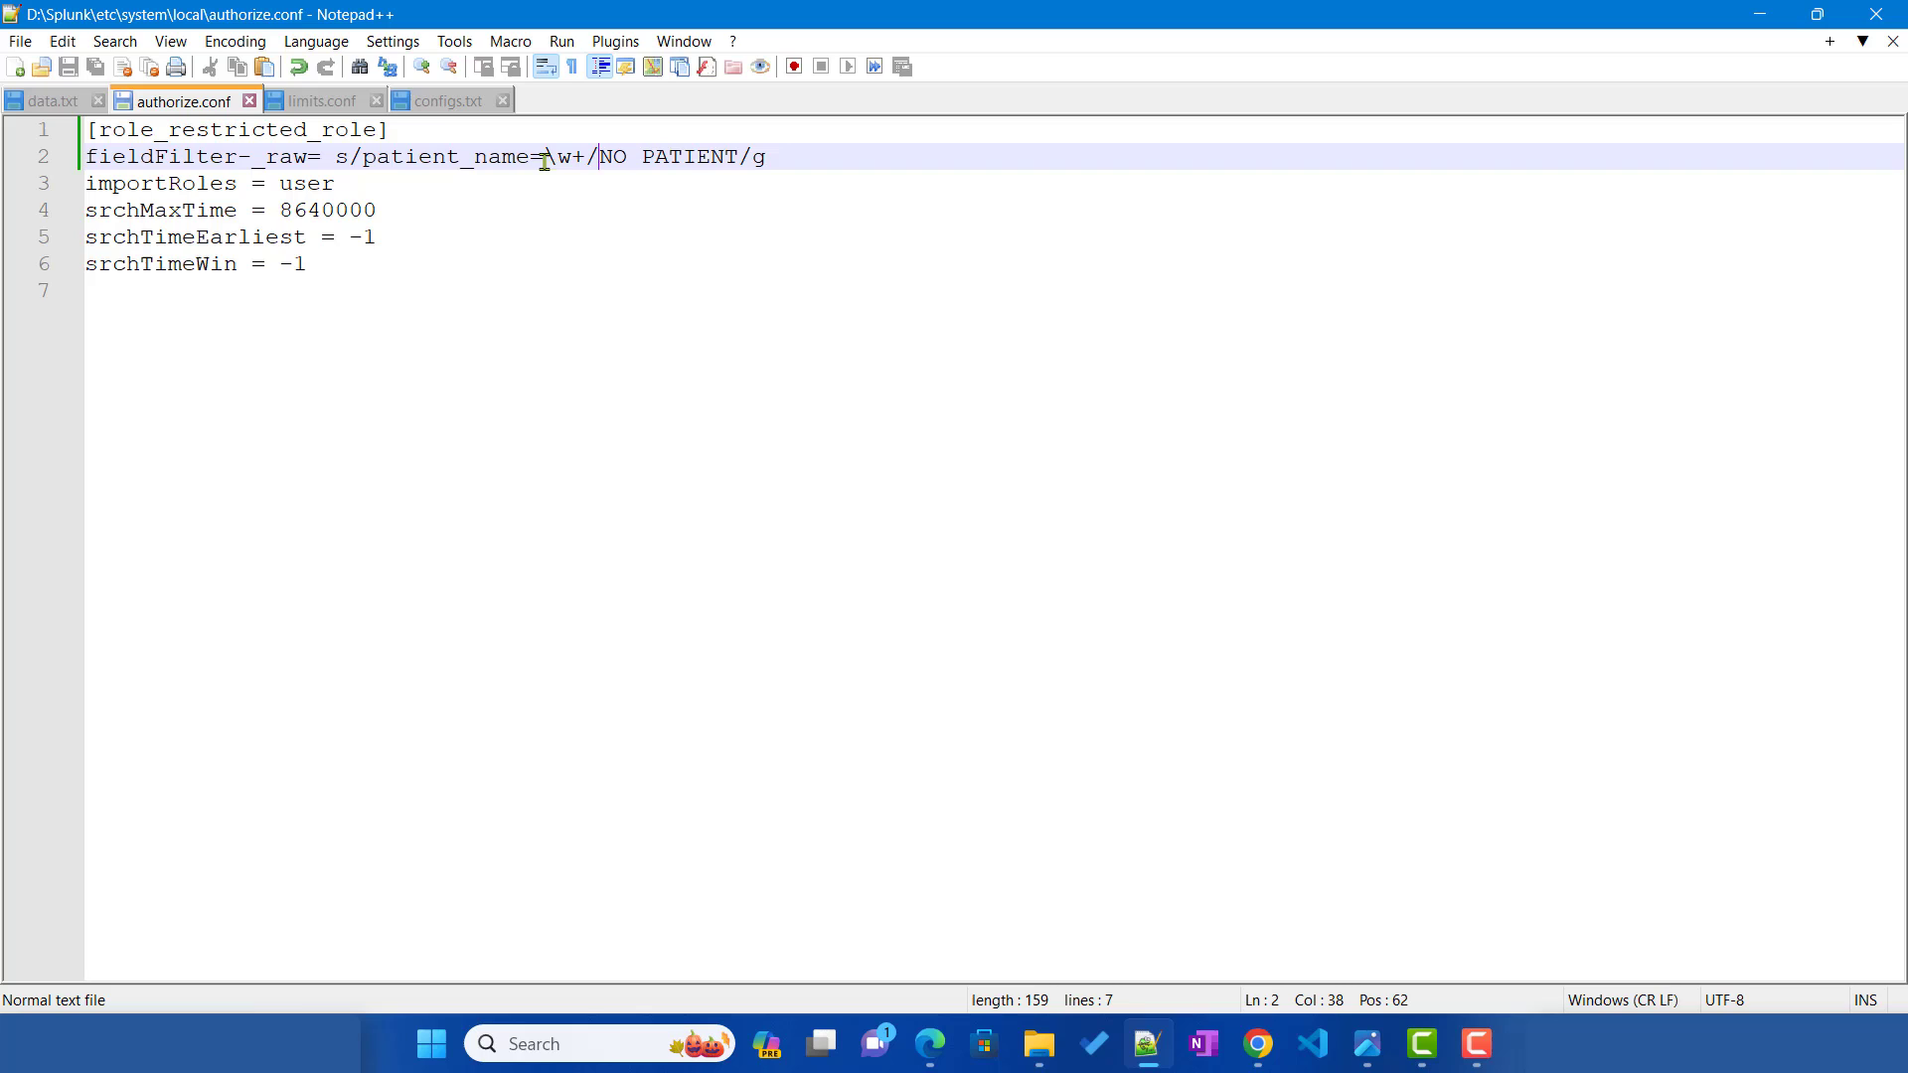
pyautogui.click(366, 157)
pyautogui.moveTo(366, 157); pyautogui.dragTo(545, 157)
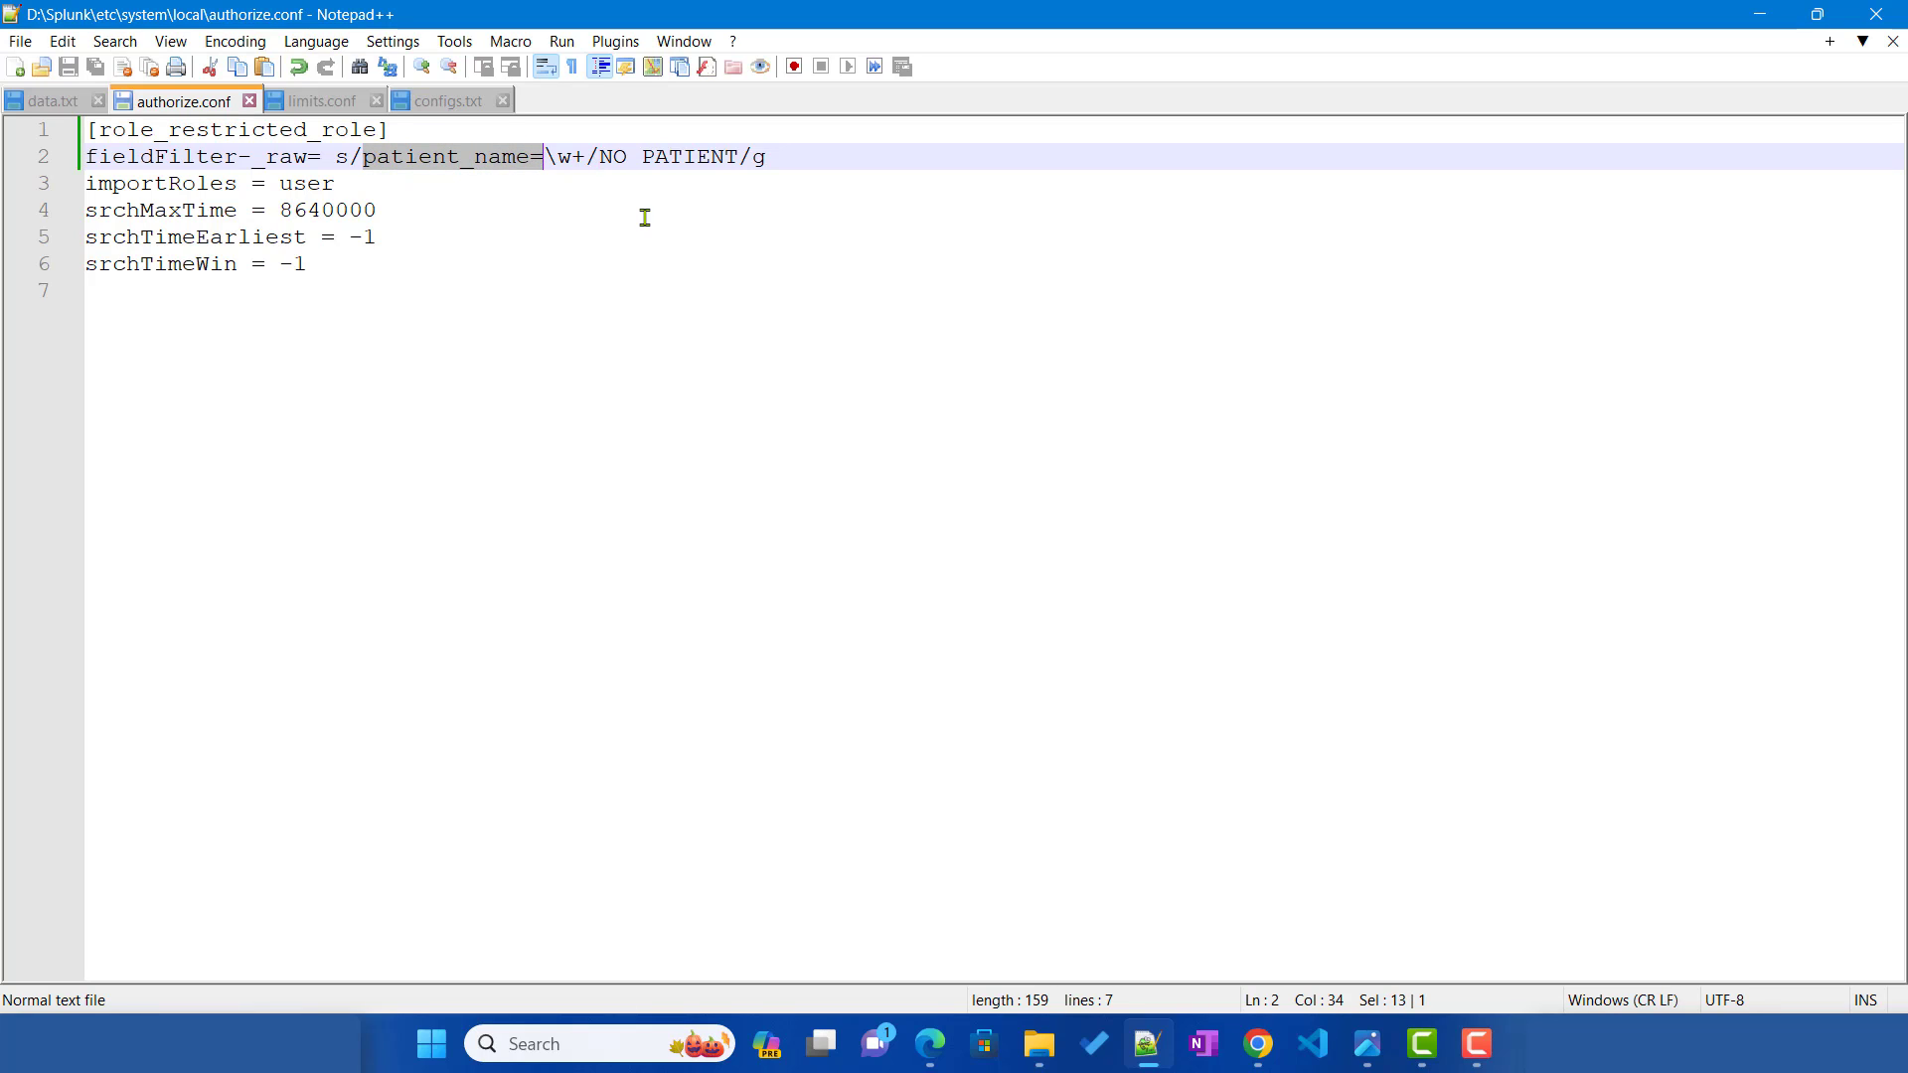
pyautogui.hotkey('ctrl', 'c')
pyautogui.click(599, 157)
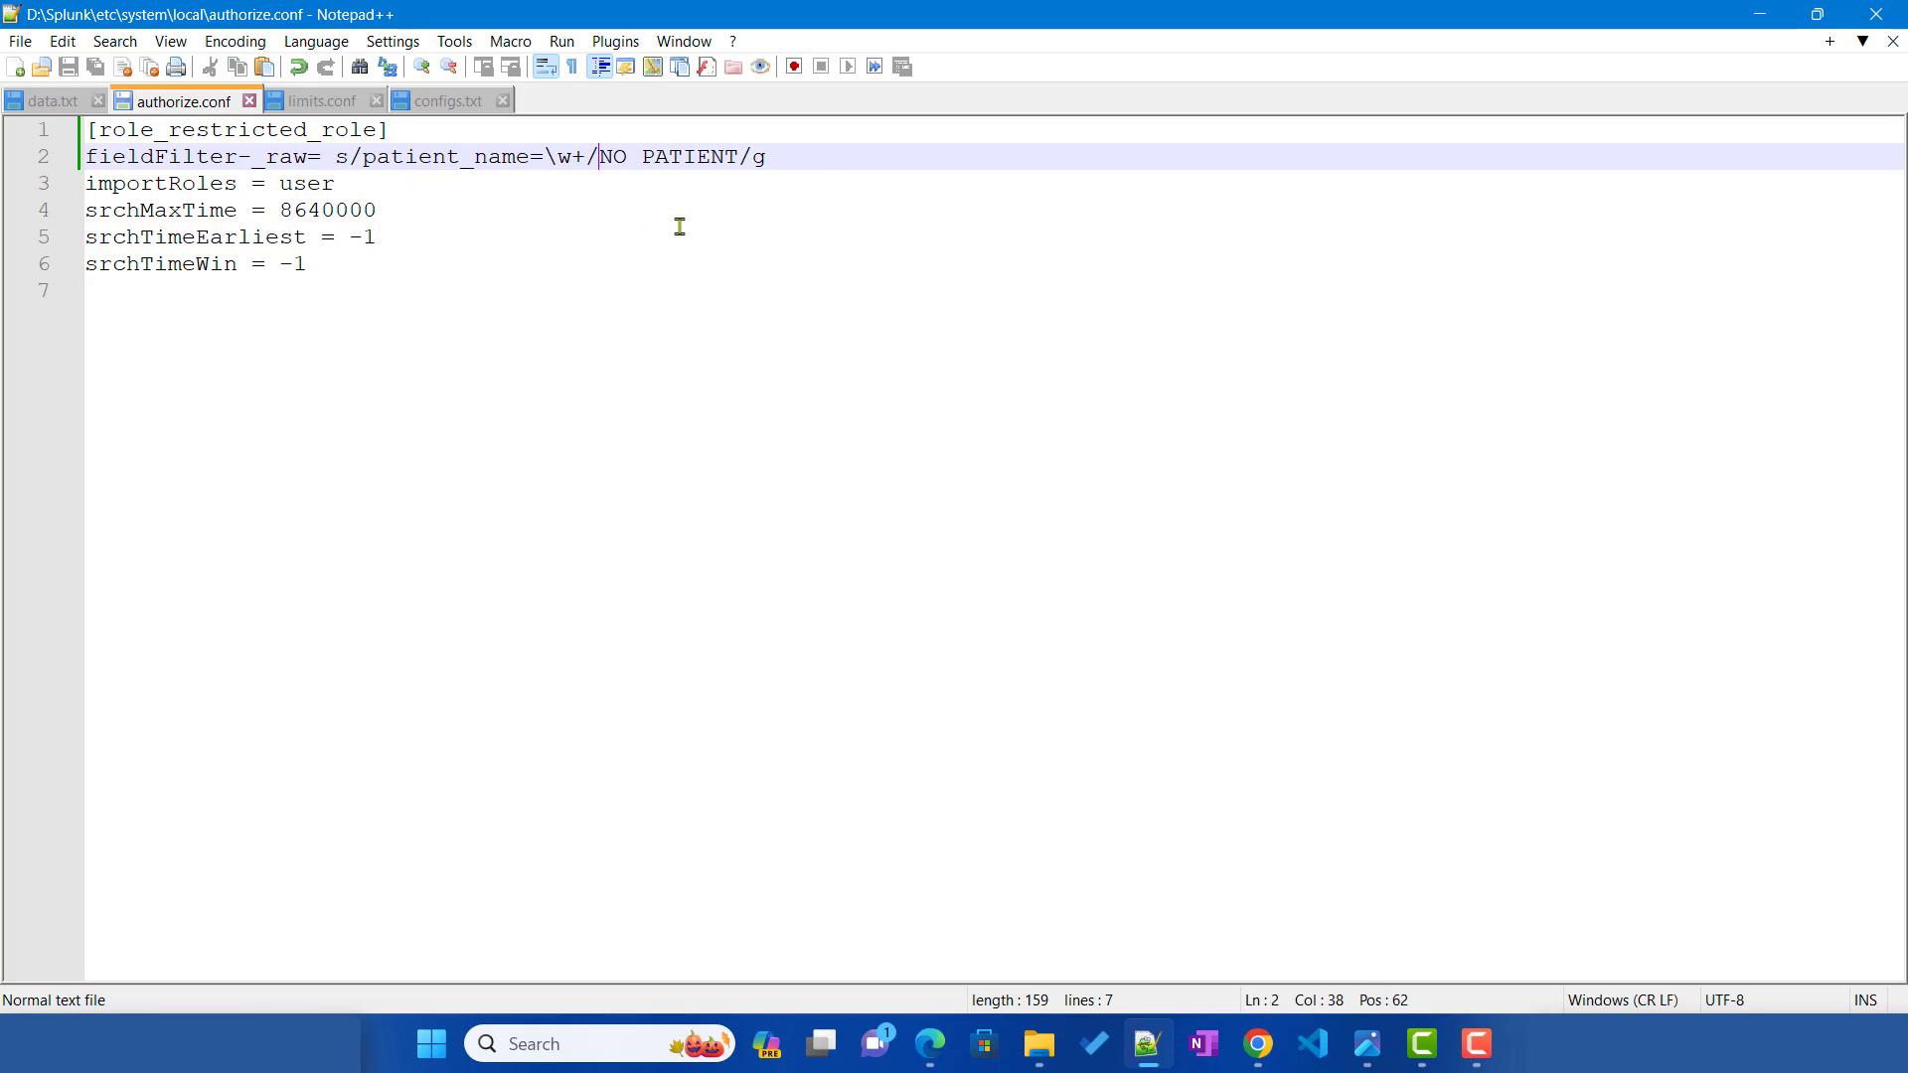
pyautogui.hotkey('ctrl', 'v')
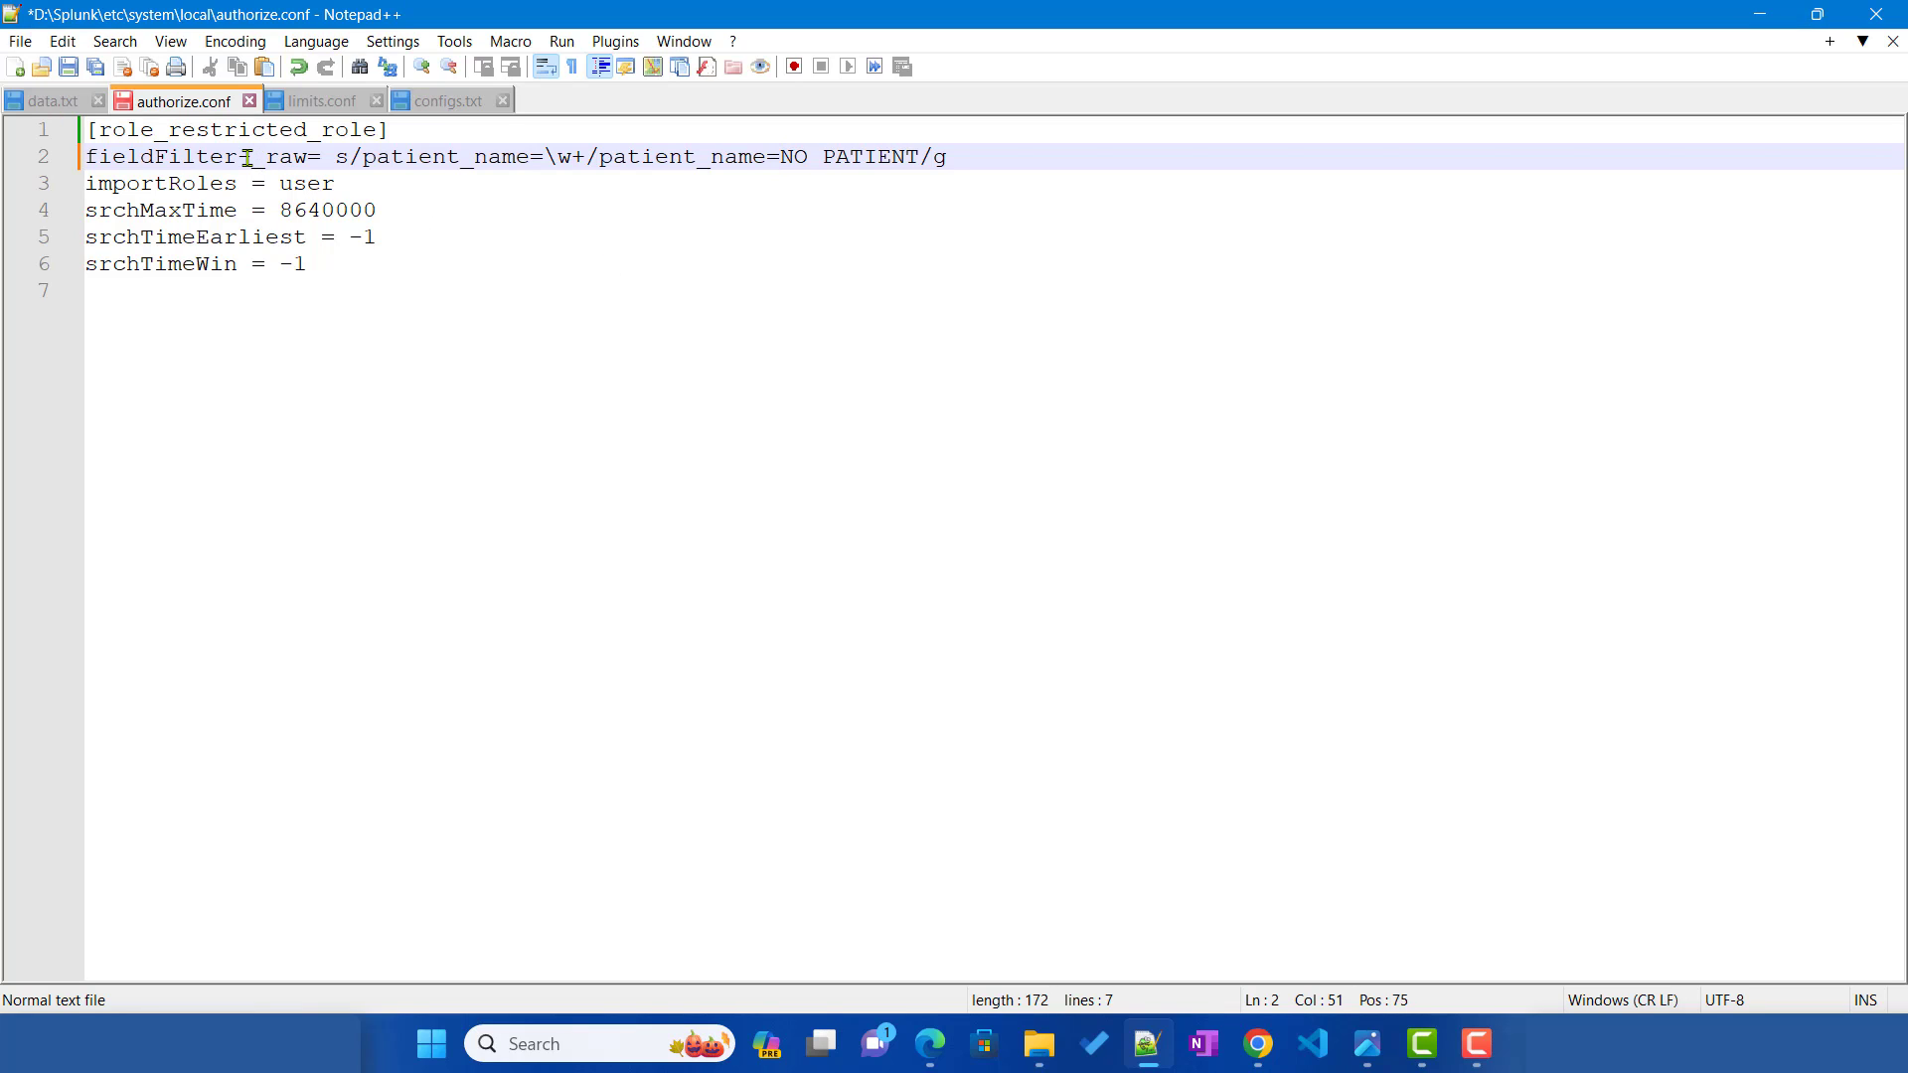
# Step: Review line 2's sed expression, save authorize.conf, and select the patient_name substitution rule
pyautogui.moveTo(248, 157); pyautogui.dragTo(305, 159)
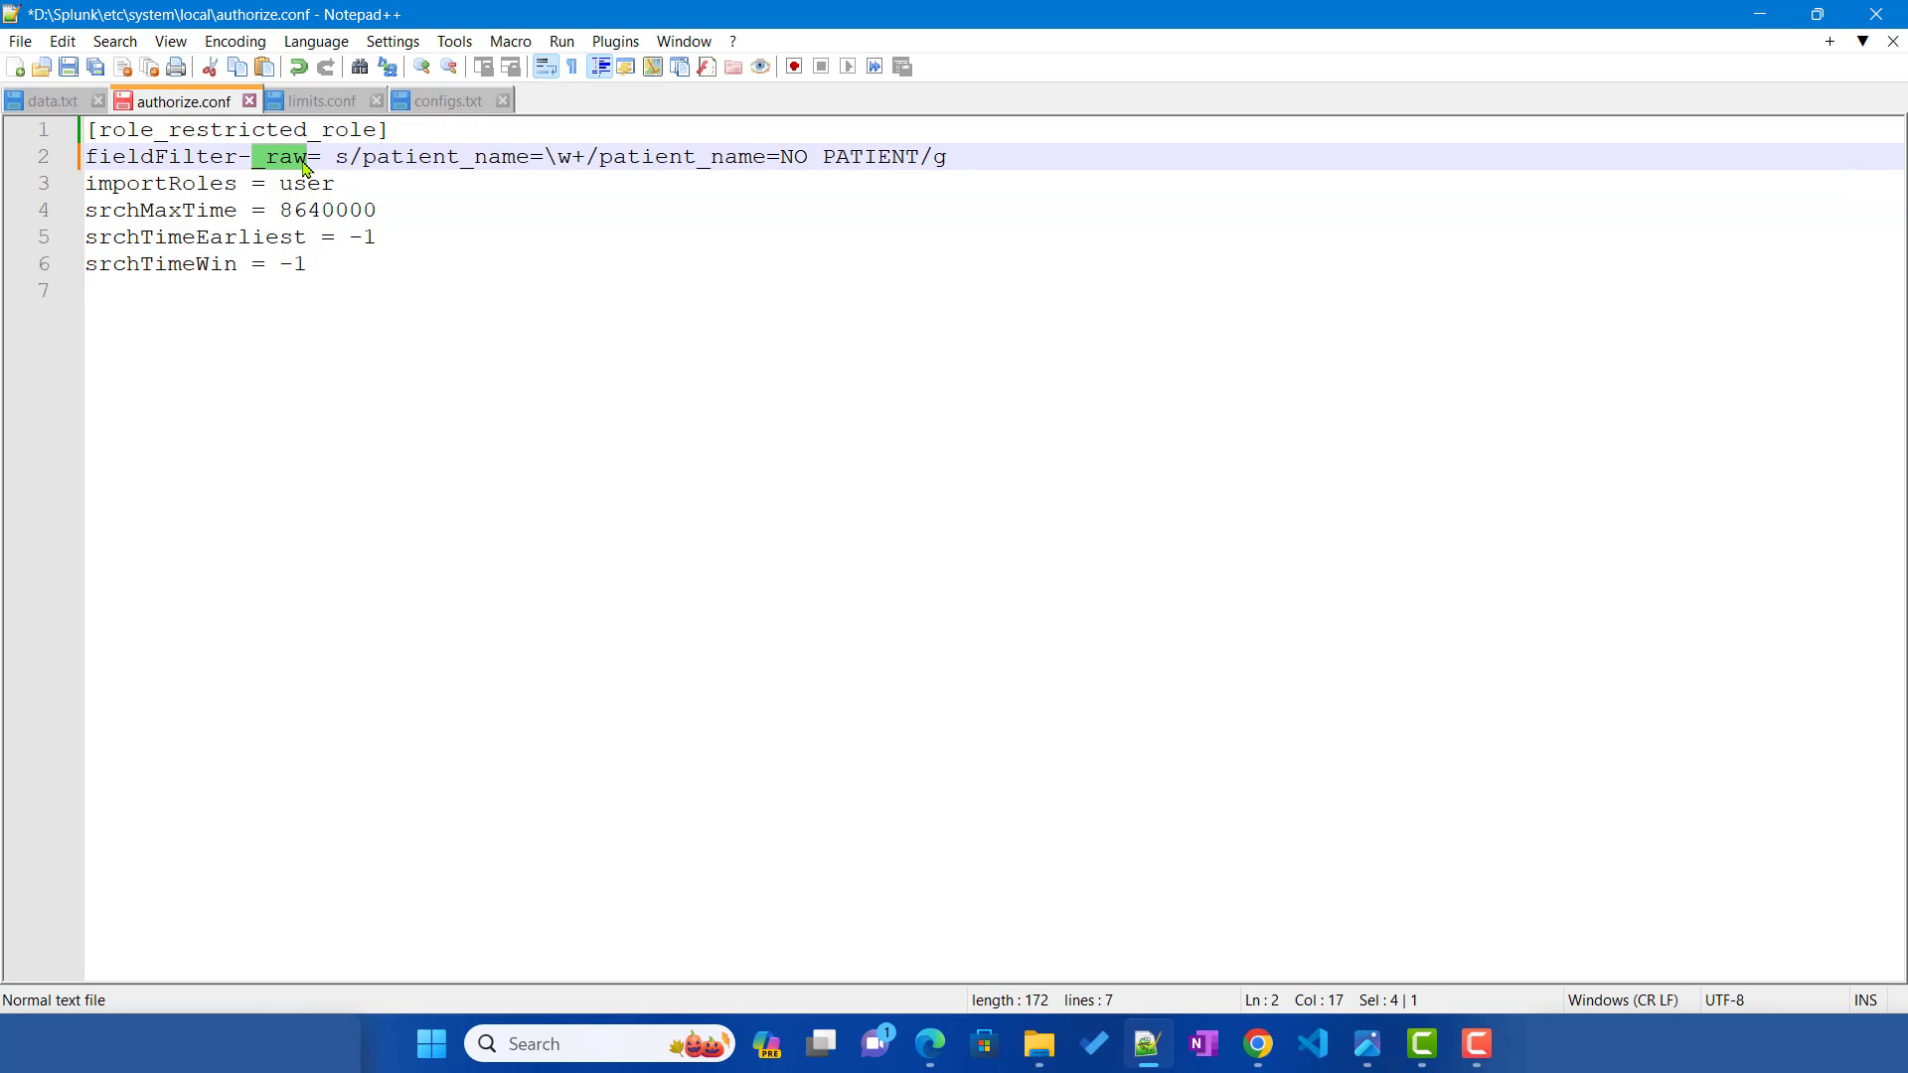
pyautogui.moveTo(335, 157); pyautogui.dragTo(955, 156)
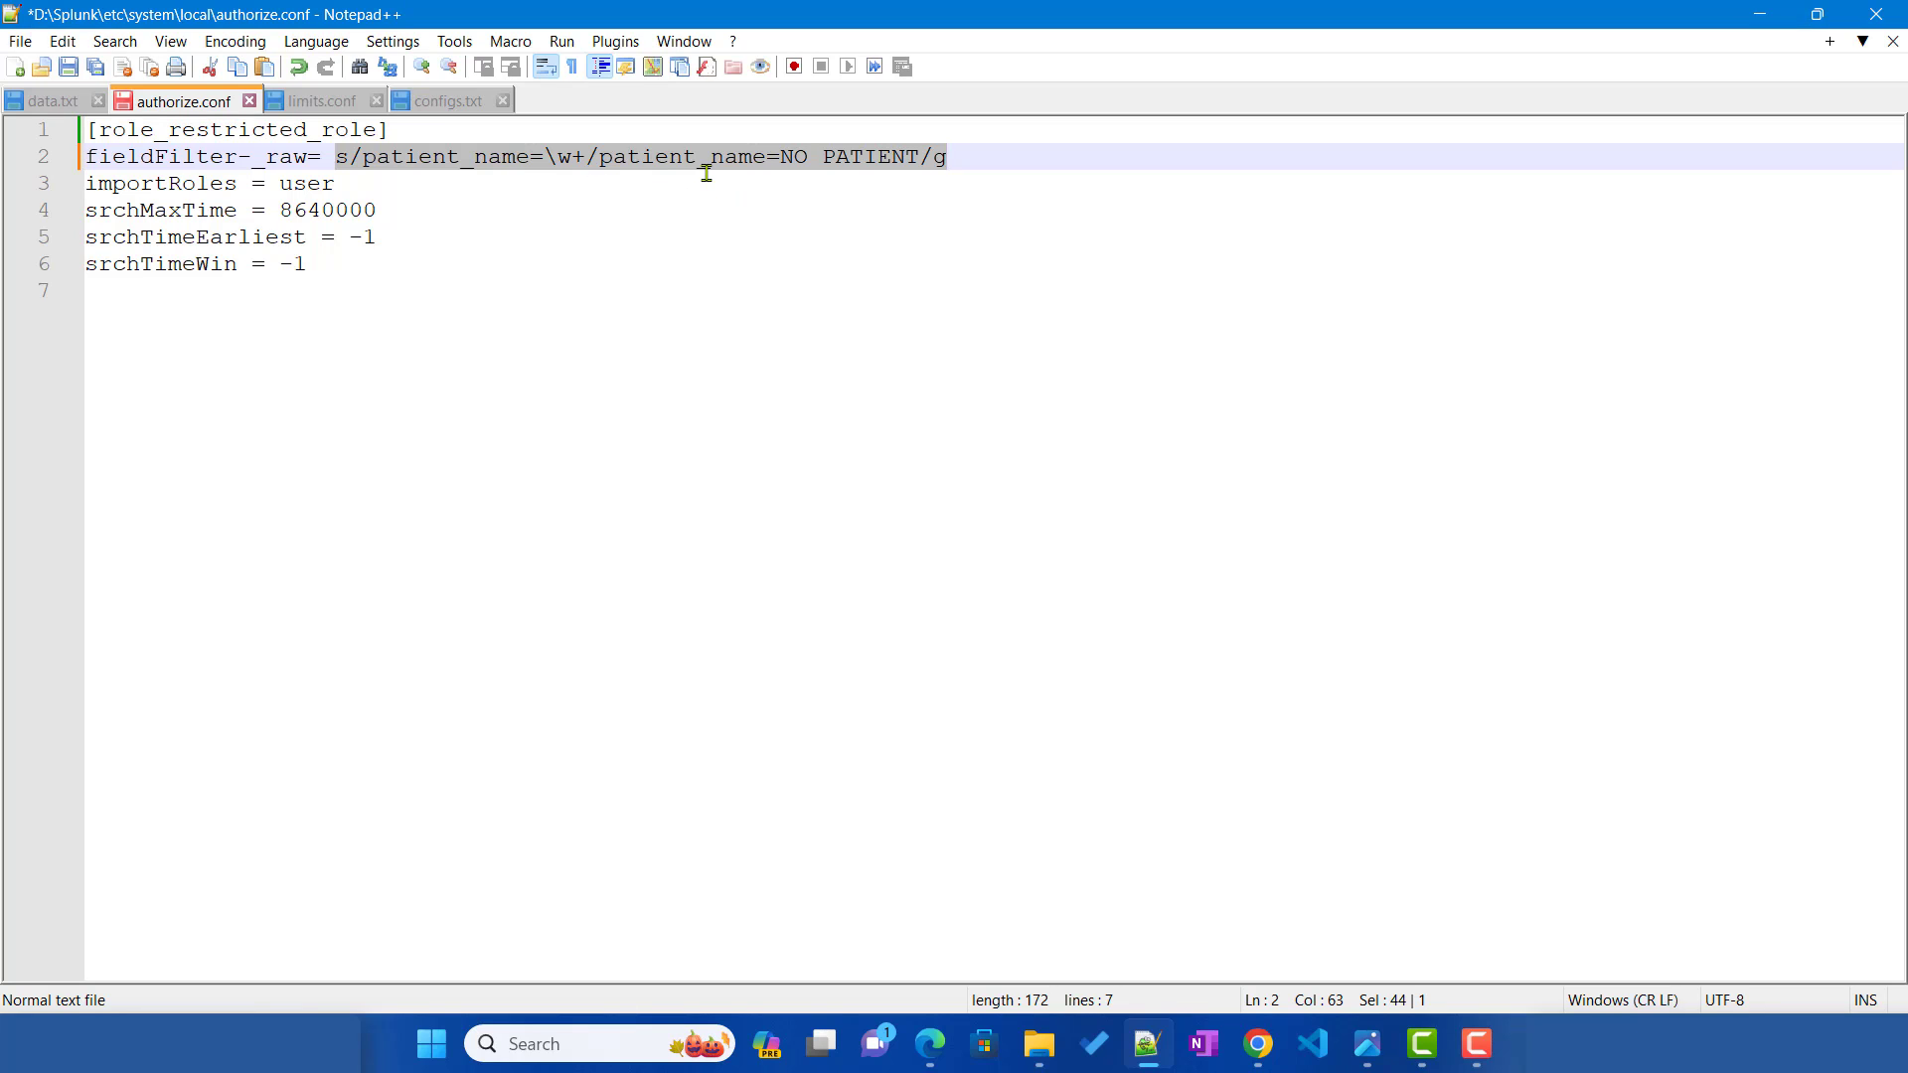
pyautogui.click(630, 171)
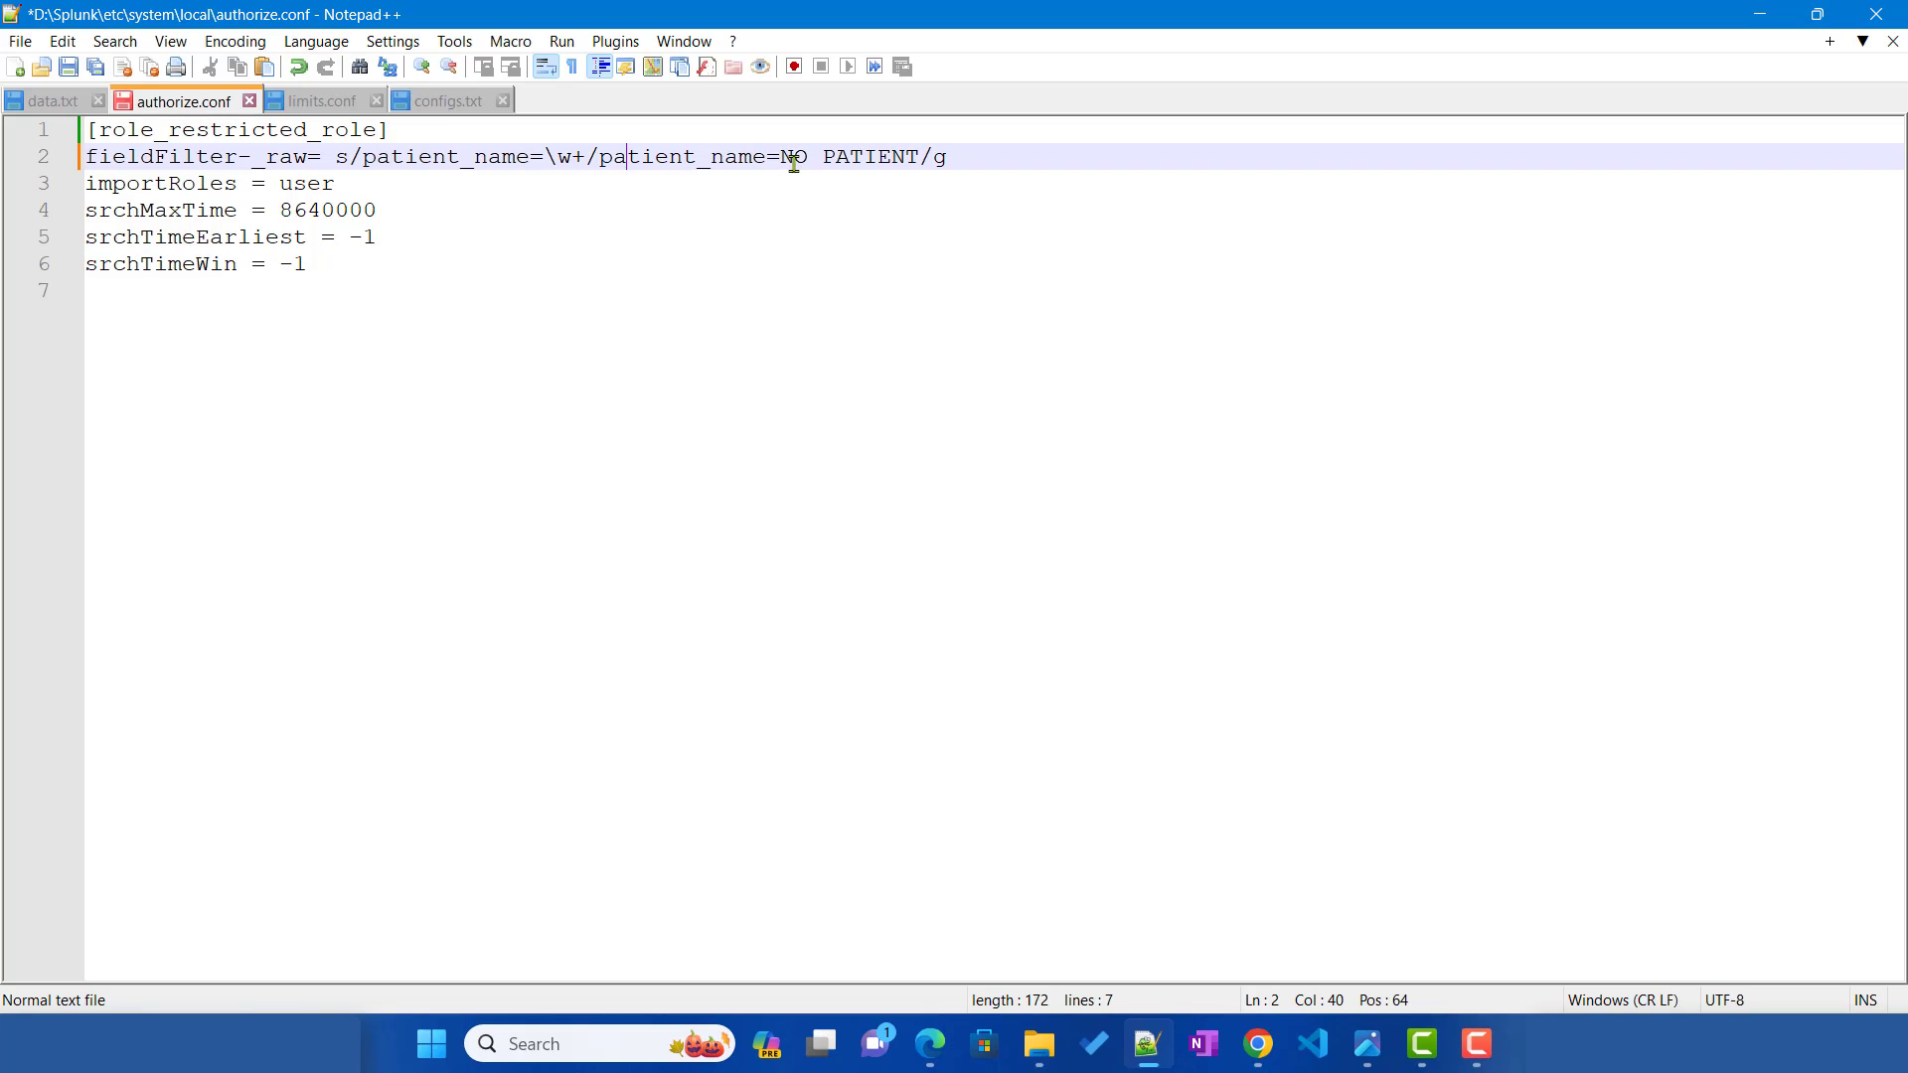
pyautogui.moveTo(603, 159); pyautogui.dragTo(919, 161)
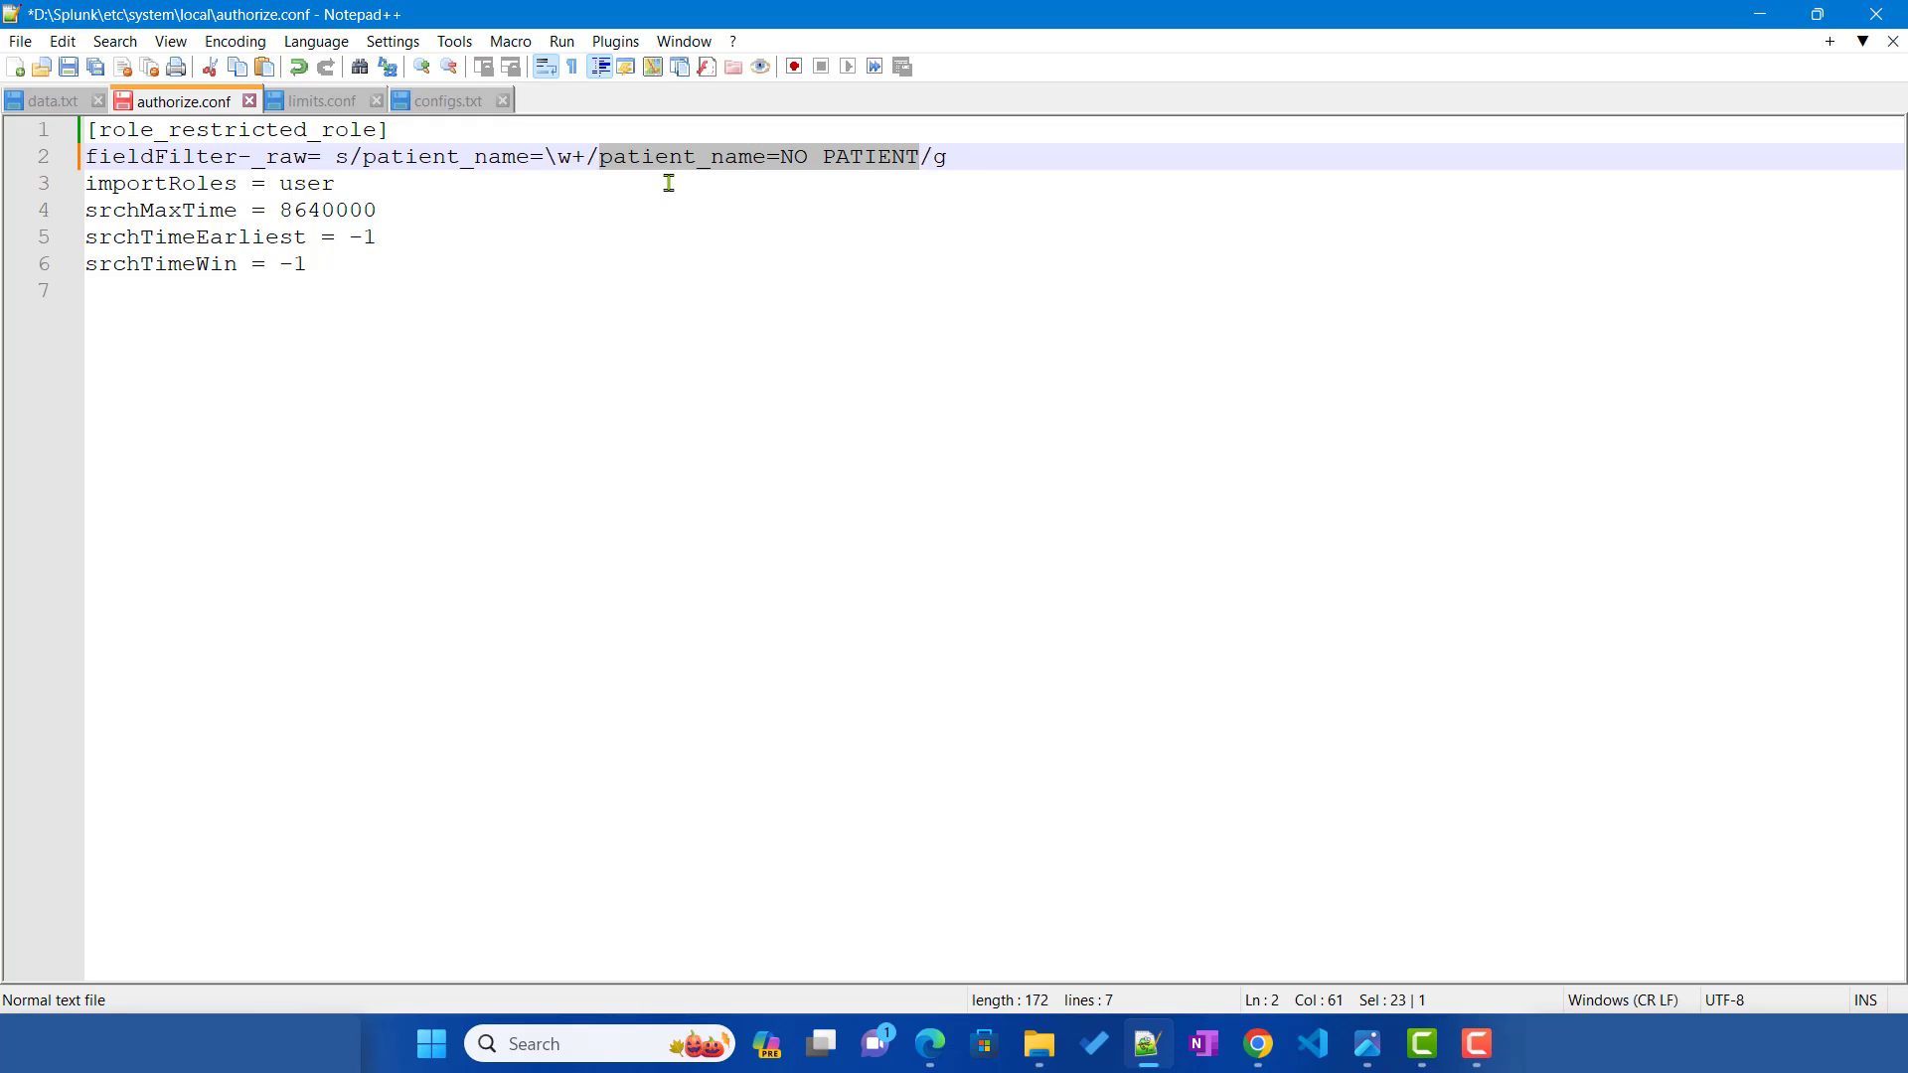
pyautogui.hotkey('ctrl', 's')
pyautogui.moveTo(363, 157); pyautogui.dragTo(920, 157)
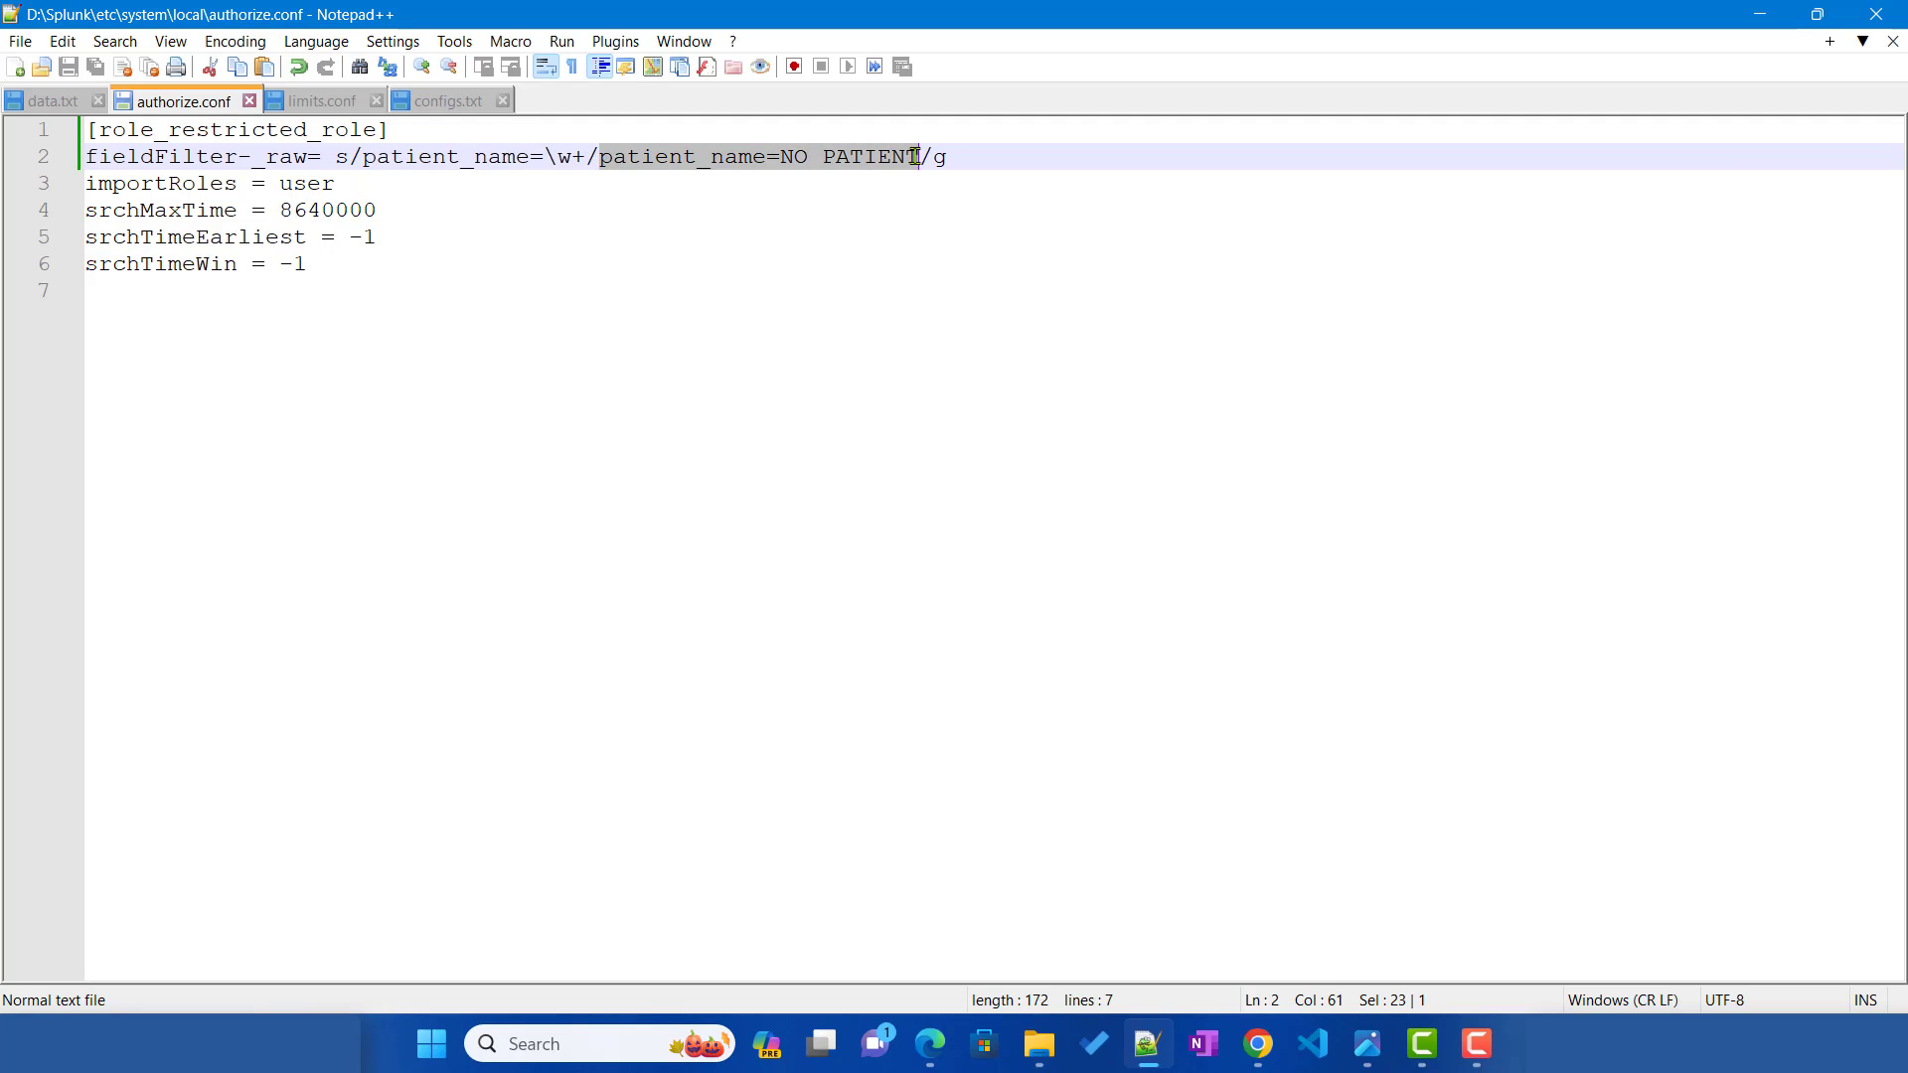
pyautogui.click(335, 164)
# Step: Paste the substitution rule back after fieldFilter-_raw= and append a second identical copy
pyautogui.keyDown('shift'); pyautogui.click(969, 167); pyautogui.keyUp('shift')
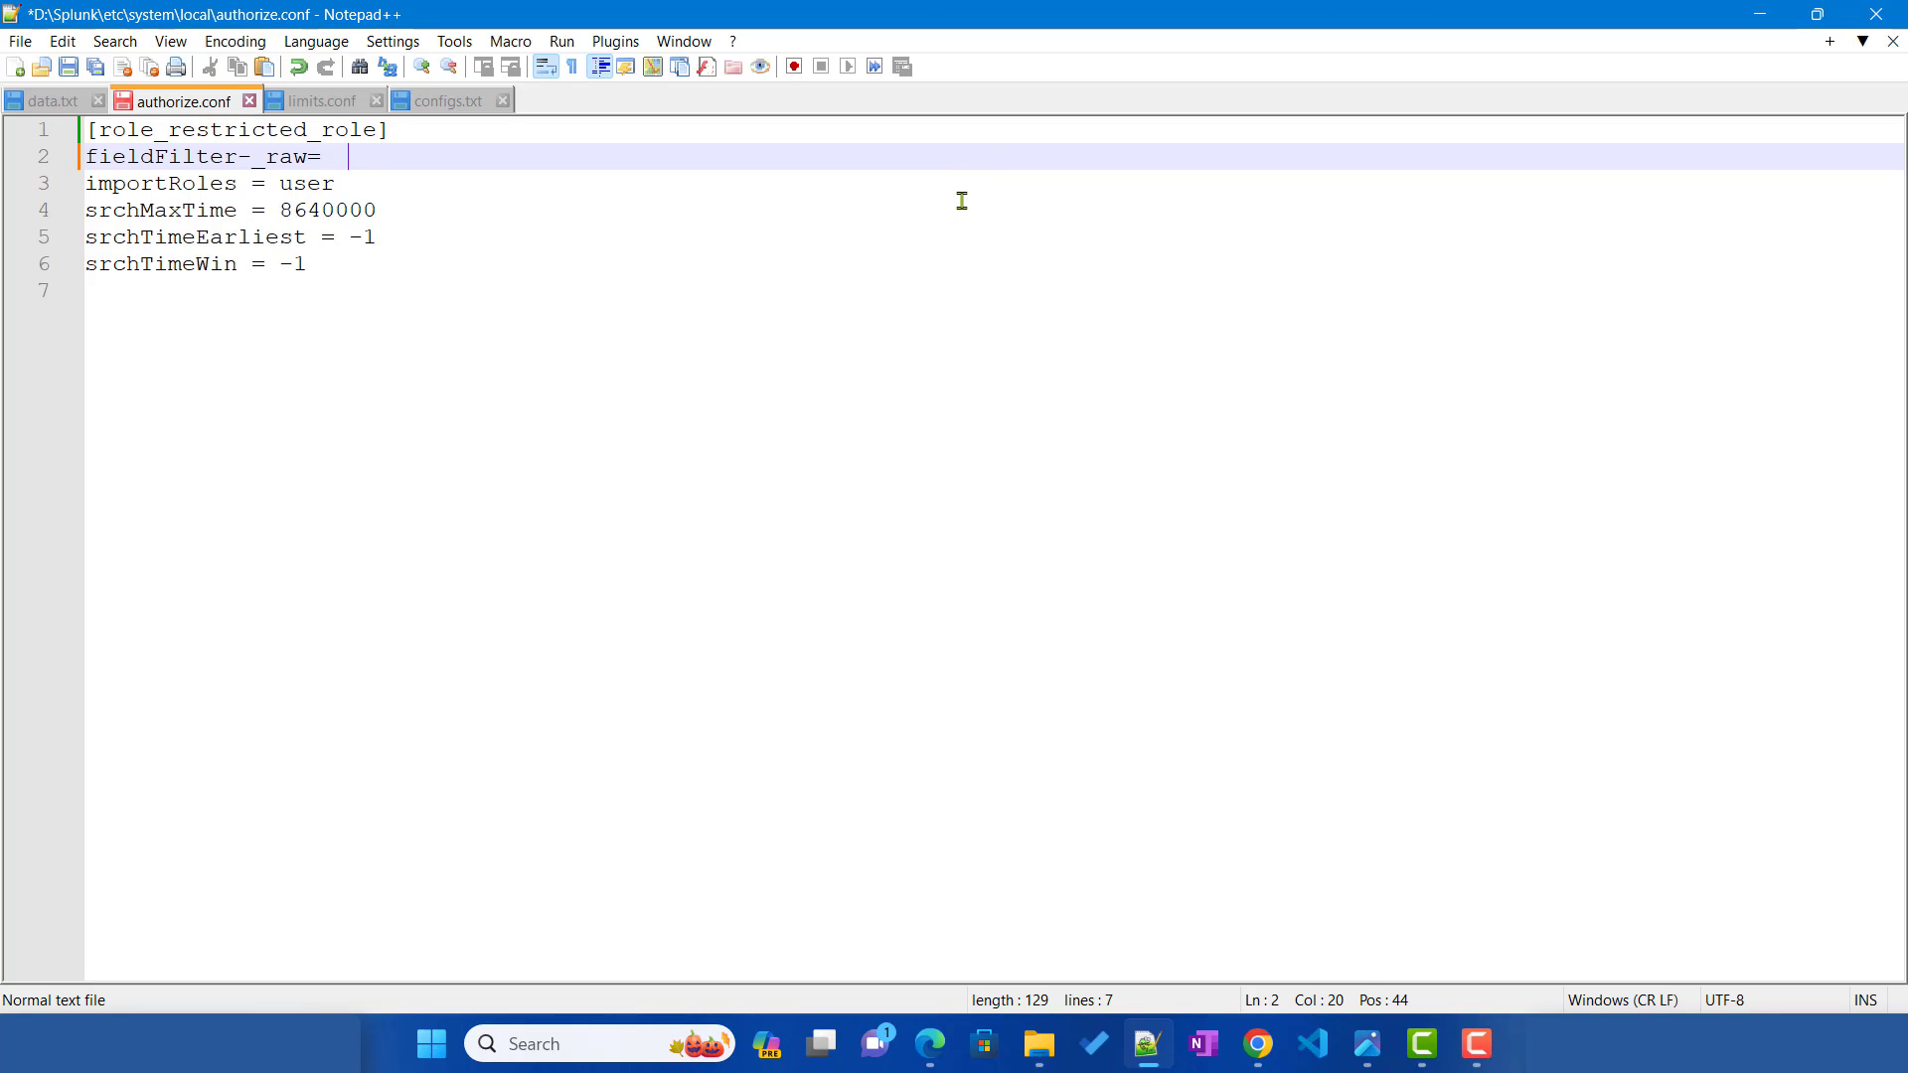
pyautogui.hotkey('ctrl', 'v')
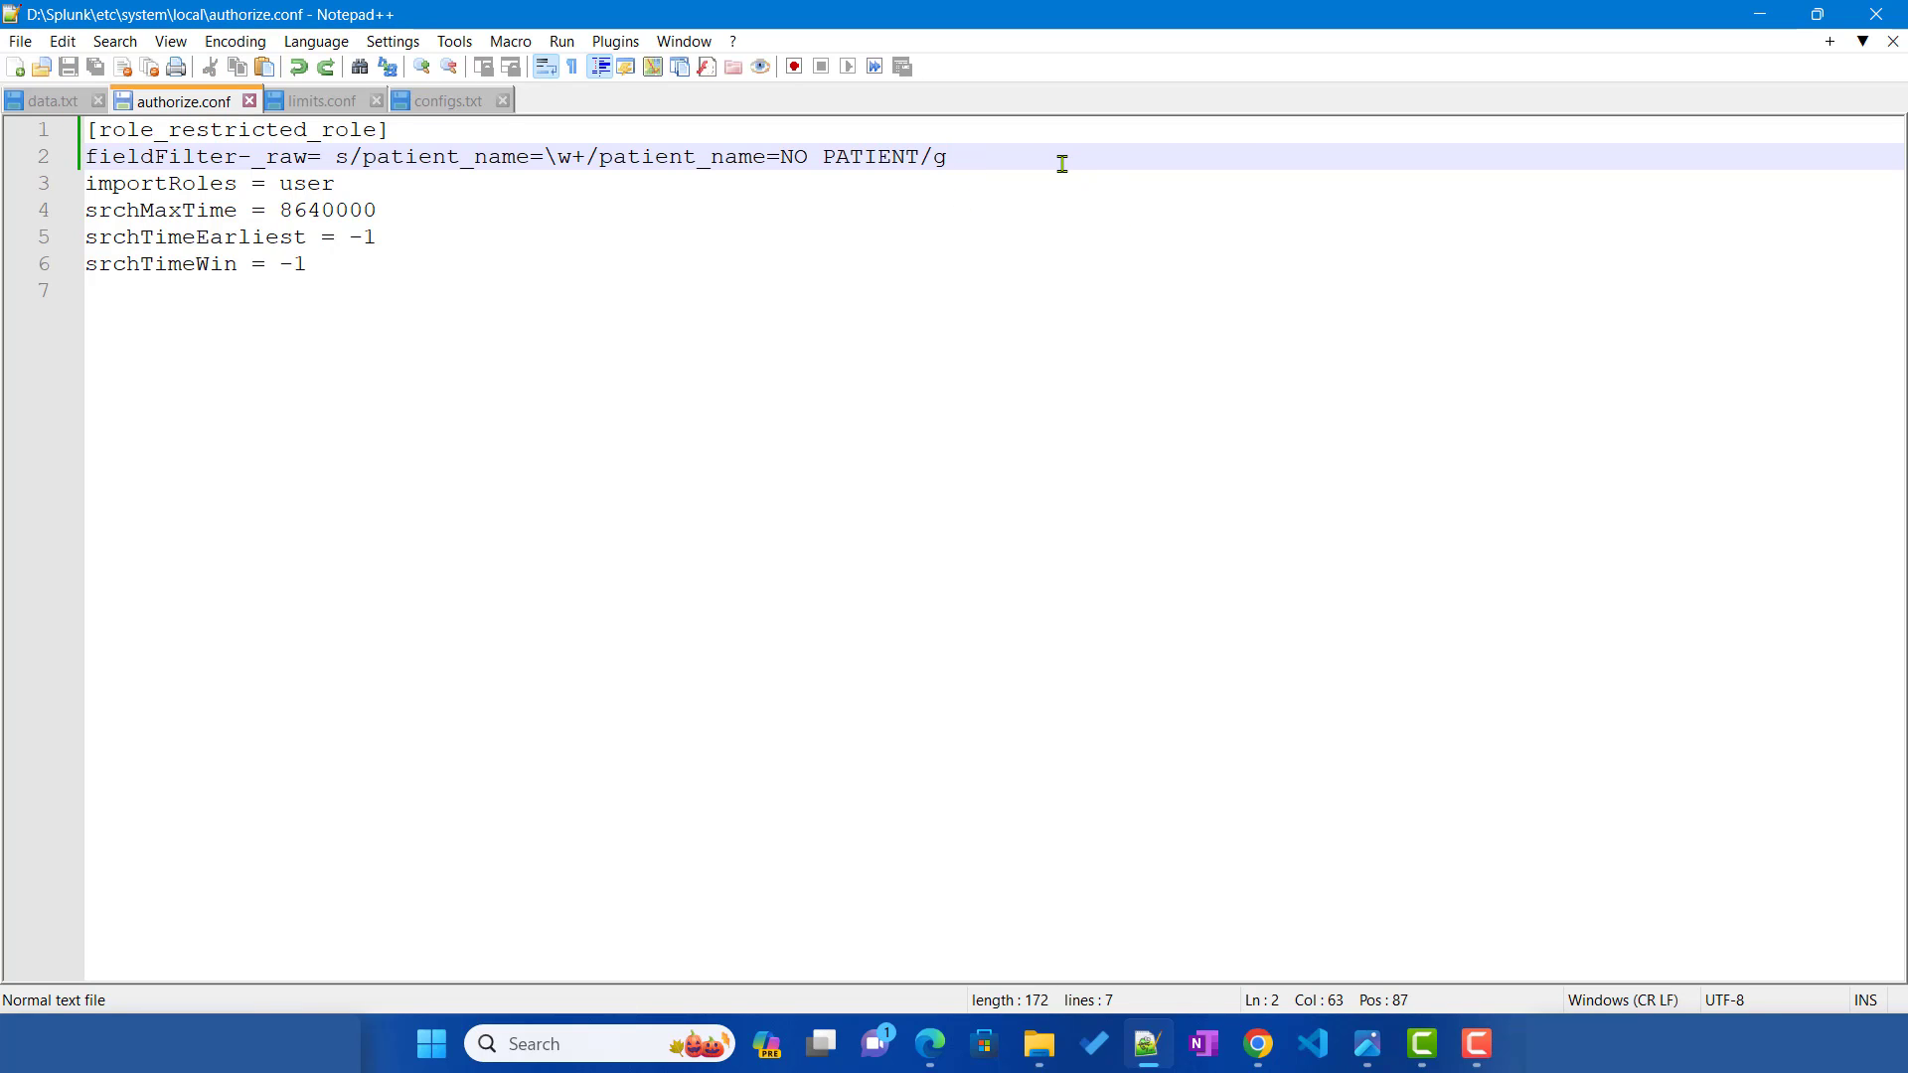
pyautogui.hotkey('ctrl', 'v')
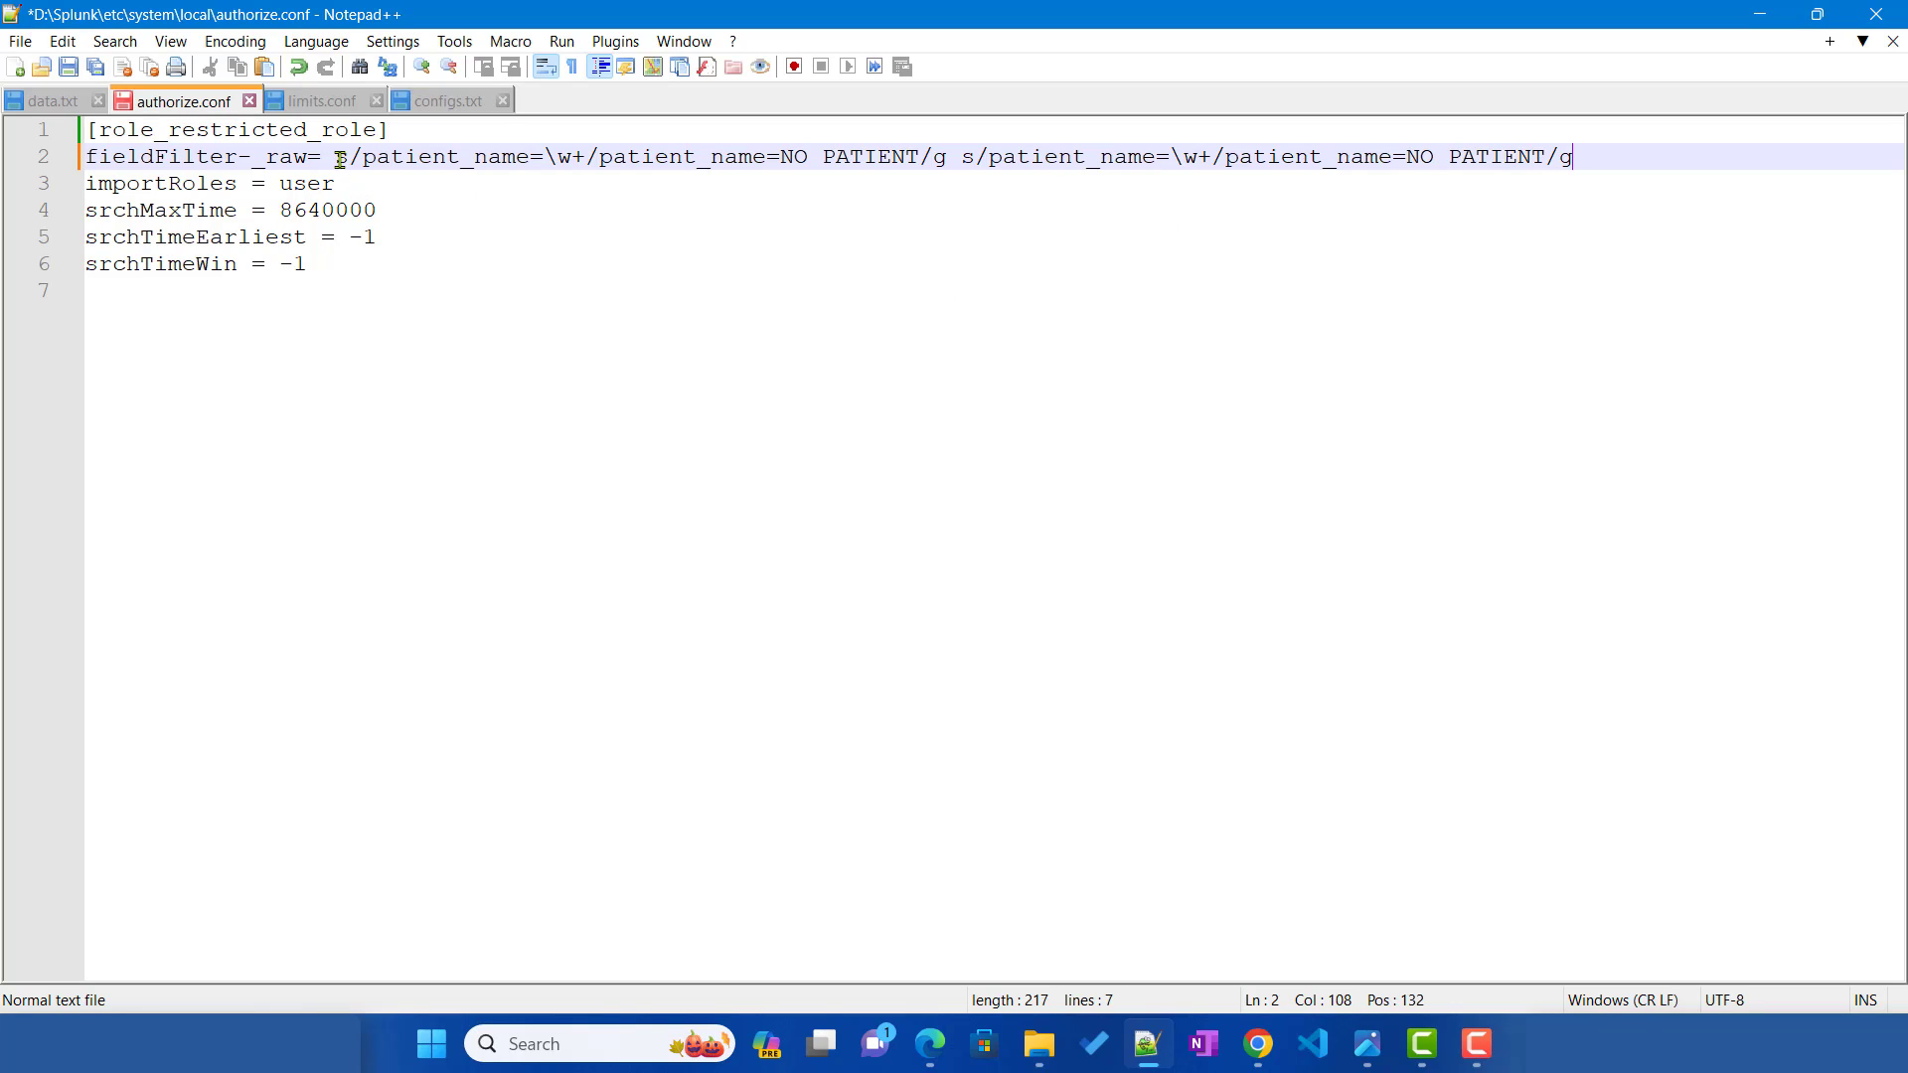
pyautogui.moveTo(339, 159); pyautogui.dragTo(1588, 158)
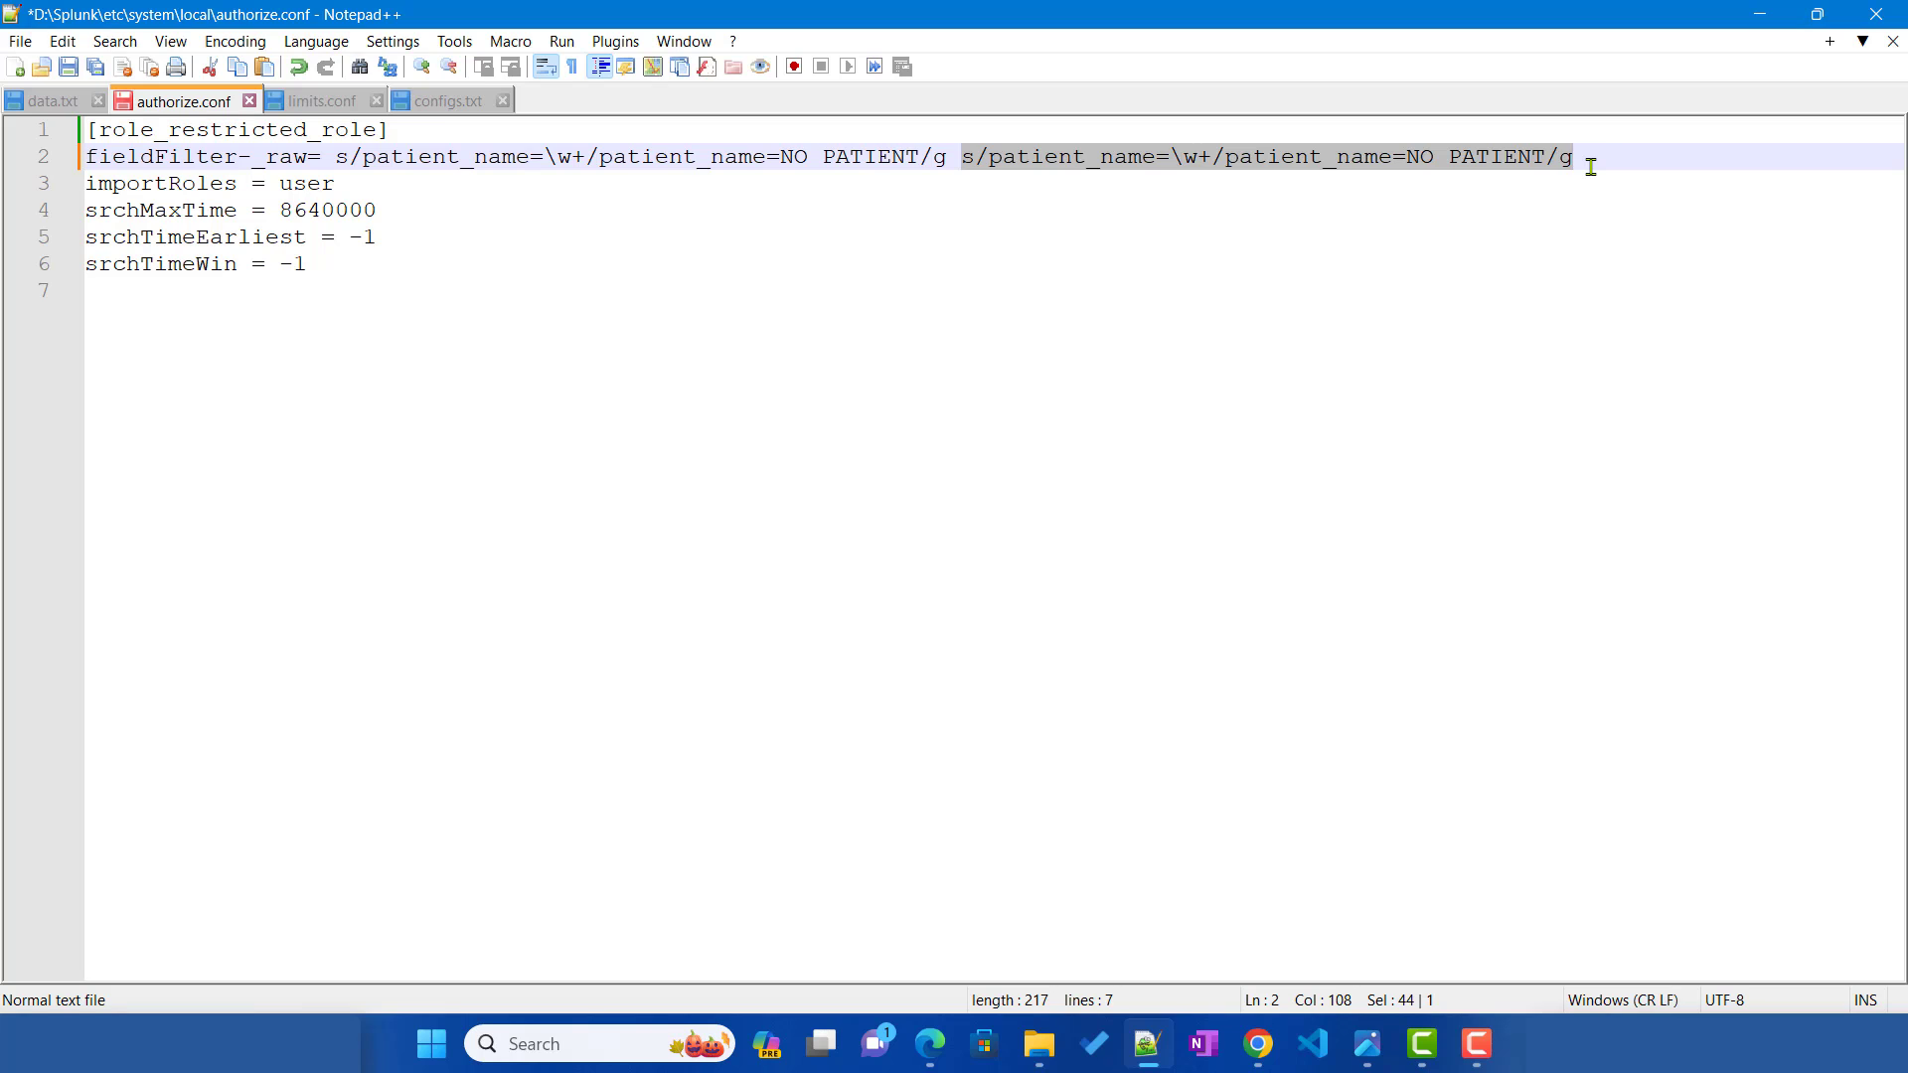
pyautogui.click(1255, 1043)
# Step: In regex101, replace the patient_name pattern with phone=[^ ']+ to match the full phone value
pyautogui.click(455, 20)
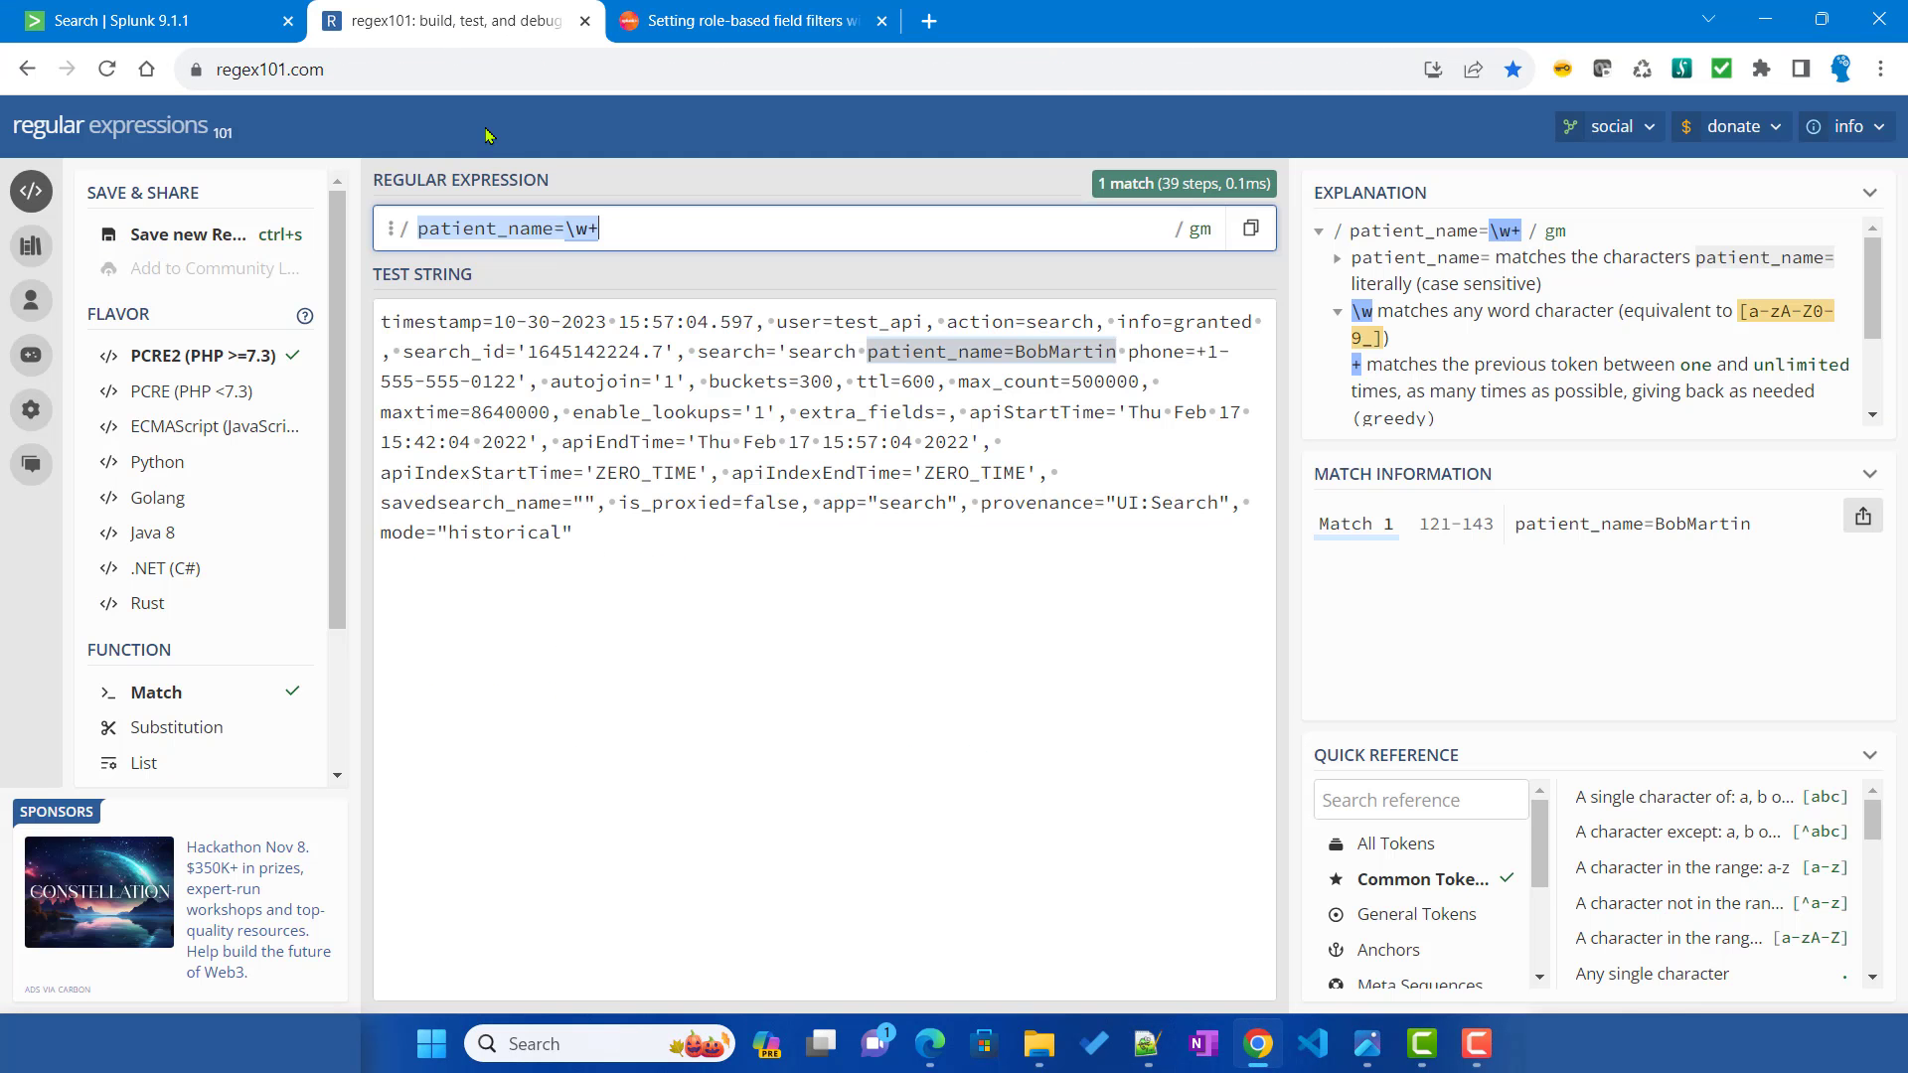
pyautogui.click(1128, 352)
pyautogui.keyDown('shift'); pyautogui.click(537, 382); pyautogui.keyUp('shift')
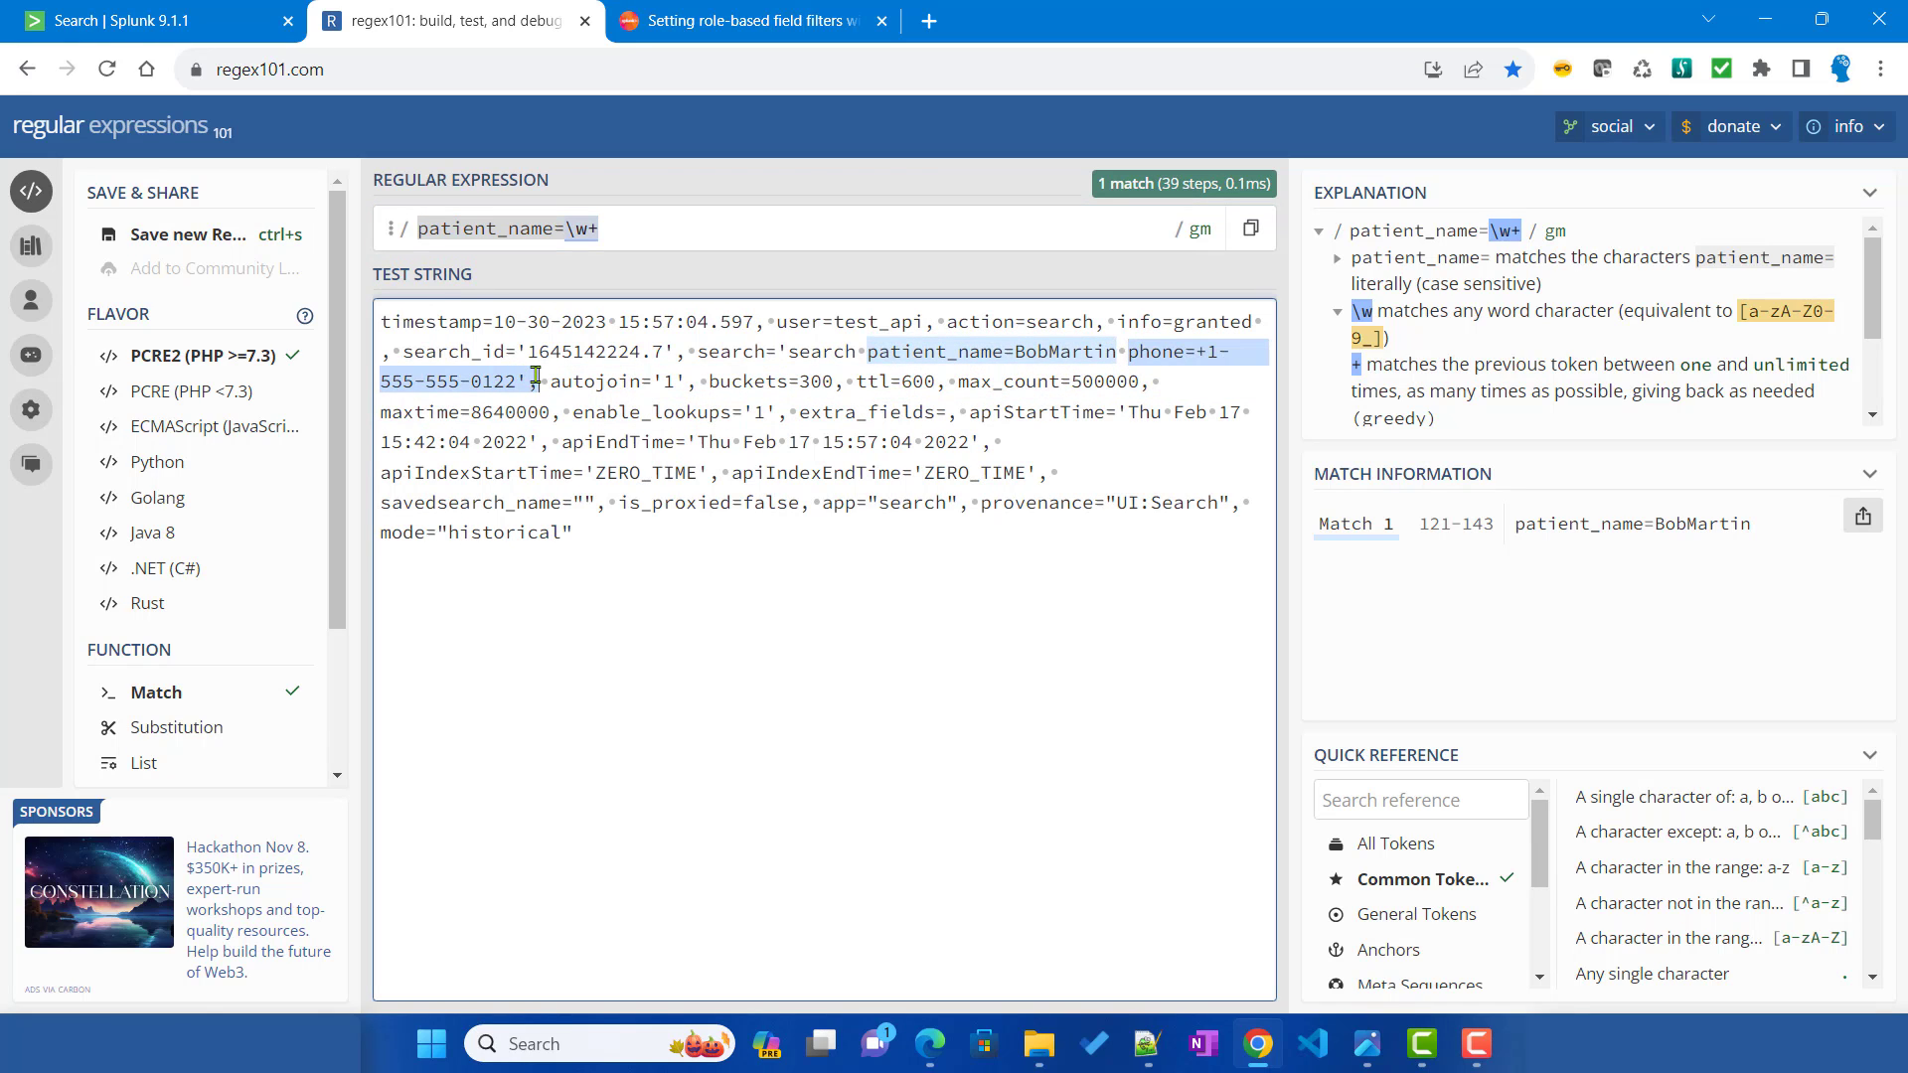
pyautogui.click(634, 228)
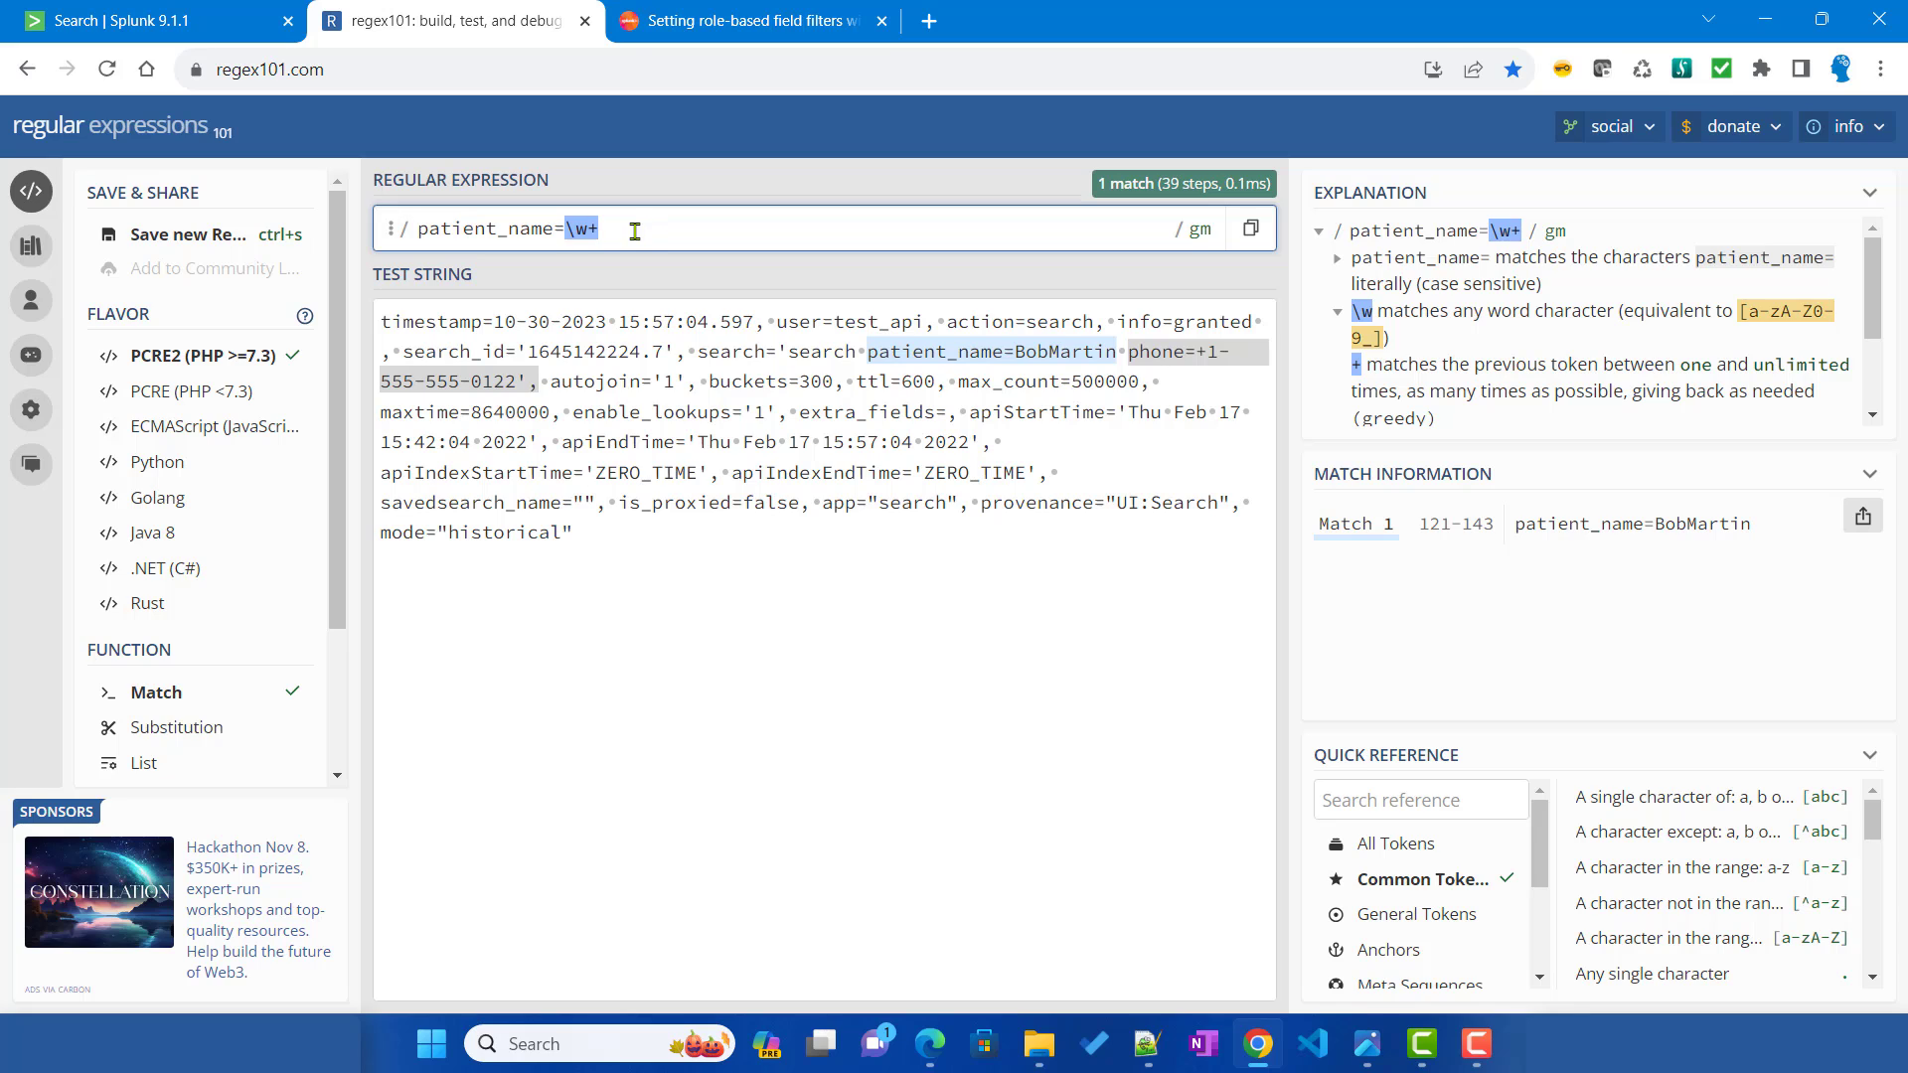
pyautogui.hotkey('ctrl', 'a')
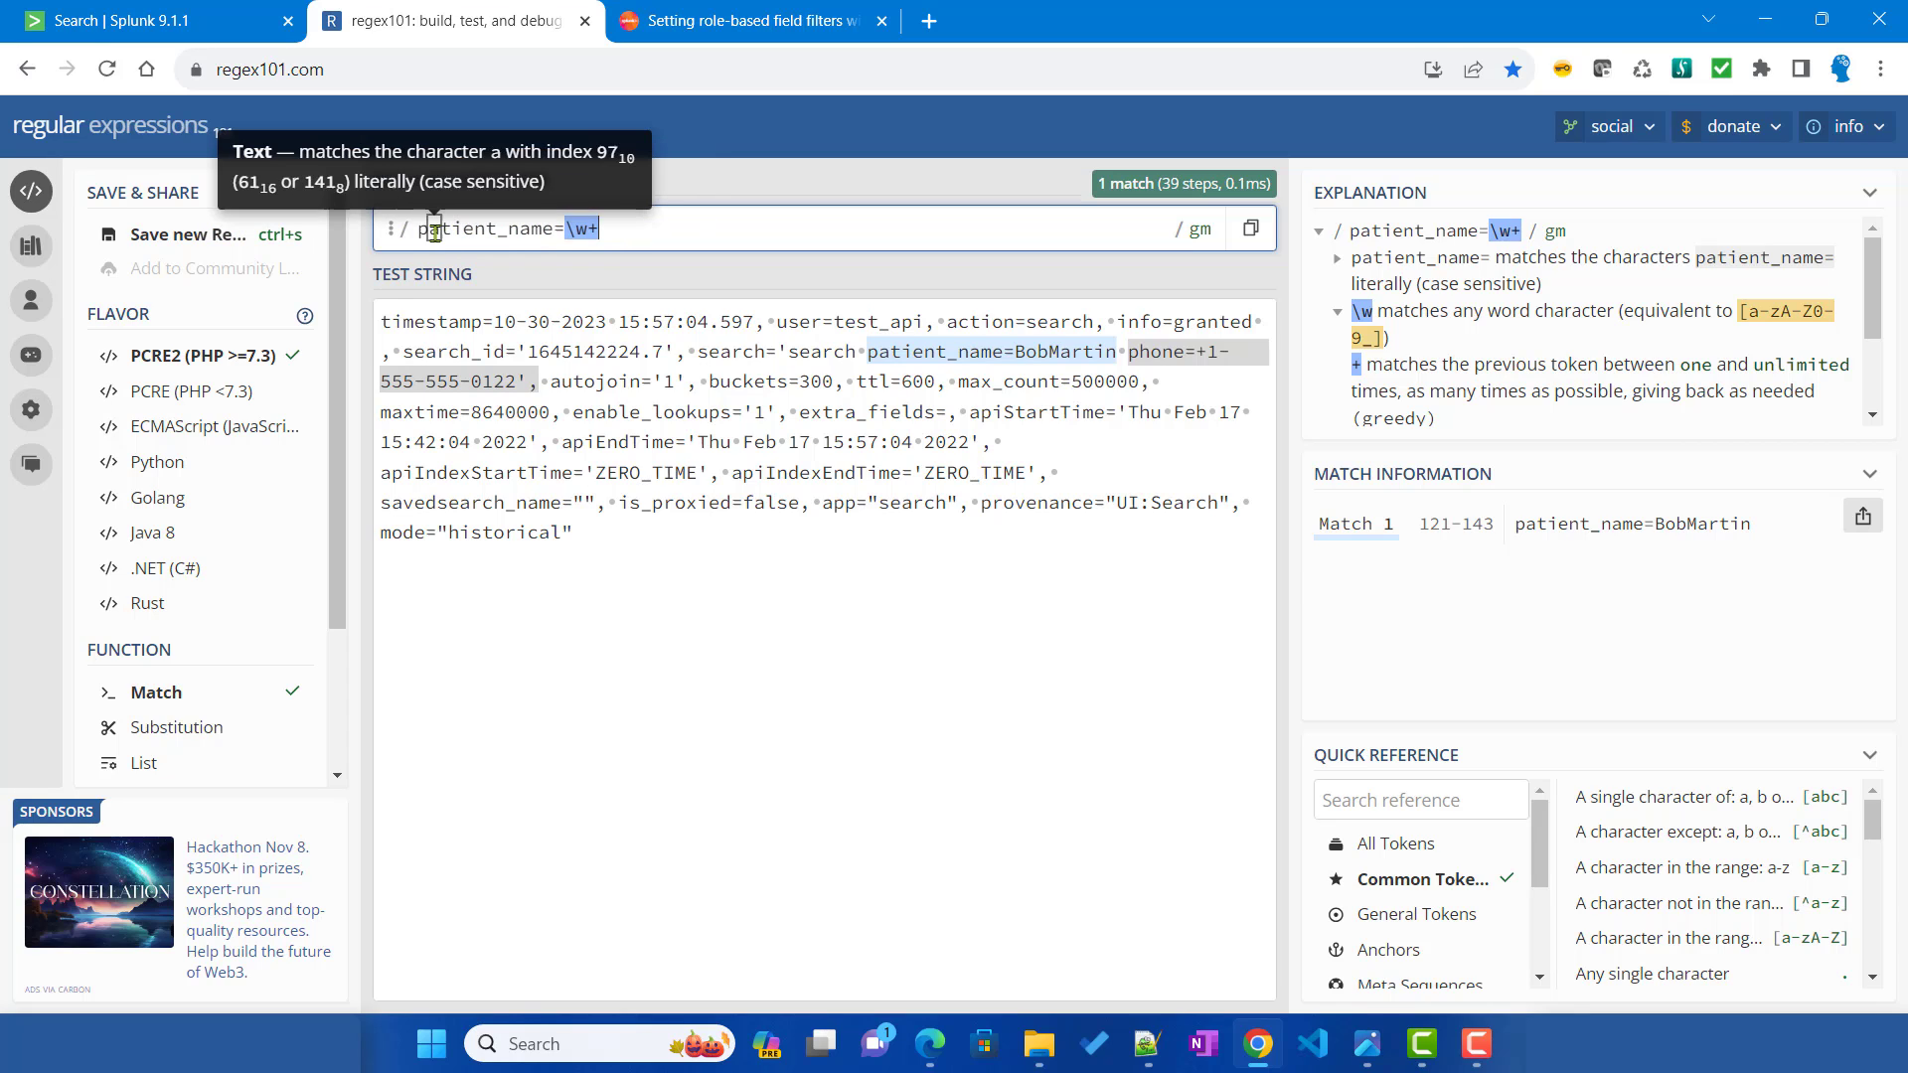
pyautogui.write('phon')
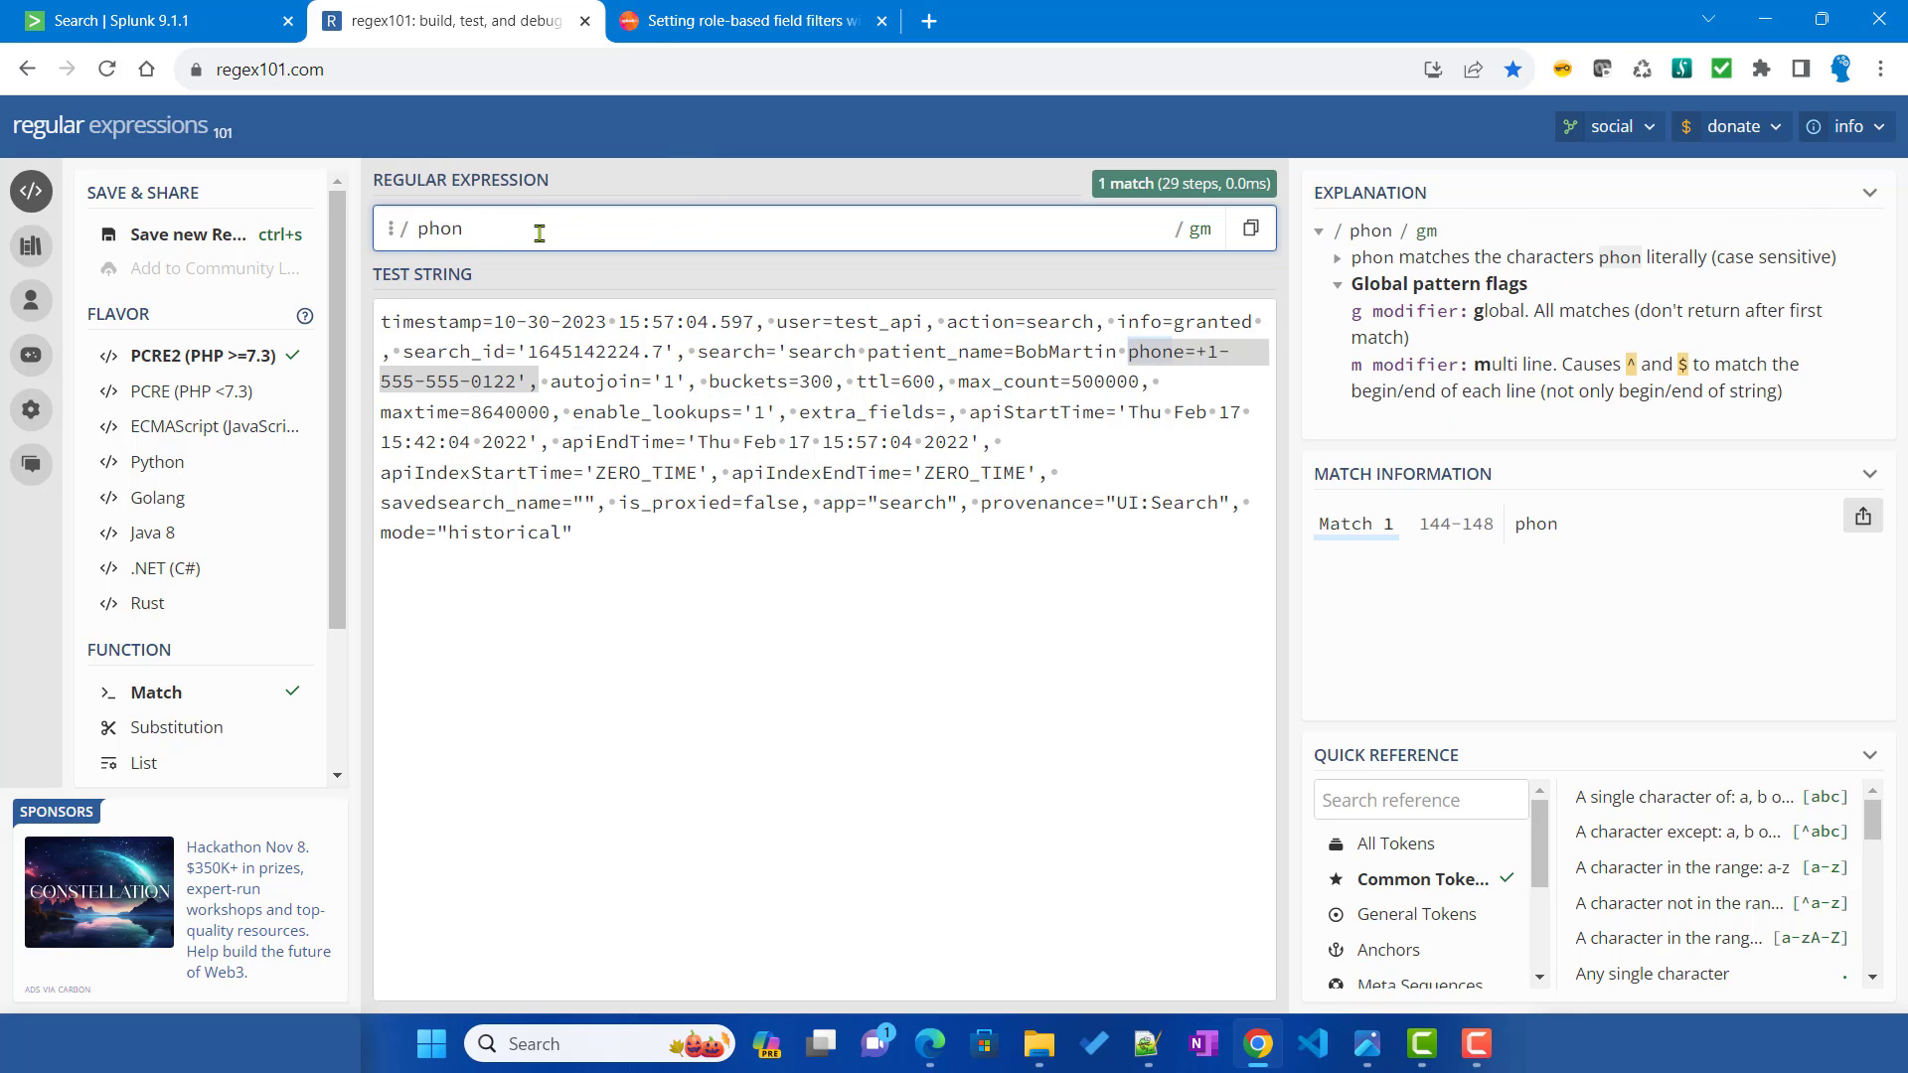
pyautogui.write('e=')
pyautogui.press('Return')
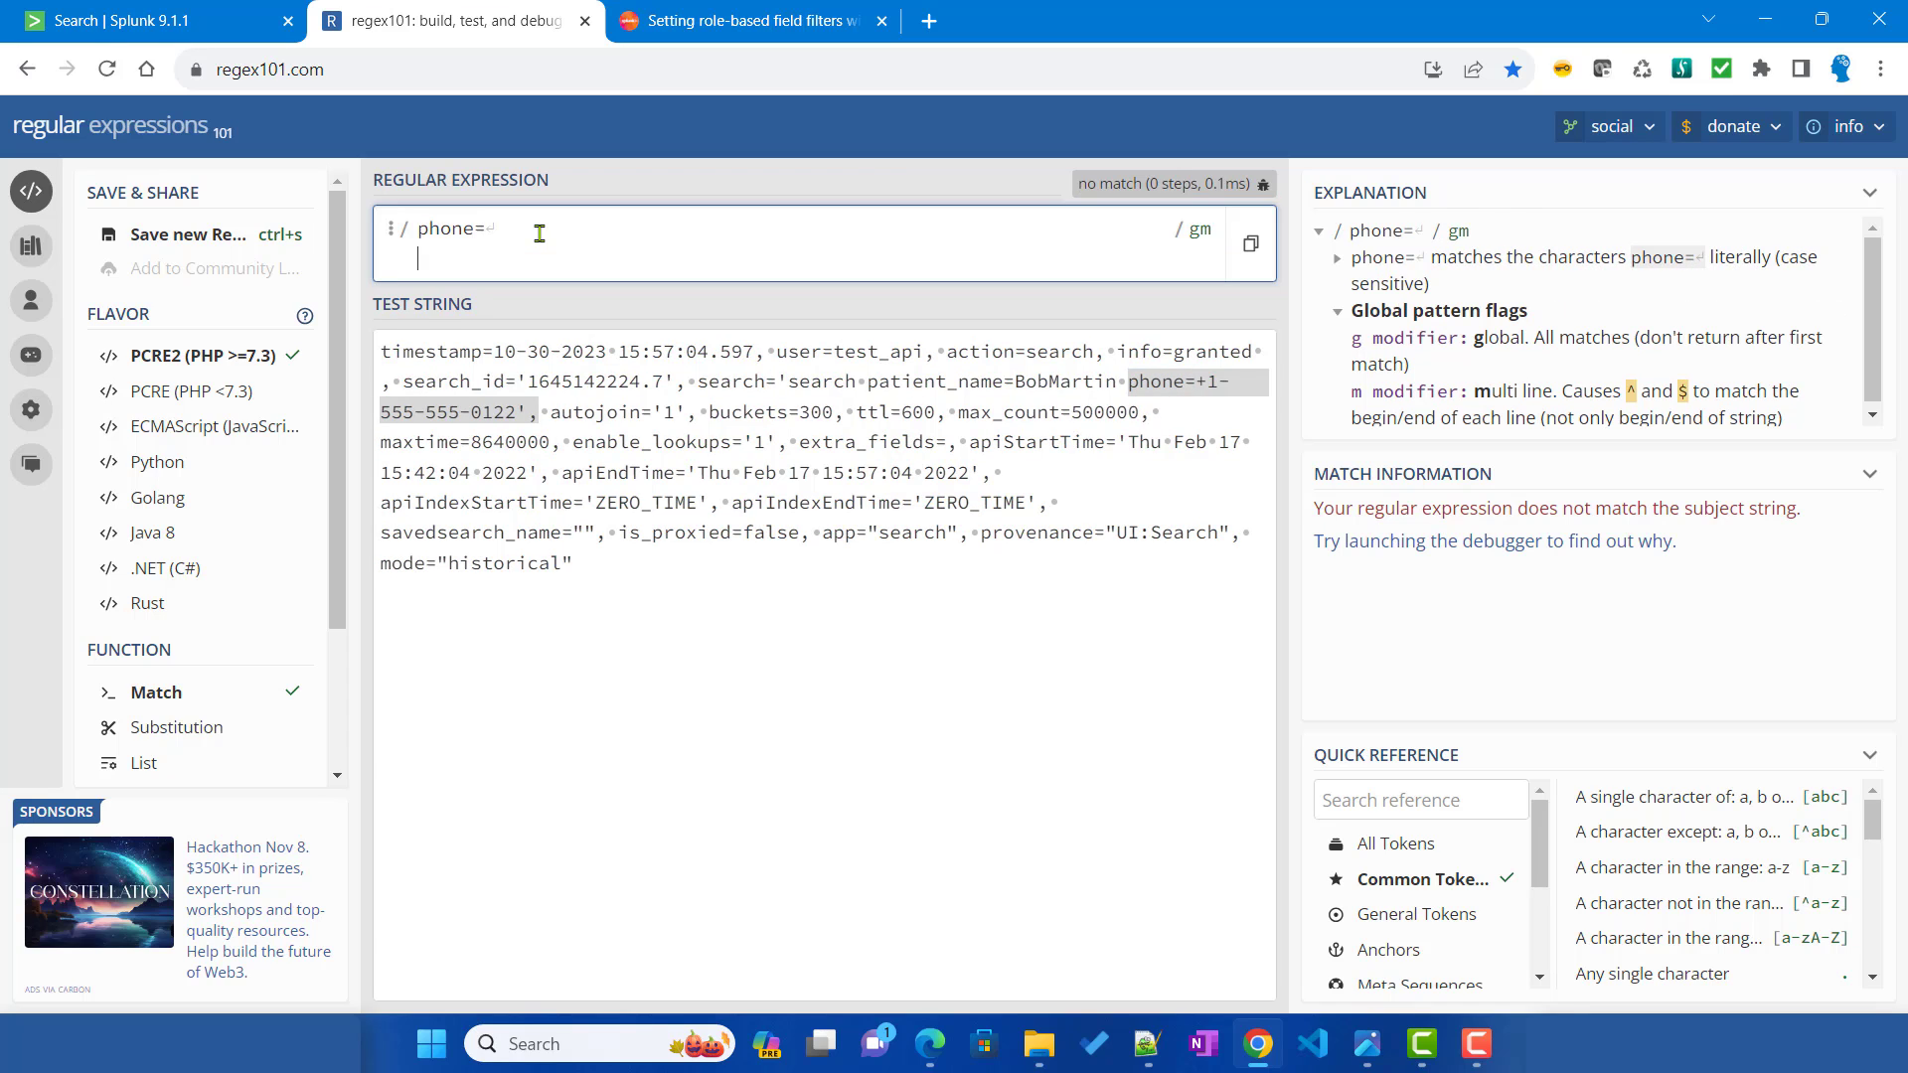
pyautogui.press('BackSpace')
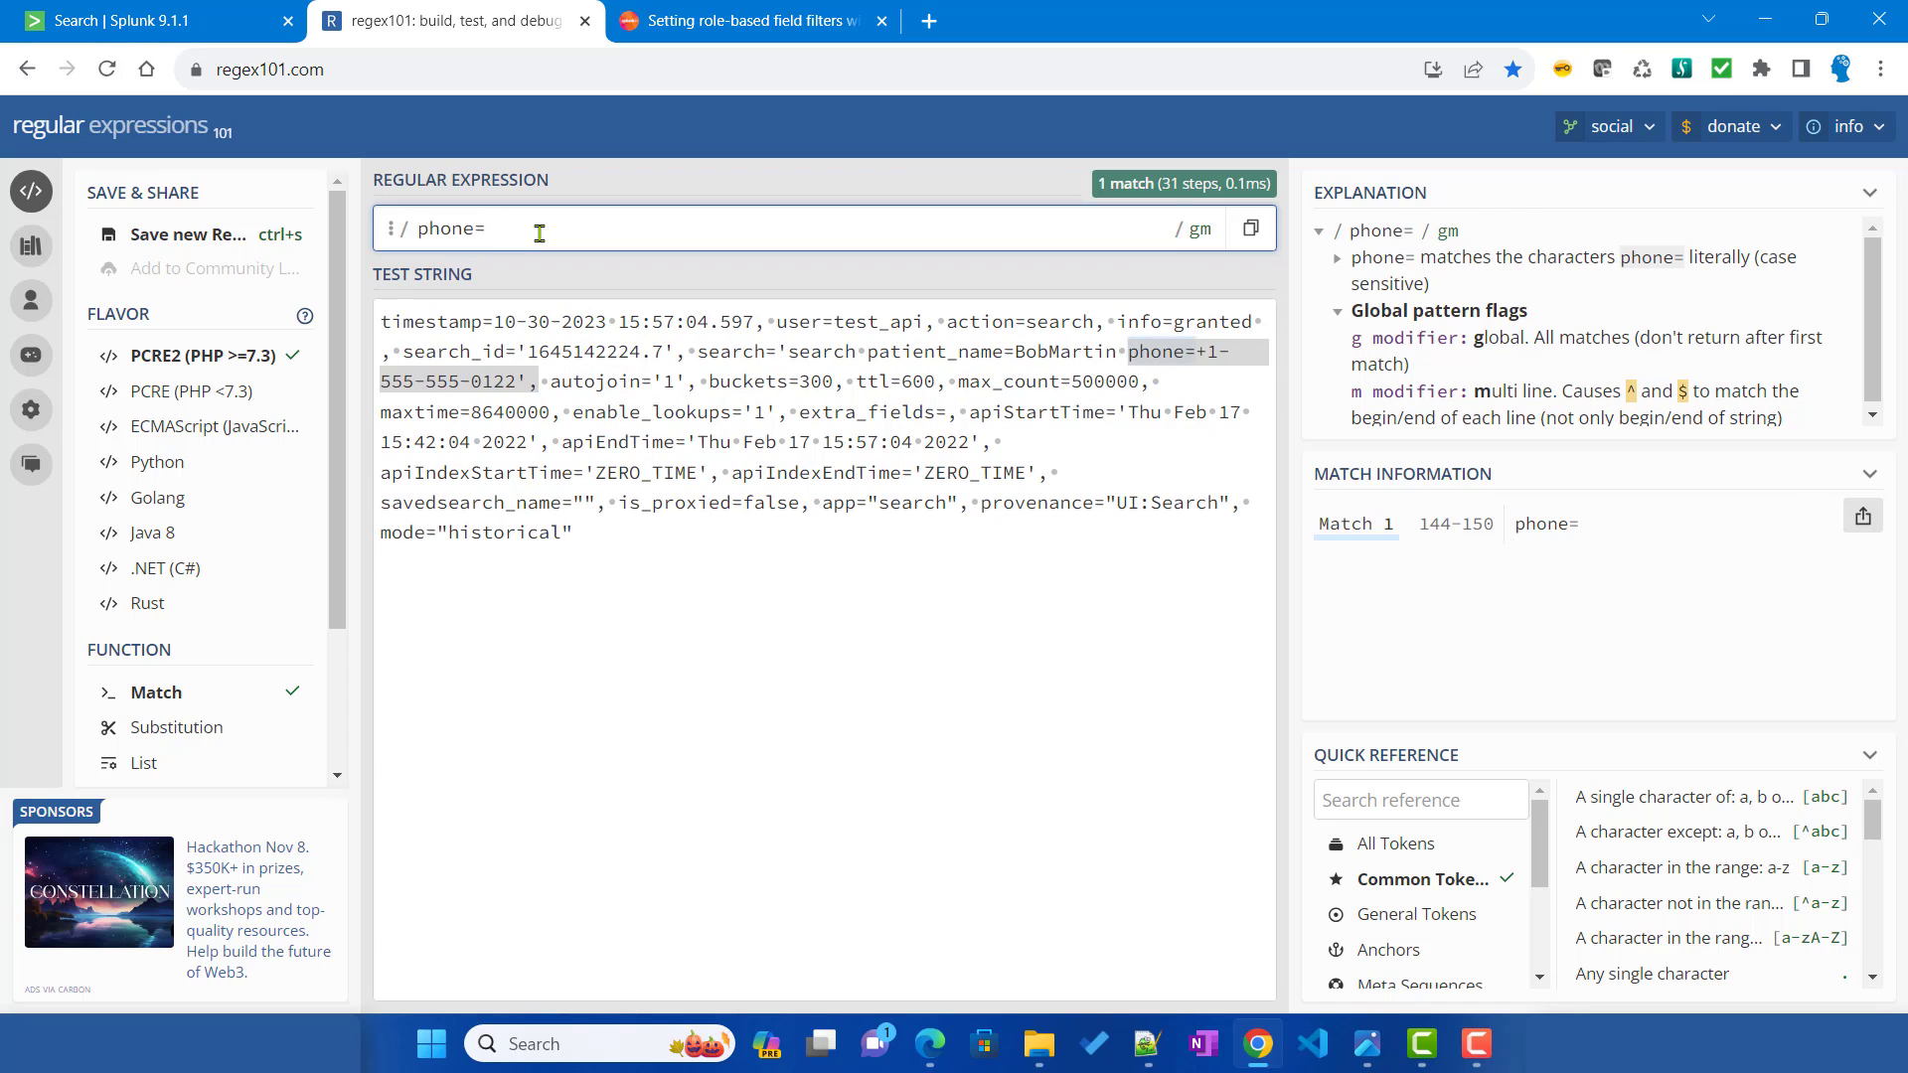
pyautogui.write('[')
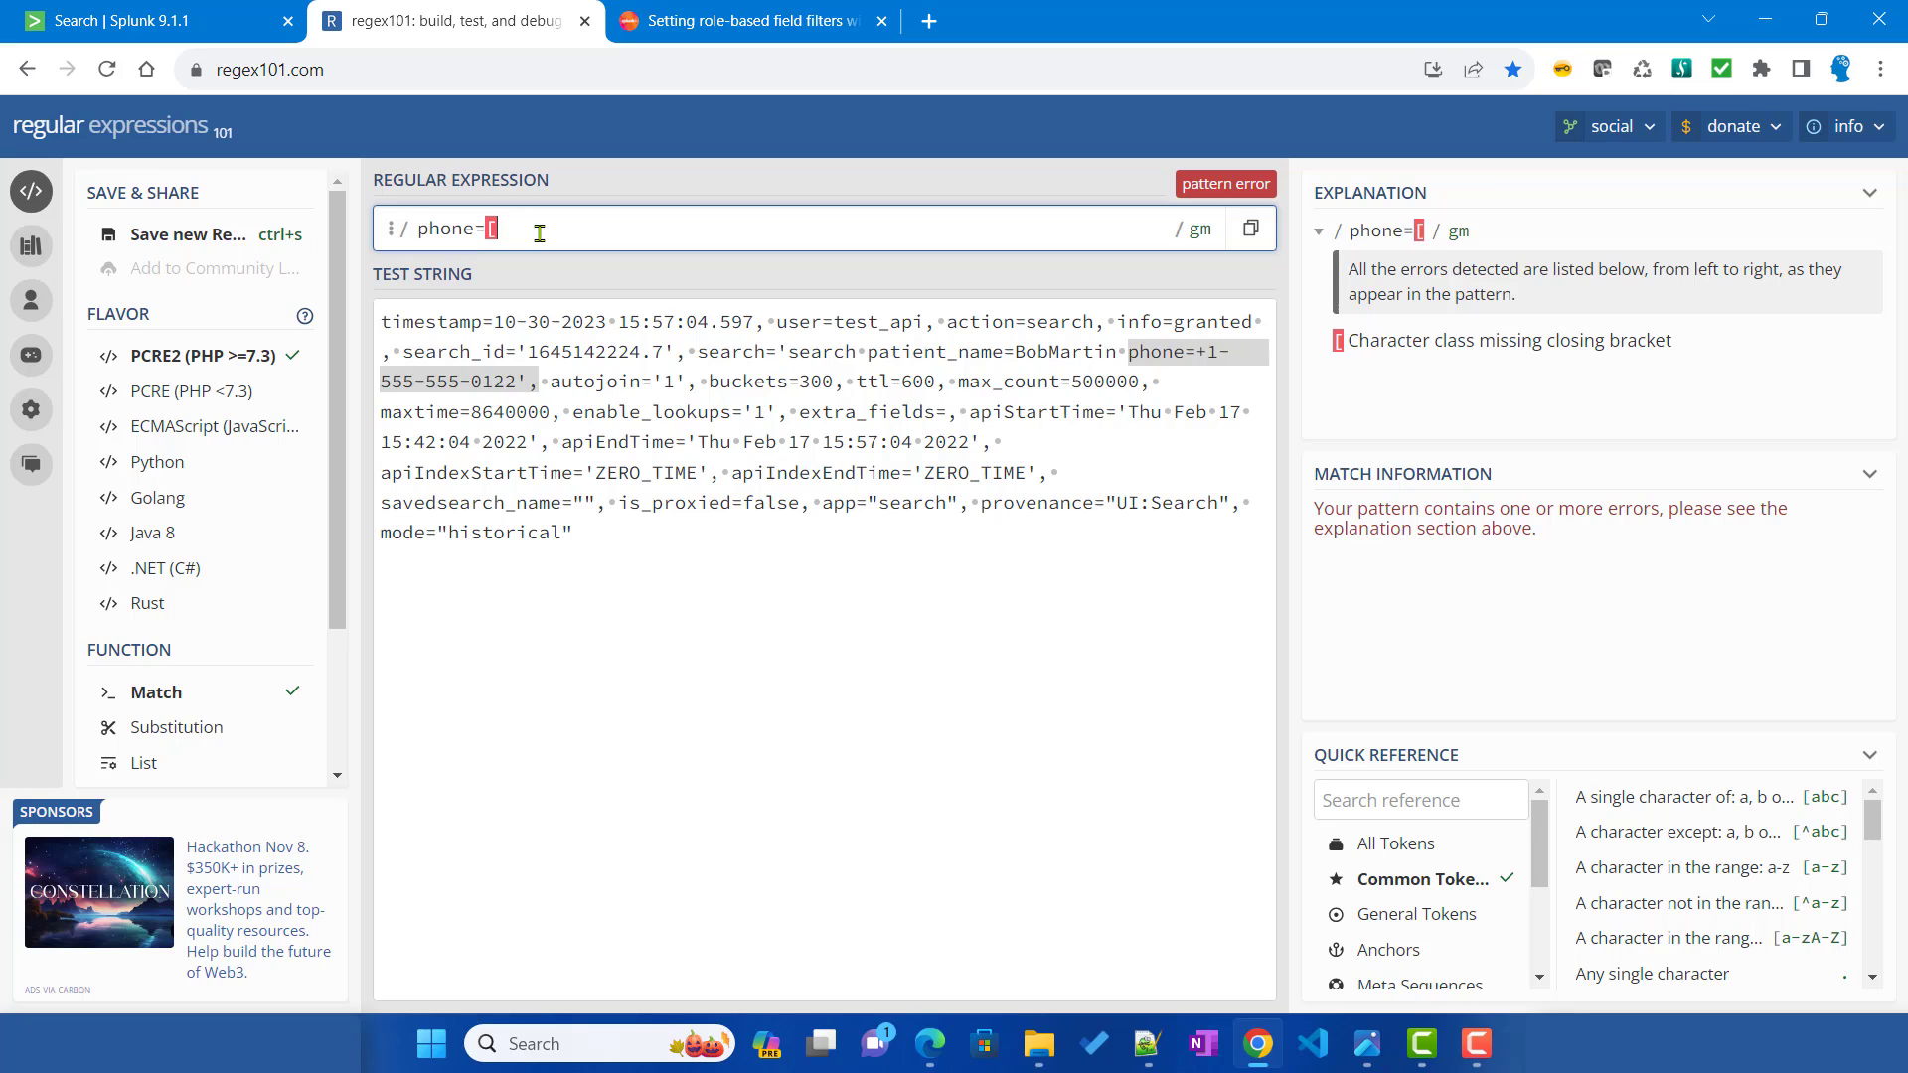
pyautogui.write('^ ')
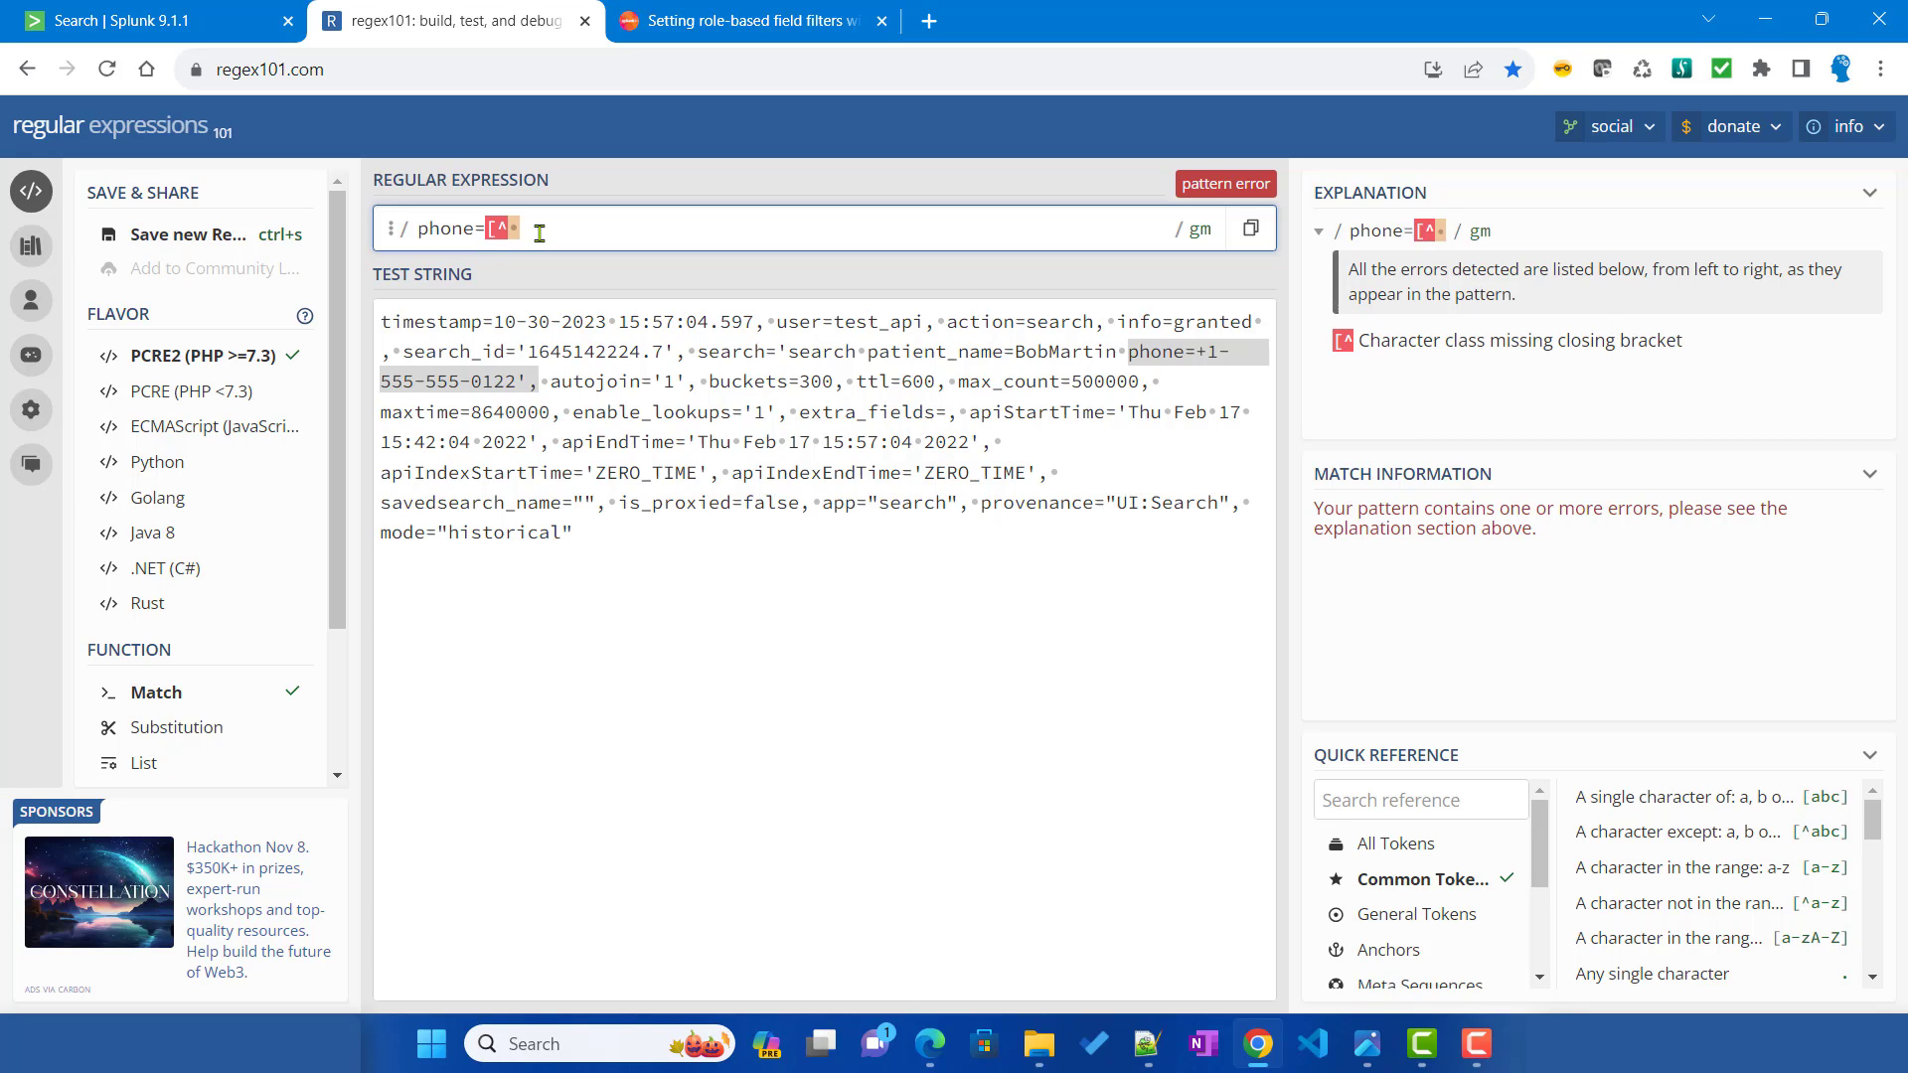
pyautogui.write("']")
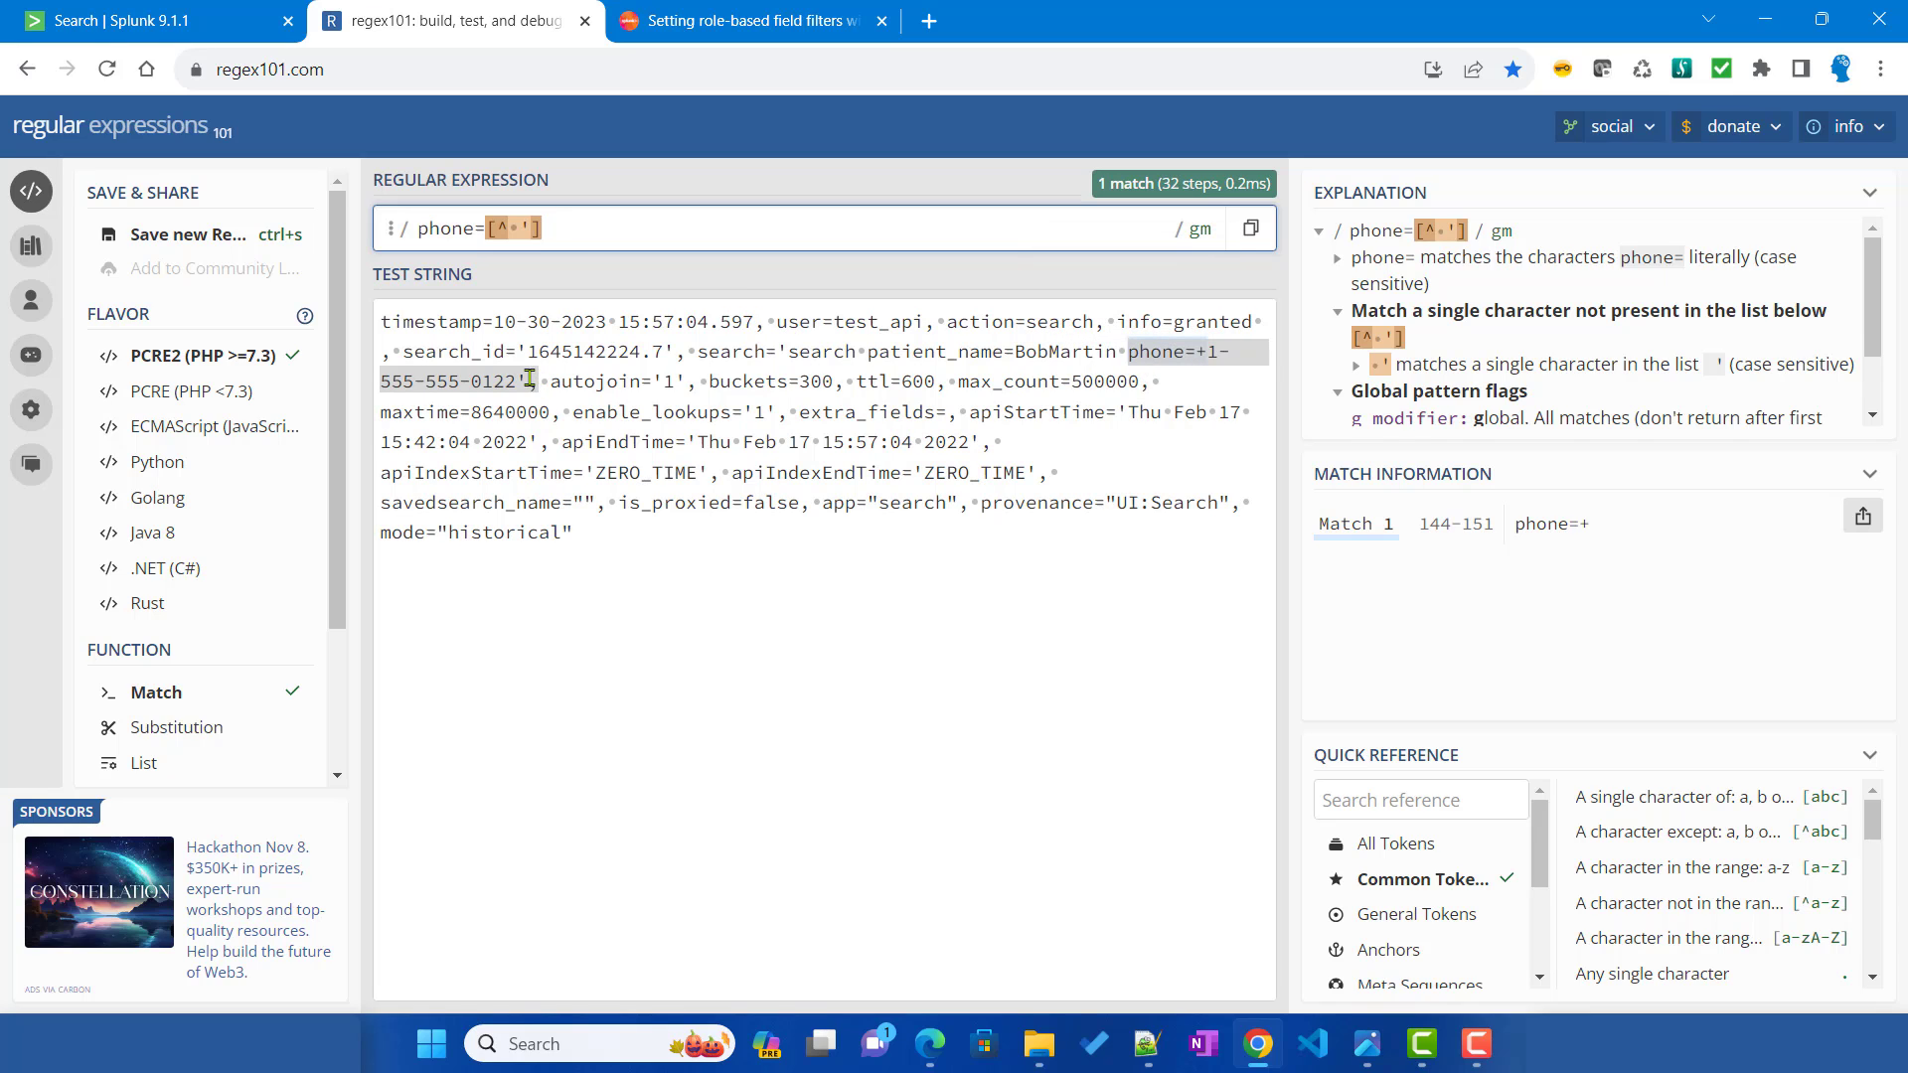
pyautogui.write('+')
pyautogui.hotkey('ctrl', 'a')
pyautogui.hotkey('ctrl', 'c')
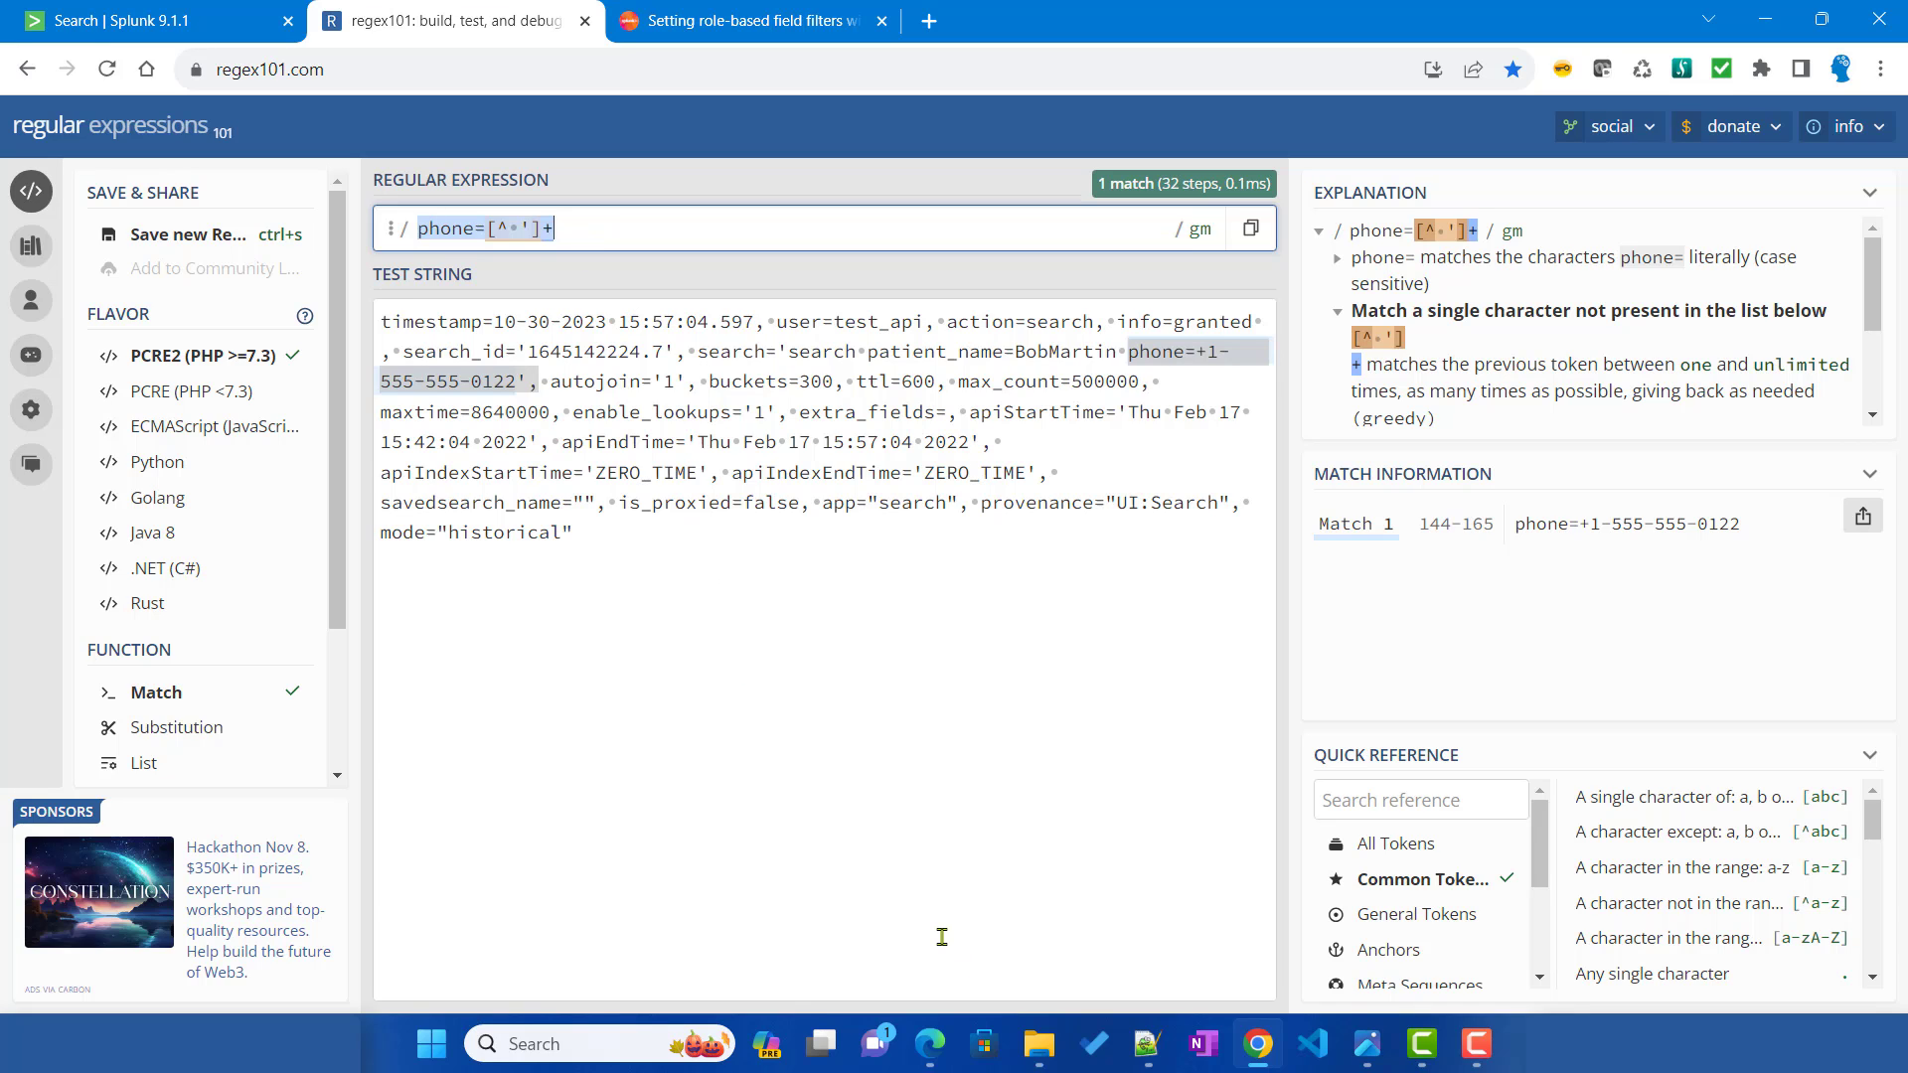
# Step: Put the phone=[^ ']+ pattern into the second rule and delete its NO PATIENT replacement
pyautogui.hotkey('alt', 'Tab')
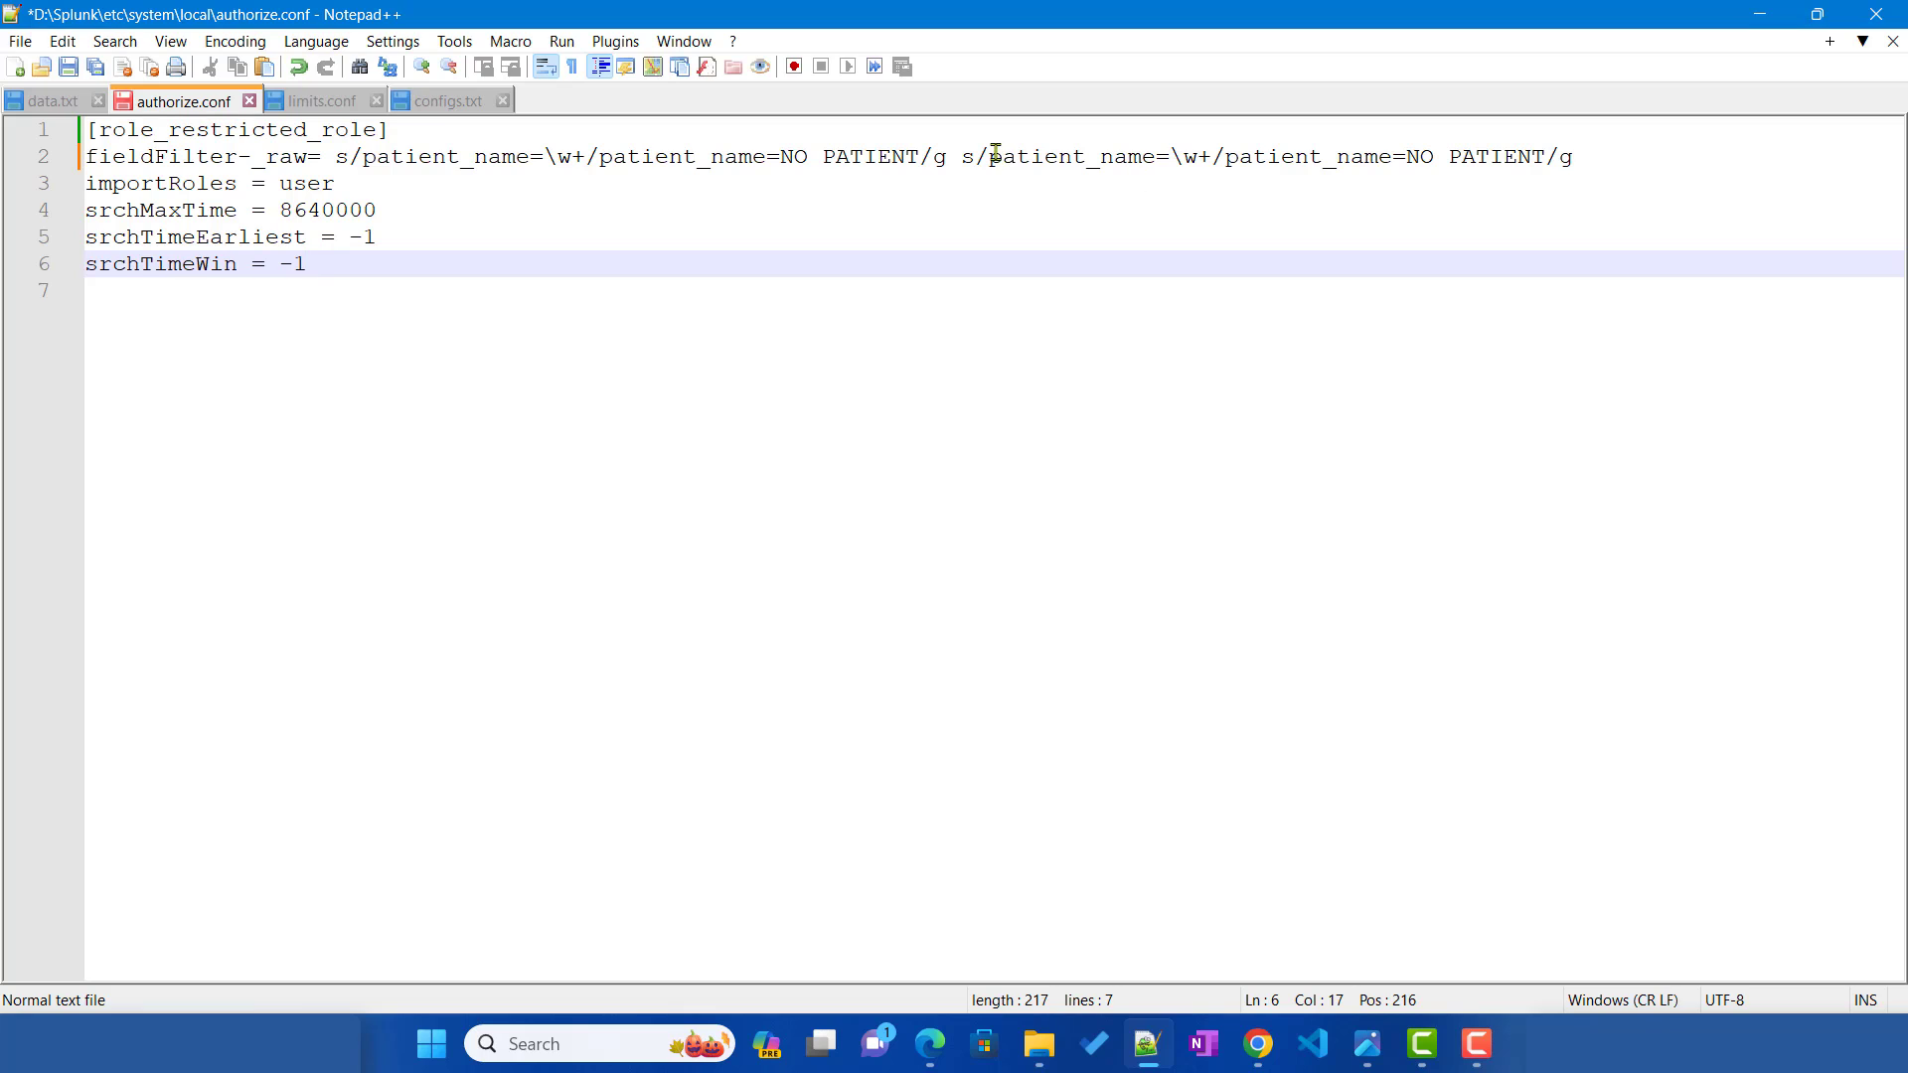
pyautogui.moveTo(991, 156); pyautogui.dragTo(1212, 157)
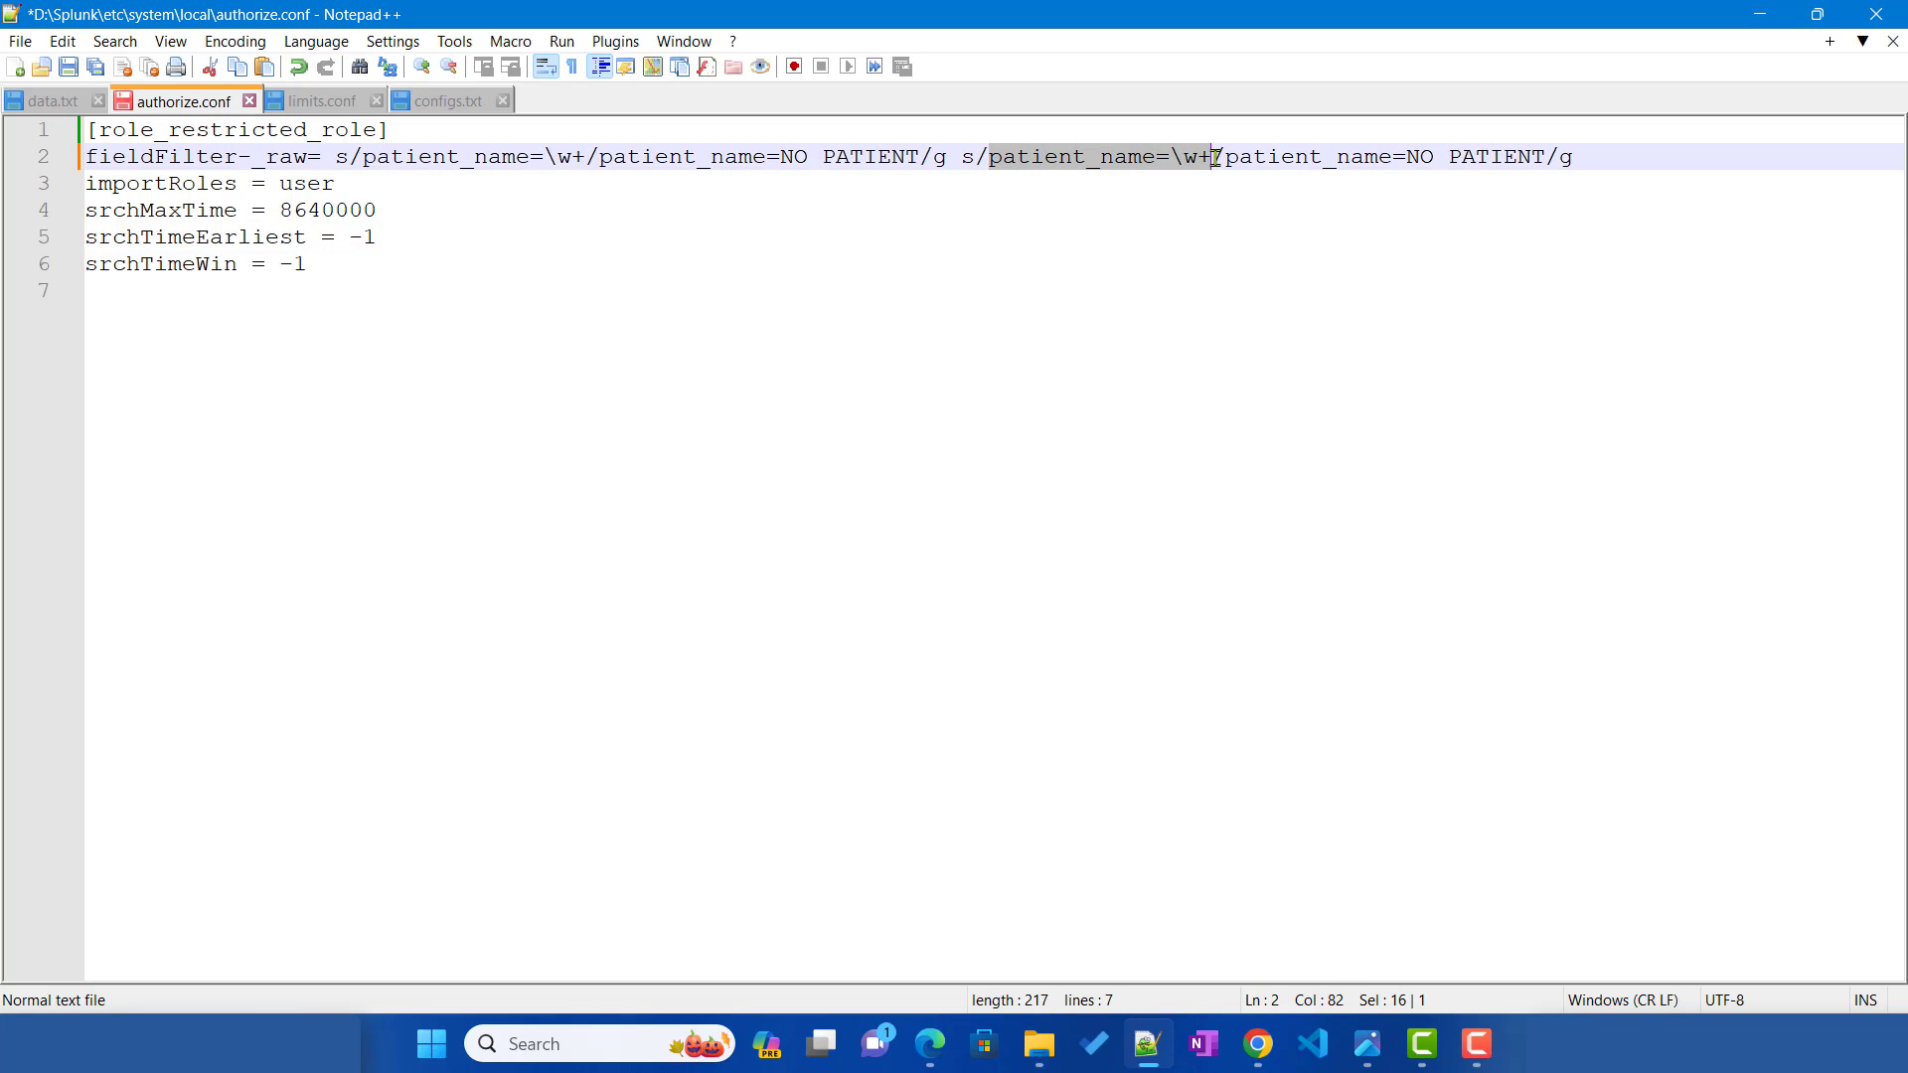
pyautogui.hotkey('ctrl', 'v')
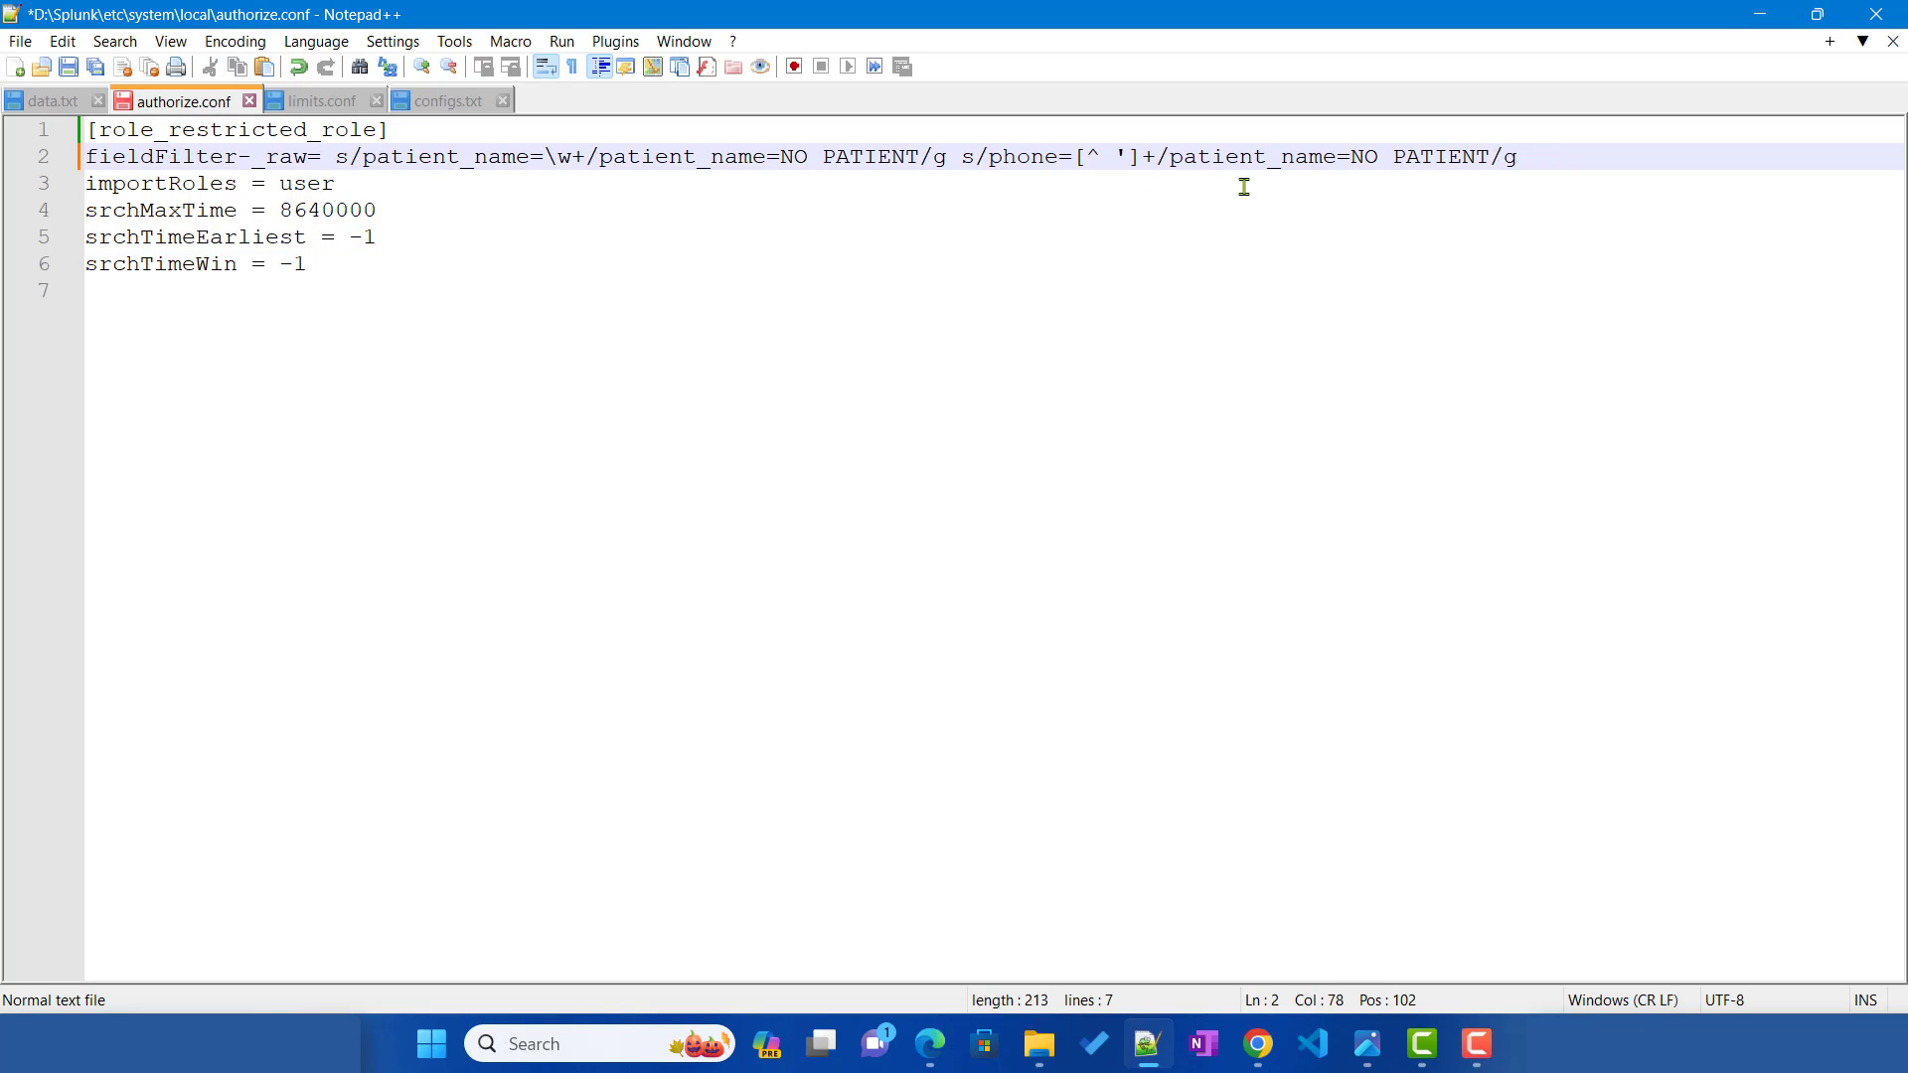
pyautogui.moveTo(1173, 164); pyautogui.dragTo(1491, 149)
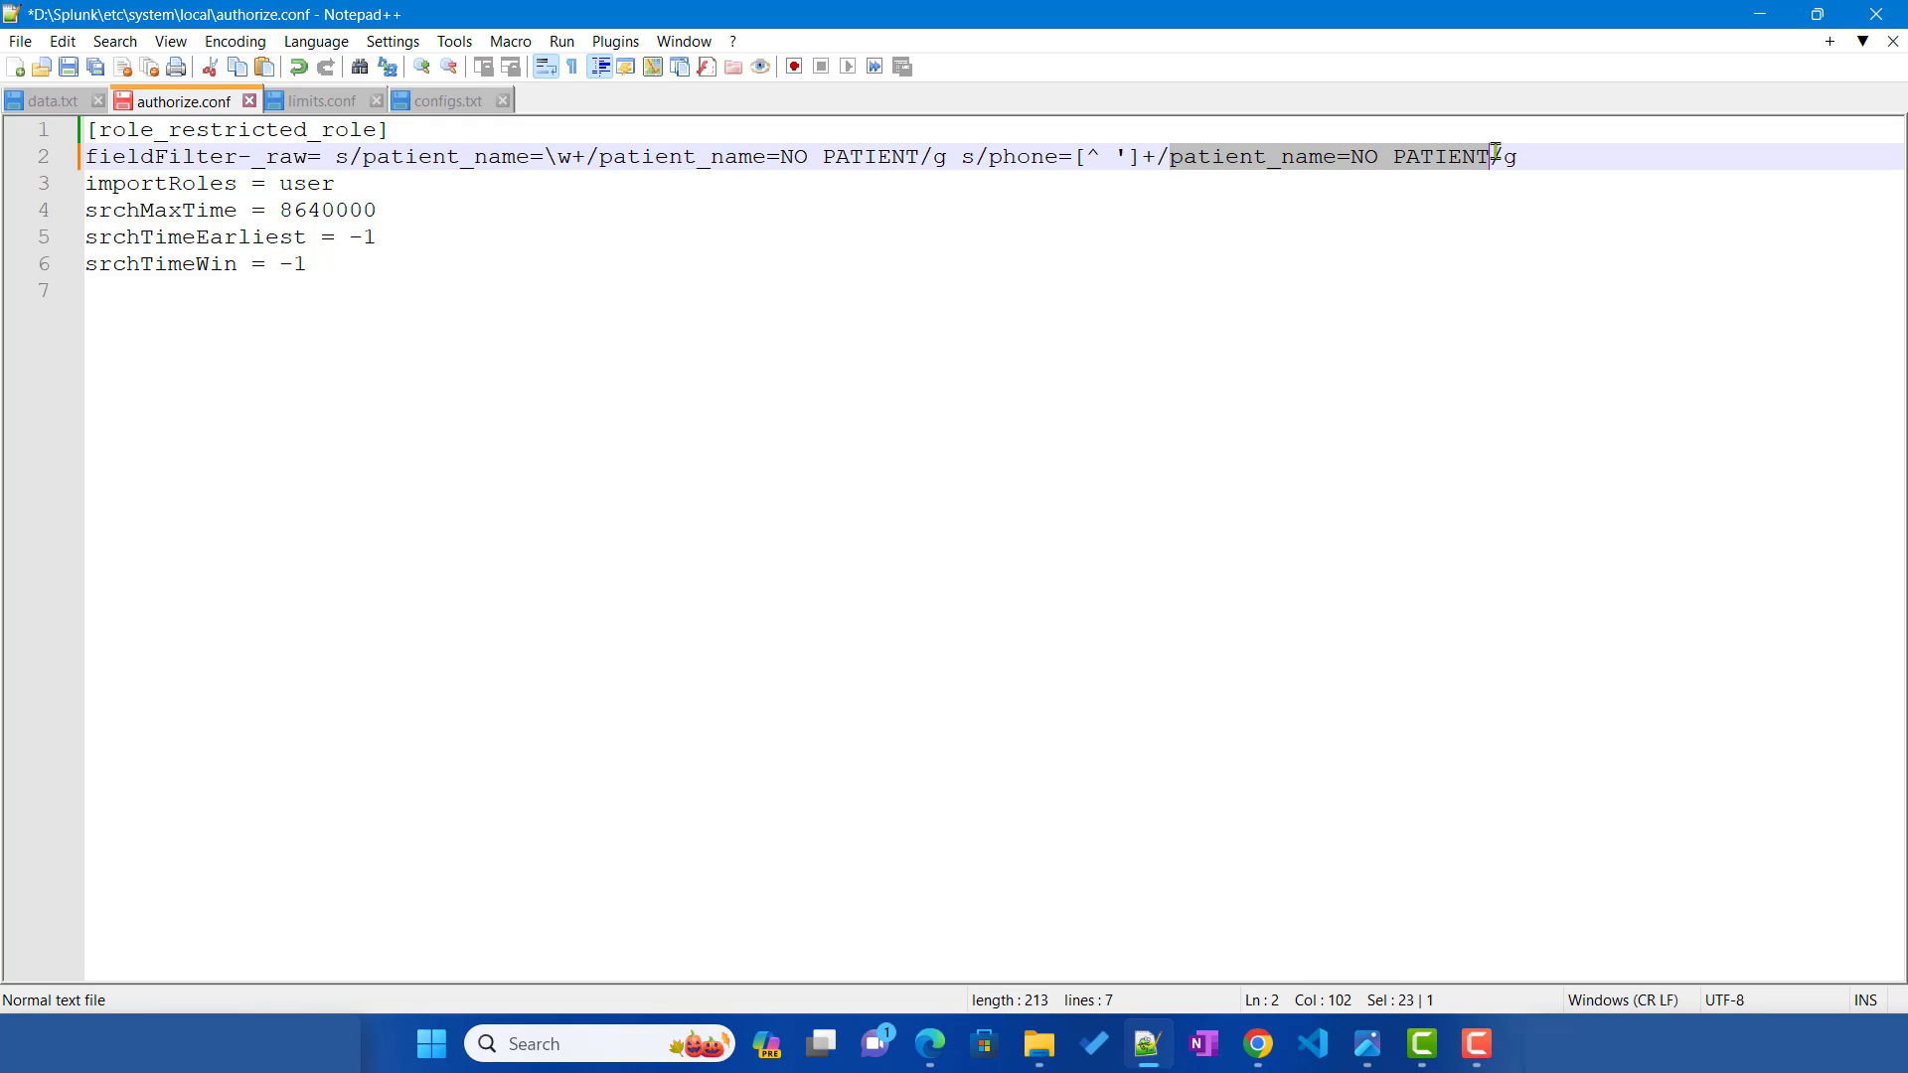
pyautogui.press('Delete')
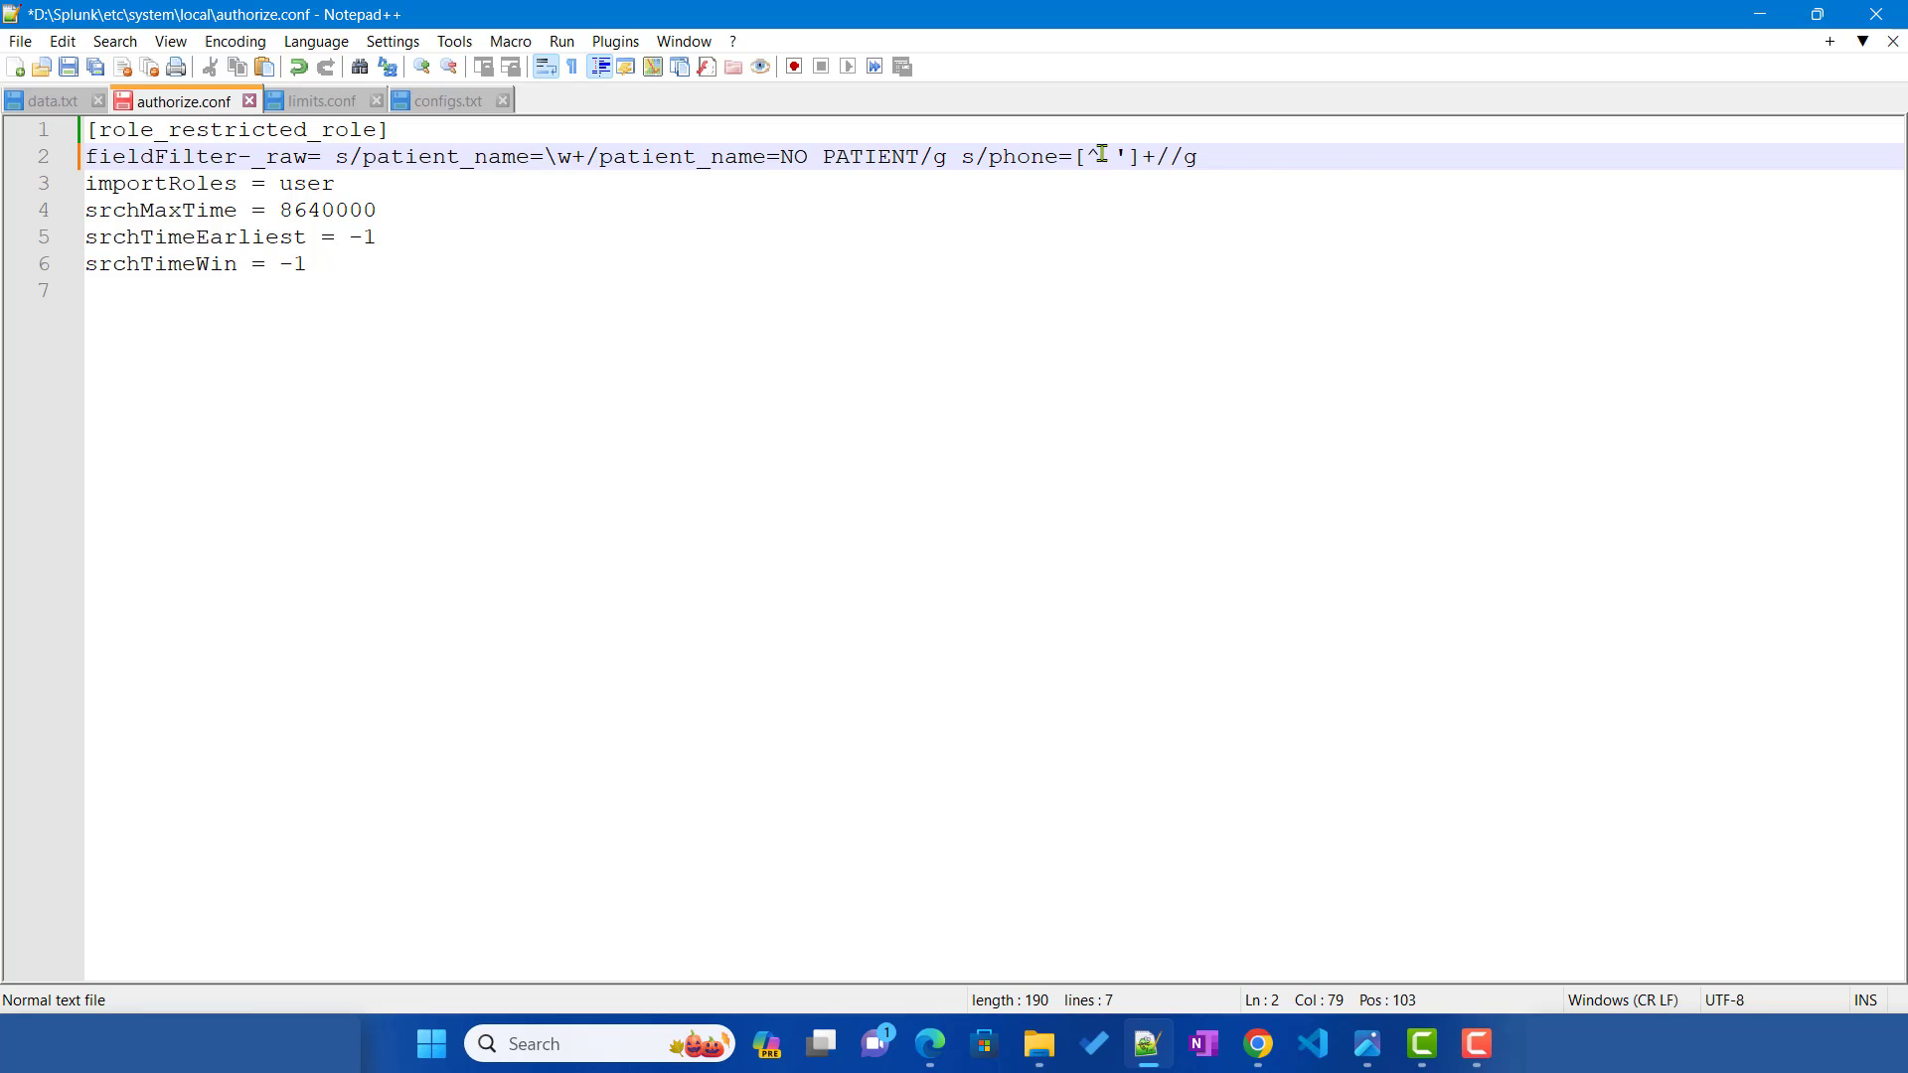
# Step: Set the second rule's replacement to phone=+X-XXX-XXX-XXXX and save authorize.conf
pyautogui.moveTo(989, 156); pyautogui.dragTo(1075, 157)
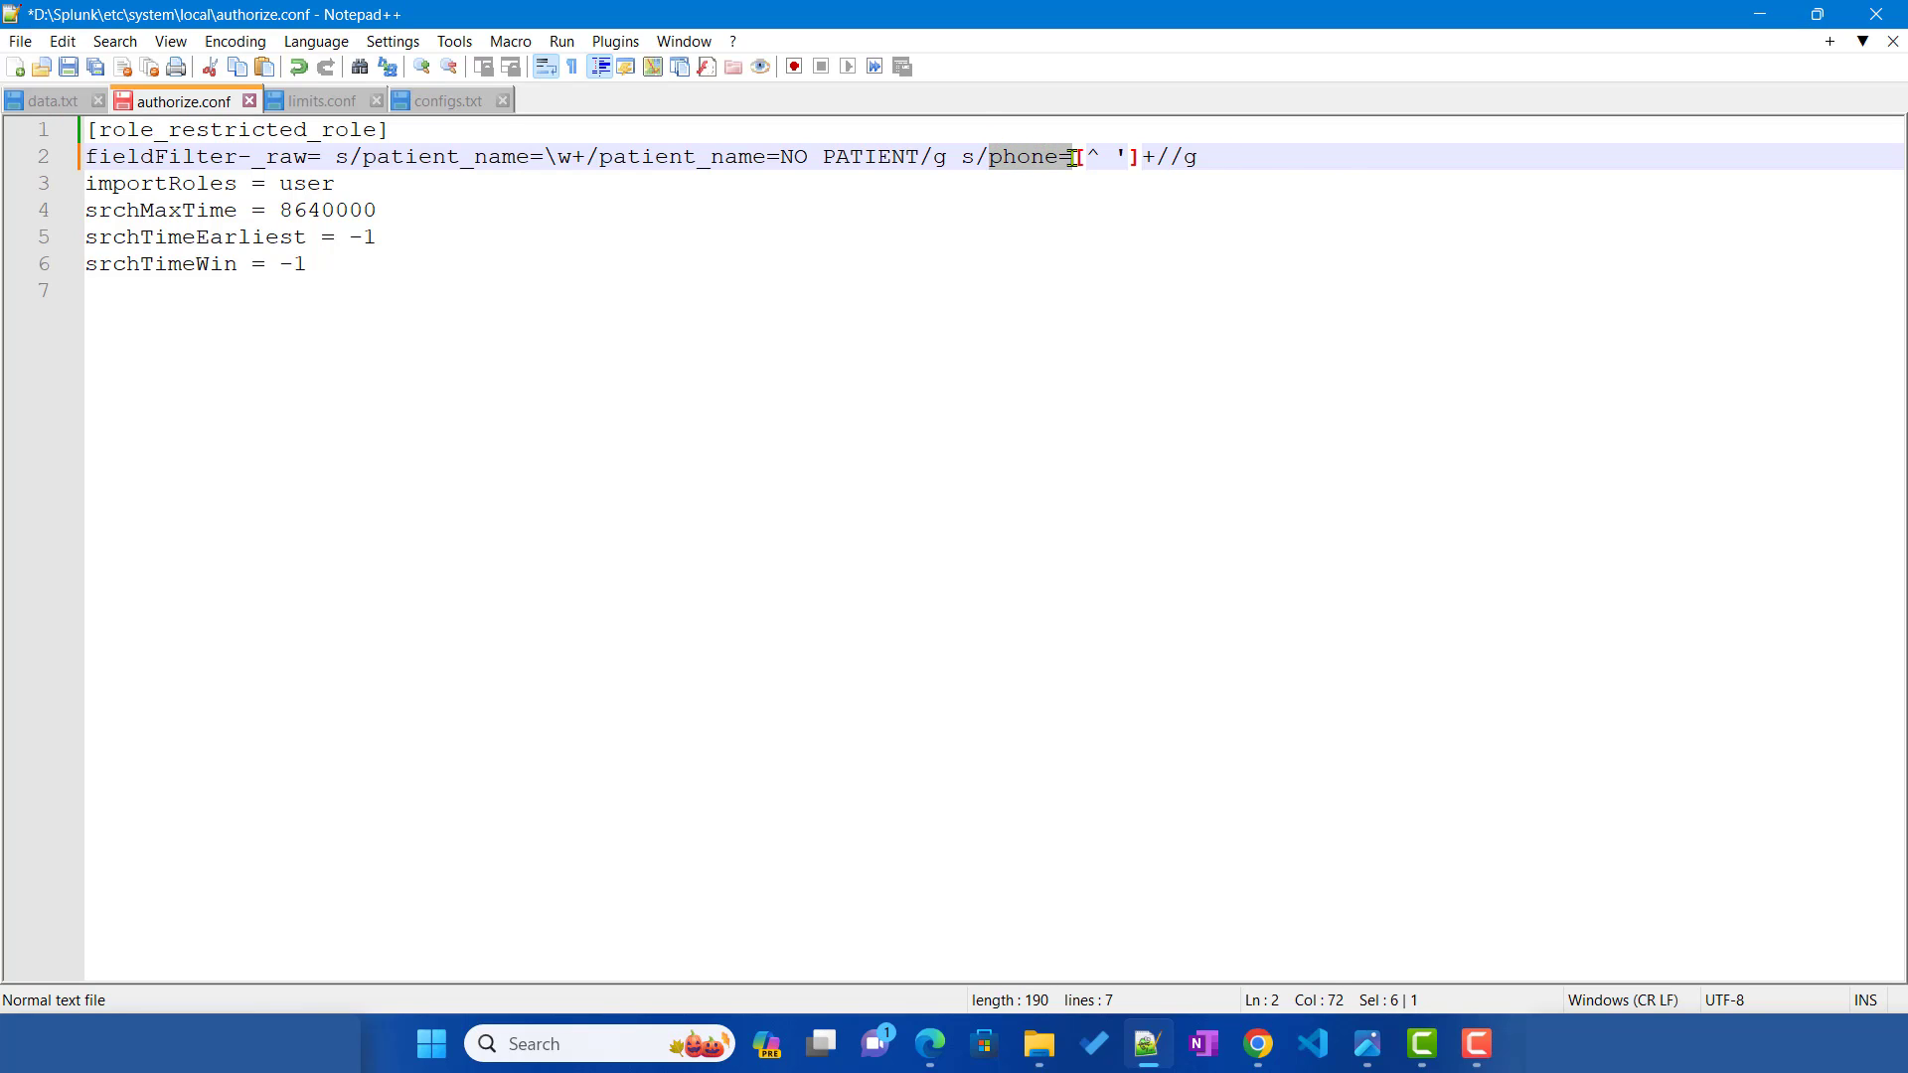
pyautogui.hotkey('ctrl', 'c')
pyautogui.click(1171, 157)
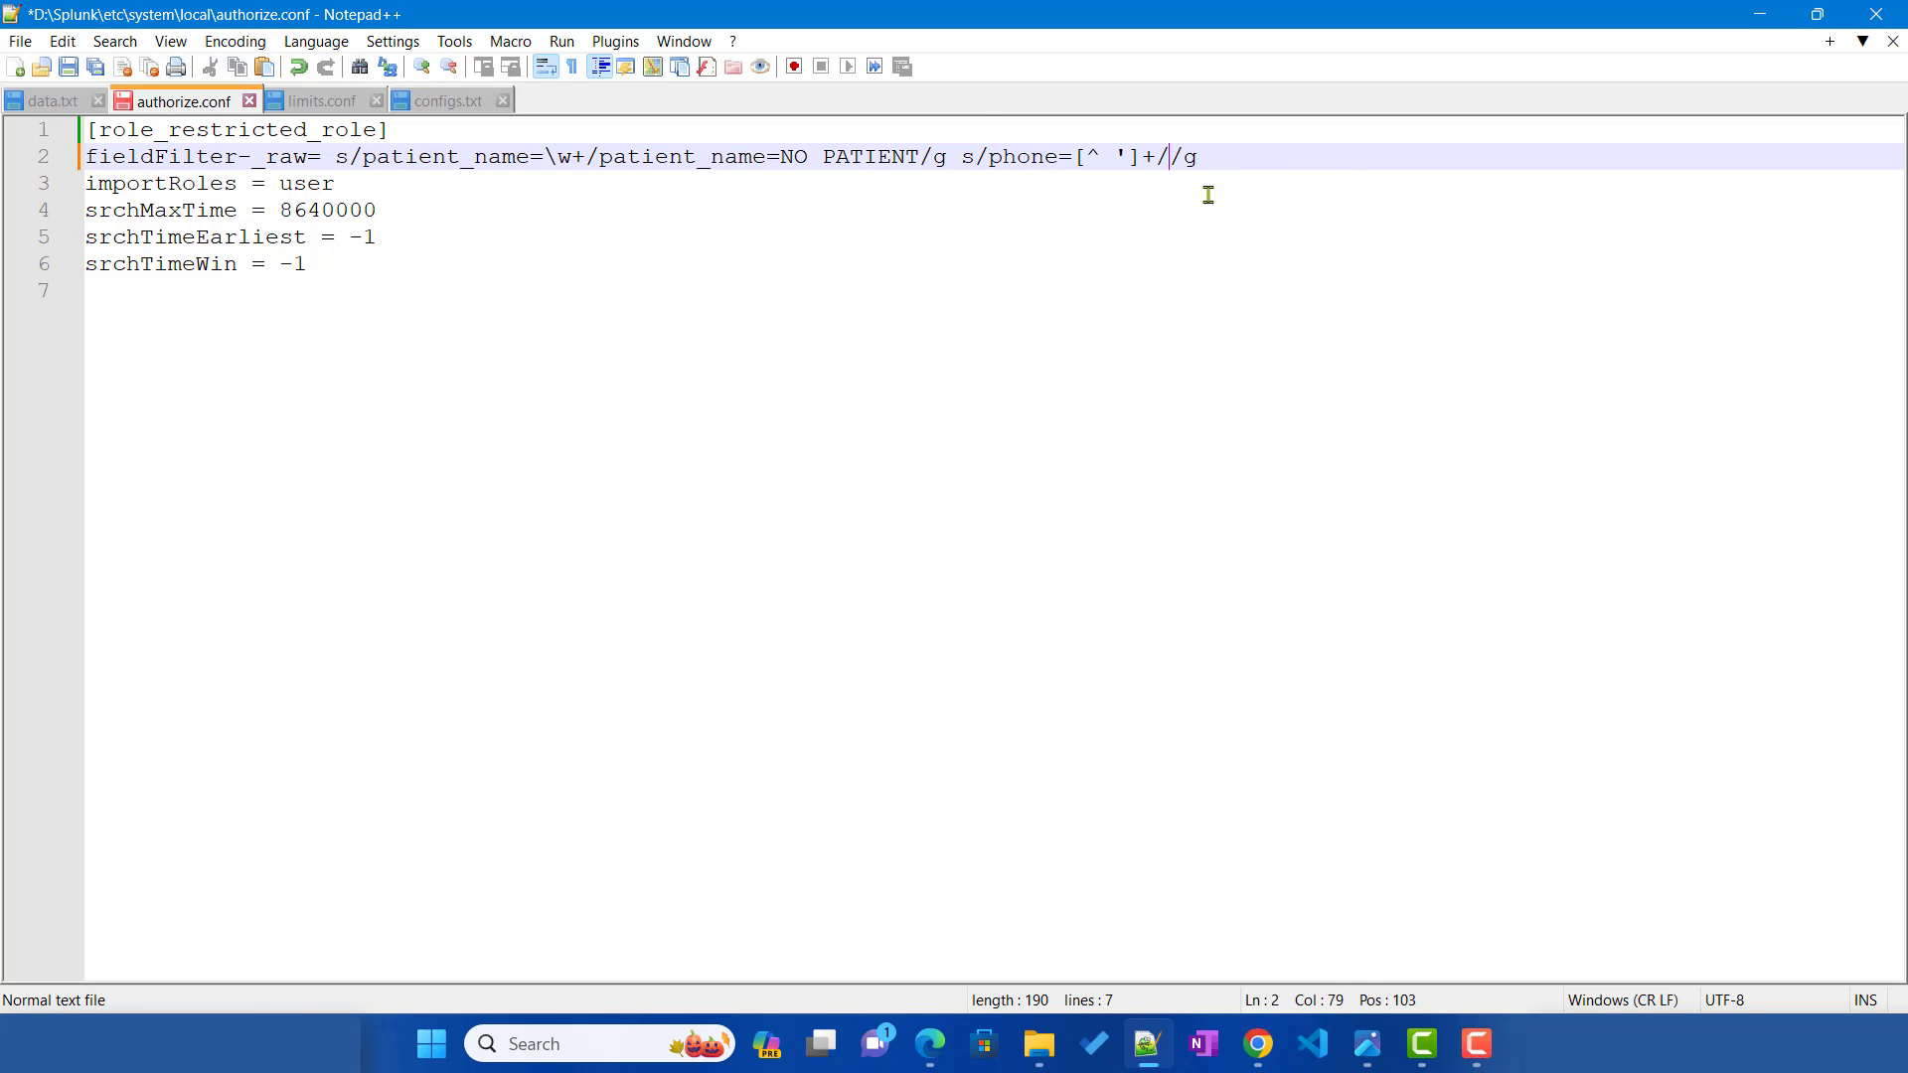
pyautogui.hotkey('ctrl', 'v')
pyautogui.write('+')
pyautogui.click(930, 1043)
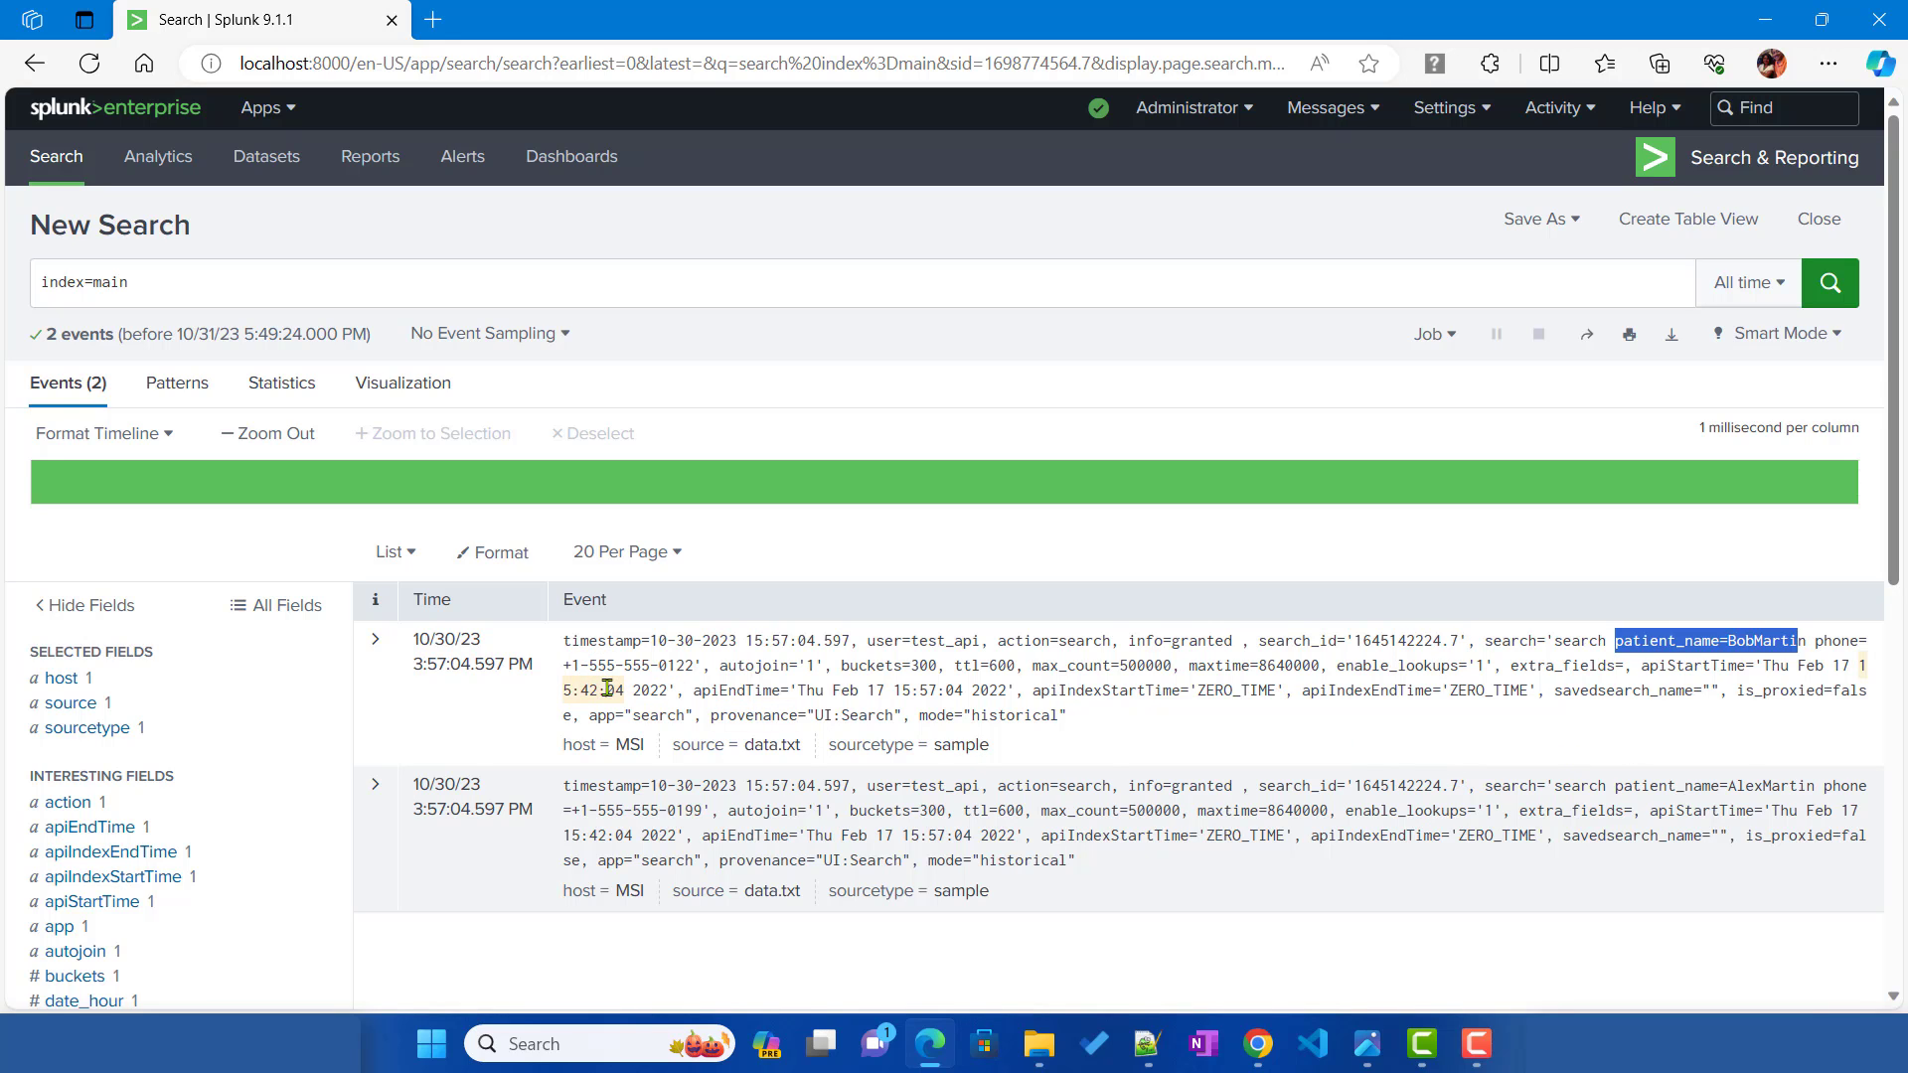
pyautogui.click(930, 1050)
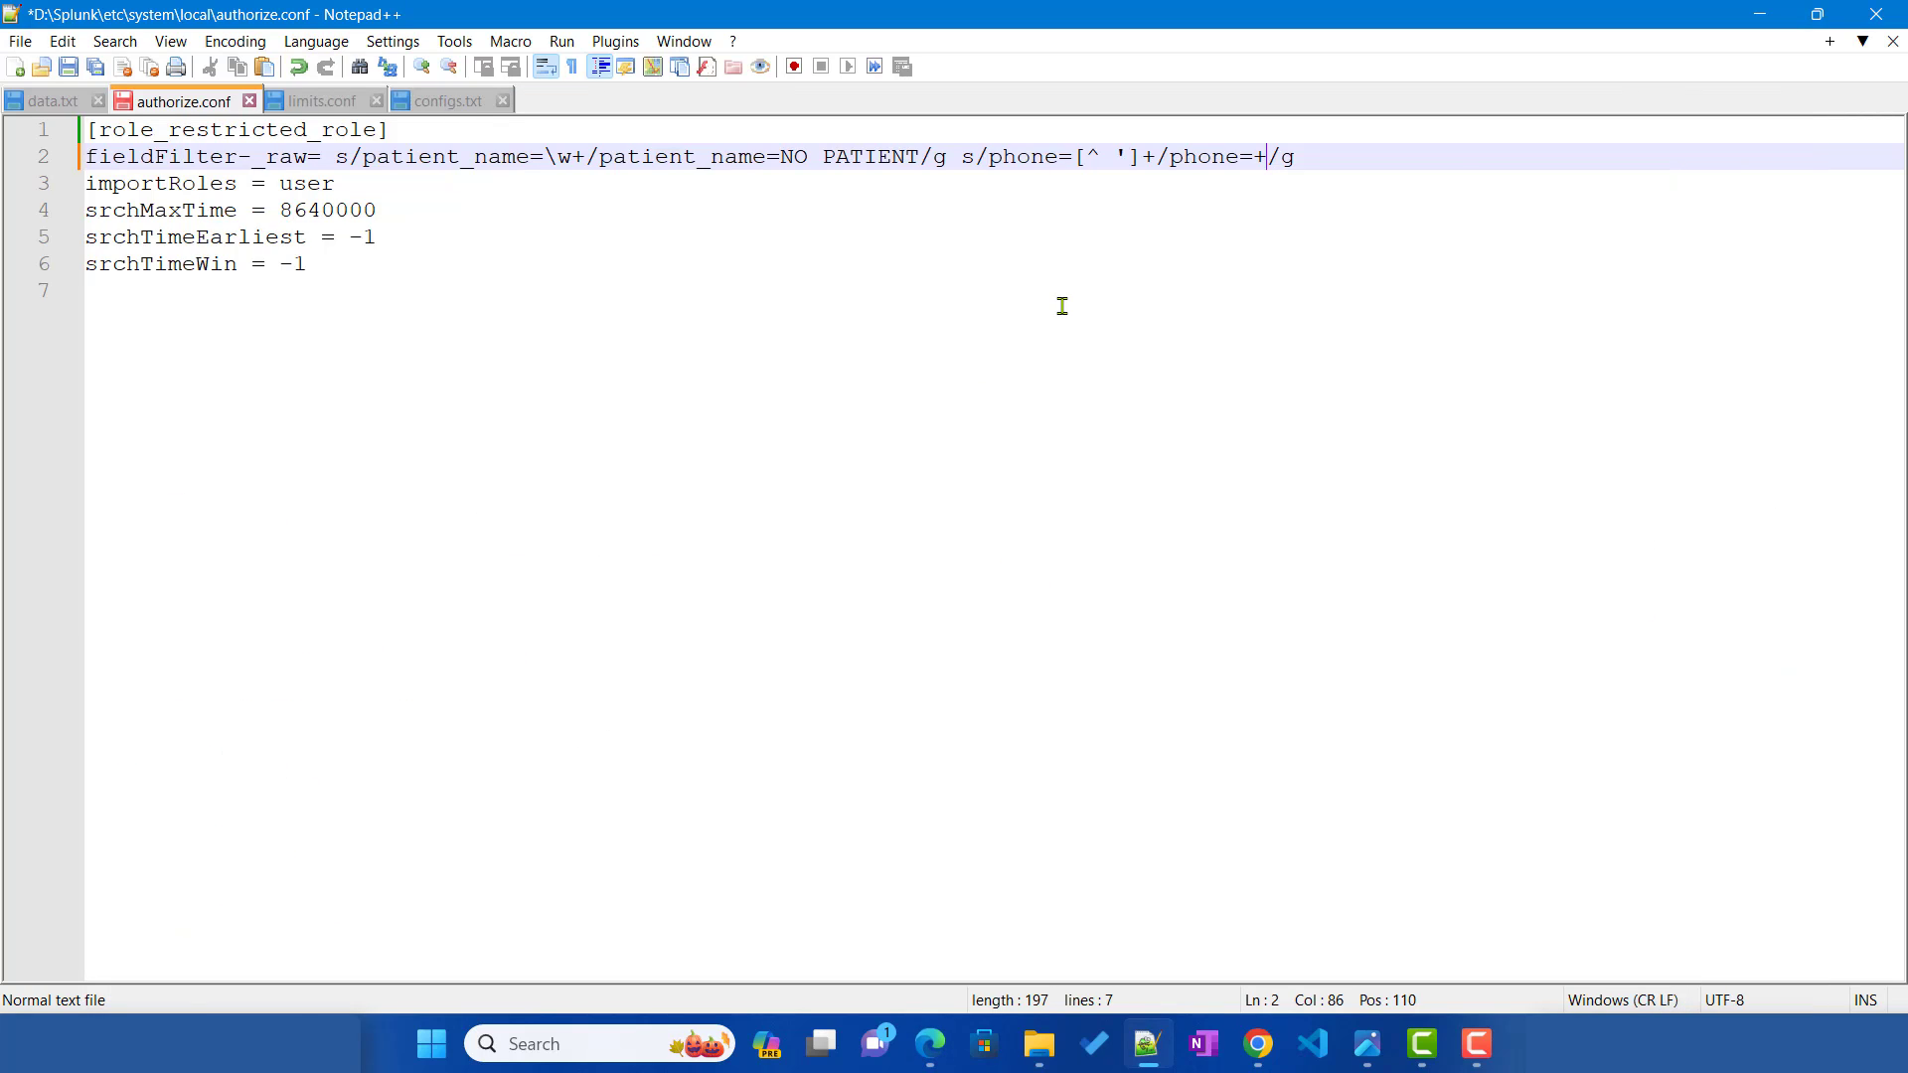
pyautogui.write('X')
pyautogui.write('-XXX')
pyautogui.write('-XXX-')
pyautogui.write('XXXX')
pyautogui.press('BackSpace')
pyautogui.write('-XXX')
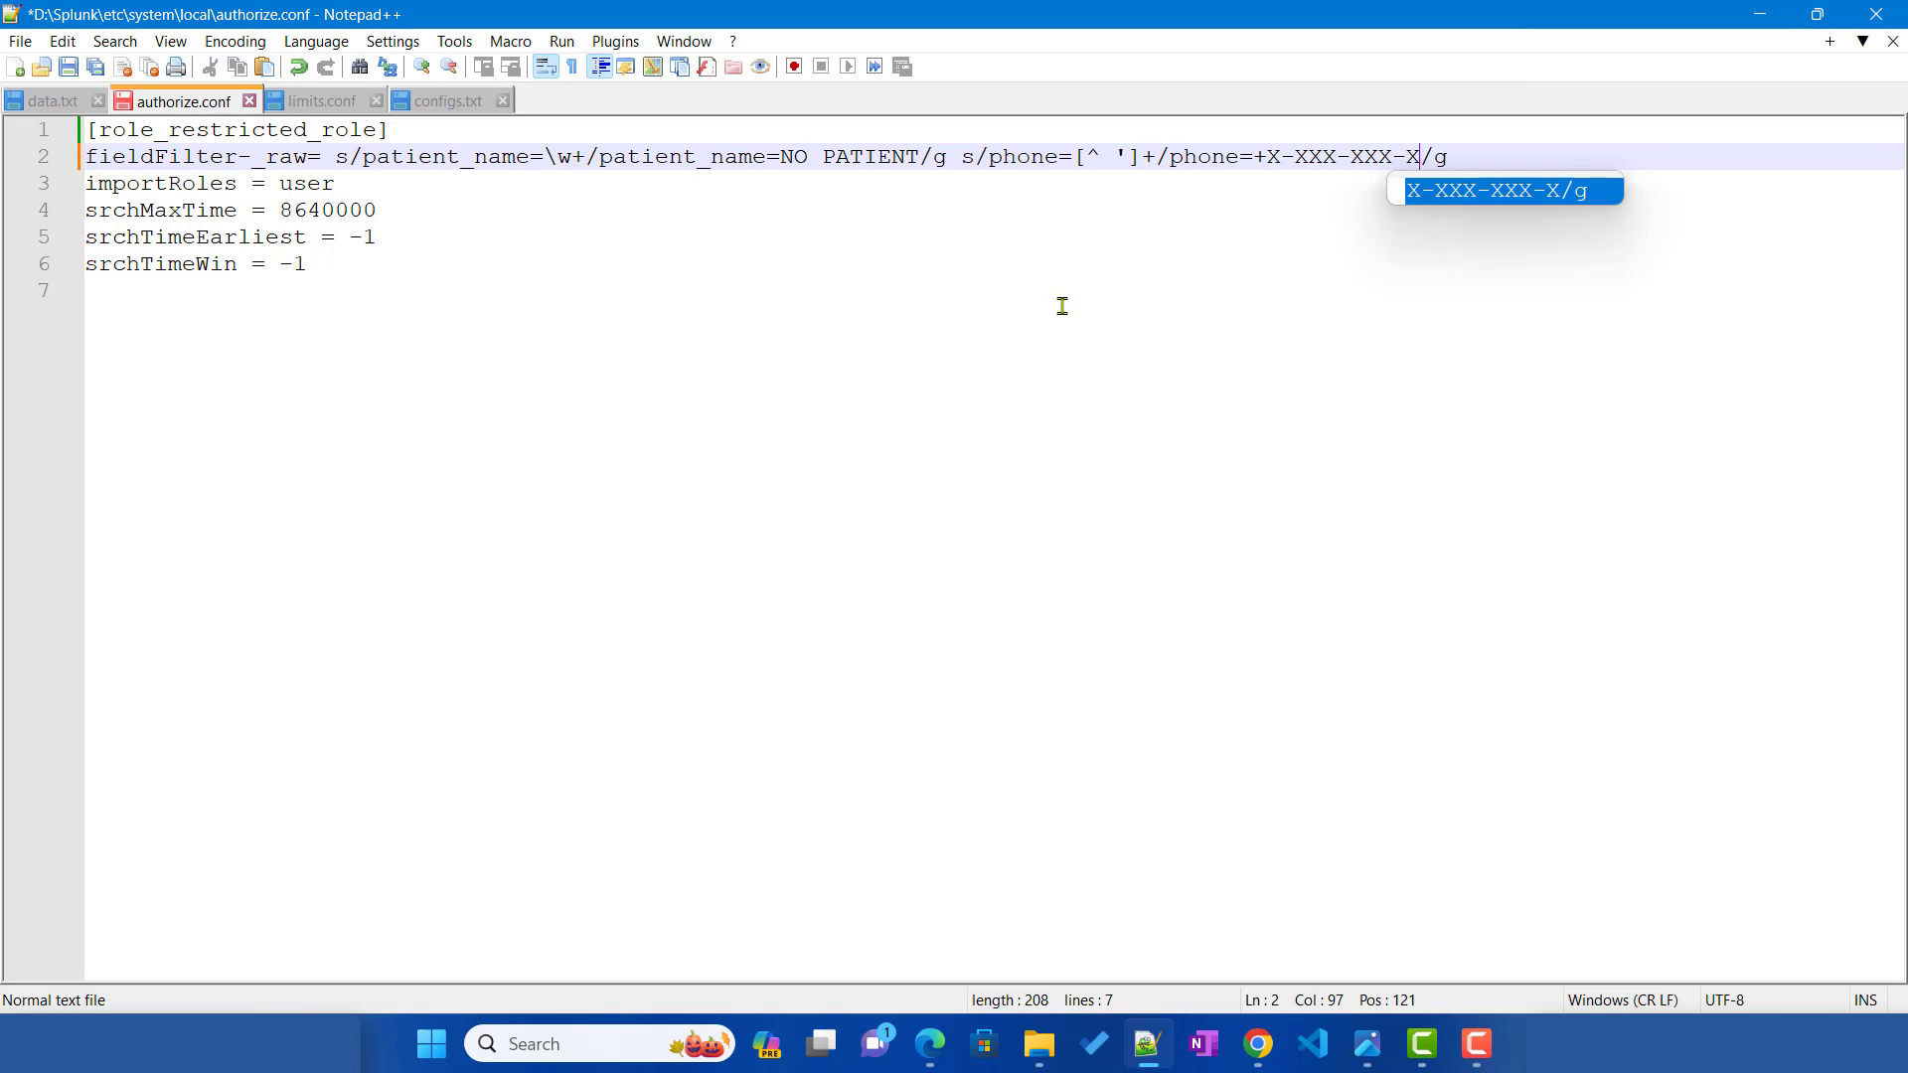
pyautogui.write('X')
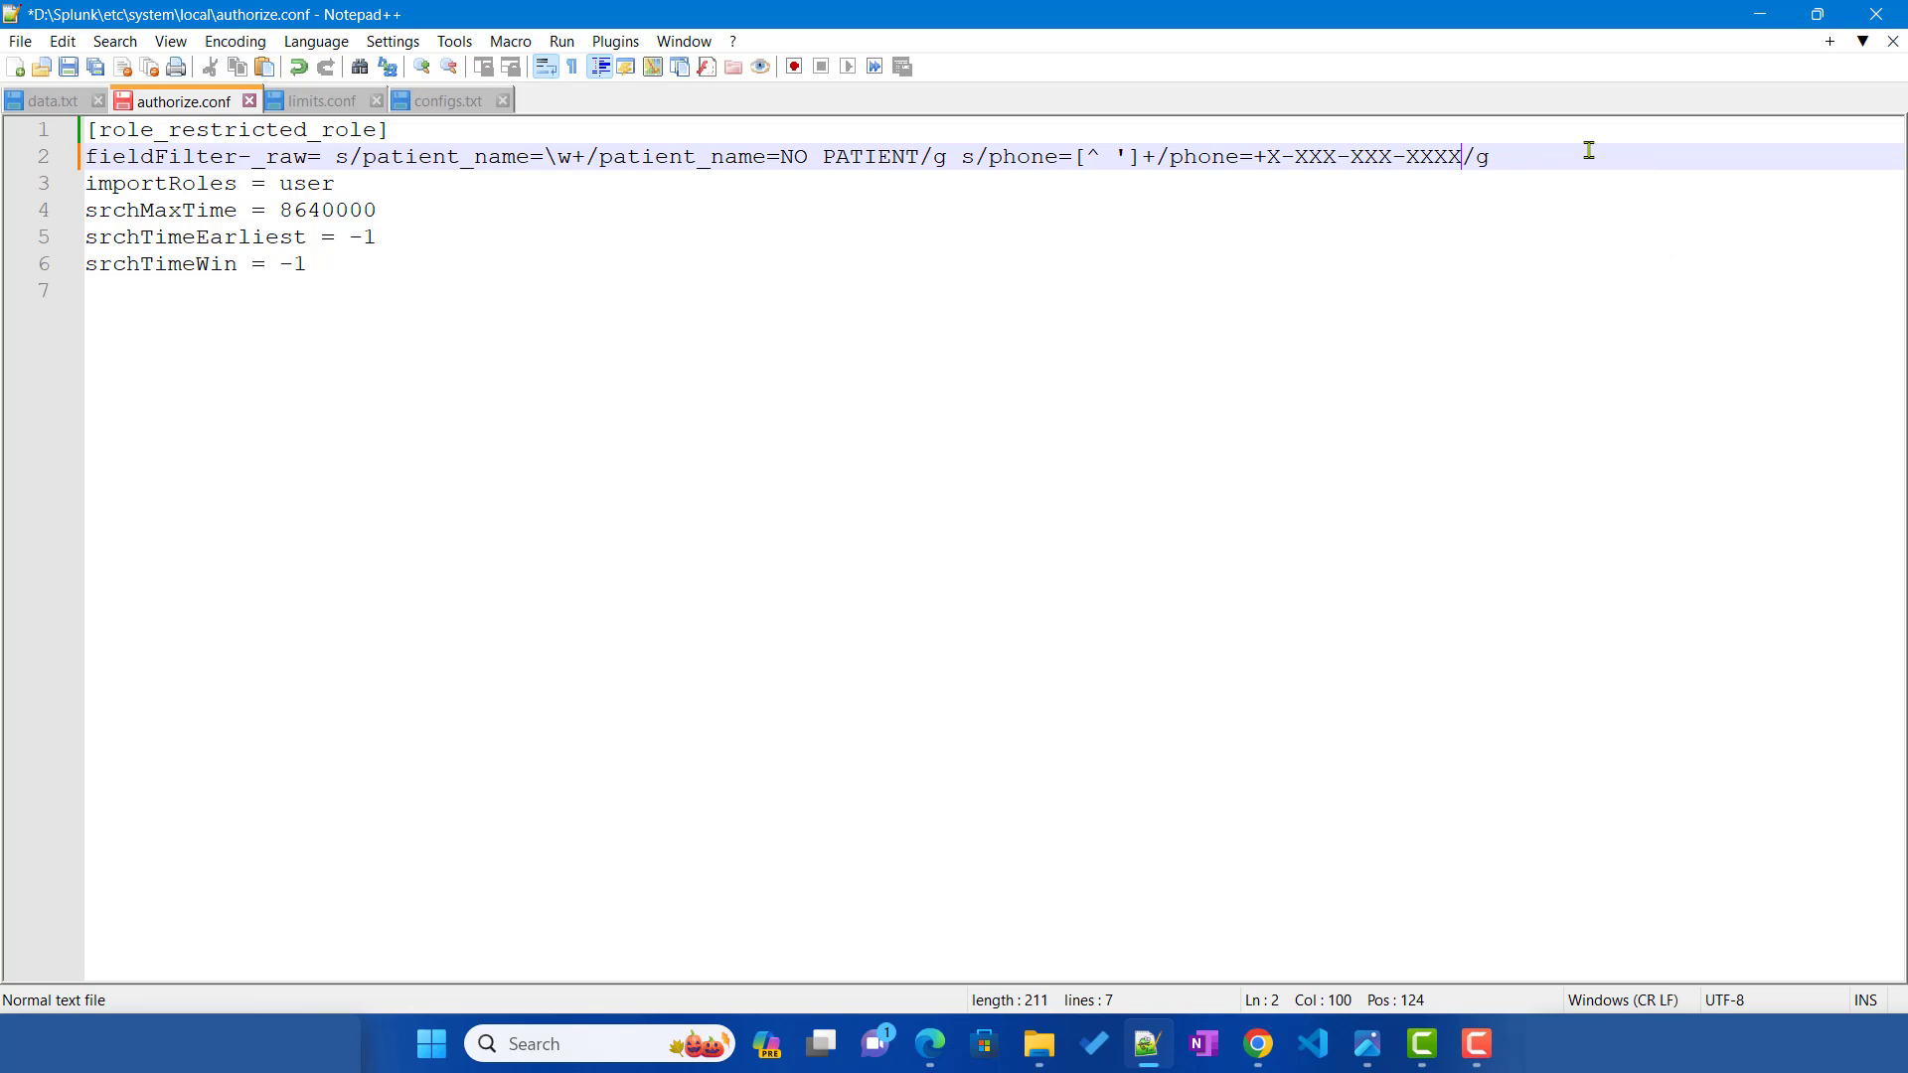
pyautogui.hotkey('ctrl', 's')
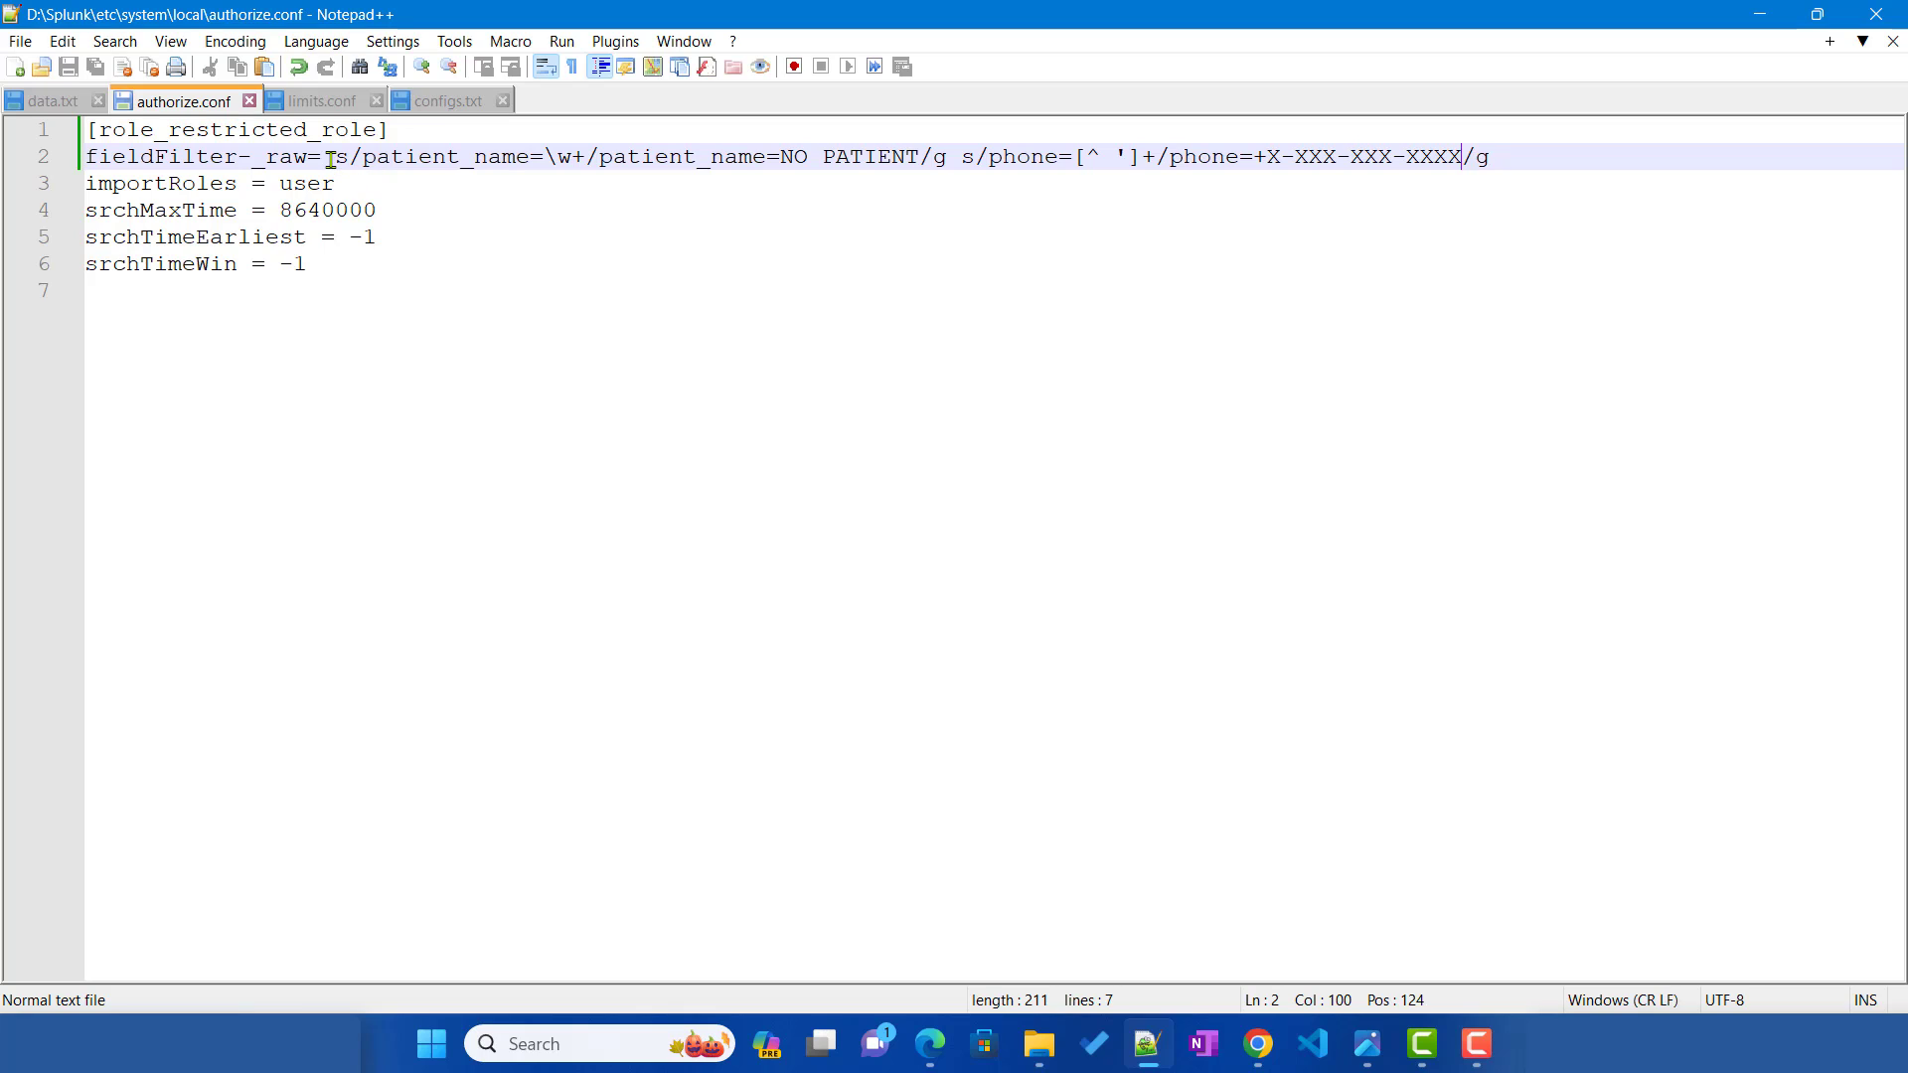
# Step: Highlight the patient_name and phone sed rules on line 2, then view the admin's unmasked search
pyautogui.moveTo(339, 160); pyautogui.dragTo(816, 157)
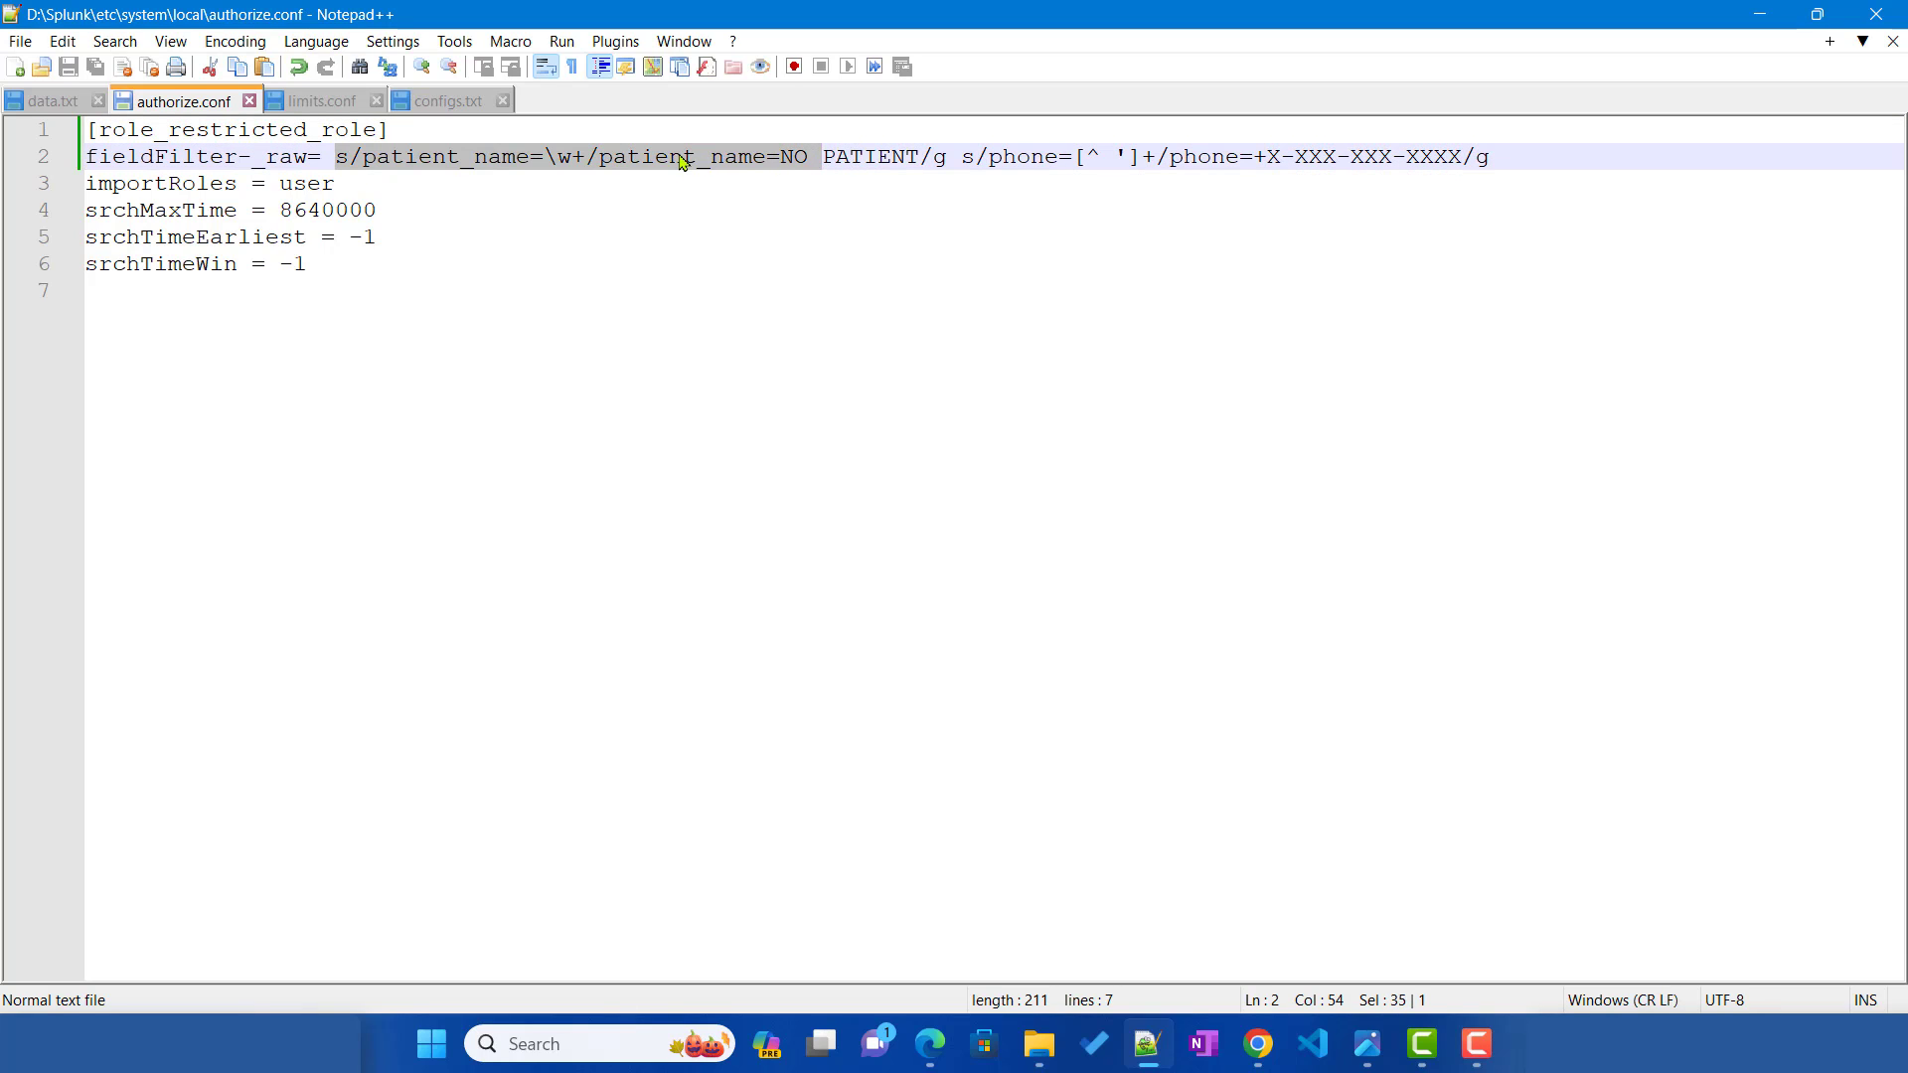
pyautogui.doubleClick(686, 157)
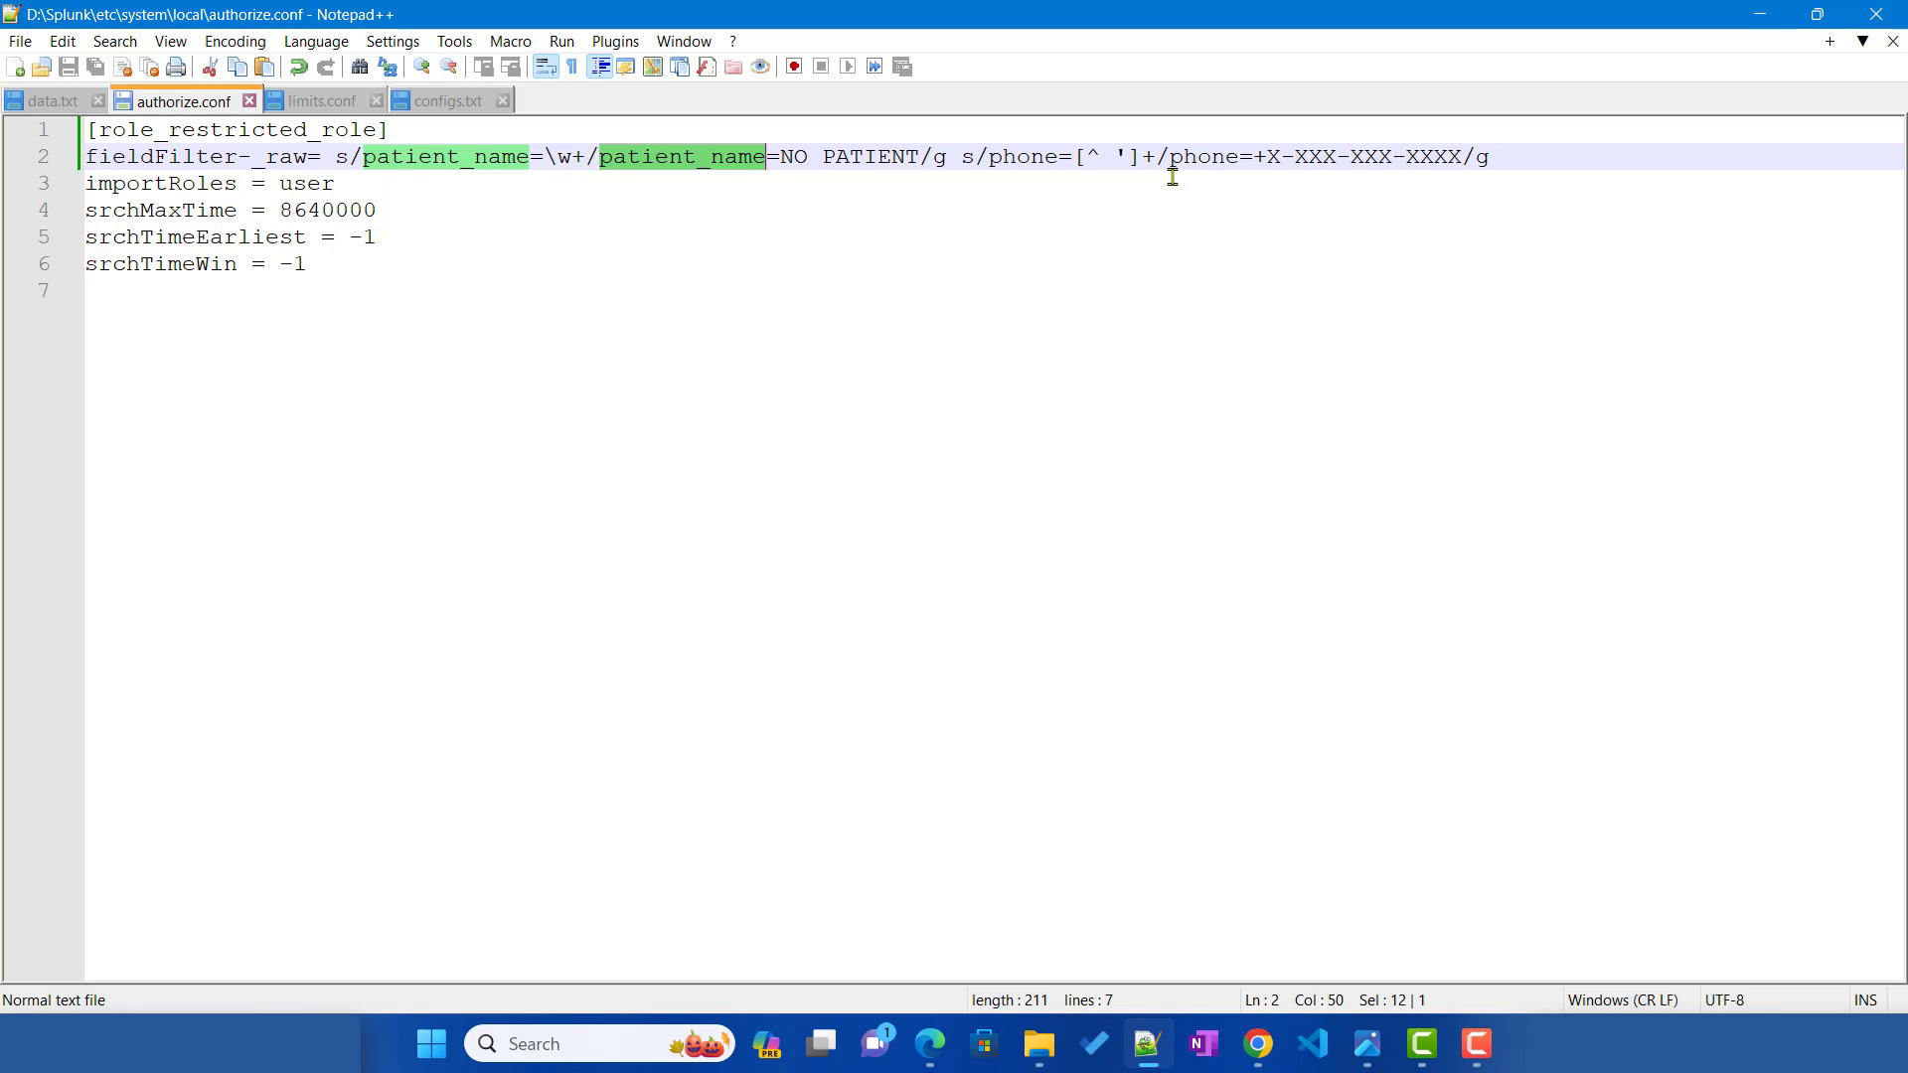
pyautogui.doubleClick(1020, 159)
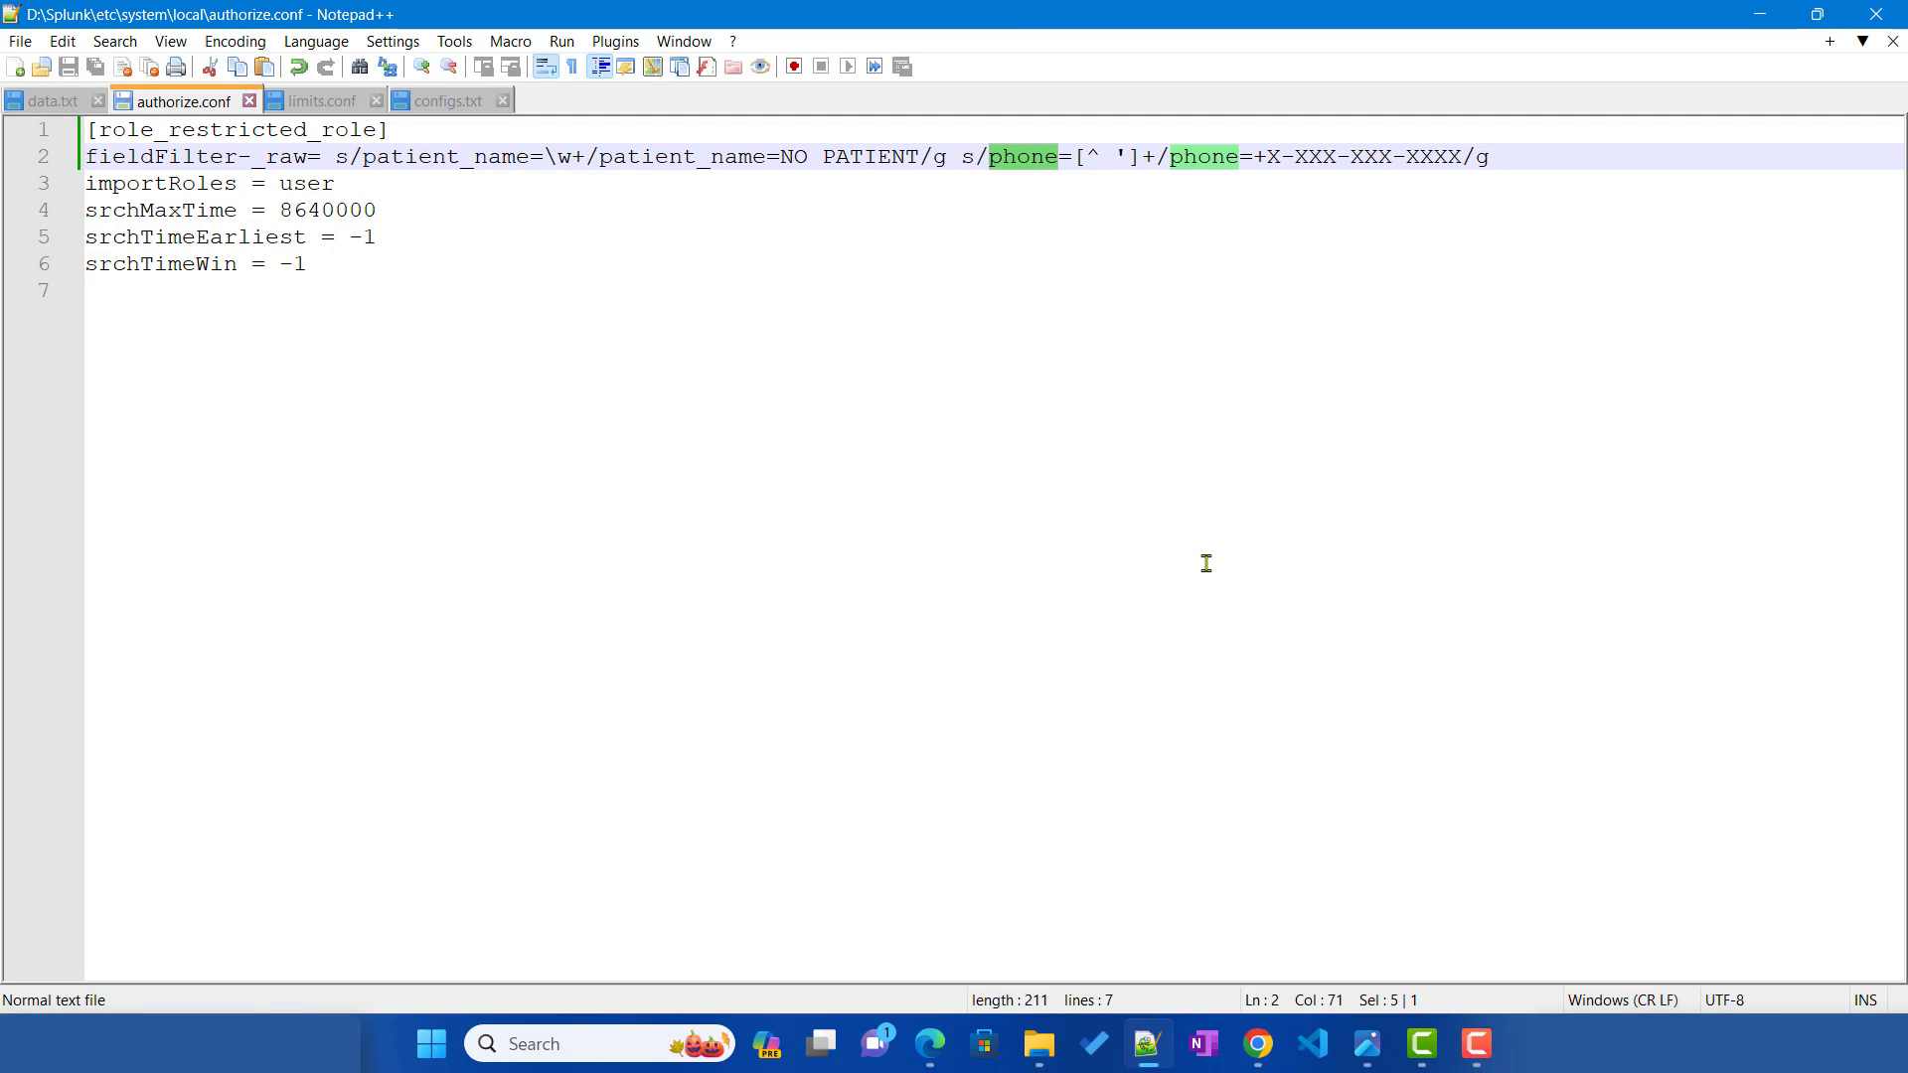
pyautogui.hotkey('alt', 'Tab')
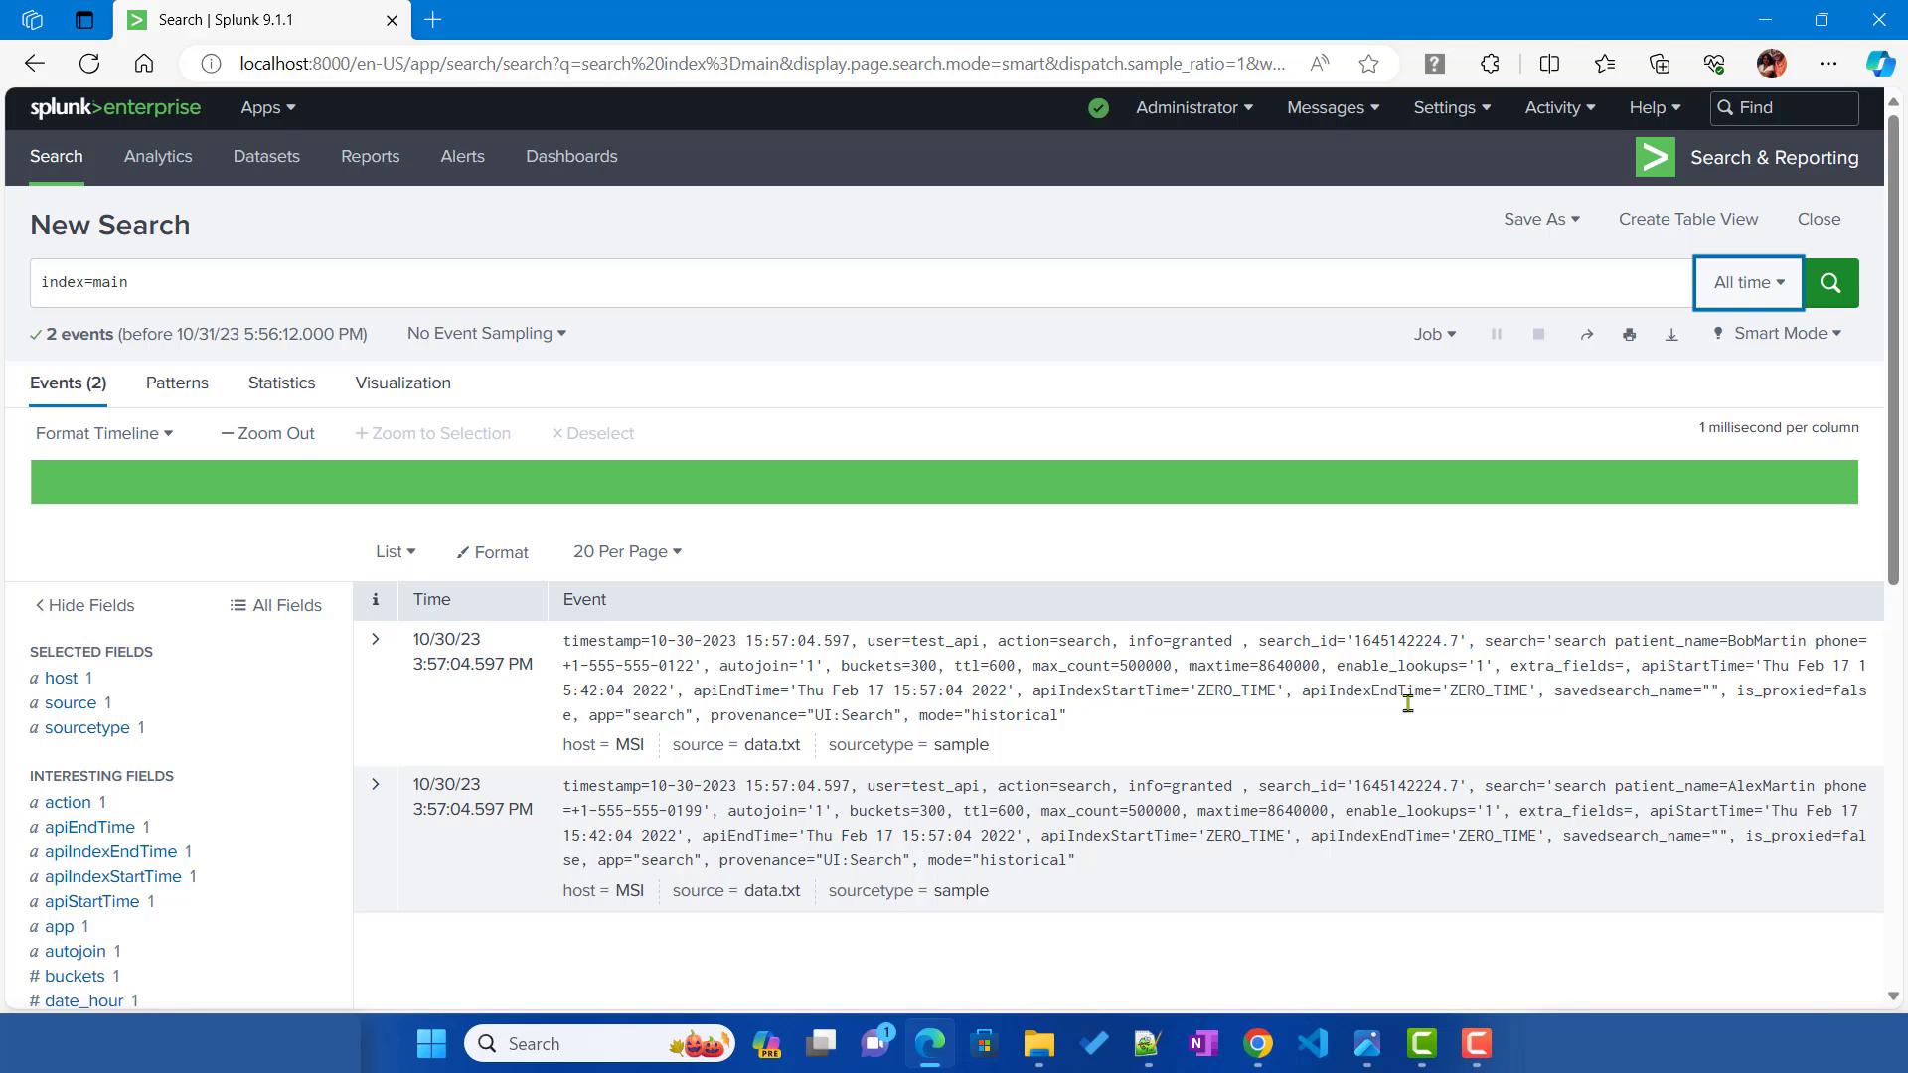
# Step: Check the restricted user's first event shows phone=+X-XXX-XXX-XXXX and patient_name=NO PATIENT
pyautogui.click(1257, 1043)
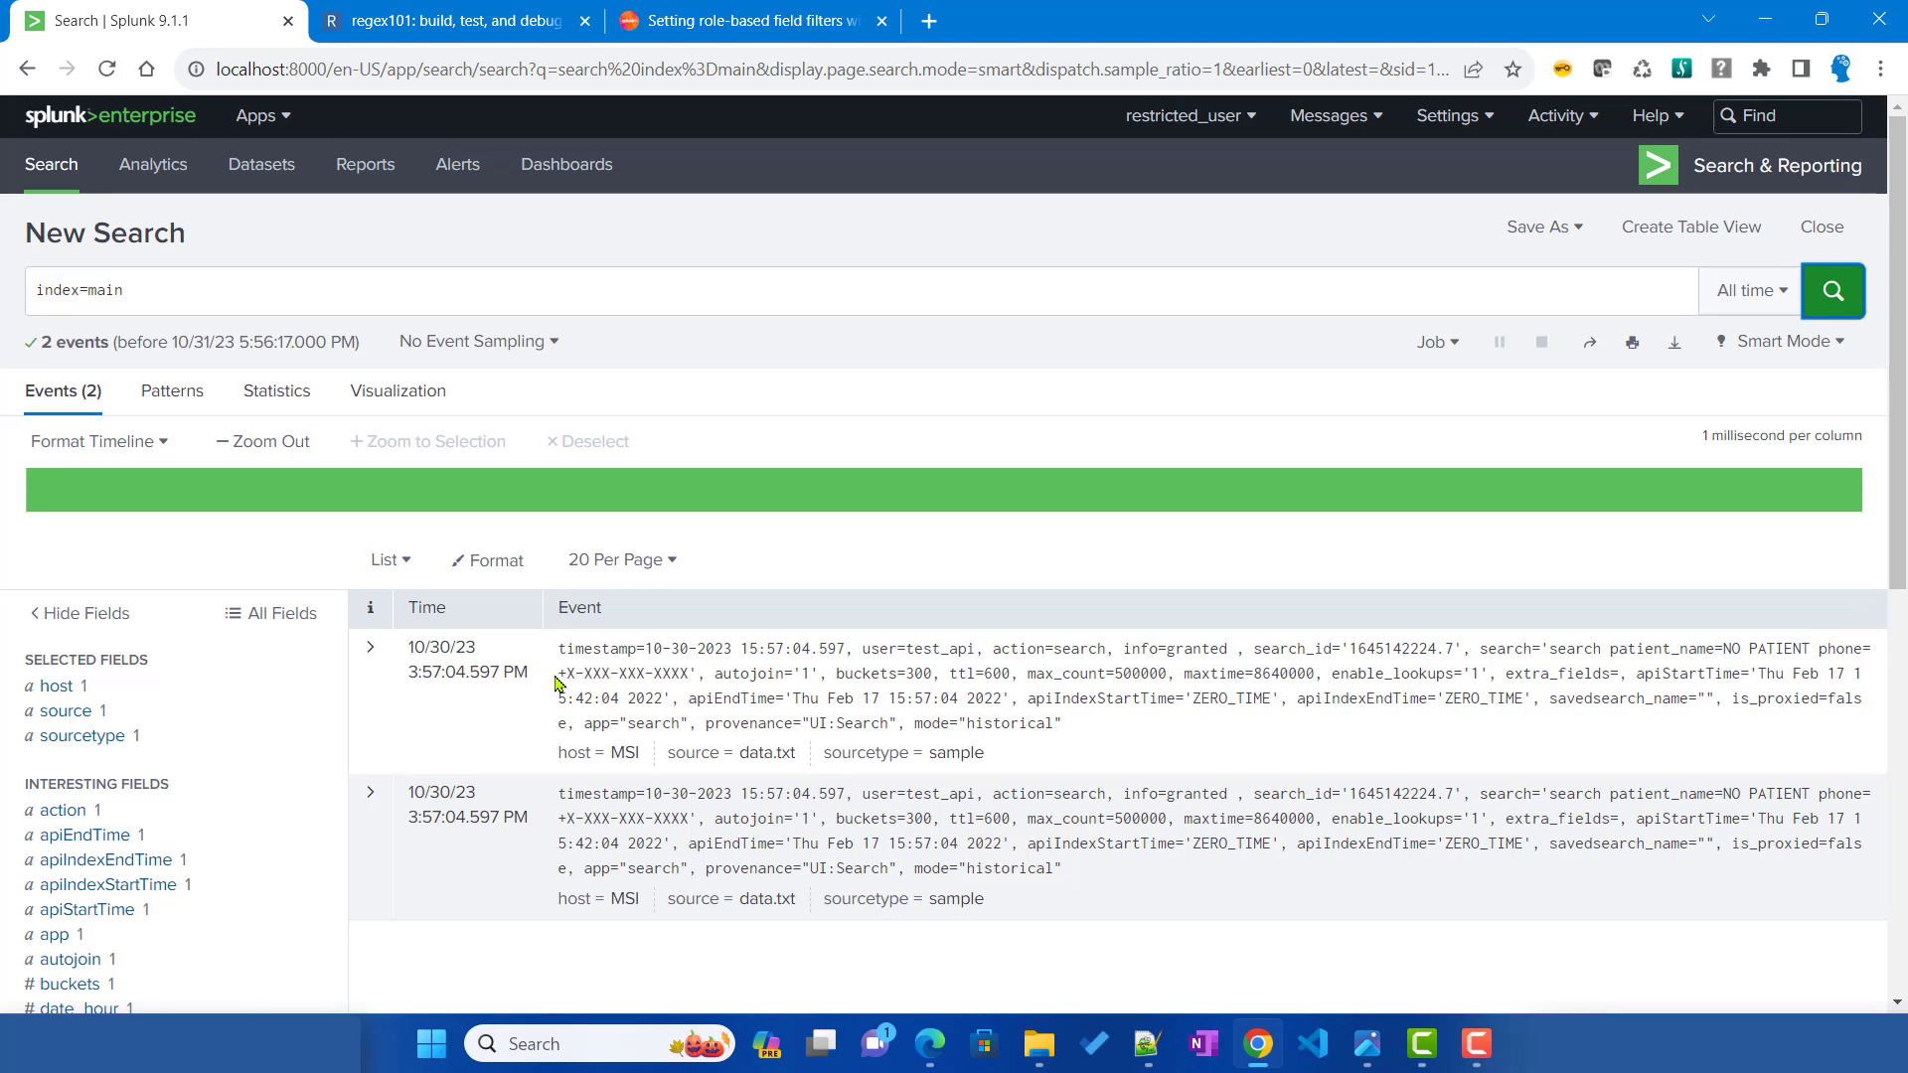
pyautogui.moveTo(557, 676); pyautogui.dragTo(689, 676)
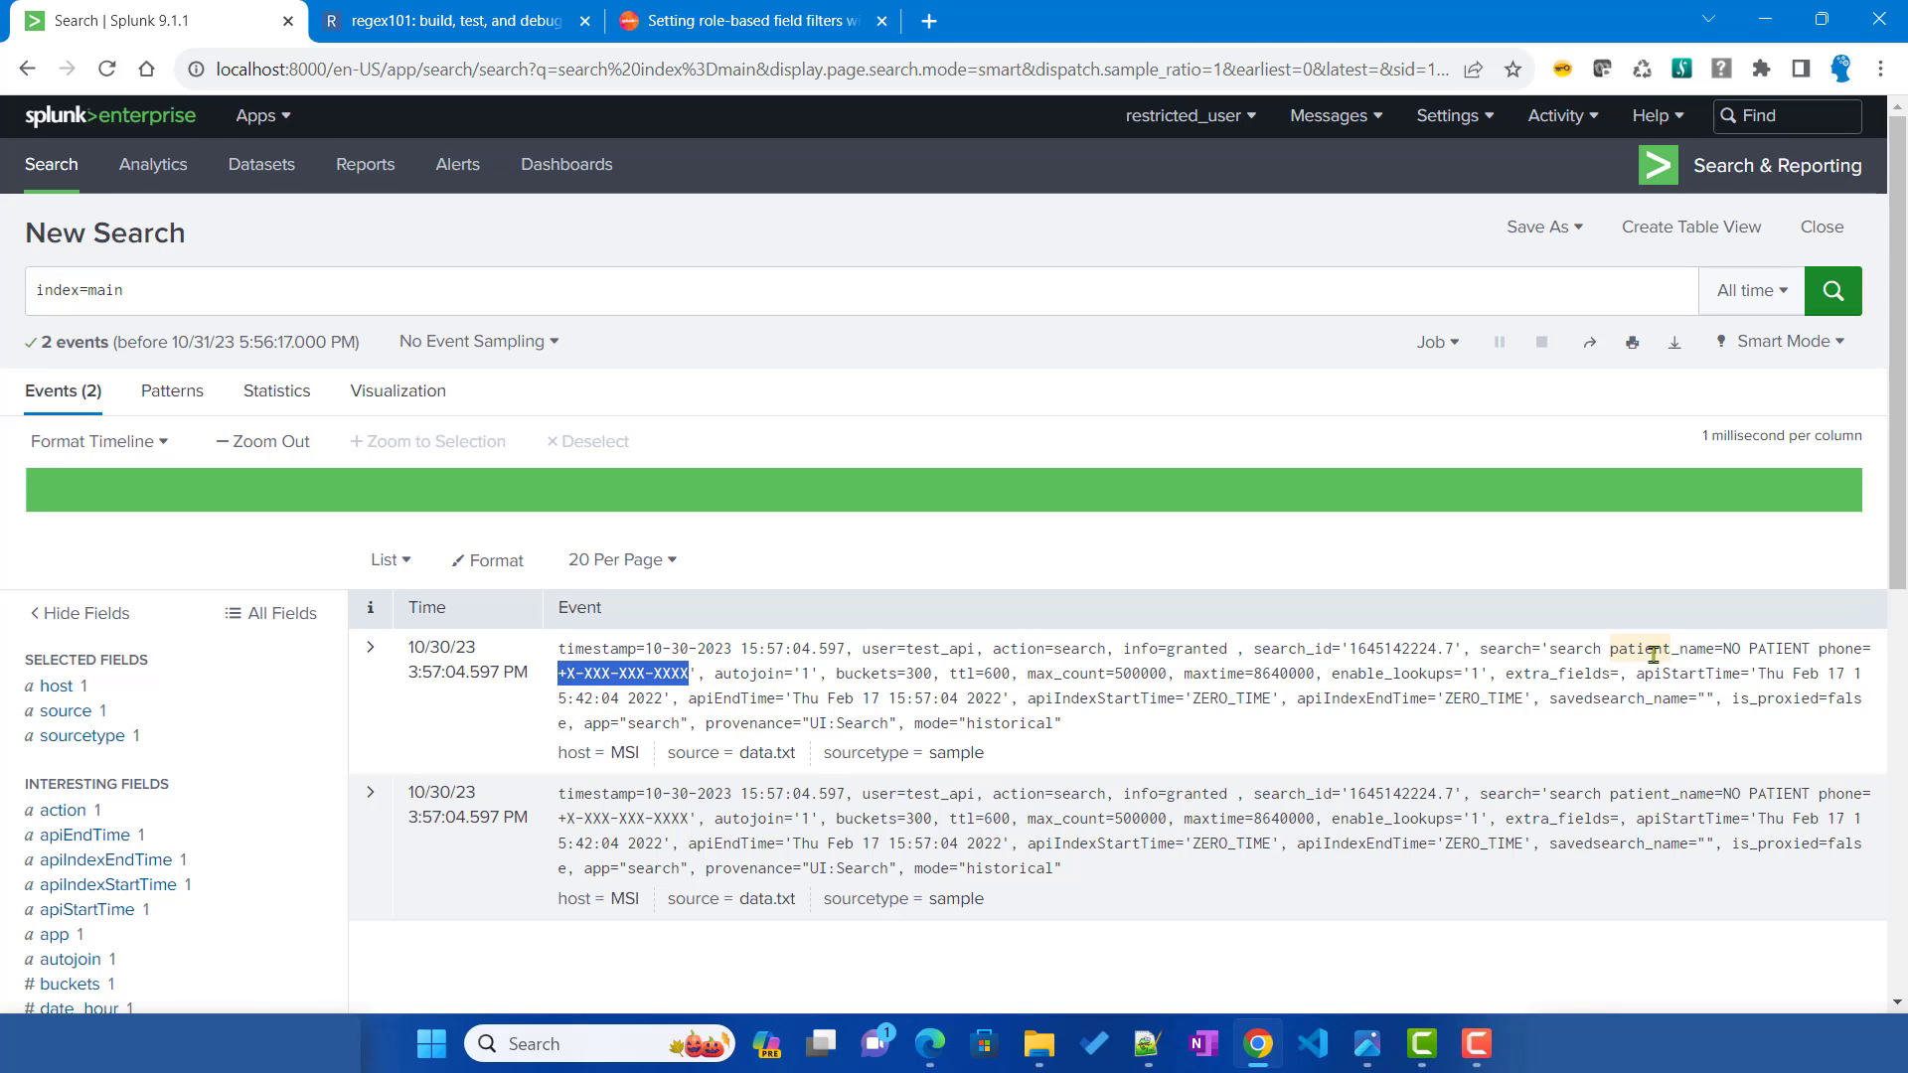
pyautogui.moveTo(1620, 651); pyautogui.dragTo(1811, 656)
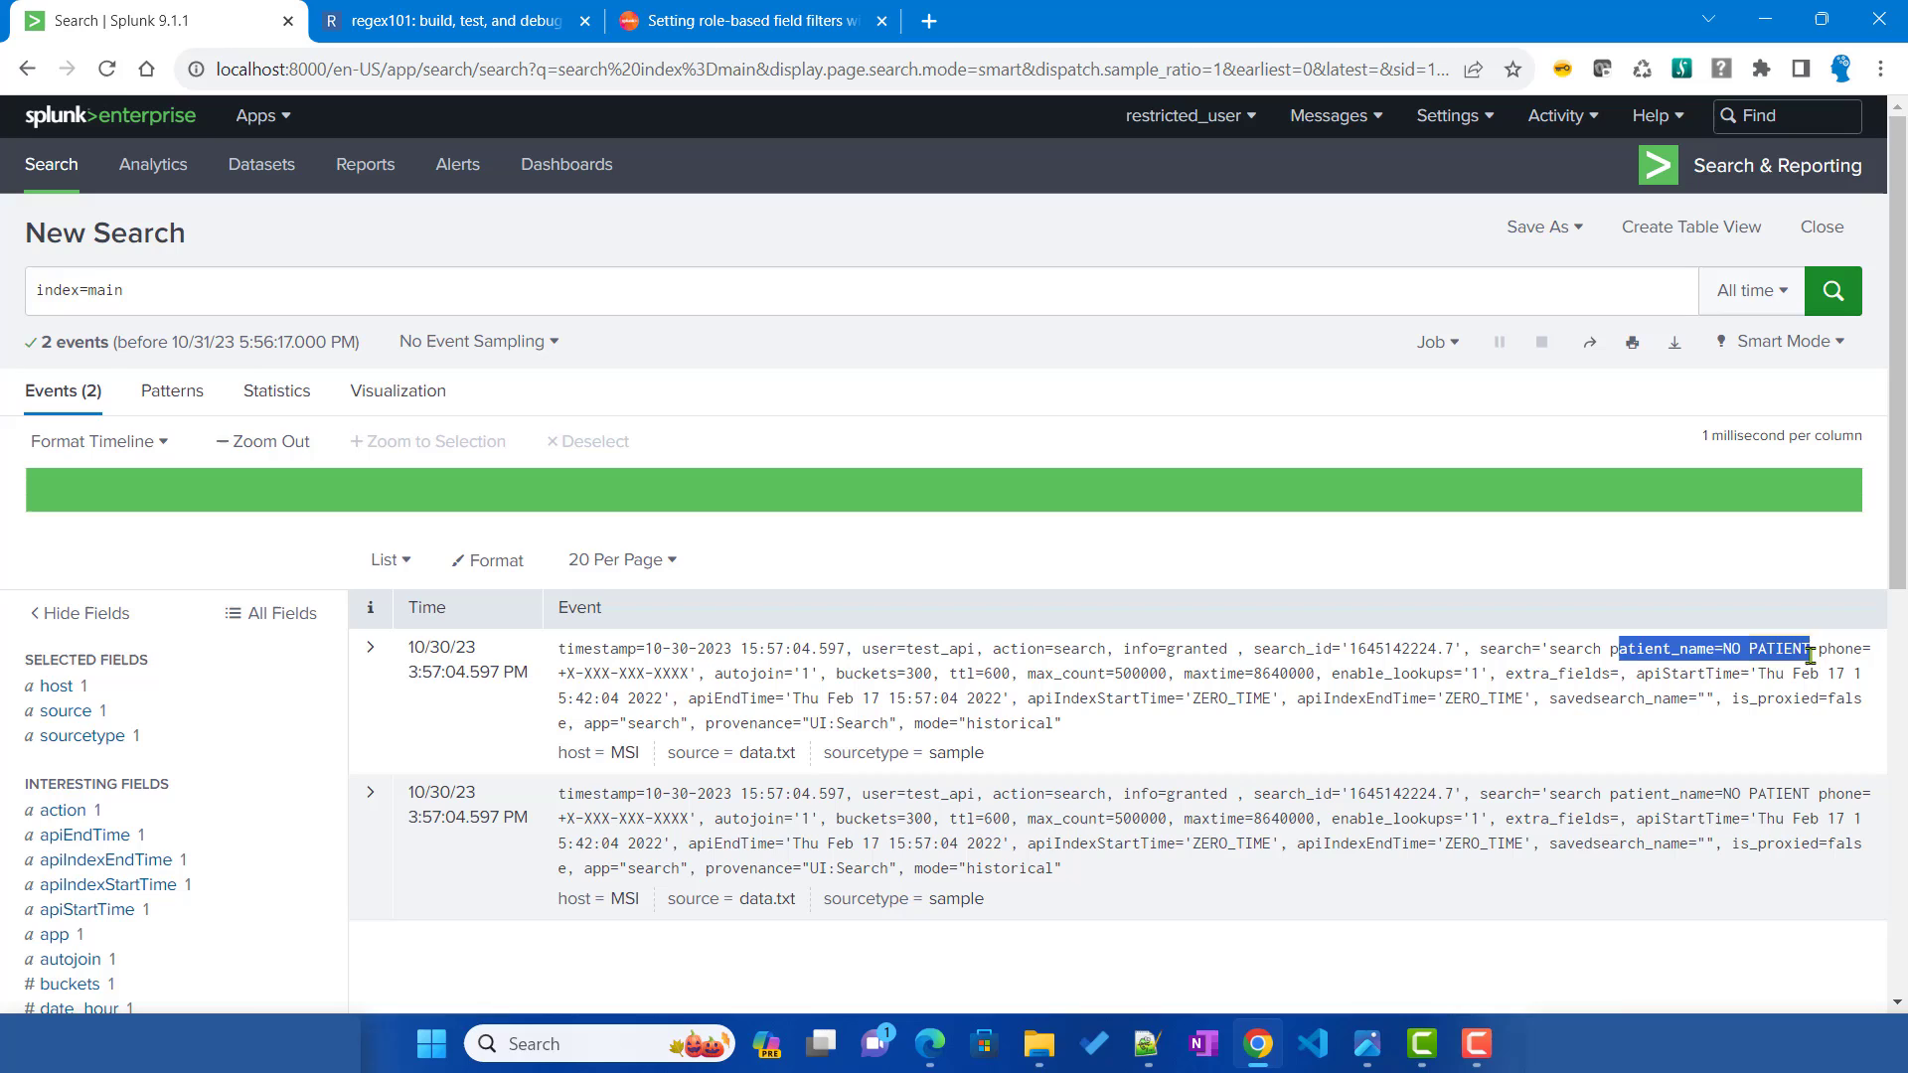
pyautogui.click(1651, 649)
pyautogui.moveTo(1619, 652); pyautogui.dragTo(1802, 651)
pyautogui.click(1368, 1041)
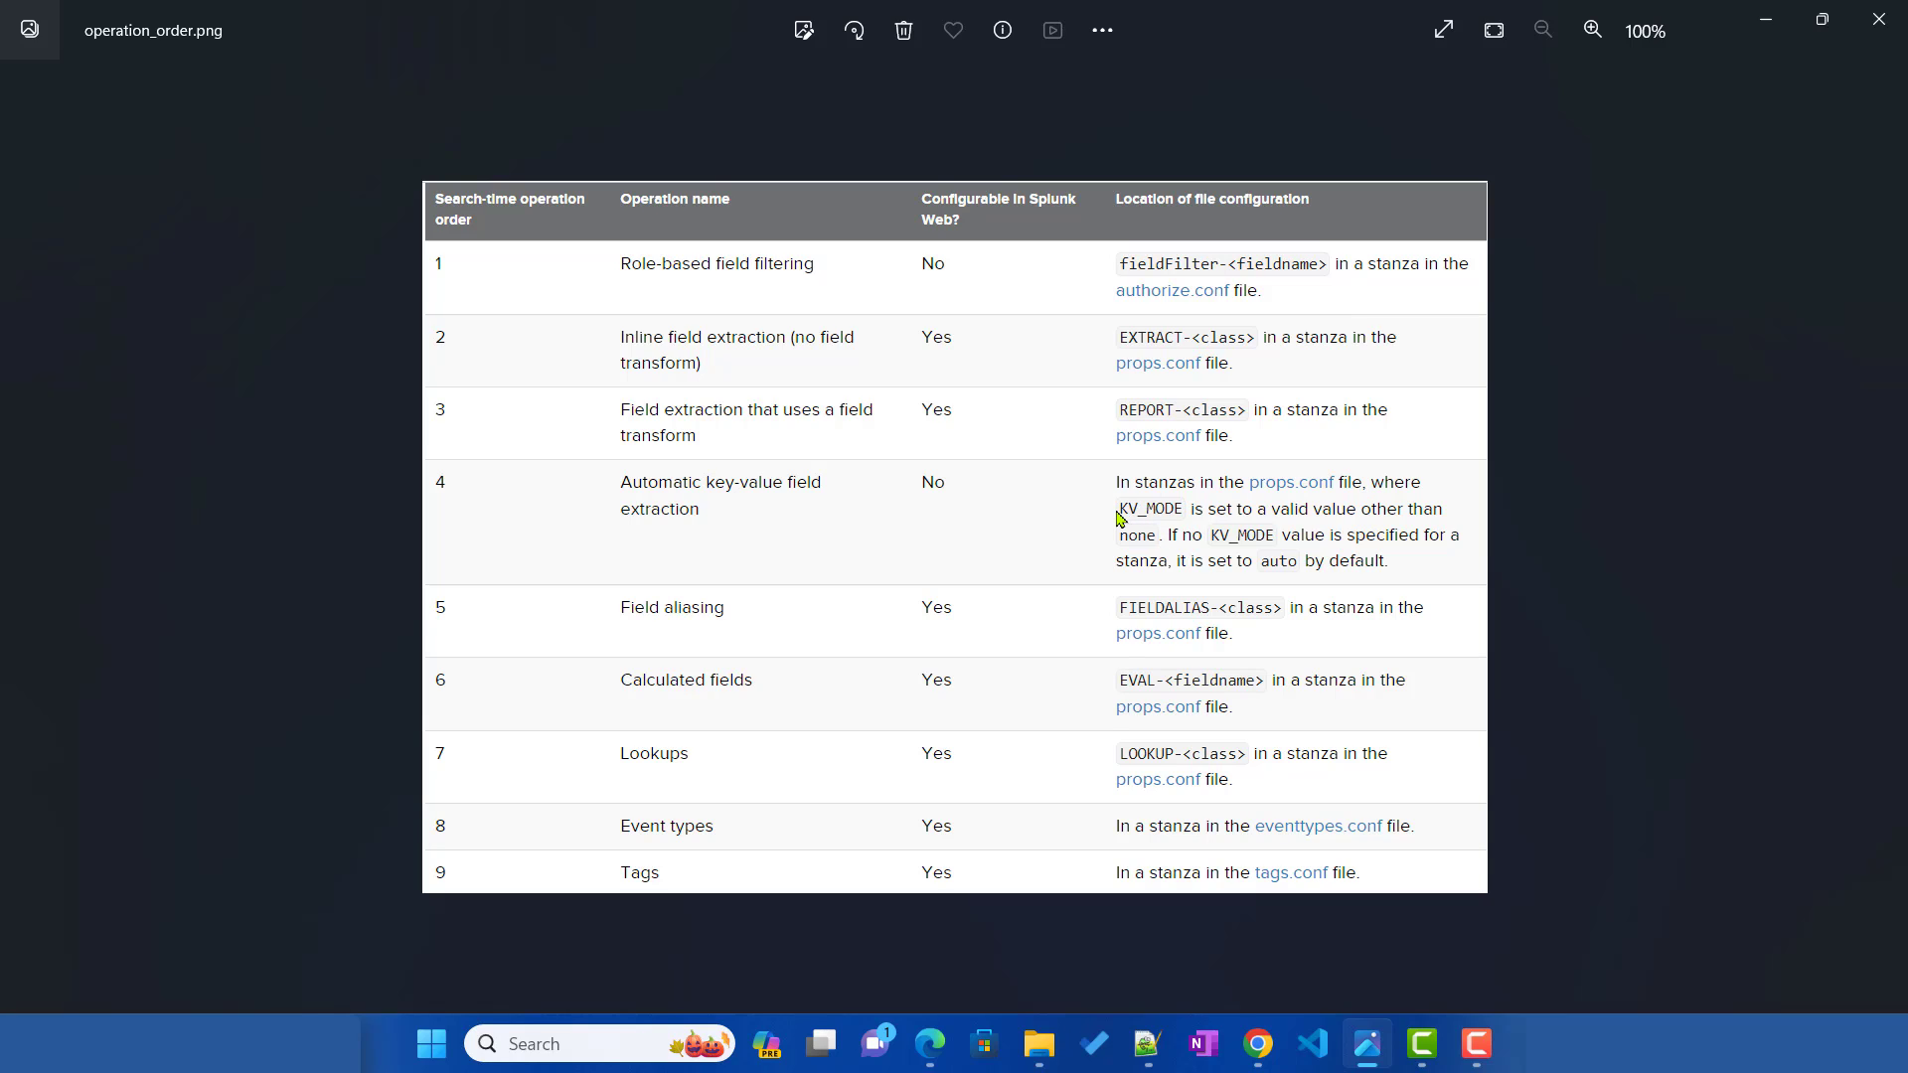
pyautogui.click(1258, 1046)
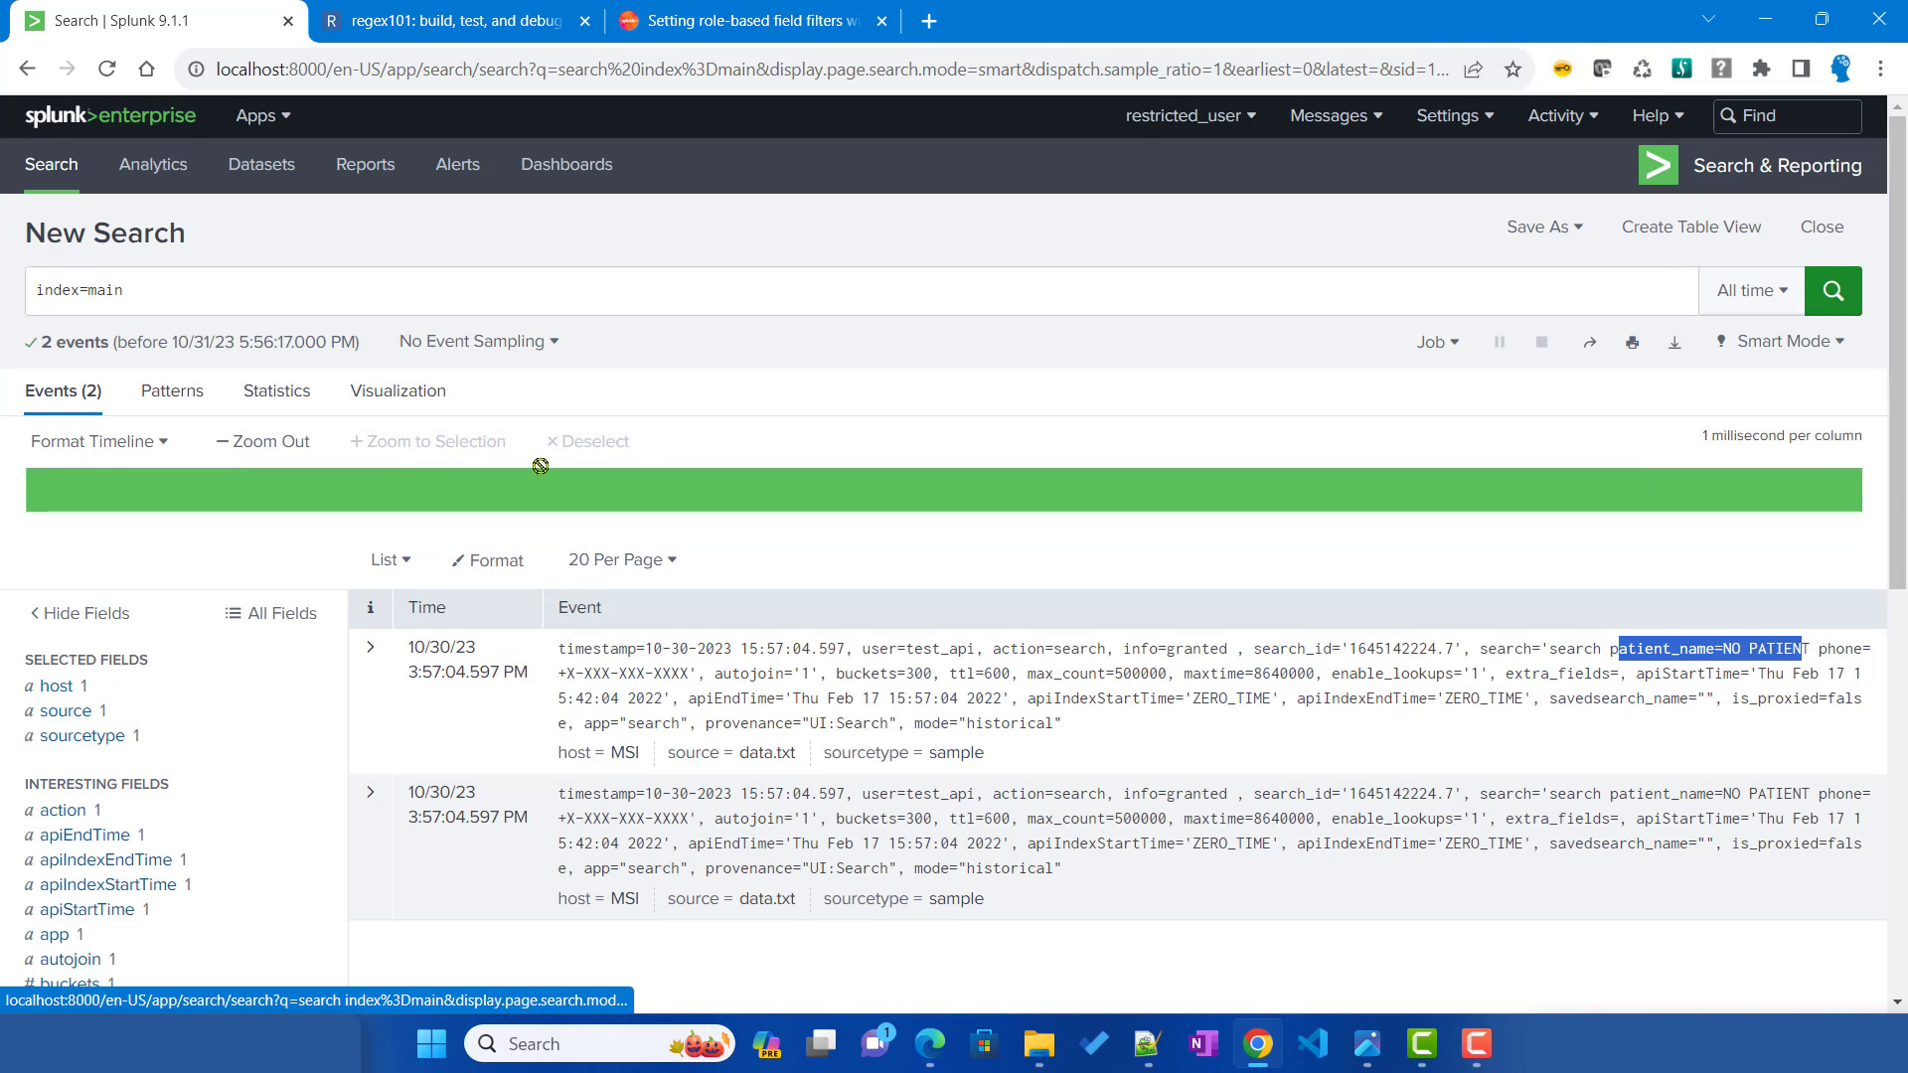
pyautogui.moveTo(1147, 1043)
pyautogui.click(1014, 854)
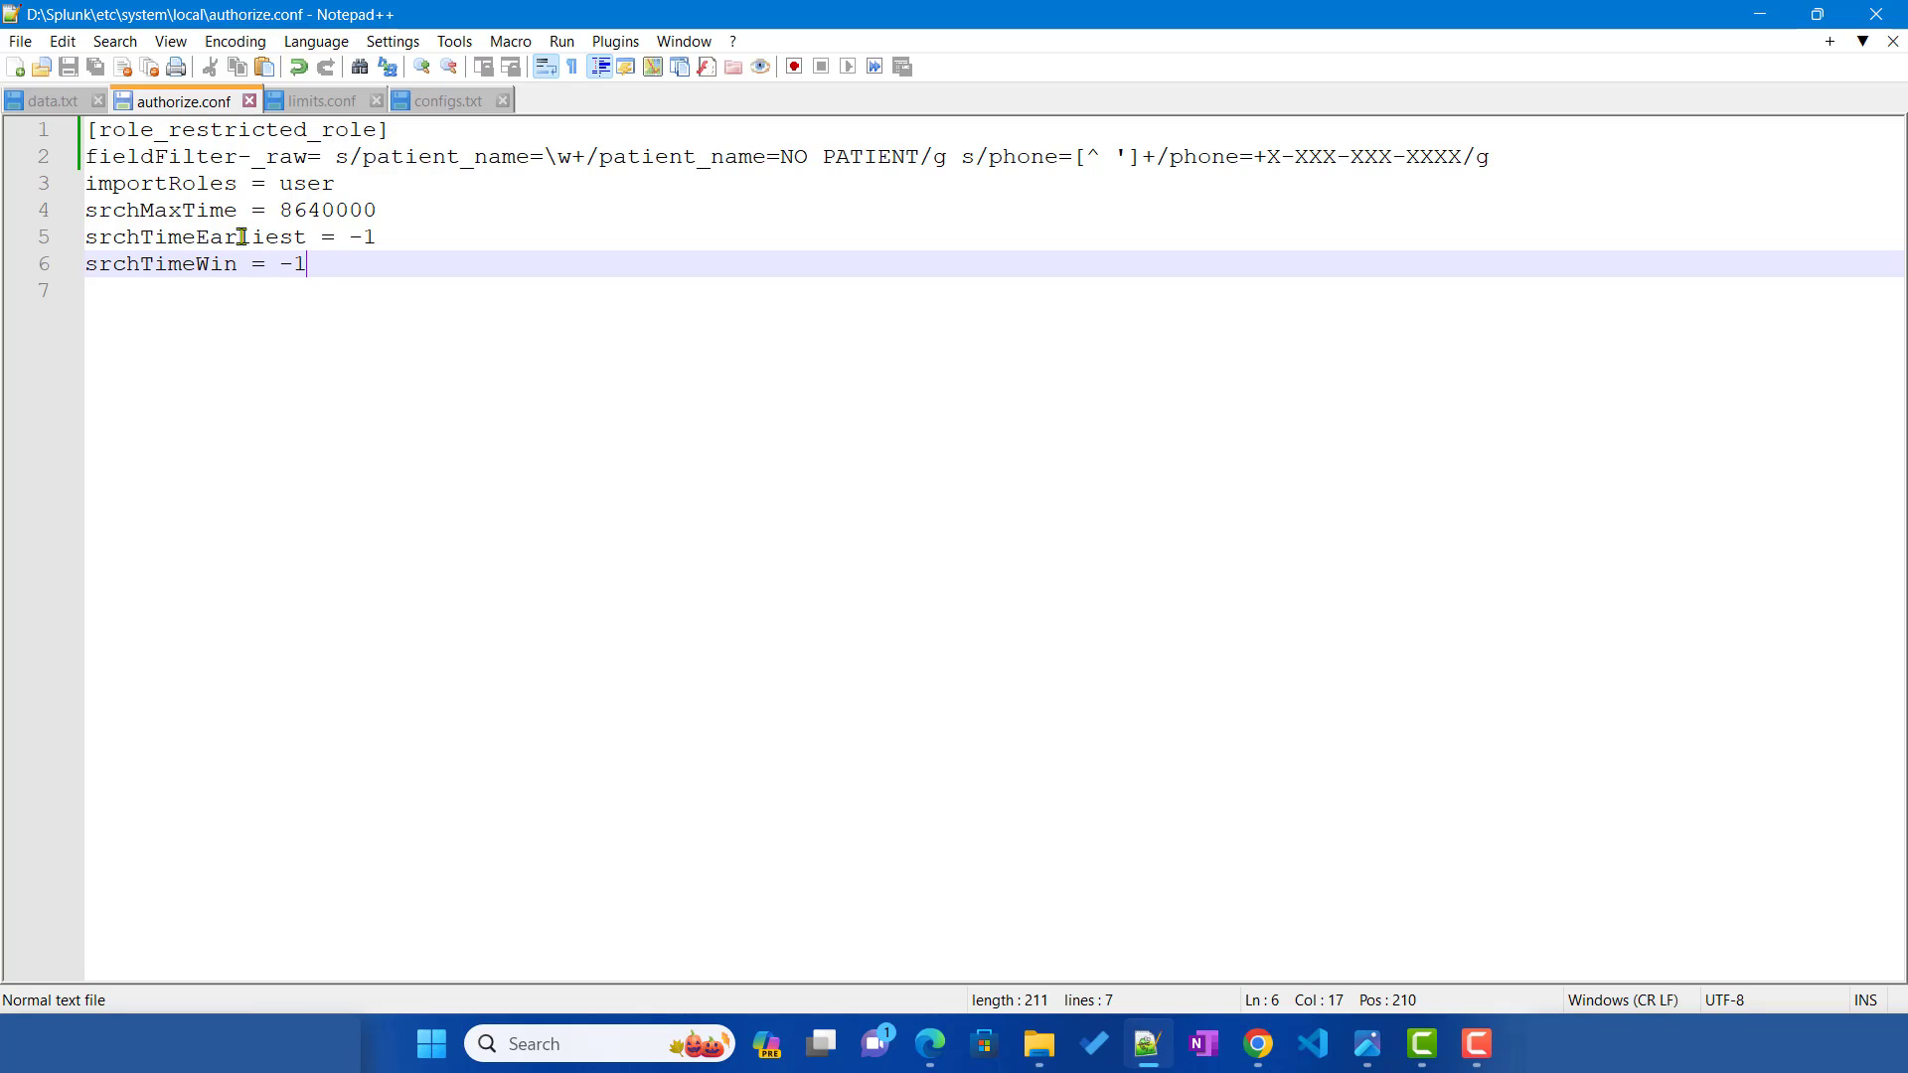
pyautogui.doubleClick(268, 159)
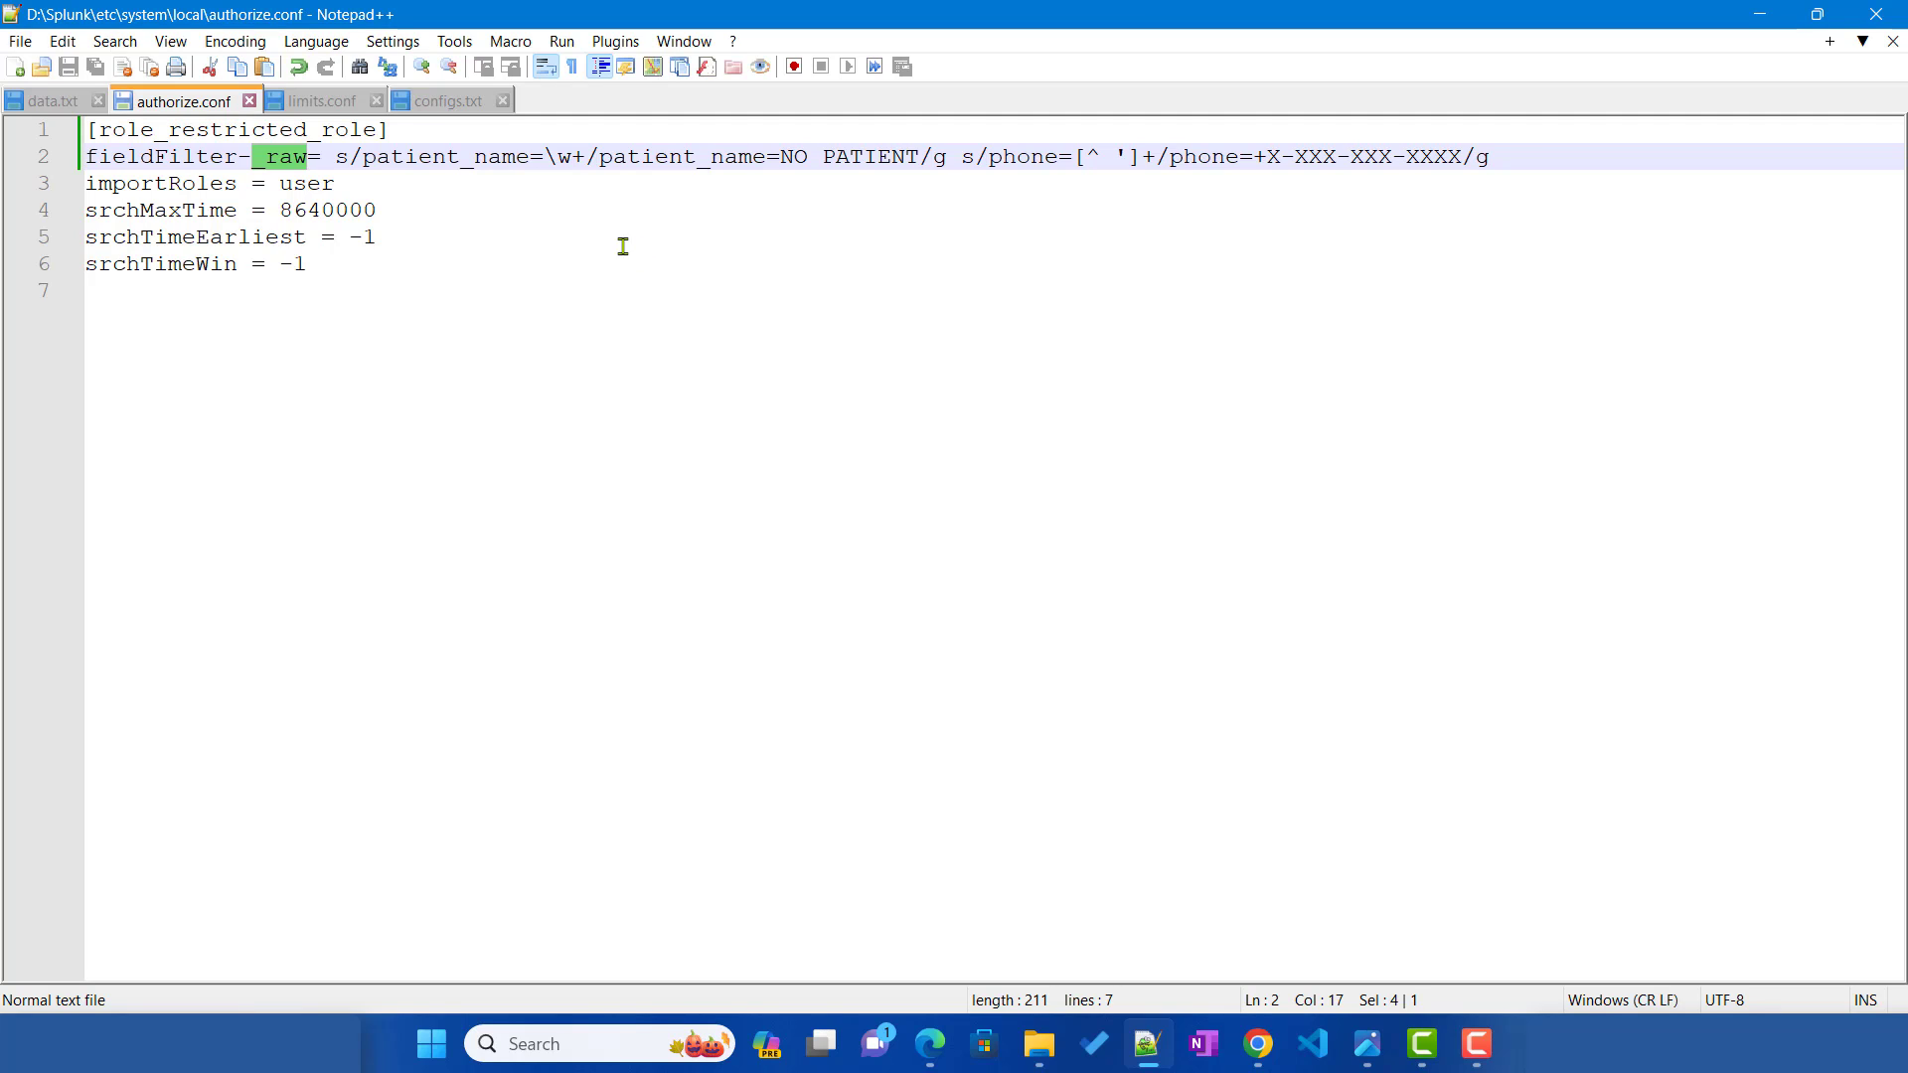
pyautogui.doubleClick(426, 159)
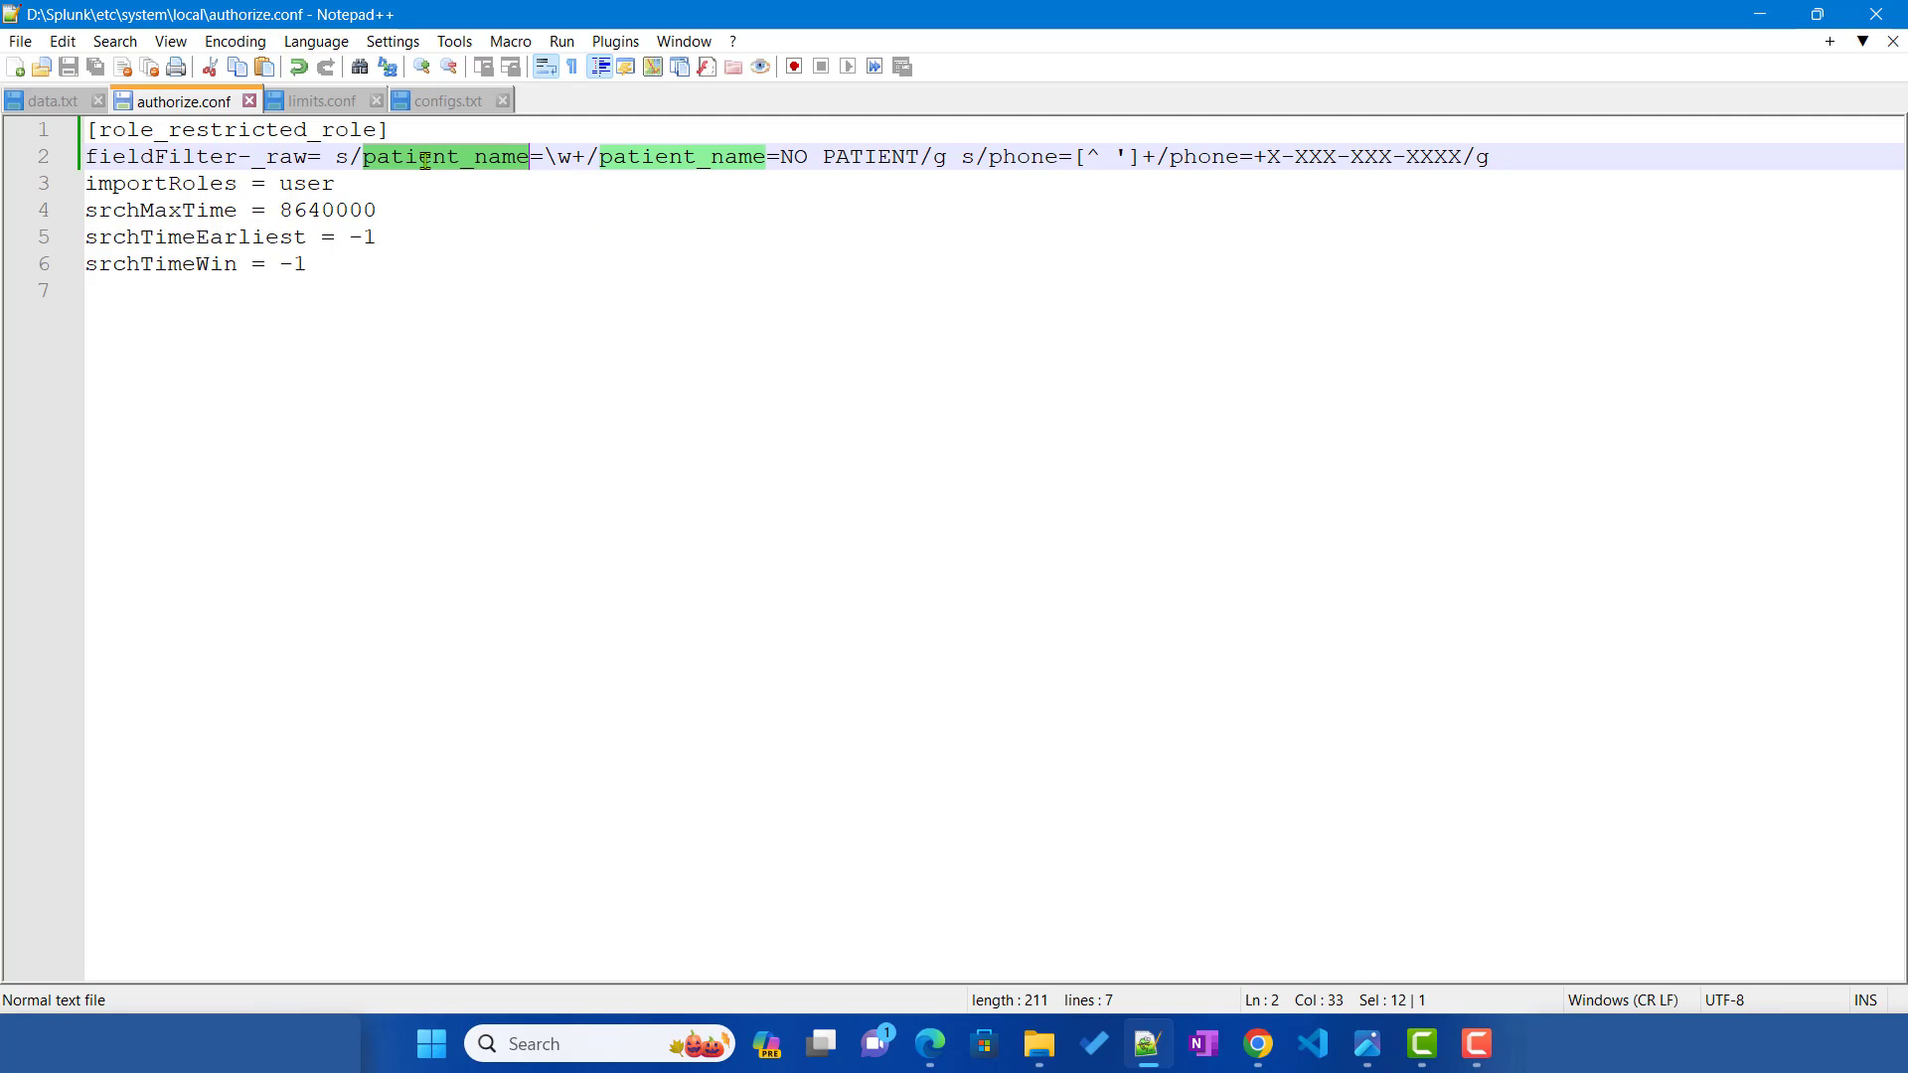
pyautogui.doubleClick(1016, 159)
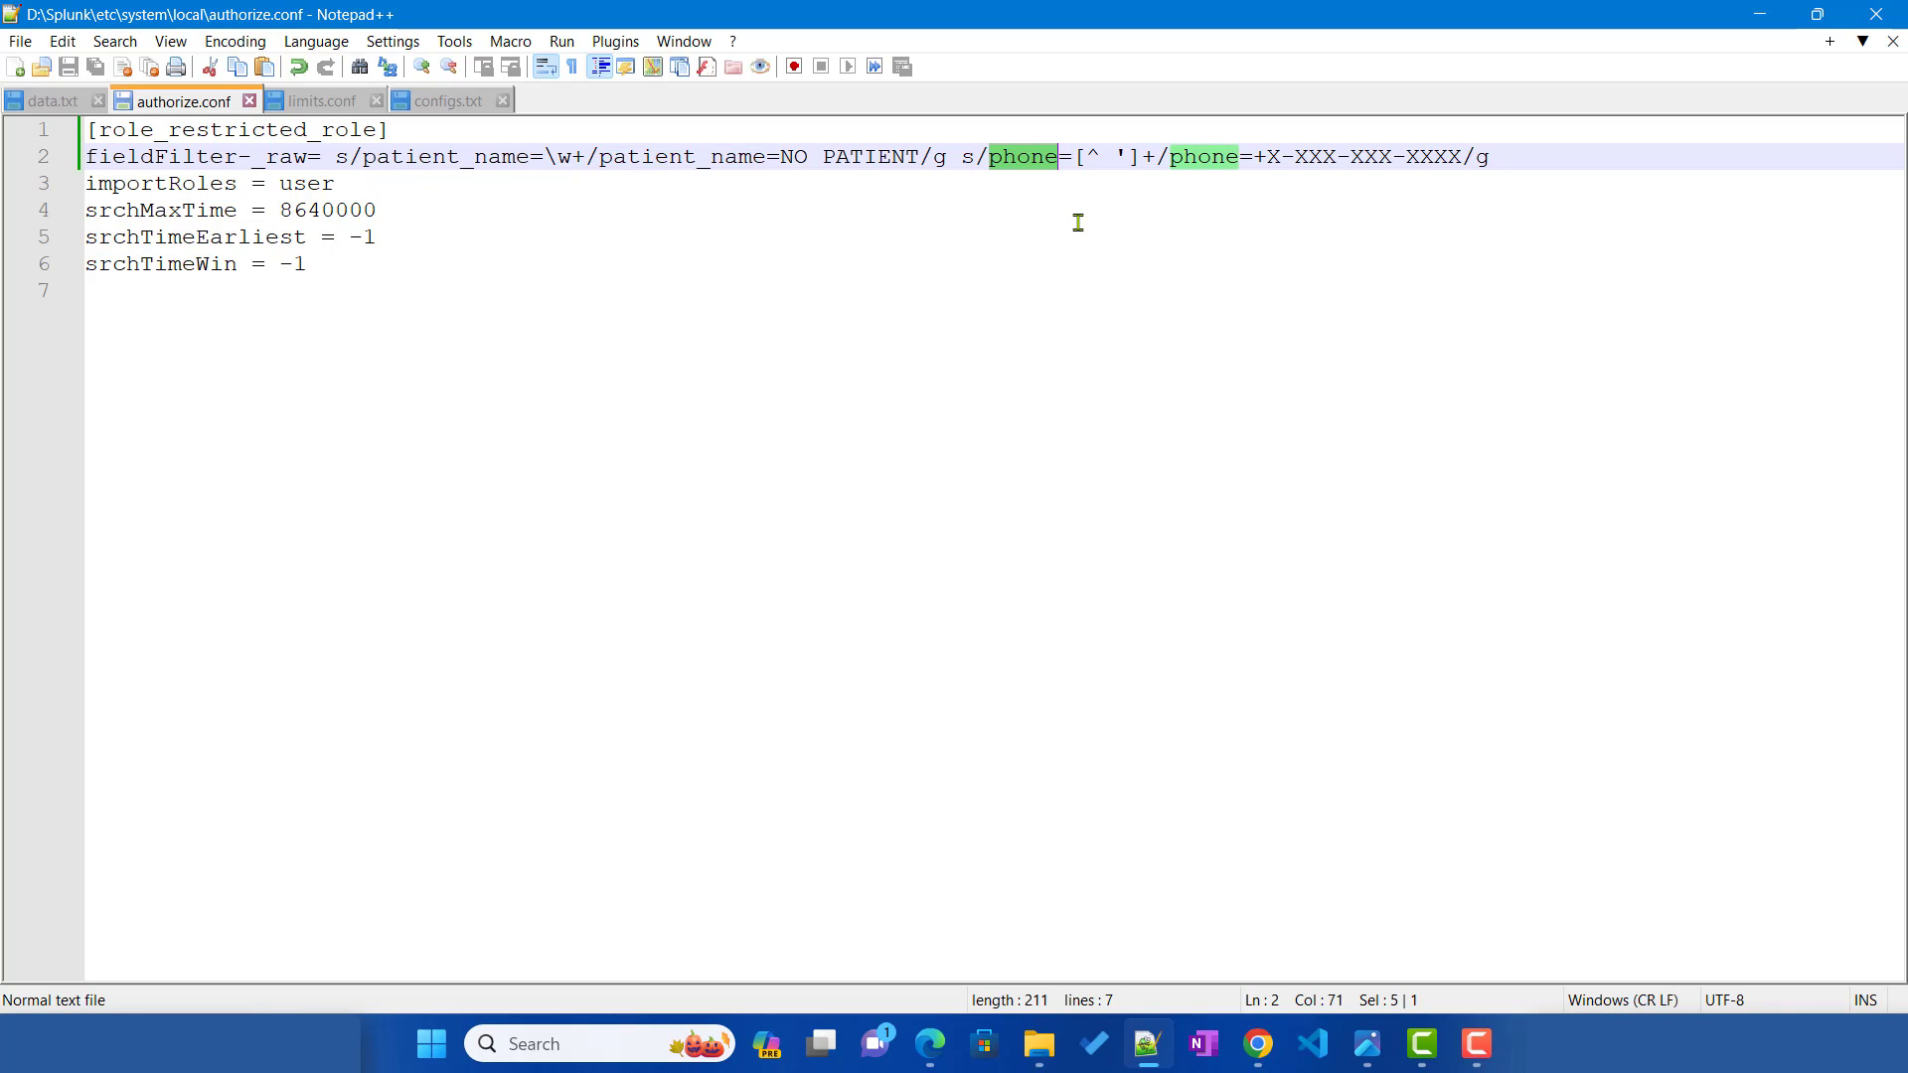
pyautogui.click(1258, 1043)
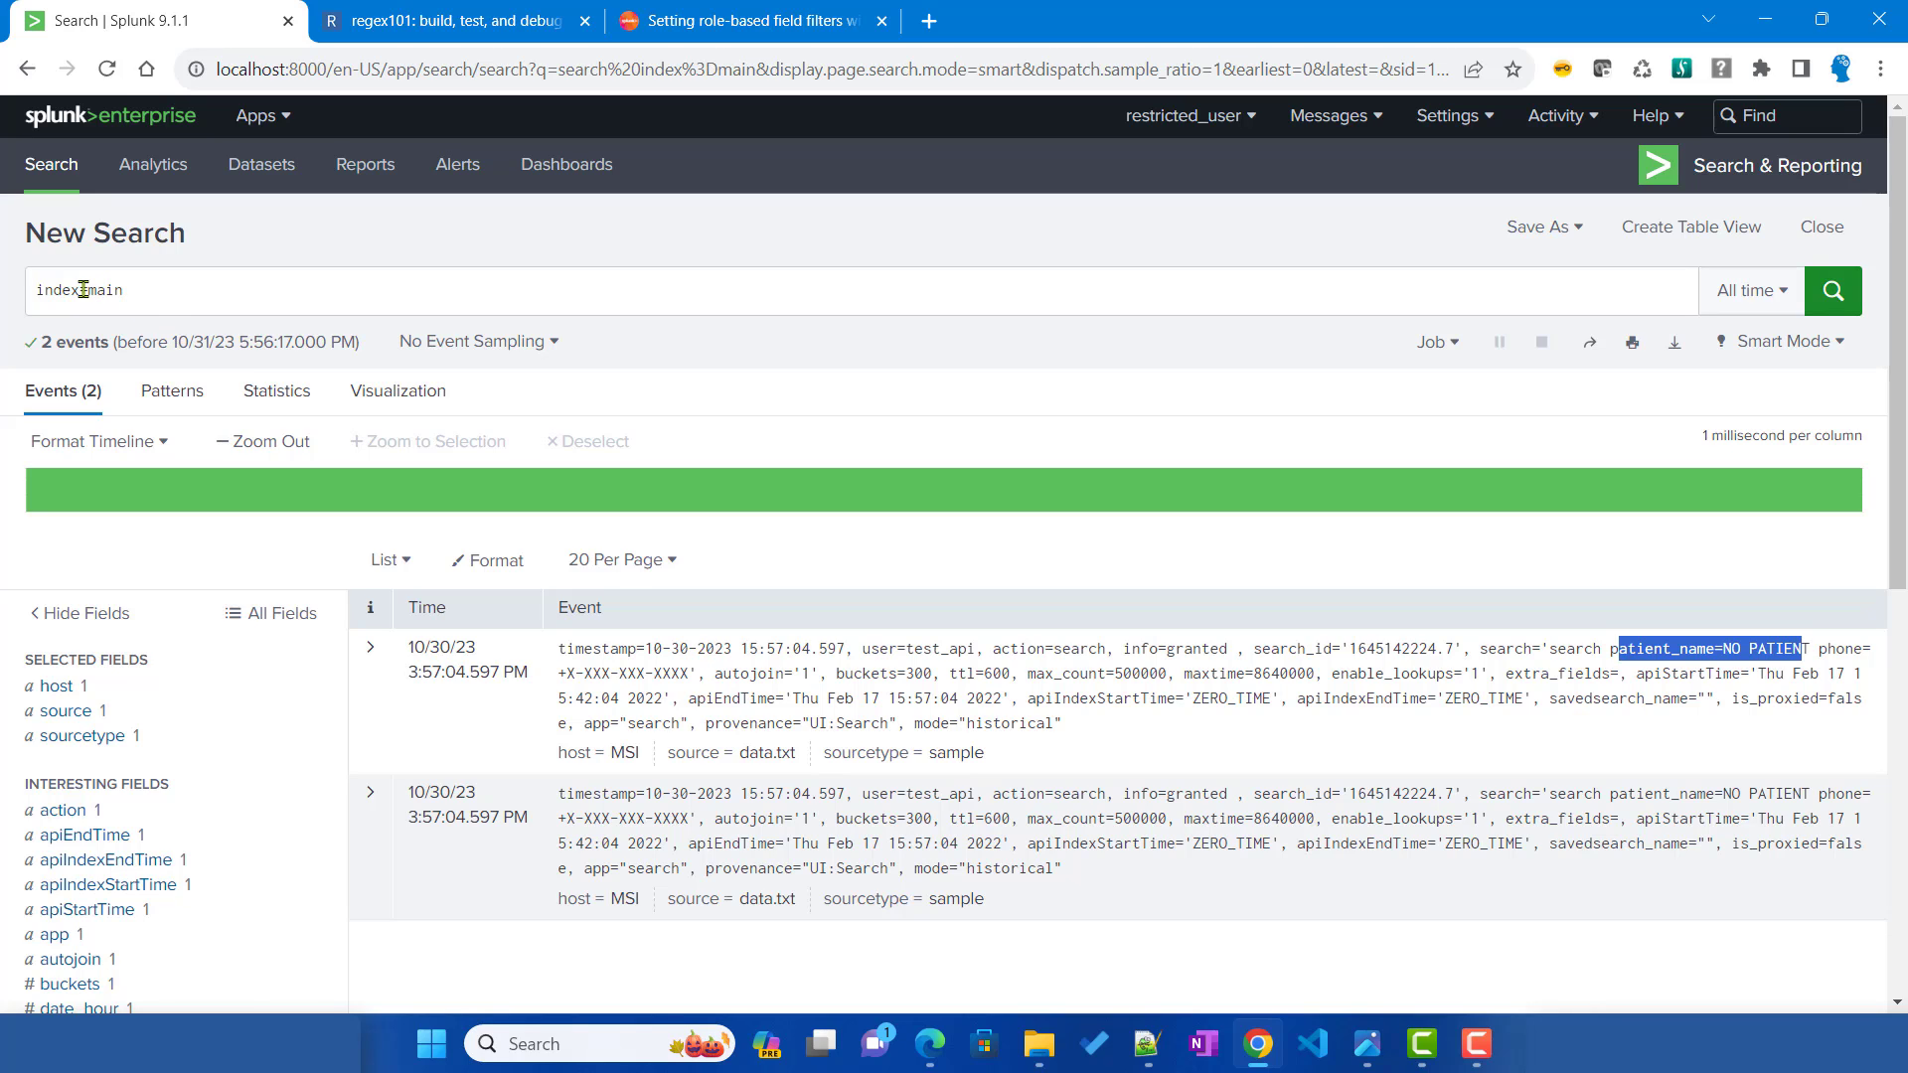
# Step: Change the search index from main to test and run it
pyautogui.moveTo(89, 290); pyautogui.dragTo(156, 289)
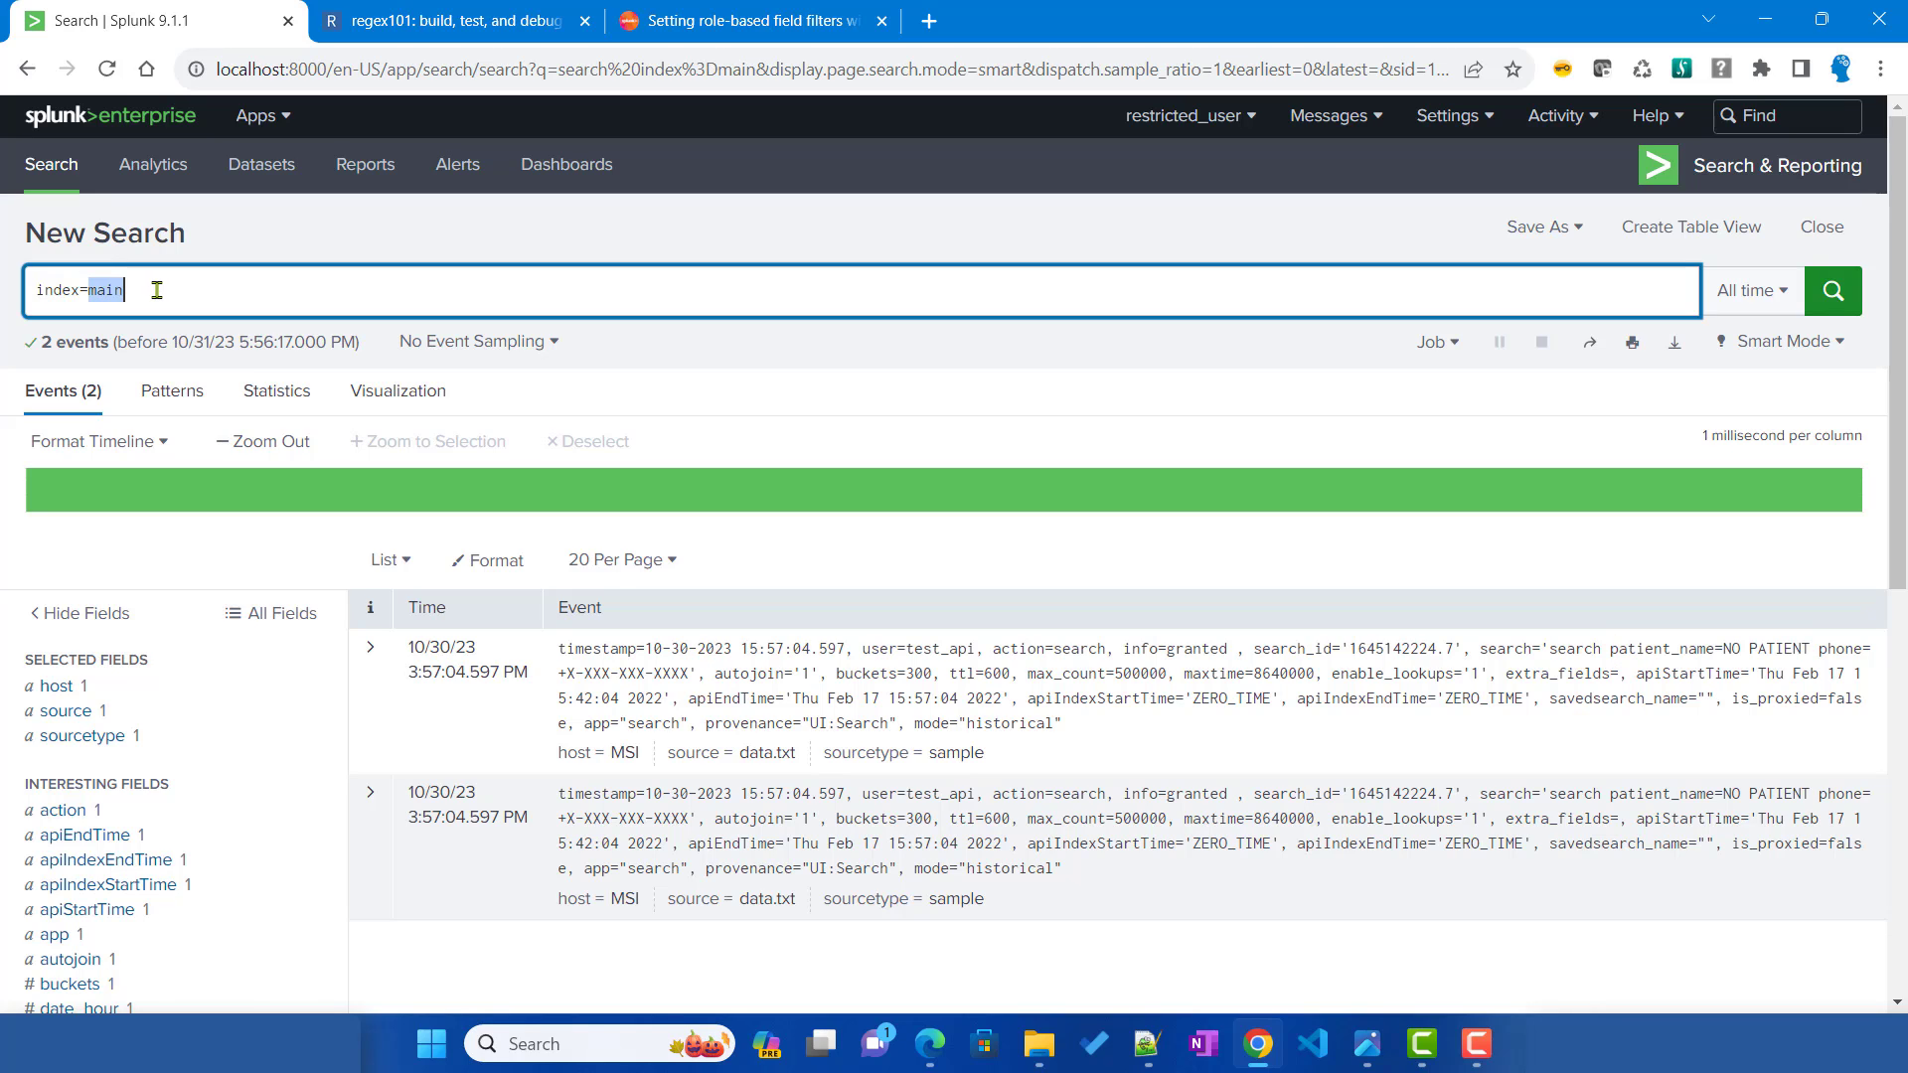
pyautogui.write('tesy')
pyautogui.press('BackSpace')
pyautogui.write('t')
pyautogui.click(1841, 314)
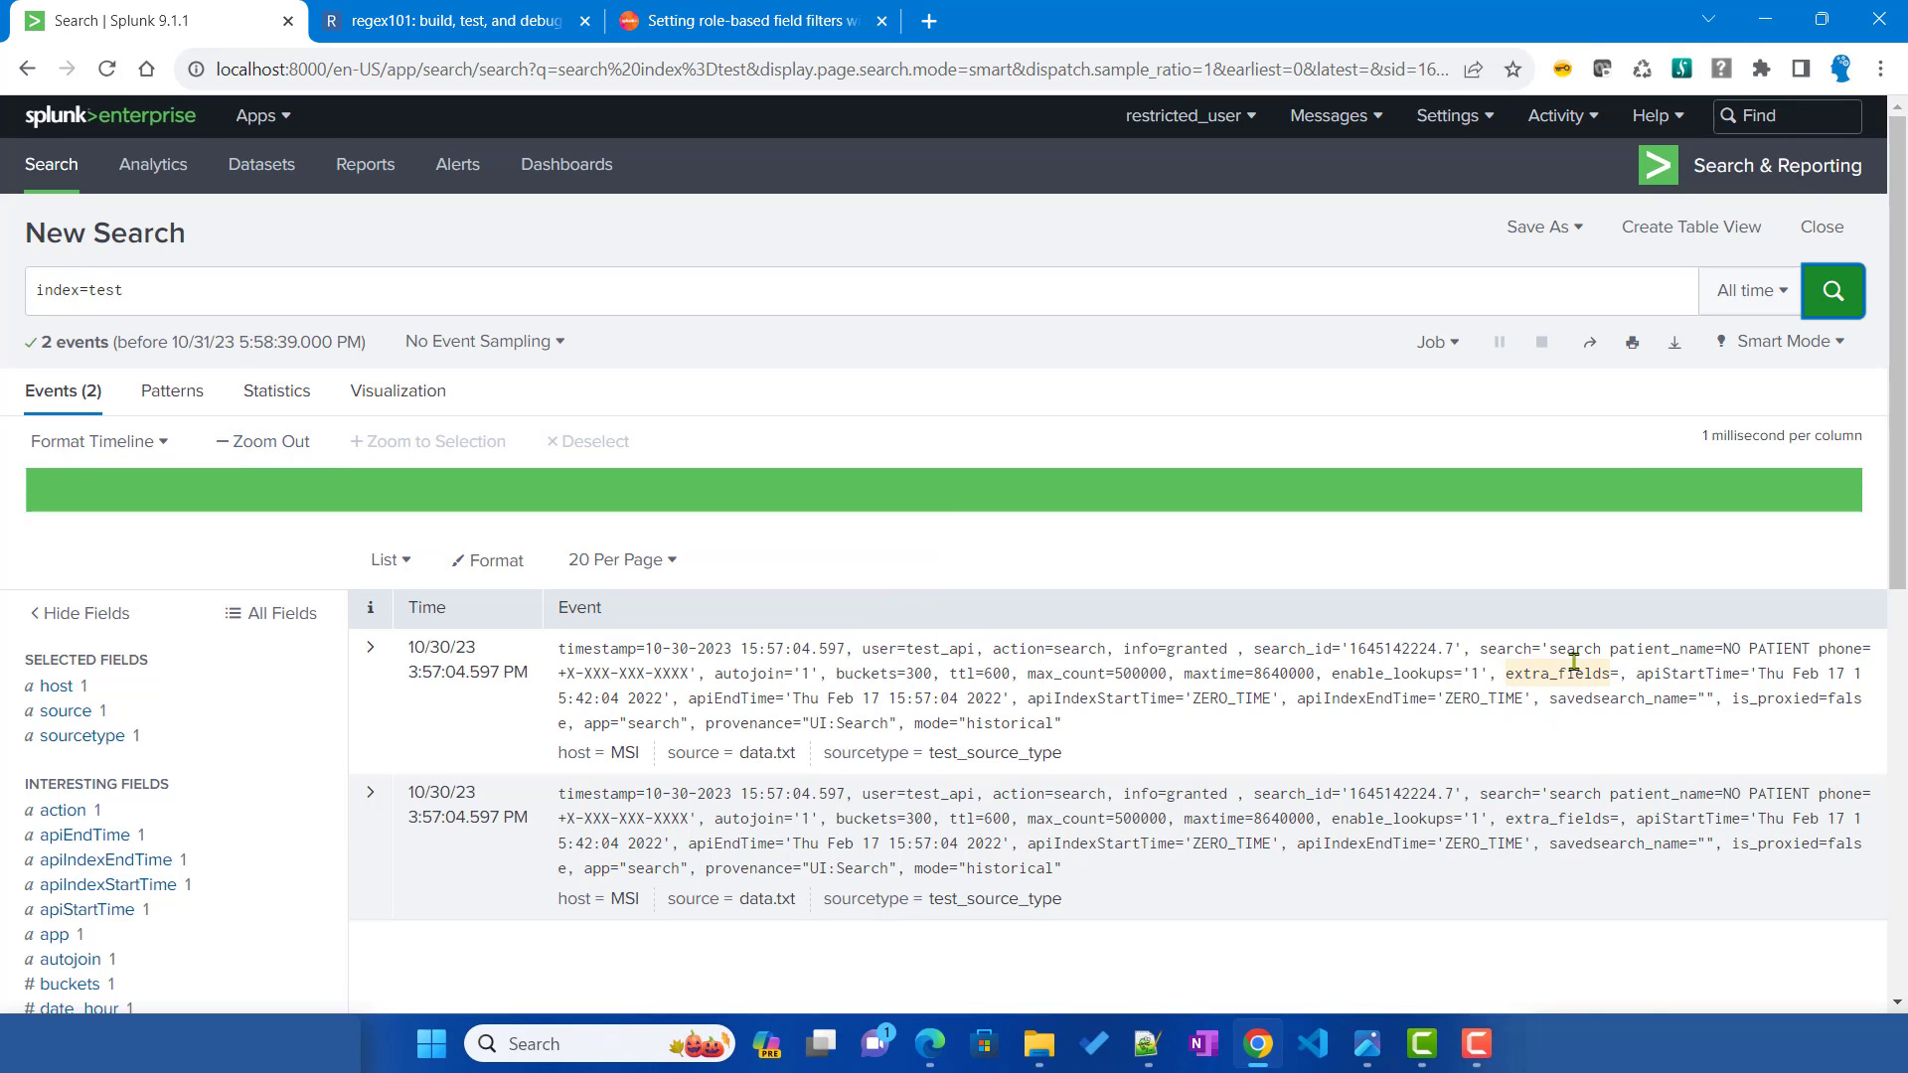
# Step: Verify the masked patient_name and phone in the first event, then return to authorize.conf
pyautogui.moveTo(1604, 648); pyautogui.dragTo(1825, 664)
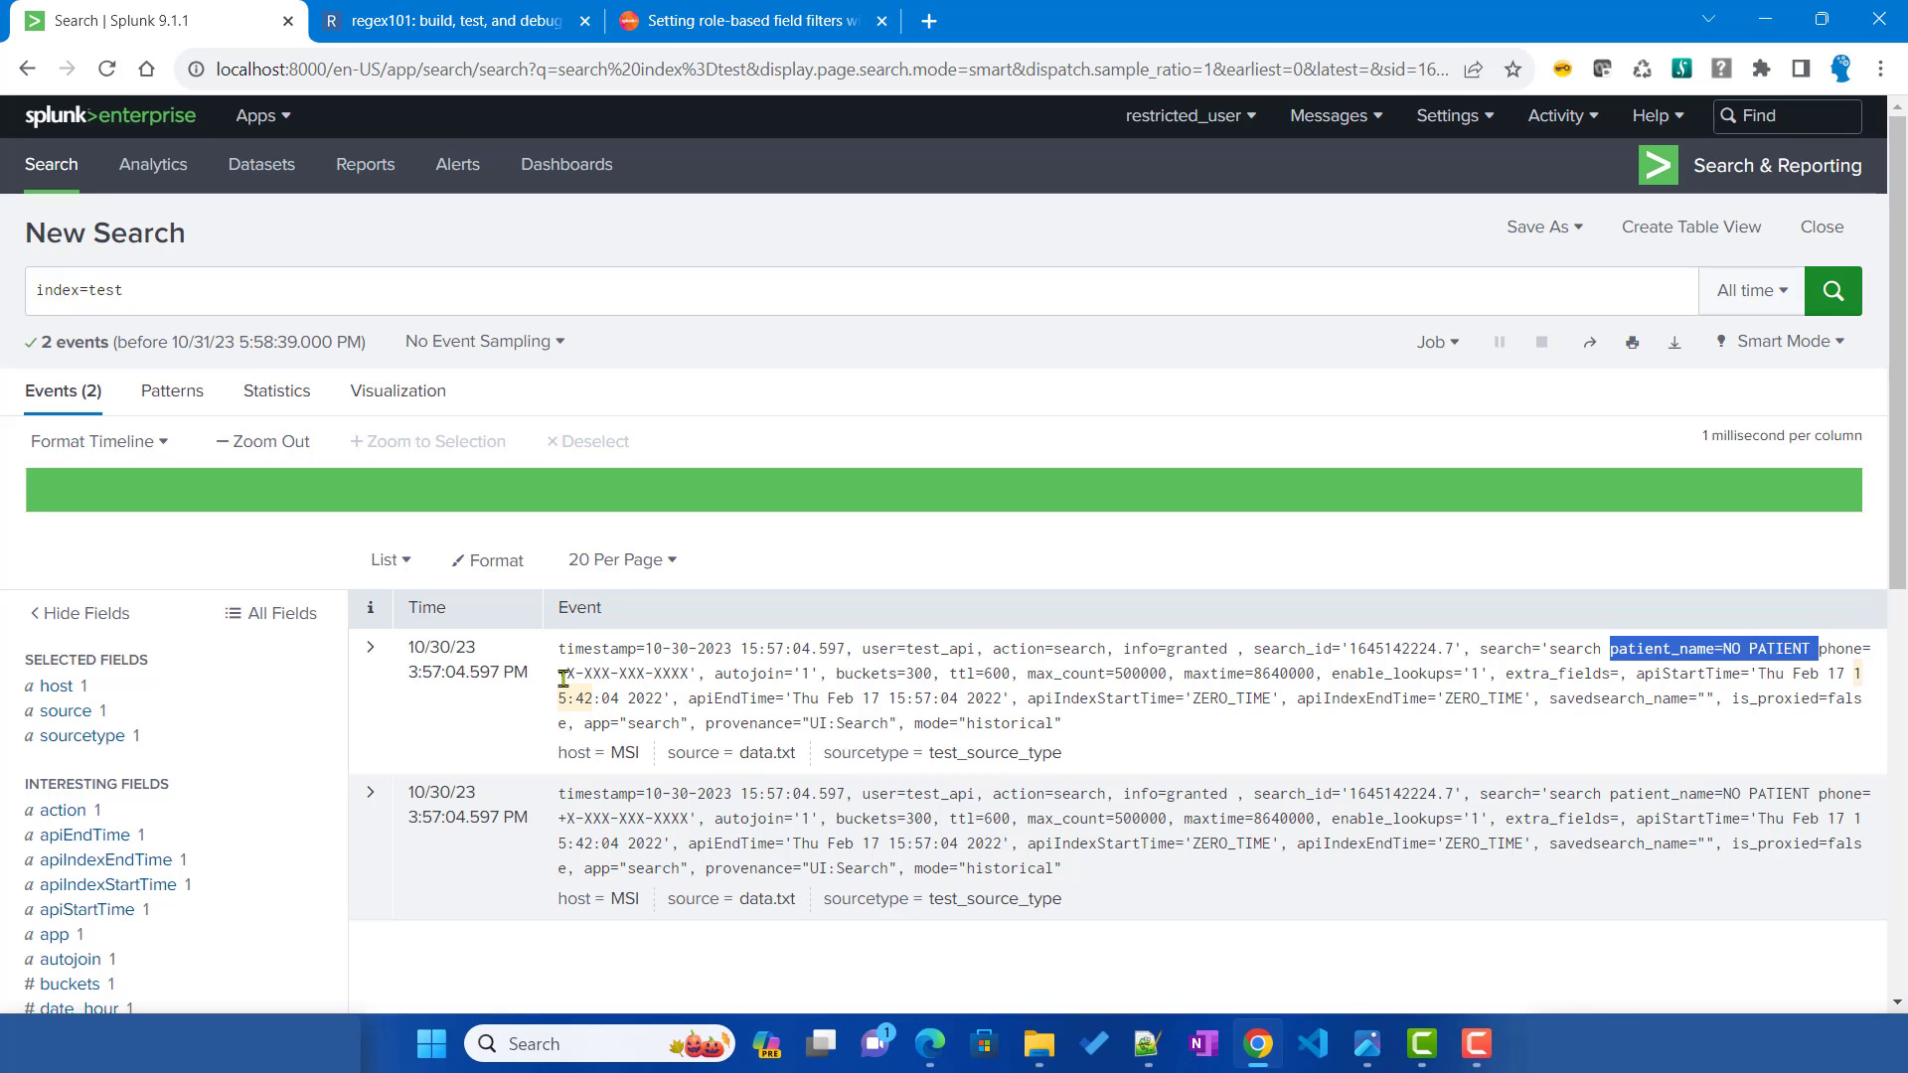
pyautogui.moveTo(557, 673); pyautogui.dragTo(704, 668)
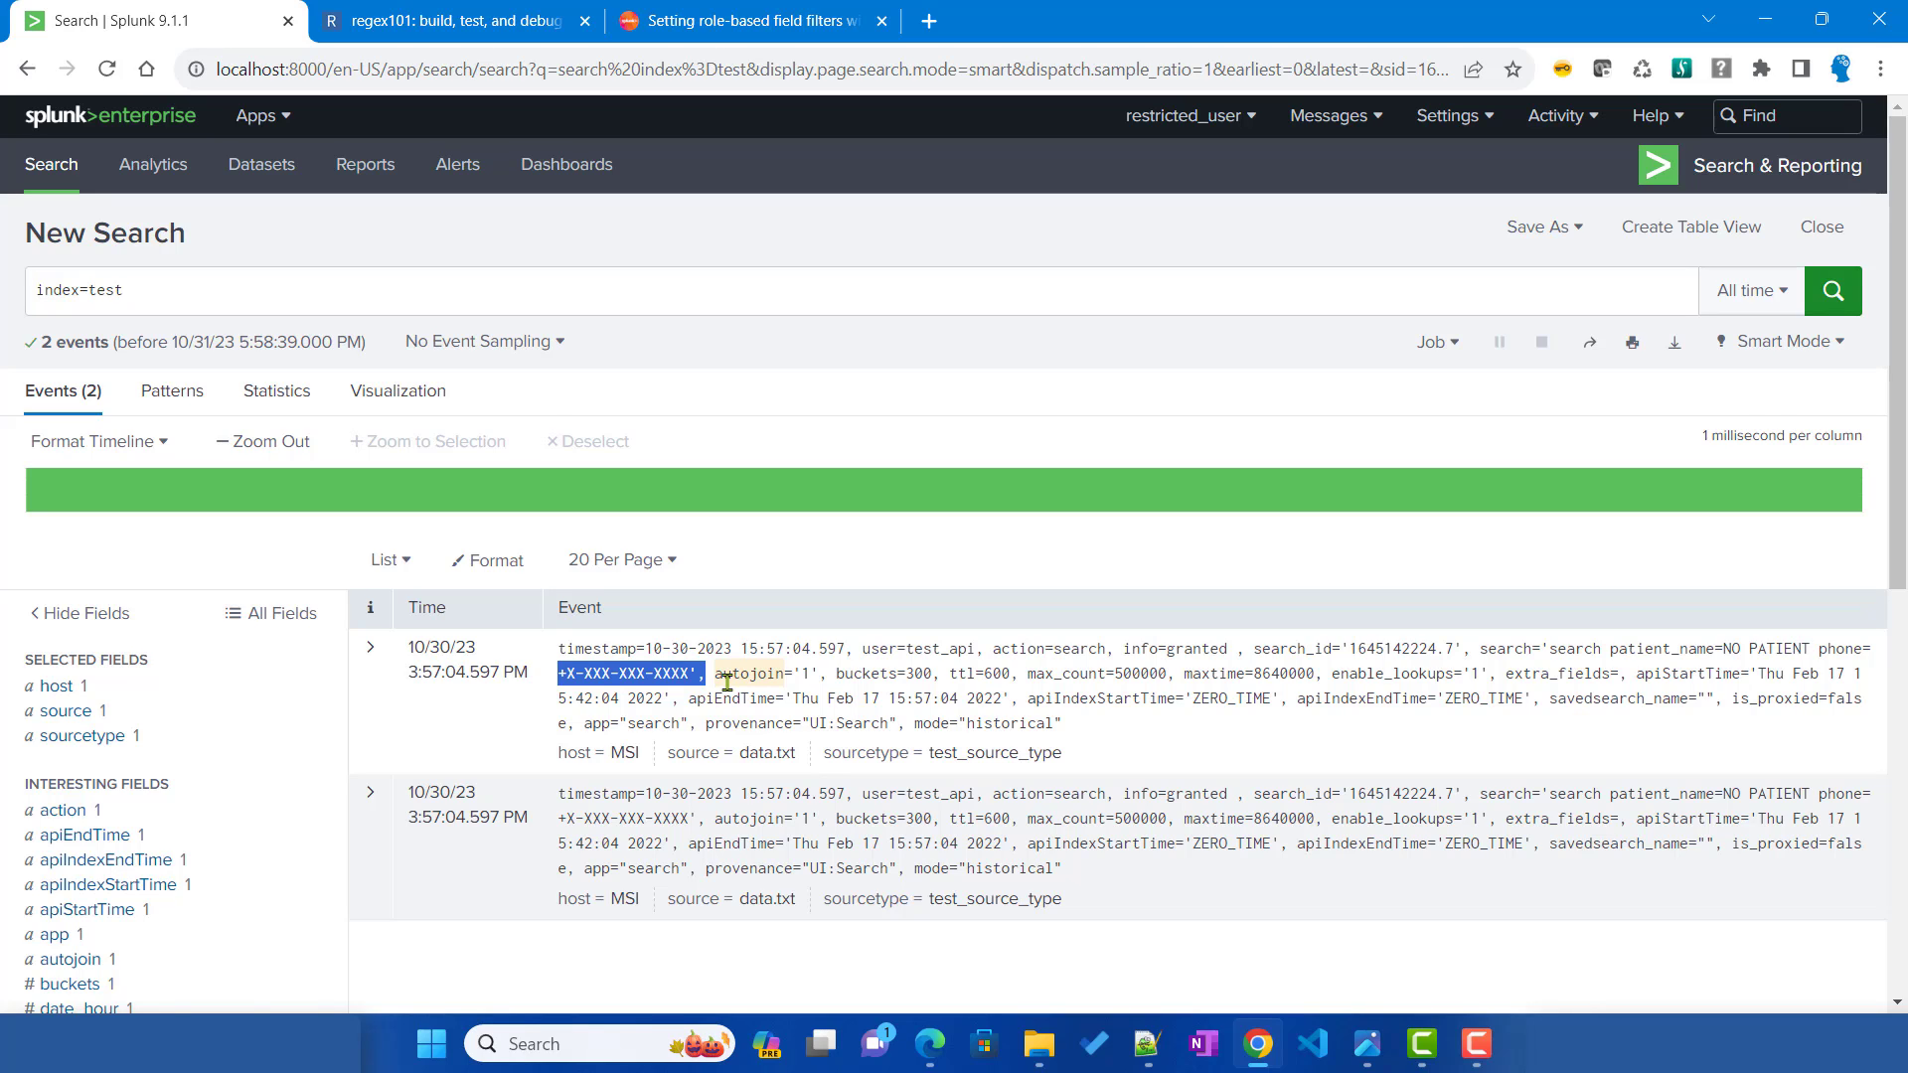
pyautogui.click(1148, 1043)
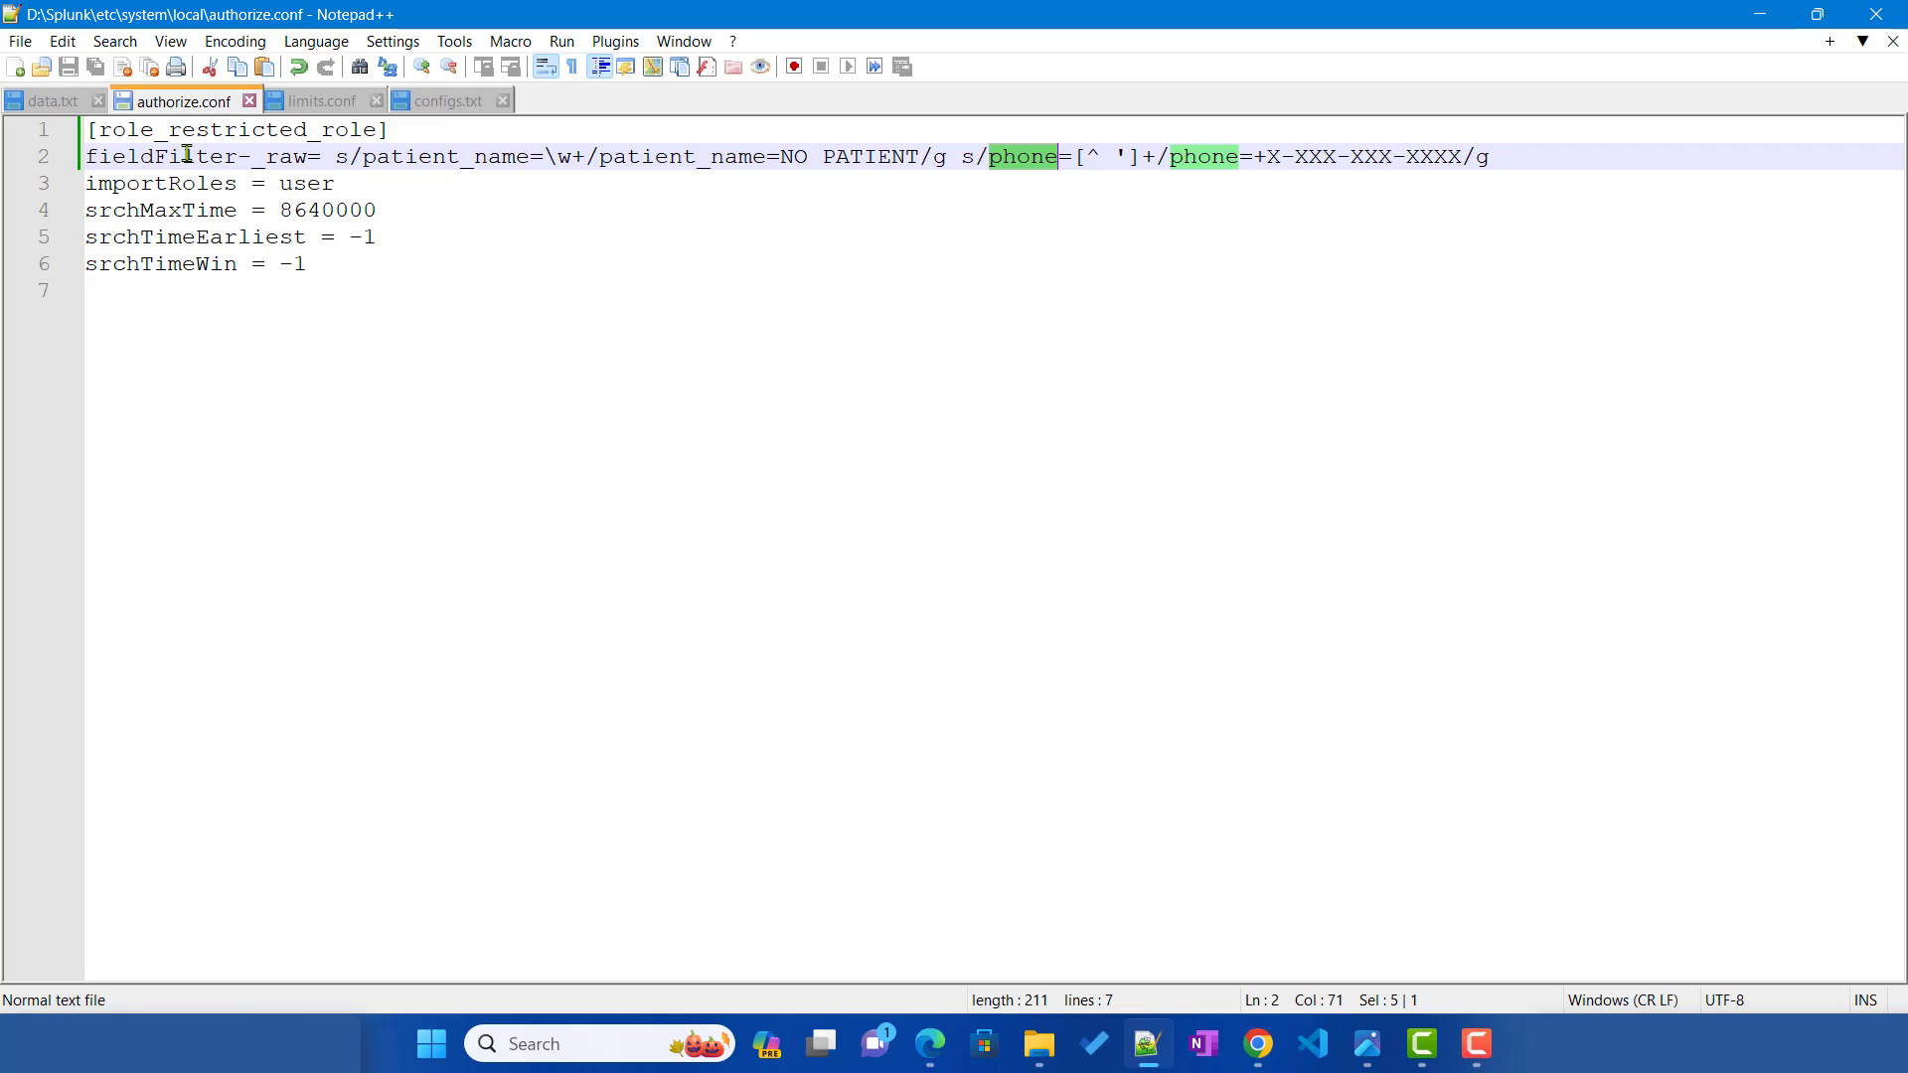
pyautogui.doubleClick(307, 138)
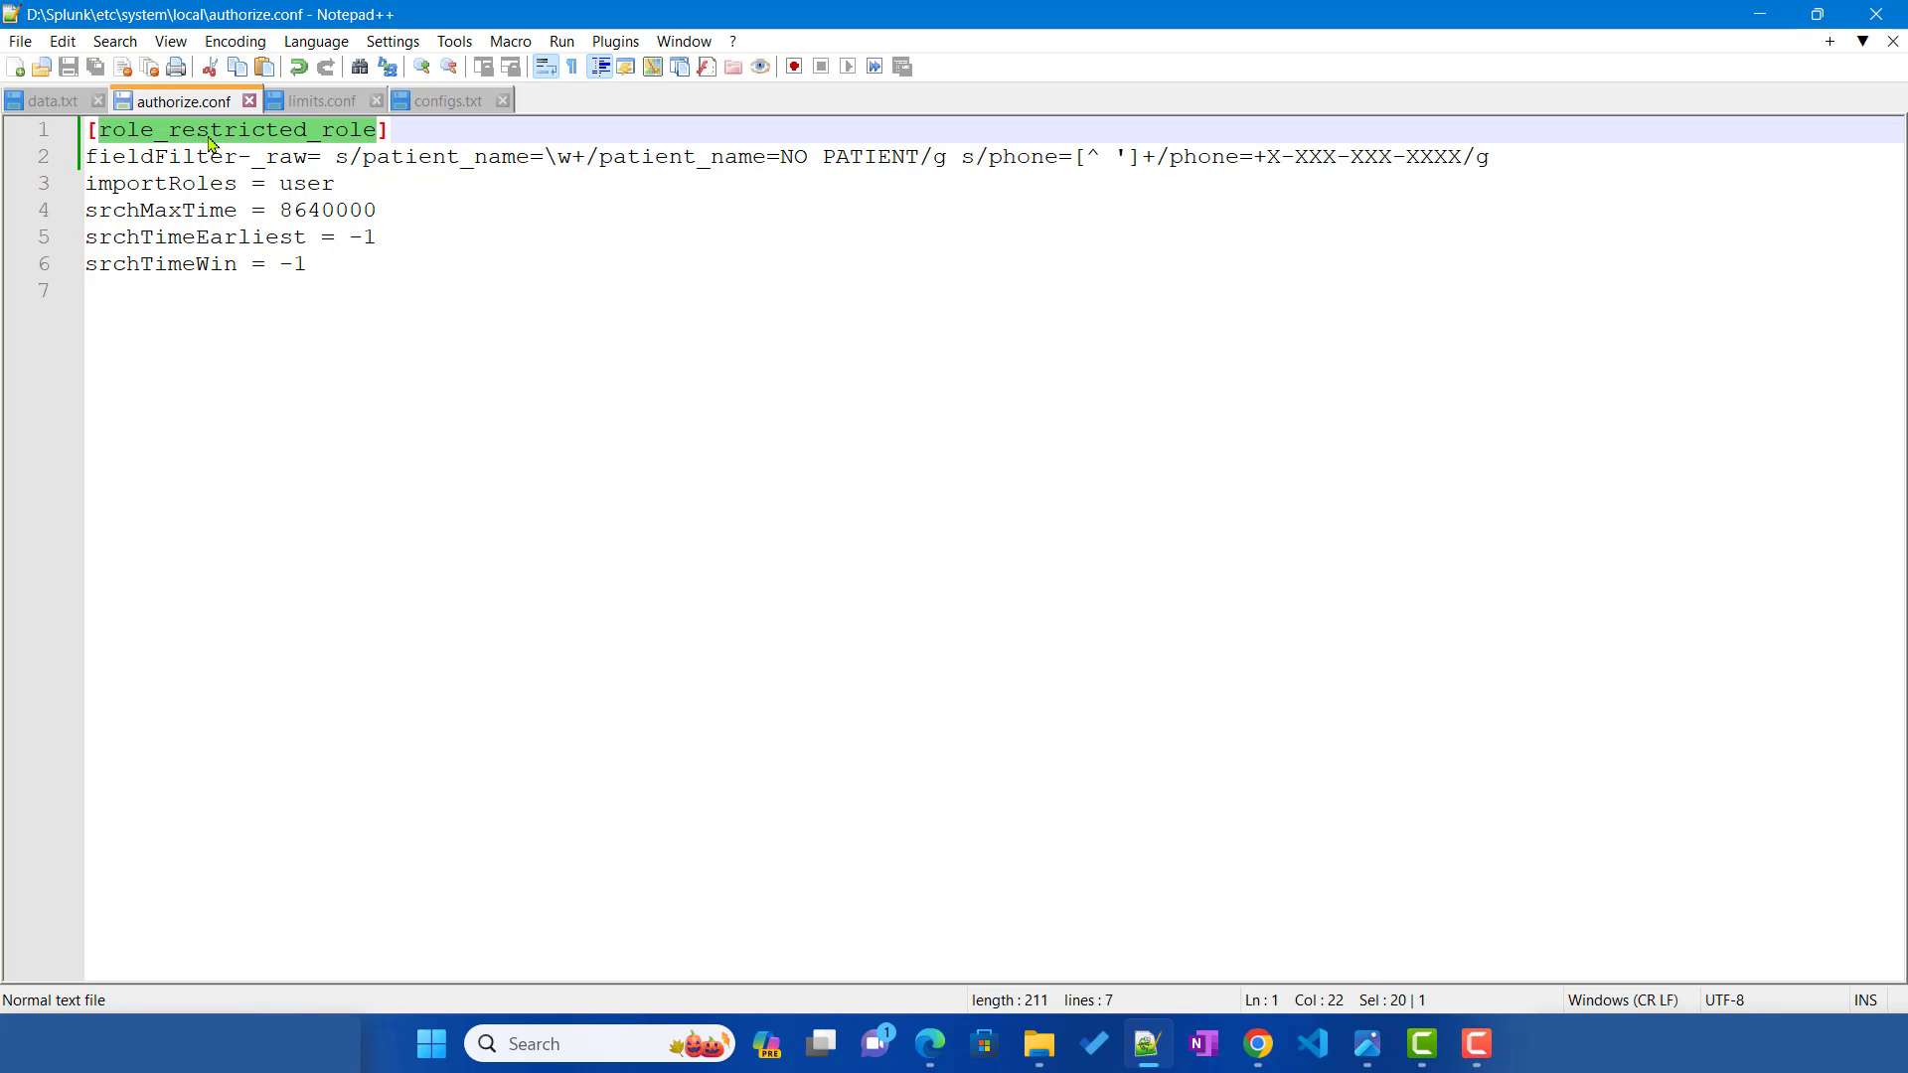
pyautogui.doubleClick(309, 185)
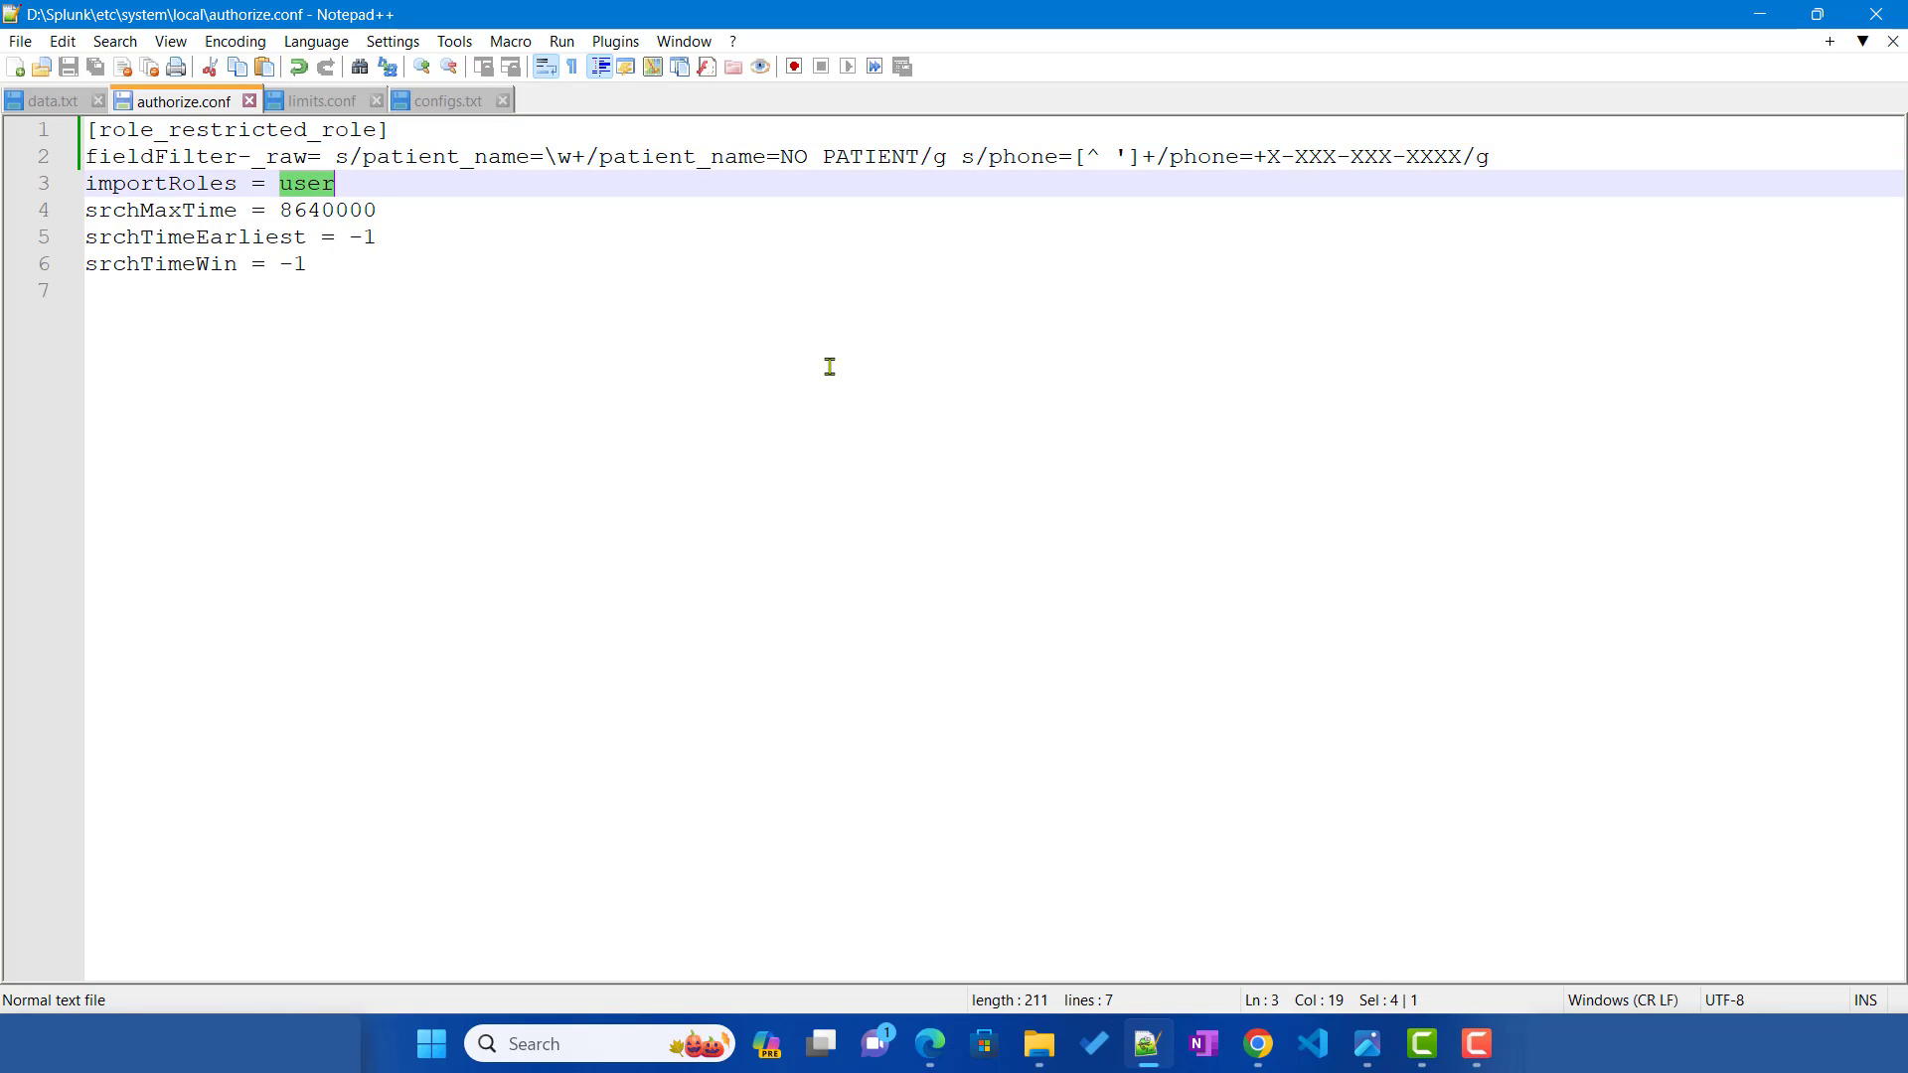
pyautogui.click(300, 193)
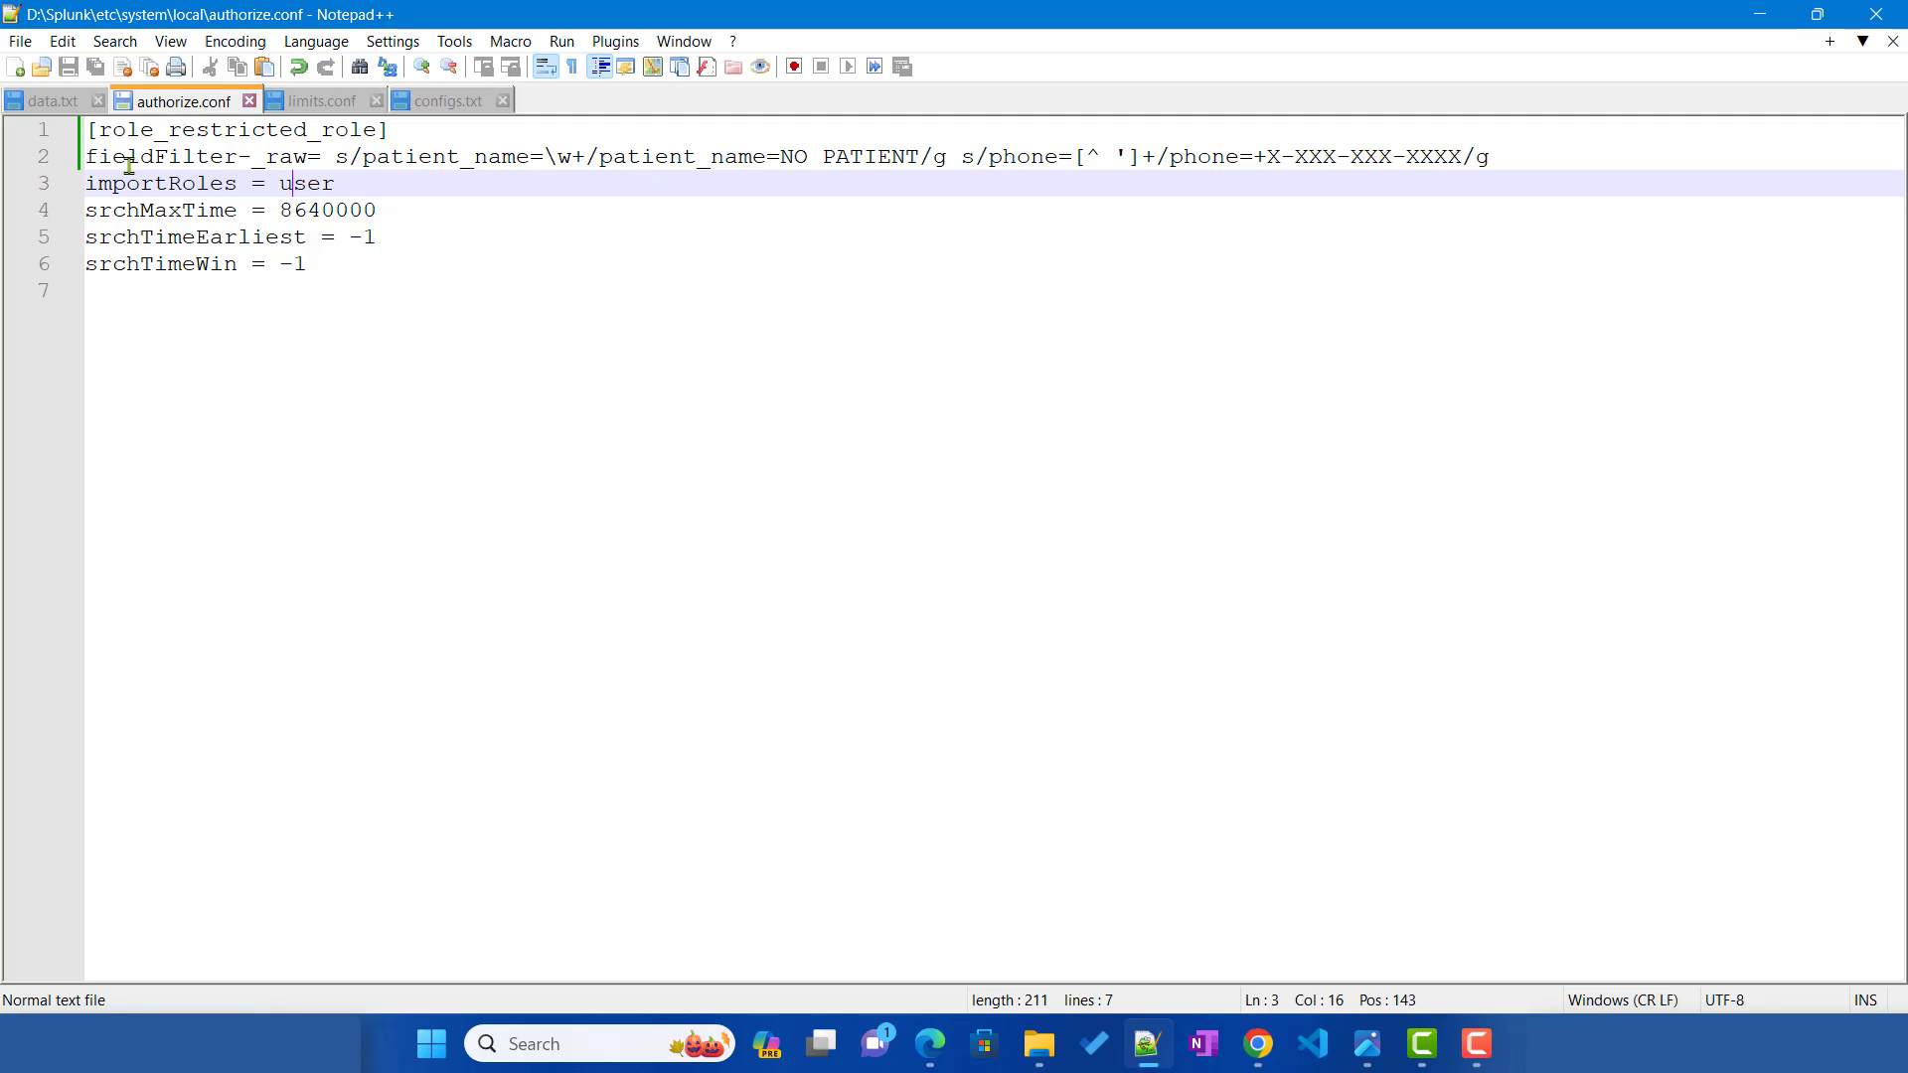